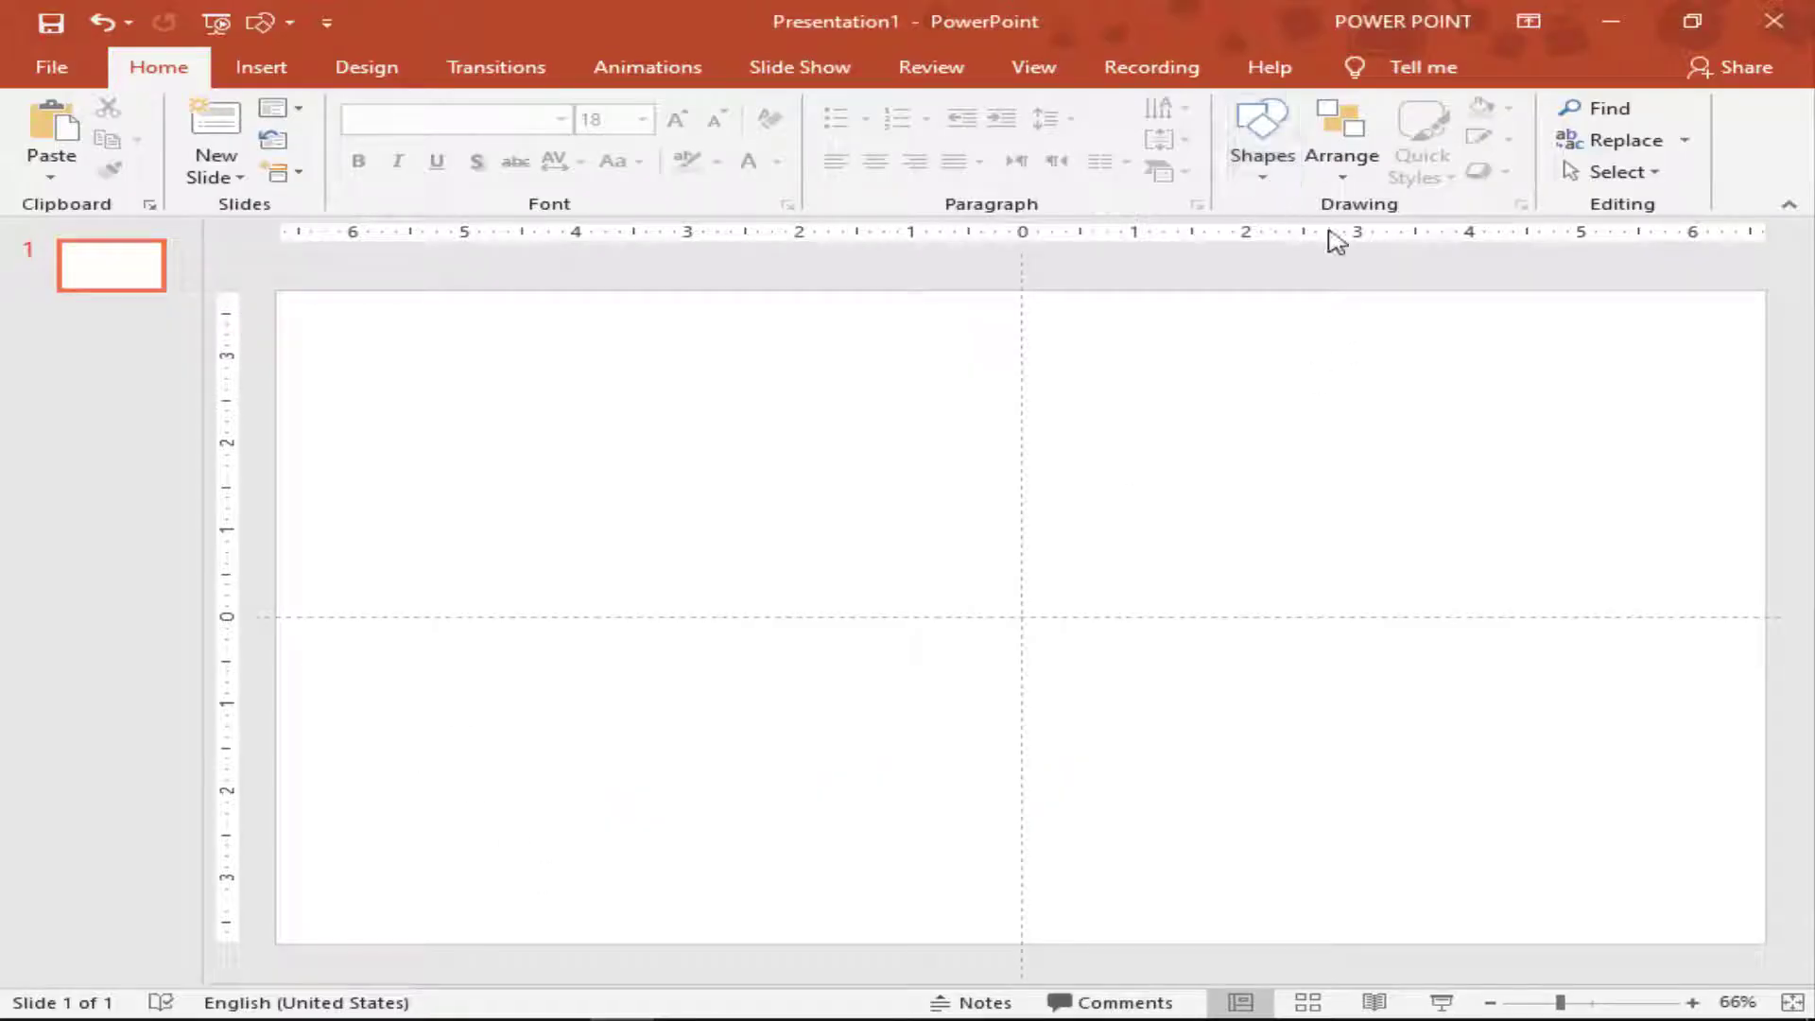
Draw a rounded rectangle, rotate it upright and size it 1.59" by 5.32".
left_click(1265, 181)
left_click(1248, 233)
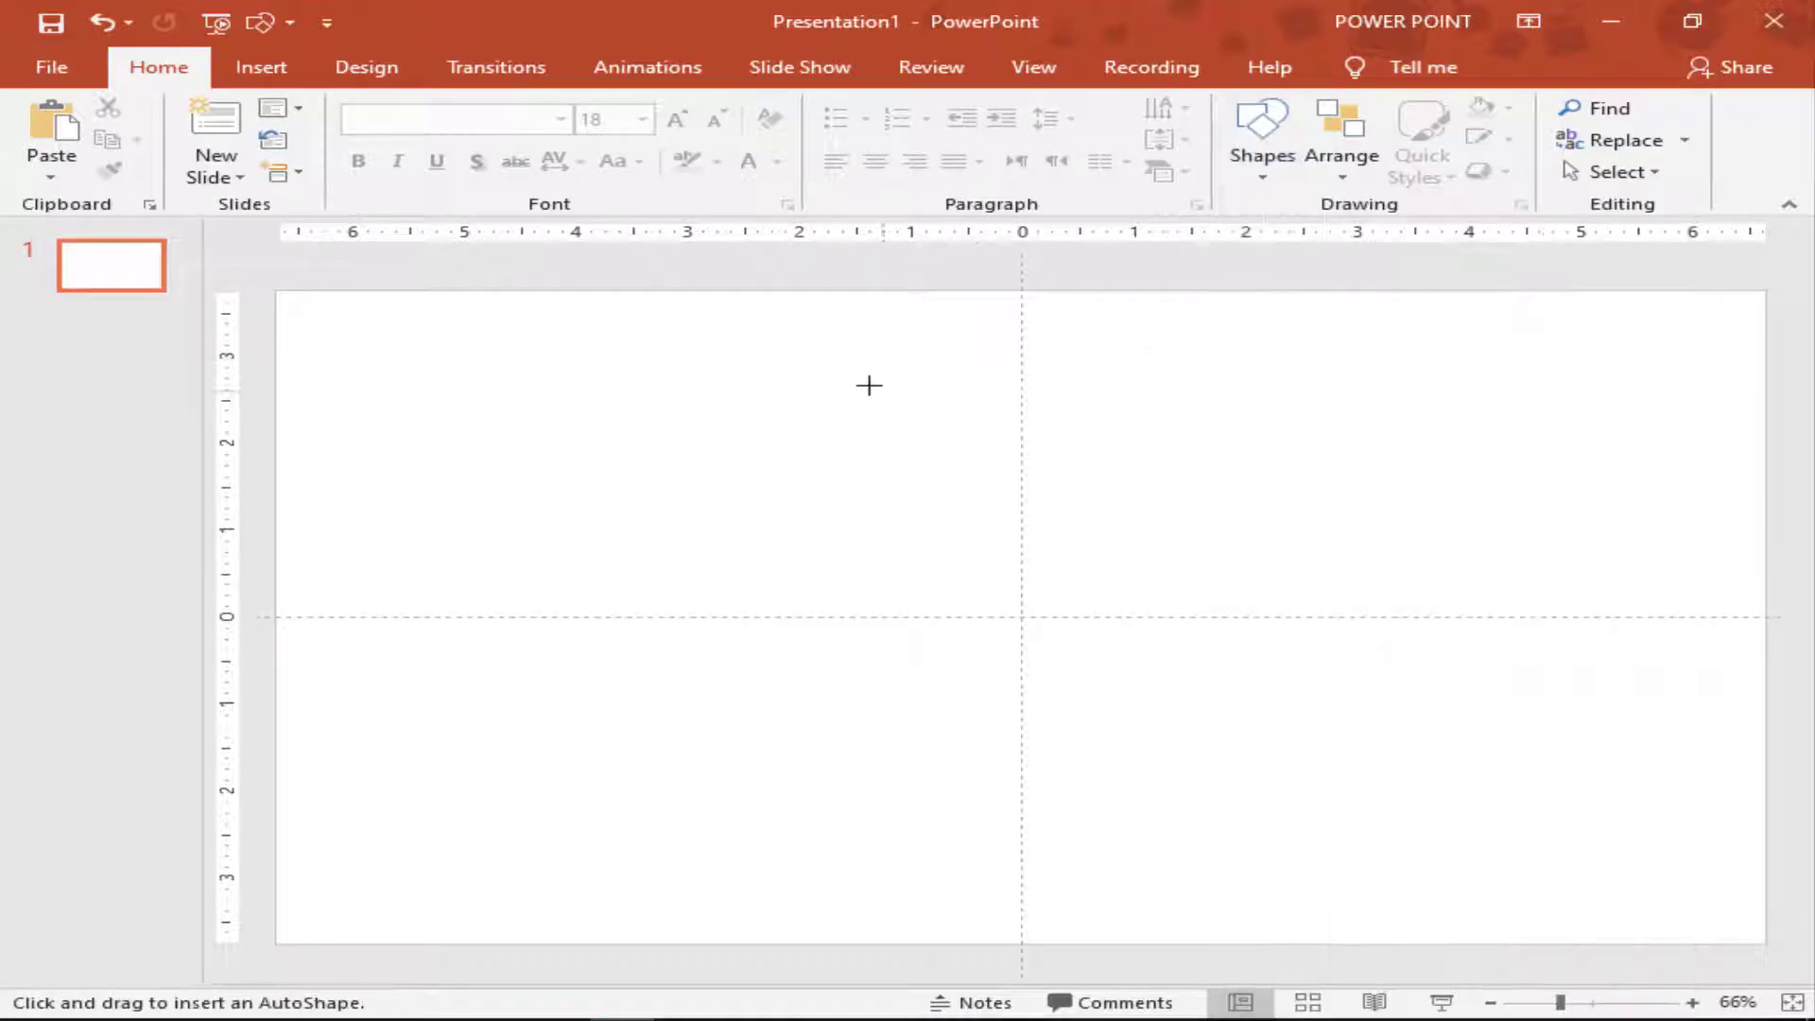
mouse_move(868, 385)
left_mouse_down()
mouse_move(840, 489)
mouse_move(799, 428)
left_mouse_up()
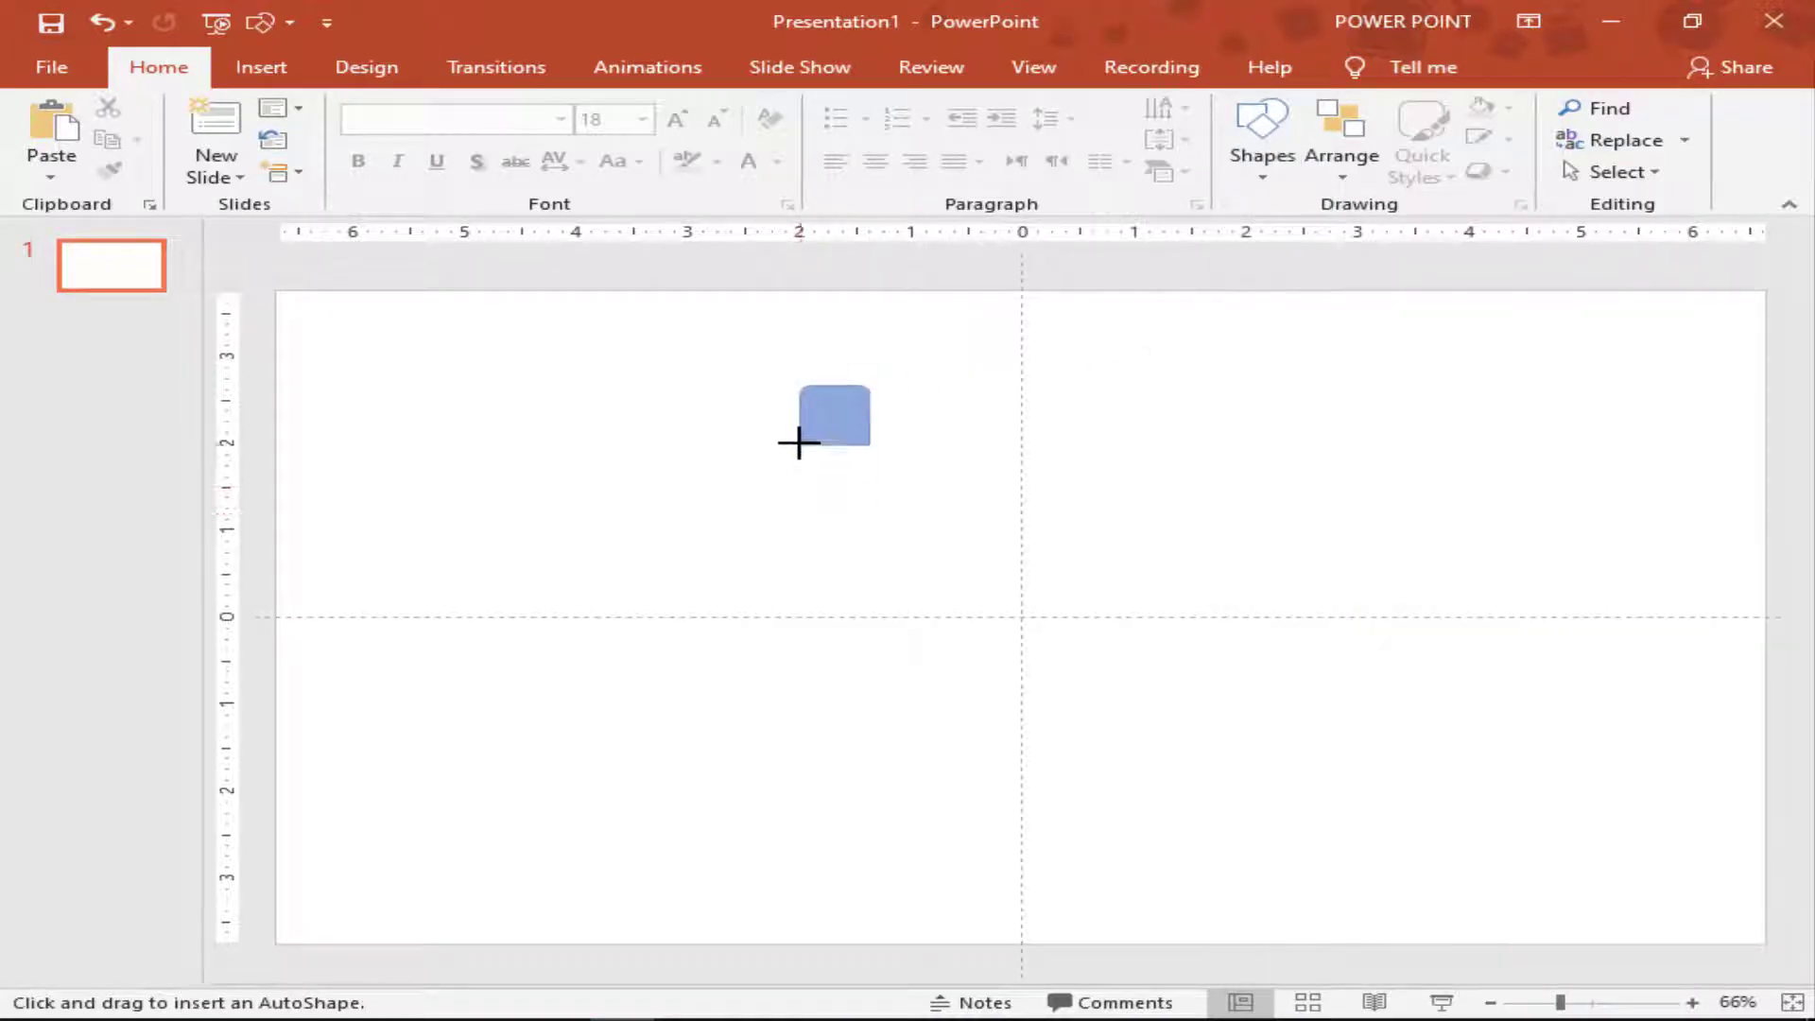
mouse_move(832, 348)
left_mouse_down()
mouse_move(741, 411)
mouse_move(833, 602)
left_mouse_up()
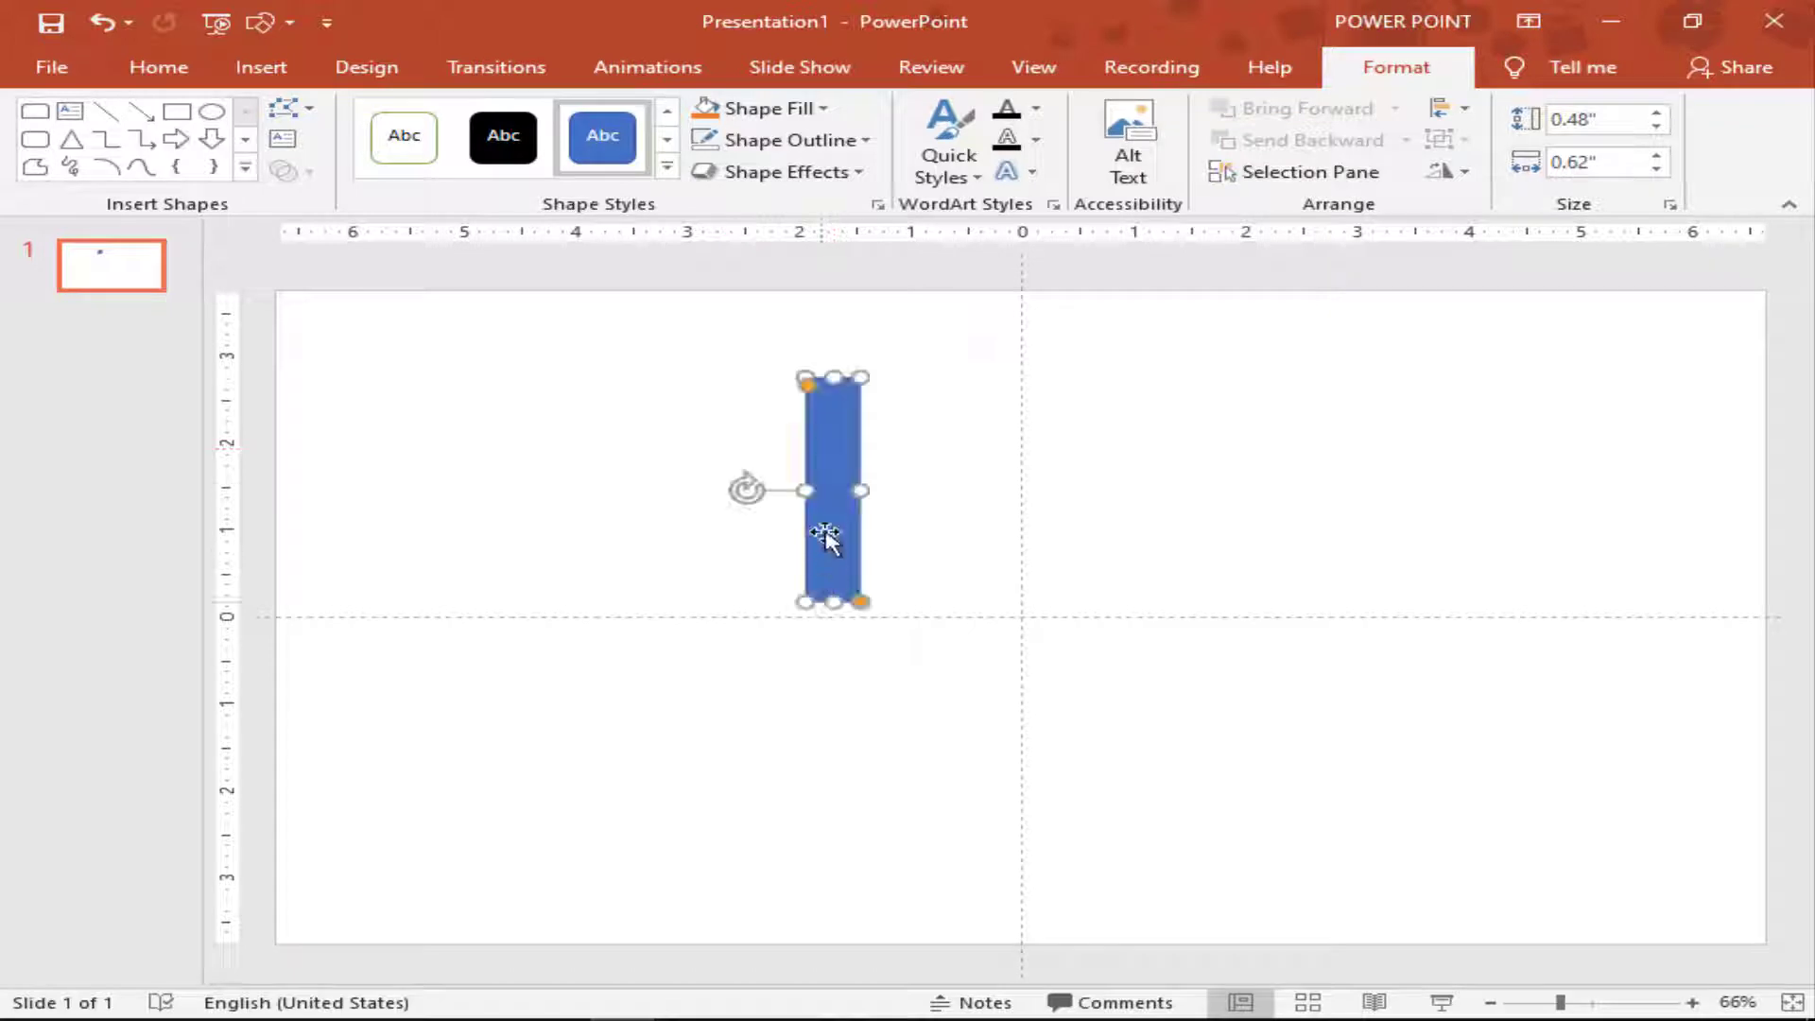
left_click(1589, 123)
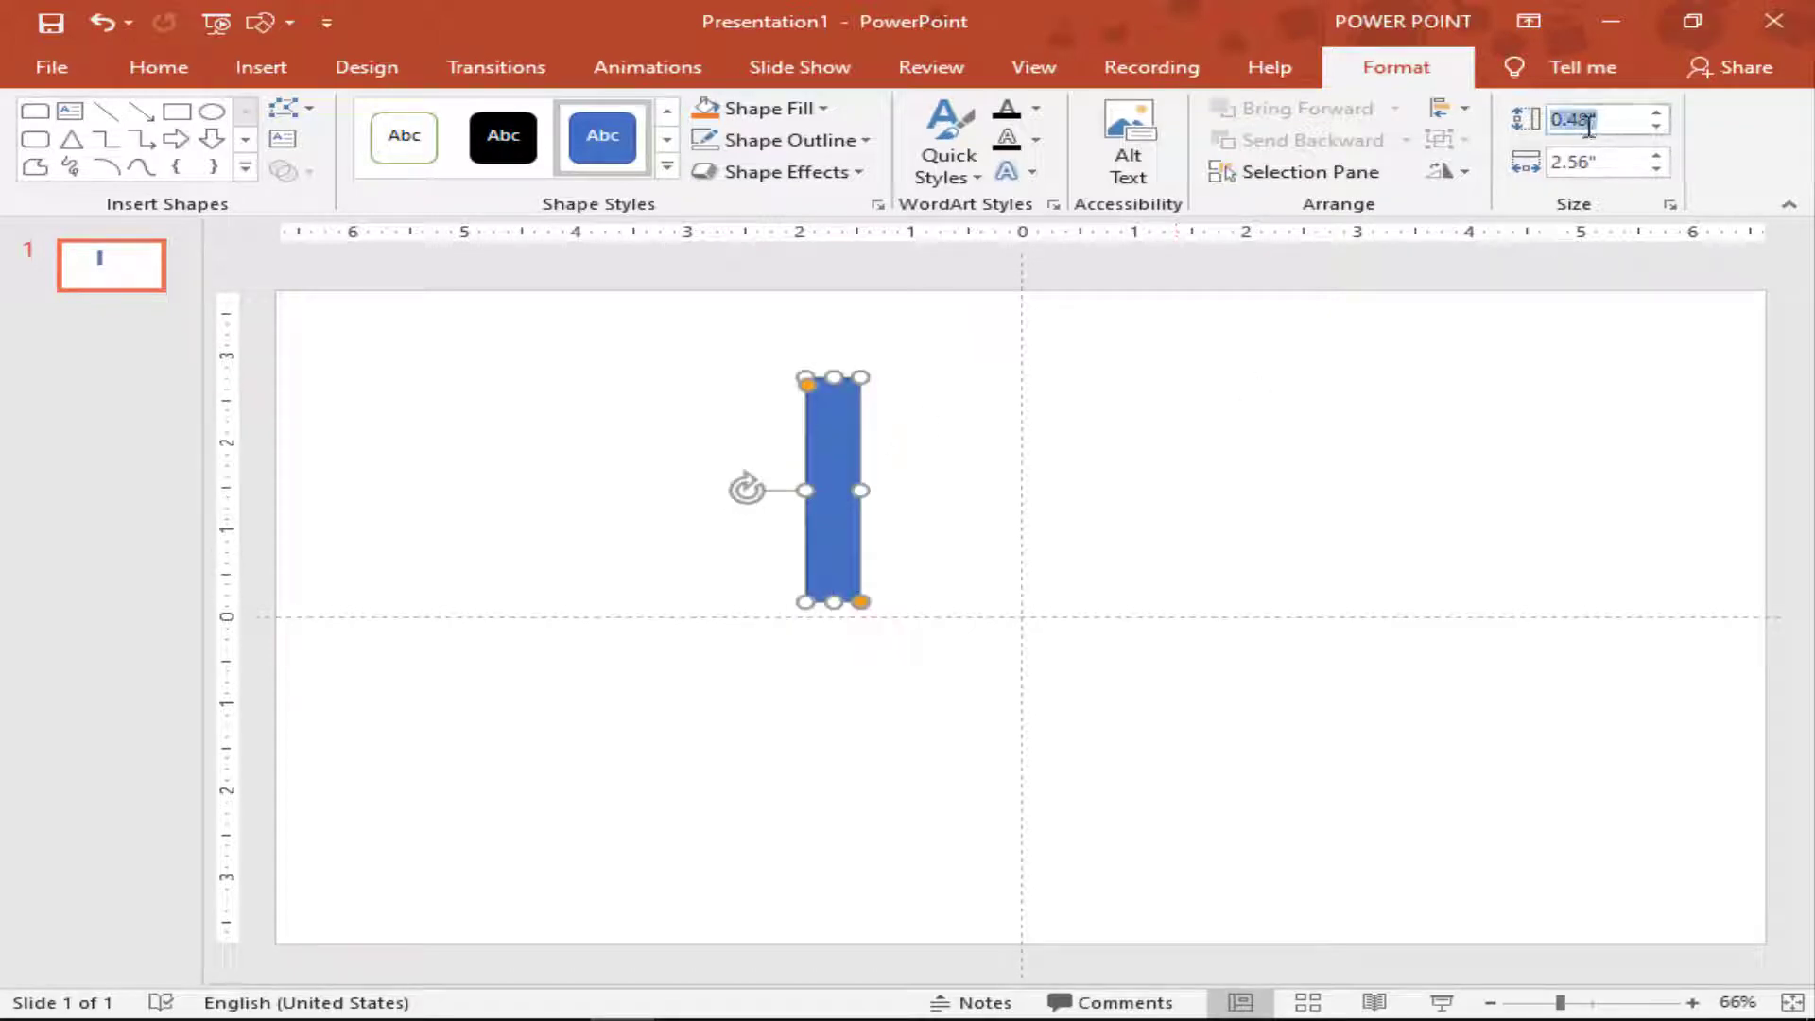
type("1.59")
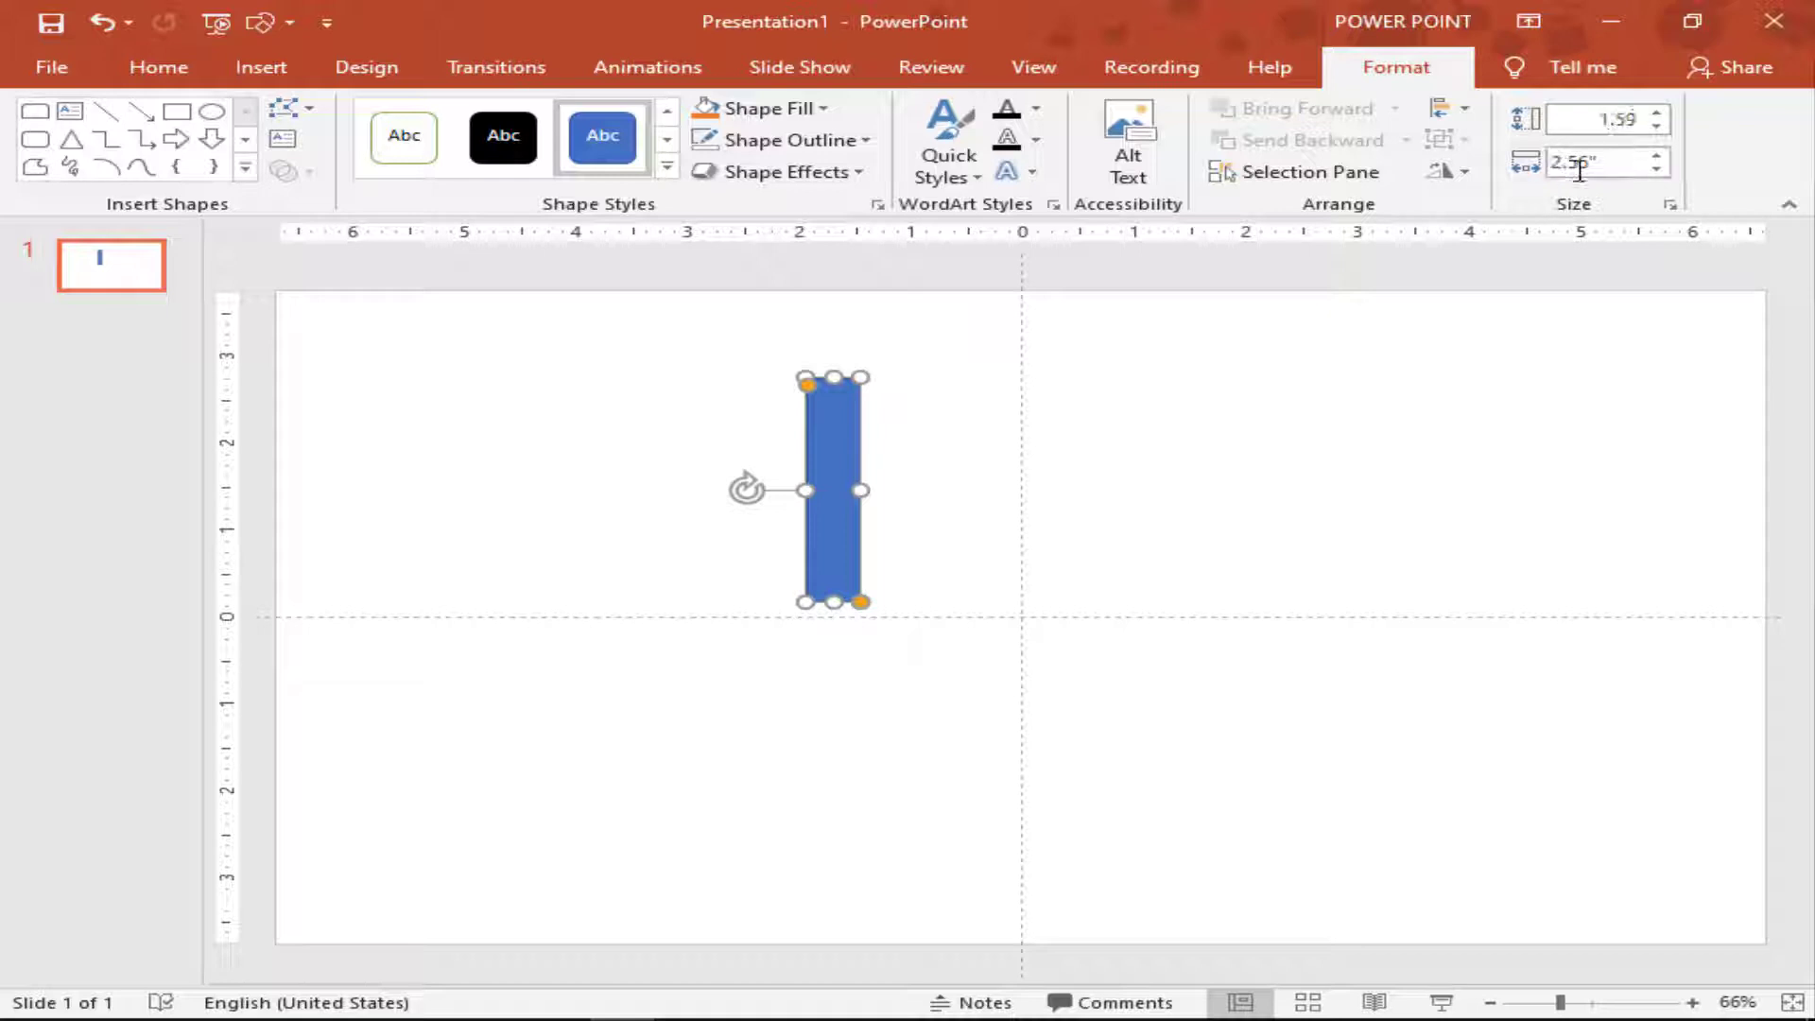
key("Tab")
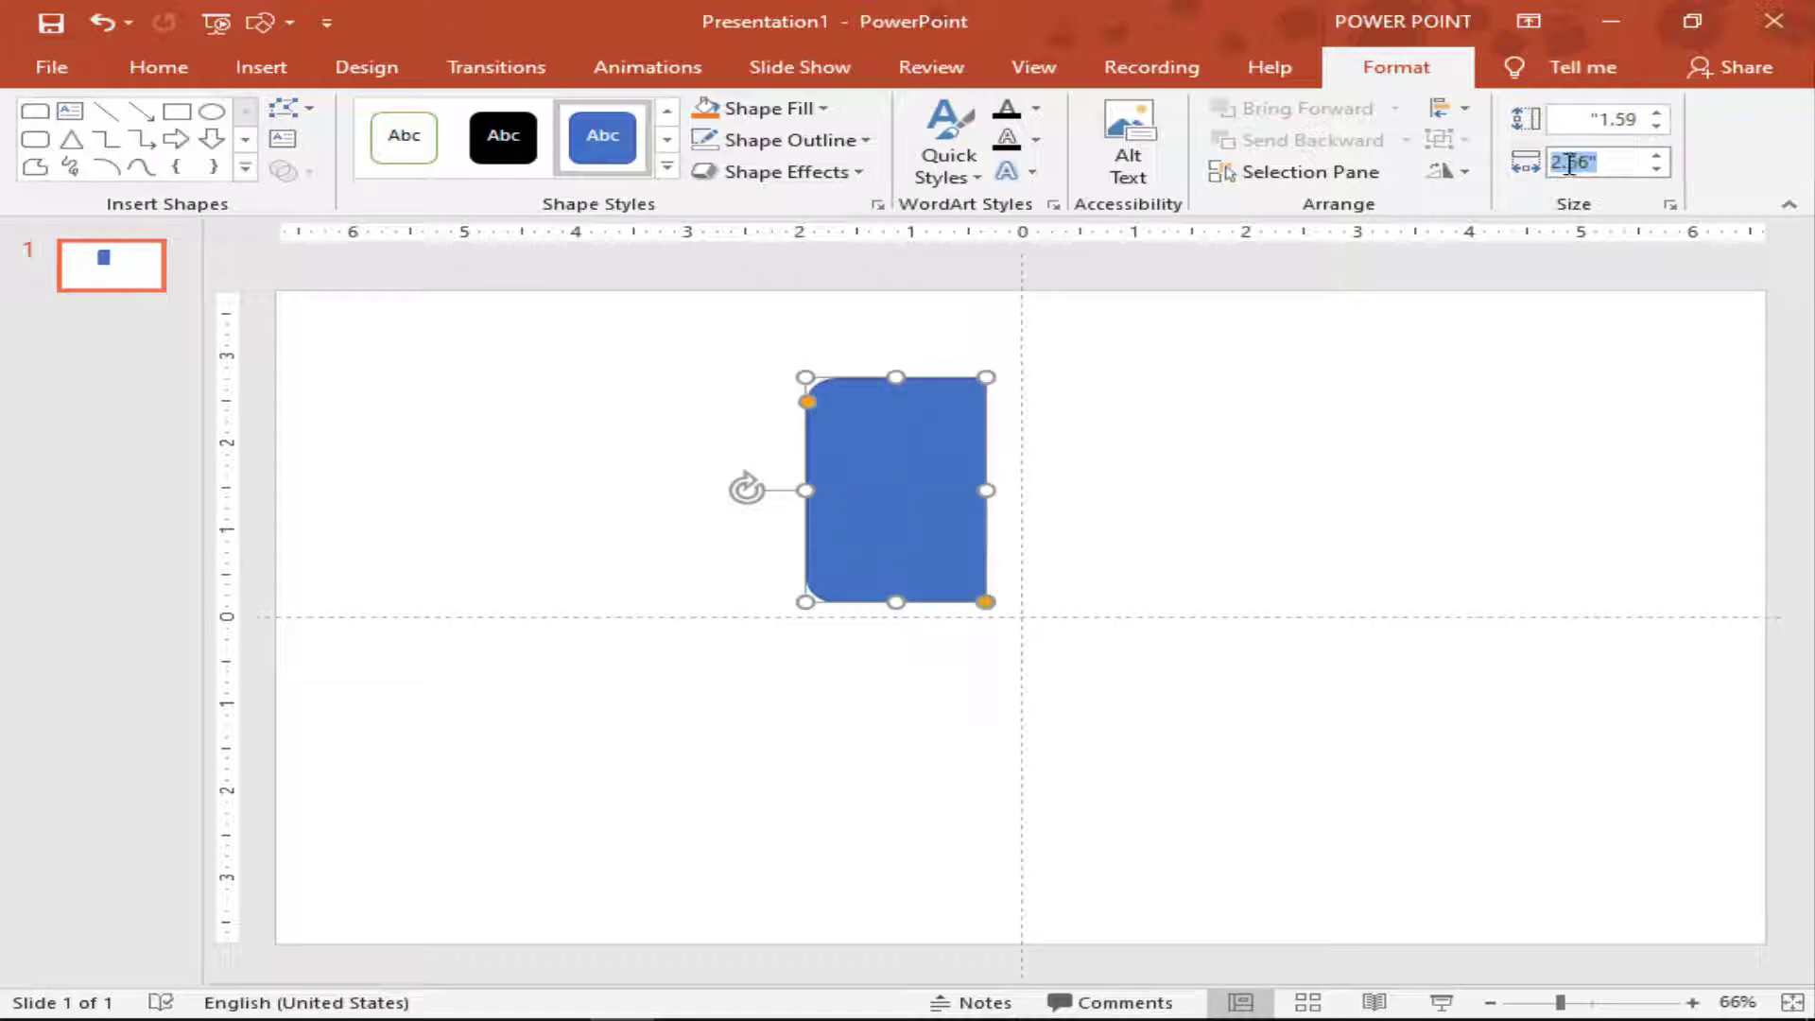
type("5.32")
key("Tab")
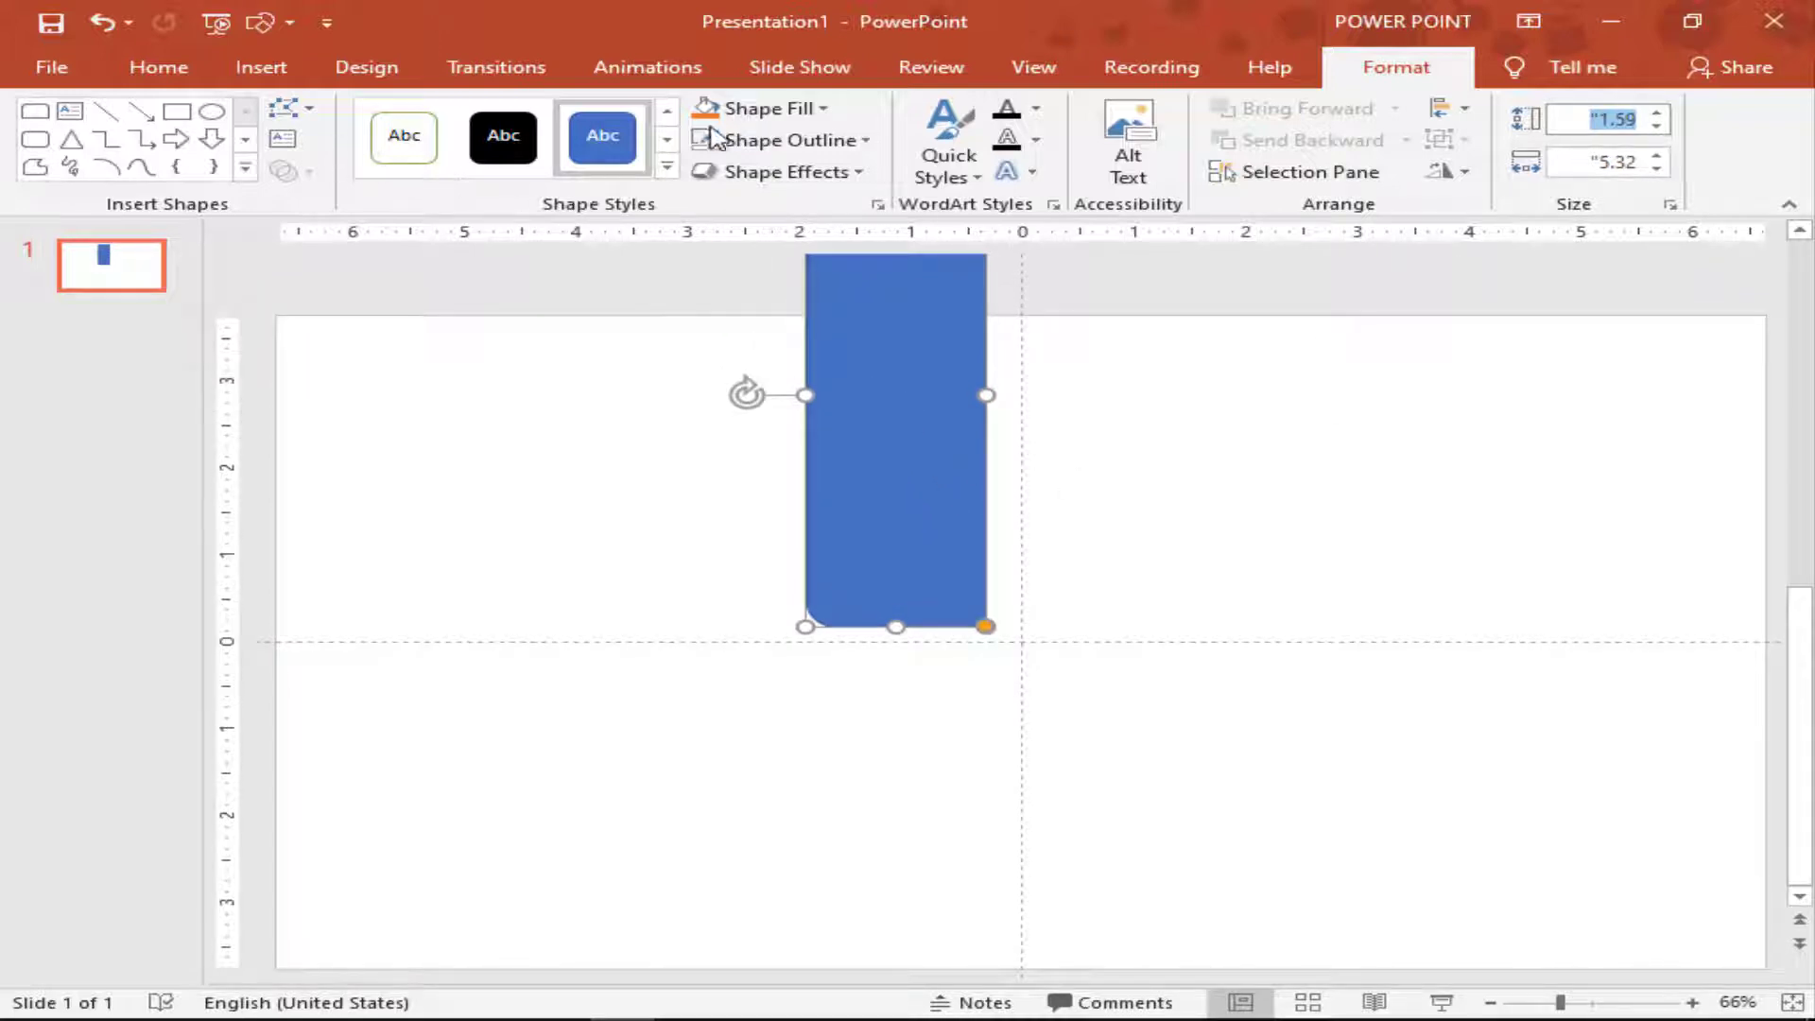
Centre the bar on the slide with Align Center and Align Middle, then move it to the left.
left_click(839, 308)
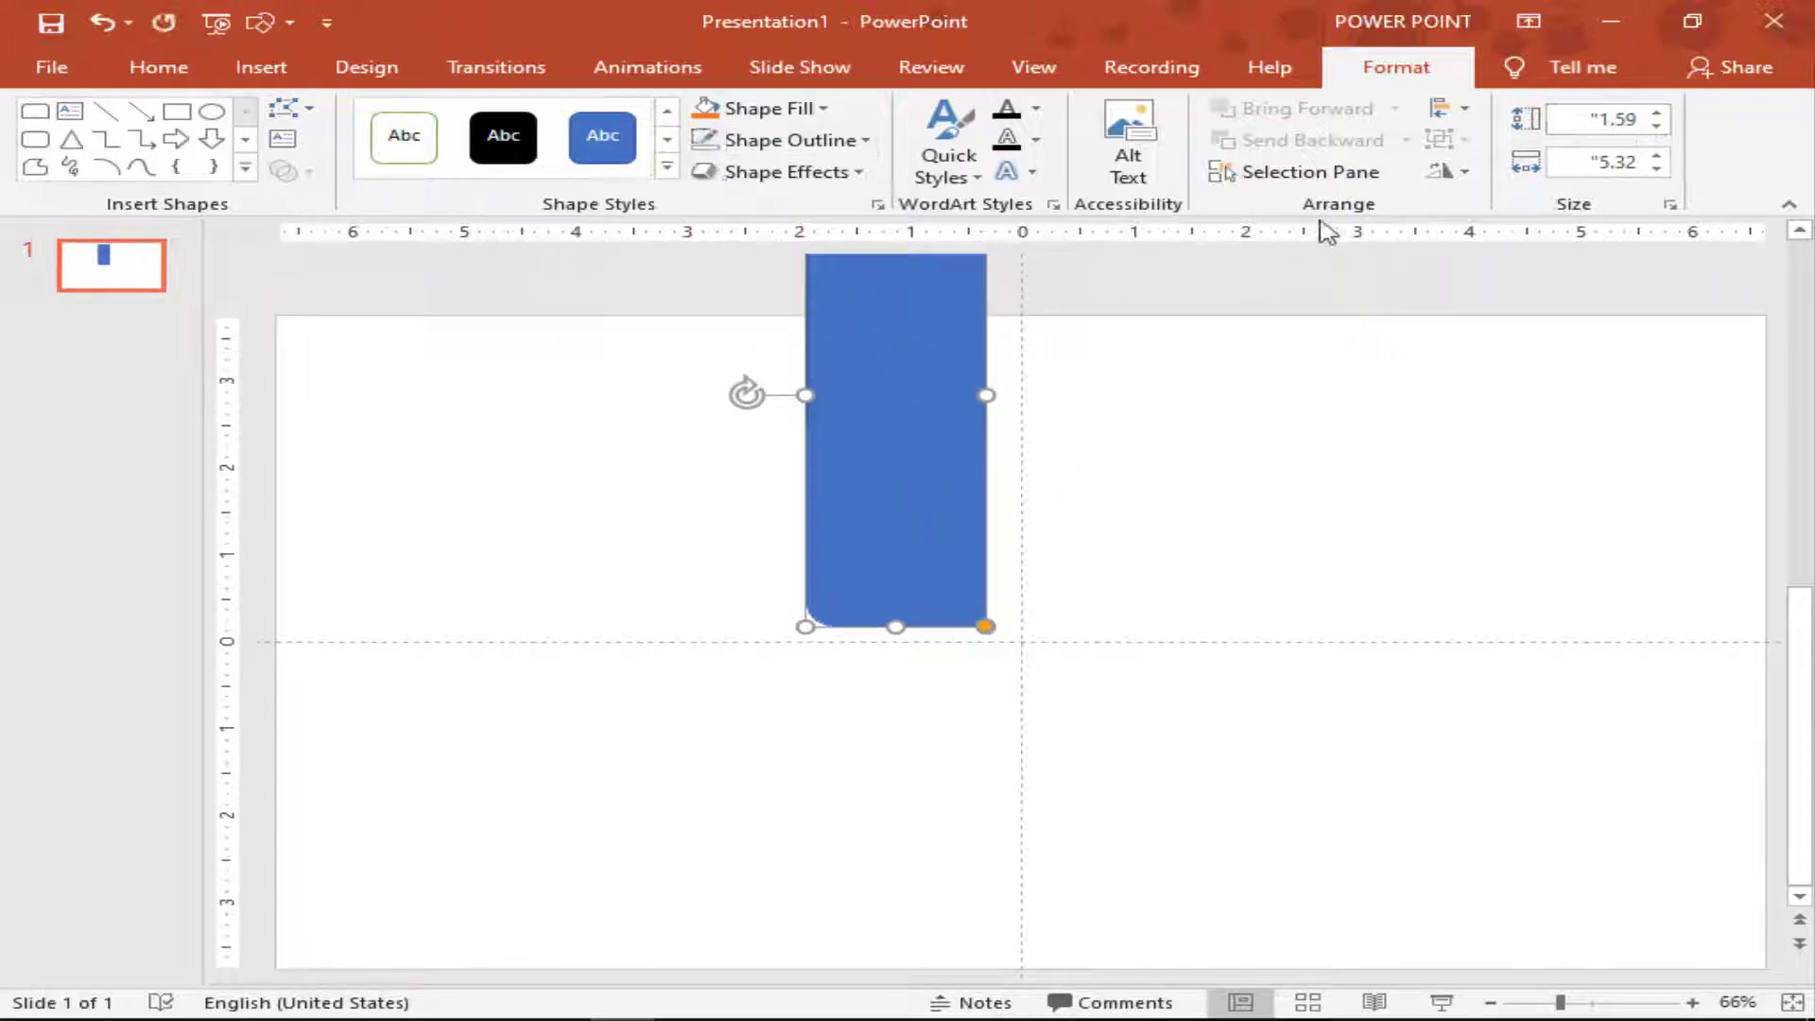
left_click(1440, 107)
left_click(1399, 250)
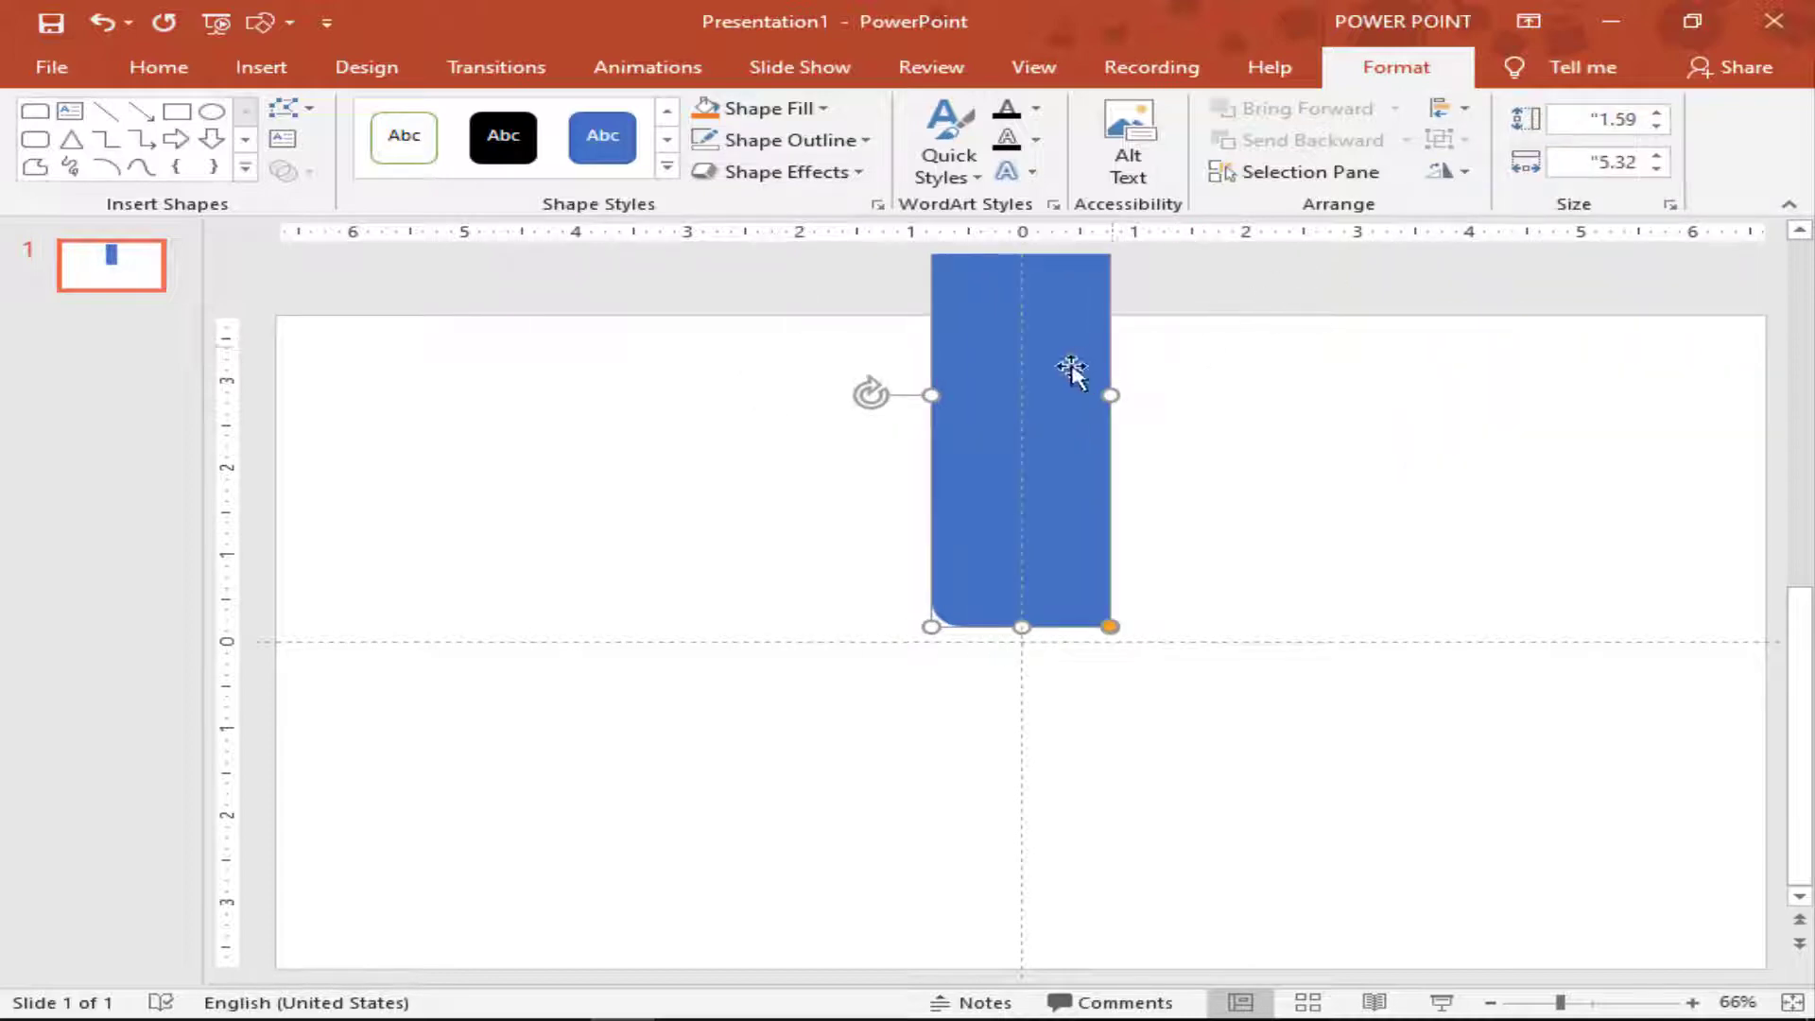
left_click(1442, 108)
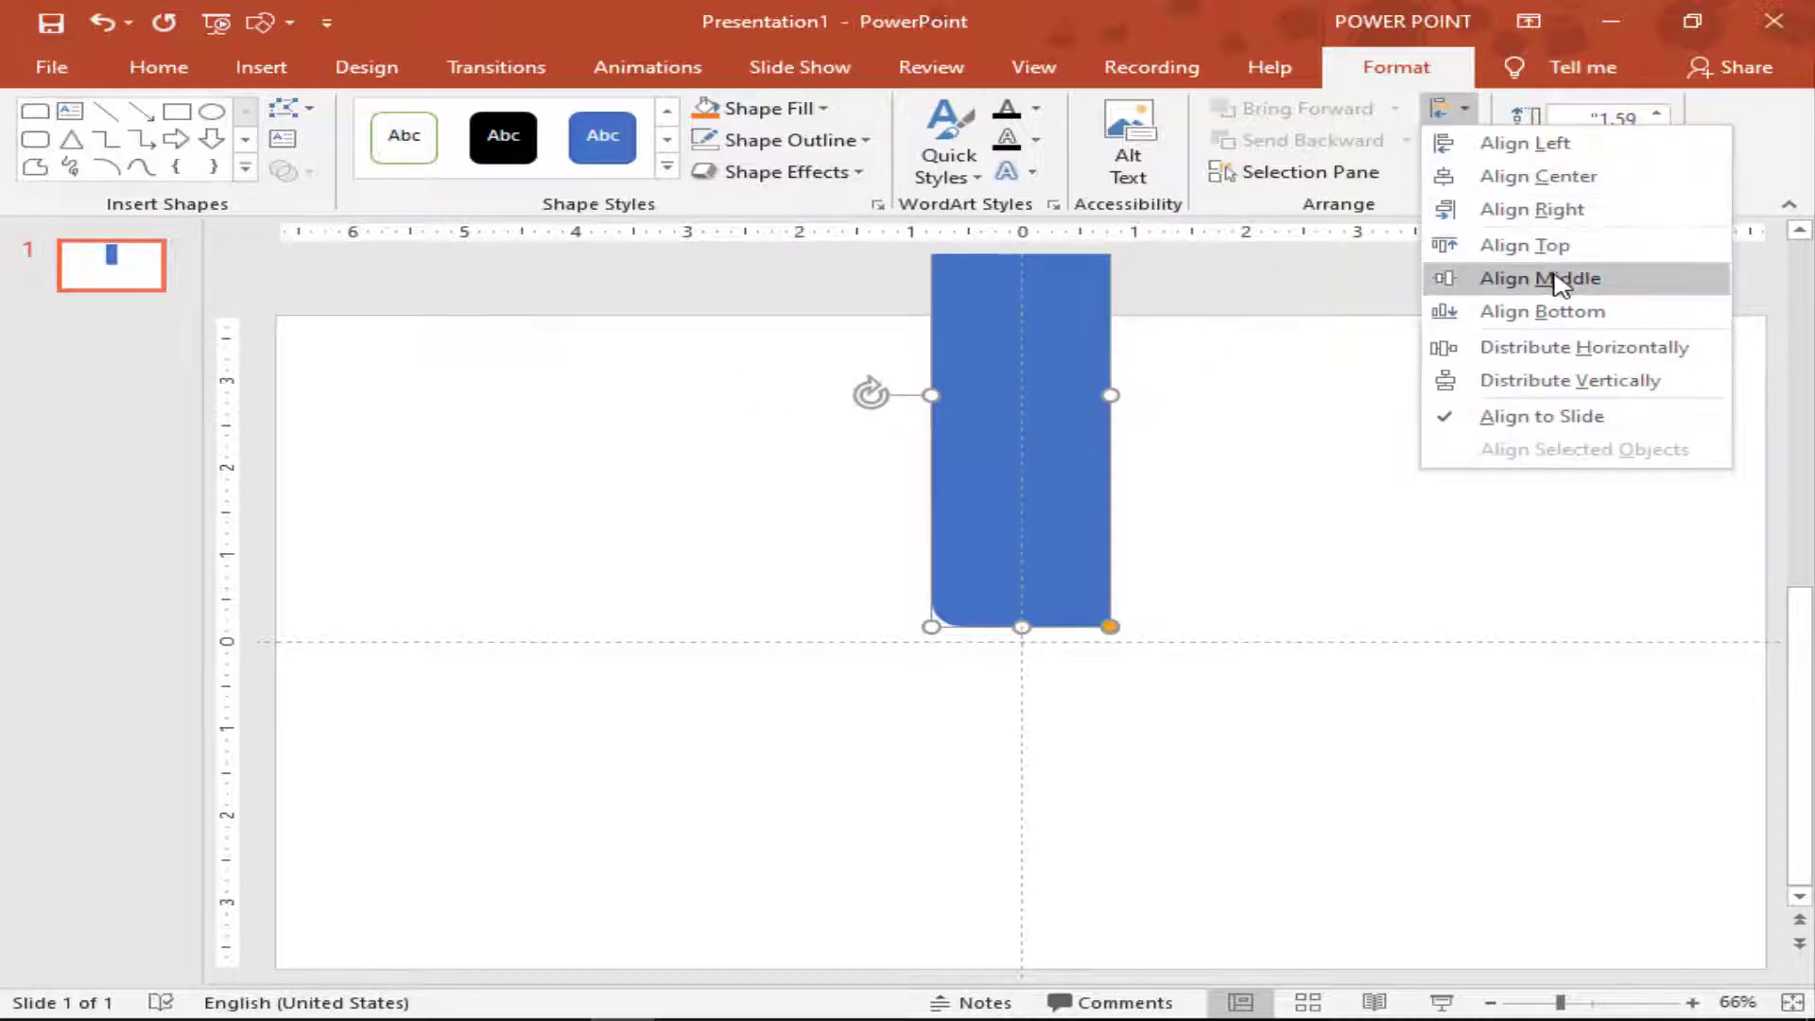
left_click(1556, 278)
mouse_move(997, 514)
left_mouse_down()
mouse_move(745, 533)
mouse_move(524, 515)
left_mouse_up()
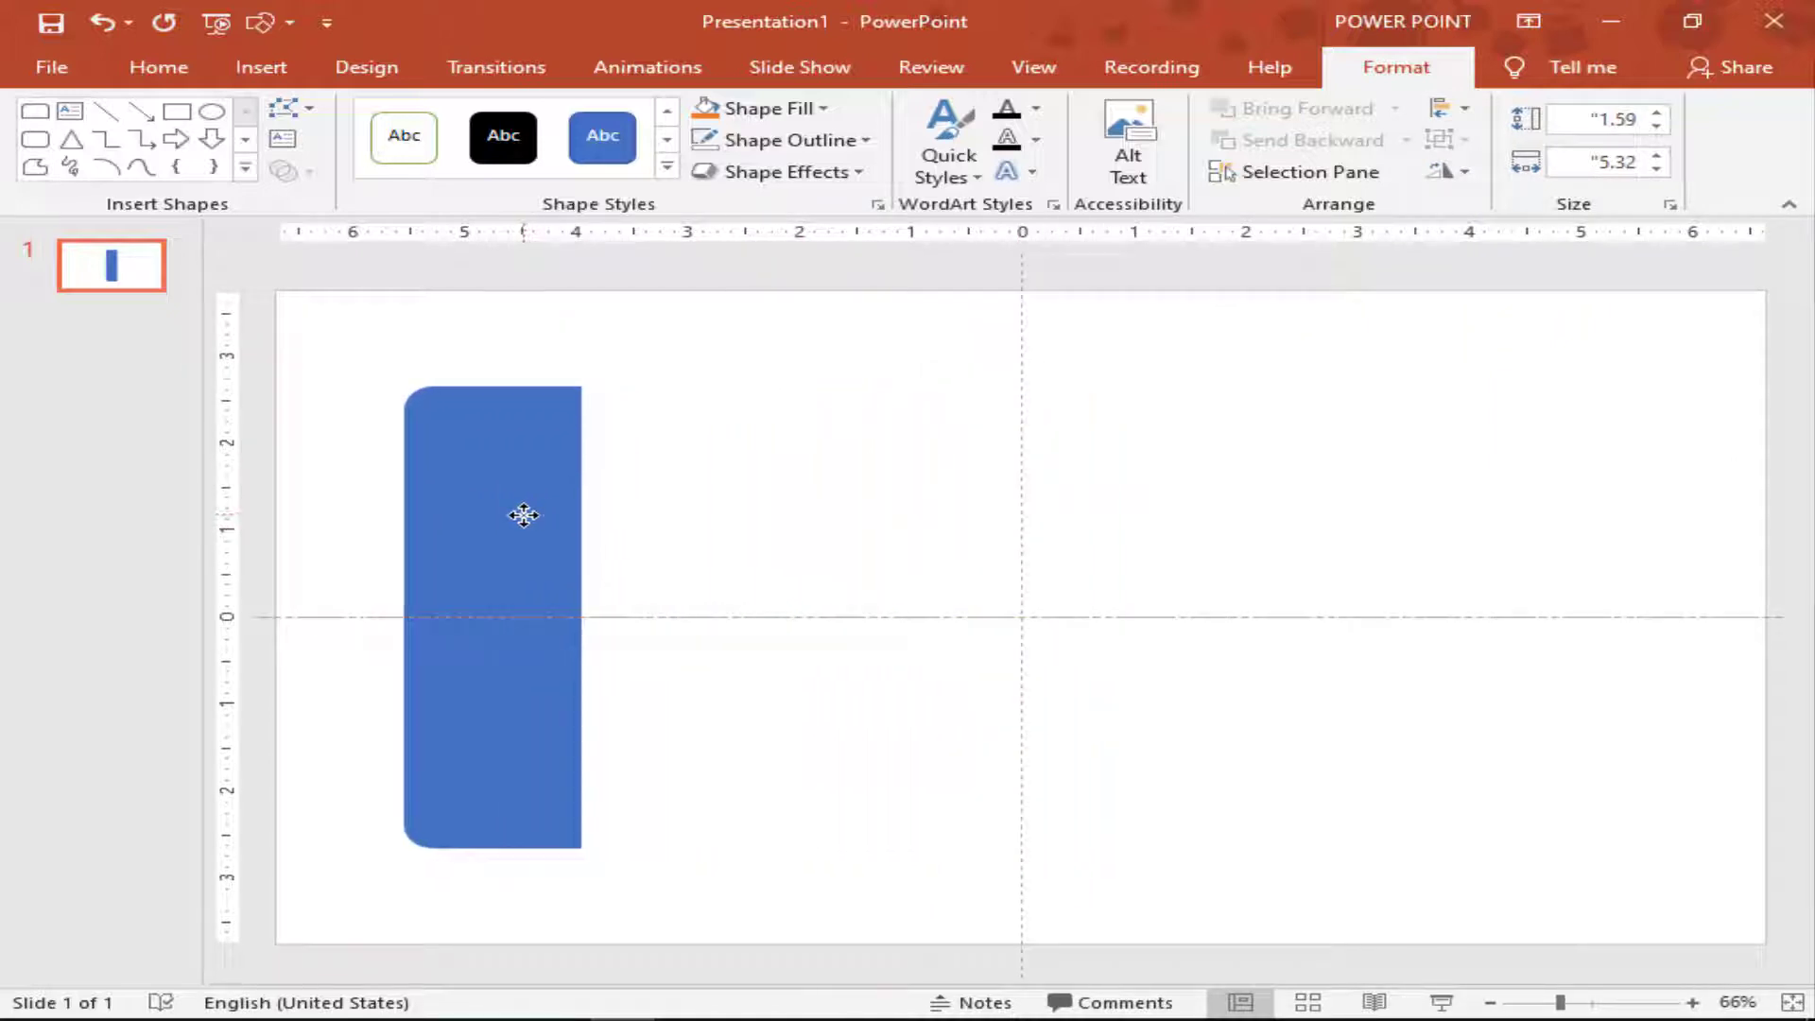
left_click(770, 442)
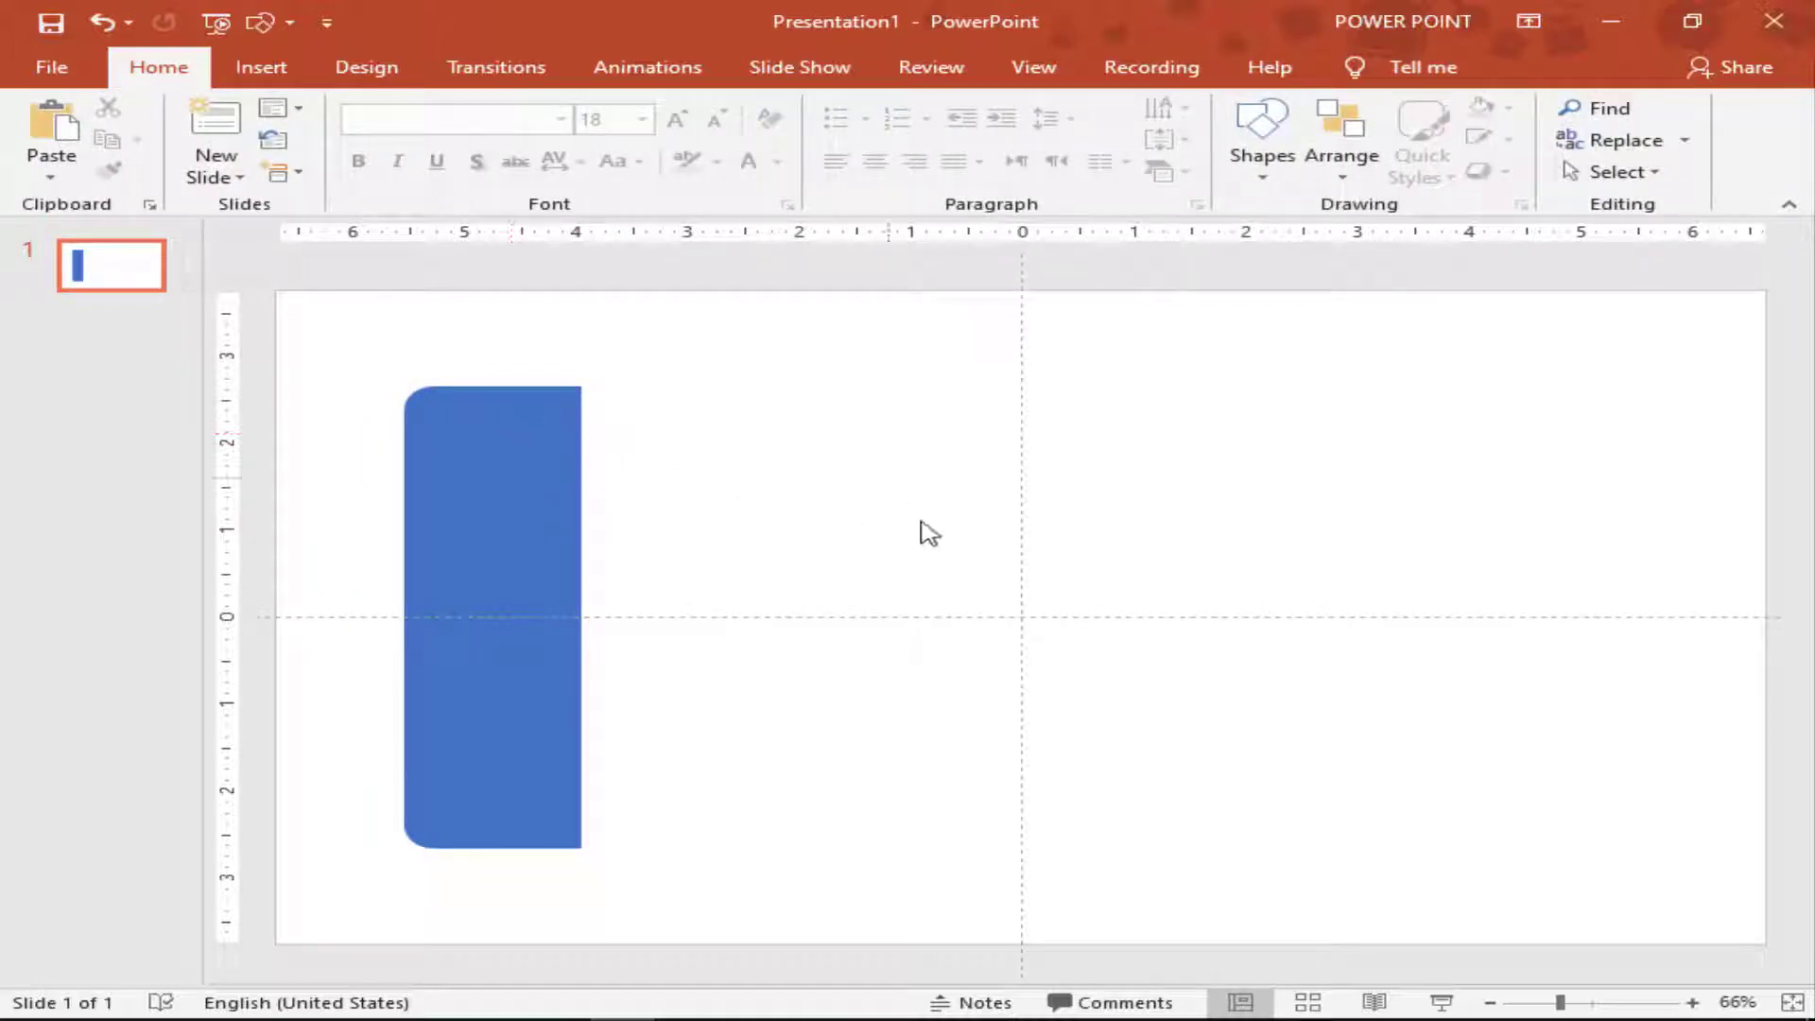
Give the slide a light grey solid background fill.
right_click(983, 501)
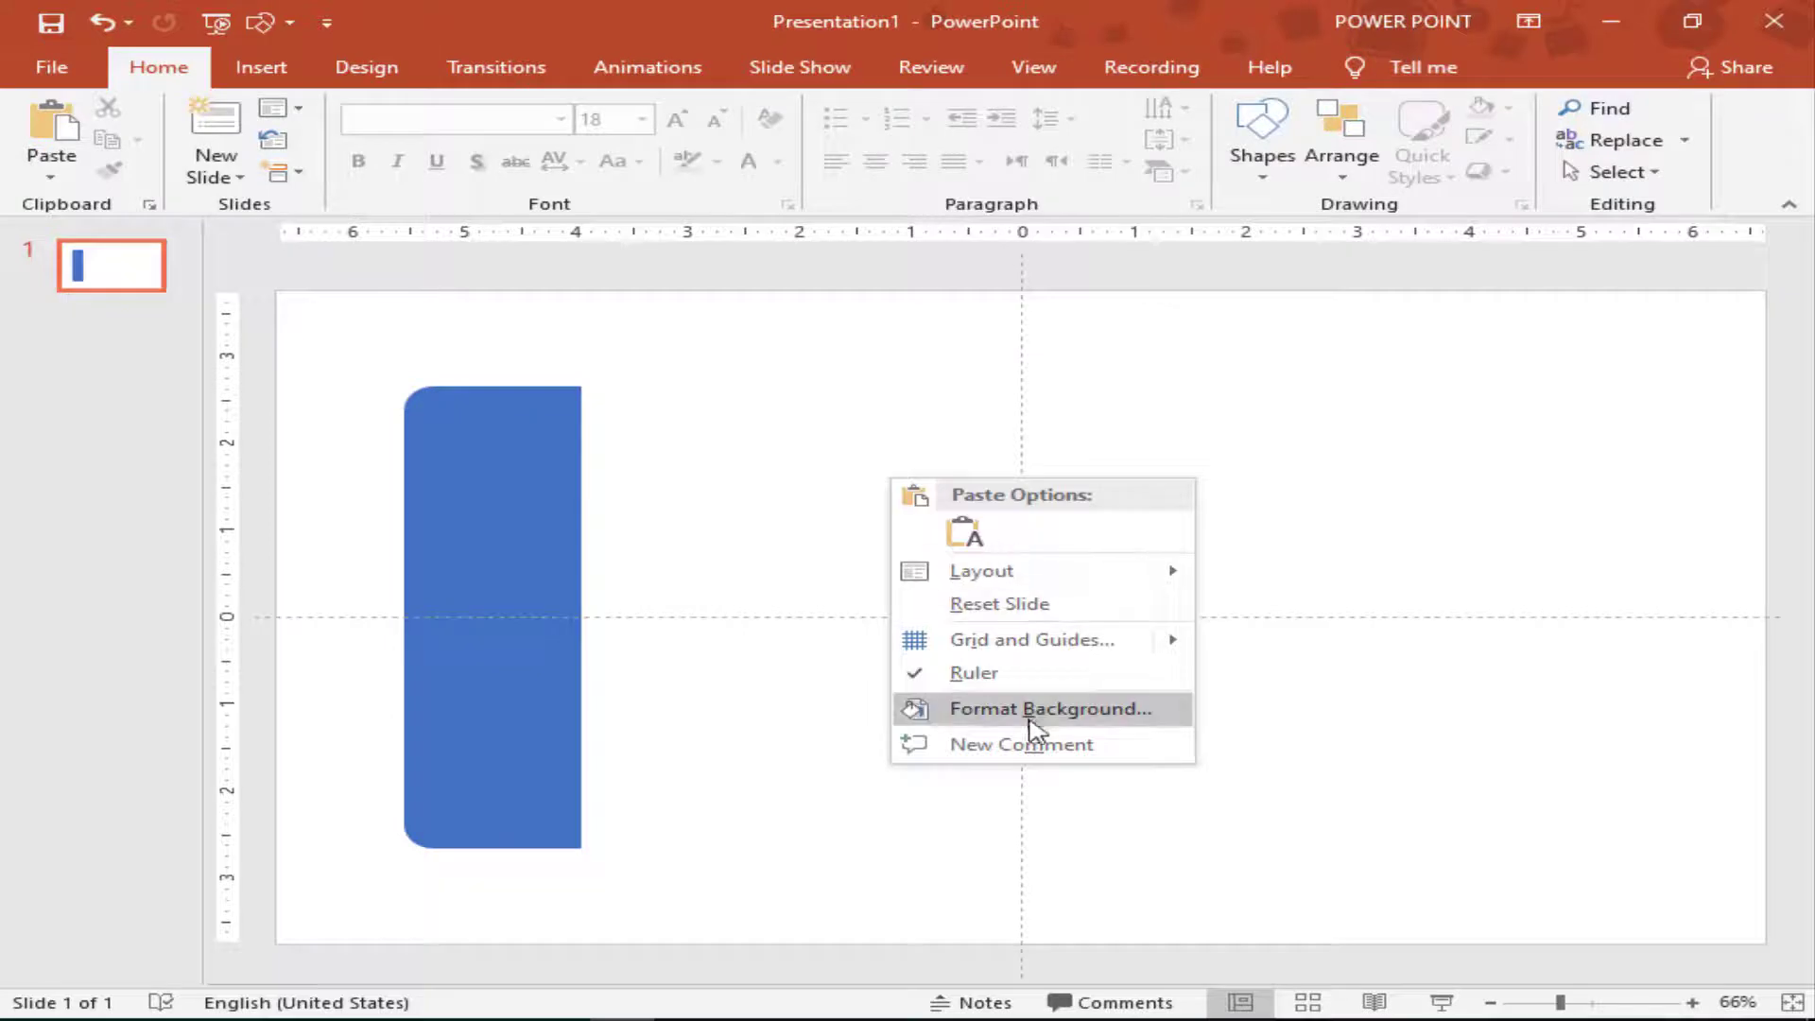
left_click(1018, 719)
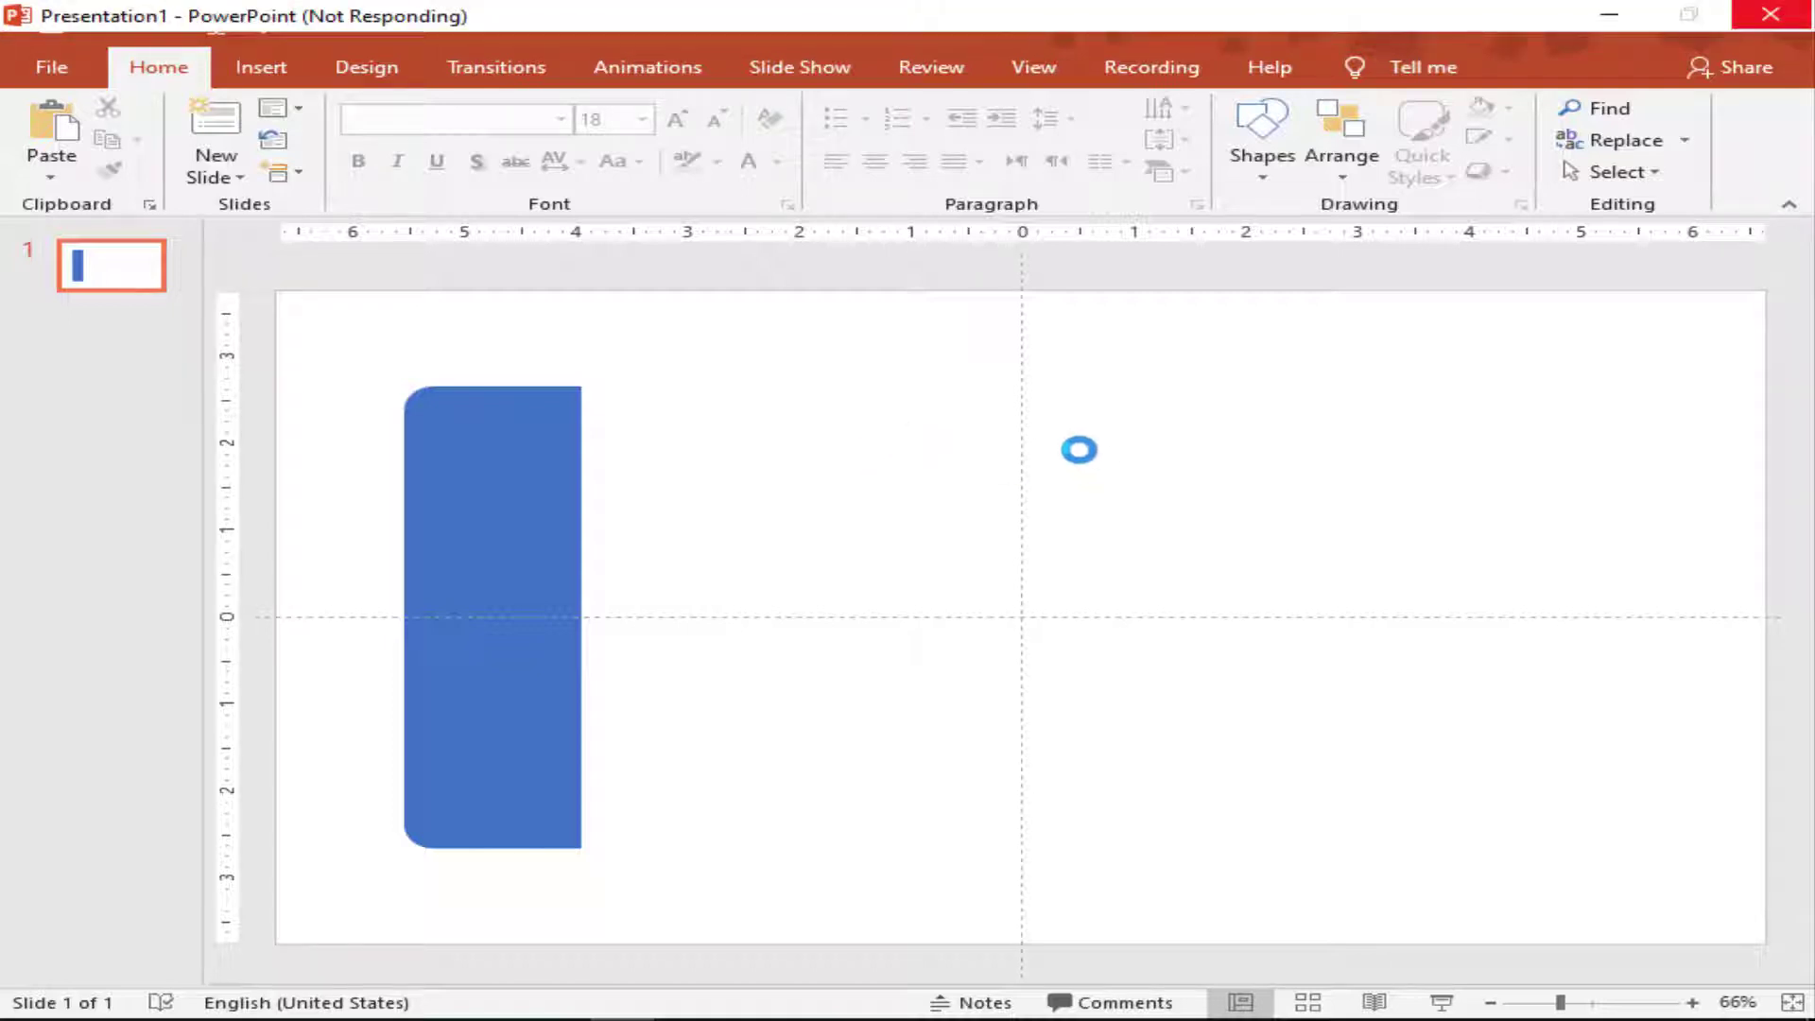
left_click(1723, 594)
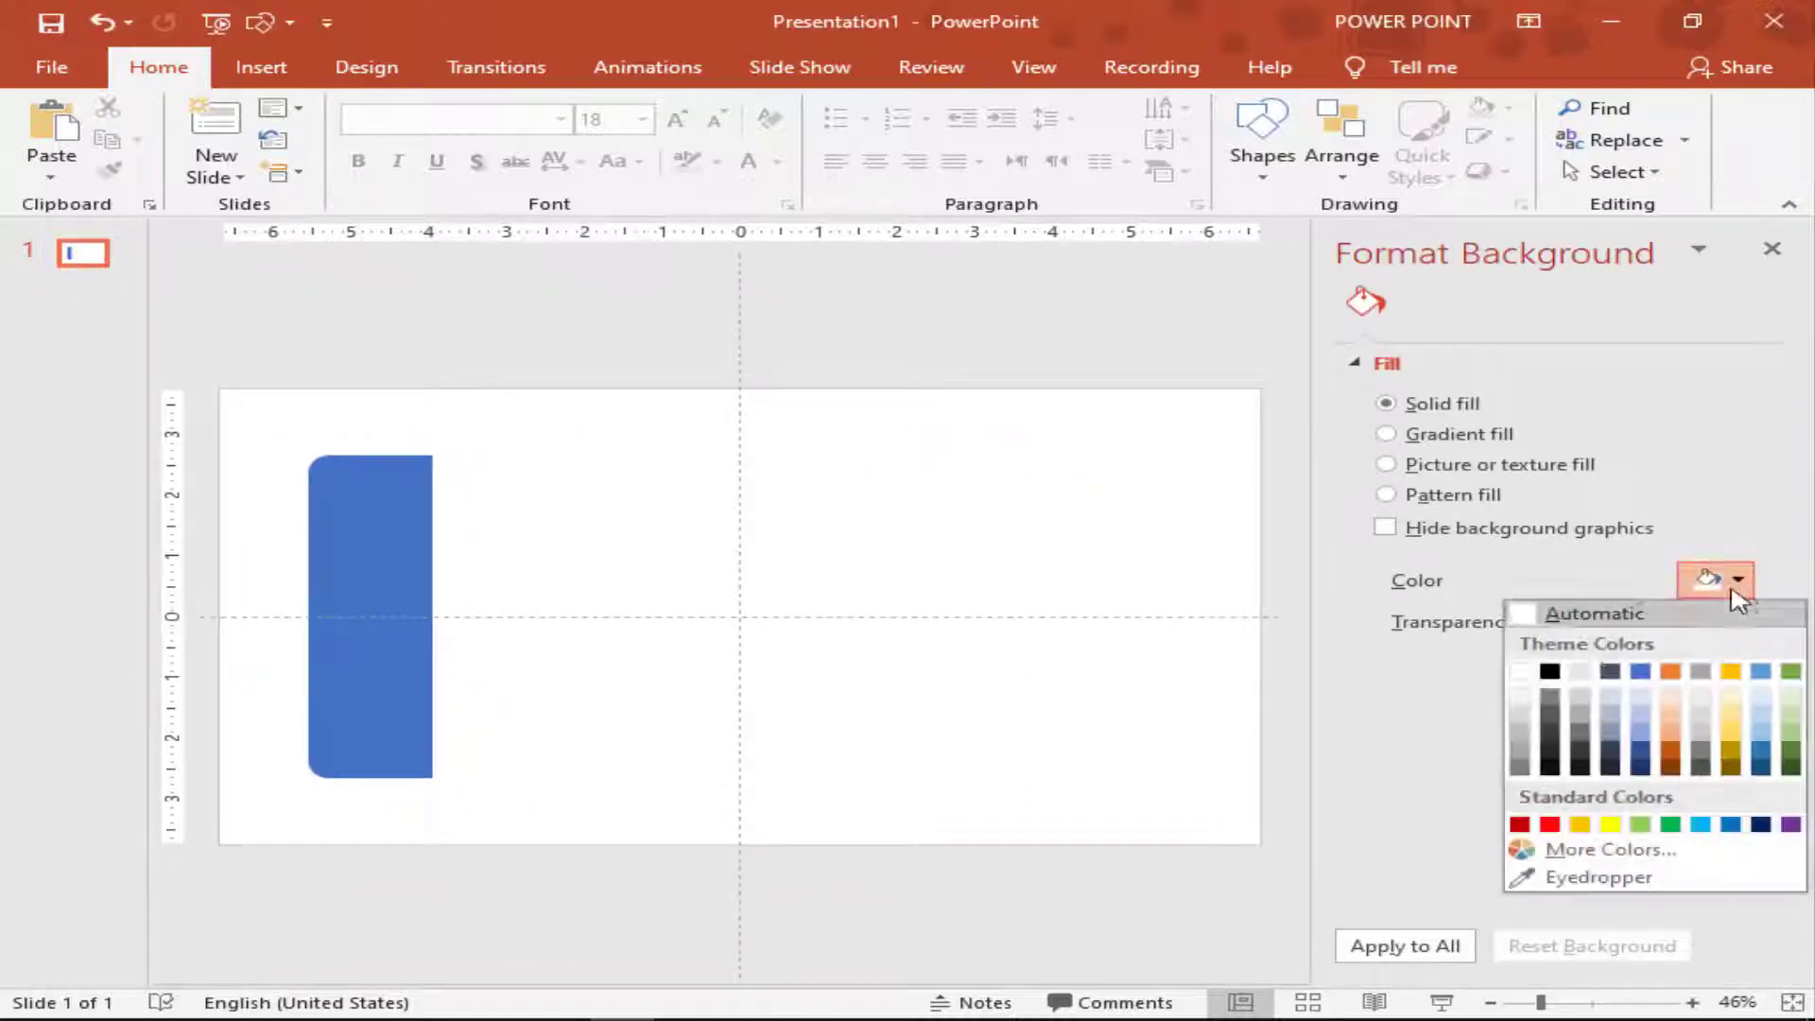
left_click(1518, 711)
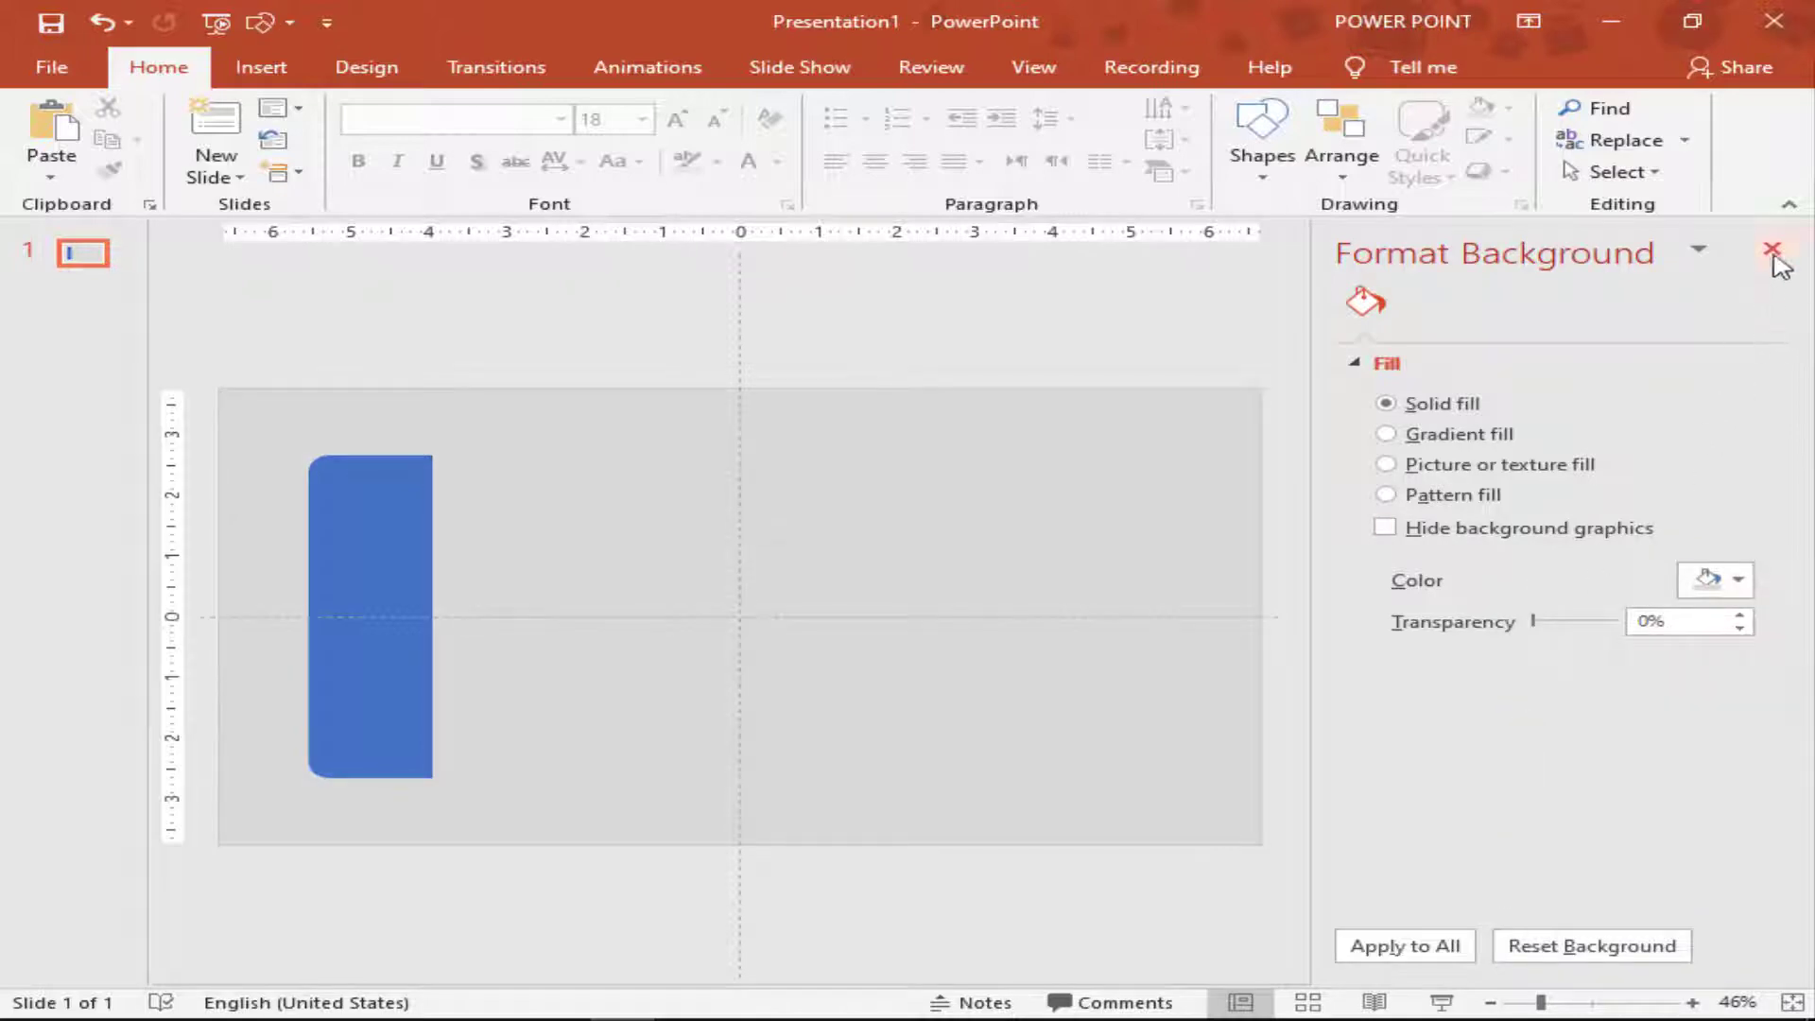
left_click(1772, 250)
Change the tall bar's fill from blue to white.
left_click(527, 514)
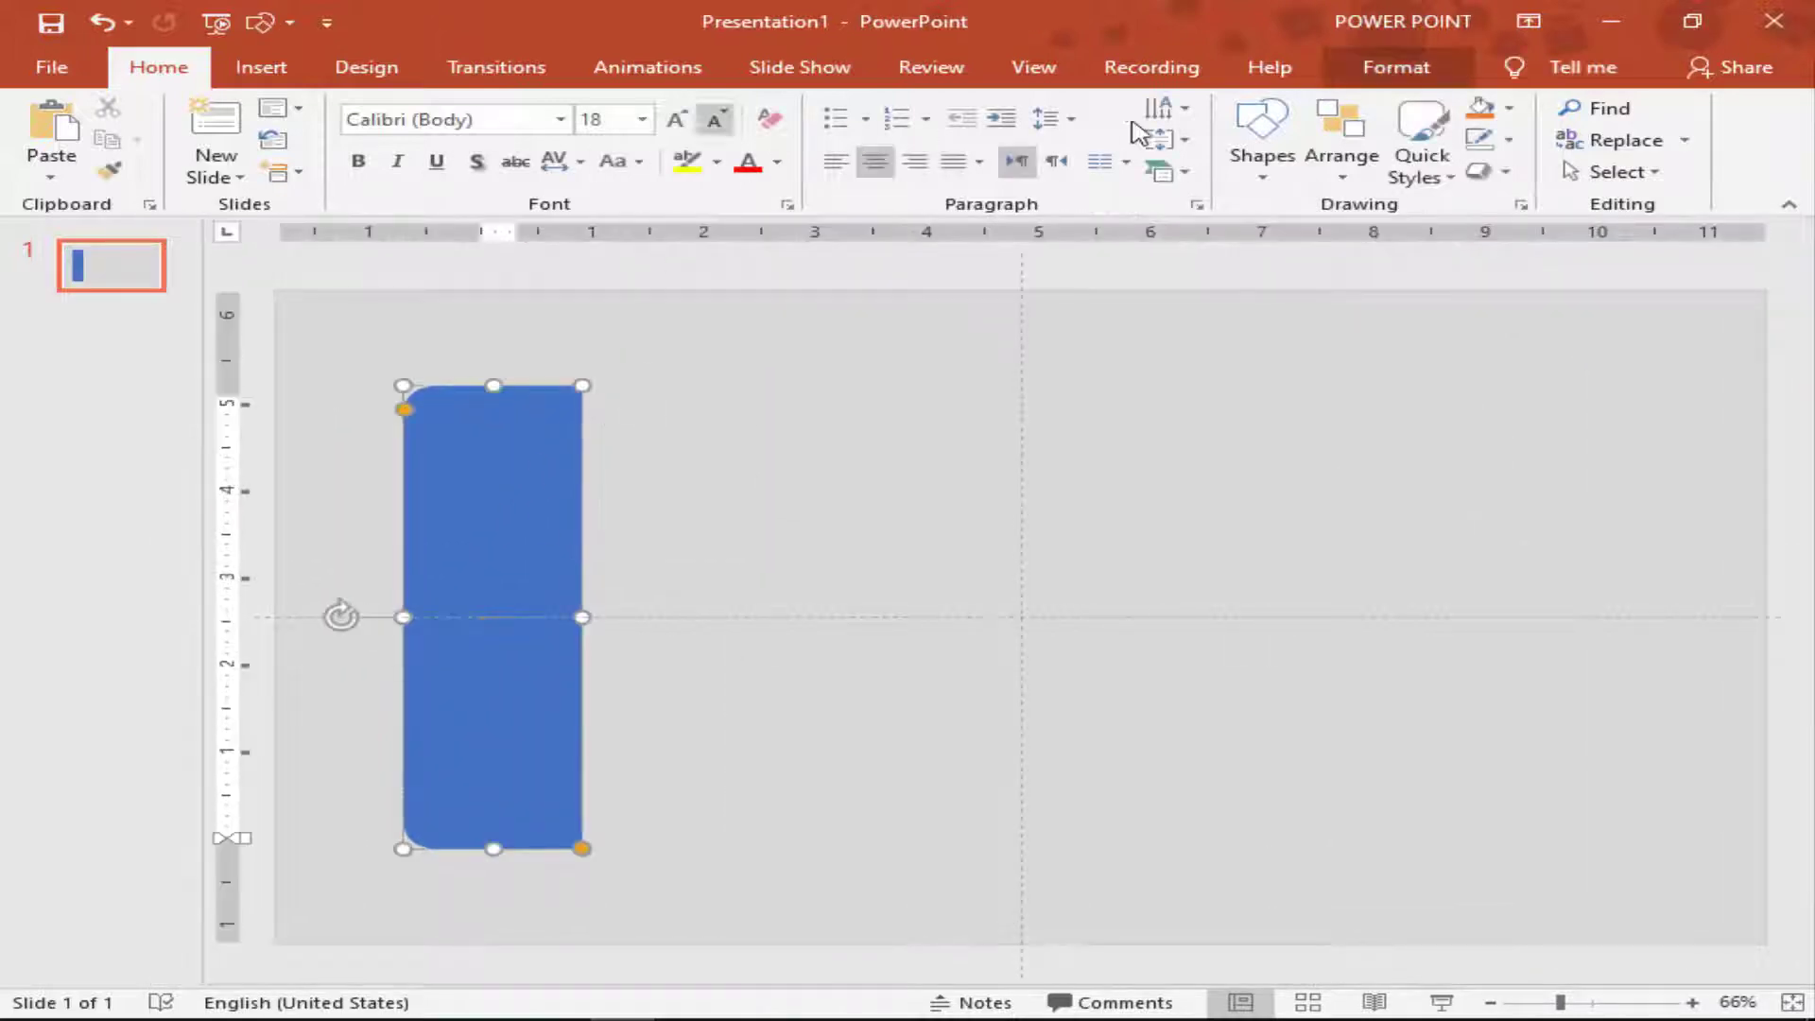
left_click(1509, 107)
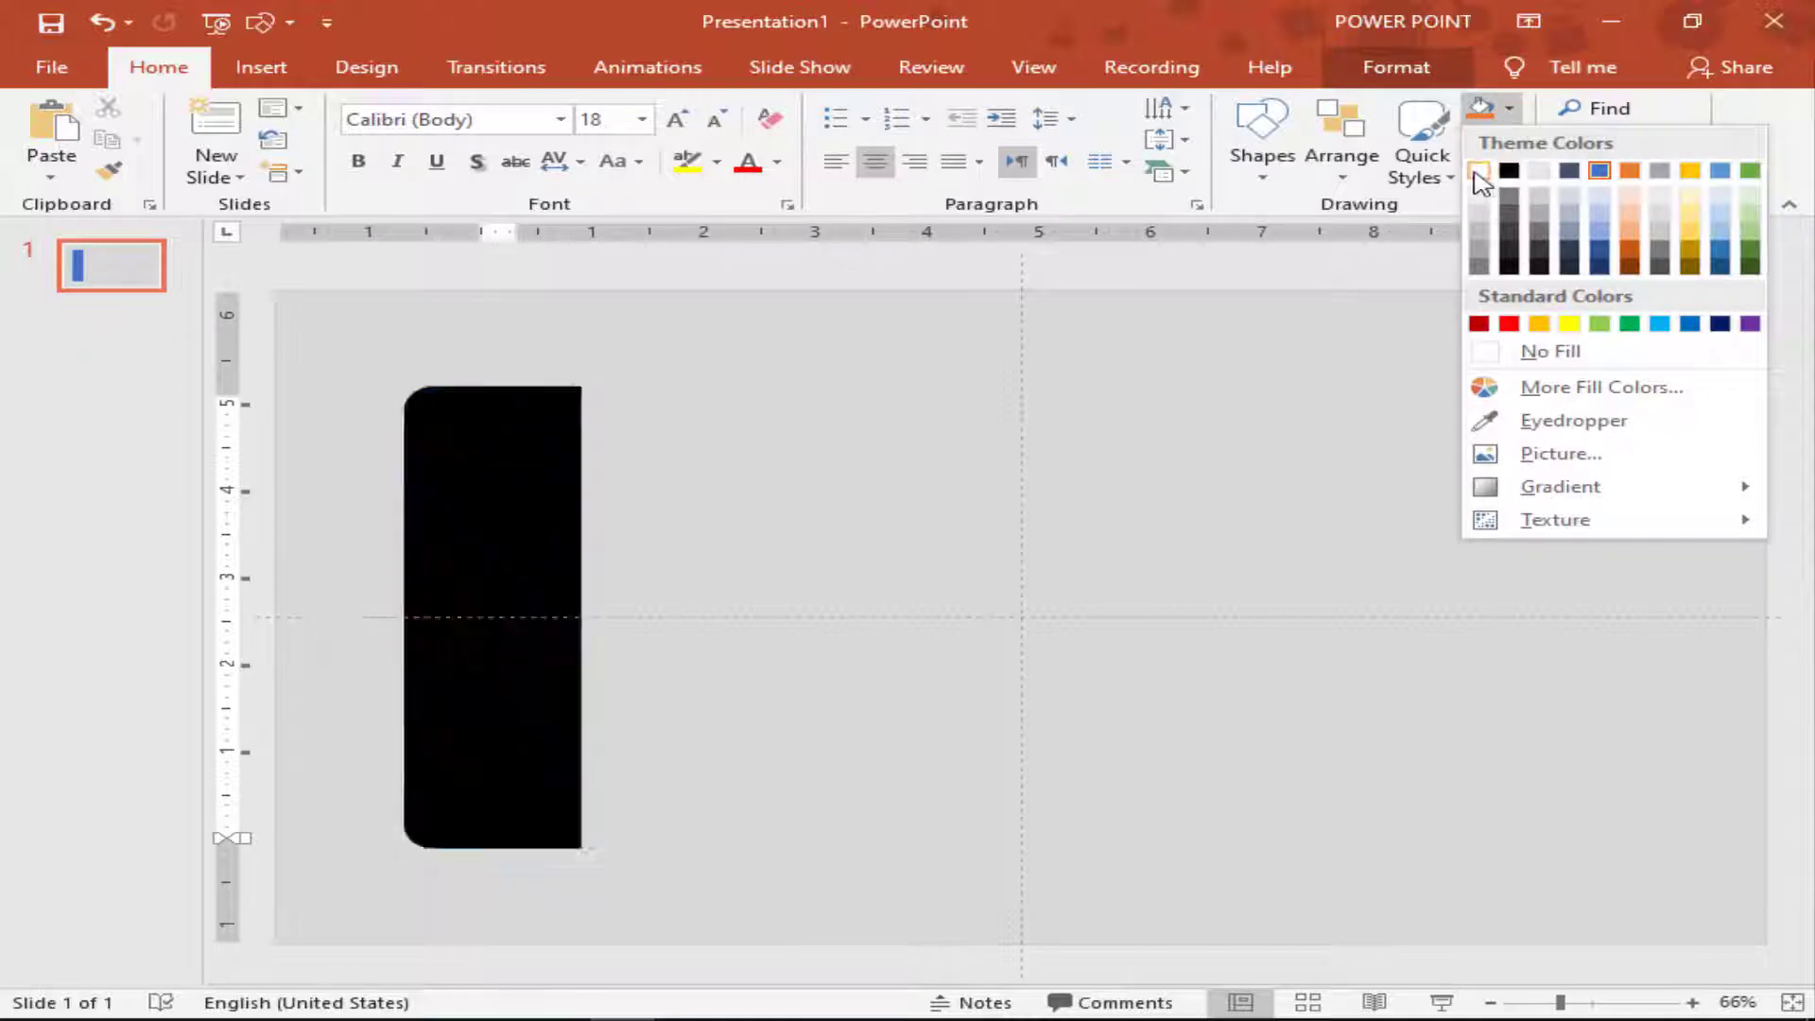
left_click(1480, 170)
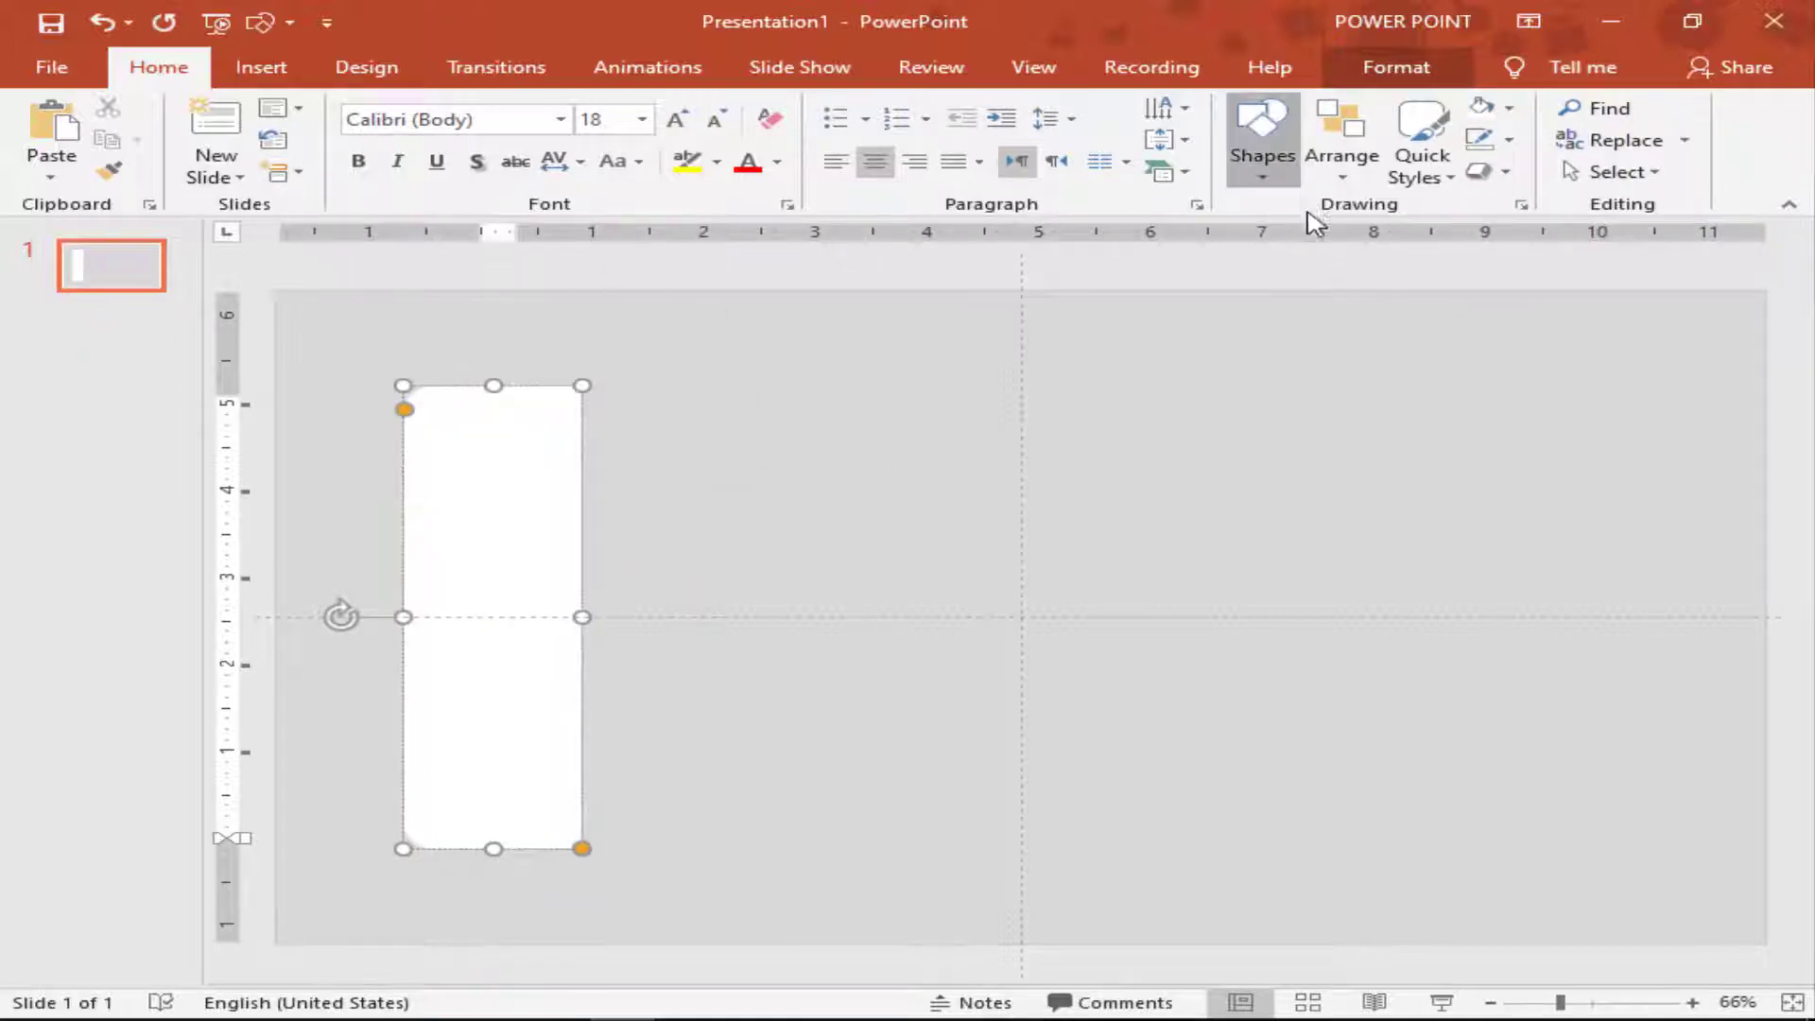
left_click(1262, 161)
Draw a plain rectangle sized 1.59" by 5.32" and set it flush against the white bar's right edge.
left_click(1354, 234)
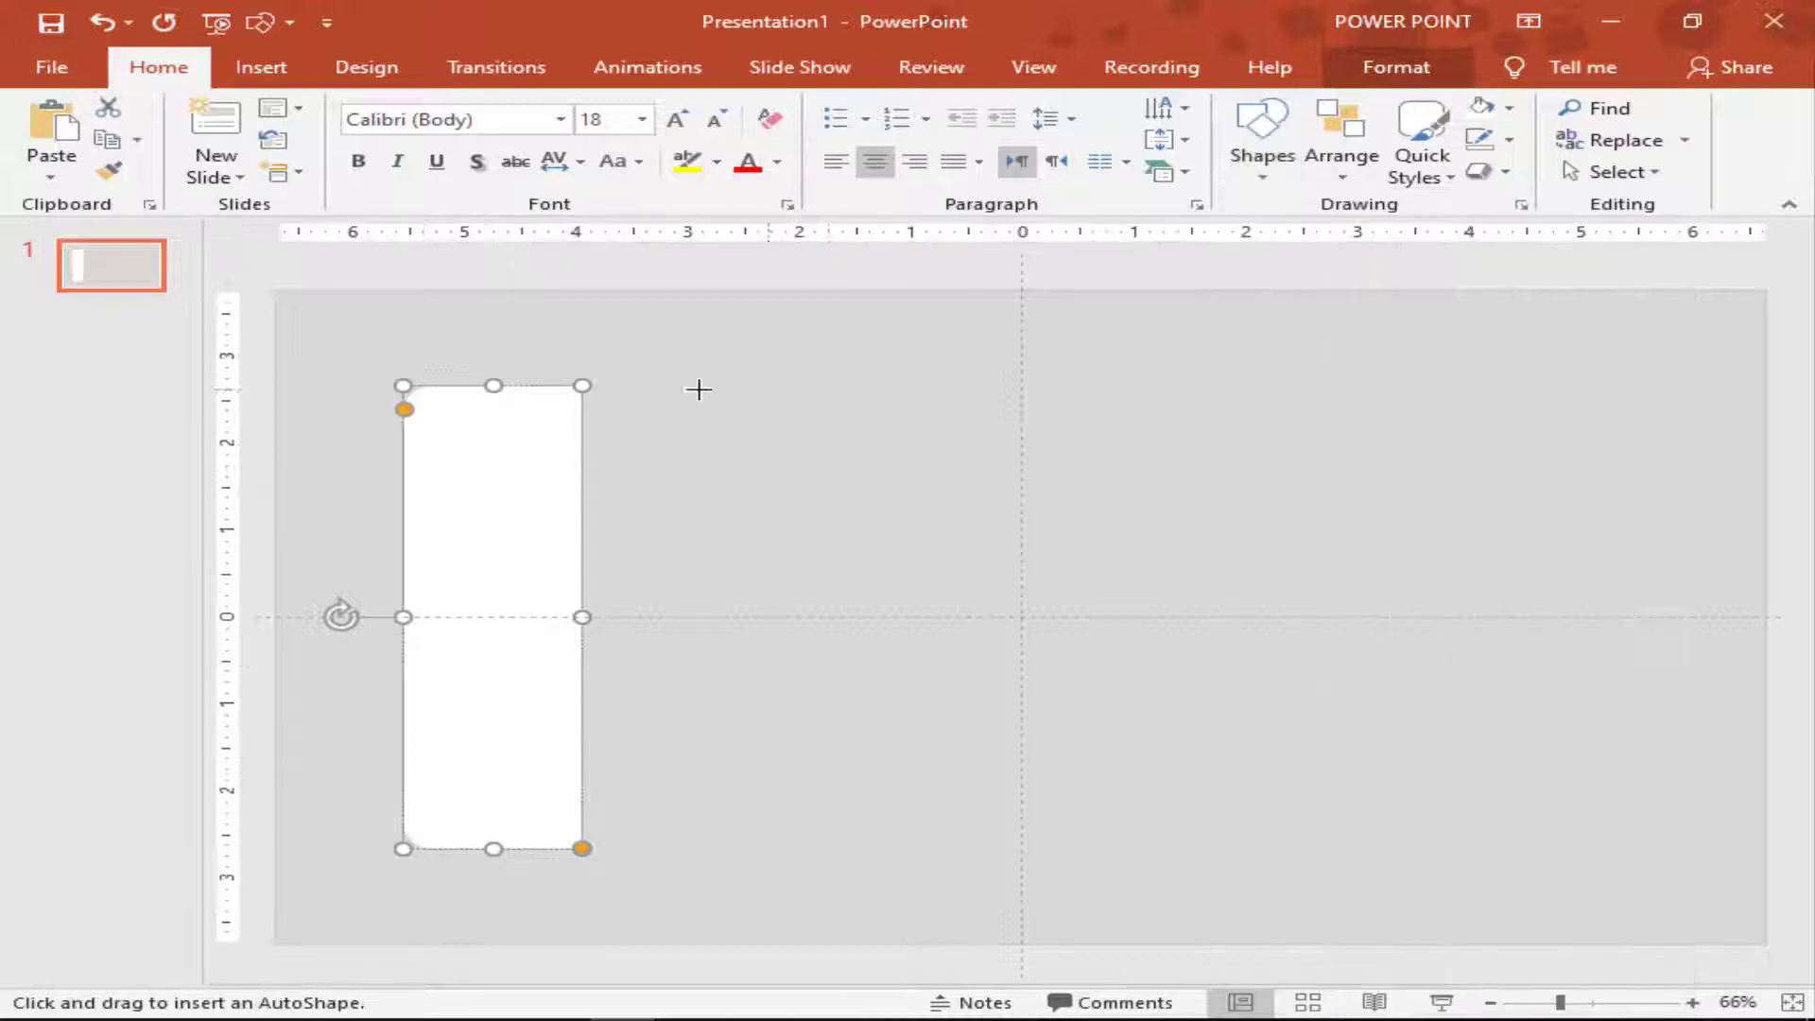
left_click_drag(606, 399, 792, 833)
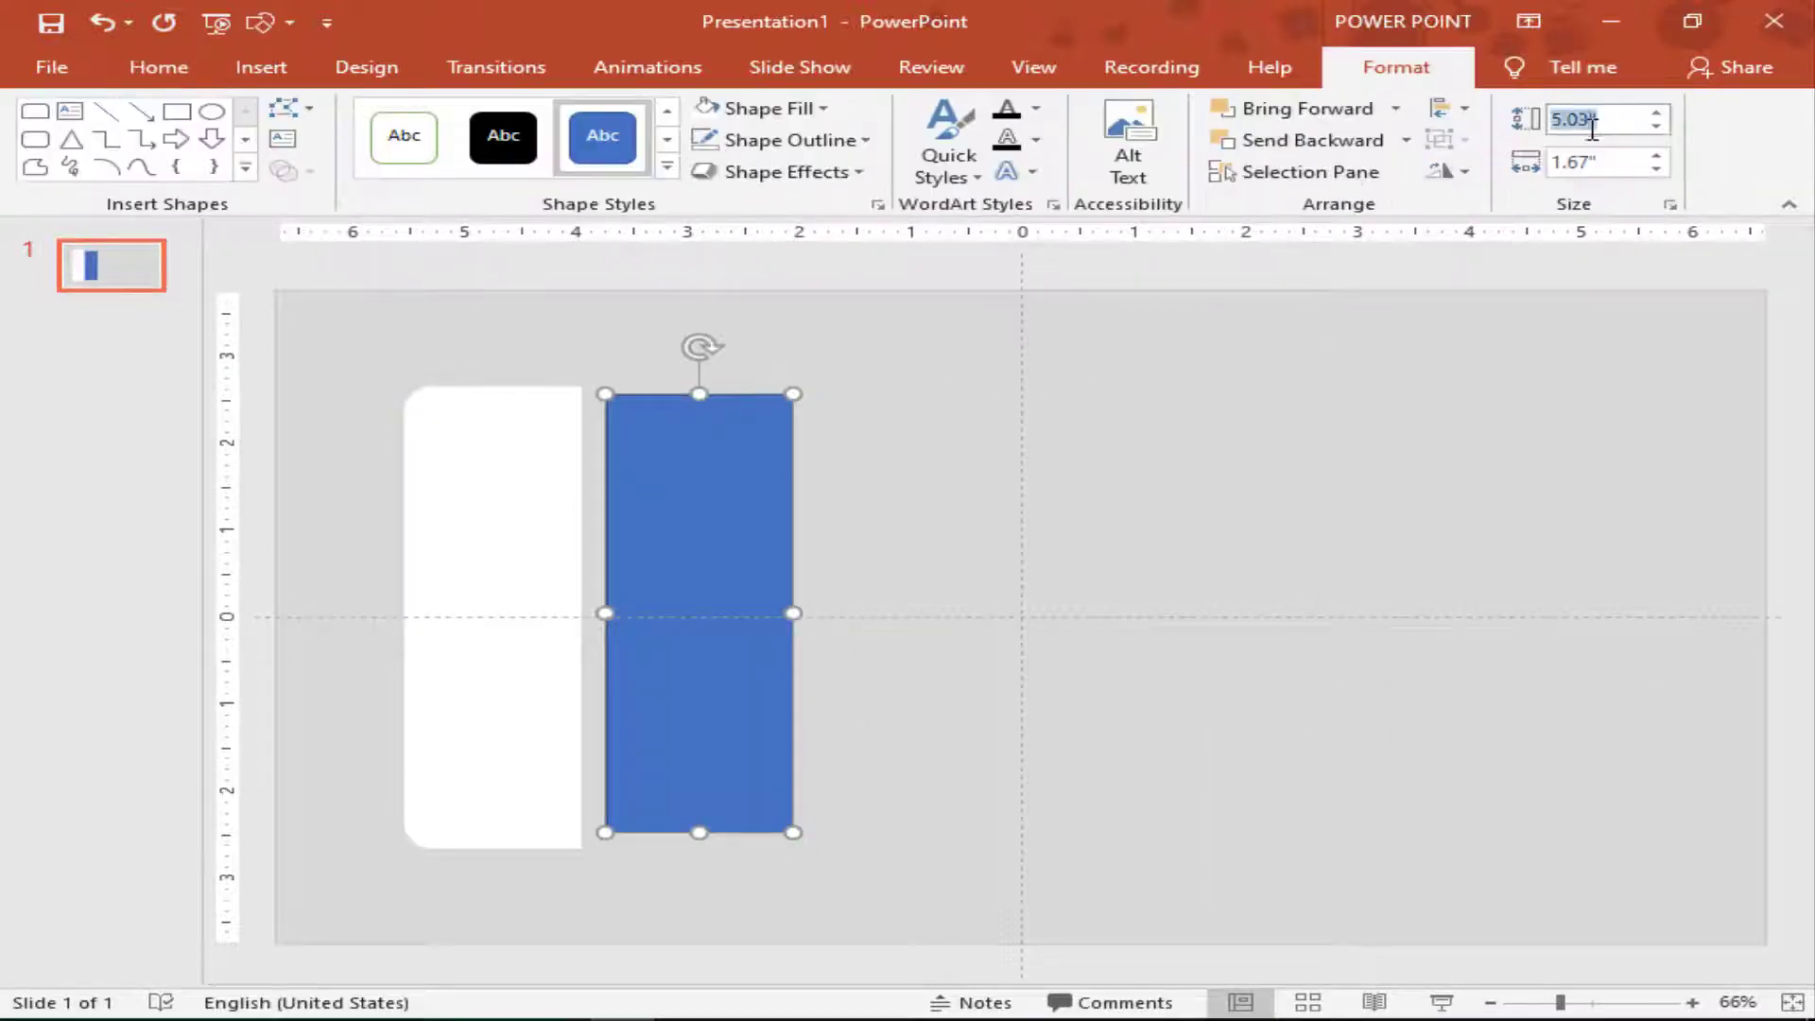
left_click(1591, 165)
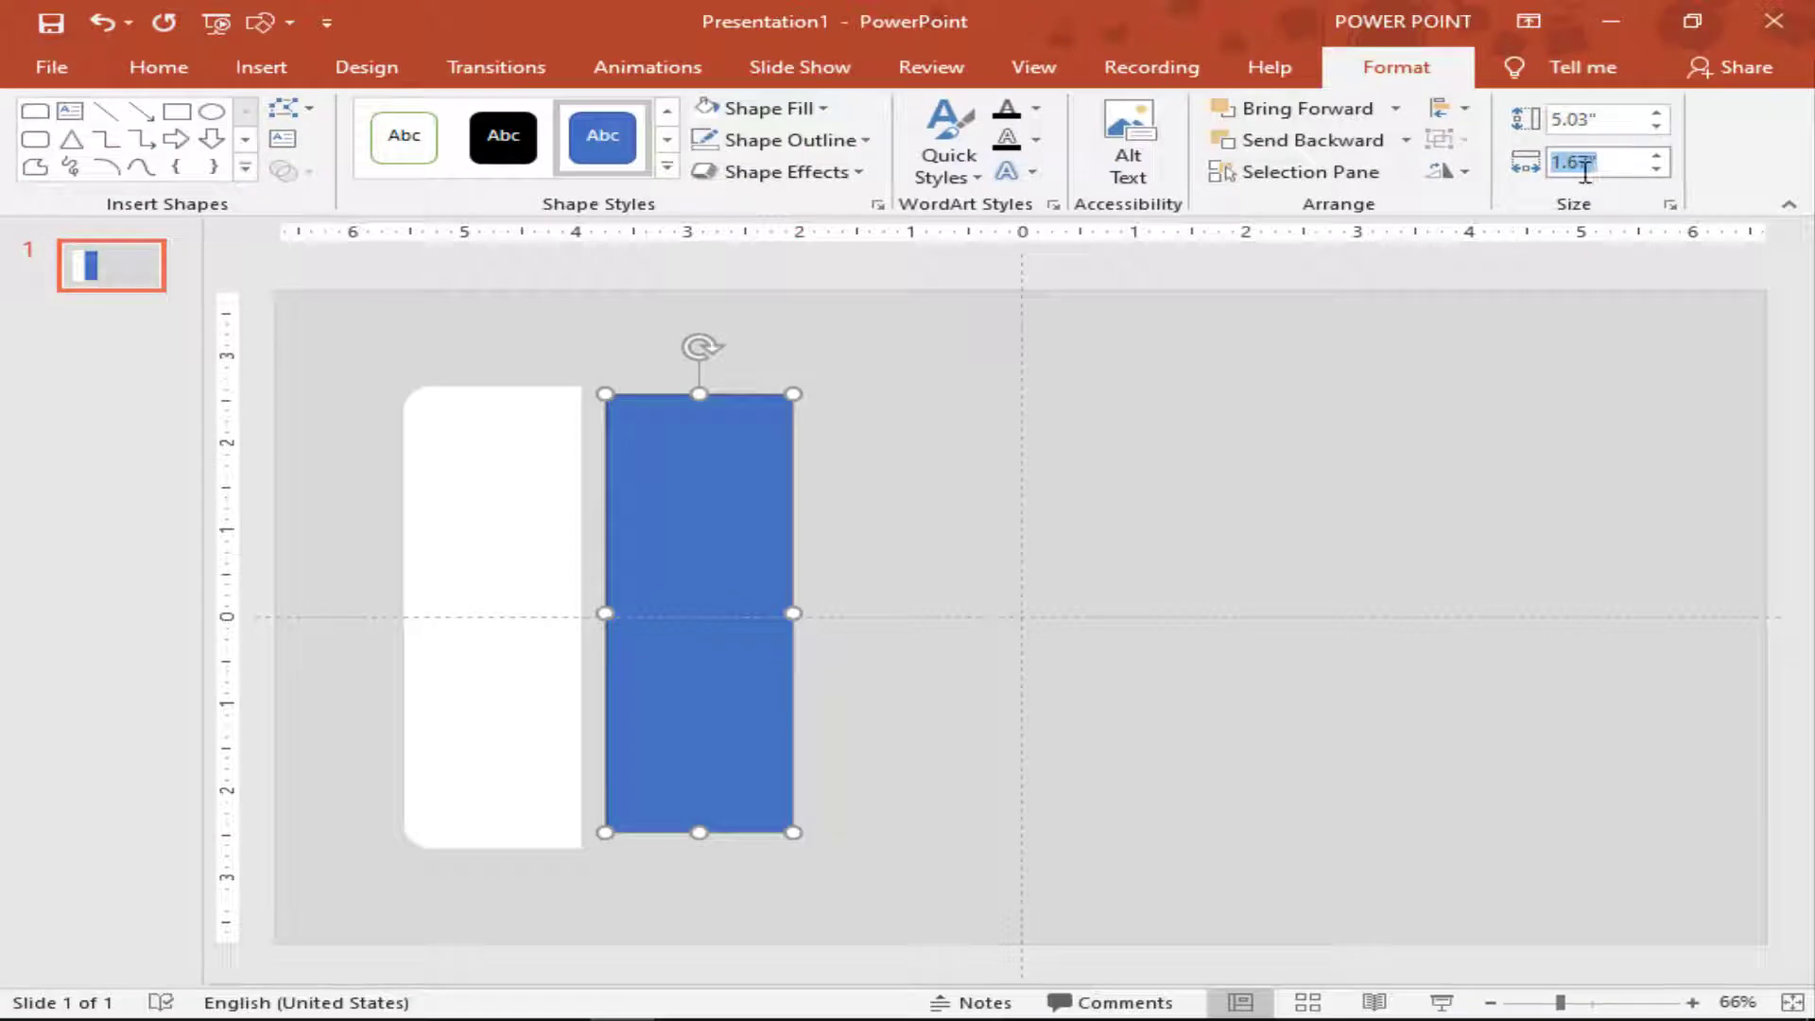
type("1.1")
type("9")
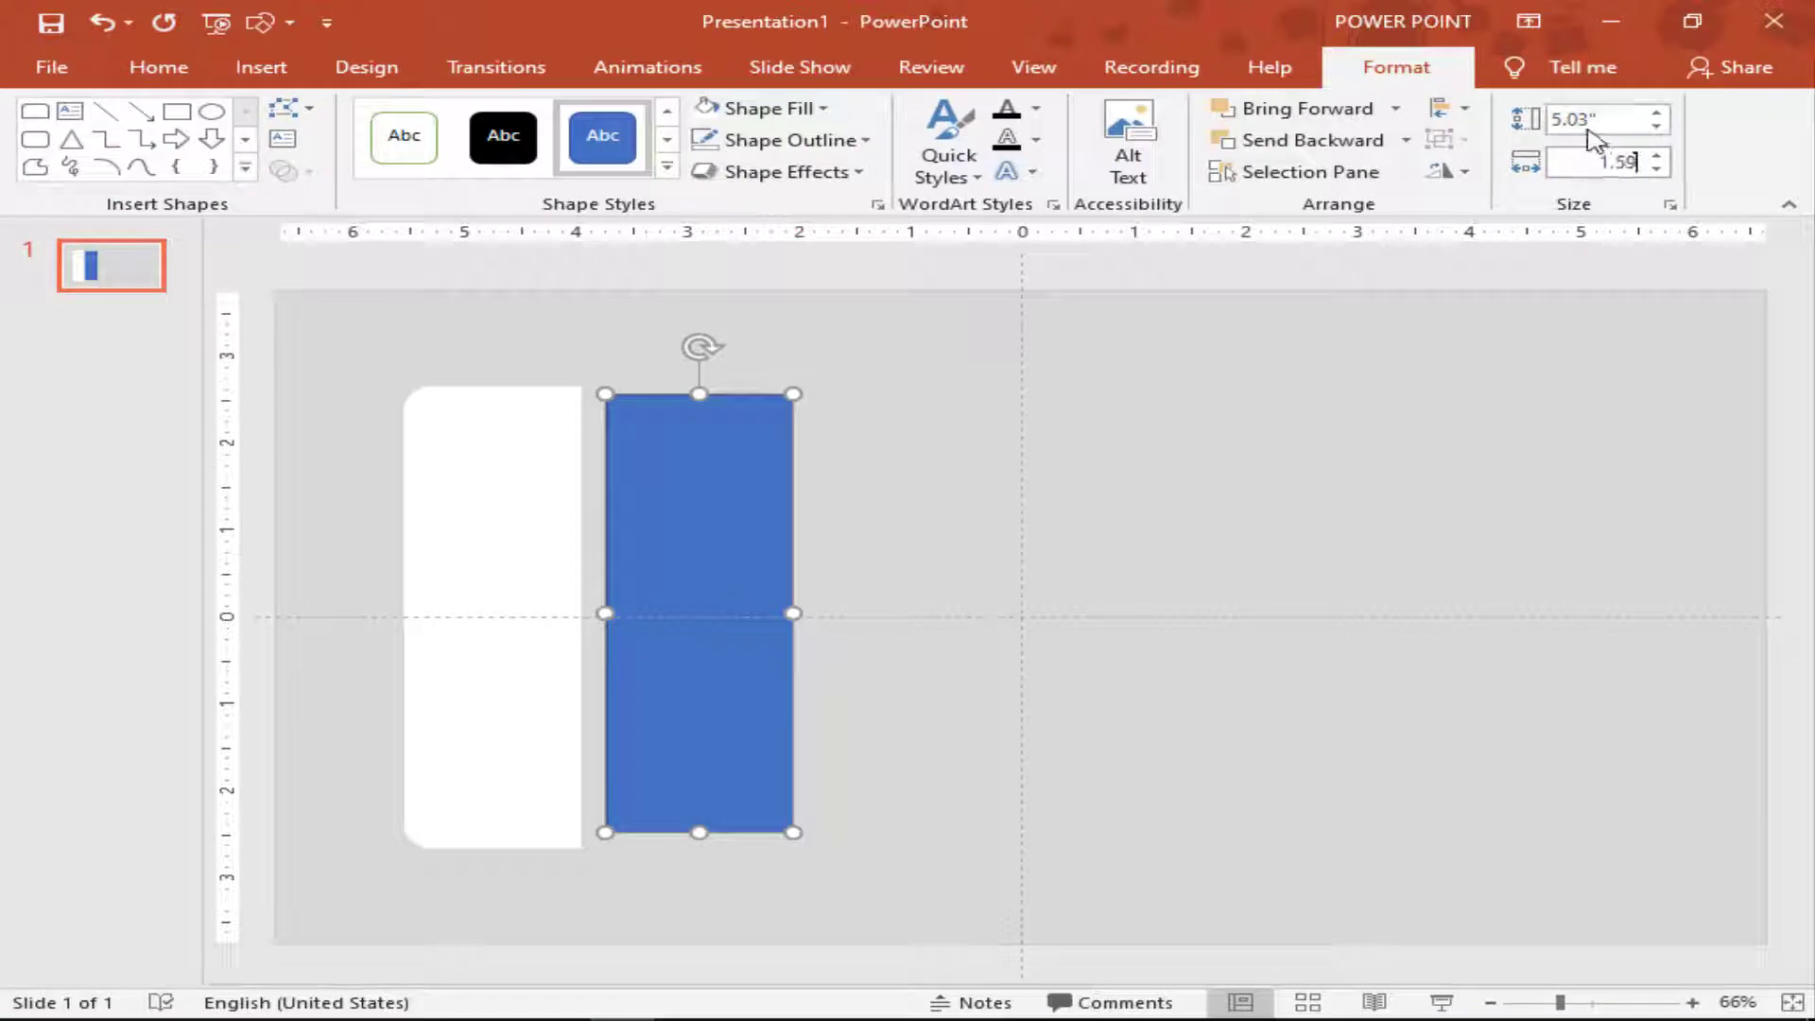
left_click(1594, 124)
type("5")
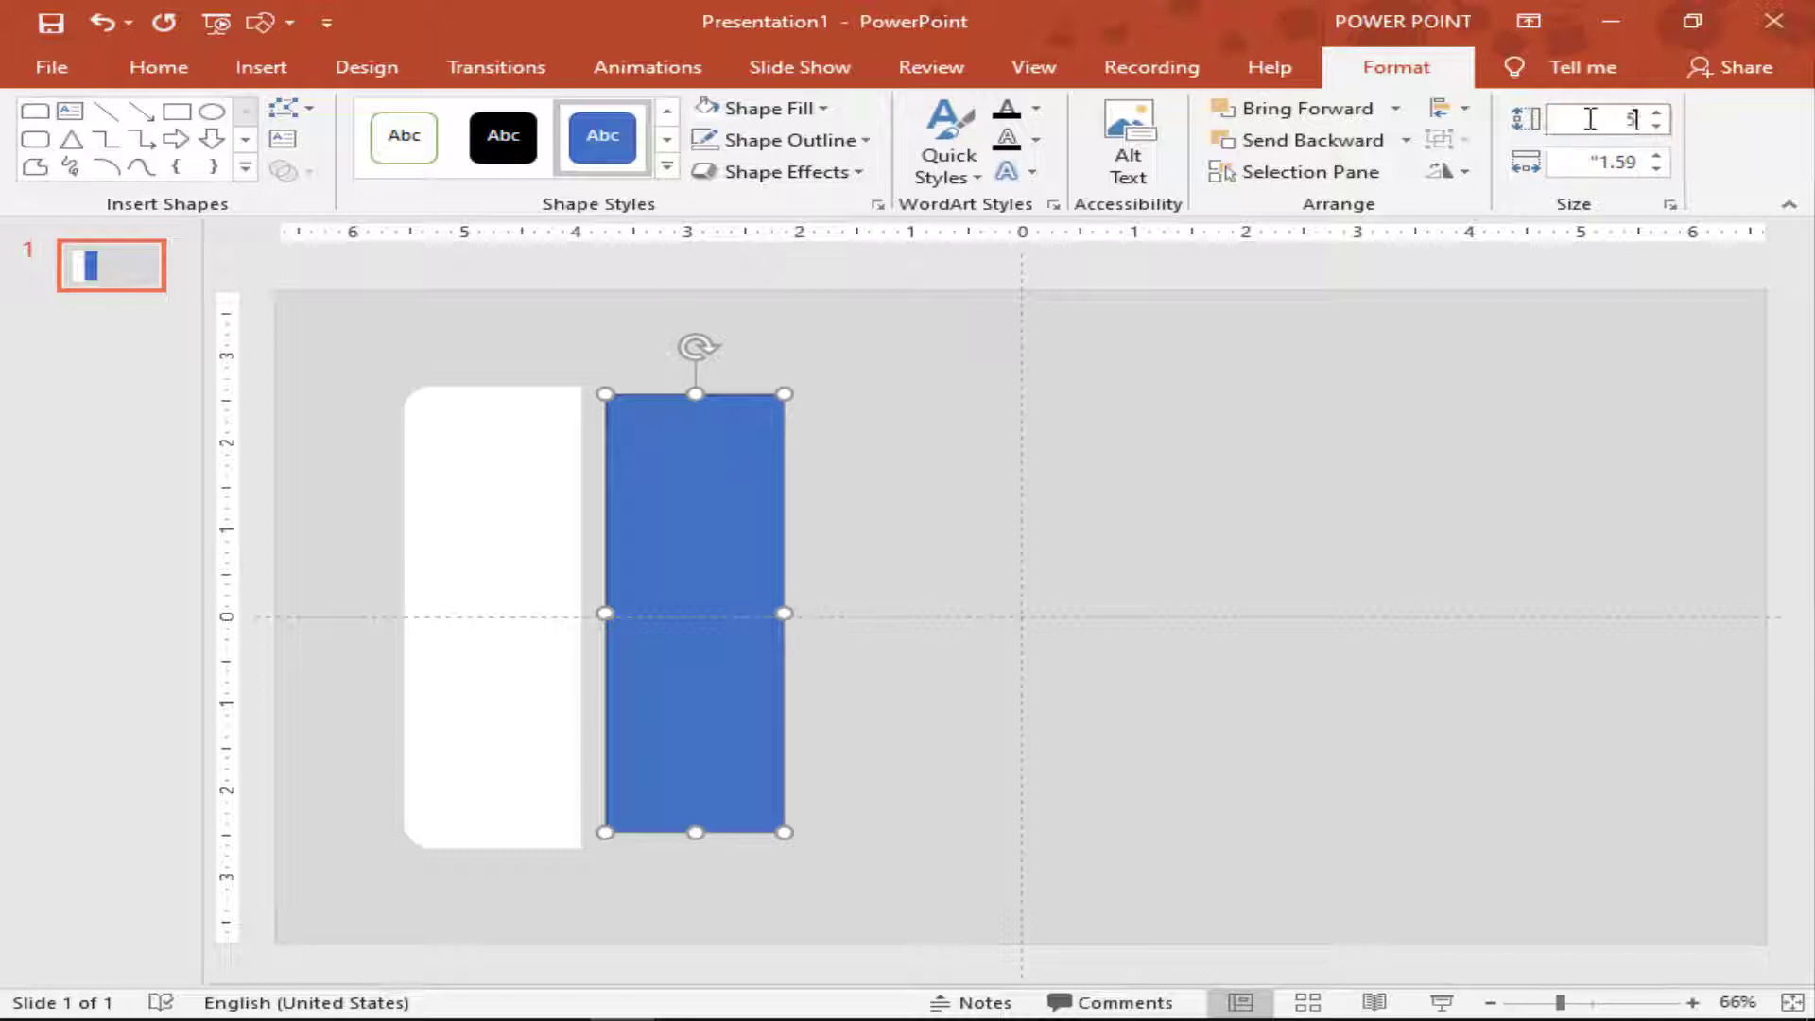
key("Tab")
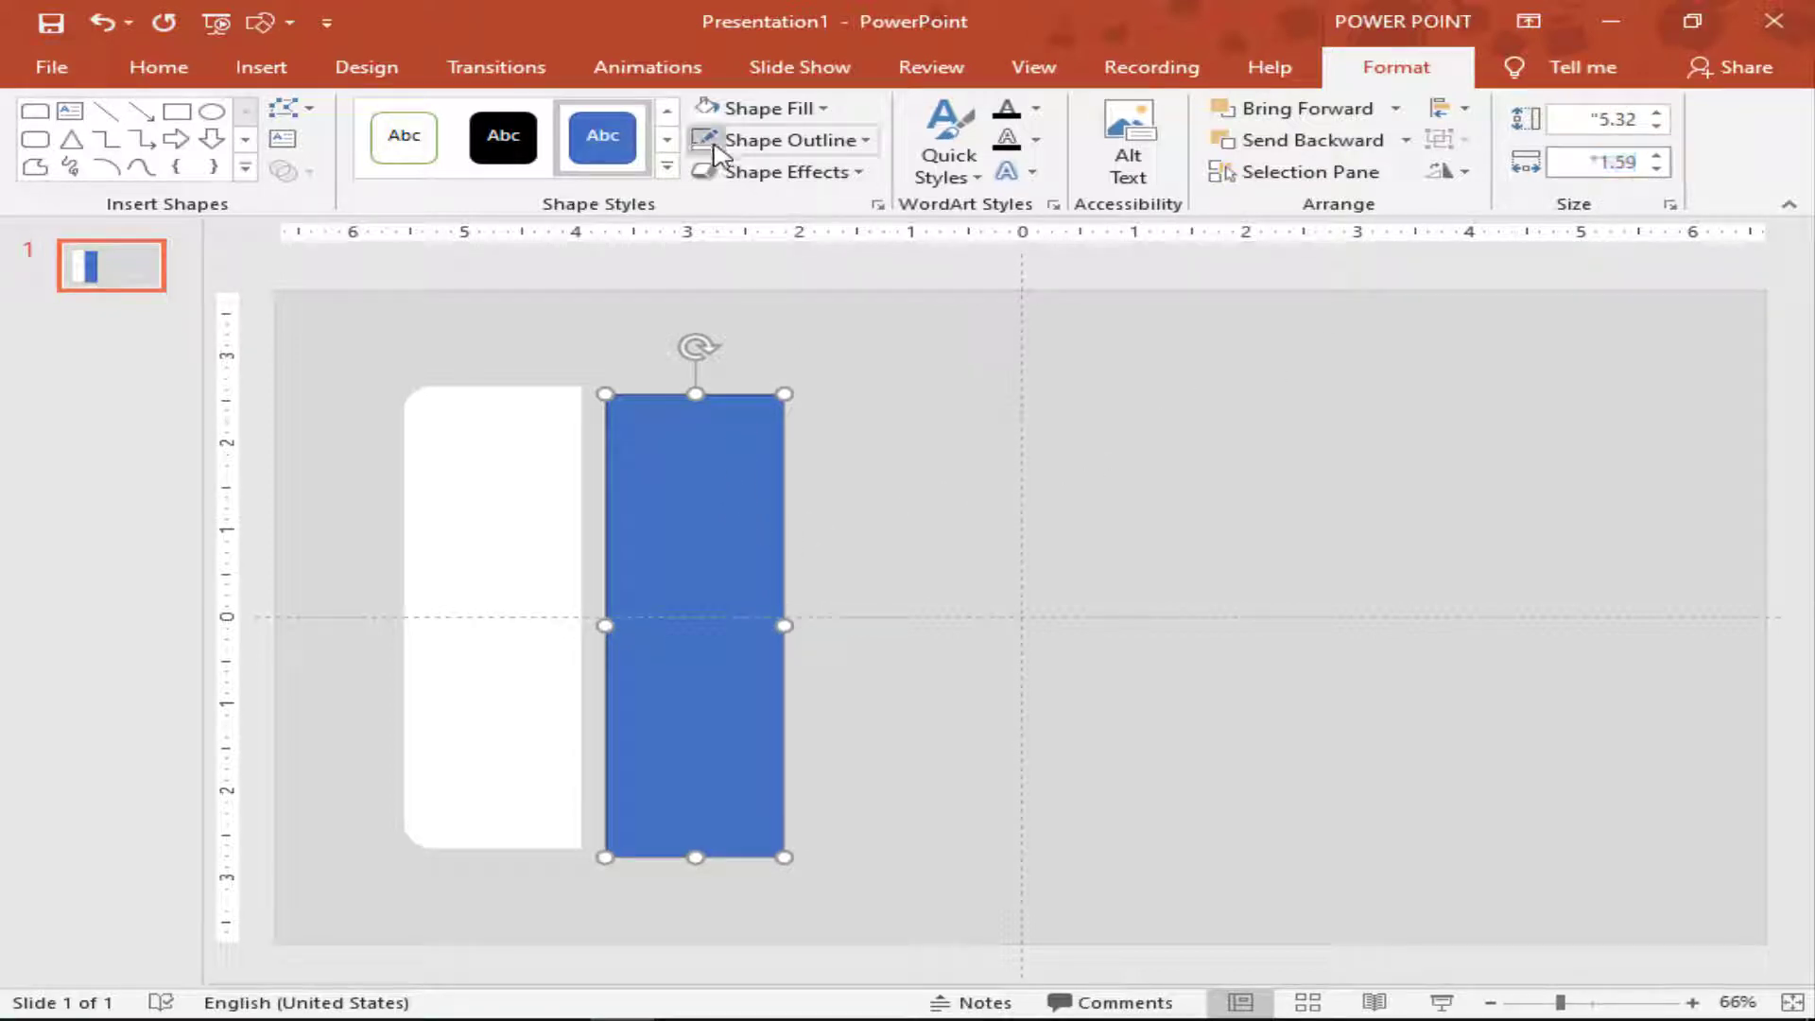
left_click_drag(716, 502, 689, 486)
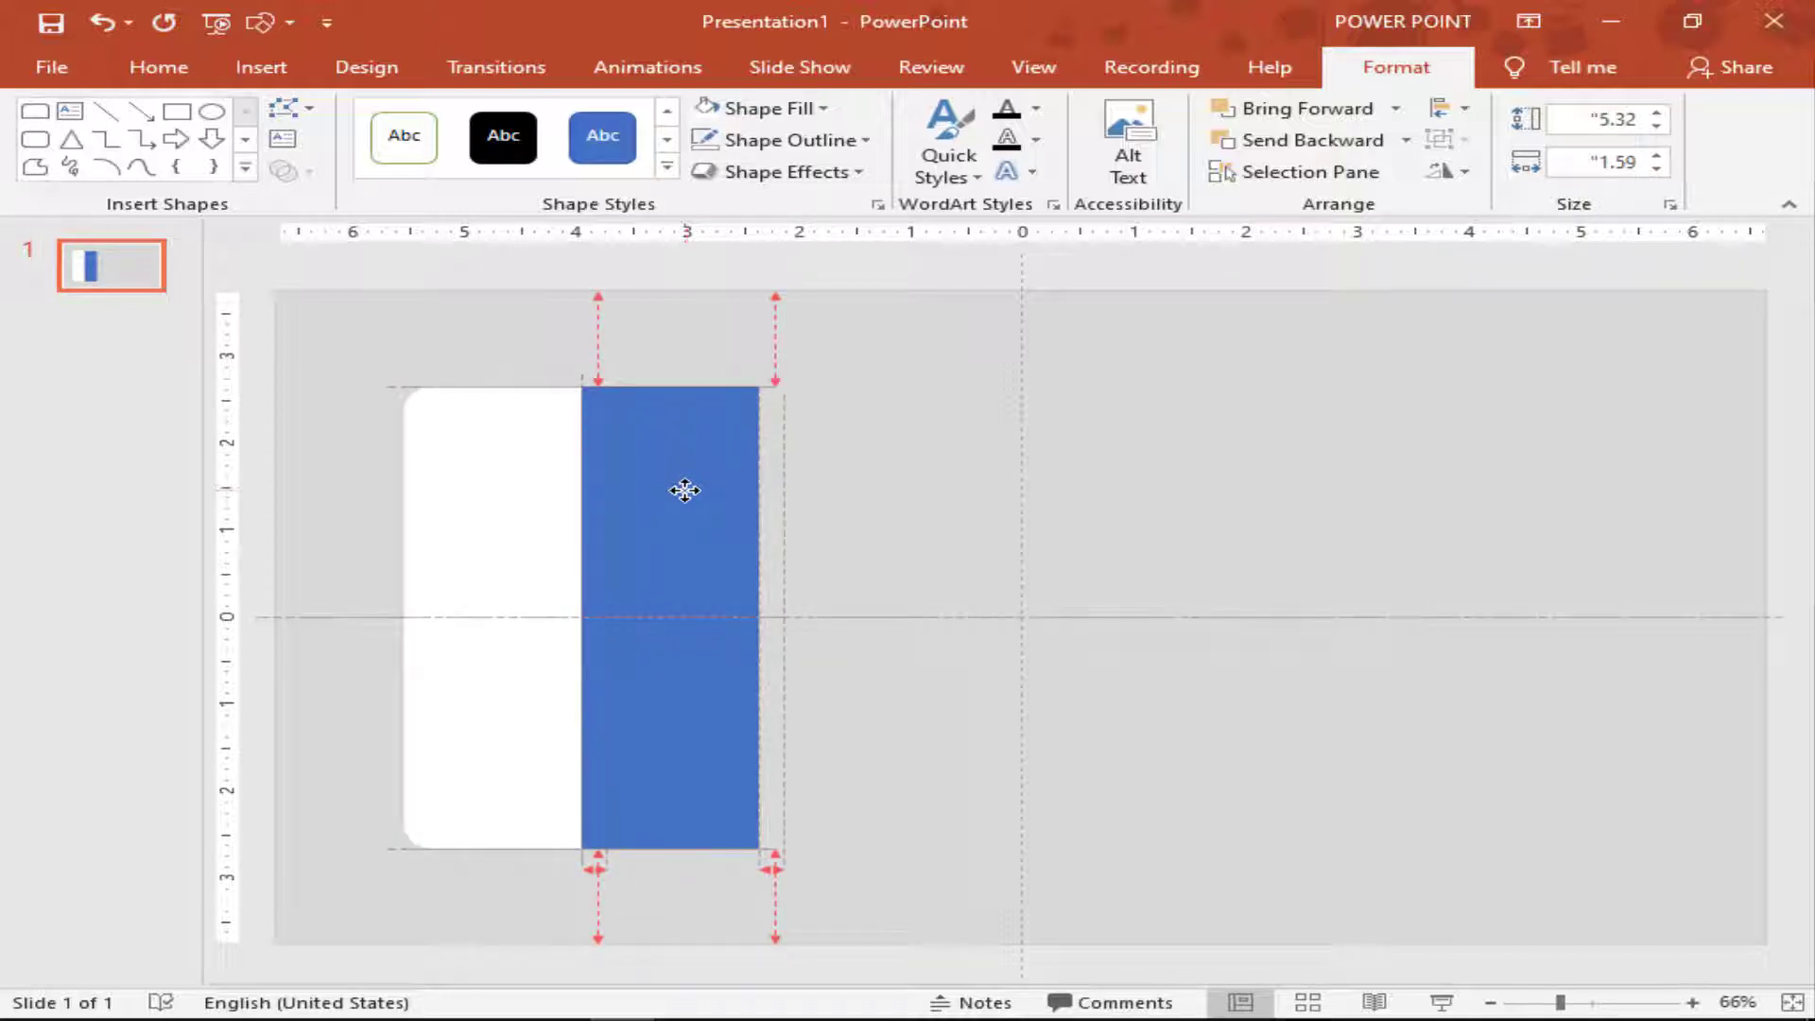
left_click(941, 429)
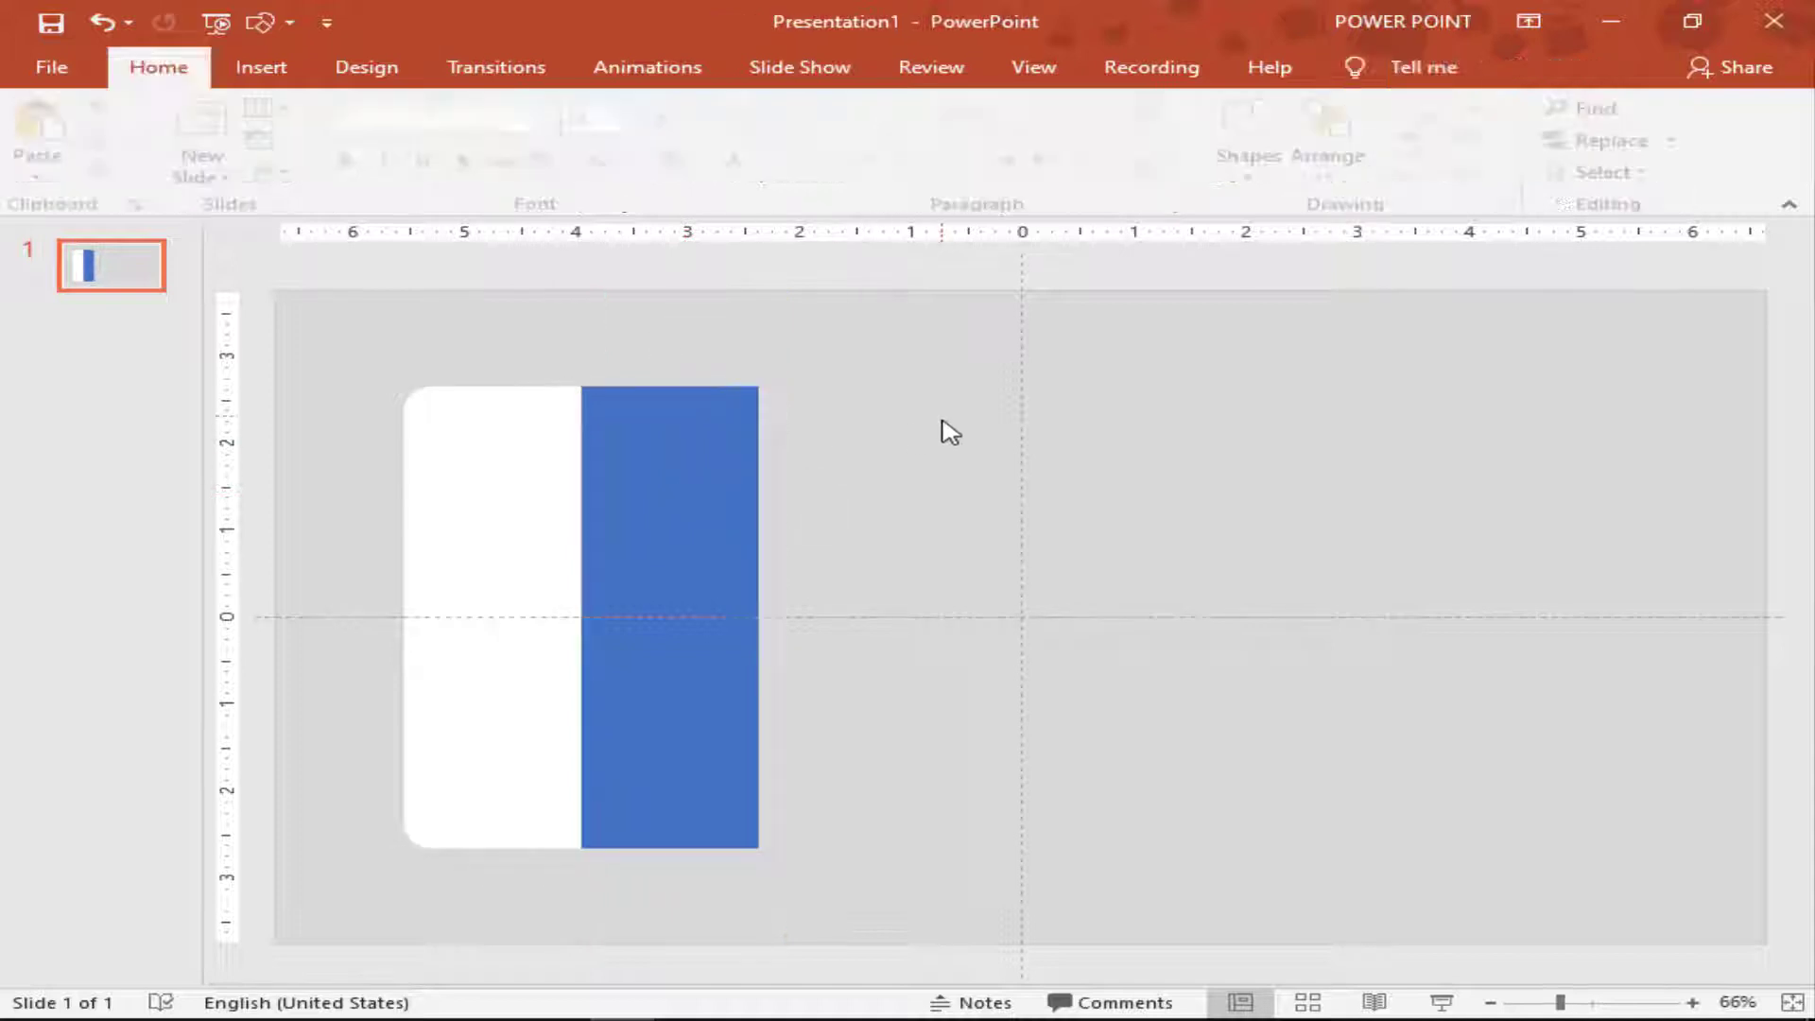
Fill the strip beside the white end piece light blue.
left_click(710, 530)
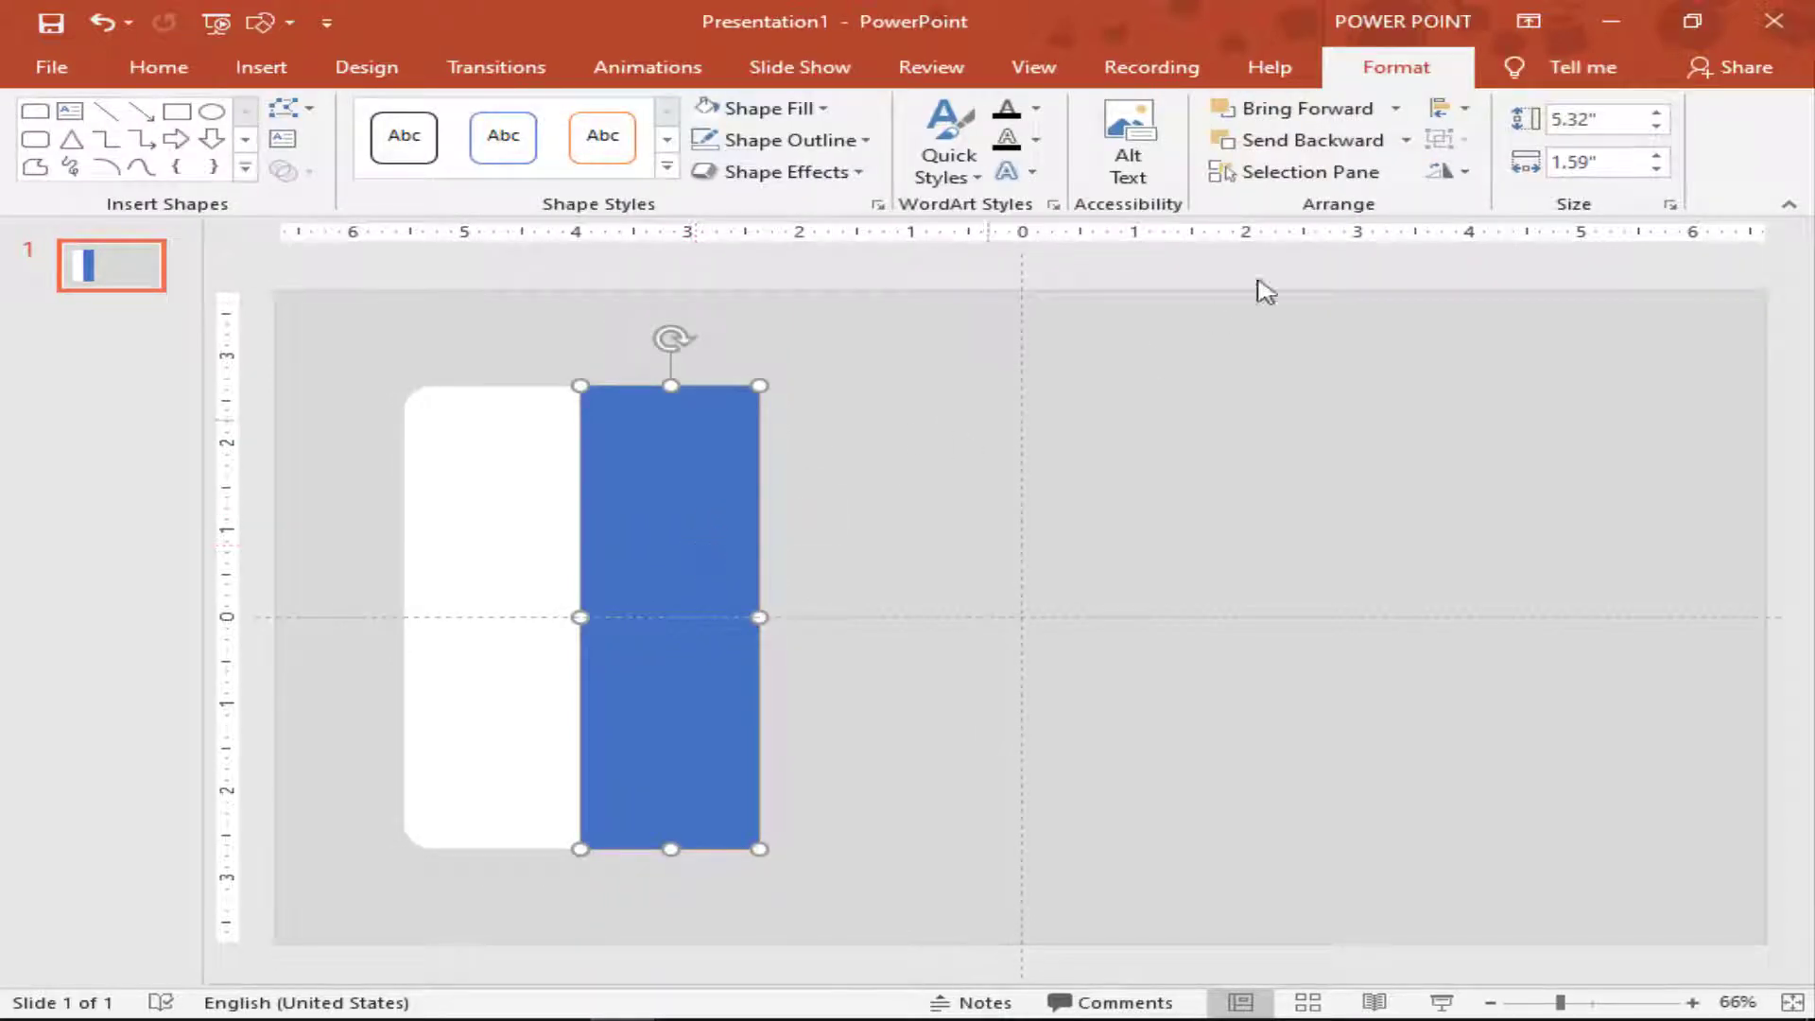
left_click(728, 461)
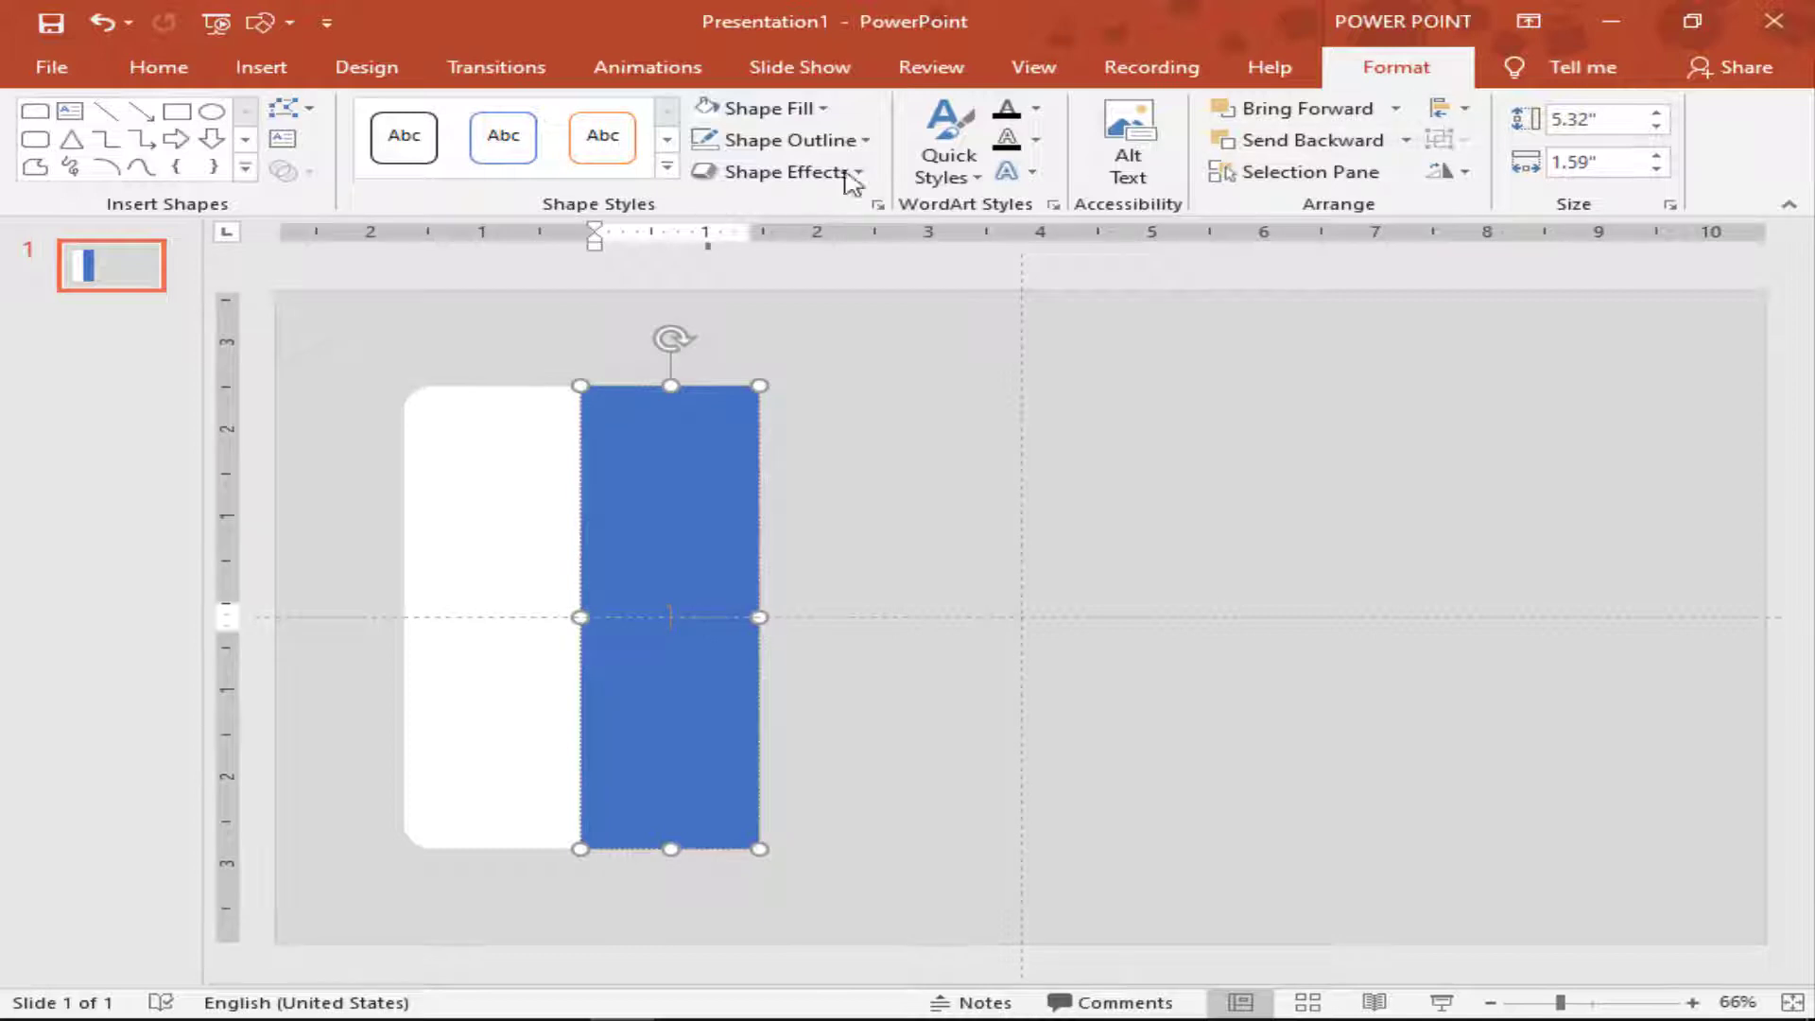
left_click(820, 108)
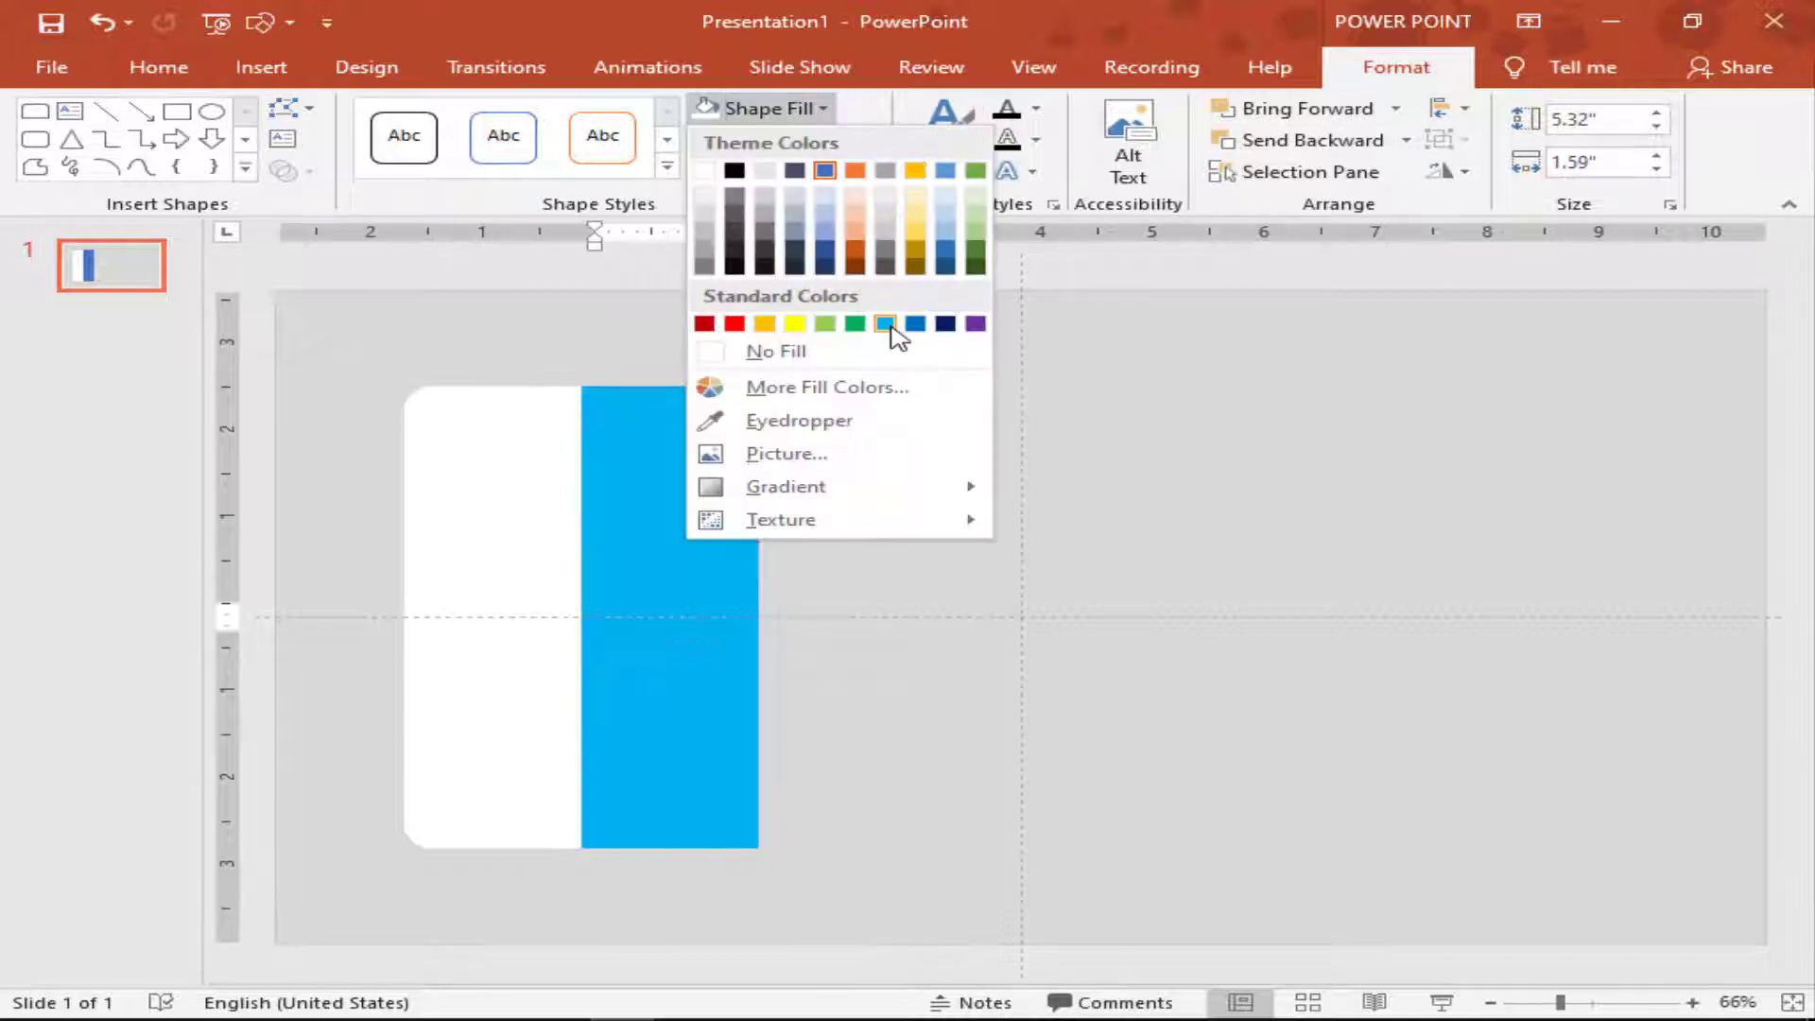
left_click(881, 326)
Place a purple copy of the strip flush against its right edge.
left_click_drag(765, 574, 867, 567)
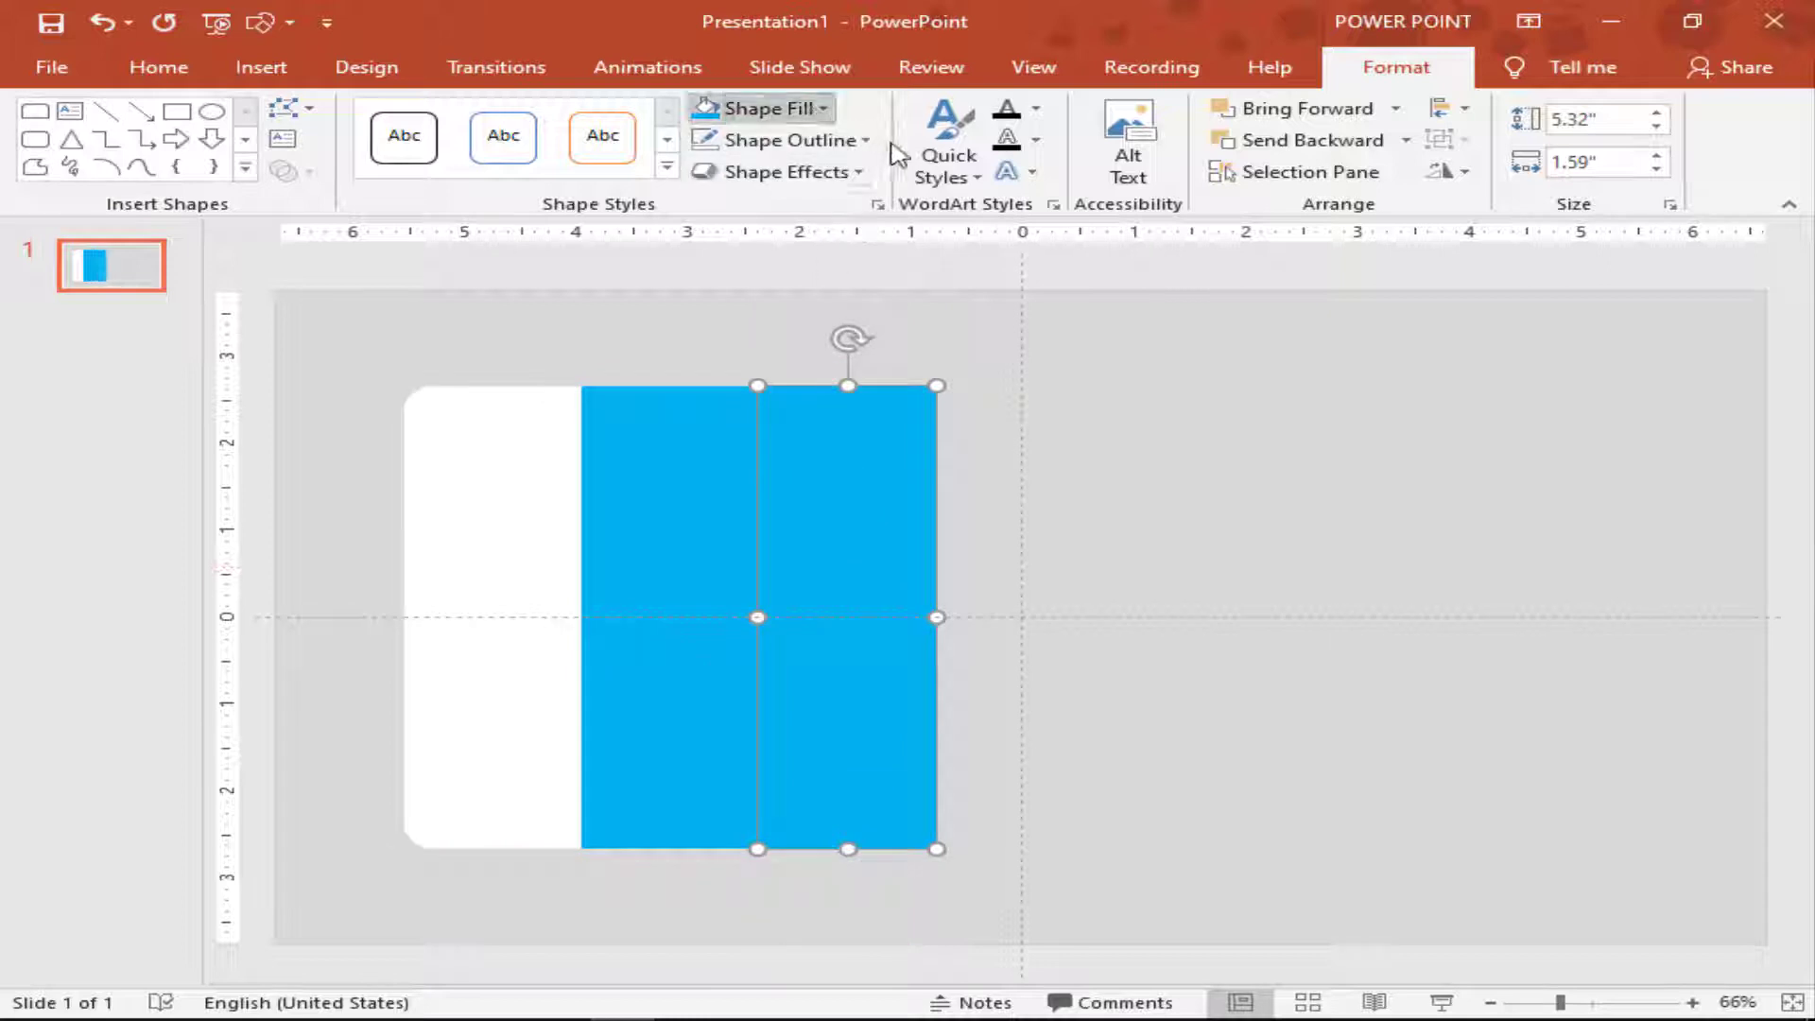
left_click(819, 109)
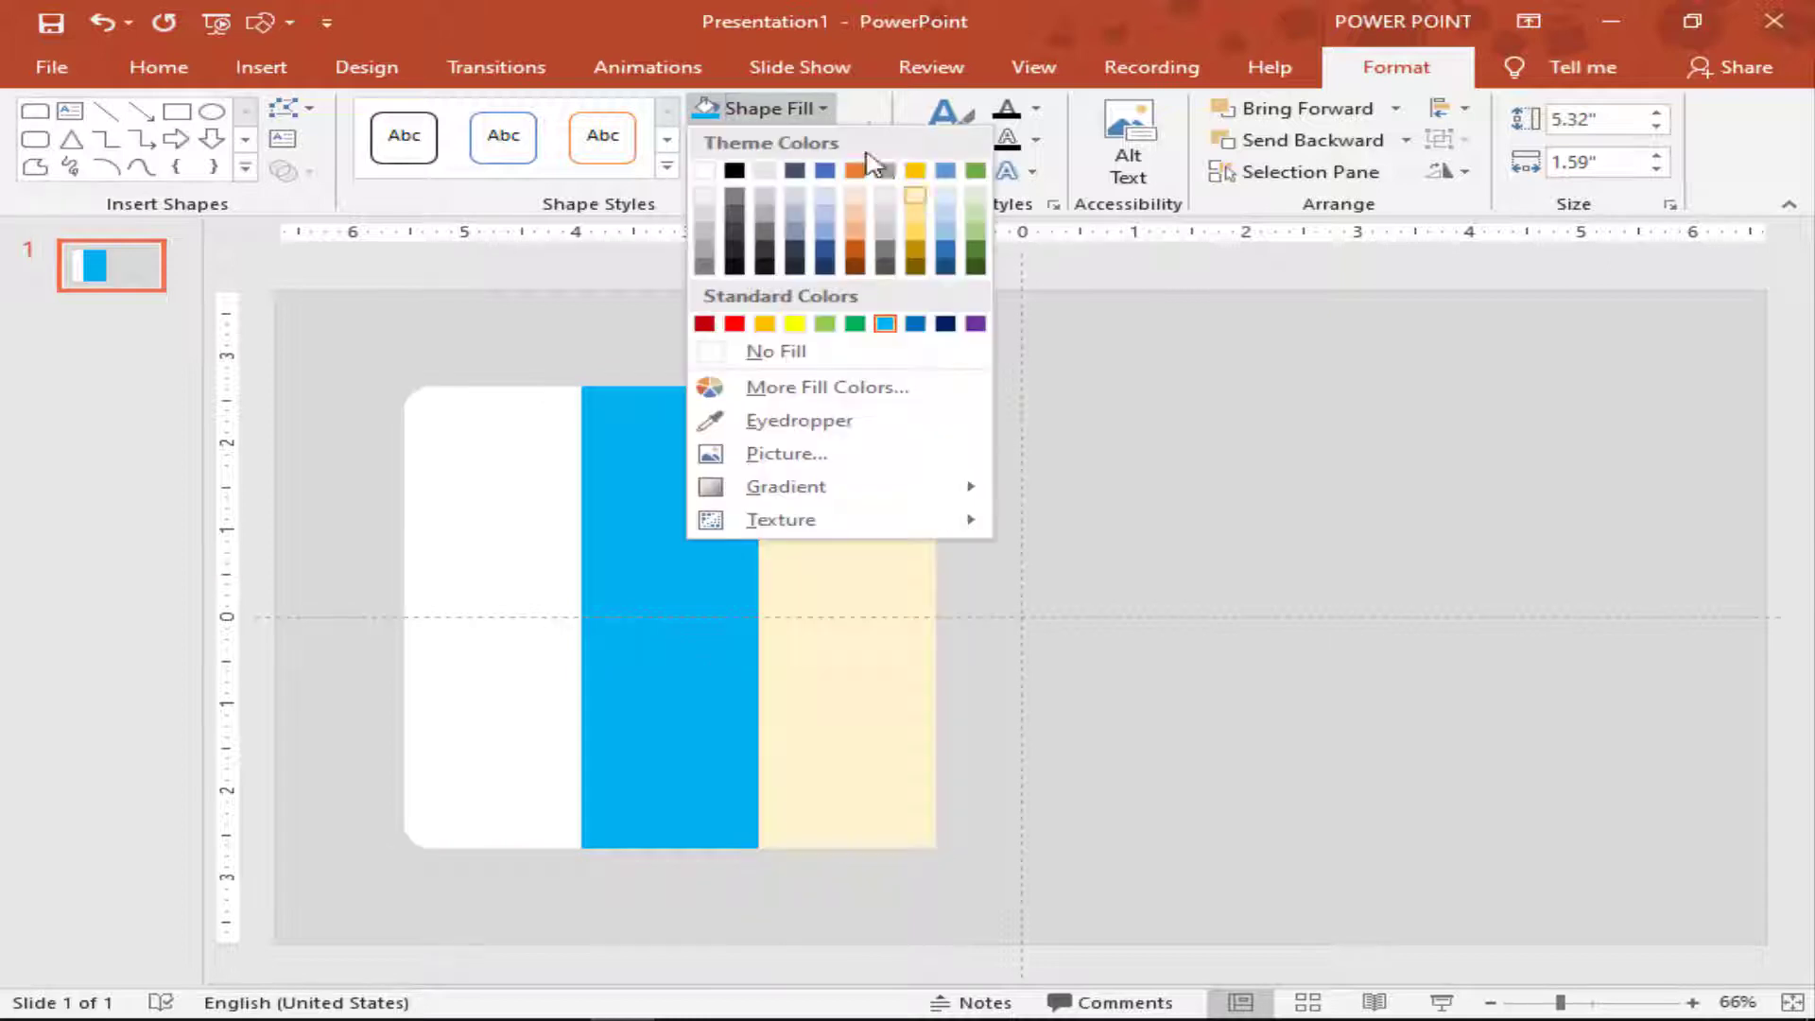
left_click(975, 323)
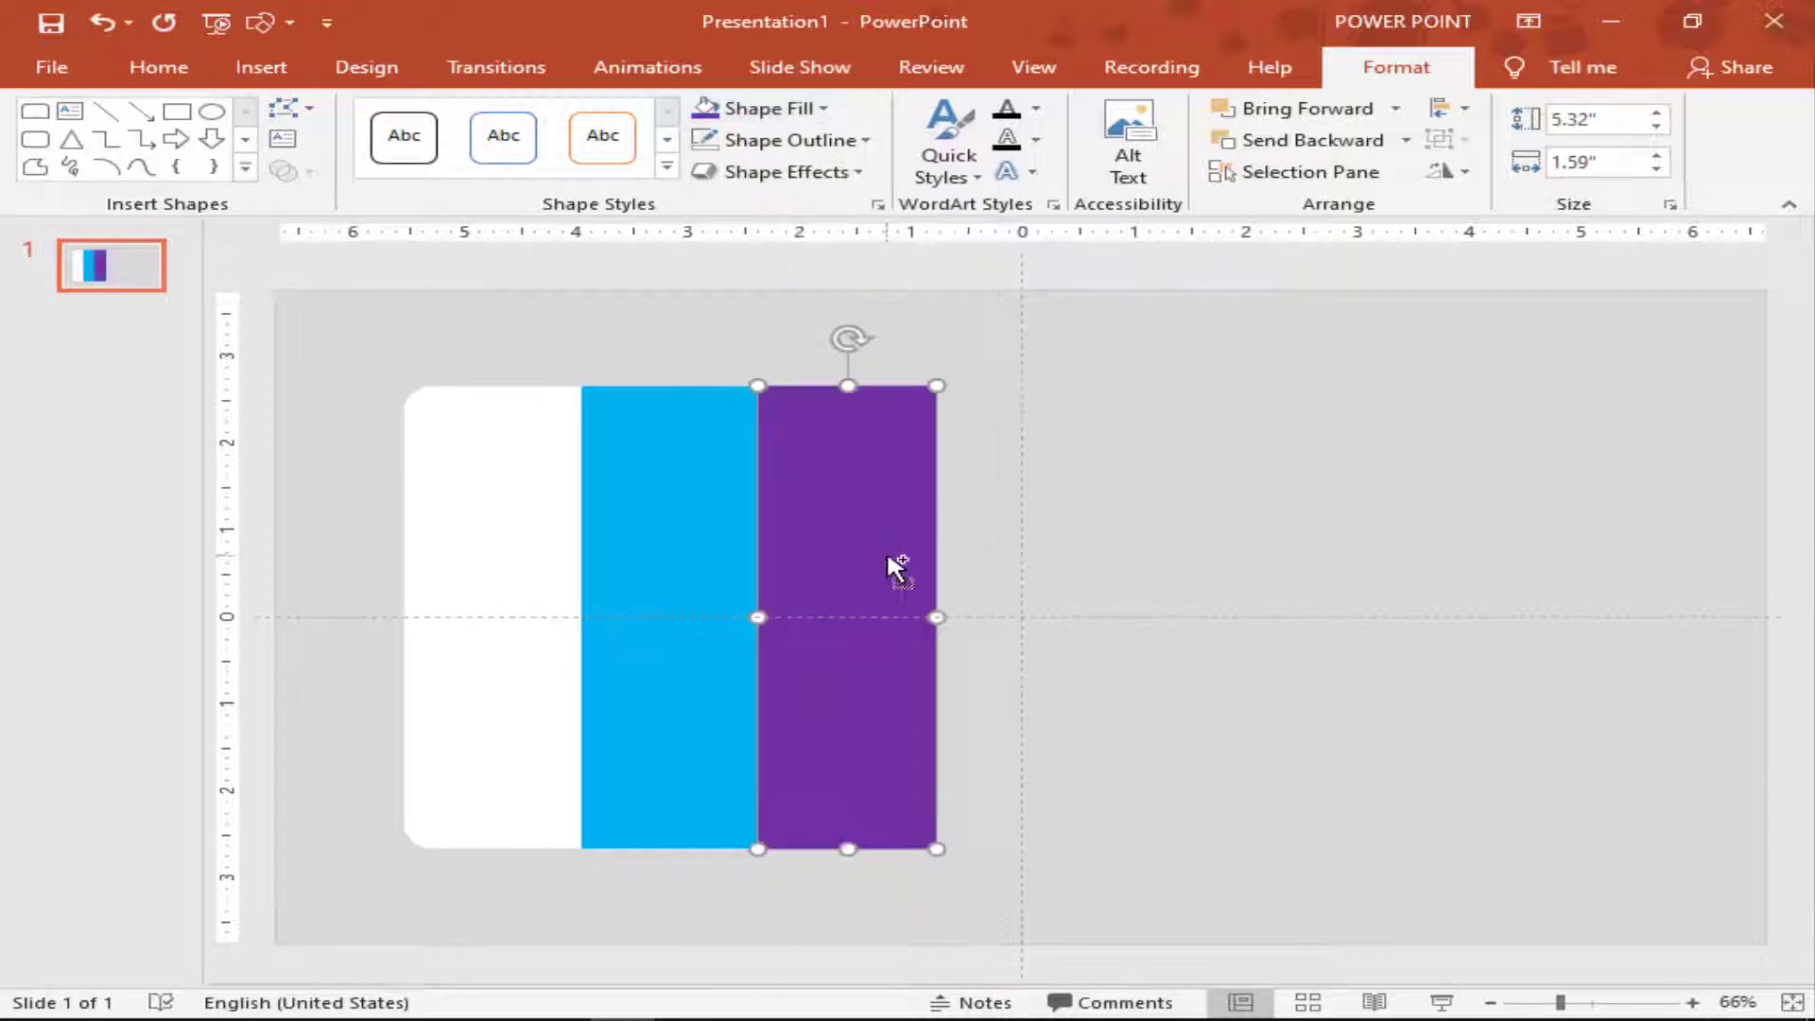
left_click_drag(892, 567, 941, 560)
key("ctrl+z")
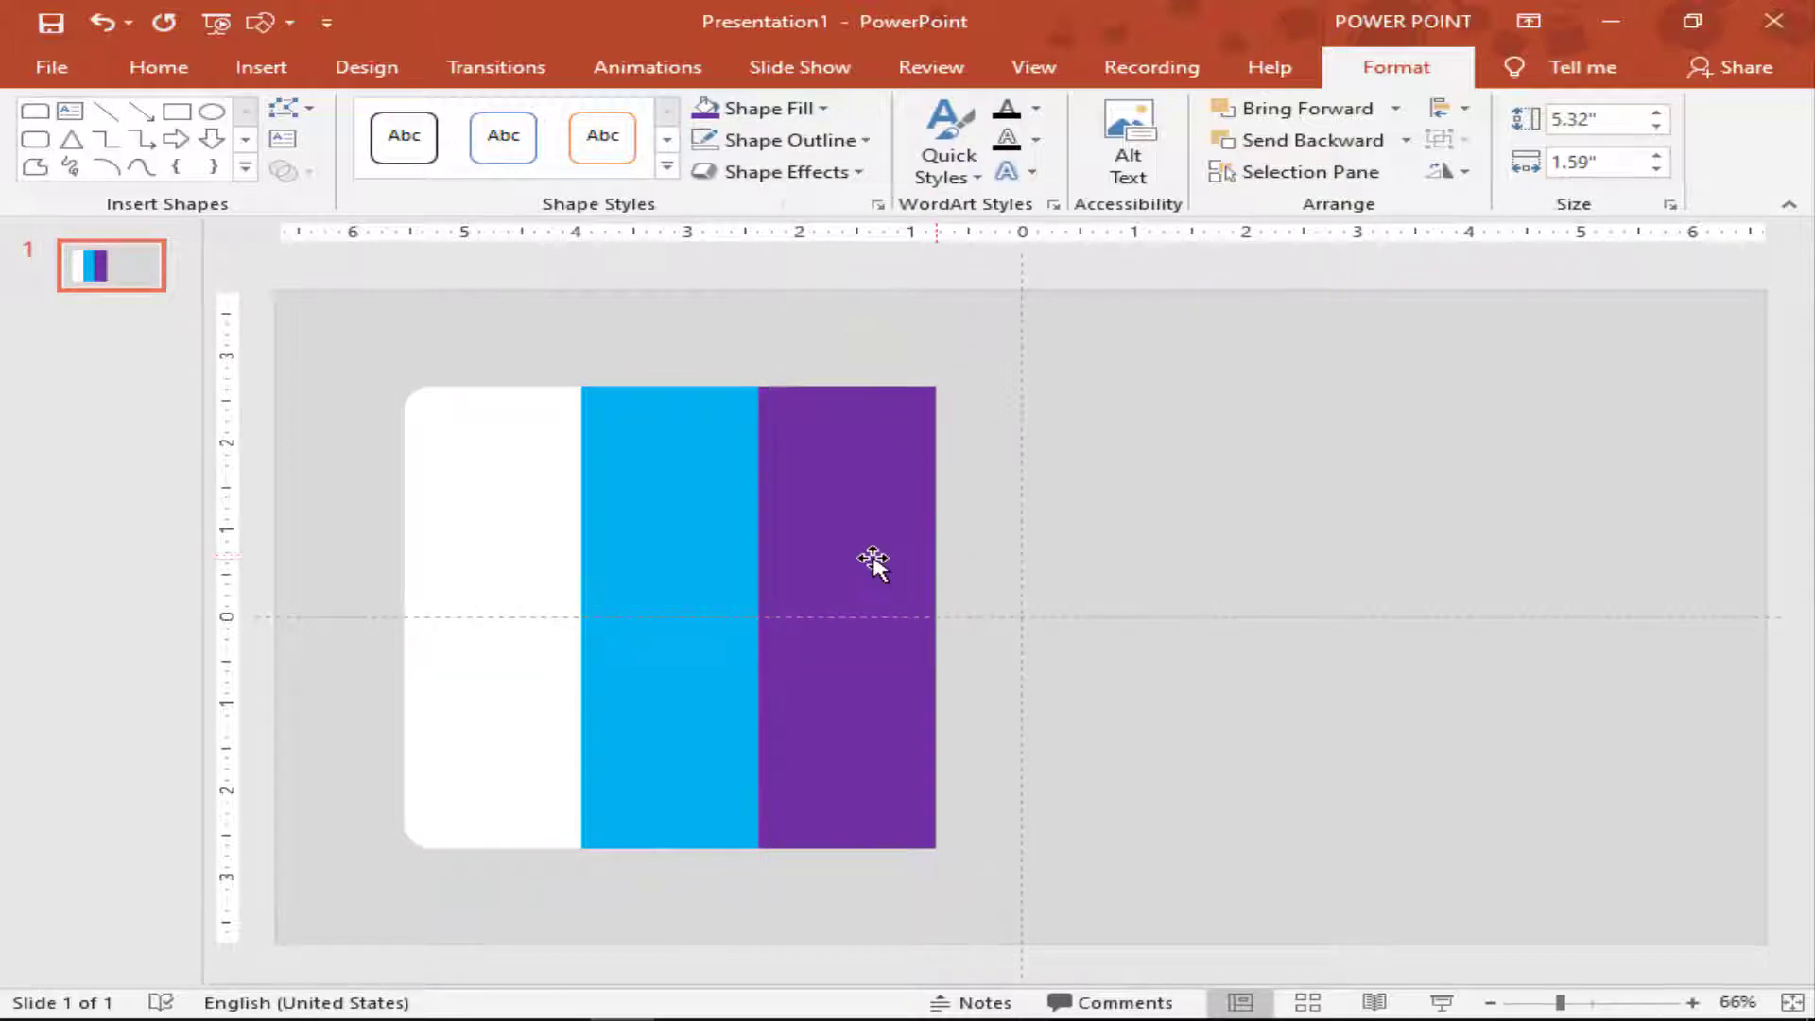
left_click(856, 563, "shift")
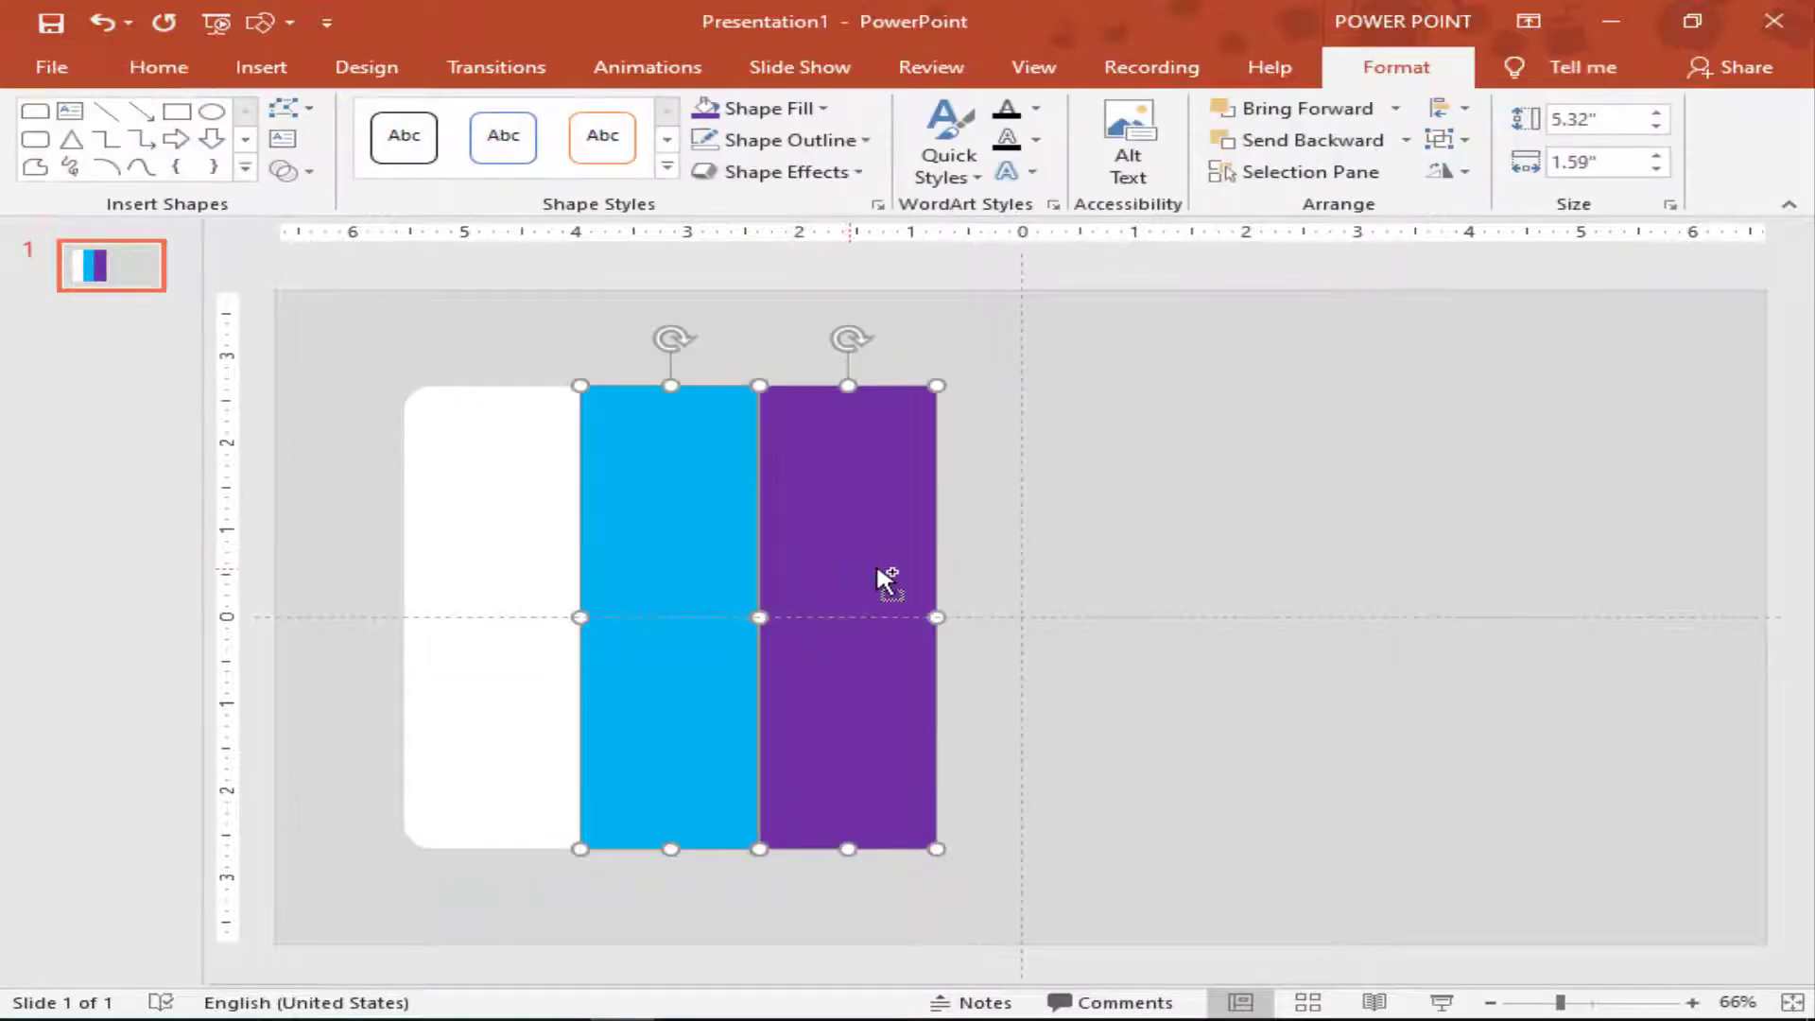
Copy the blue and purple pair to the right and snug the copies against the row.
left_click_drag(877, 568, 1280, 575)
left_click(738, 509)
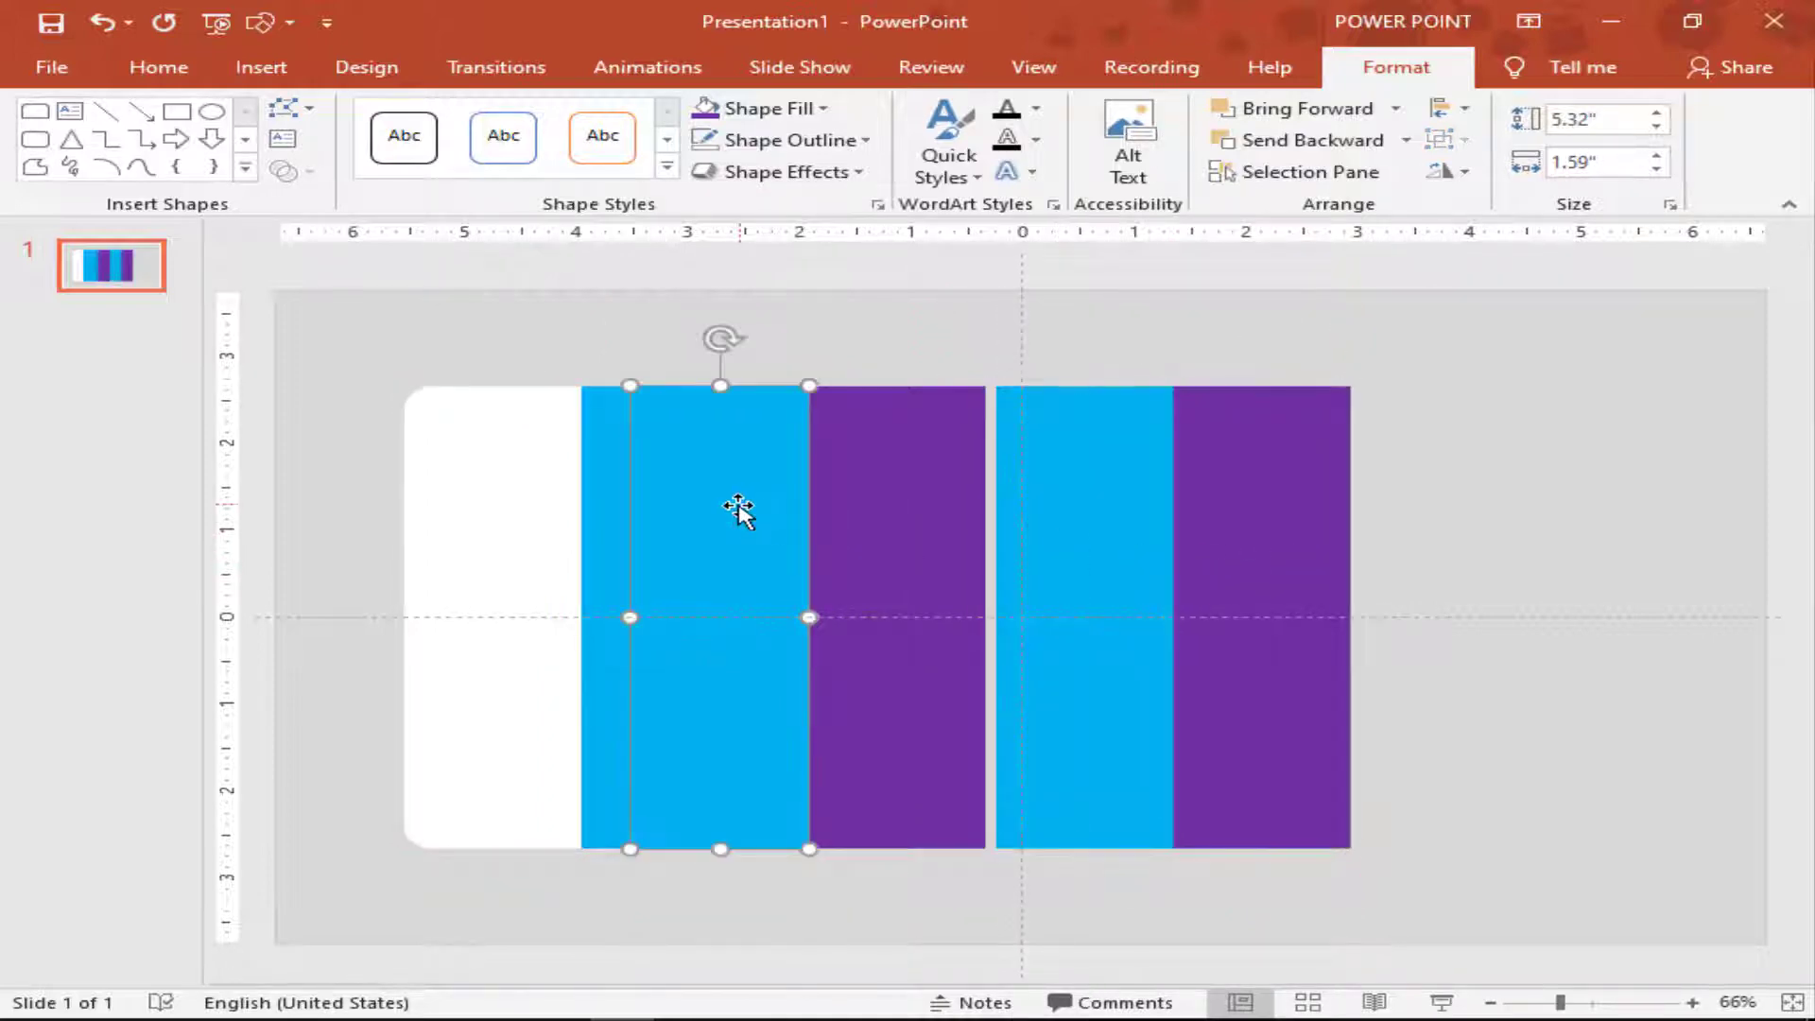
key("Delete")
left_click_drag(1053, 530, 977, 516)
left_click(885, 508)
key("Delete")
left_click(1027, 516)
left_click_drag(1250, 506, 1226, 507)
Fill the fourth bar red and the fifth bar green with no outline.
left_click(1060, 484)
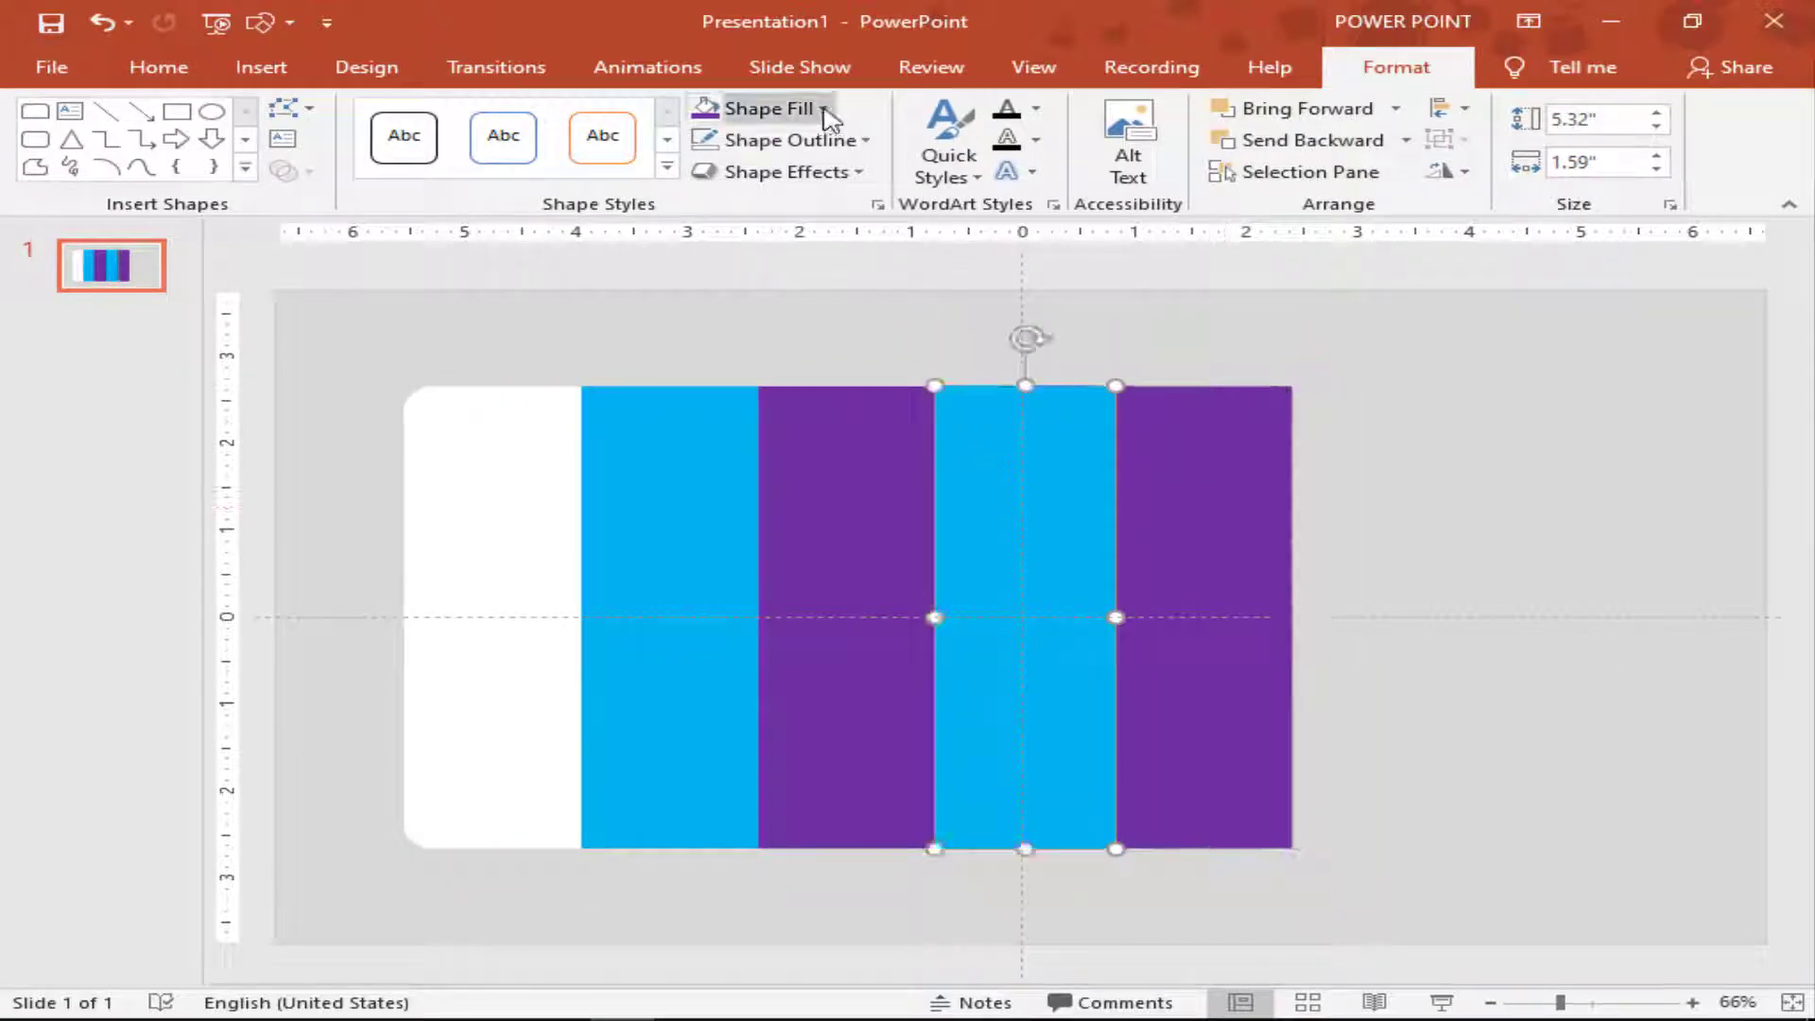
left_click(747, 108)
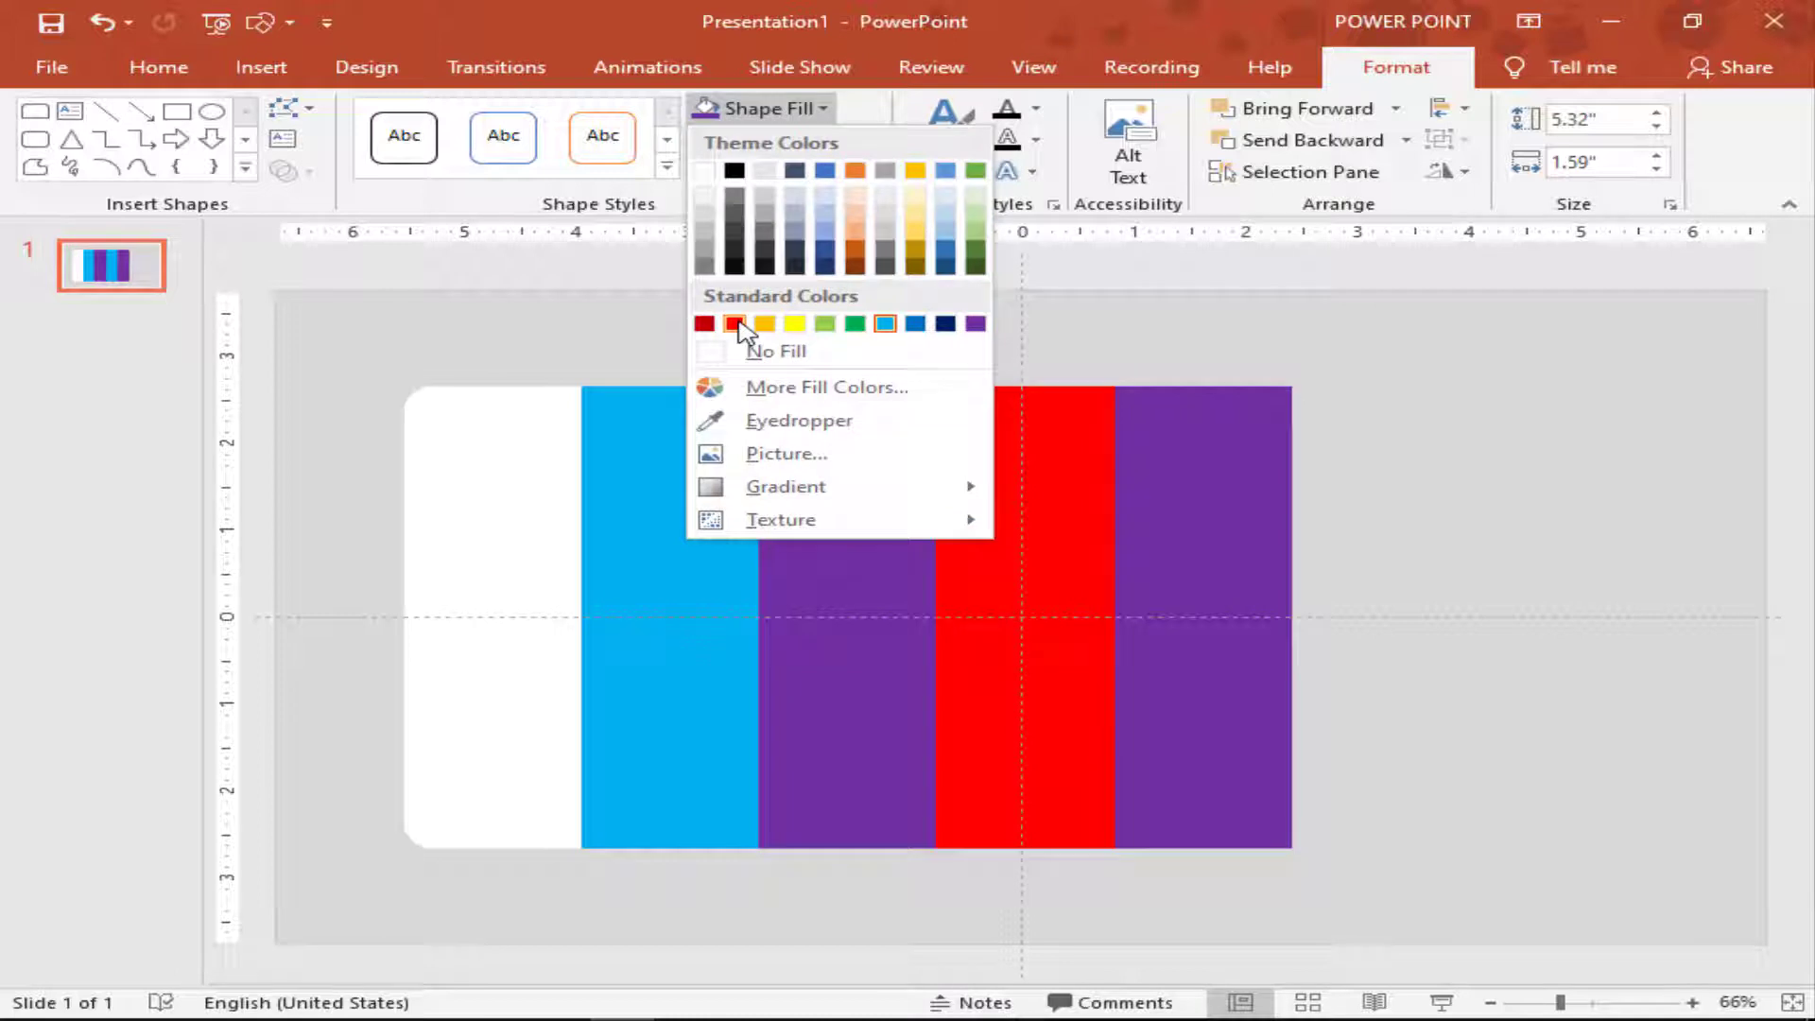
left_click(736, 326)
left_click(1193, 446)
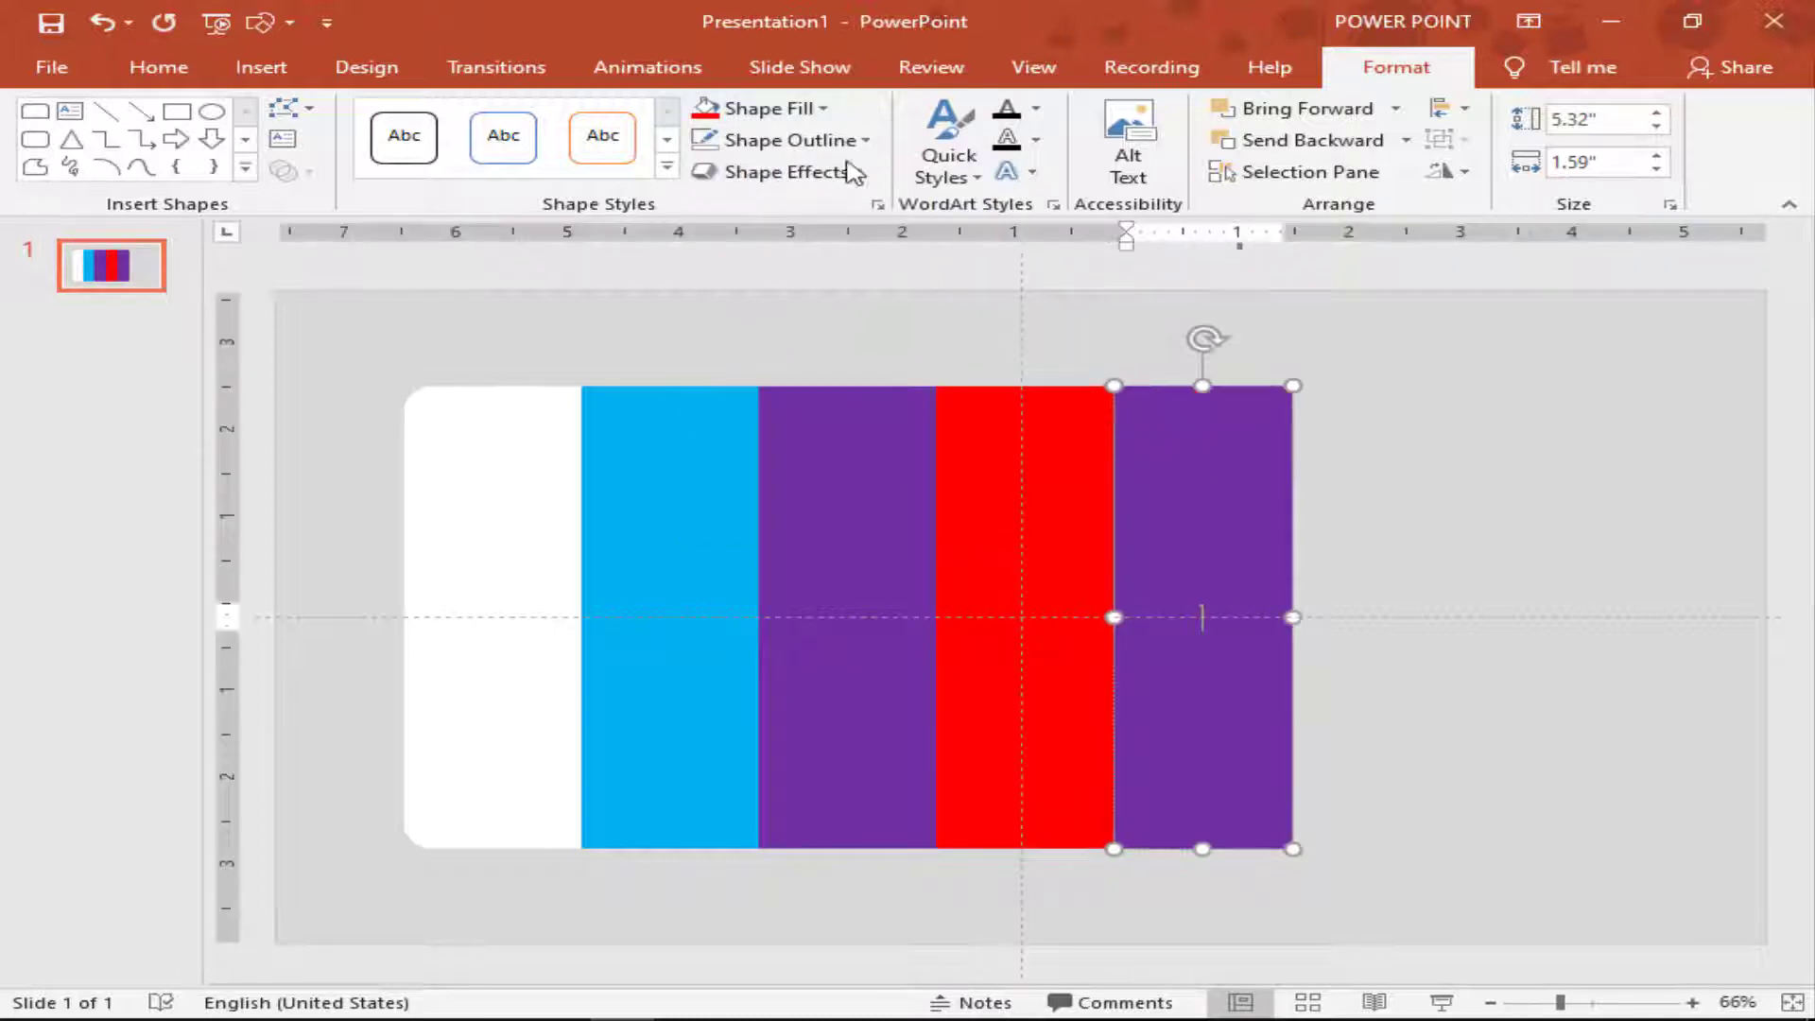
left_click(856, 142)
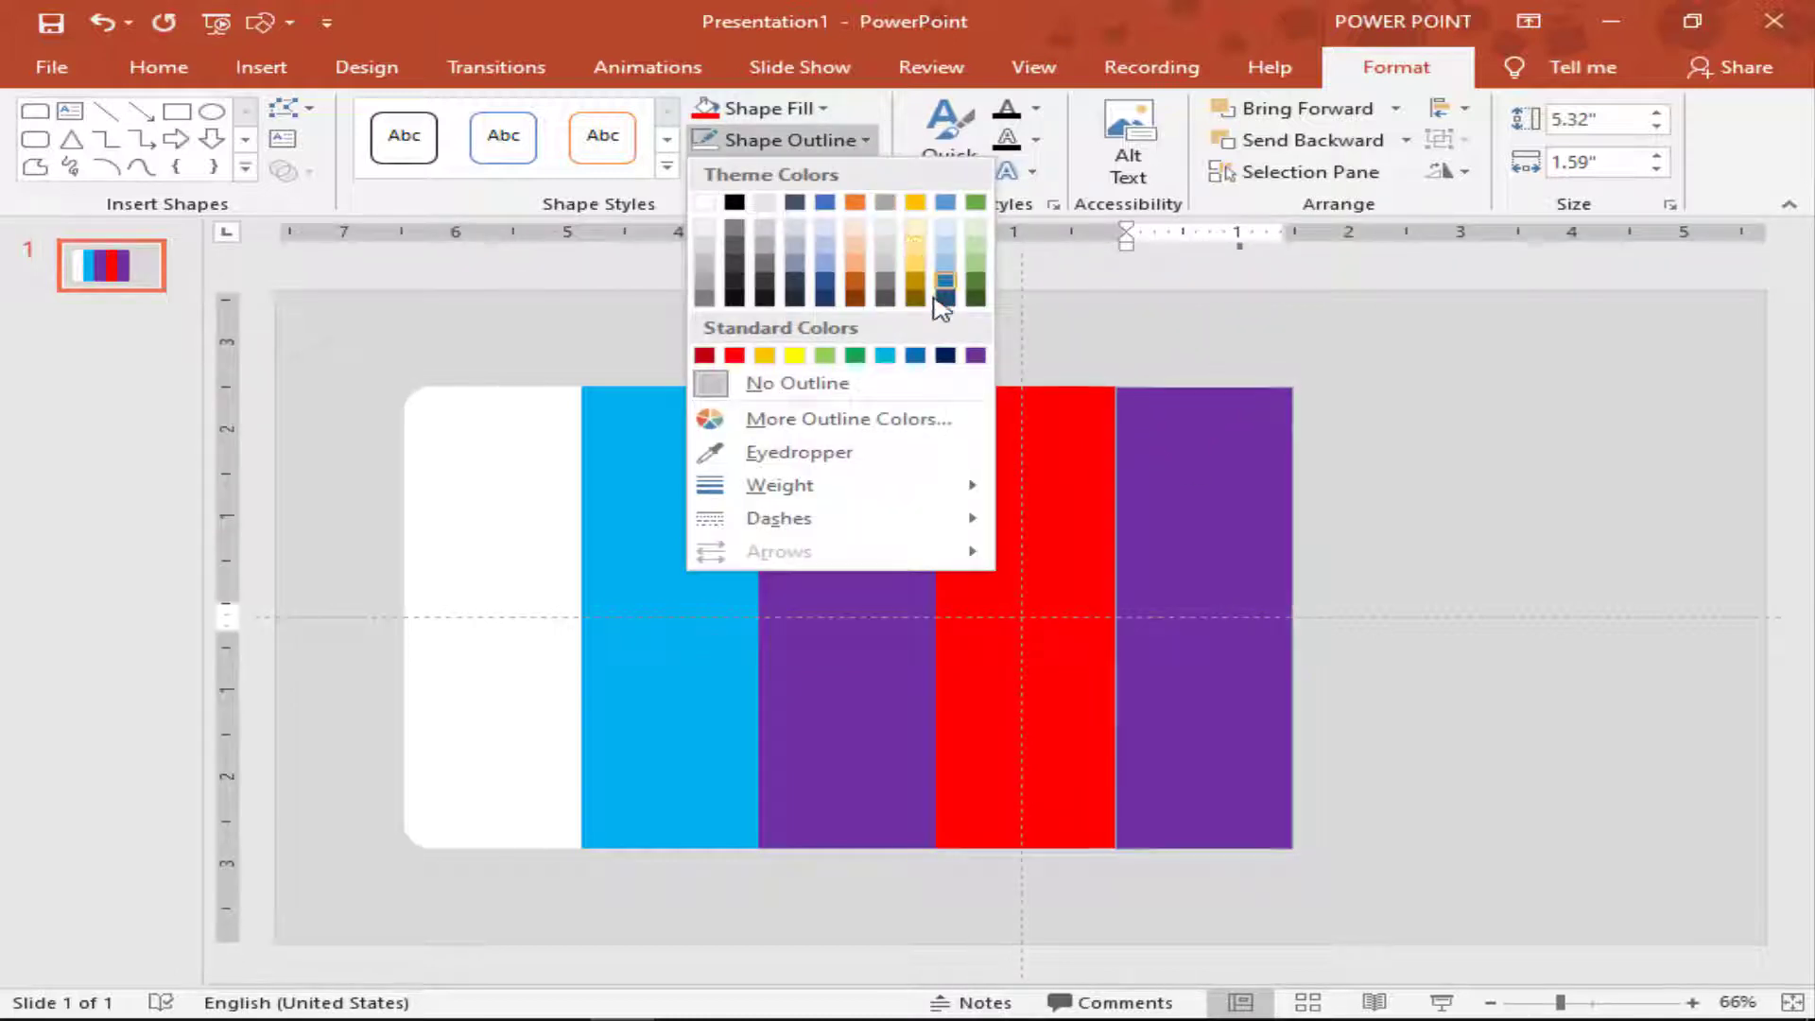
left_click(854, 355)
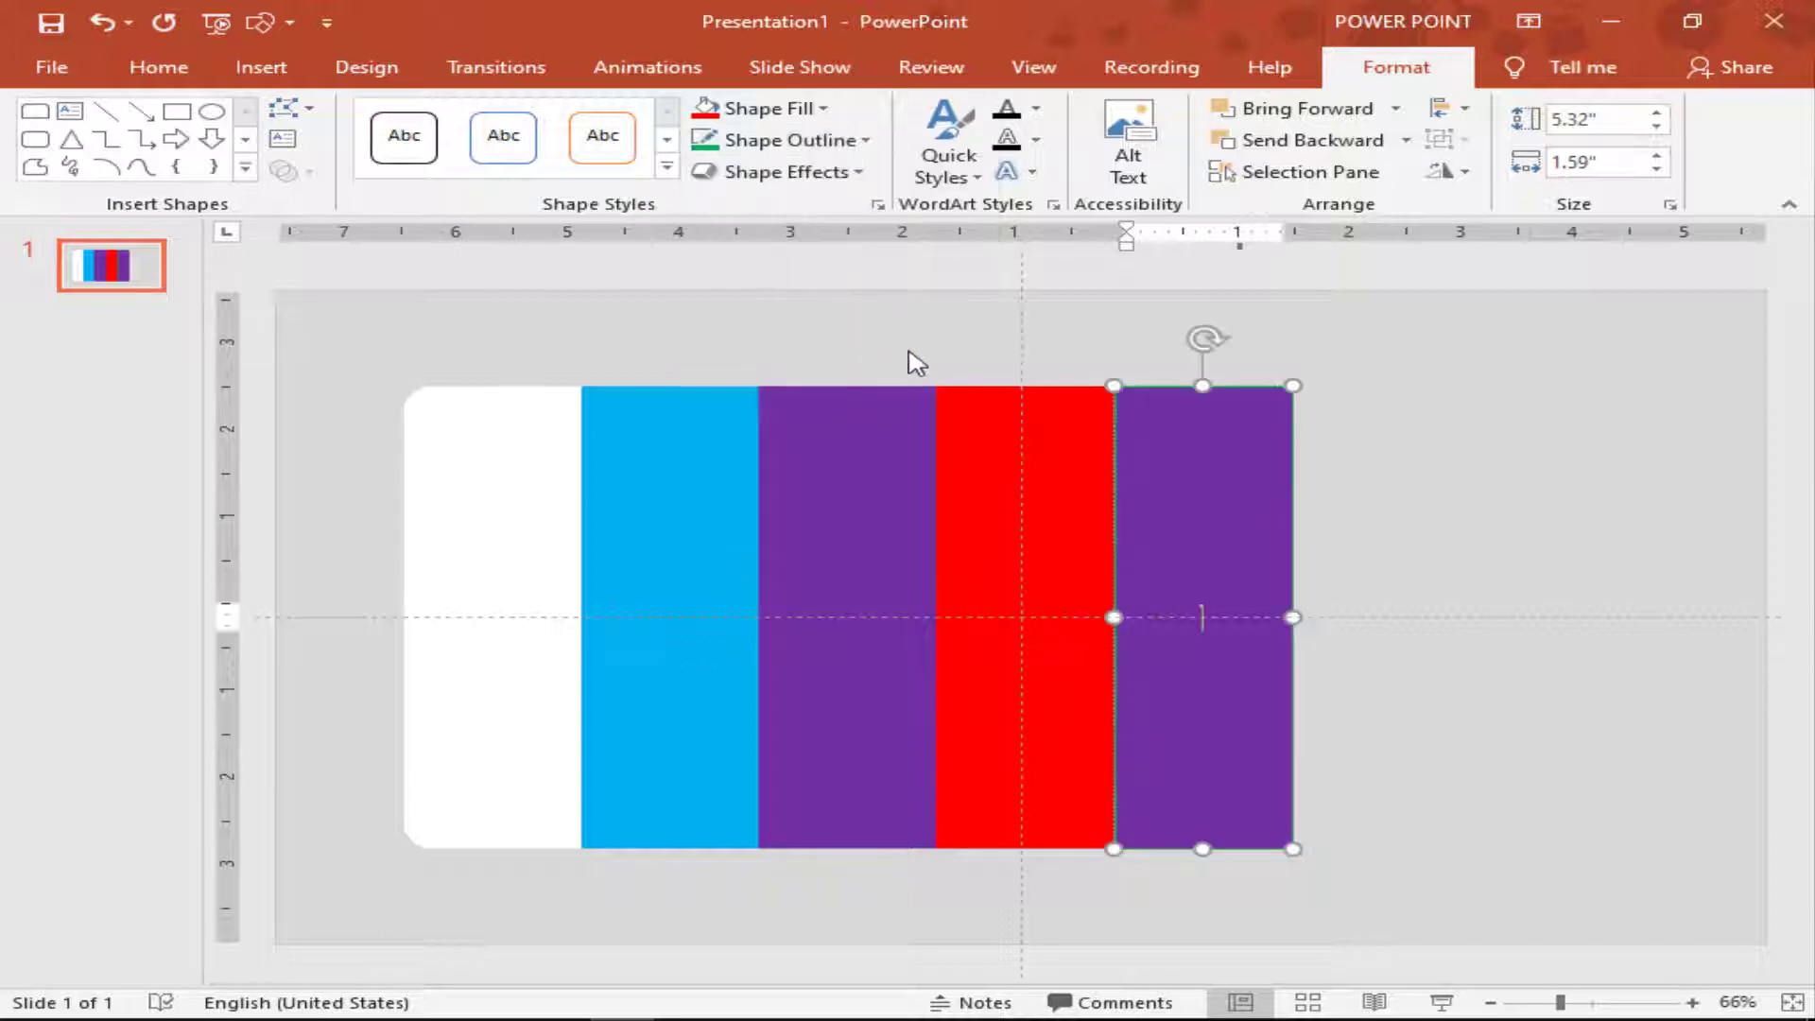
left_click(773, 140)
left_click(747, 376)
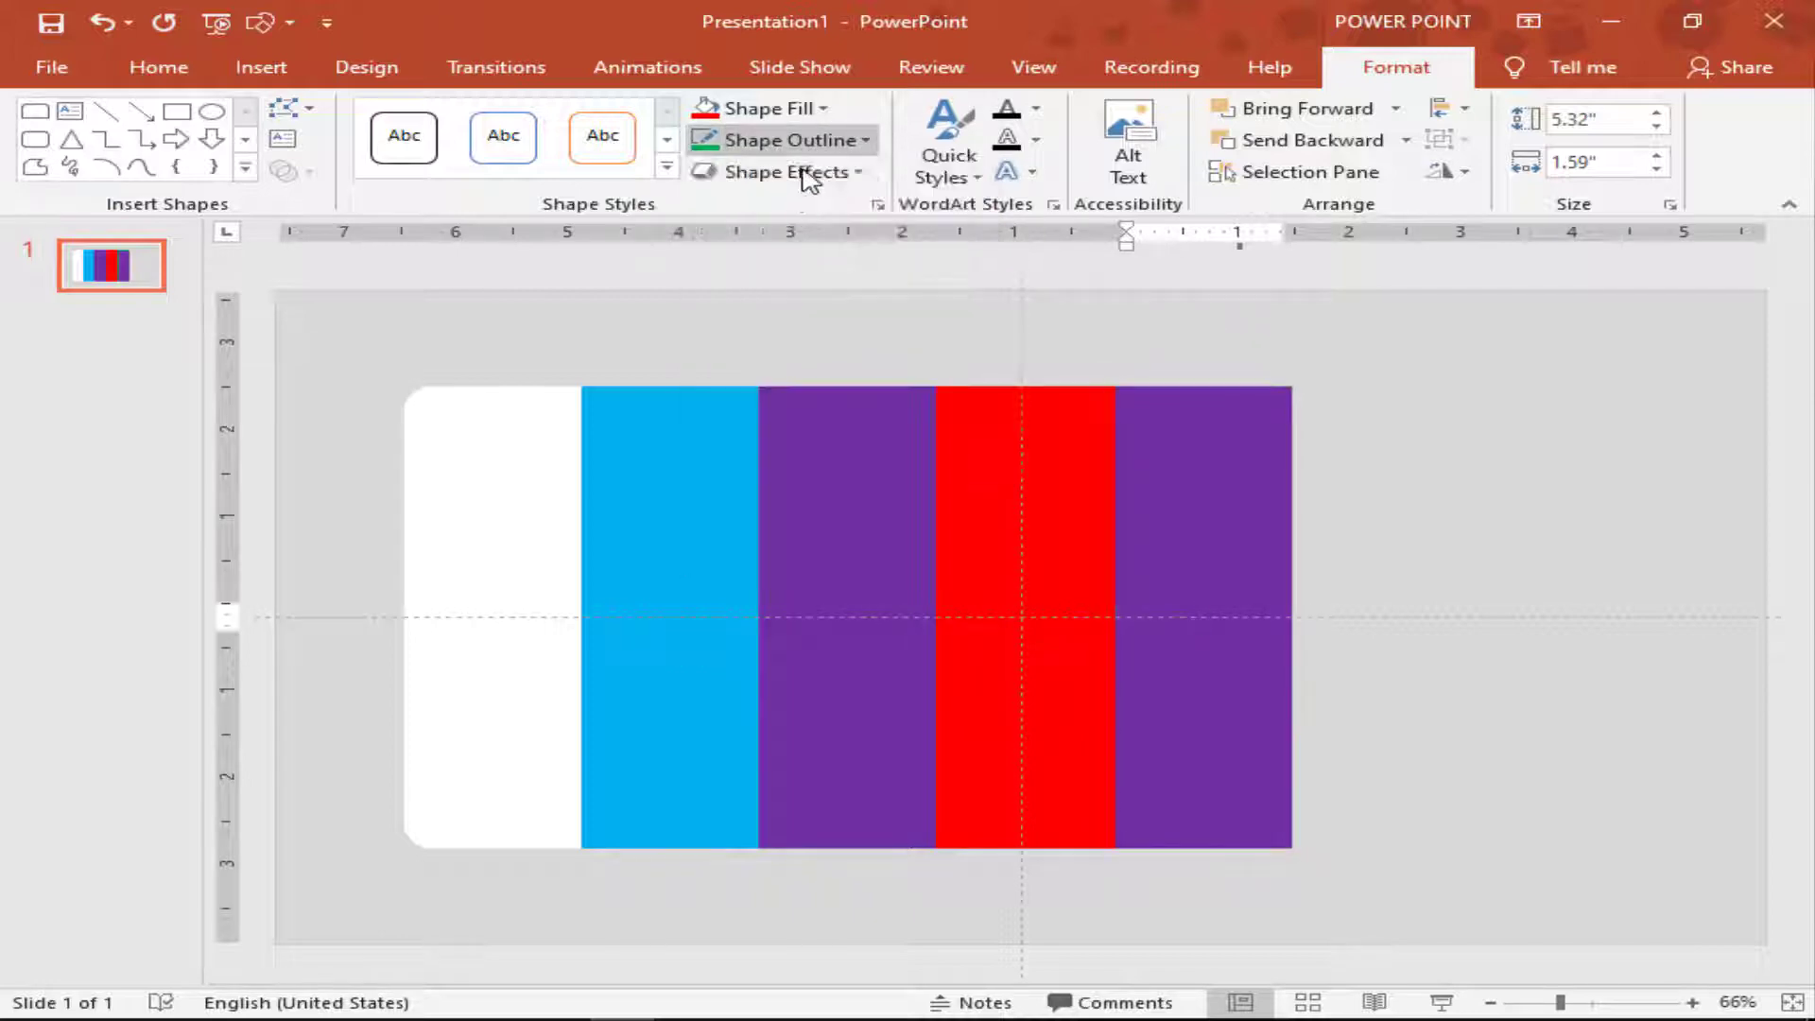
left_click(794, 111)
left_click(862, 321)
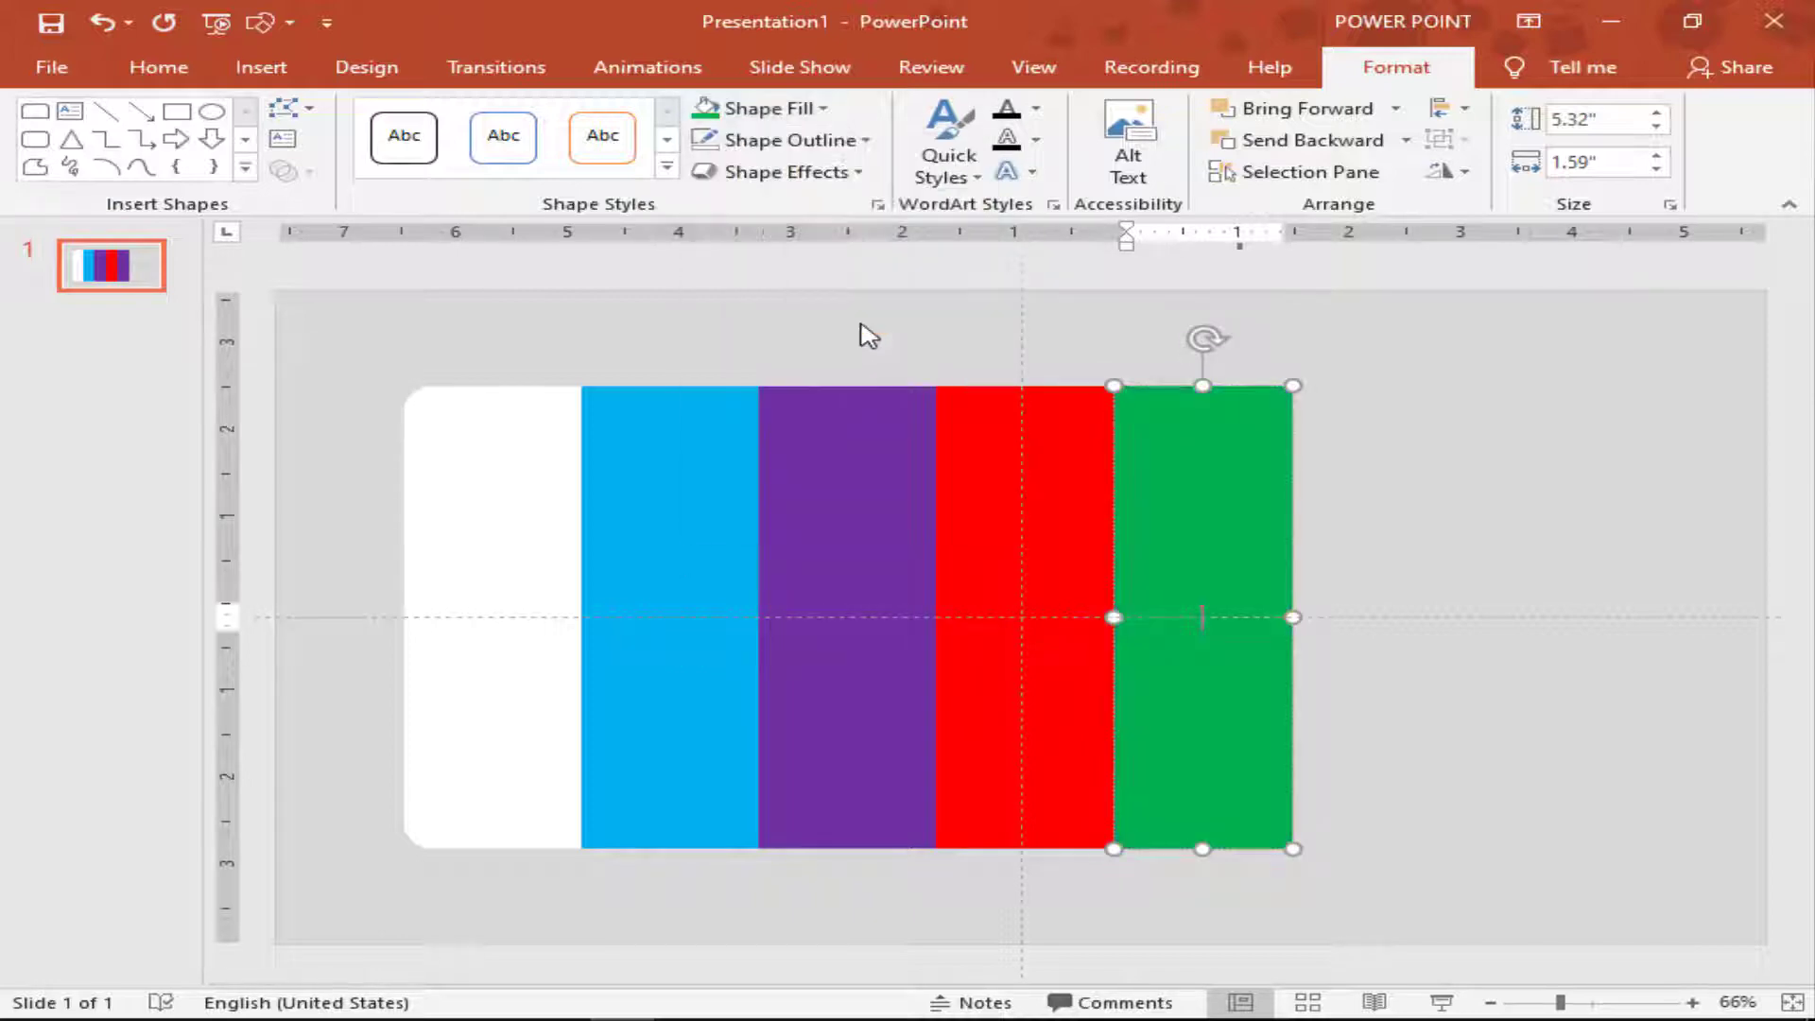
Place a copy of the white end piece after the green bar.
left_click(1409, 375)
left_click(511, 479)
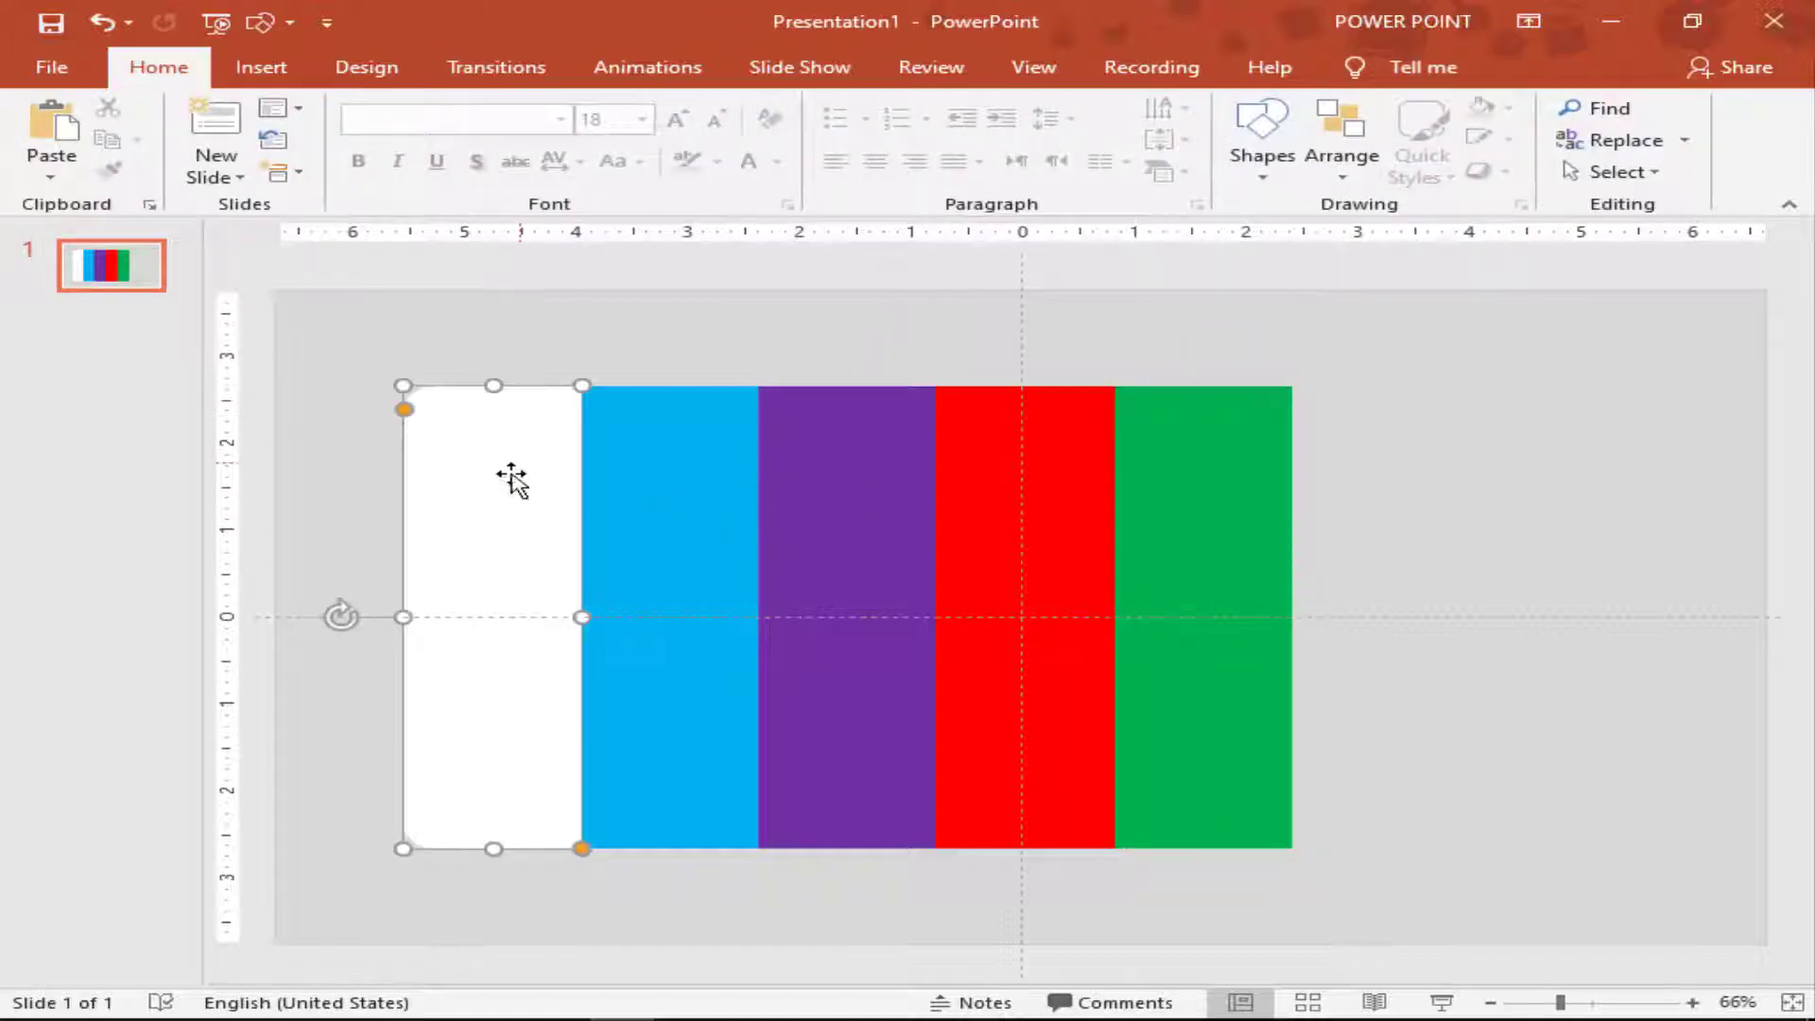
left_click_drag(511, 479, 1457, 486)
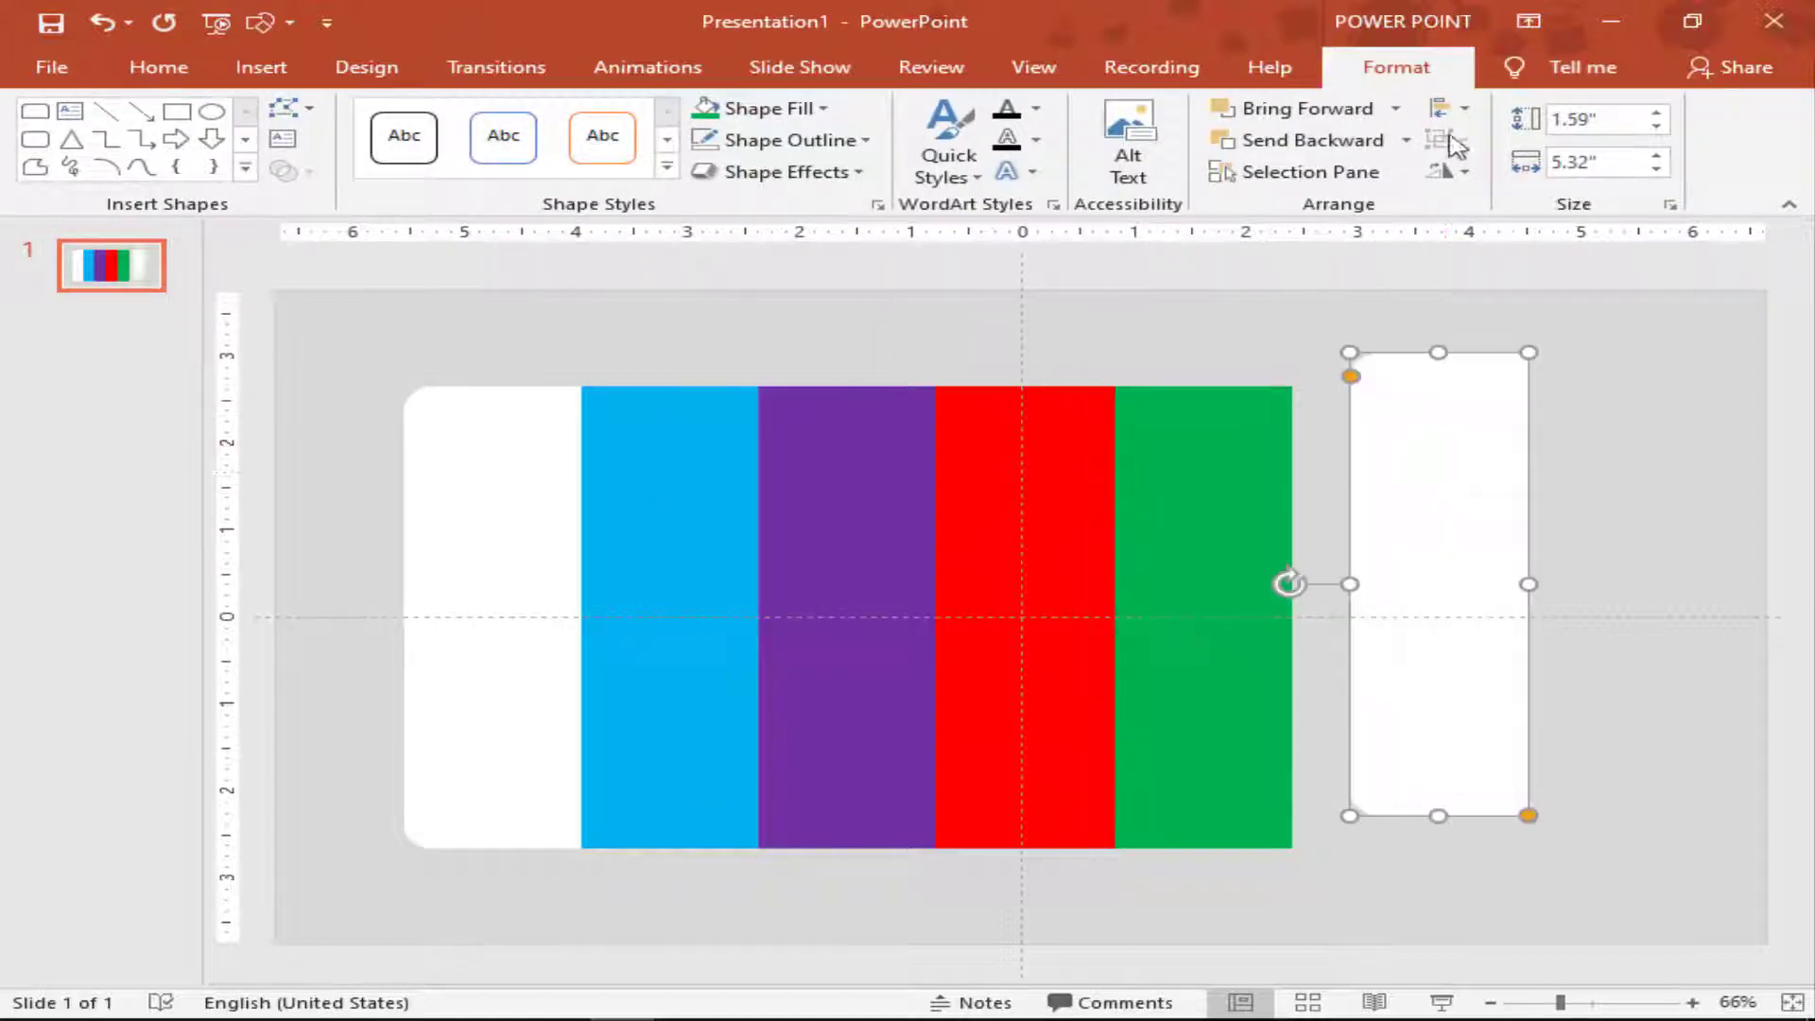
Flip the white copy horizontally and set it flush against the green bar.
left_click(1444, 171)
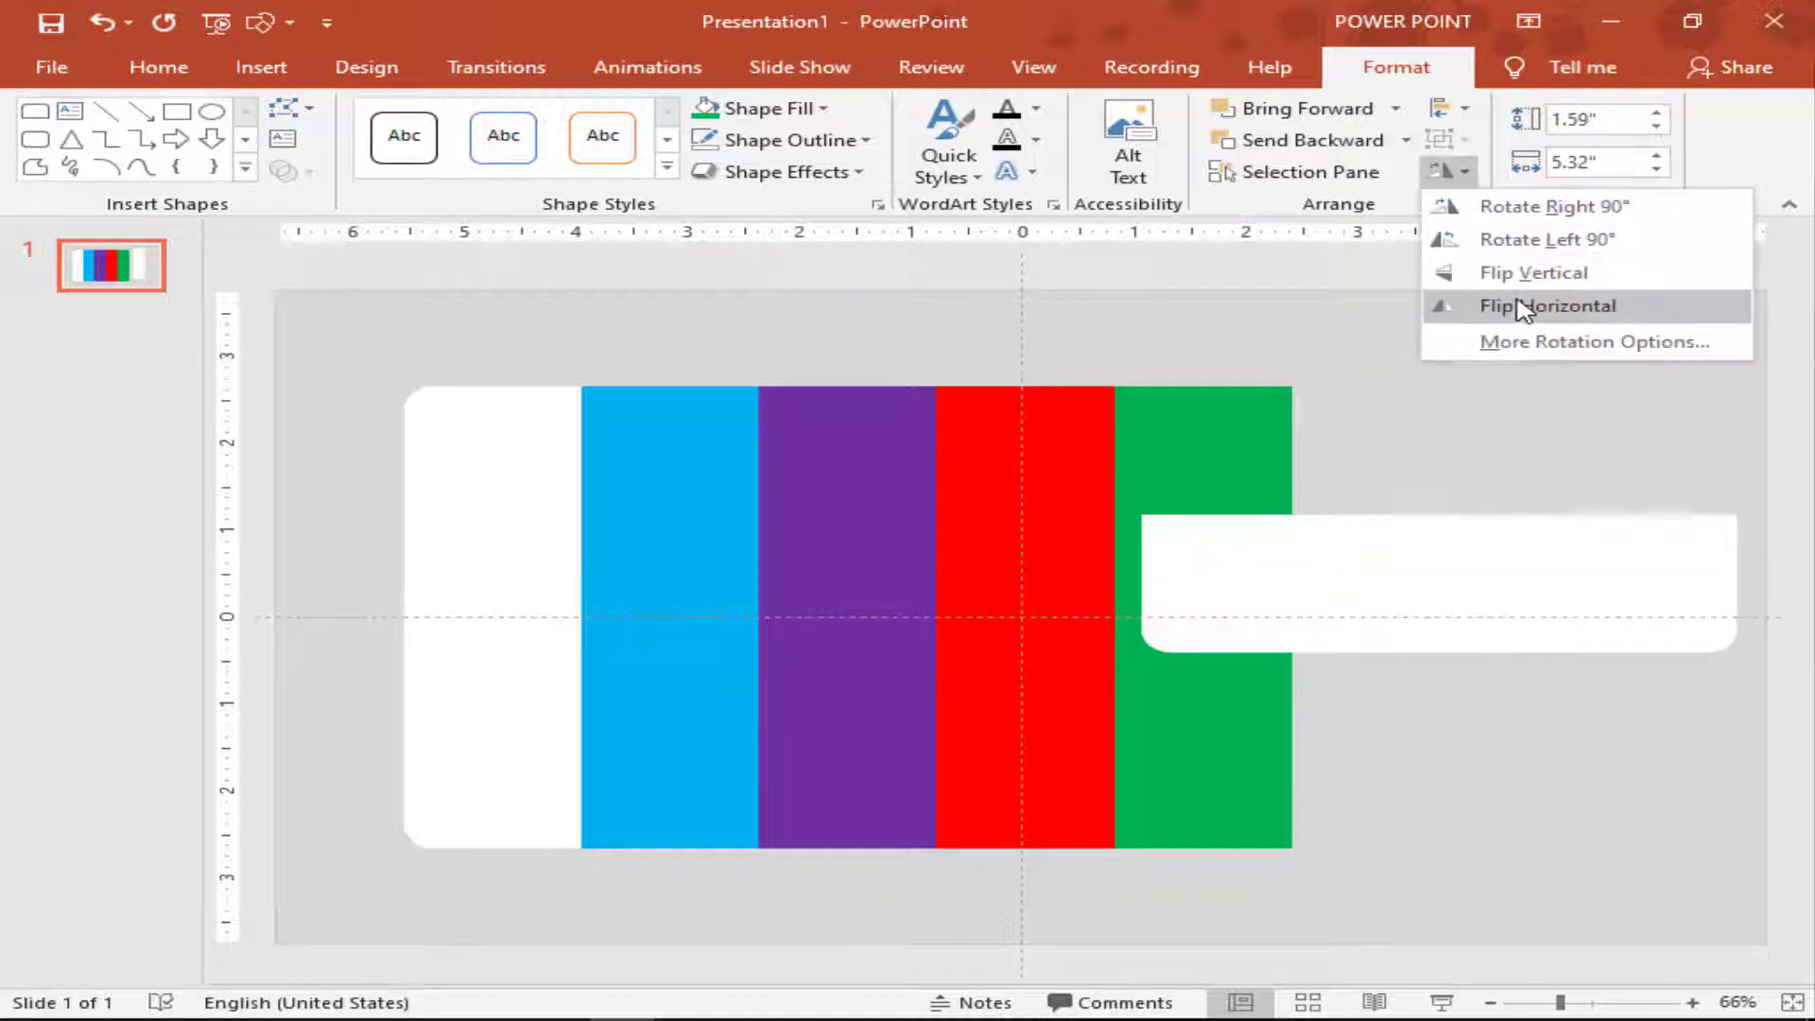
left_click(1523, 305)
left_click_drag(1447, 438, 1397, 473)
Select the left white end piece together with the blue and purple bars.
left_click(1626, 405)
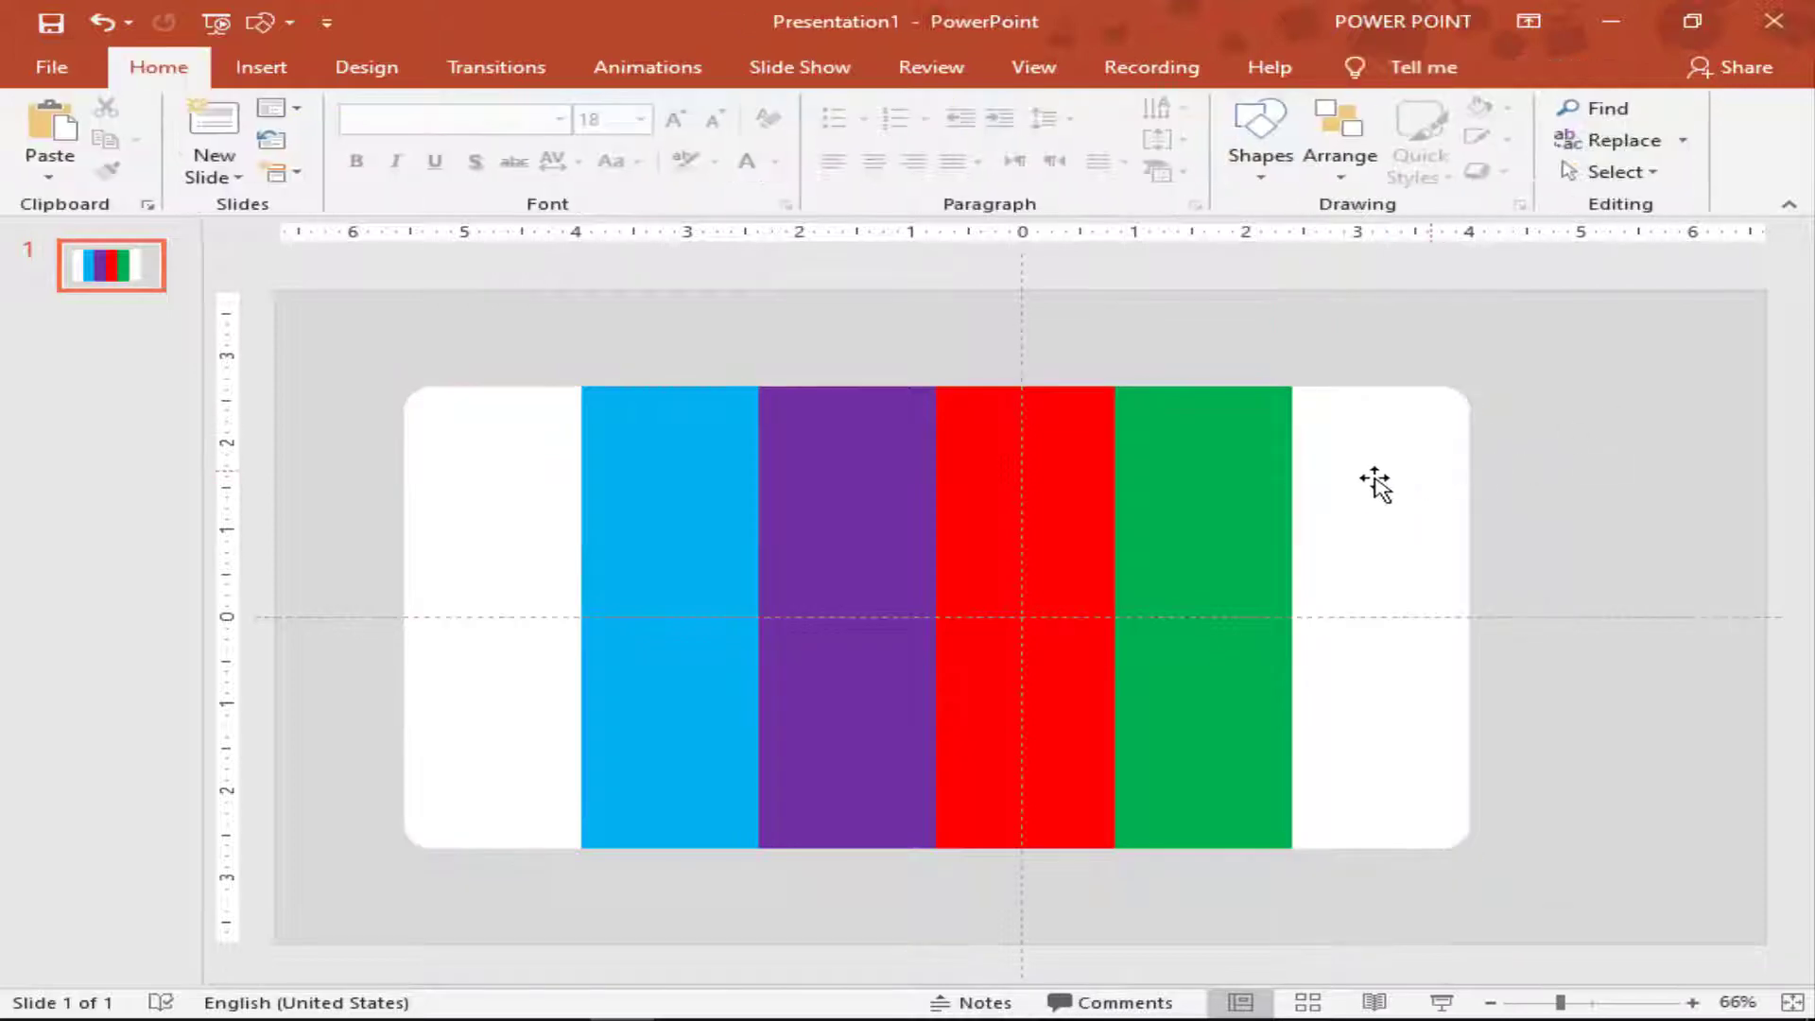
left_click(526, 525)
left_click(694, 524, "shift")
left_click(823, 514, "shift")
Add the red and green bars and apply an outer shadow preset: 60% transparency, 4 pt blur, 3 pt distance.
left_click(1040, 529, "shift")
left_click(1188, 523, "shift")
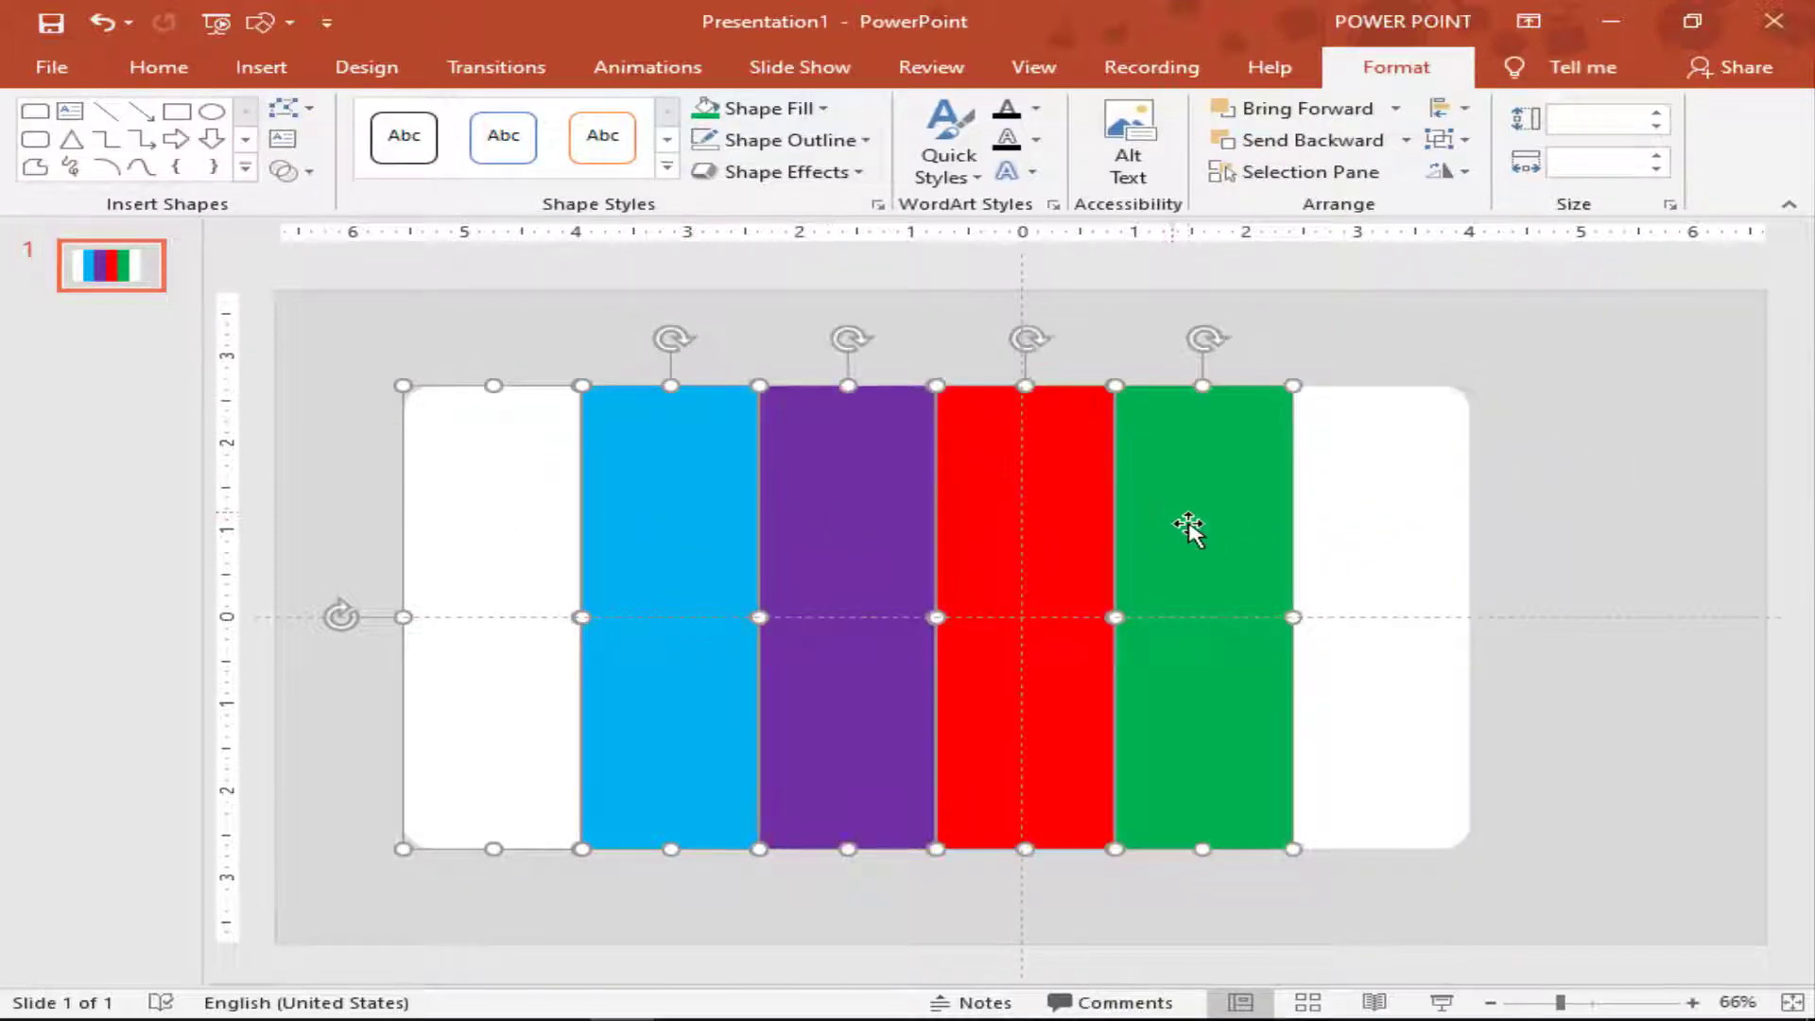
right_click(1217, 523)
key("Escape")
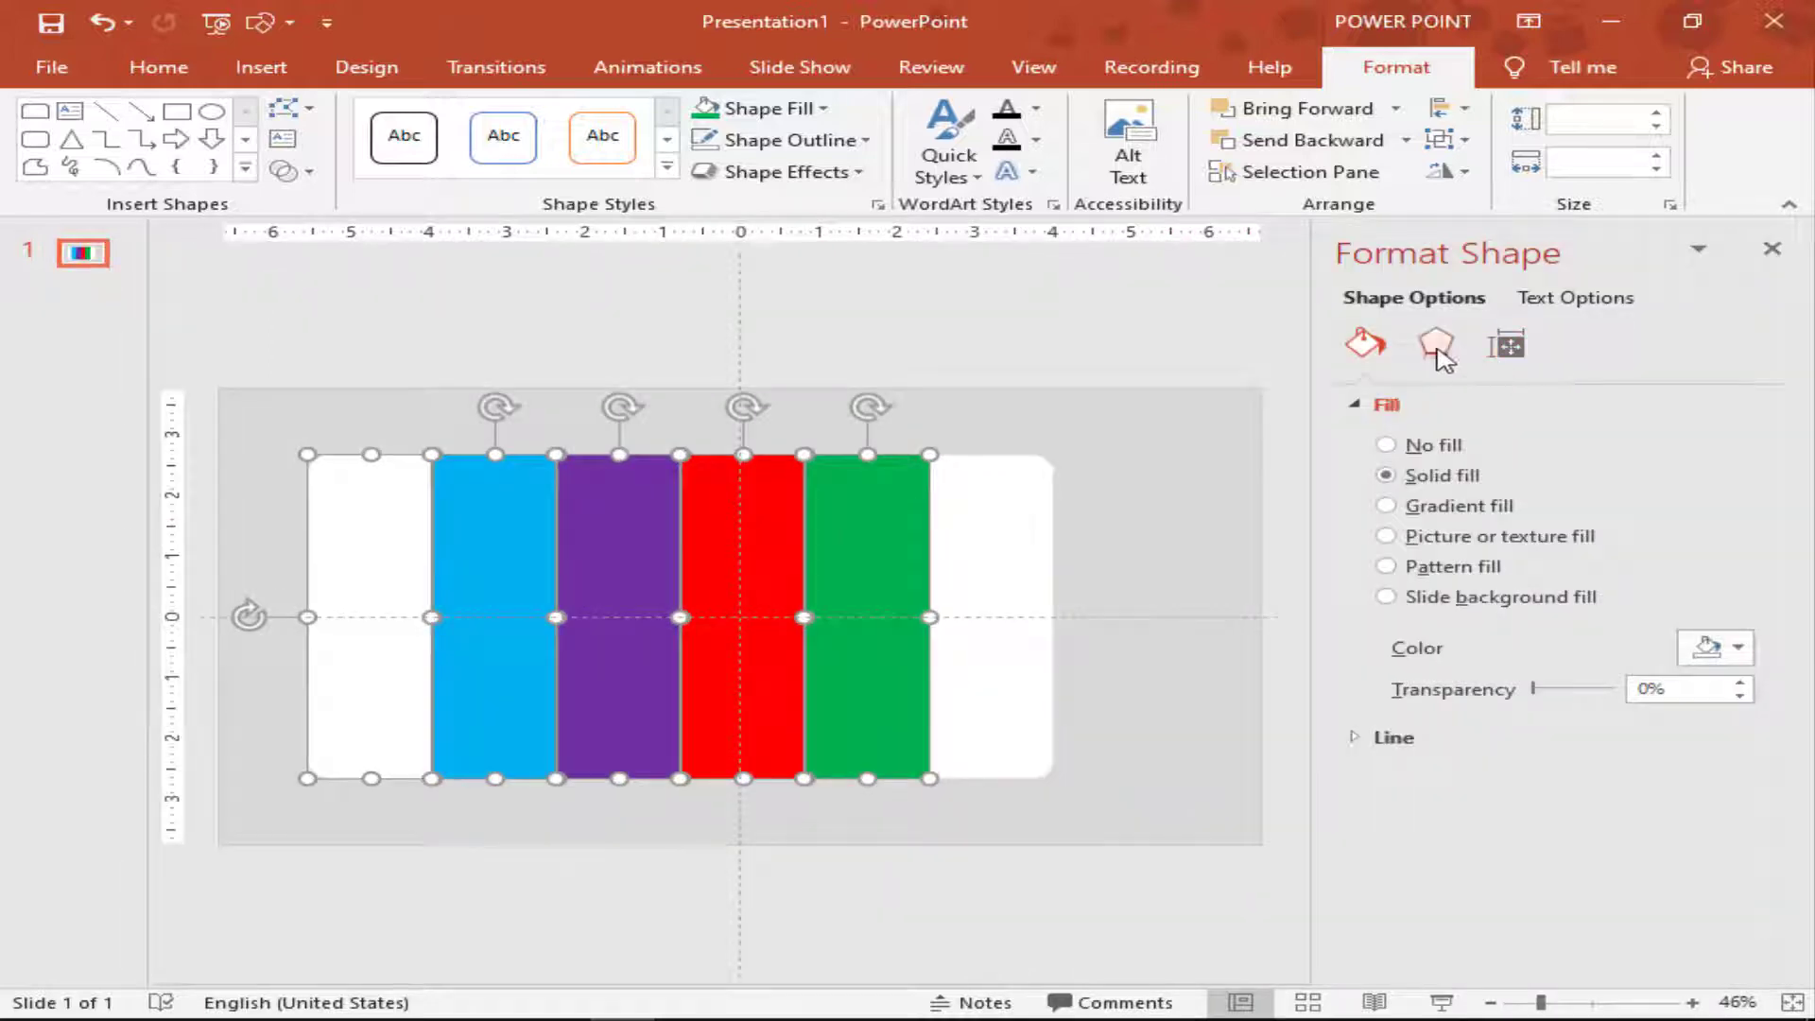
left_click(1437, 355)
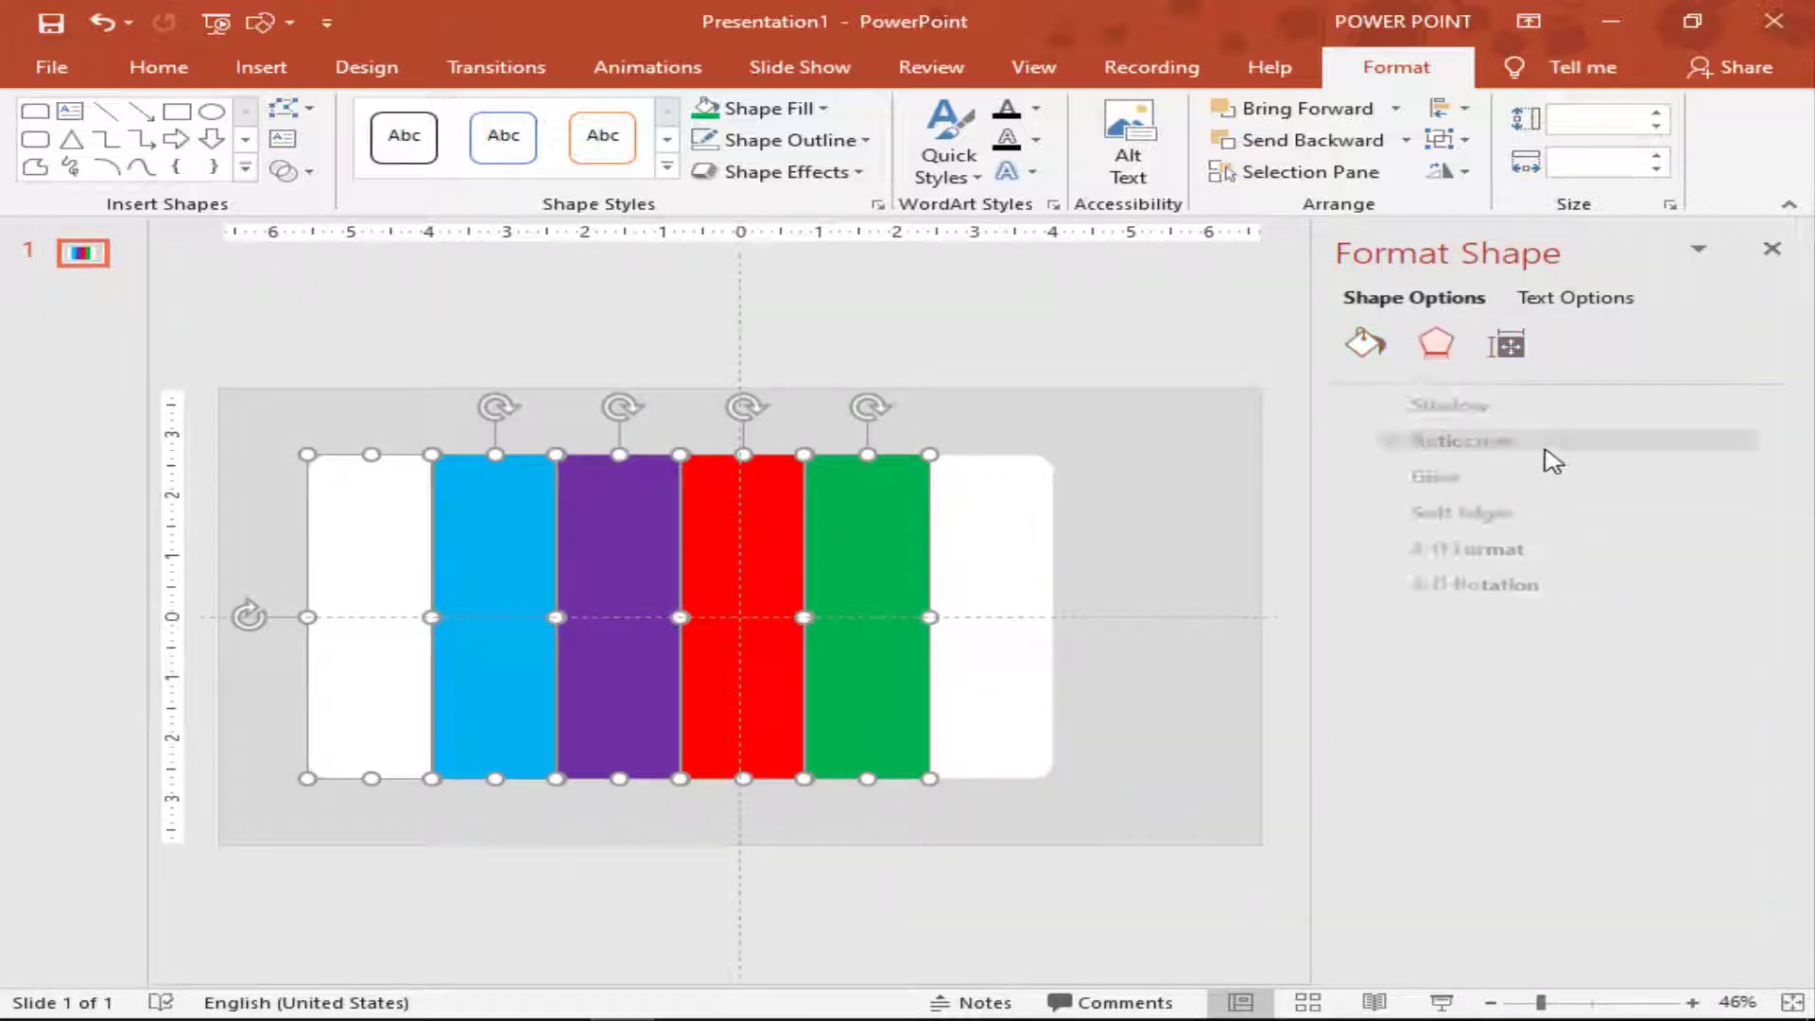
left_click(1511, 416)
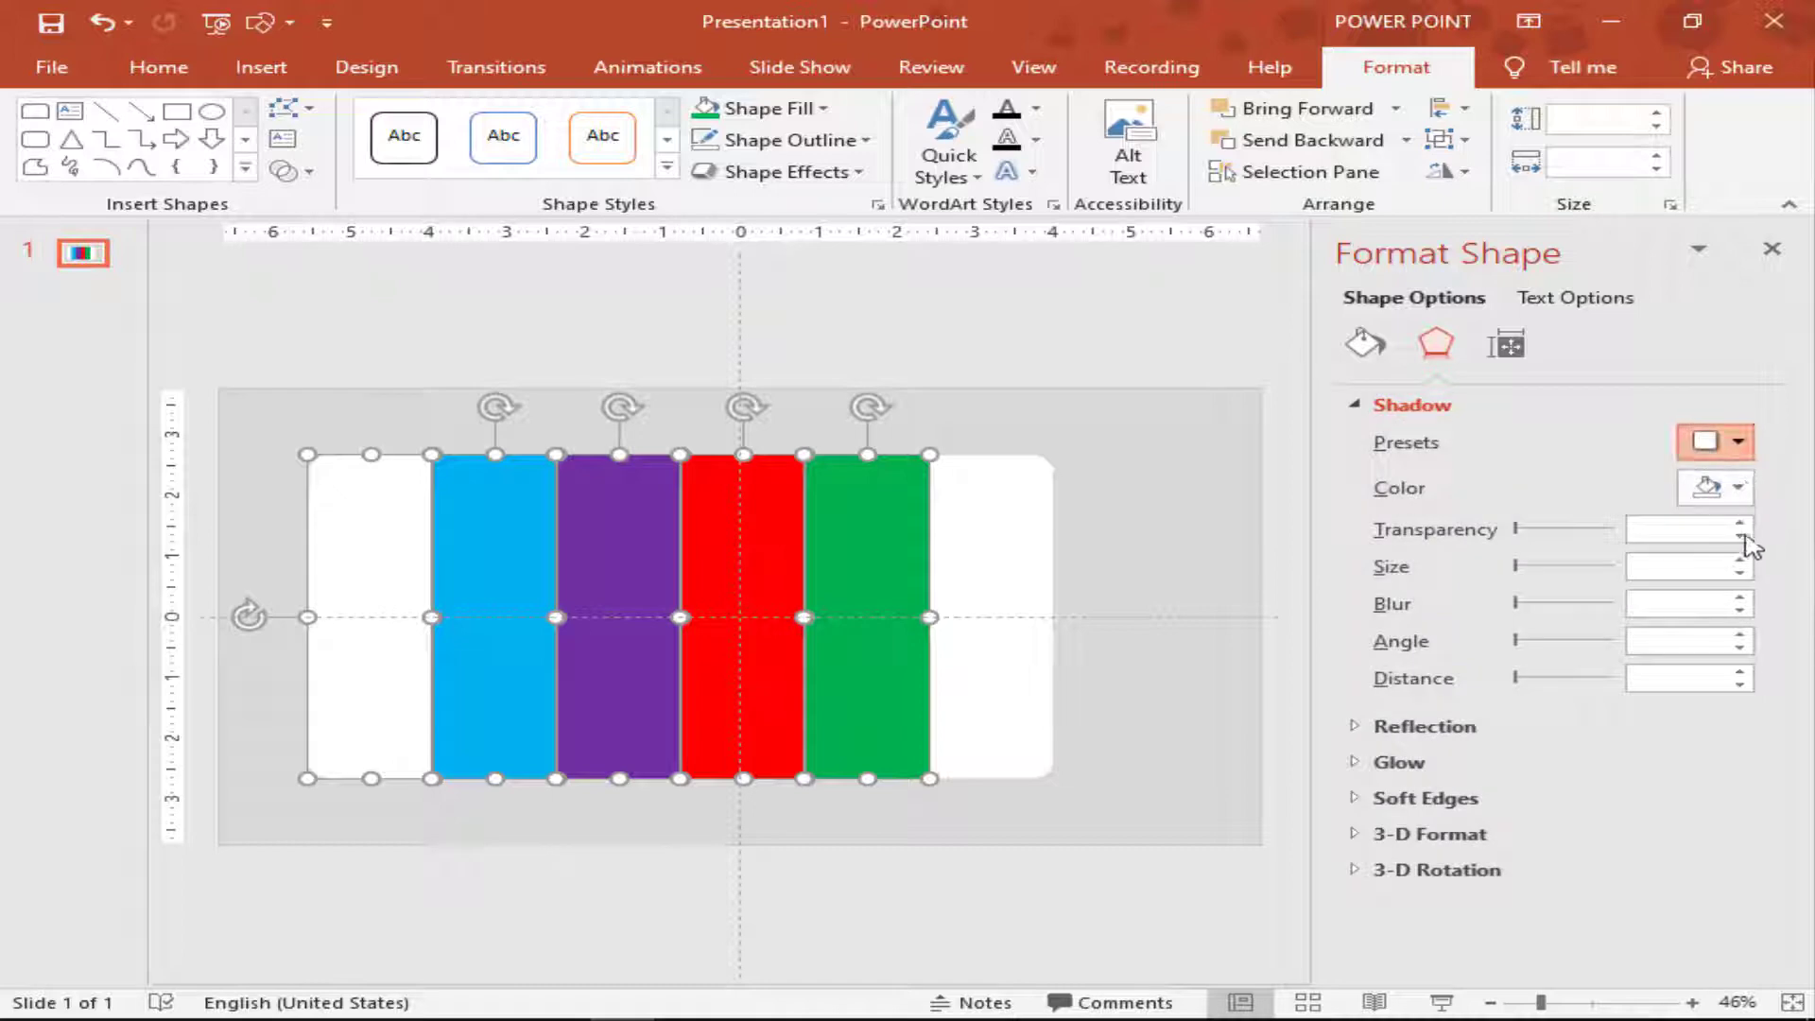
left_click(1749, 447)
left_click(1751, 446)
left_click(1754, 450)
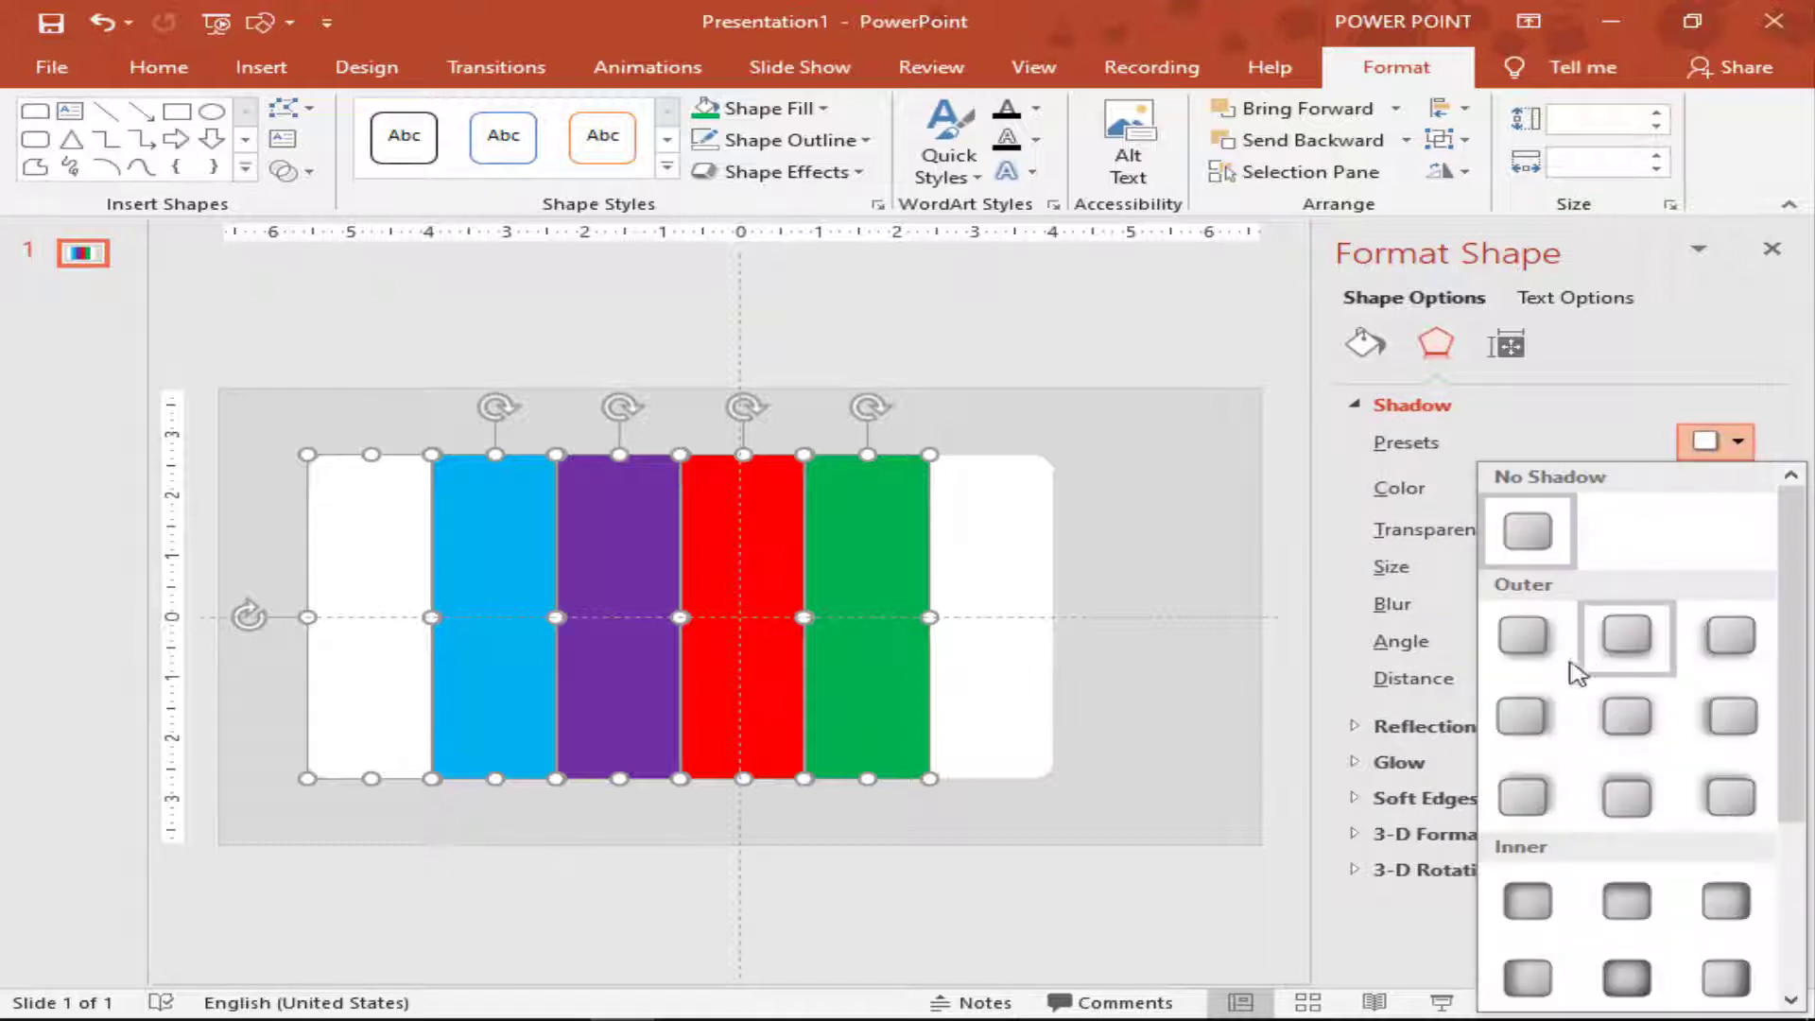
left_click(1522, 716)
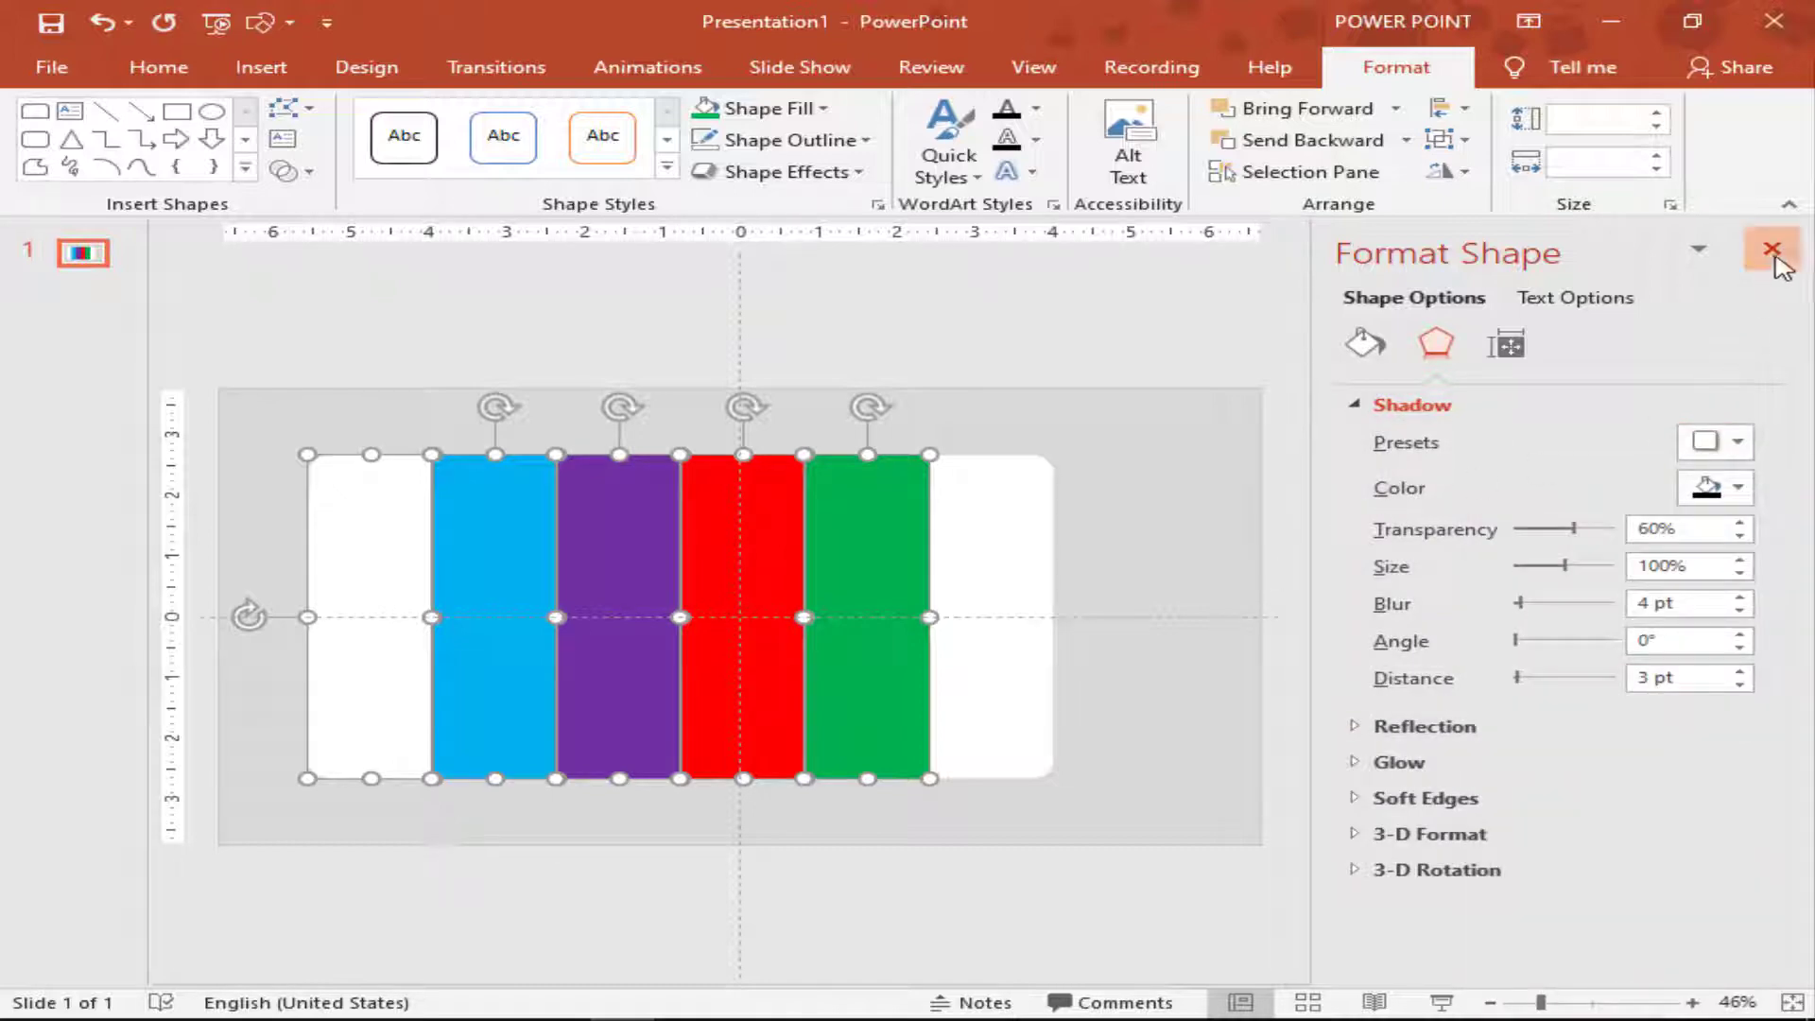
left_click(1772, 249)
left_click(761, 301)
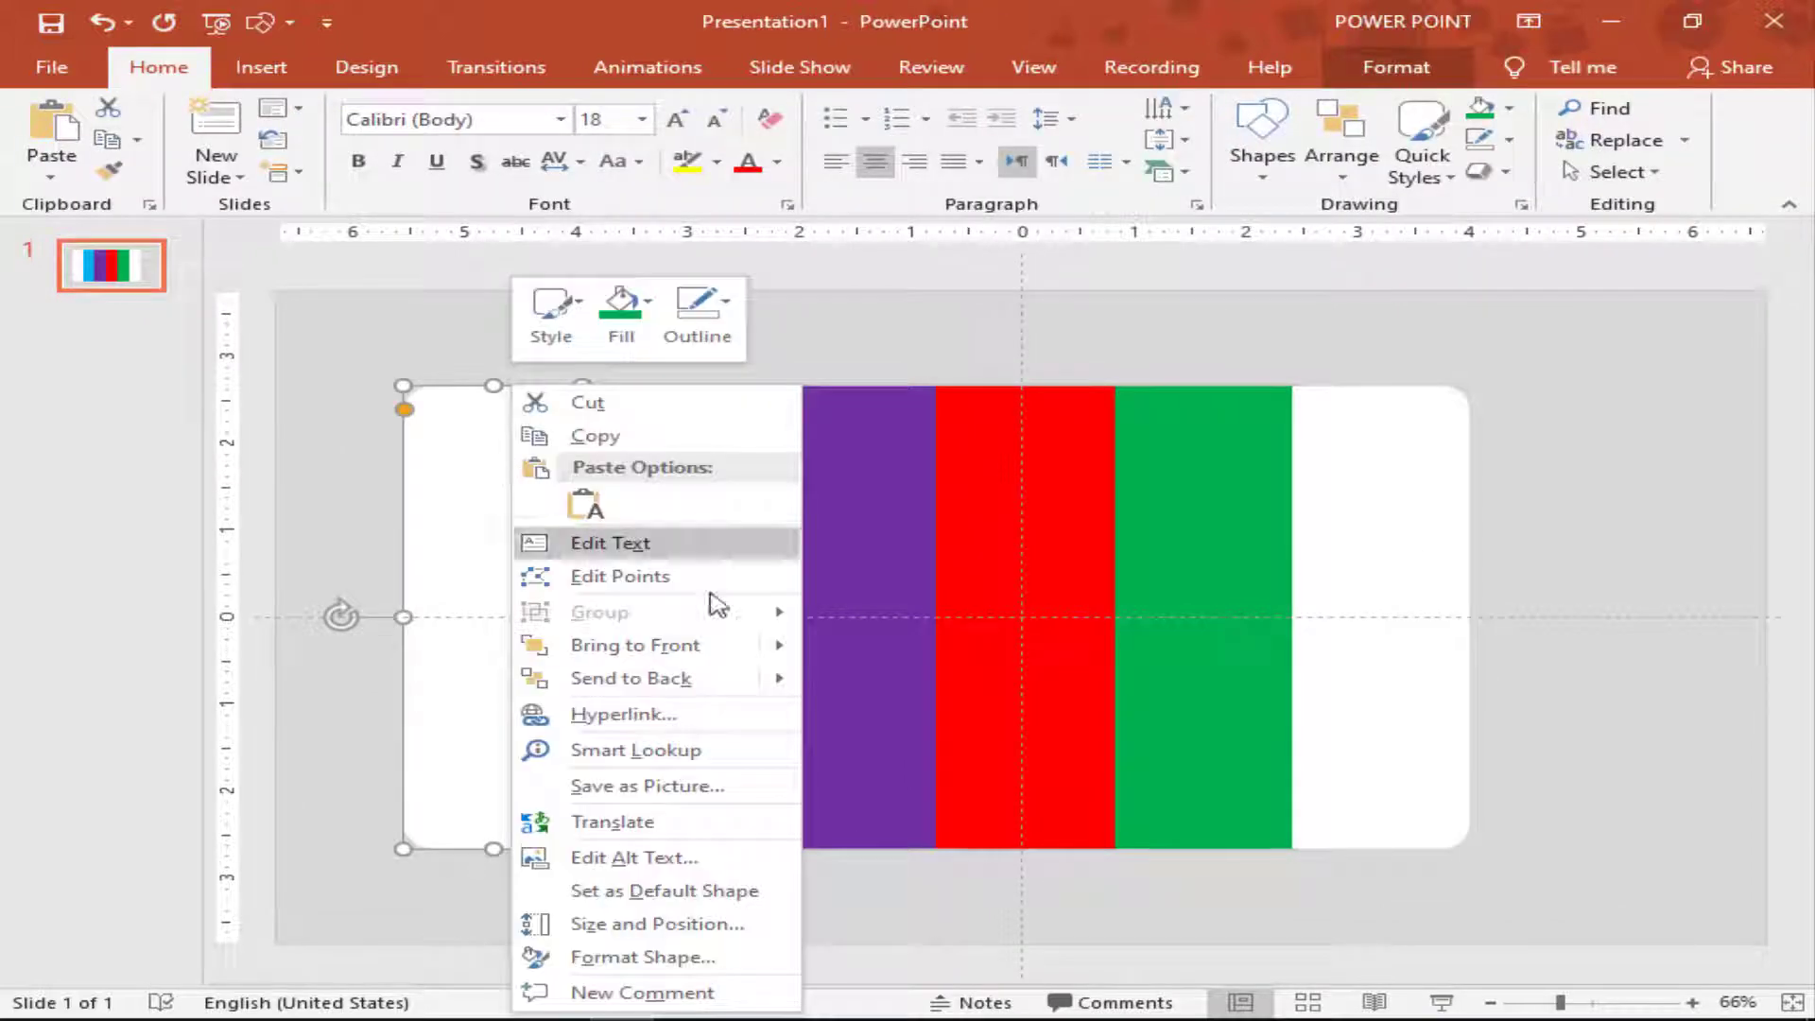
Bring the blue strip to the front of the stack.
mouse_move(636, 645)
left_click(922, 682)
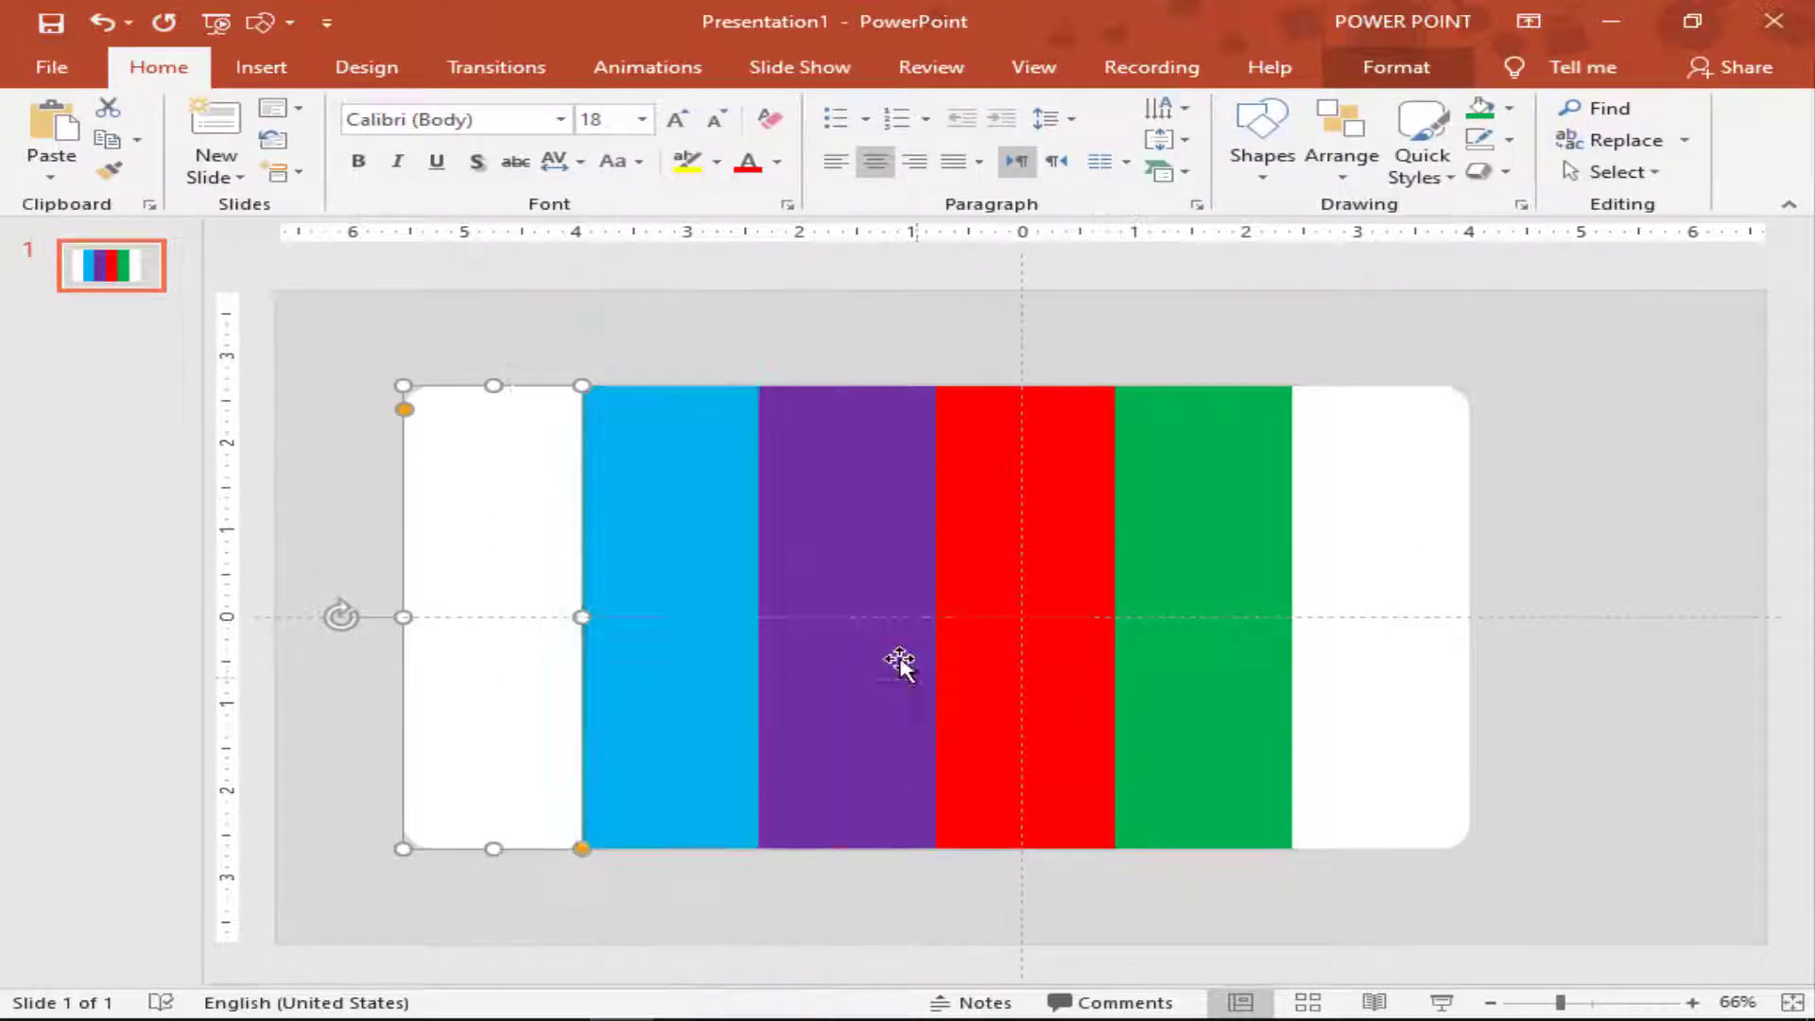
right_click(697, 479)
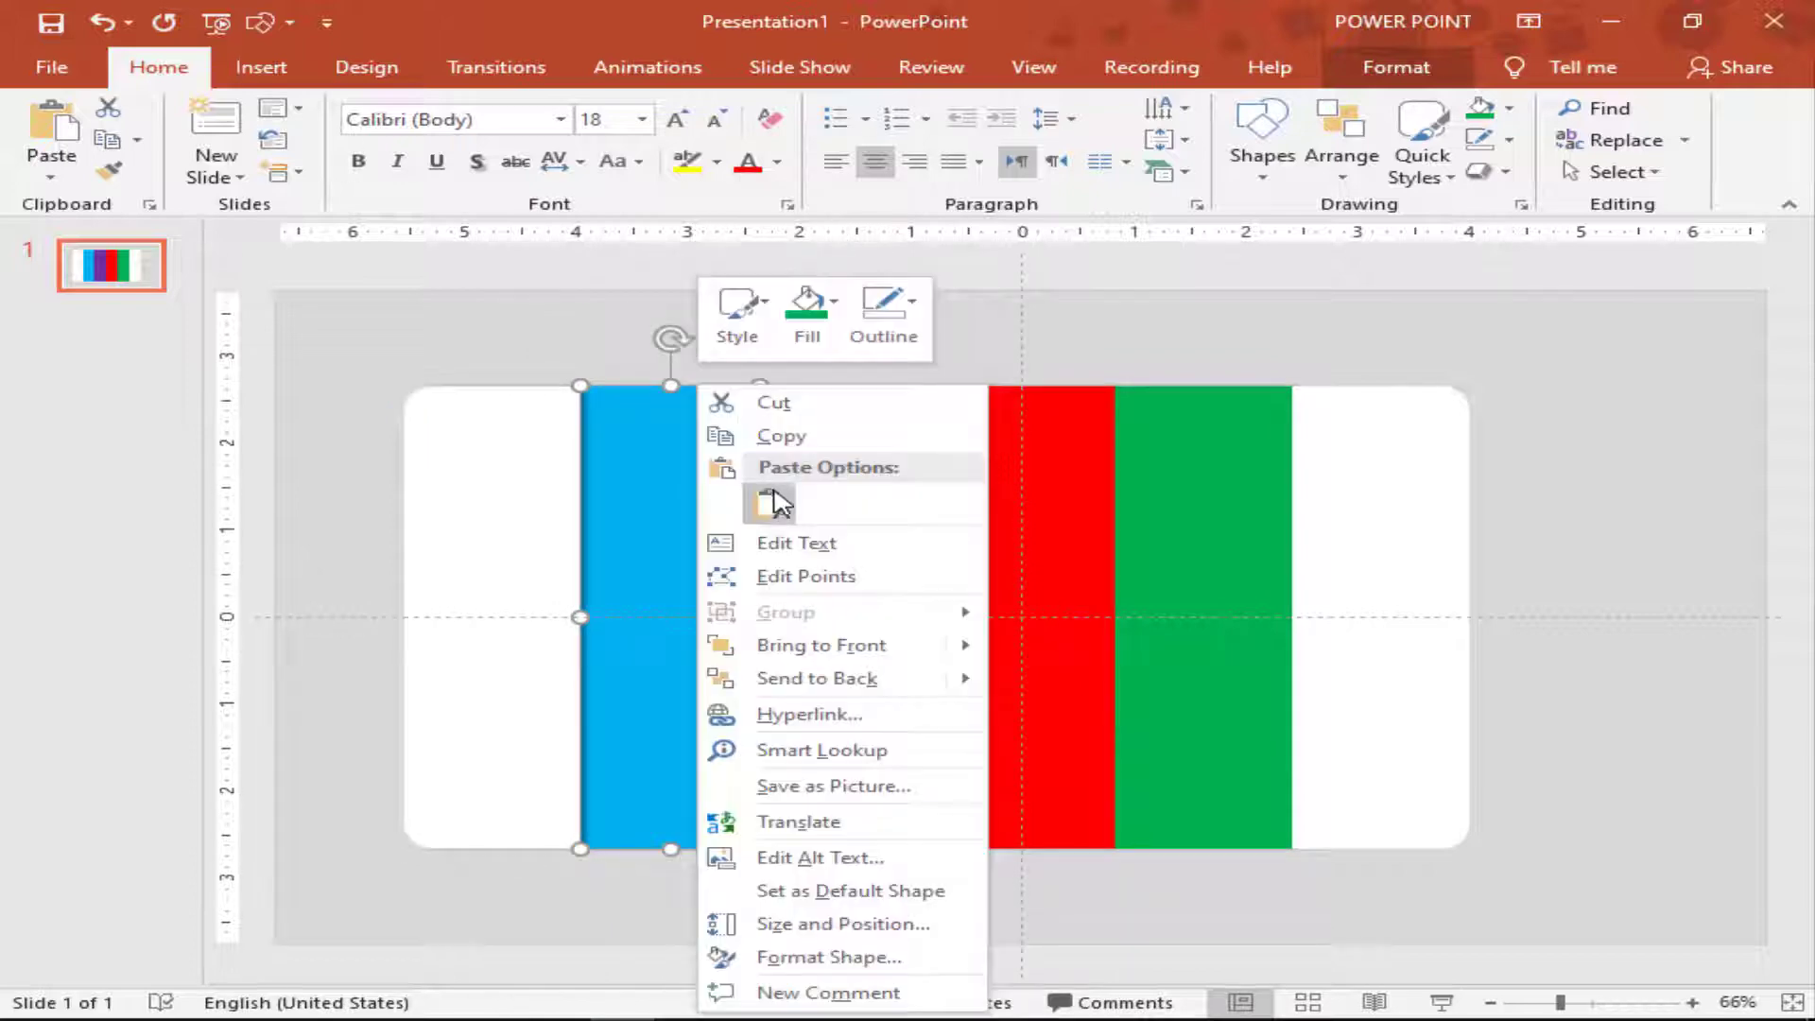
left_click(1366, 74)
left_click(1366, 73)
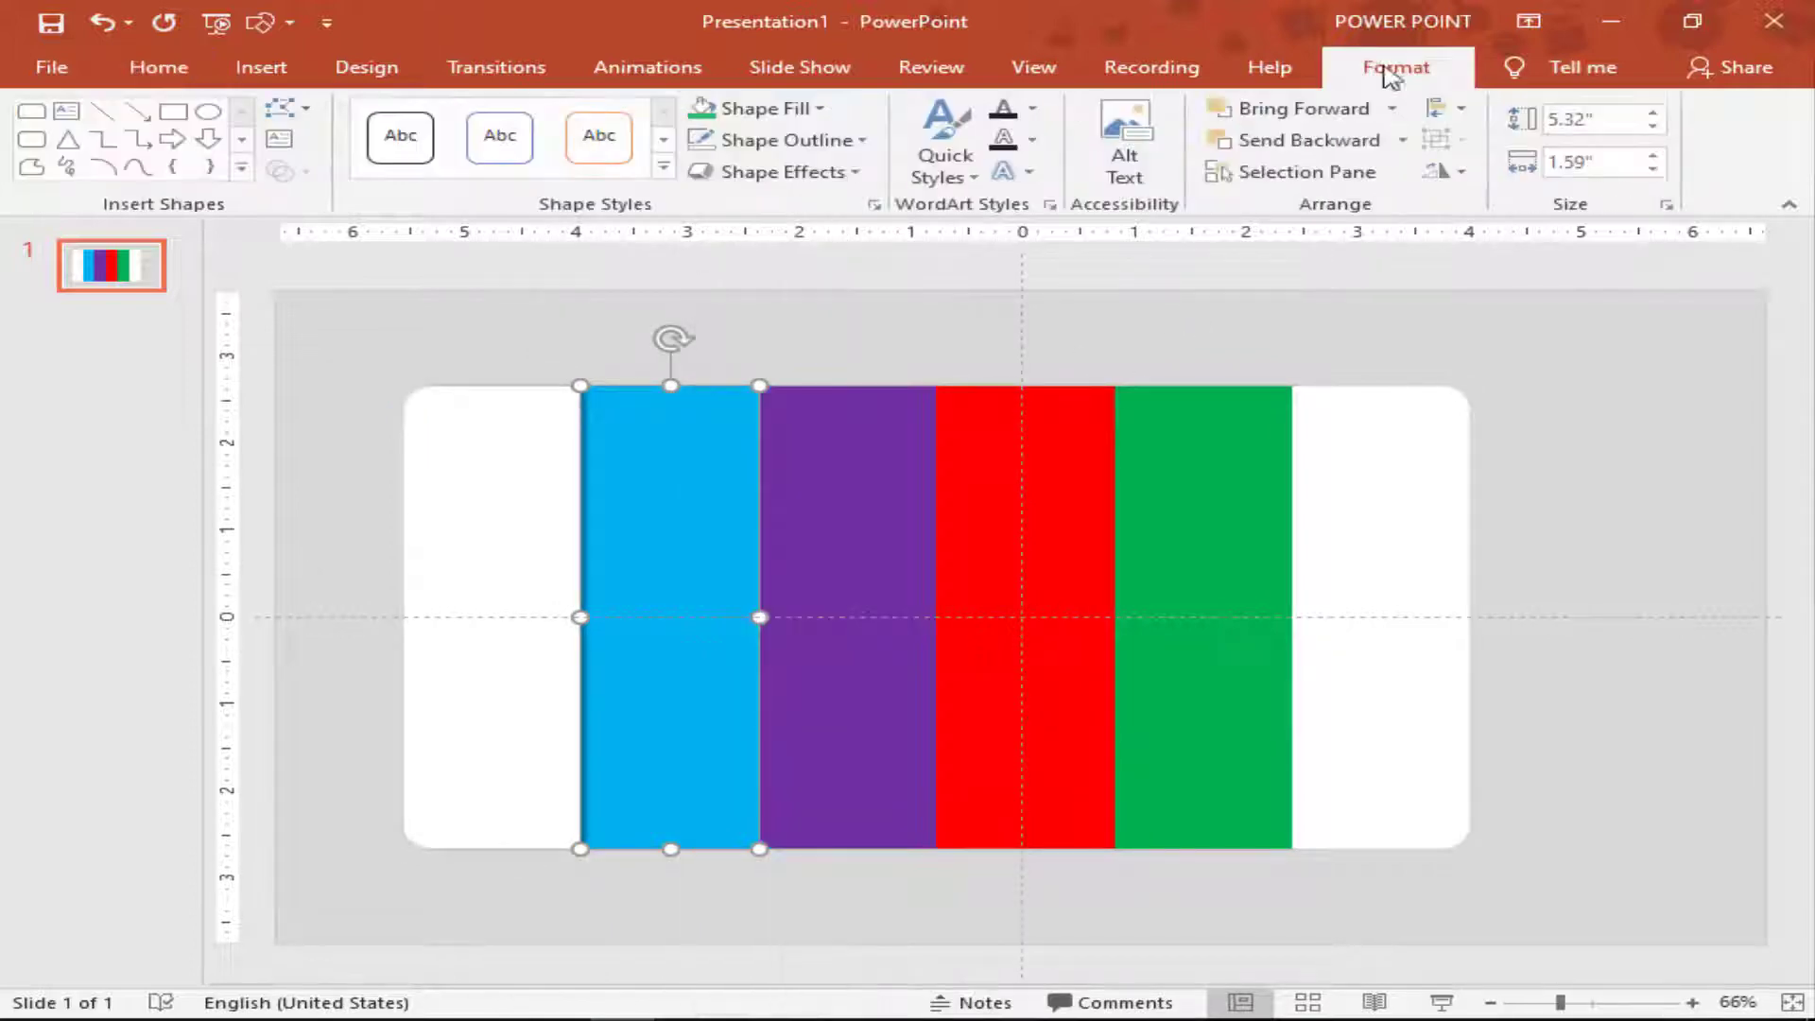
left_click(1396, 108)
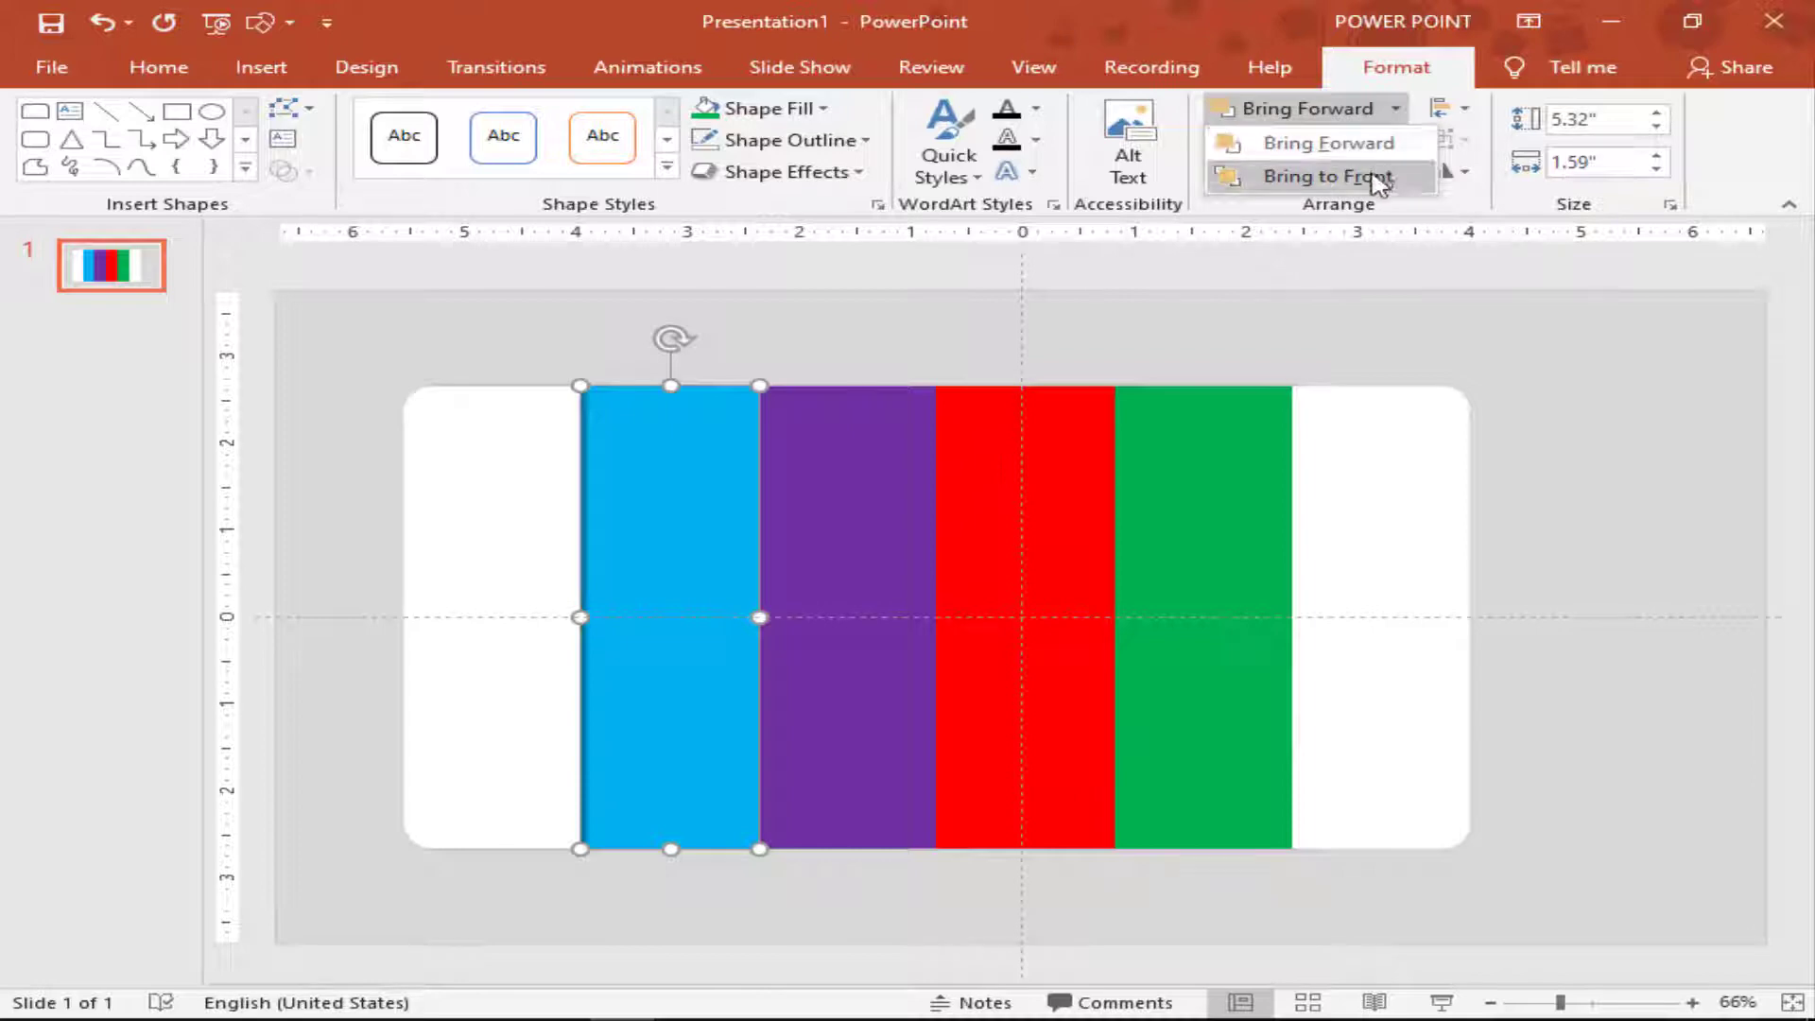
left_click(1377, 177)
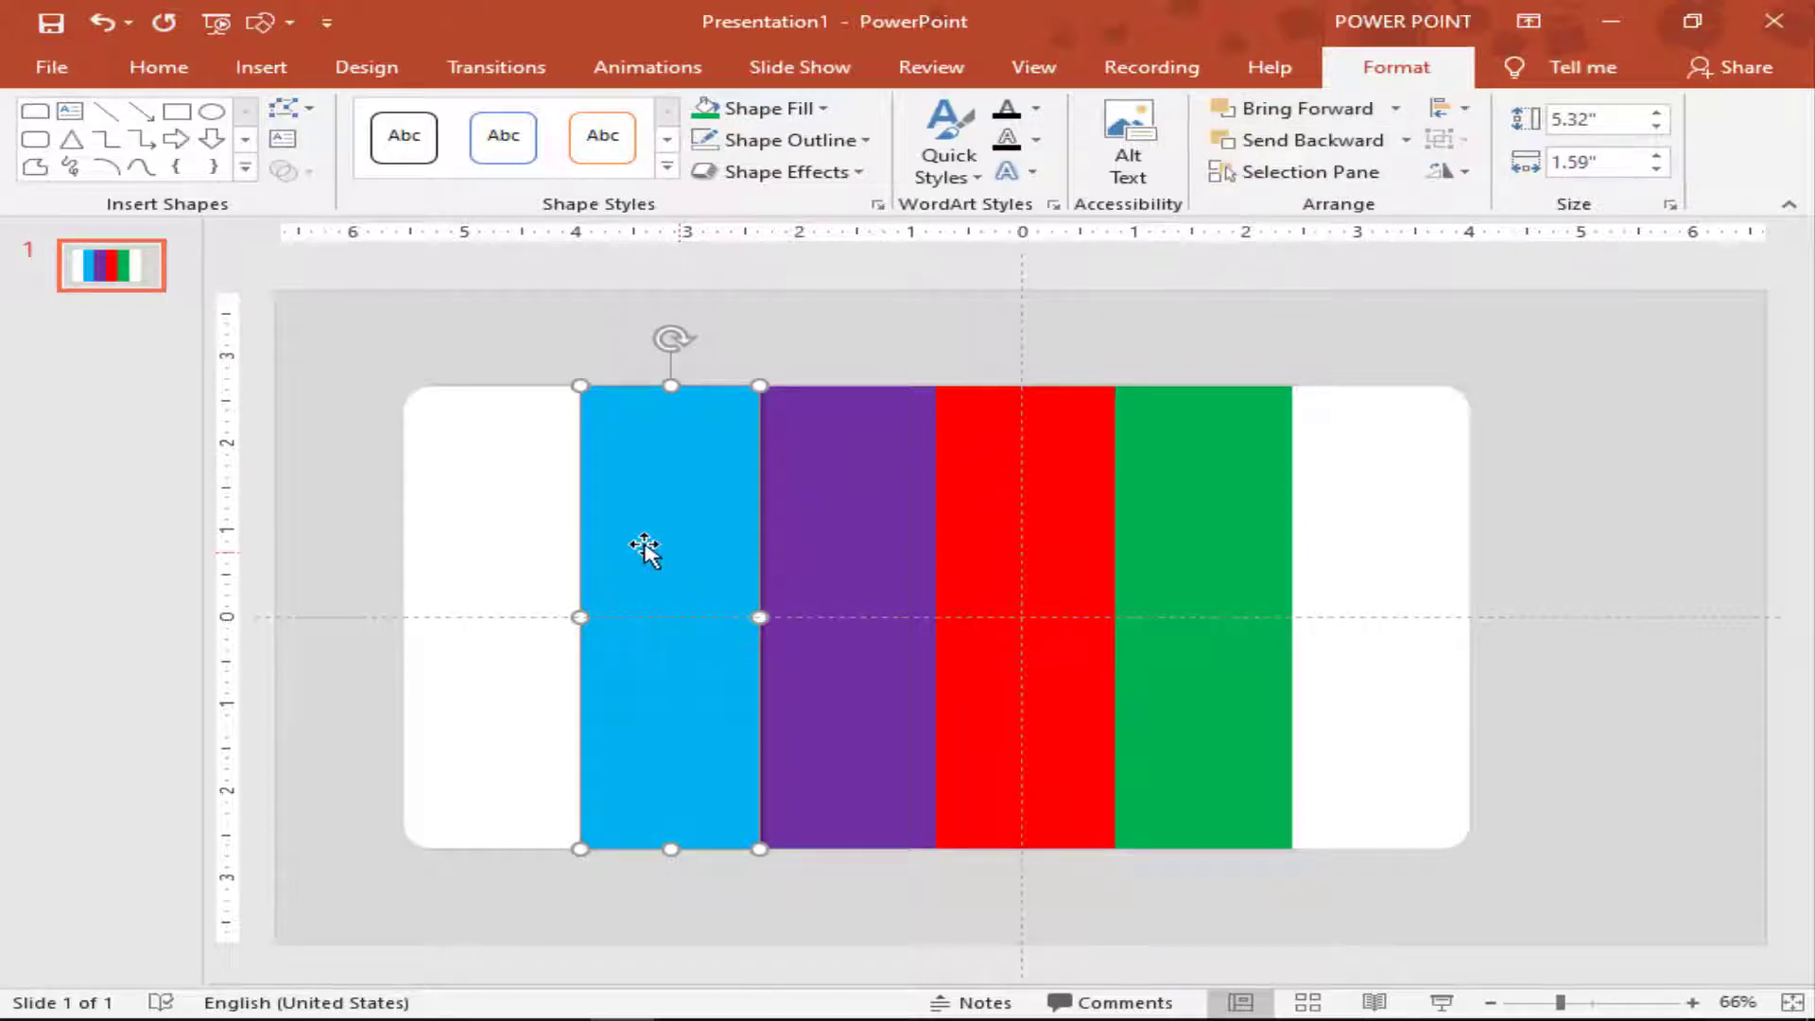
left_click(522, 485)
right_click(522, 485)
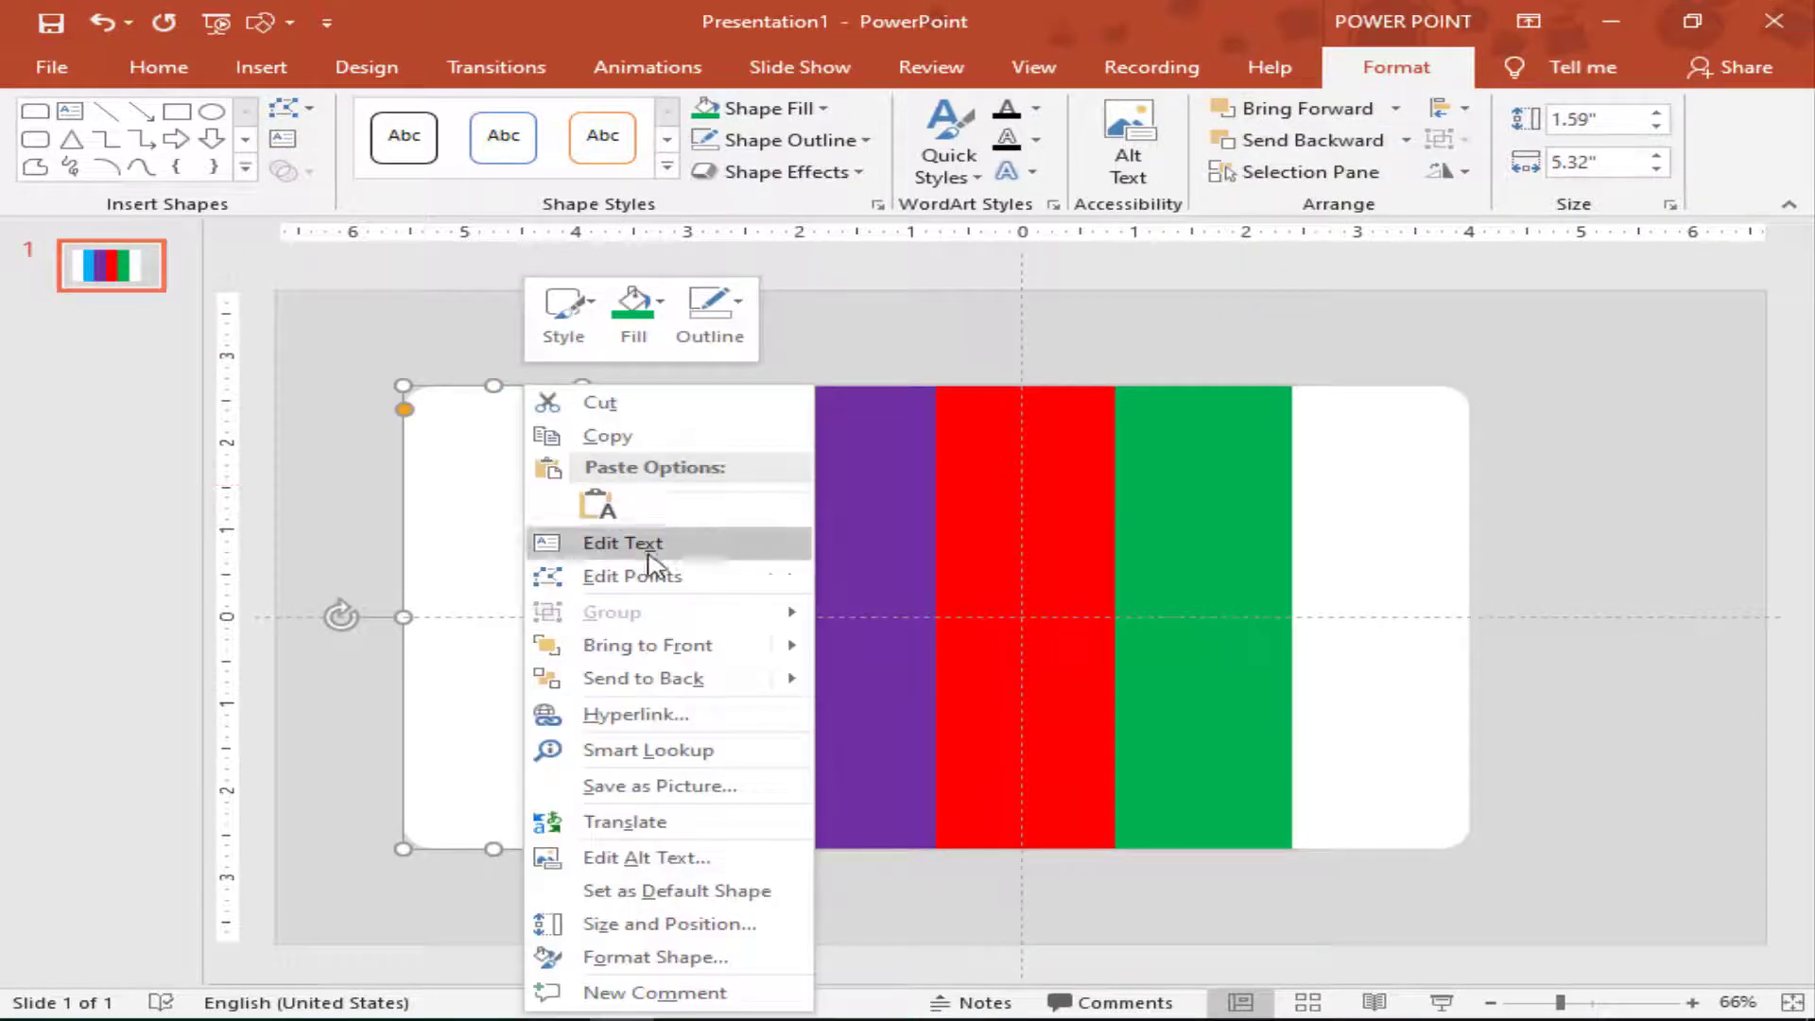
key("Escape")
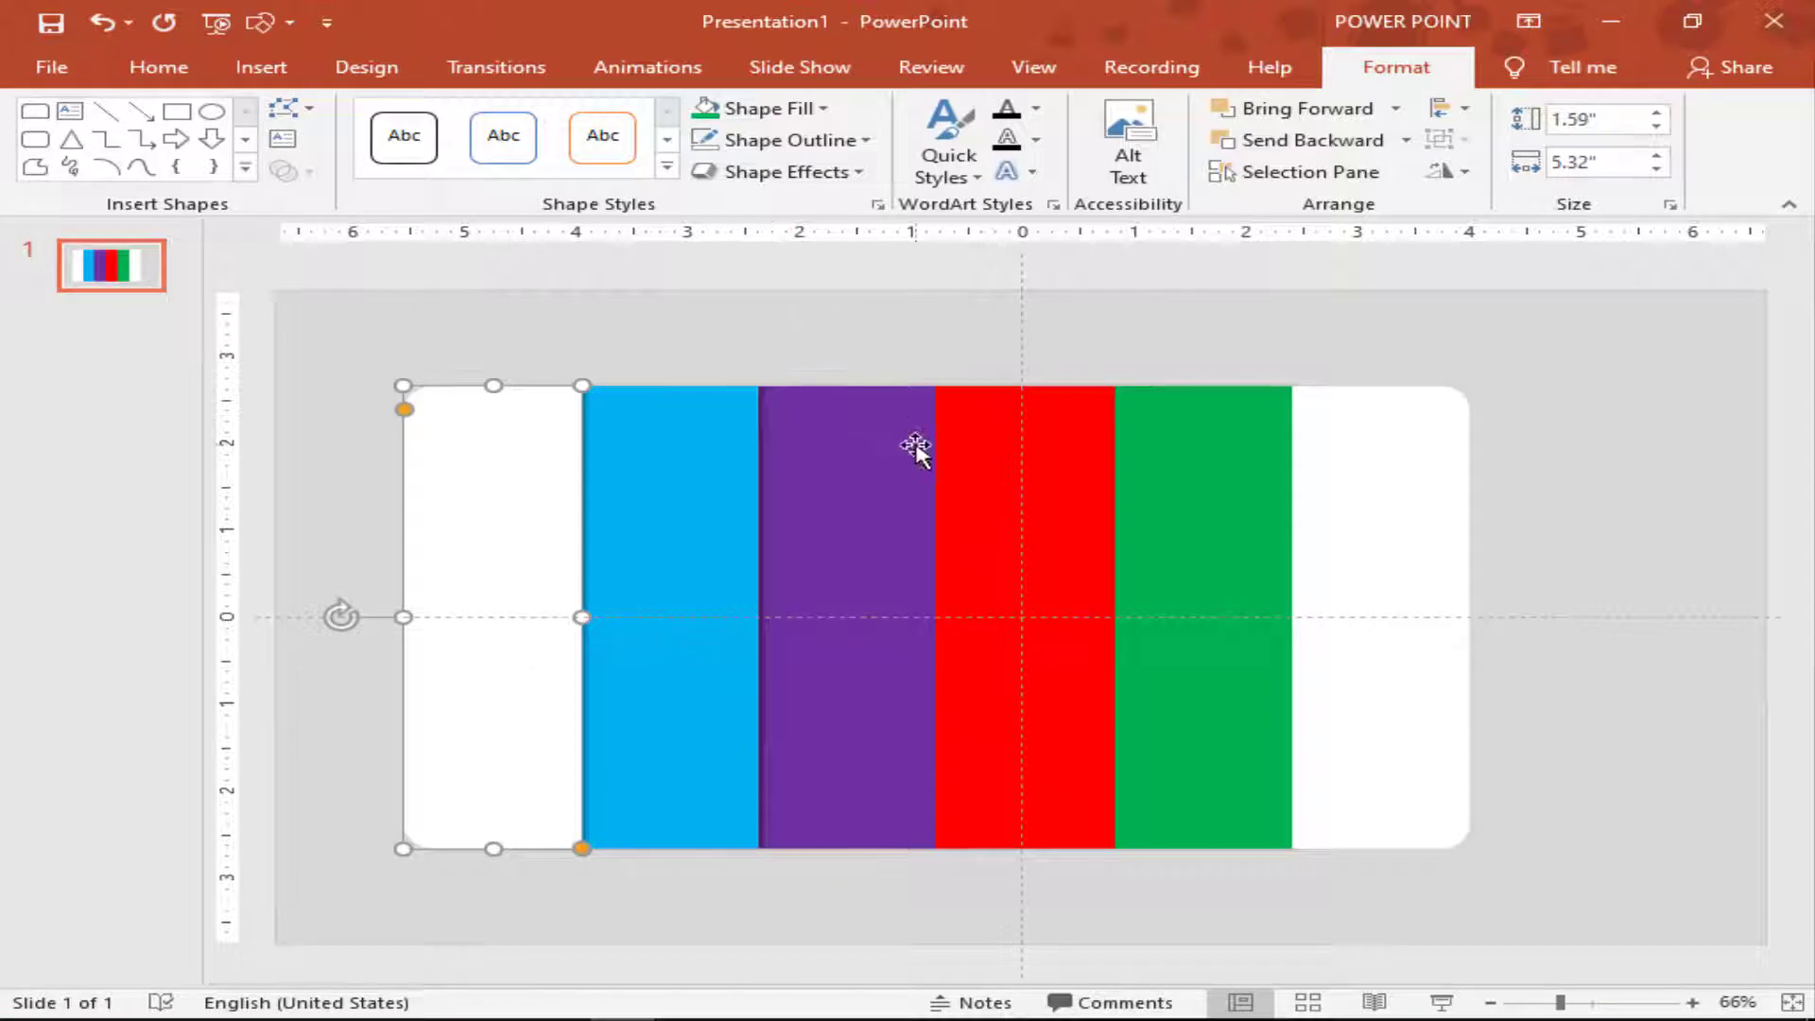
Send the purple, red, green and right white strips each one layer backward.
left_click(915, 444)
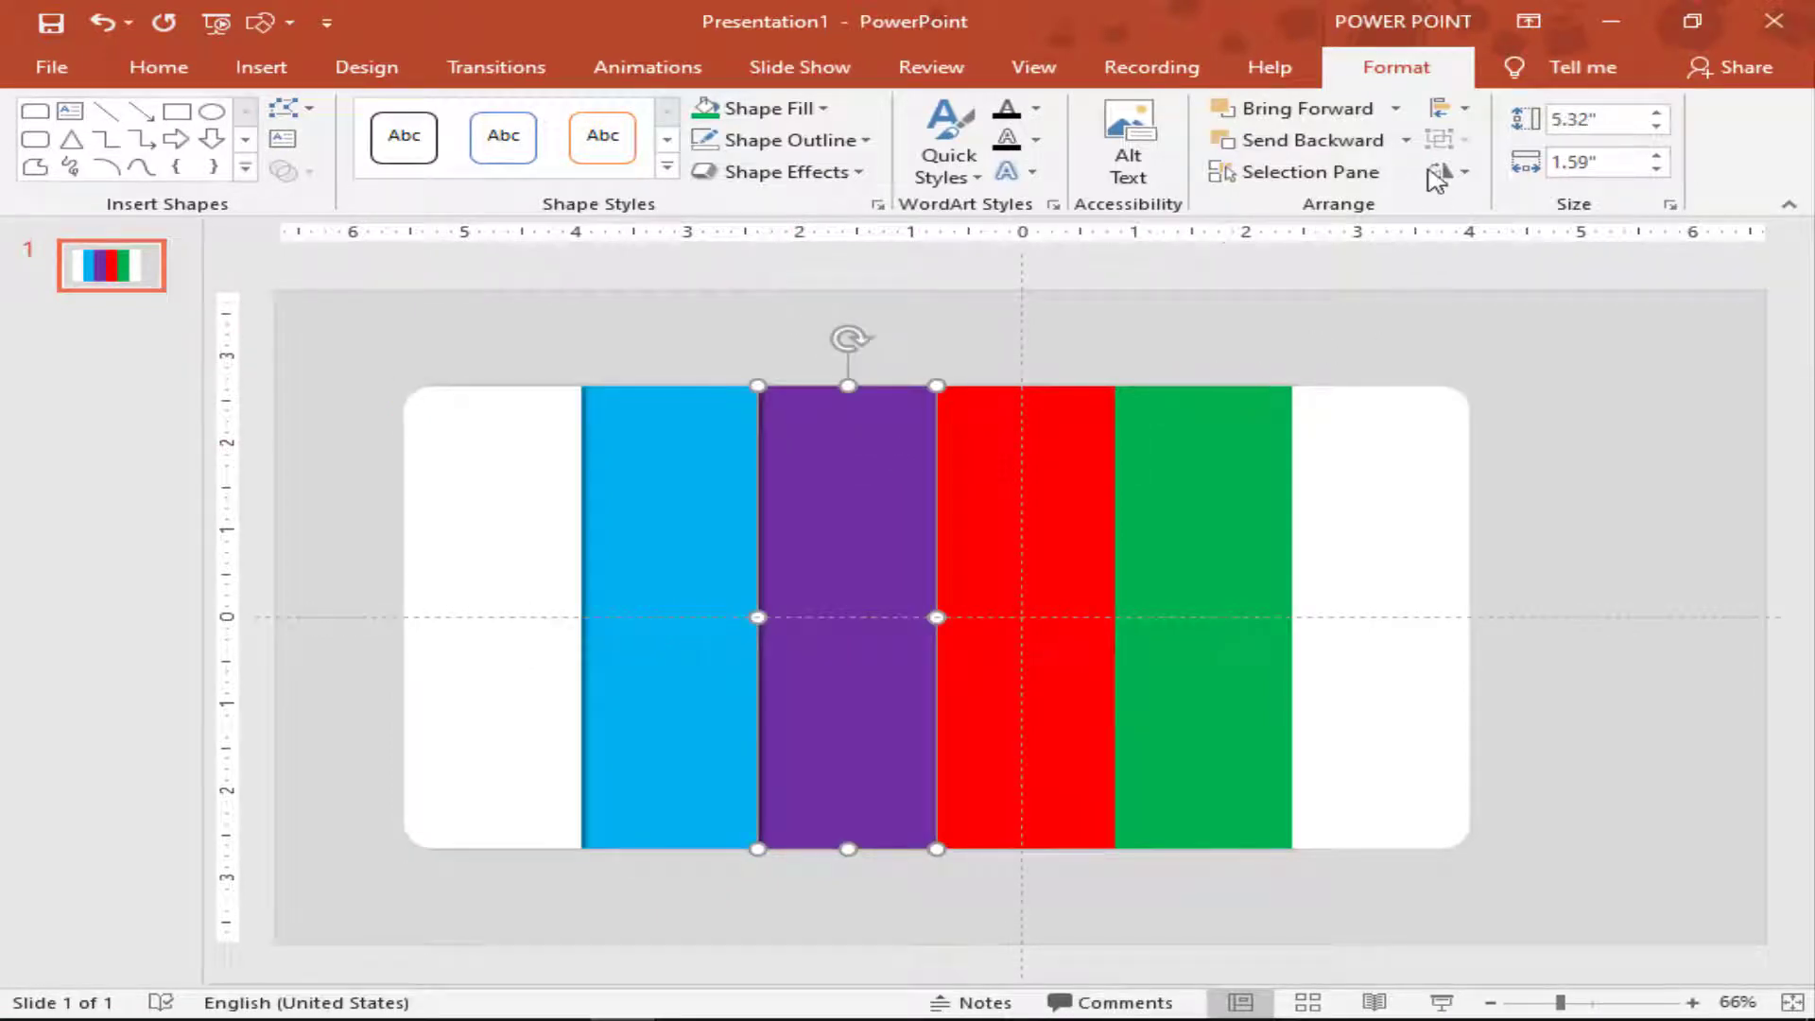
left_click(1352, 144)
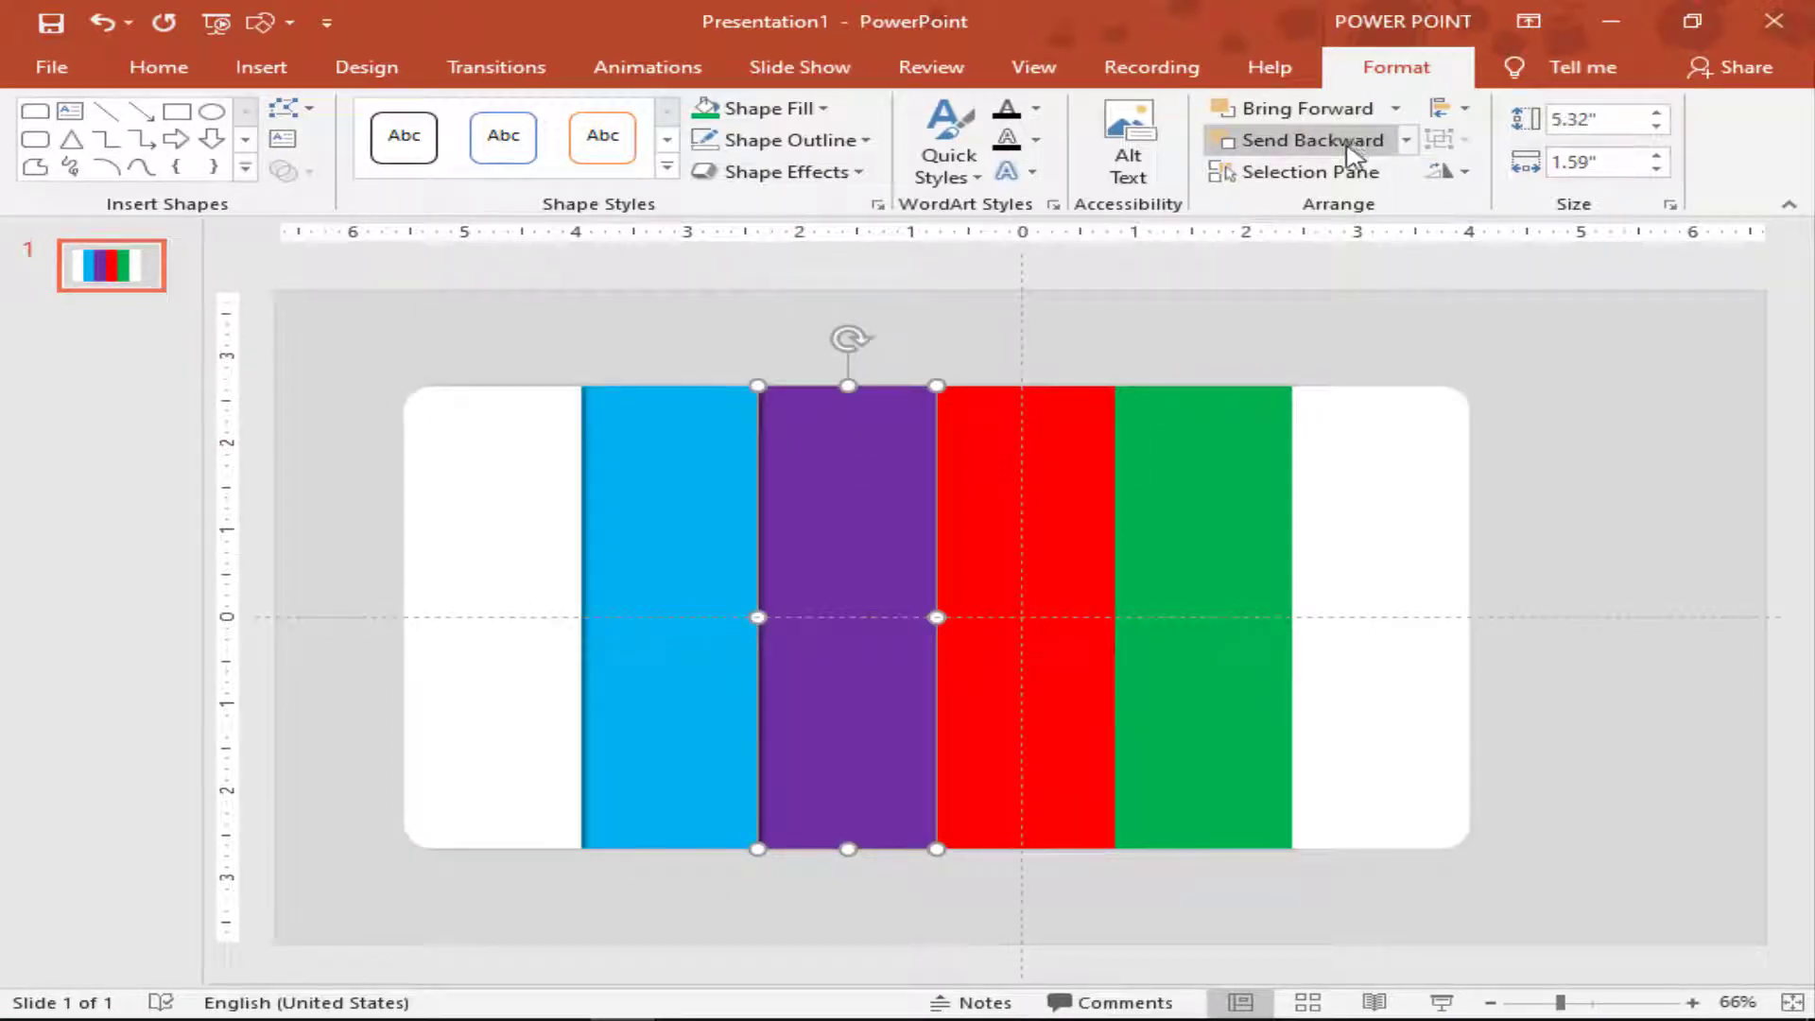
left_click(1040, 506)
left_click(1361, 147)
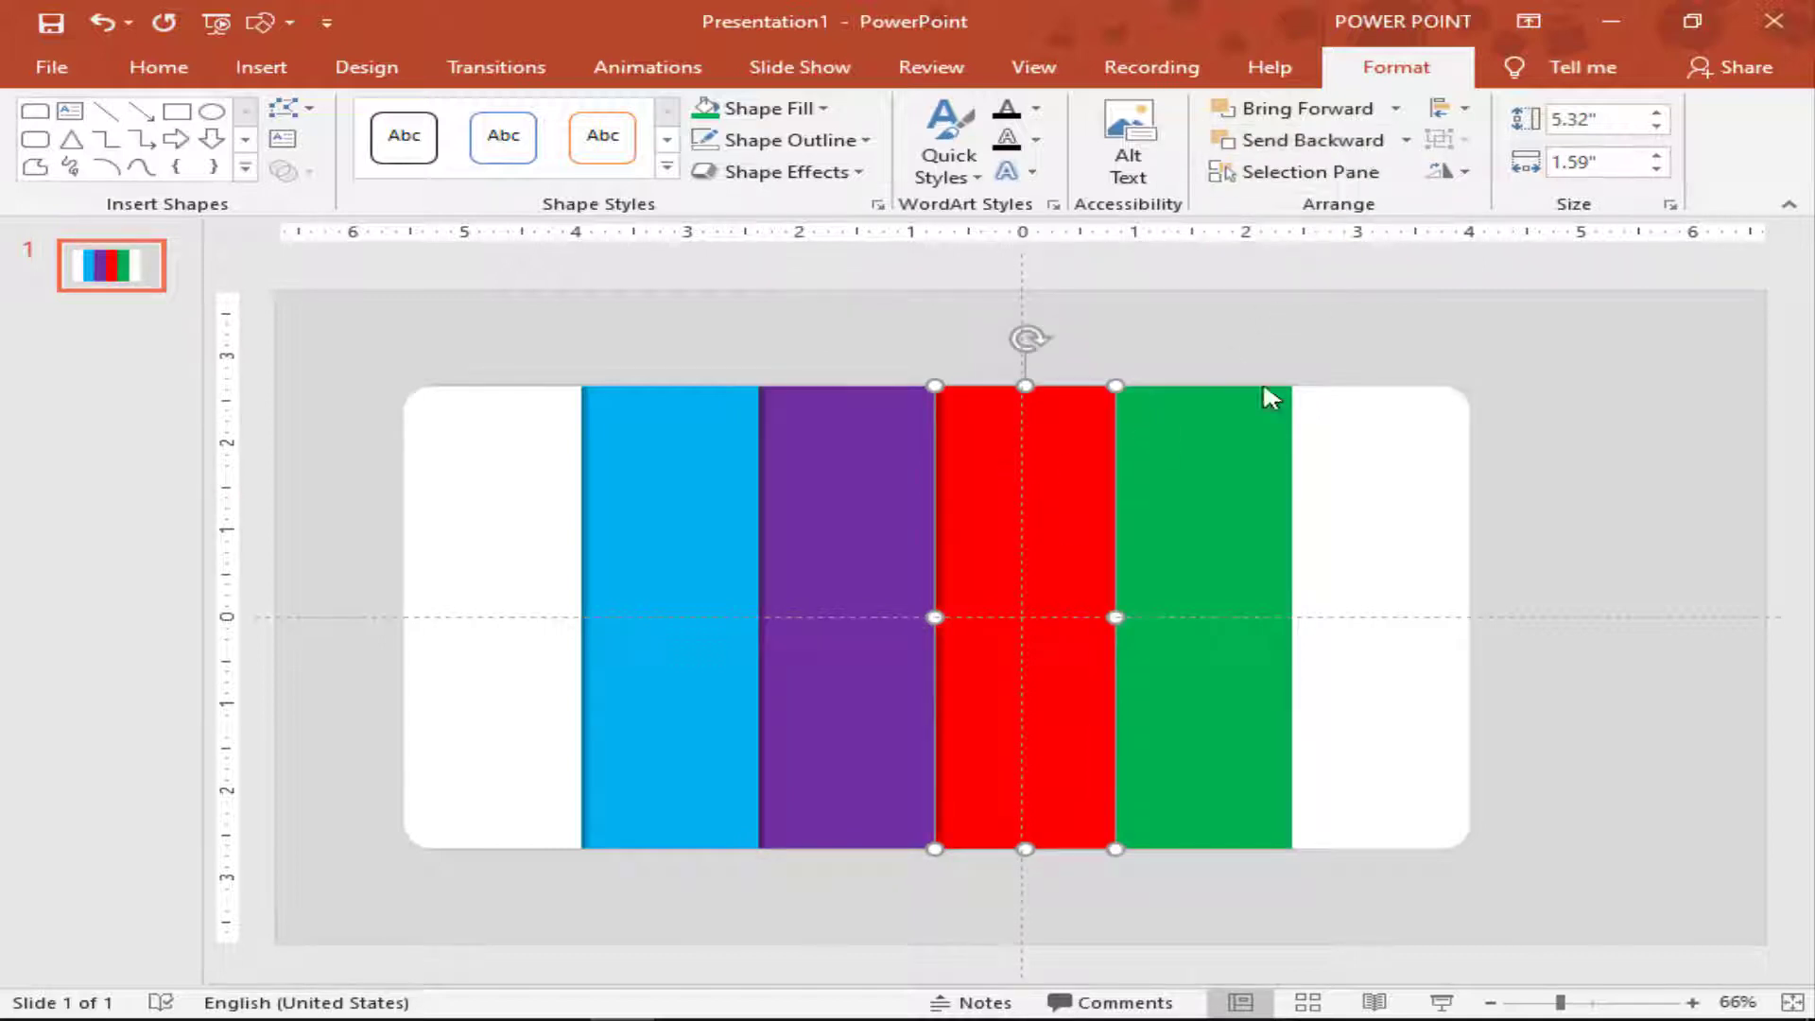
left_click(1227, 490)
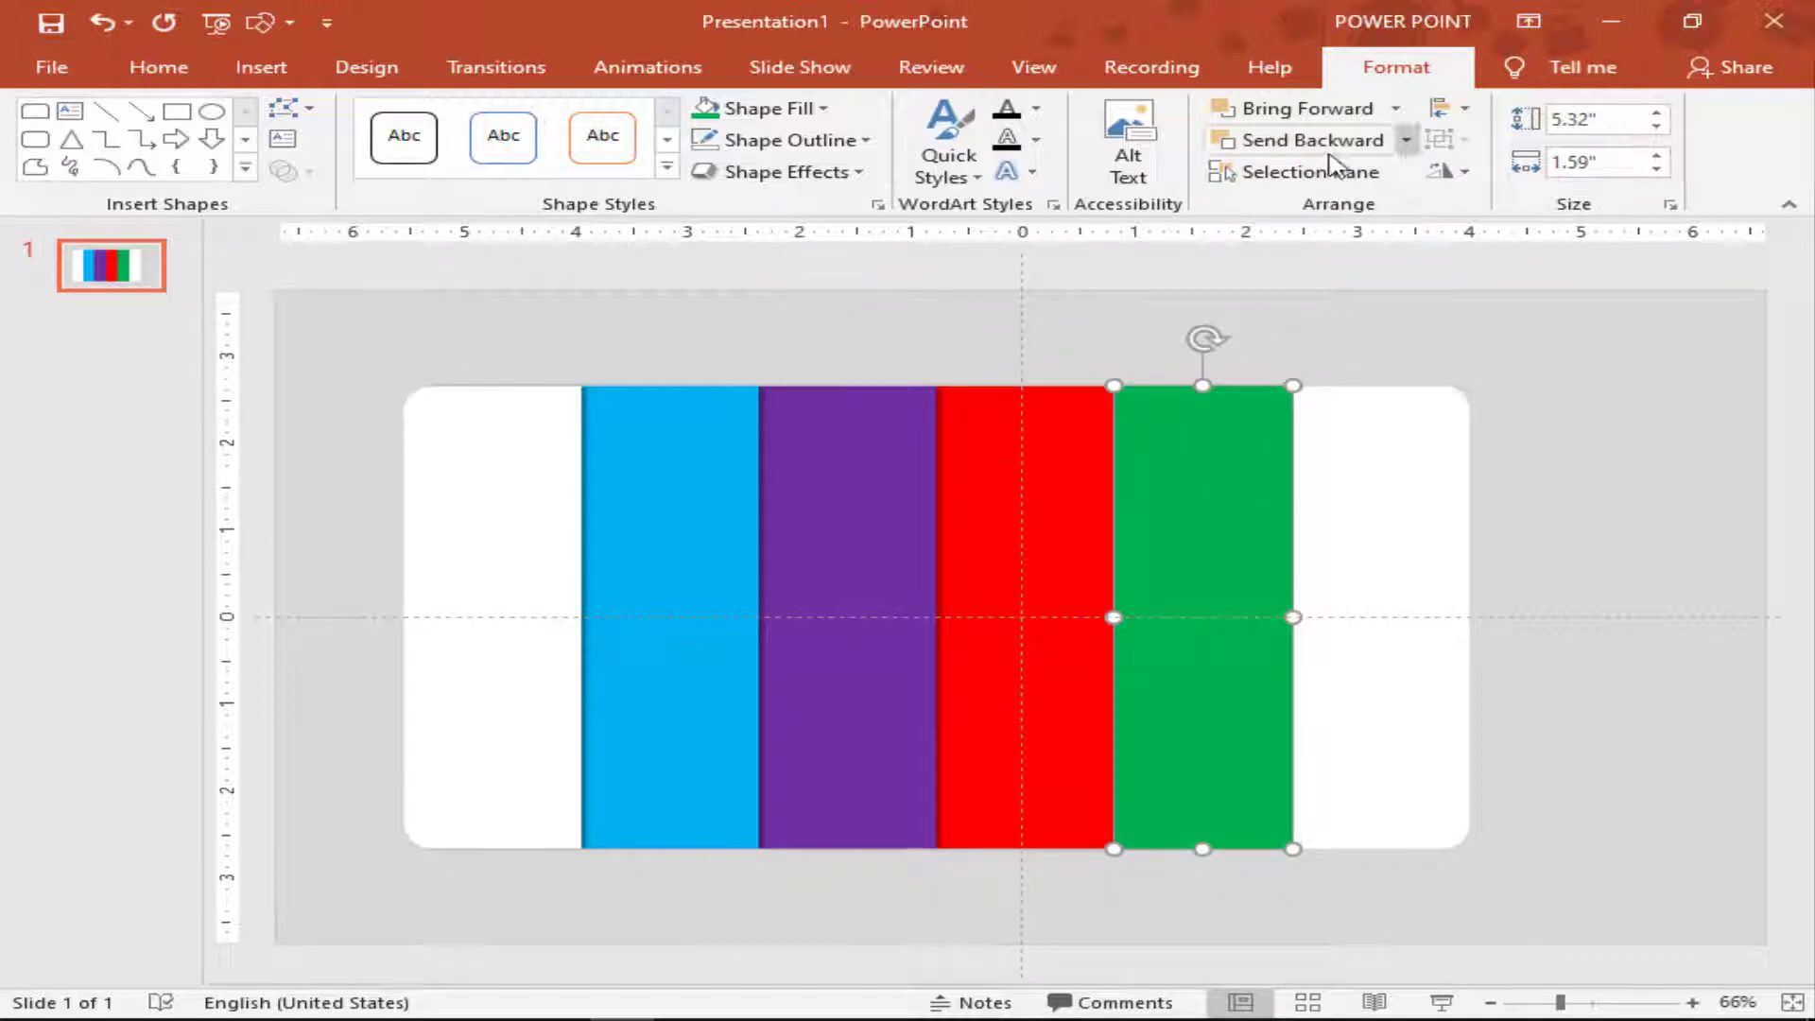
left_click(1296, 142)
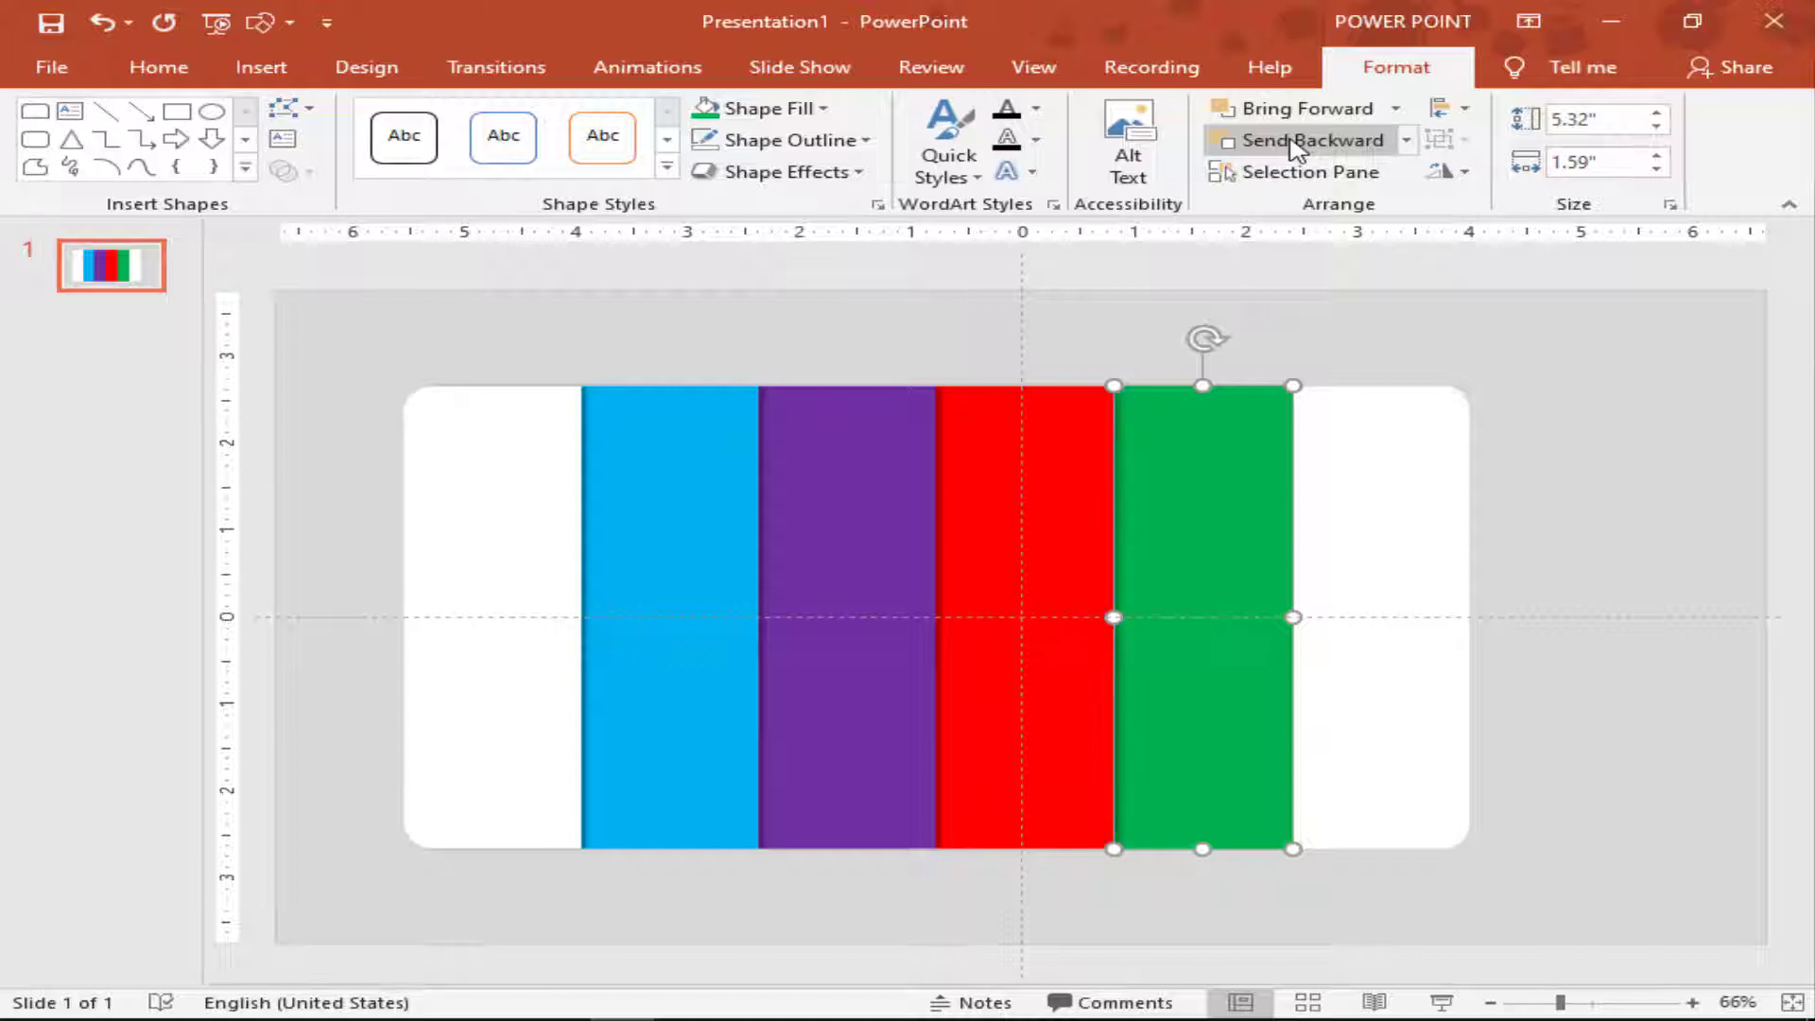
left_click(1412, 368)
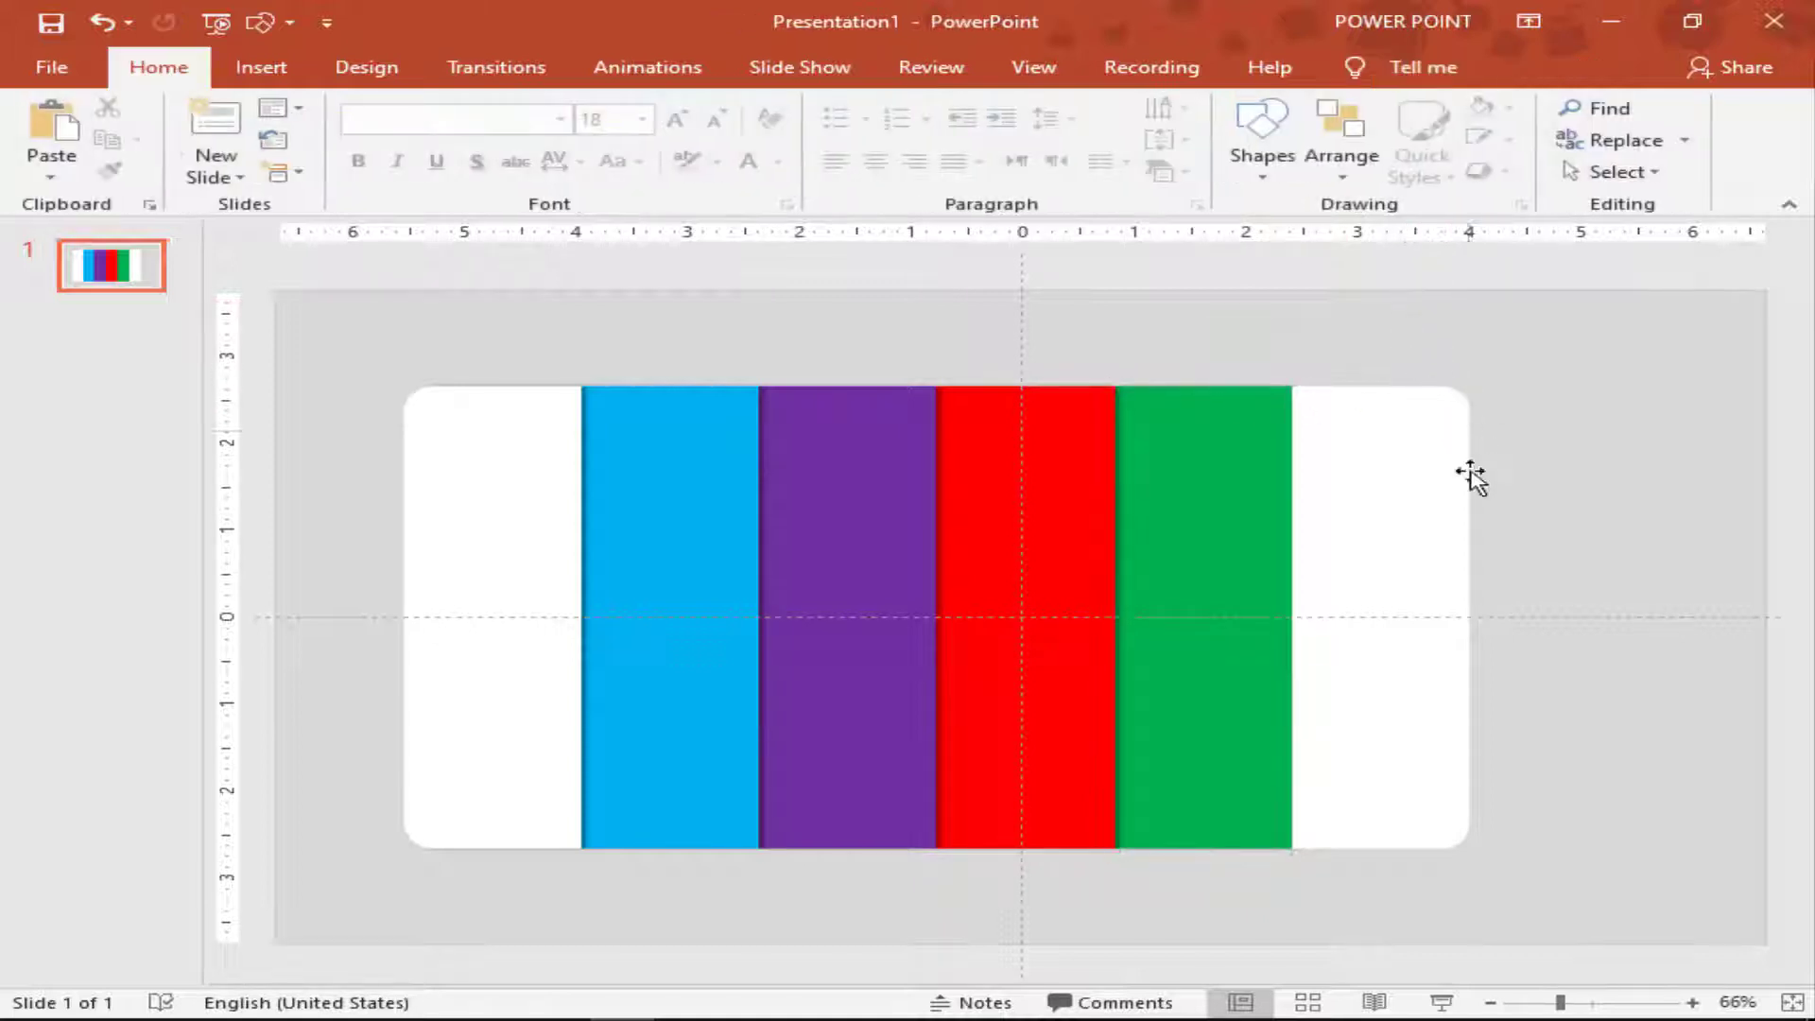
left_click(1427, 425)
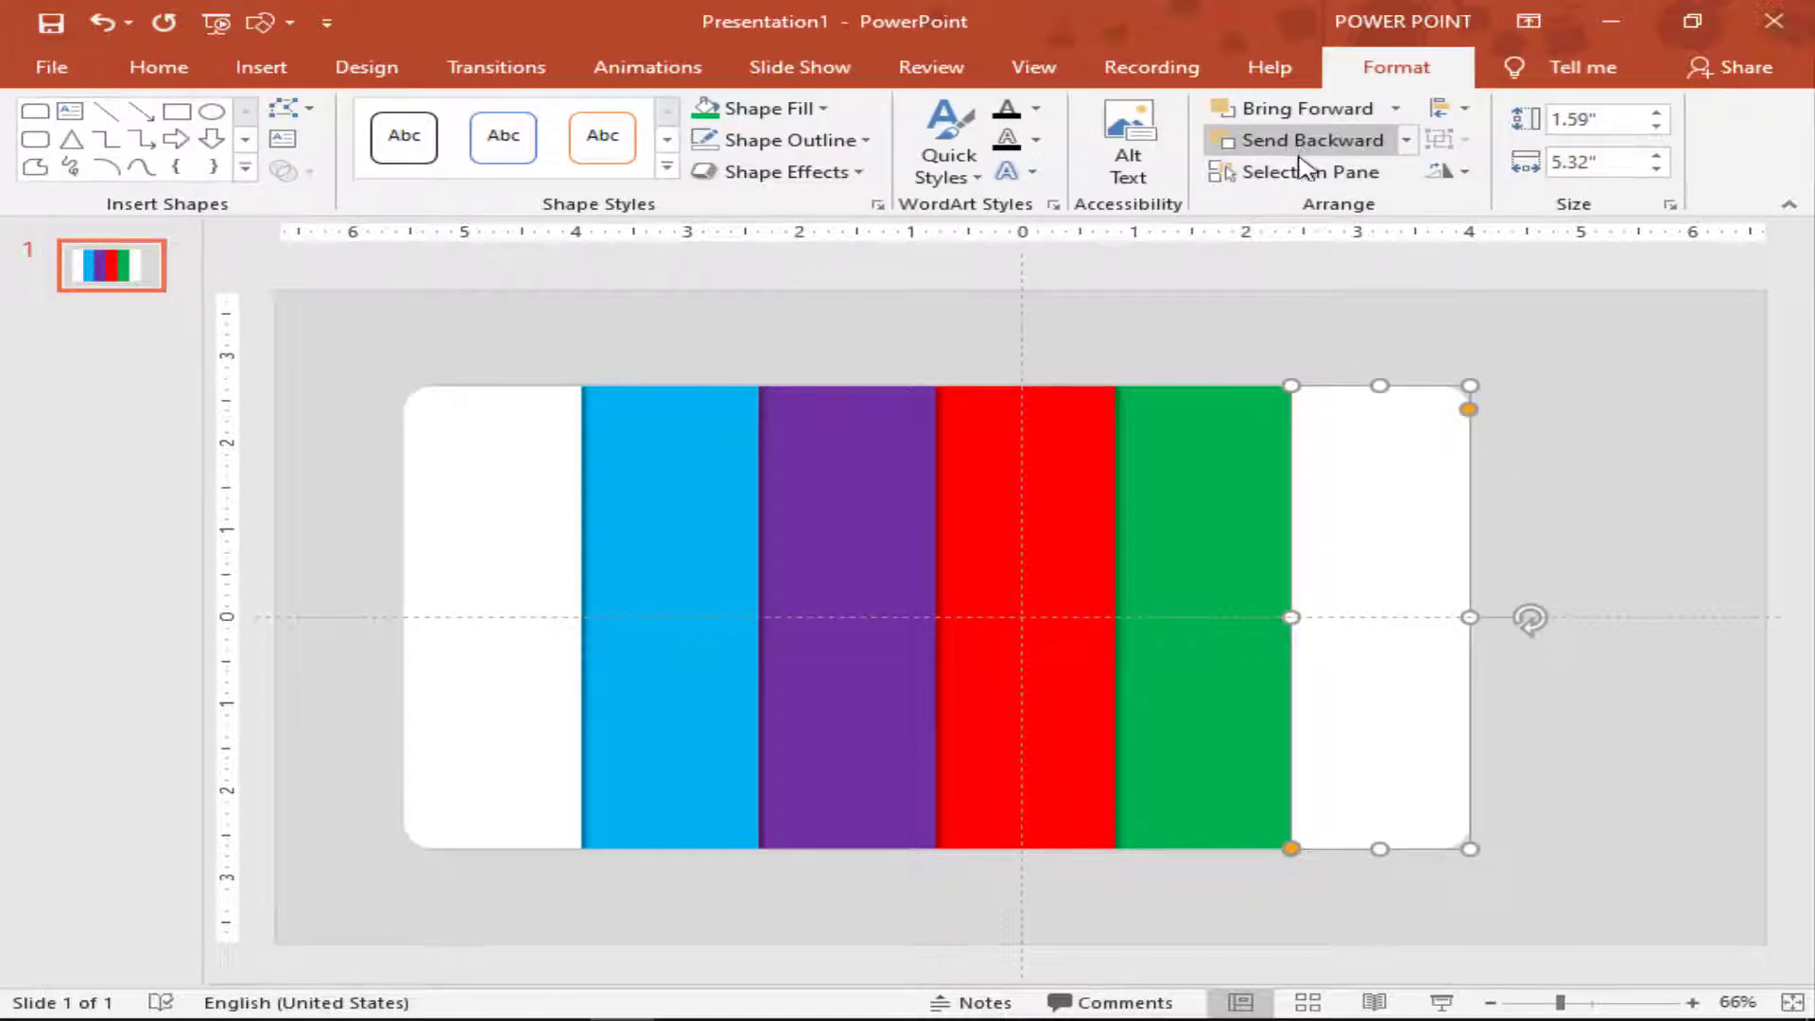
left_click(1301, 151)
left_click(1586, 452)
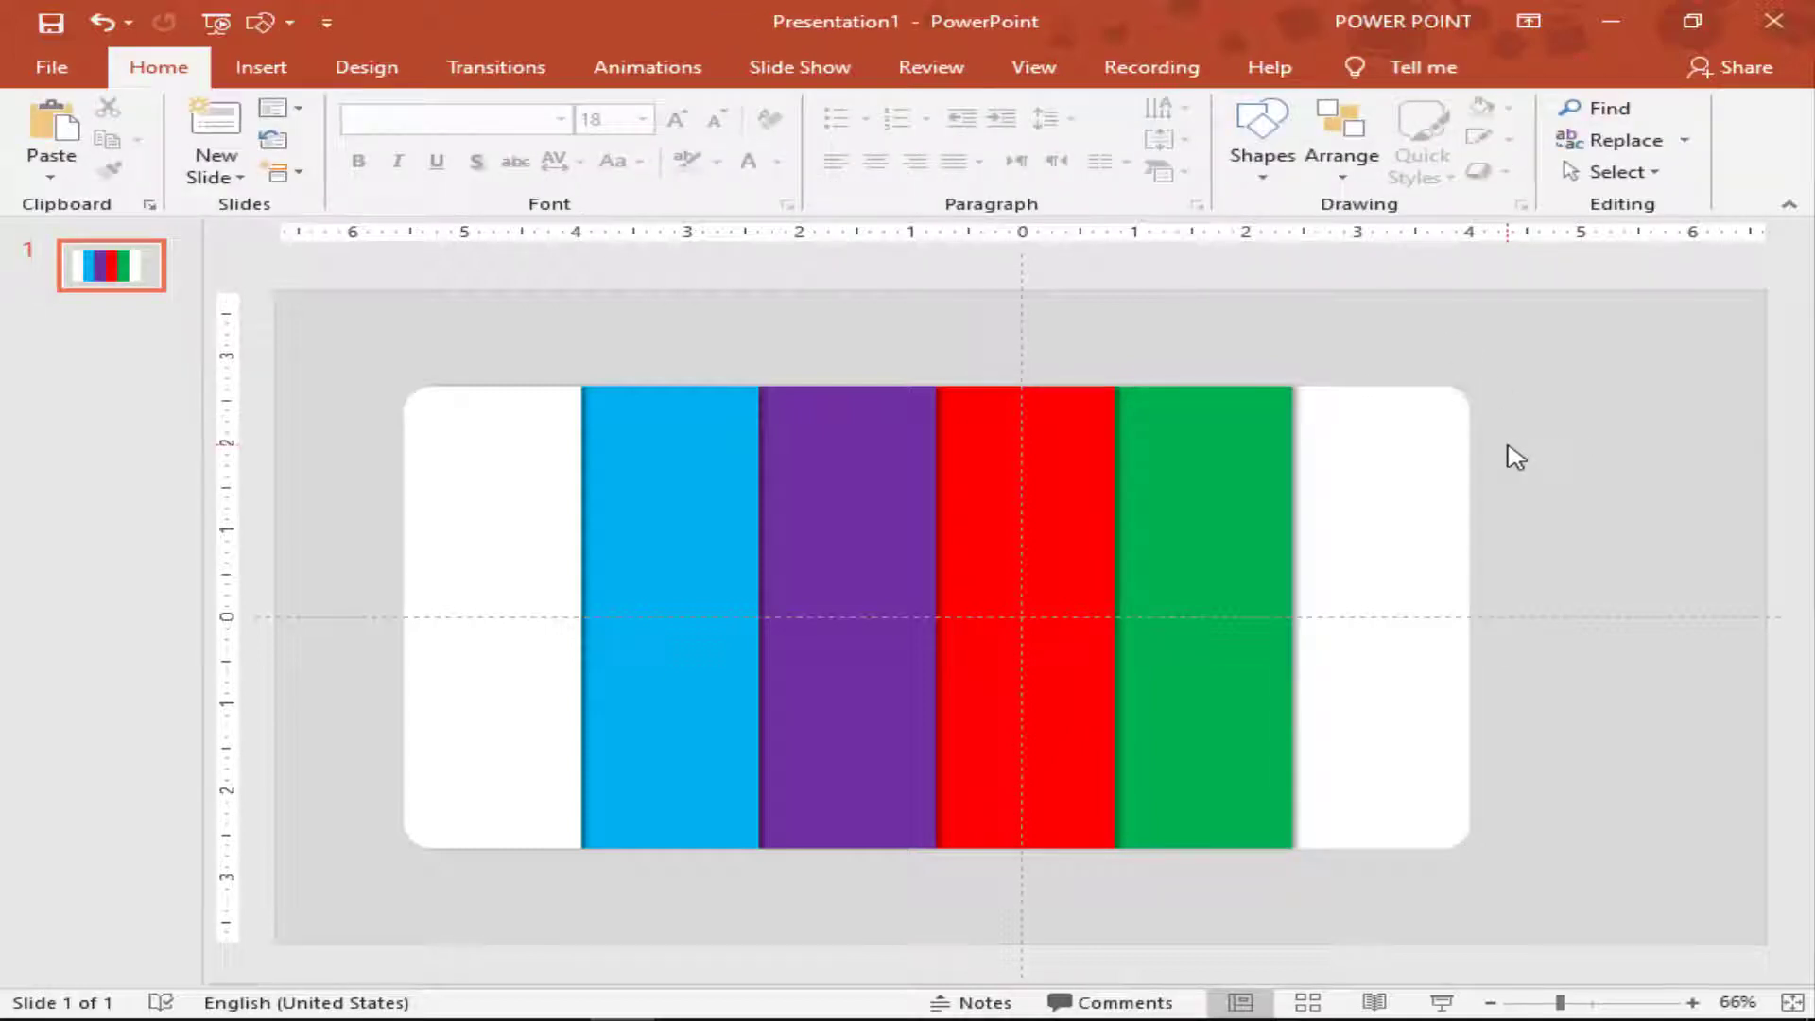
Add a blank second slide, then fill the right end cap magenta from More Fill Colors.
key("ctrl+m")
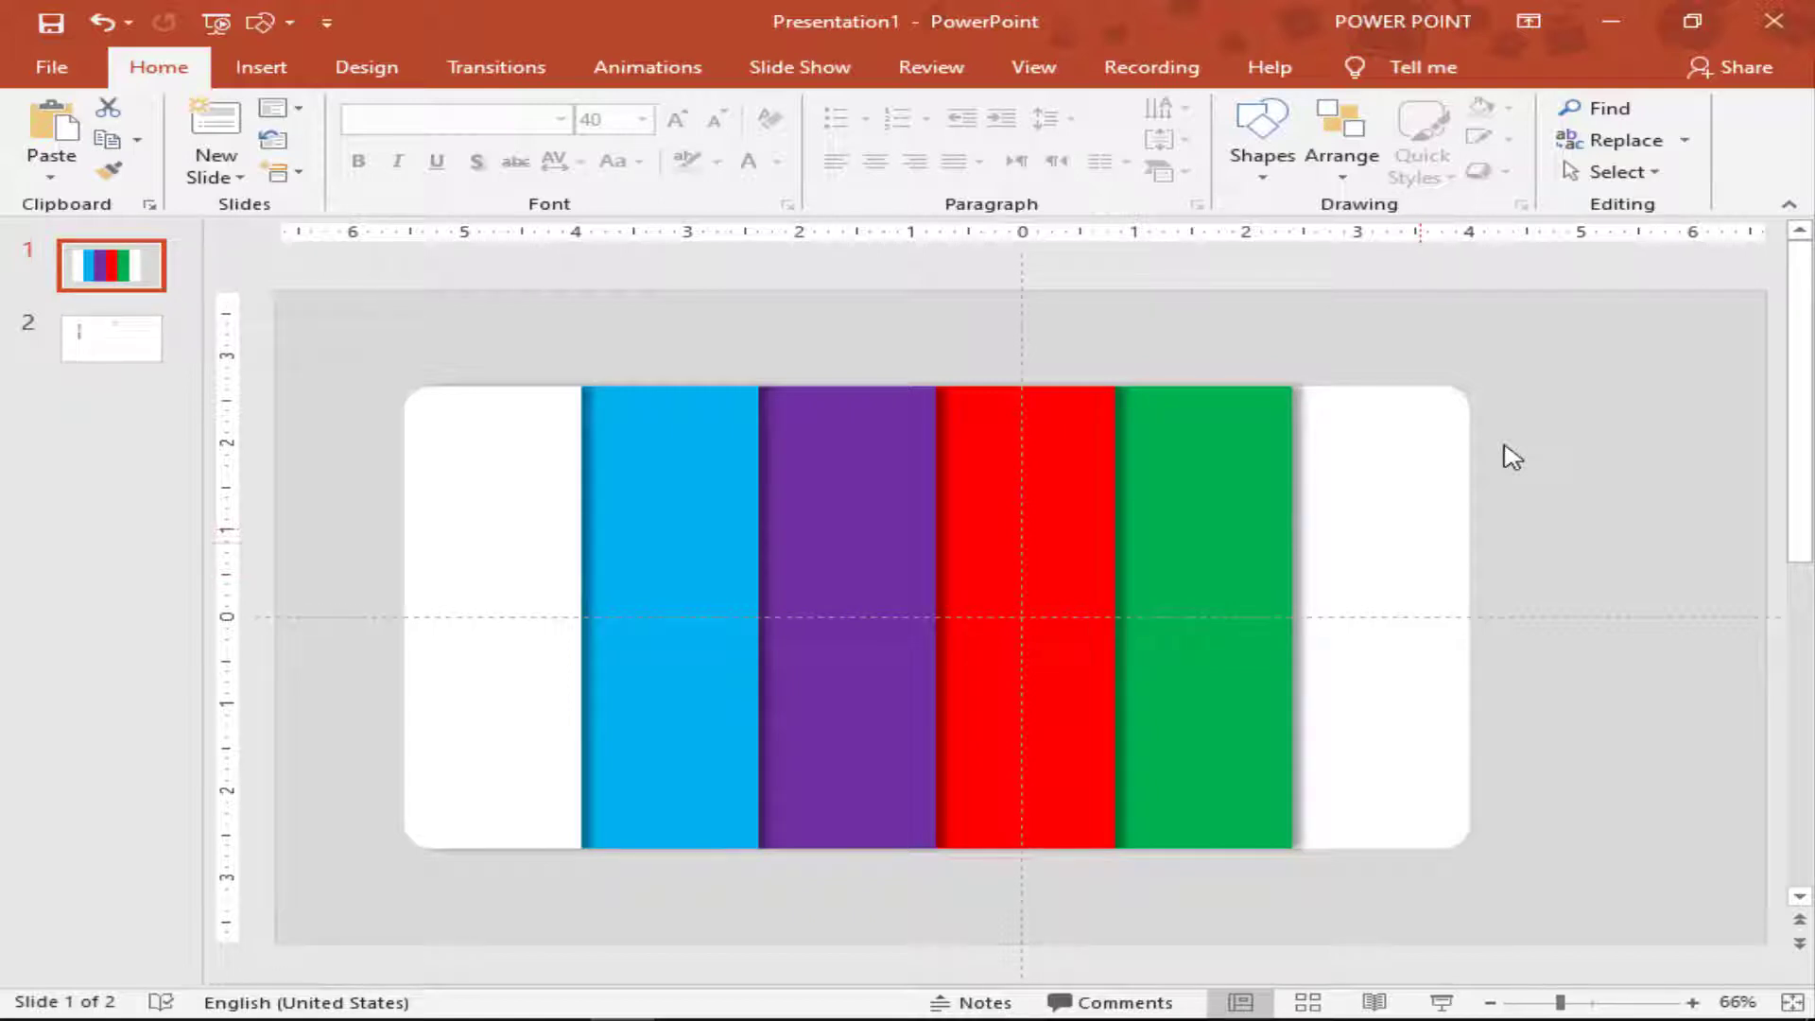
left_click(1400, 572)
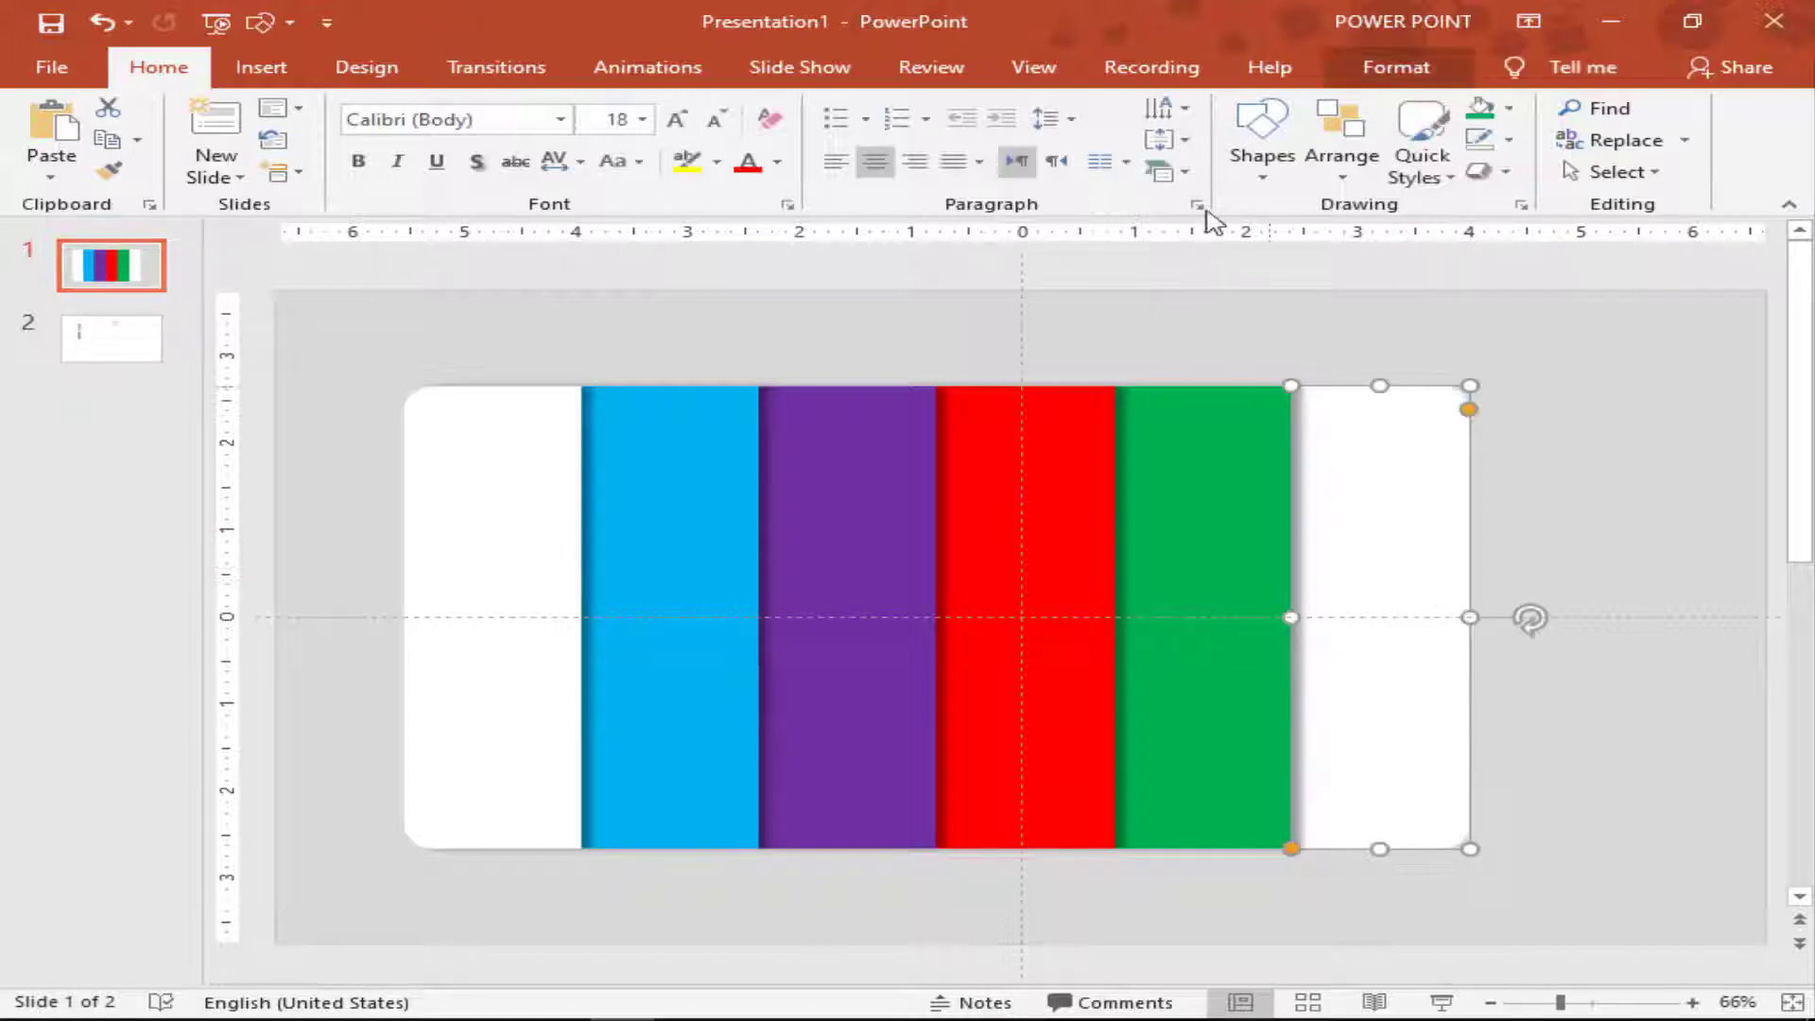
left_click(1509, 107)
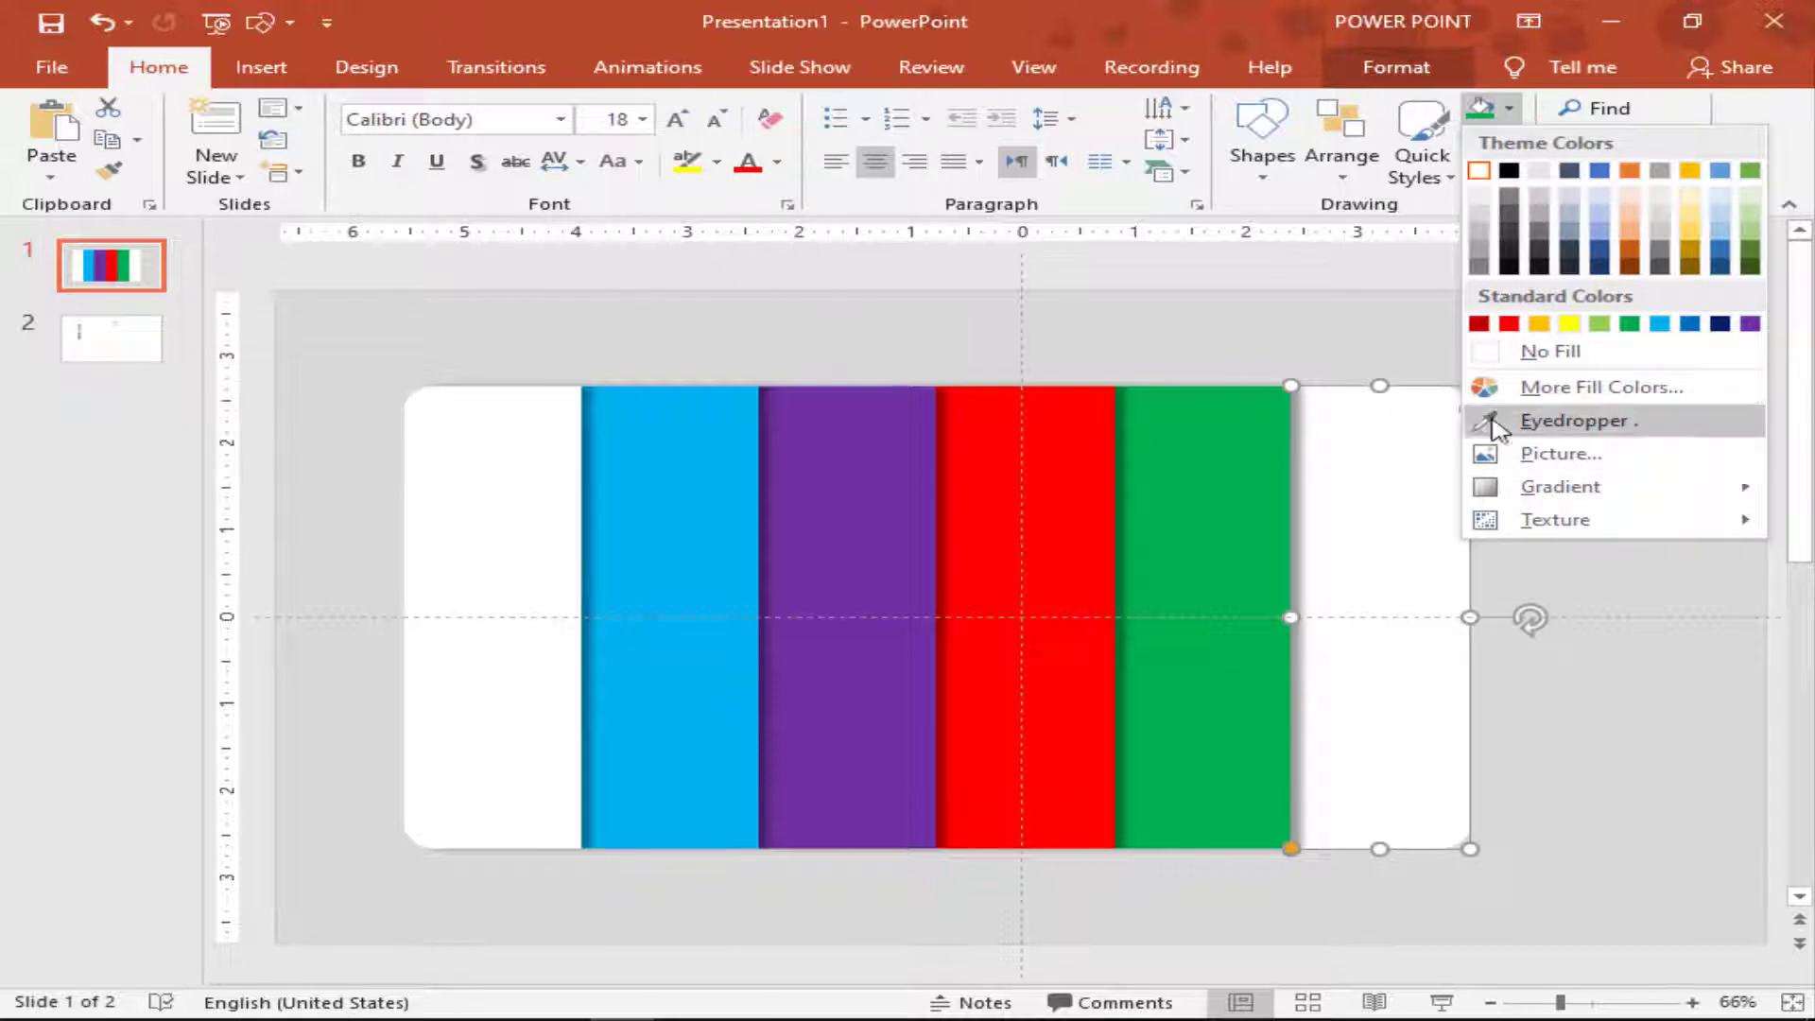
left_click(1527, 387)
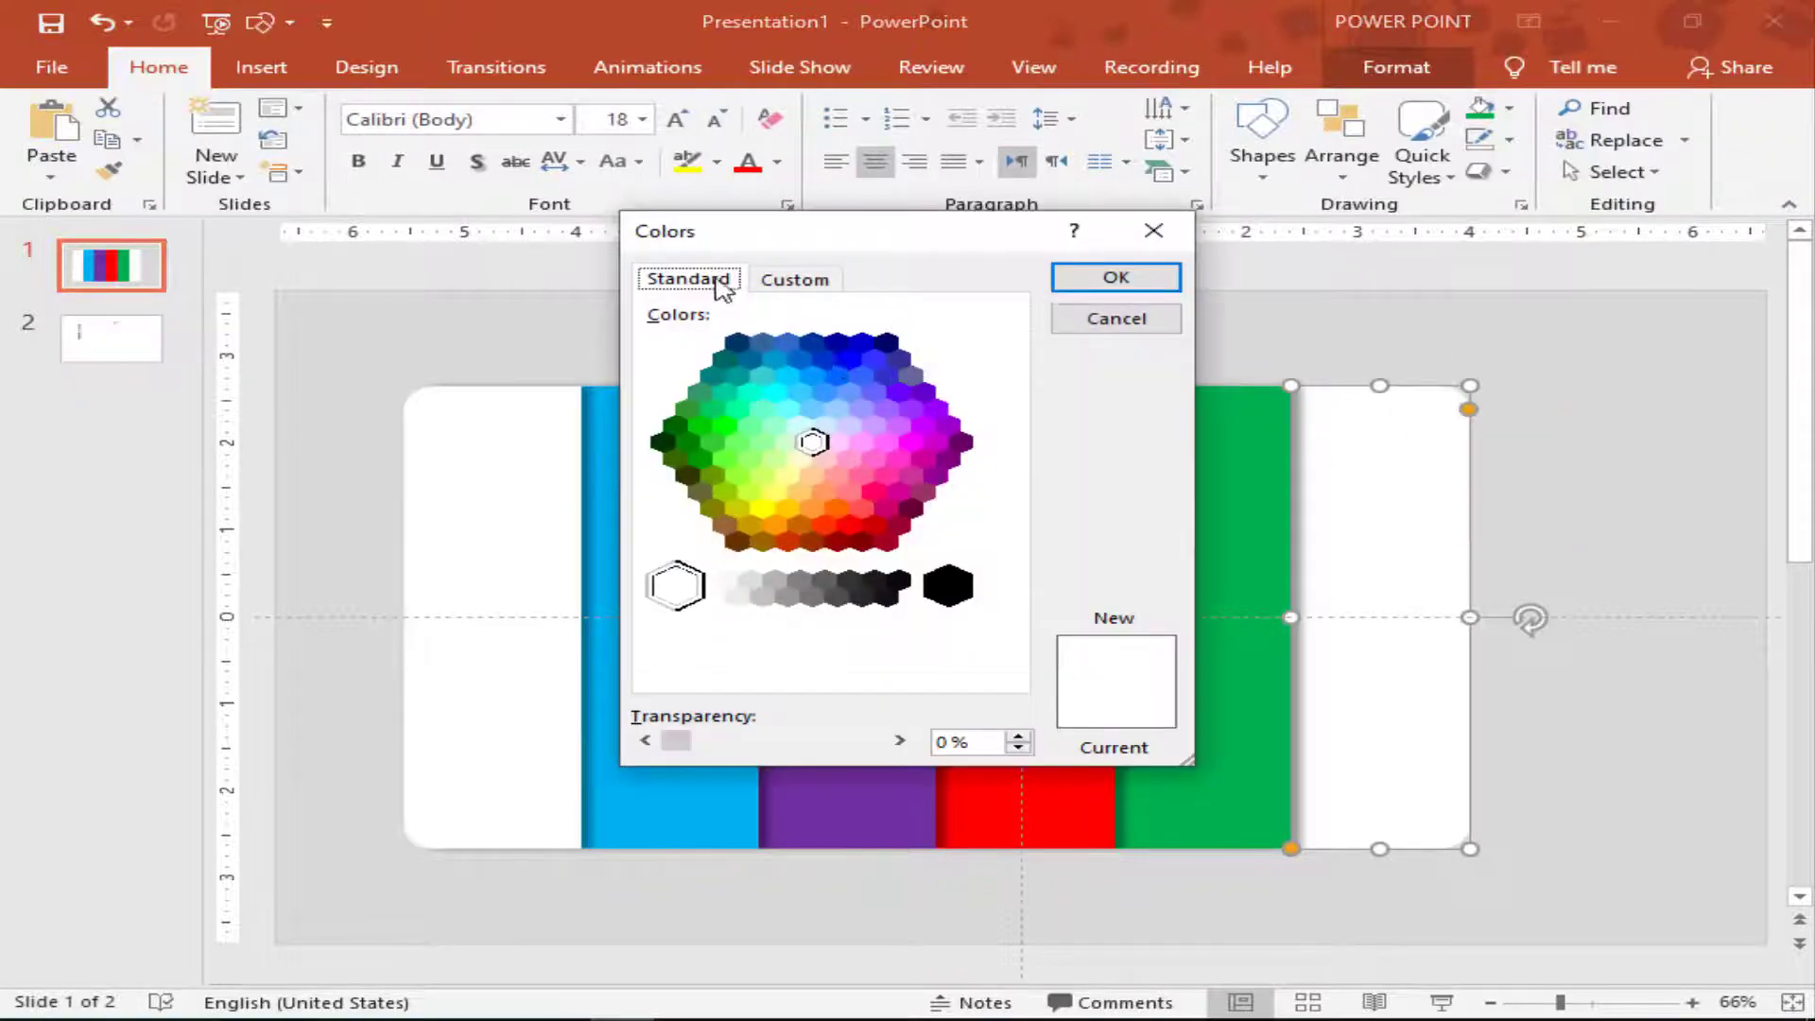
left_click(887, 442)
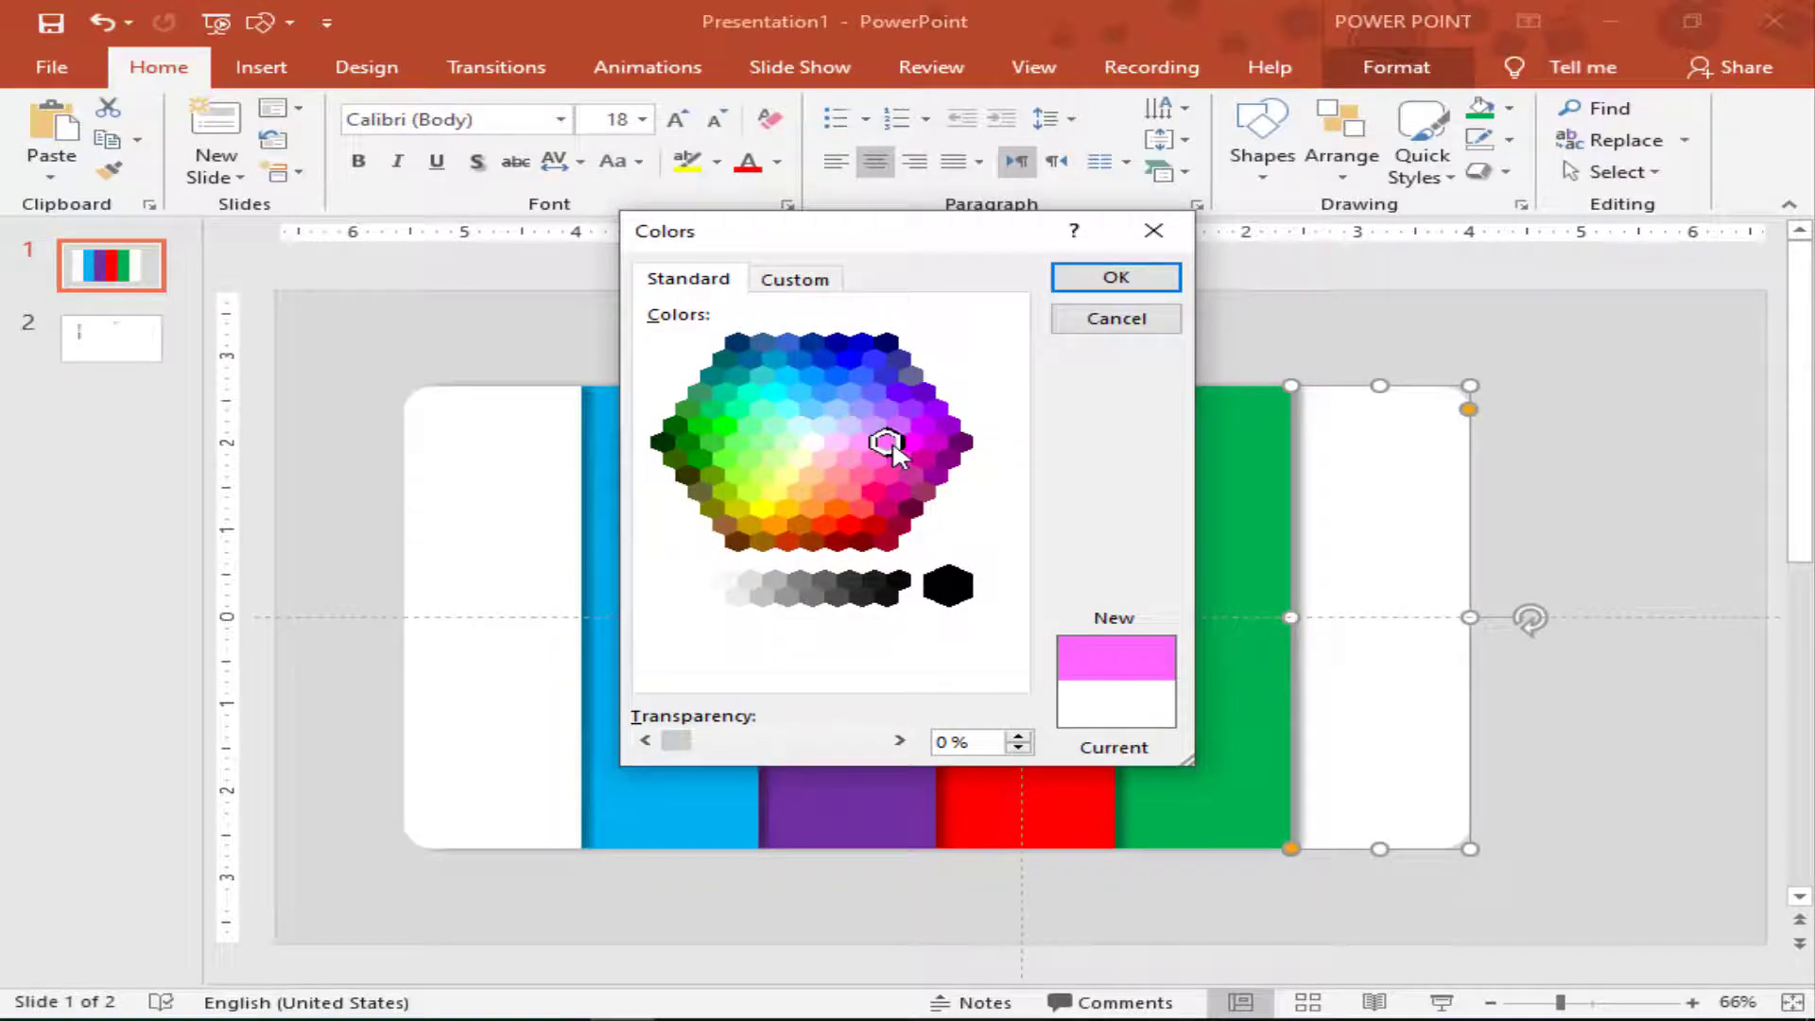
key("Return")
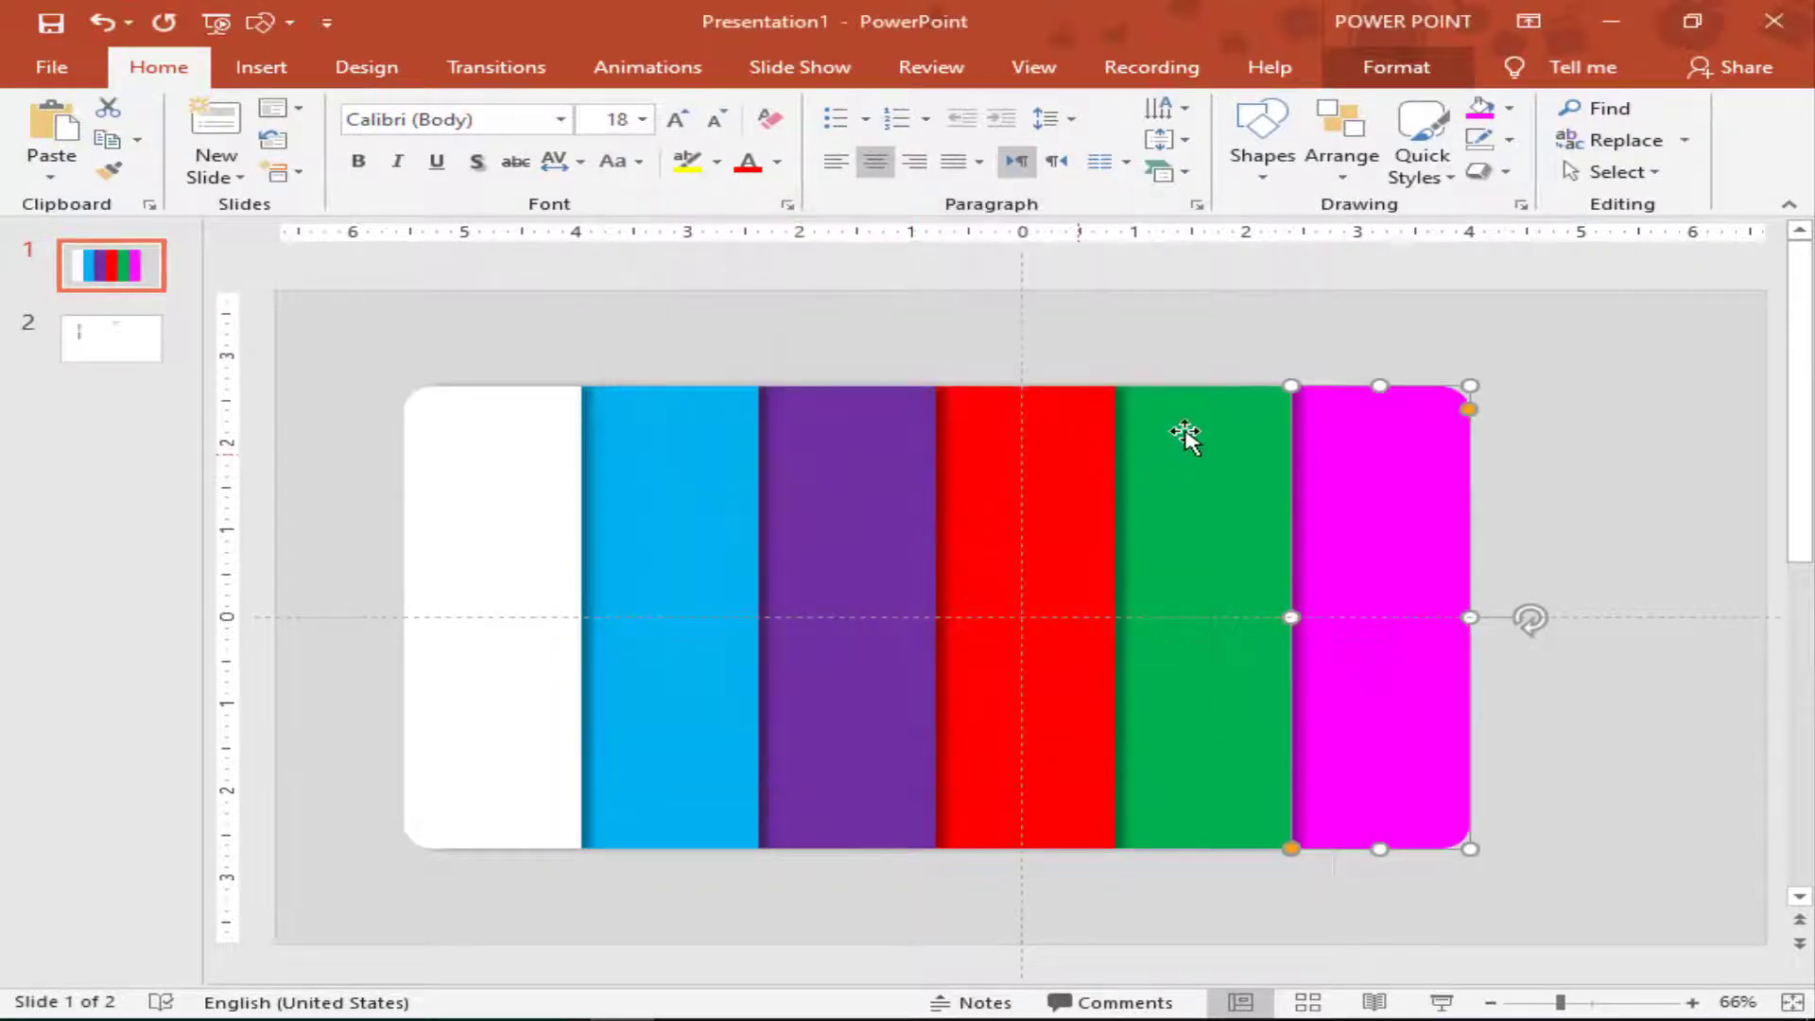
left_click(1569, 369)
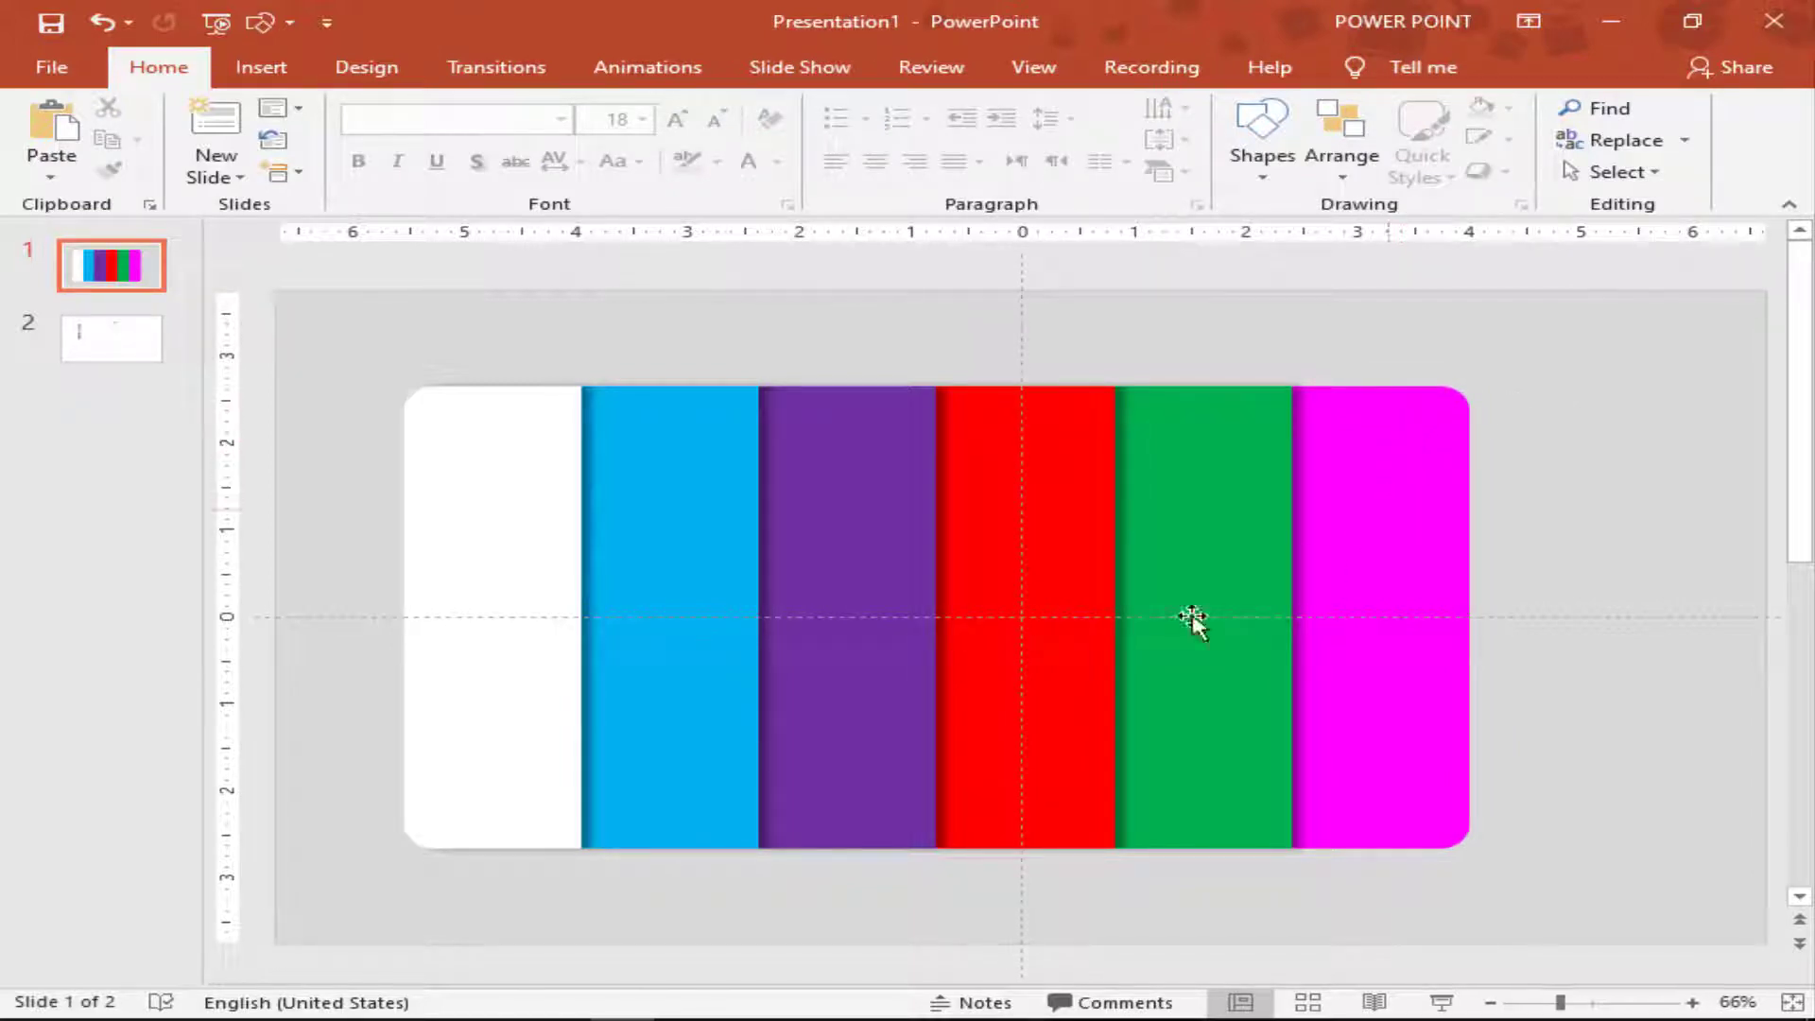
left_click(1264, 180)
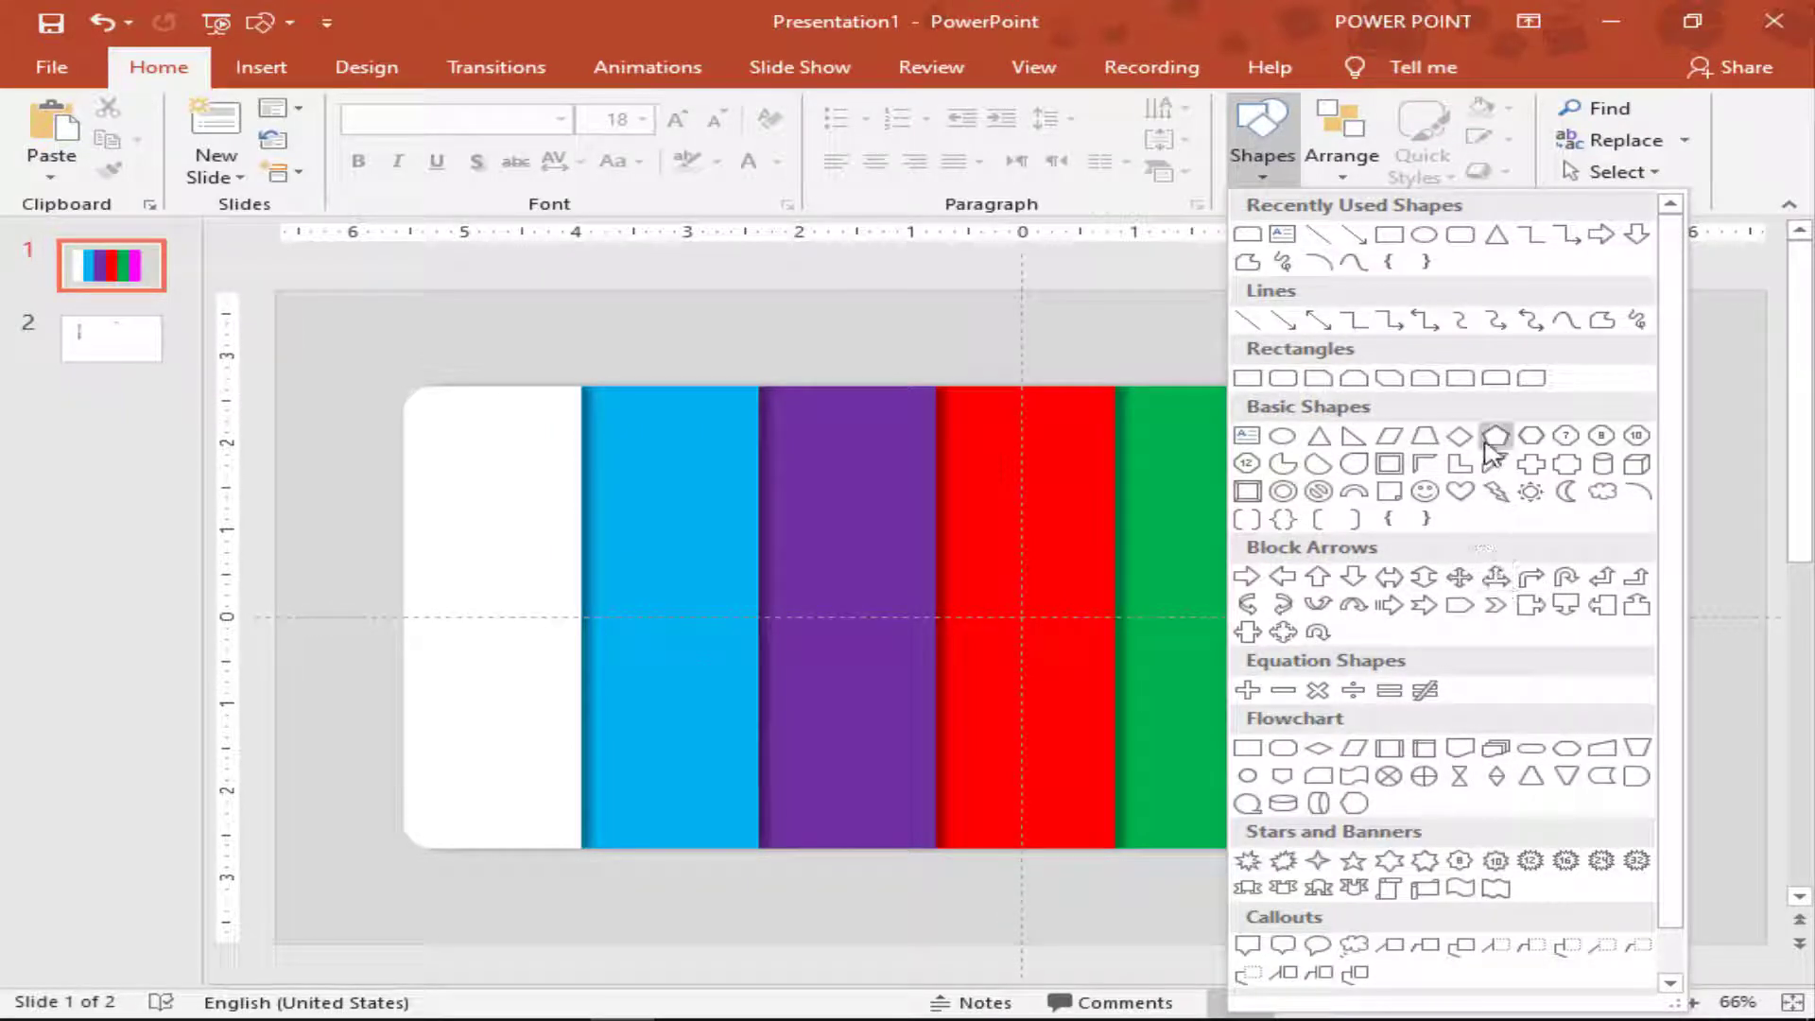
Draw a right block arrow 1.16" by 7.57" across the bars' bottom into the magenta cap.
left_click(1248, 577)
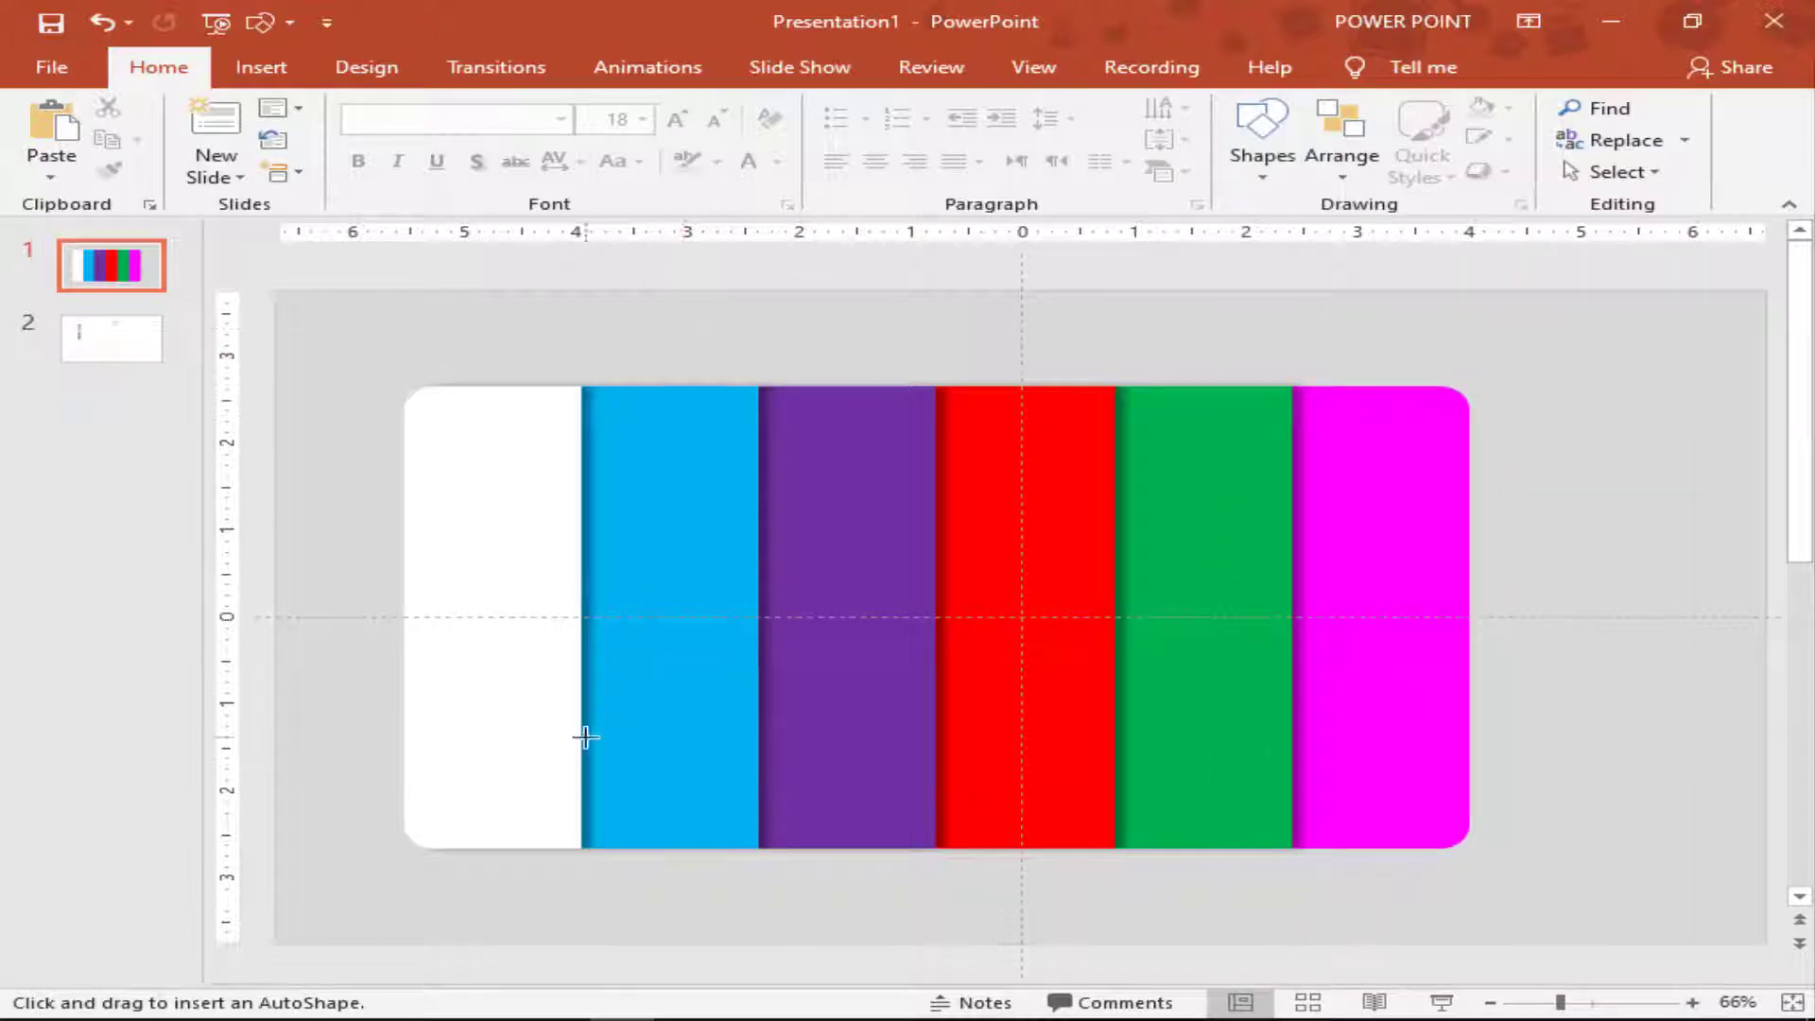
left_click_drag(586, 736, 1378, 810)
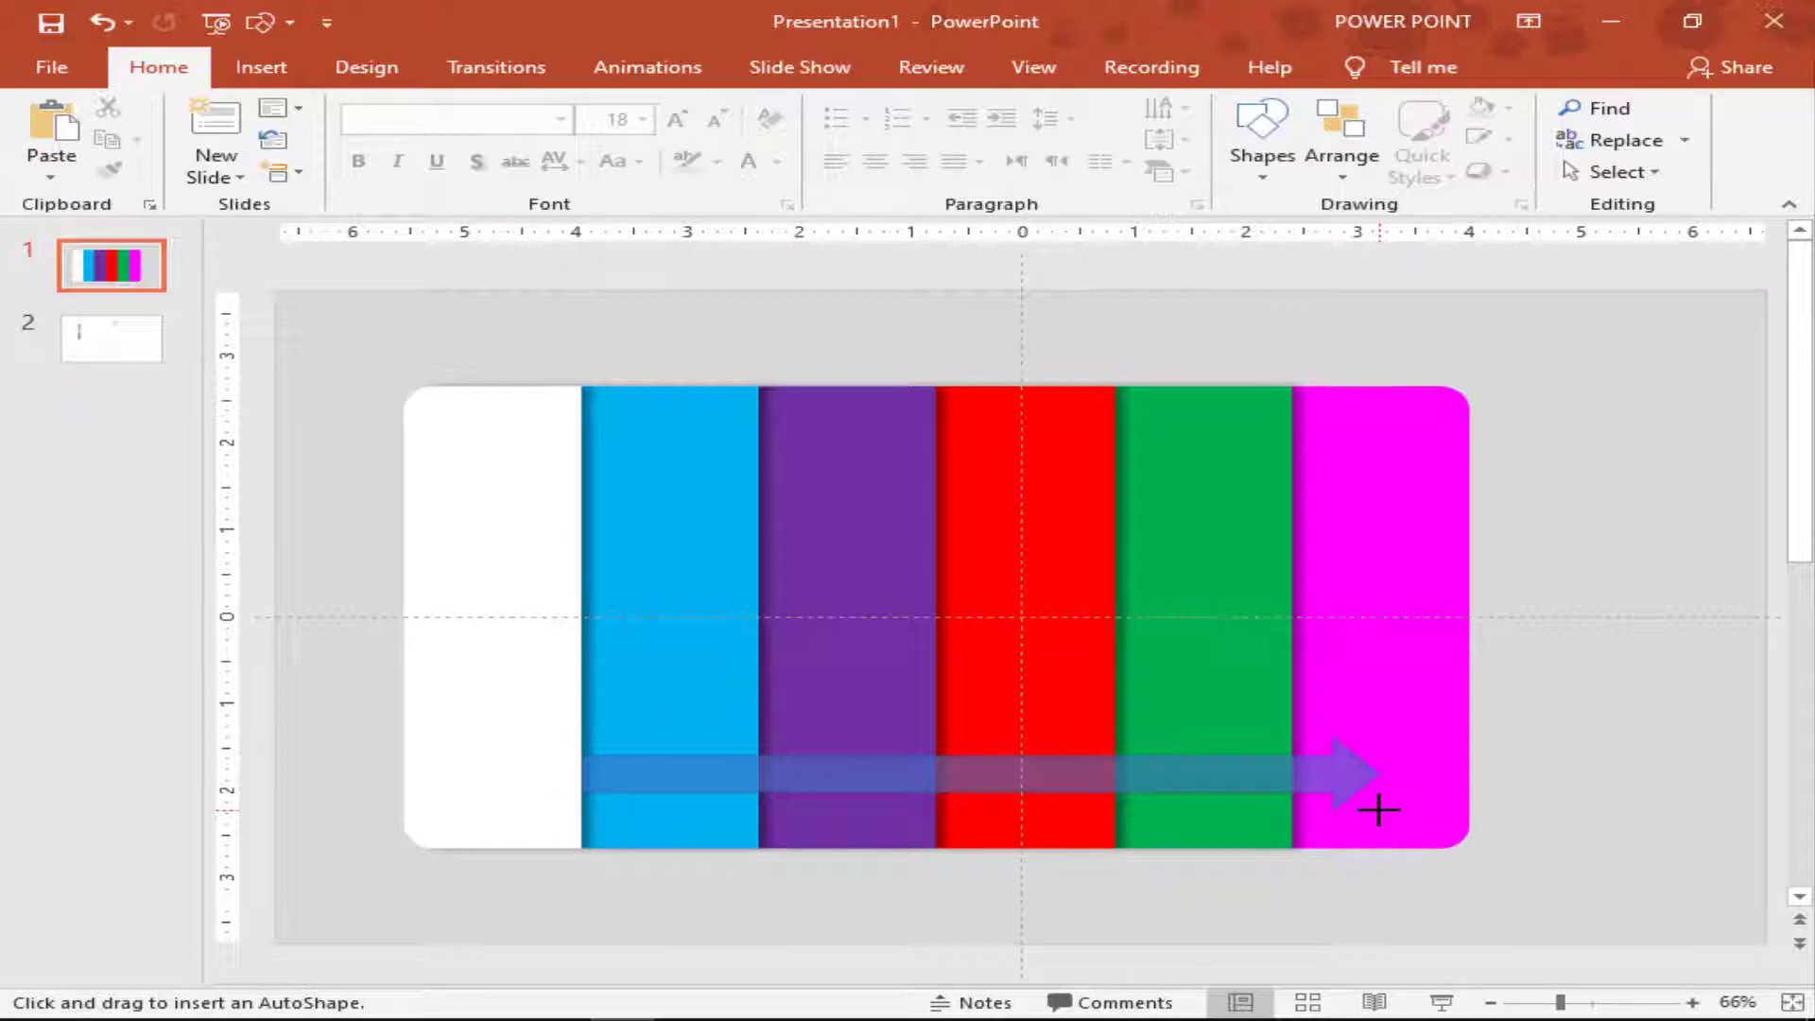
mouse_move(1368, 811)
left_mouse_down()
mouse_move(1365, 837)
mouse_move(1382, 837)
left_mouse_up()
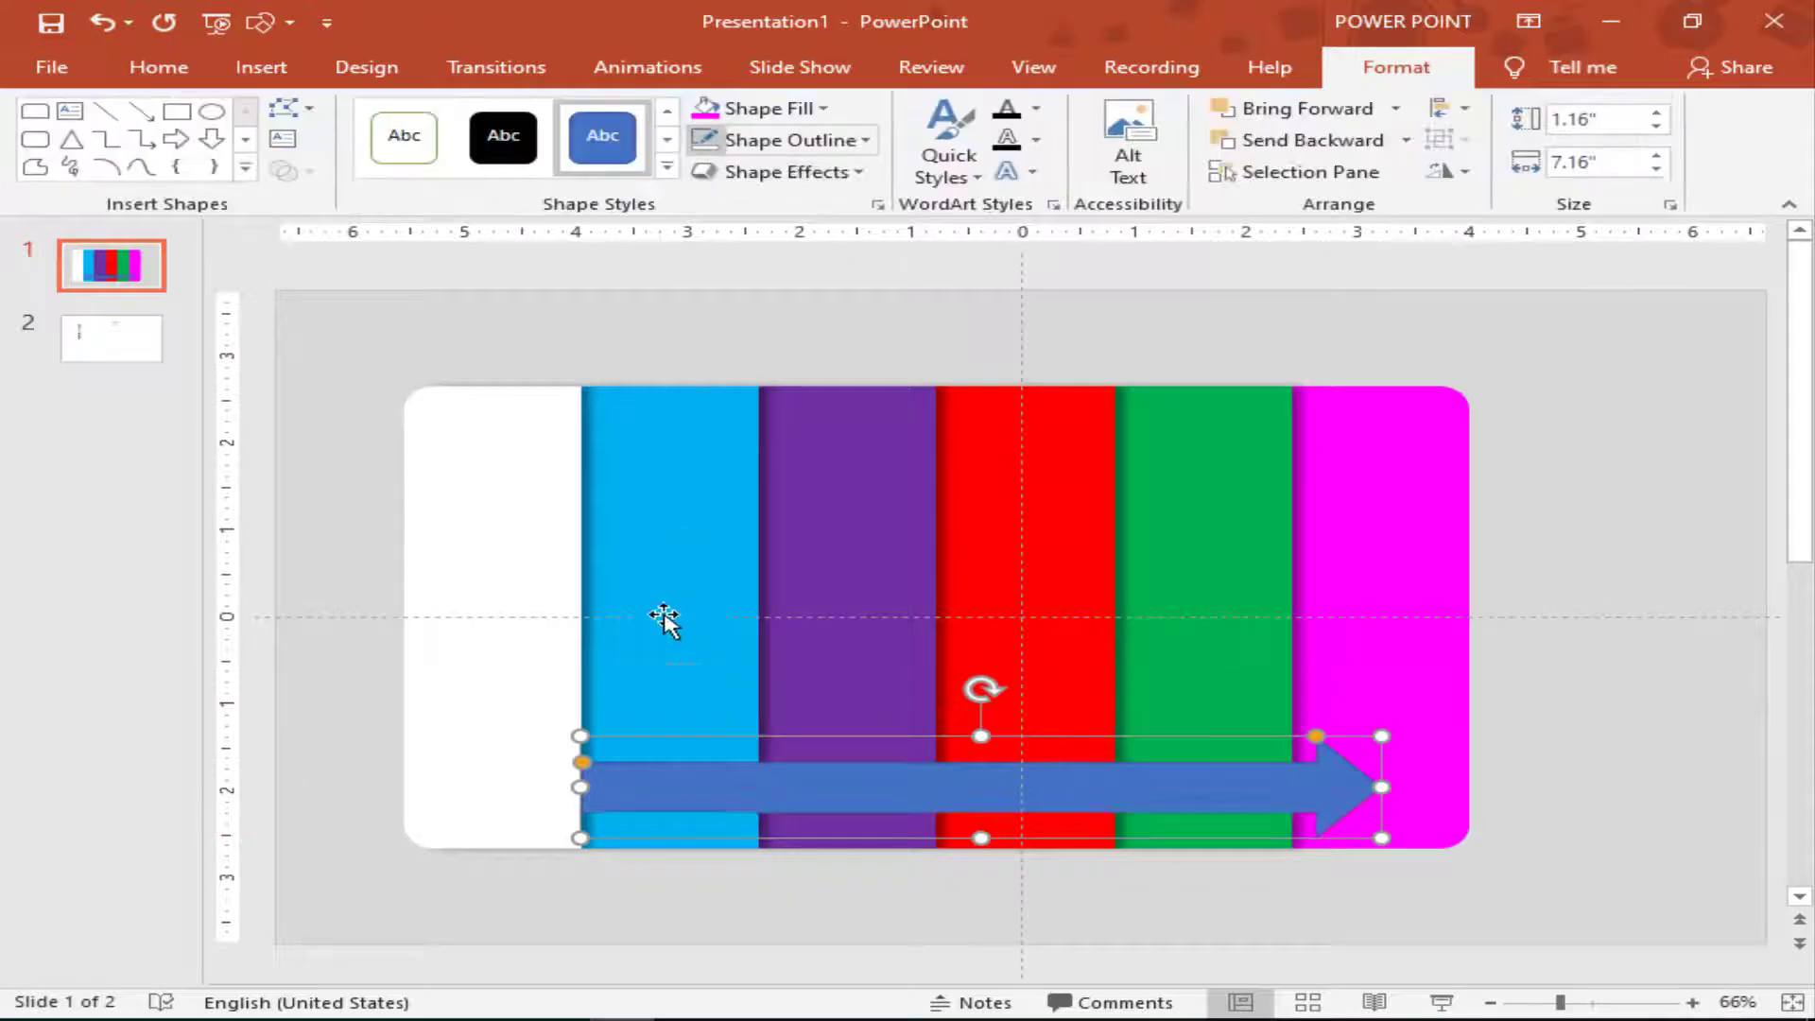
left_click_drag(580, 787, 583, 757)
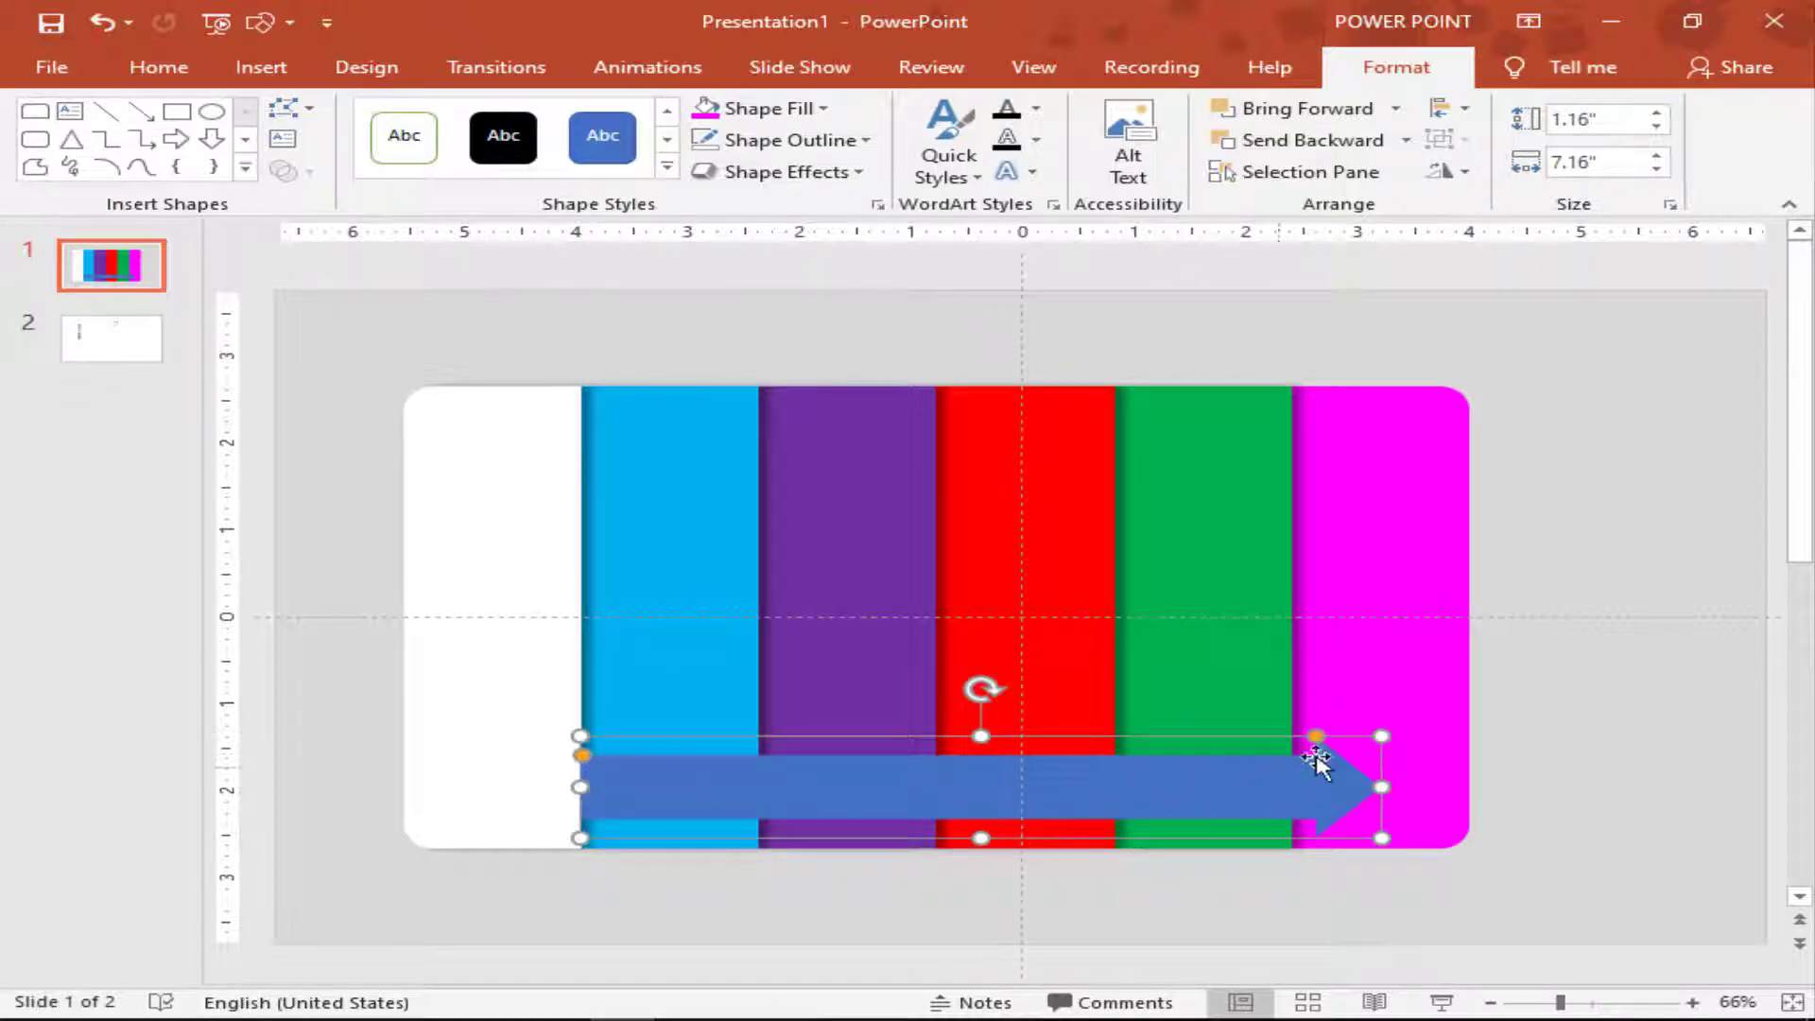
left_click_drag(1320, 744, 1309, 747)
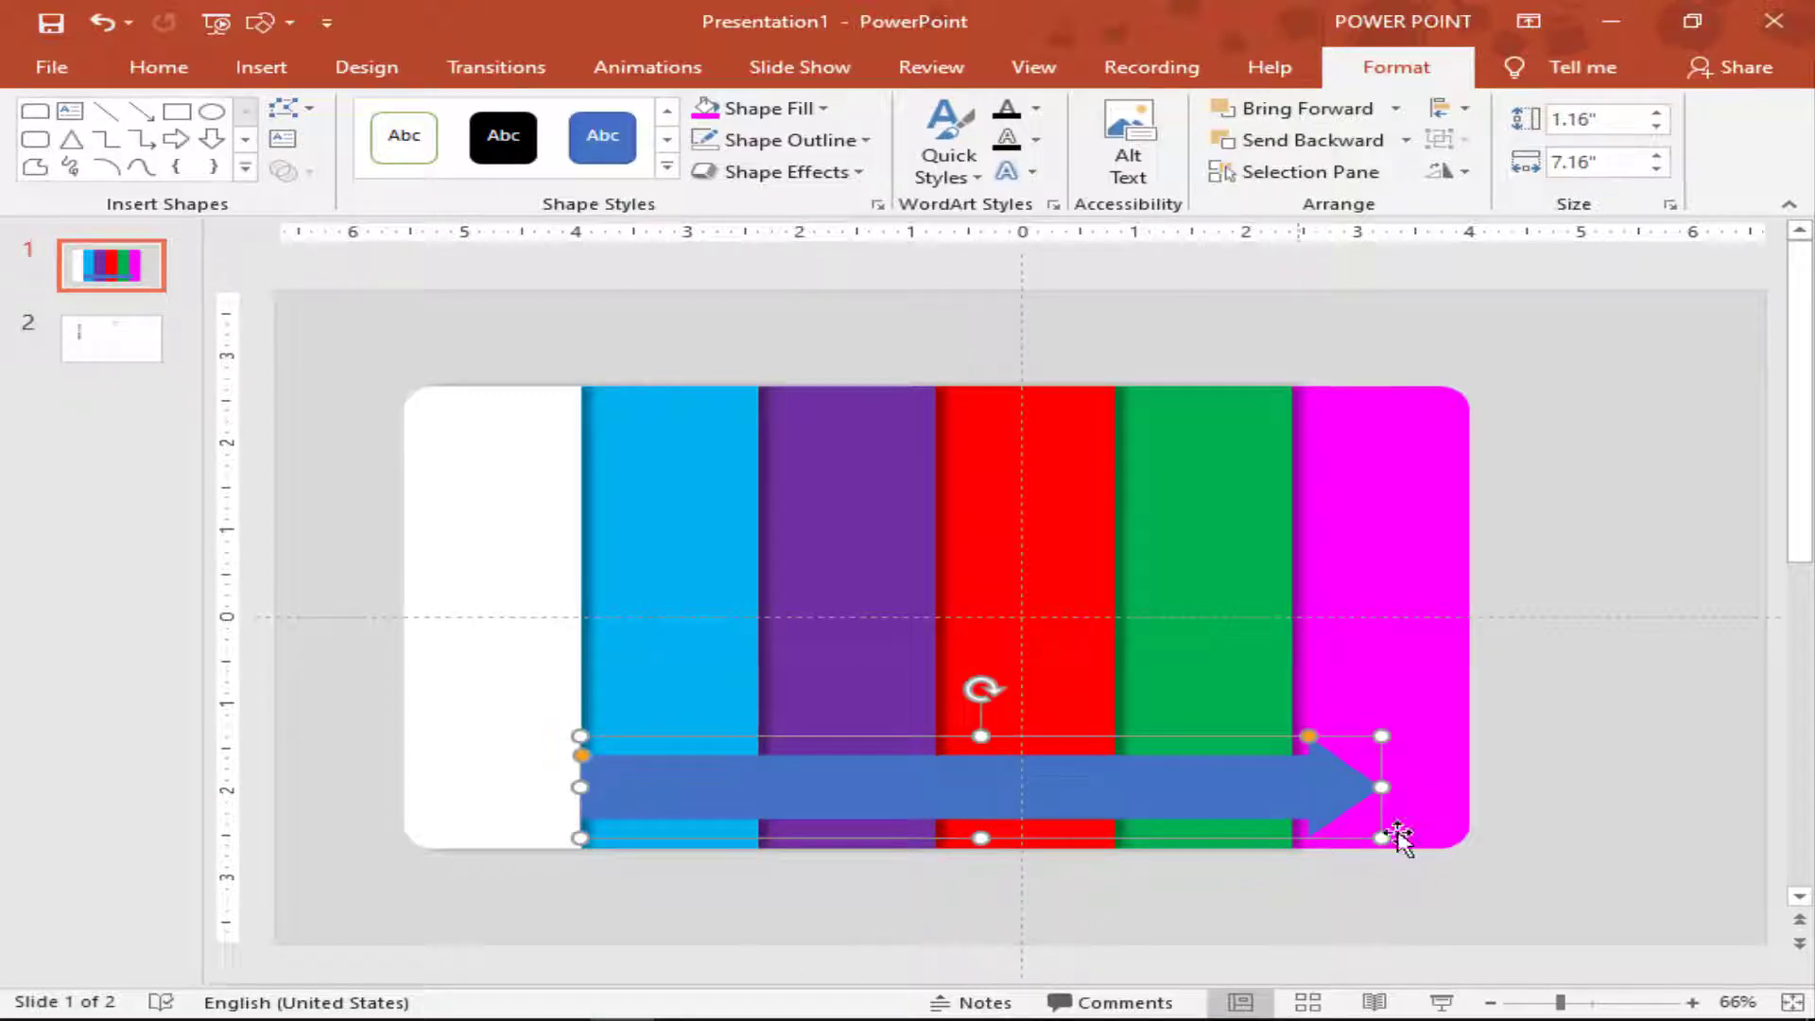
mouse_move(1380, 786)
left_mouse_down()
mouse_move(1428, 785)
mouse_move(1336, 738)
left_mouse_up()
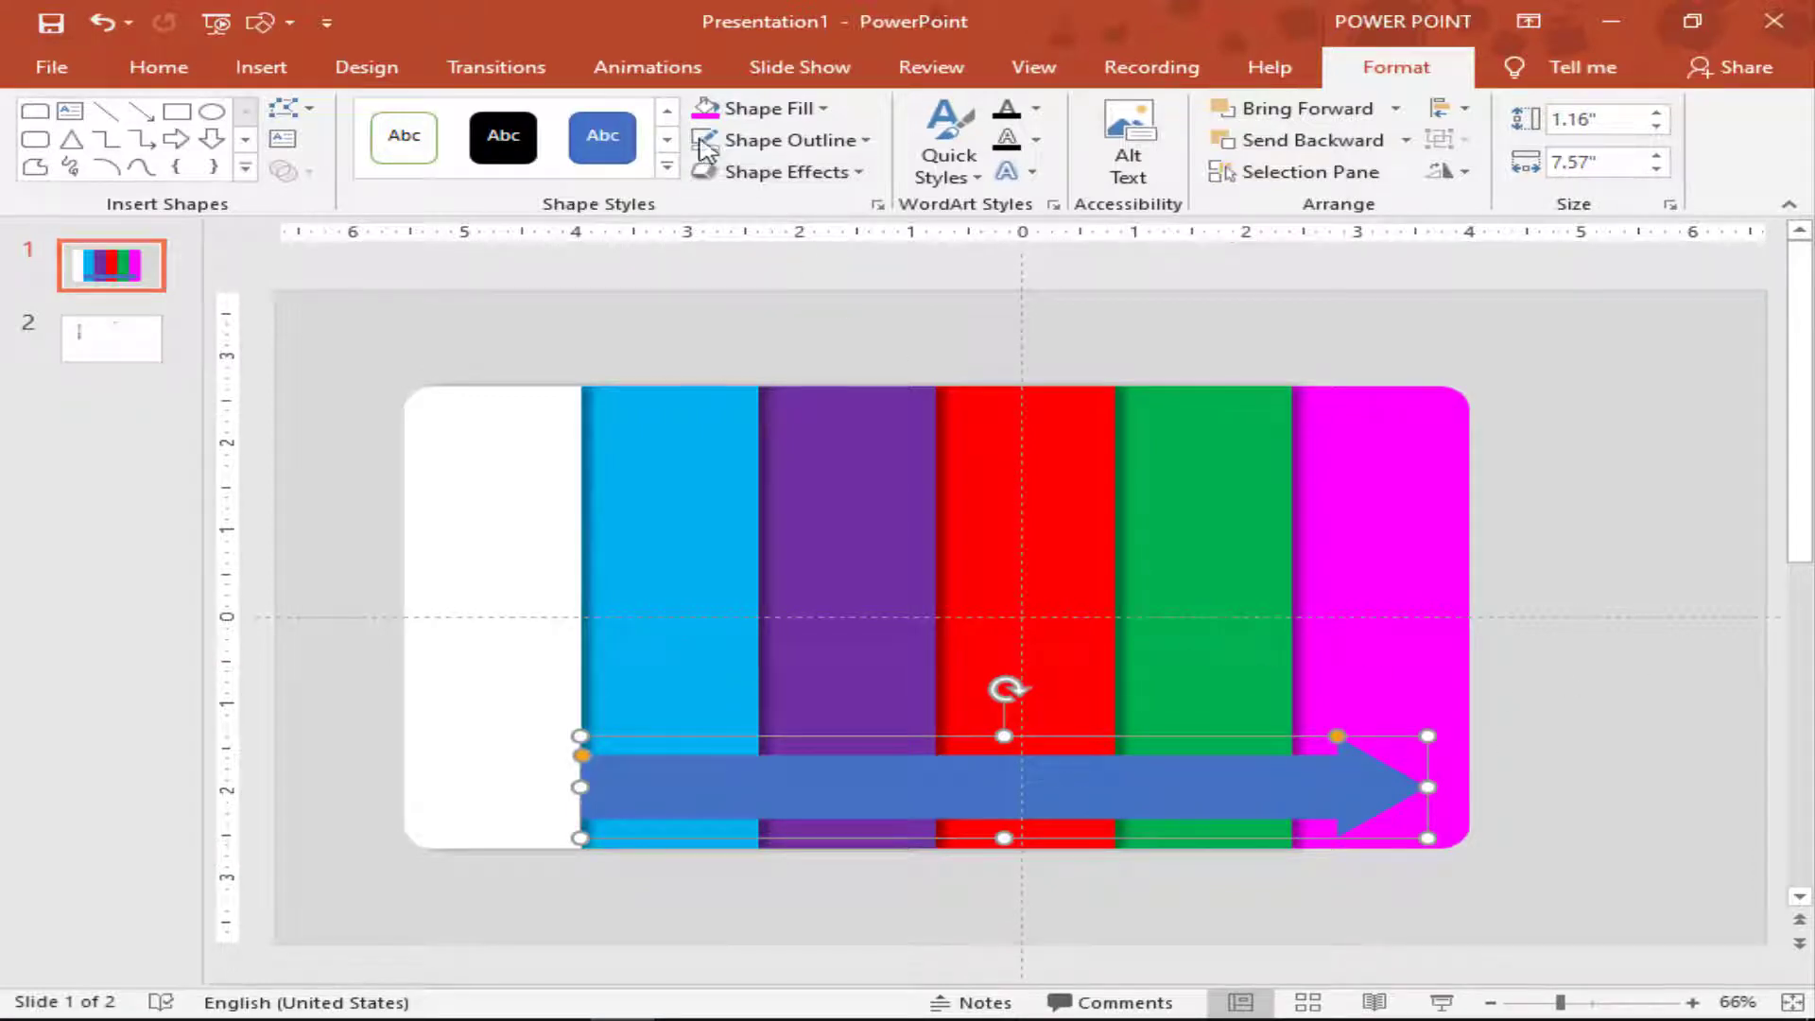
Fill the arrow with white.
left_click(772, 111)
left_click(715, 169)
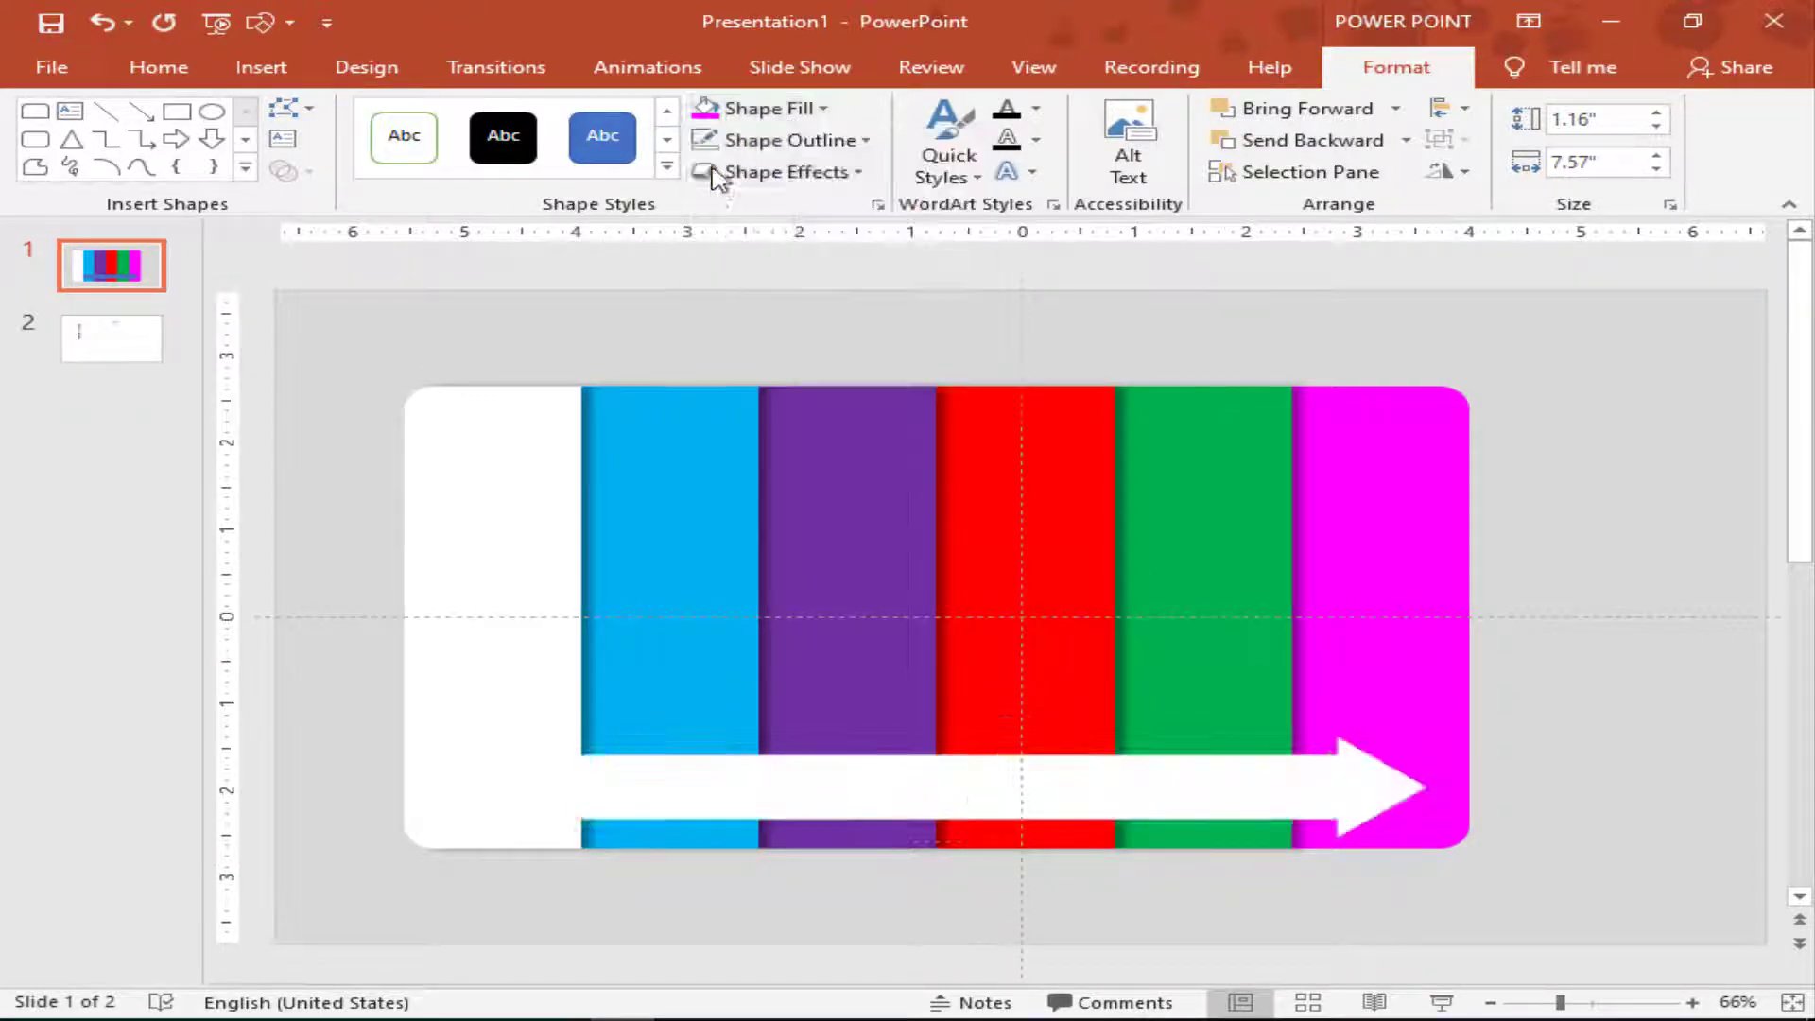
left_click(1194, 321)
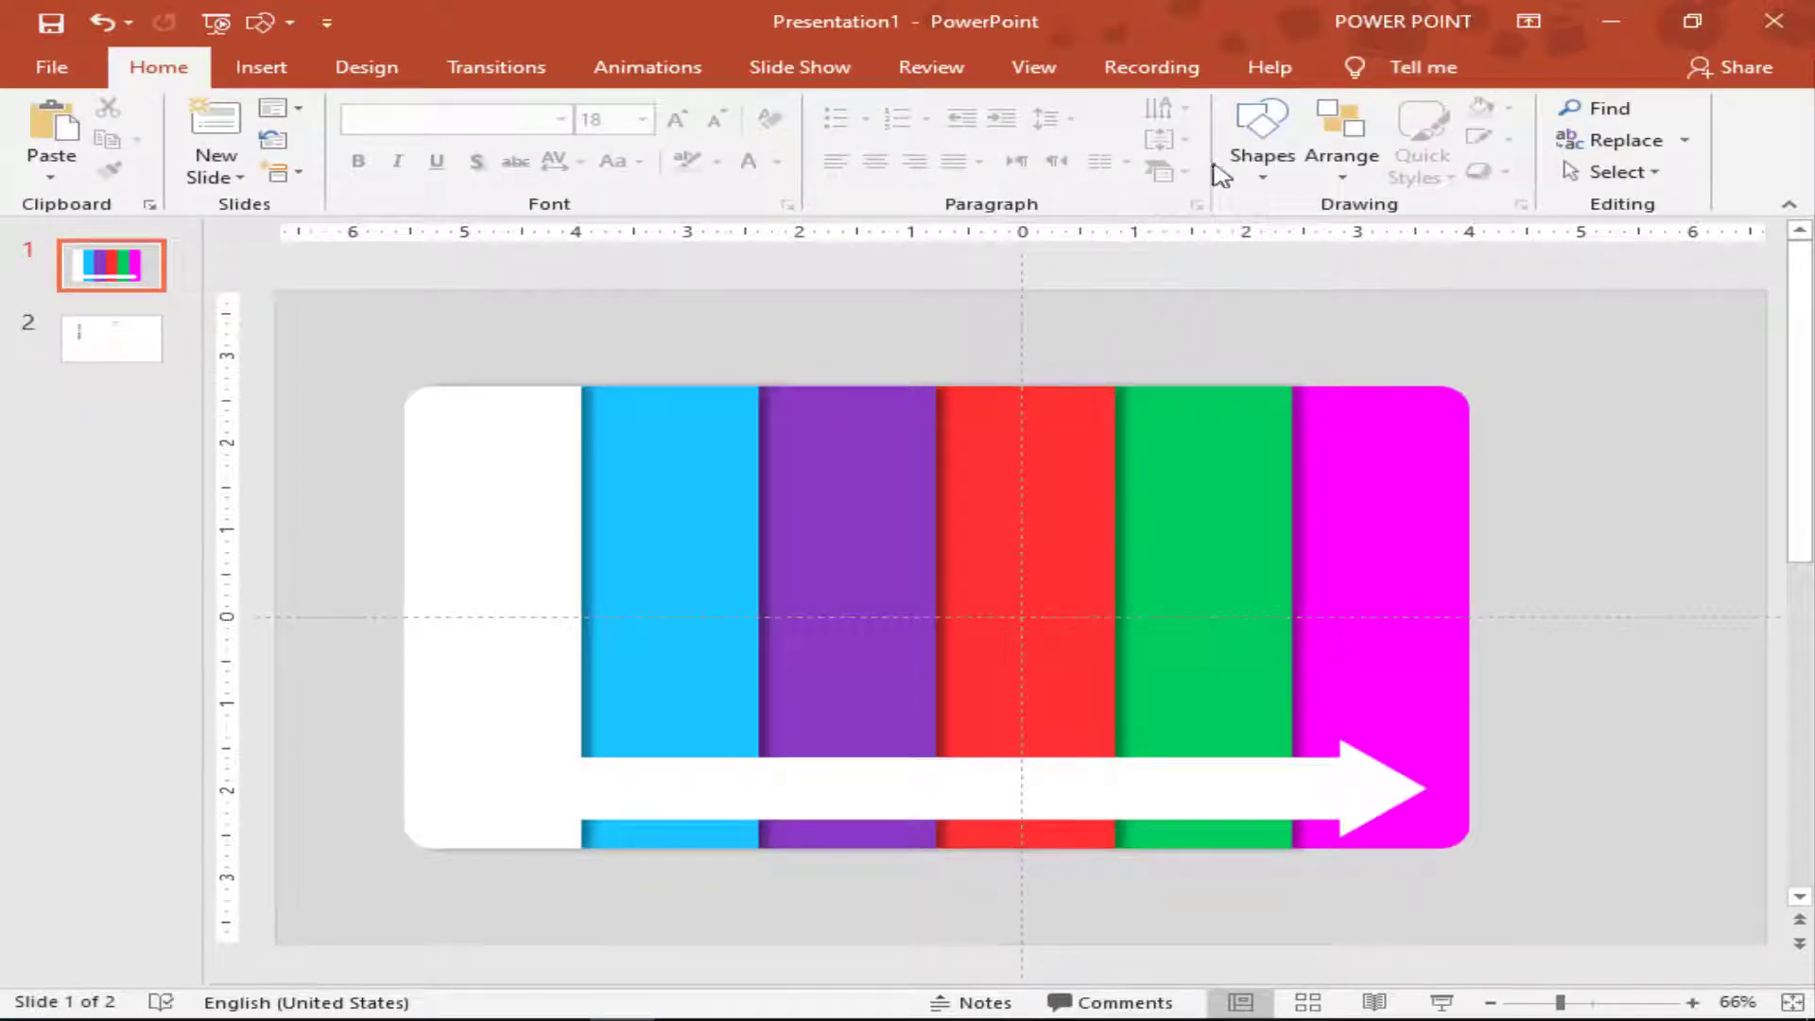
Draw a text box above the bars near the green strip and type 01.
left_click(1265, 170)
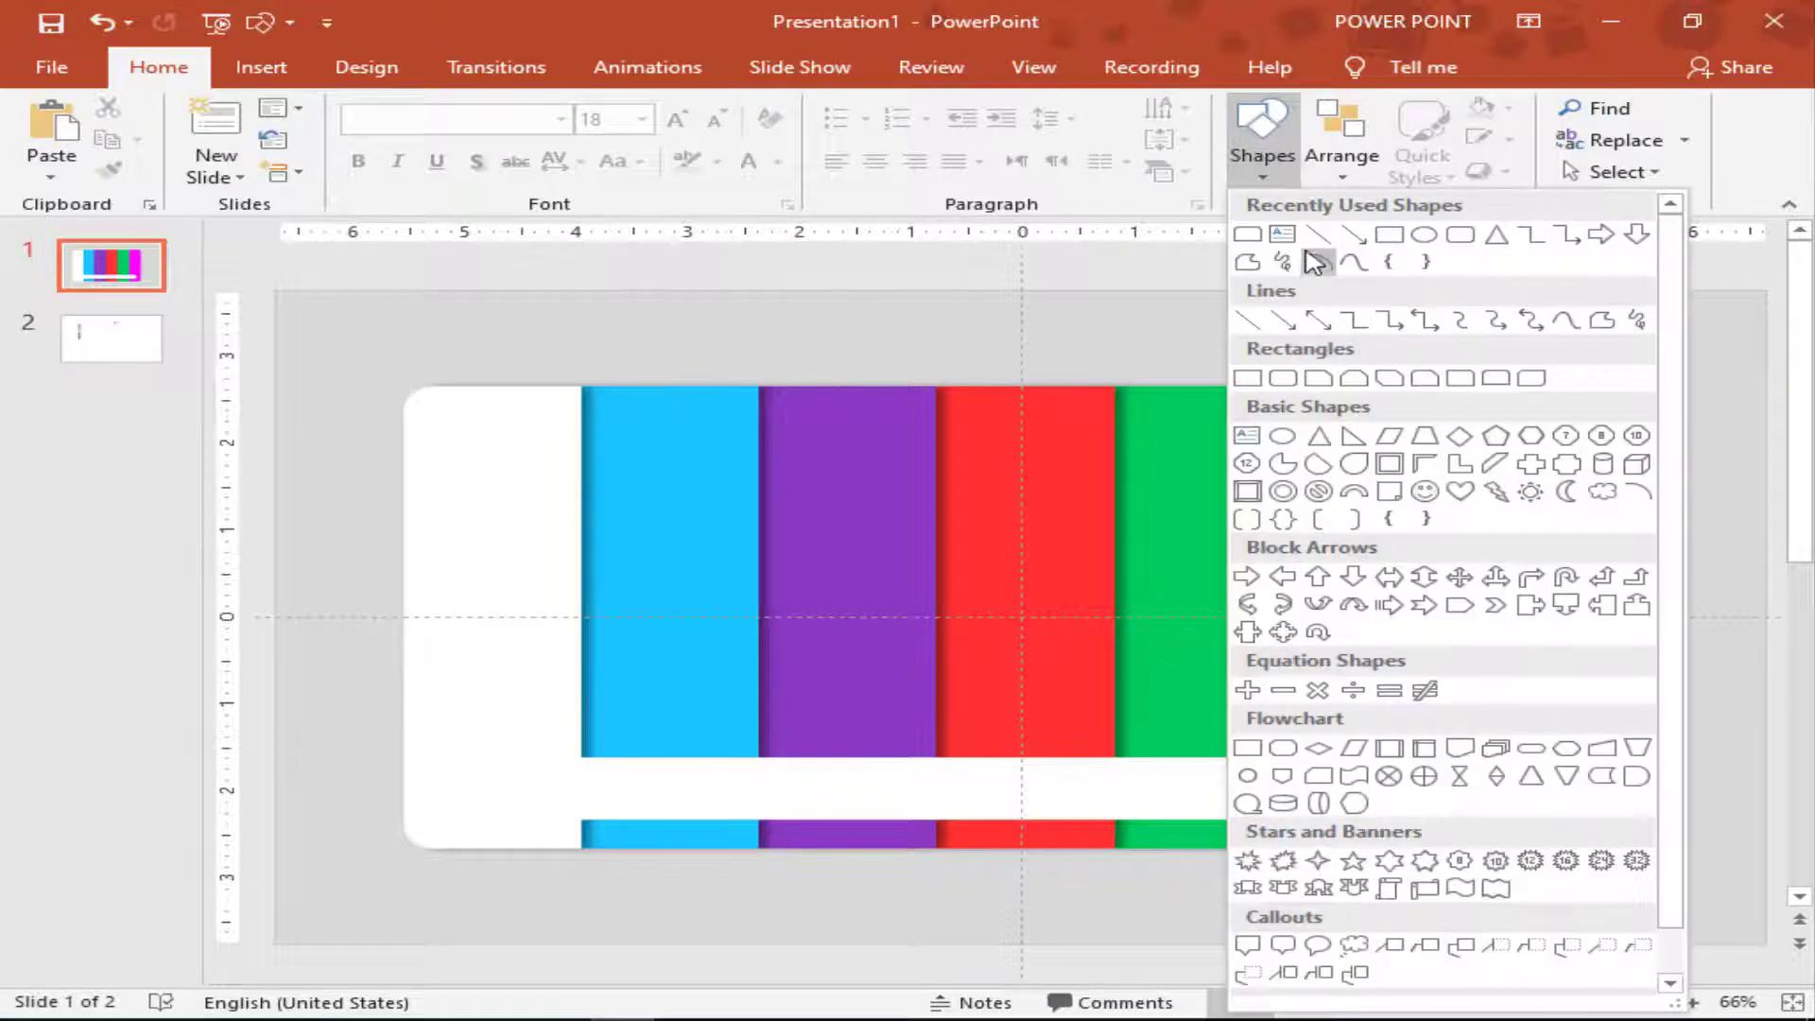
left_click(1248, 377)
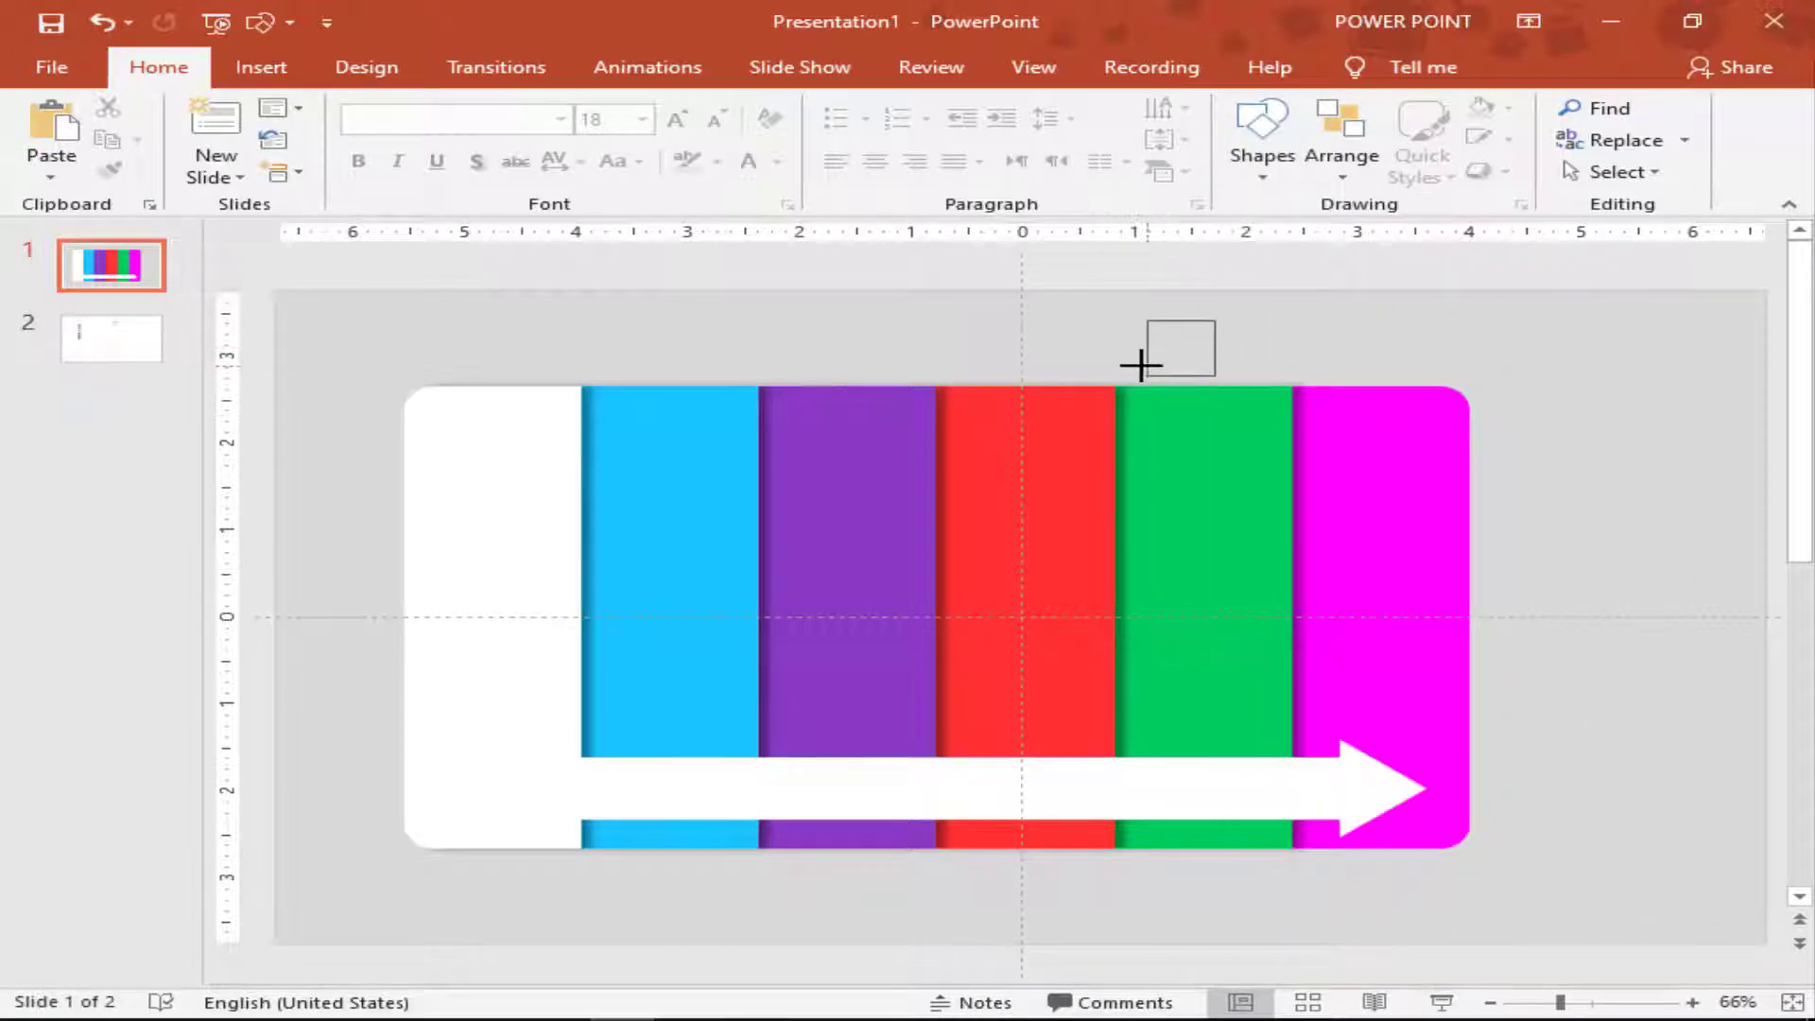
left_click_drag(1128, 371, 1143, 376)
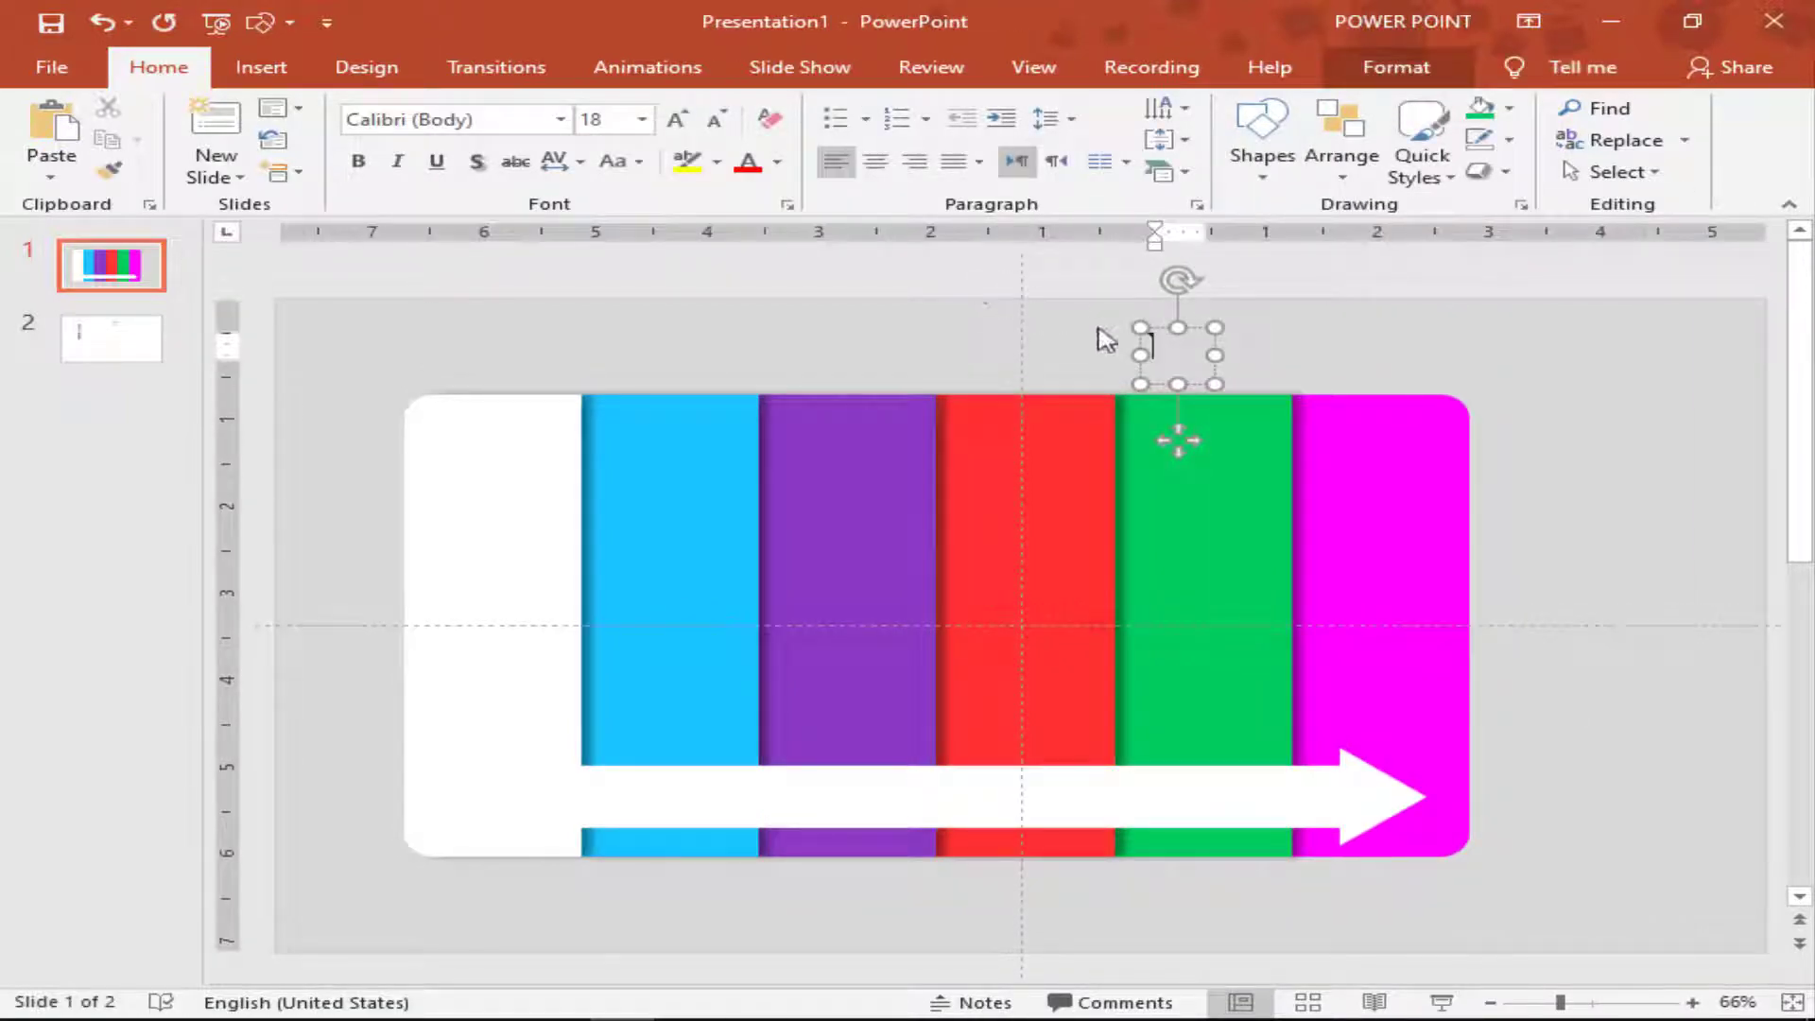
key("alt+shift")
type("01")
Make the 01 text bold at 32 pt and widen its box to one line.
double_click(1175, 345)
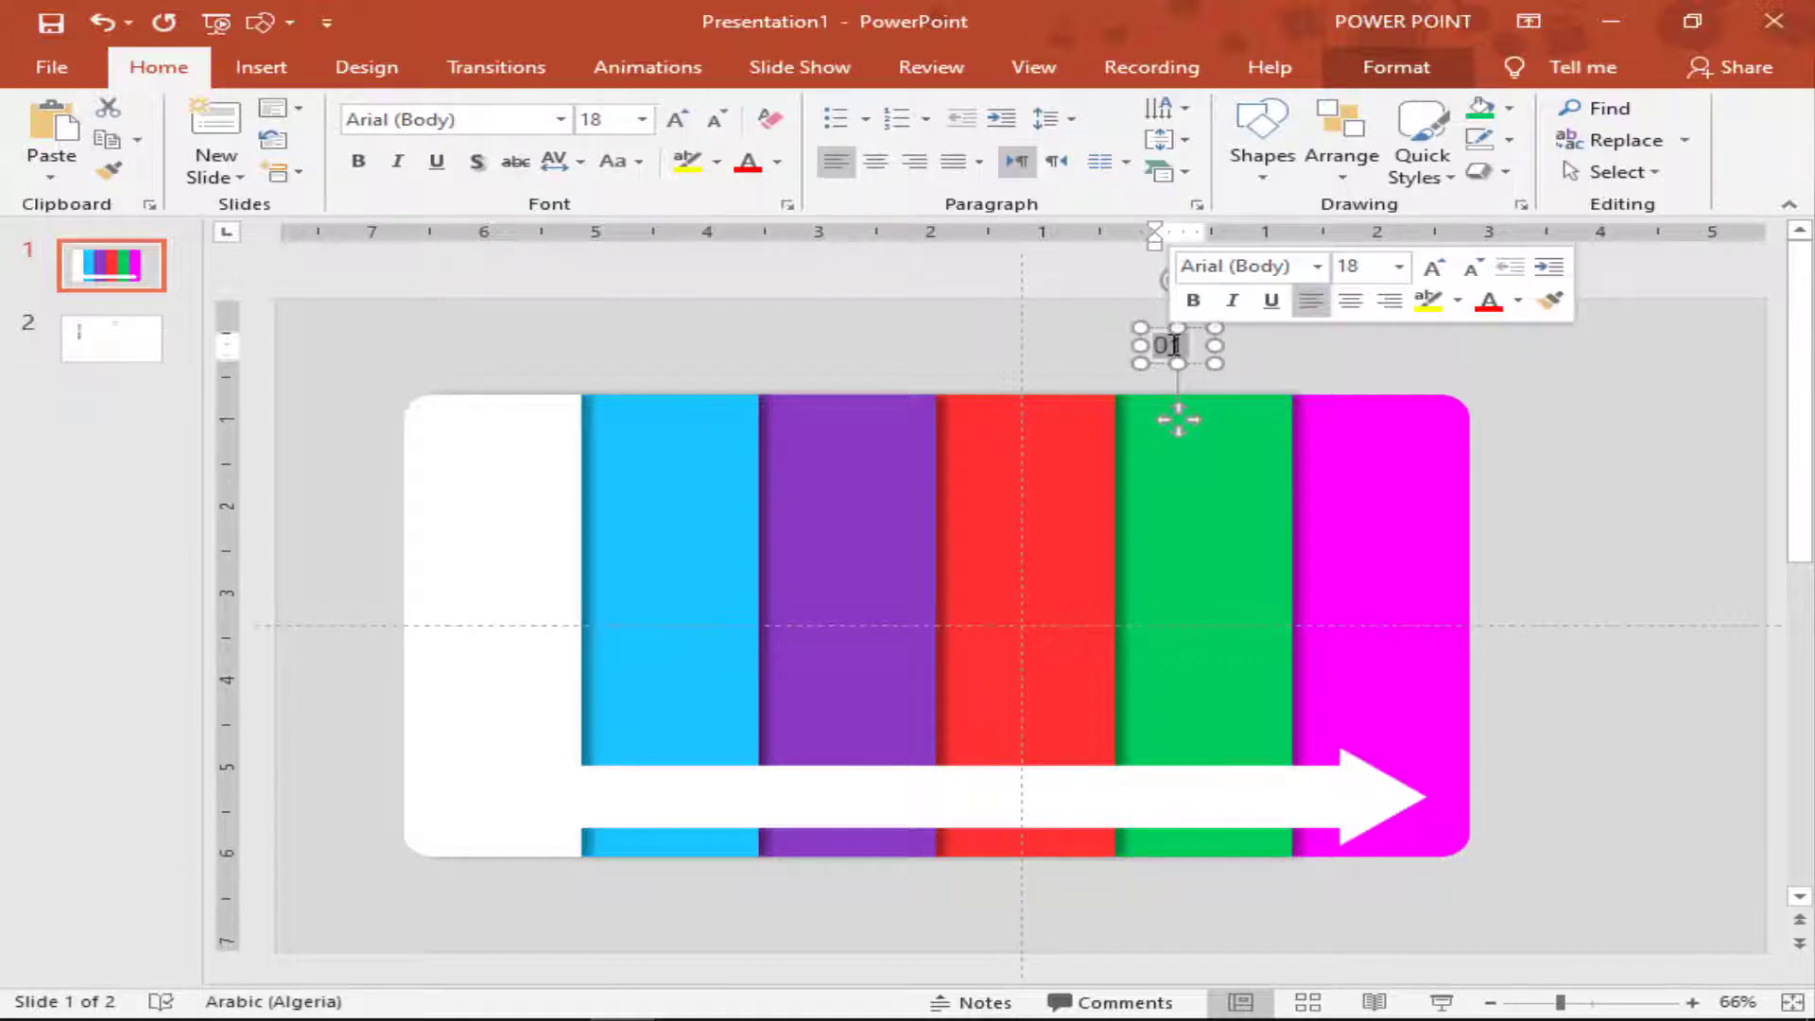
left_click(1193, 301)
left_click(1434, 269)
left_click(1435, 270)
left_click(1435, 270)
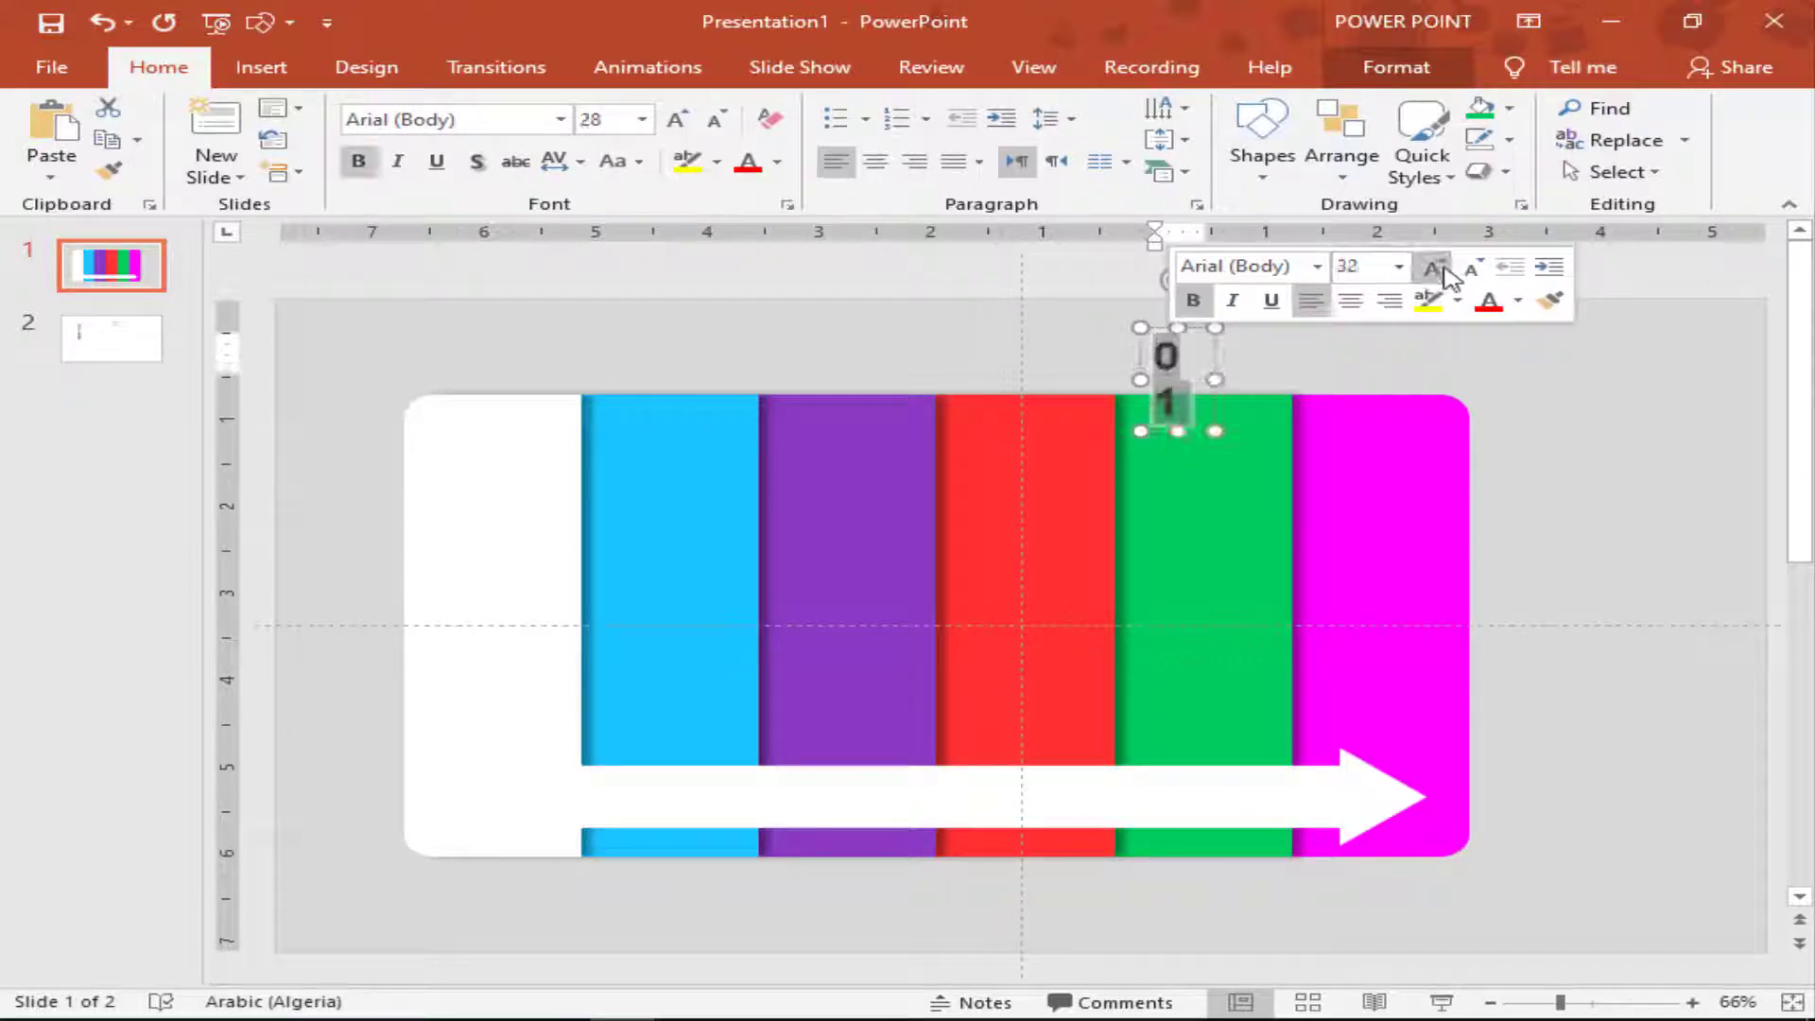
left_click(1434, 269)
left_click_drag(1215, 379, 1255, 379)
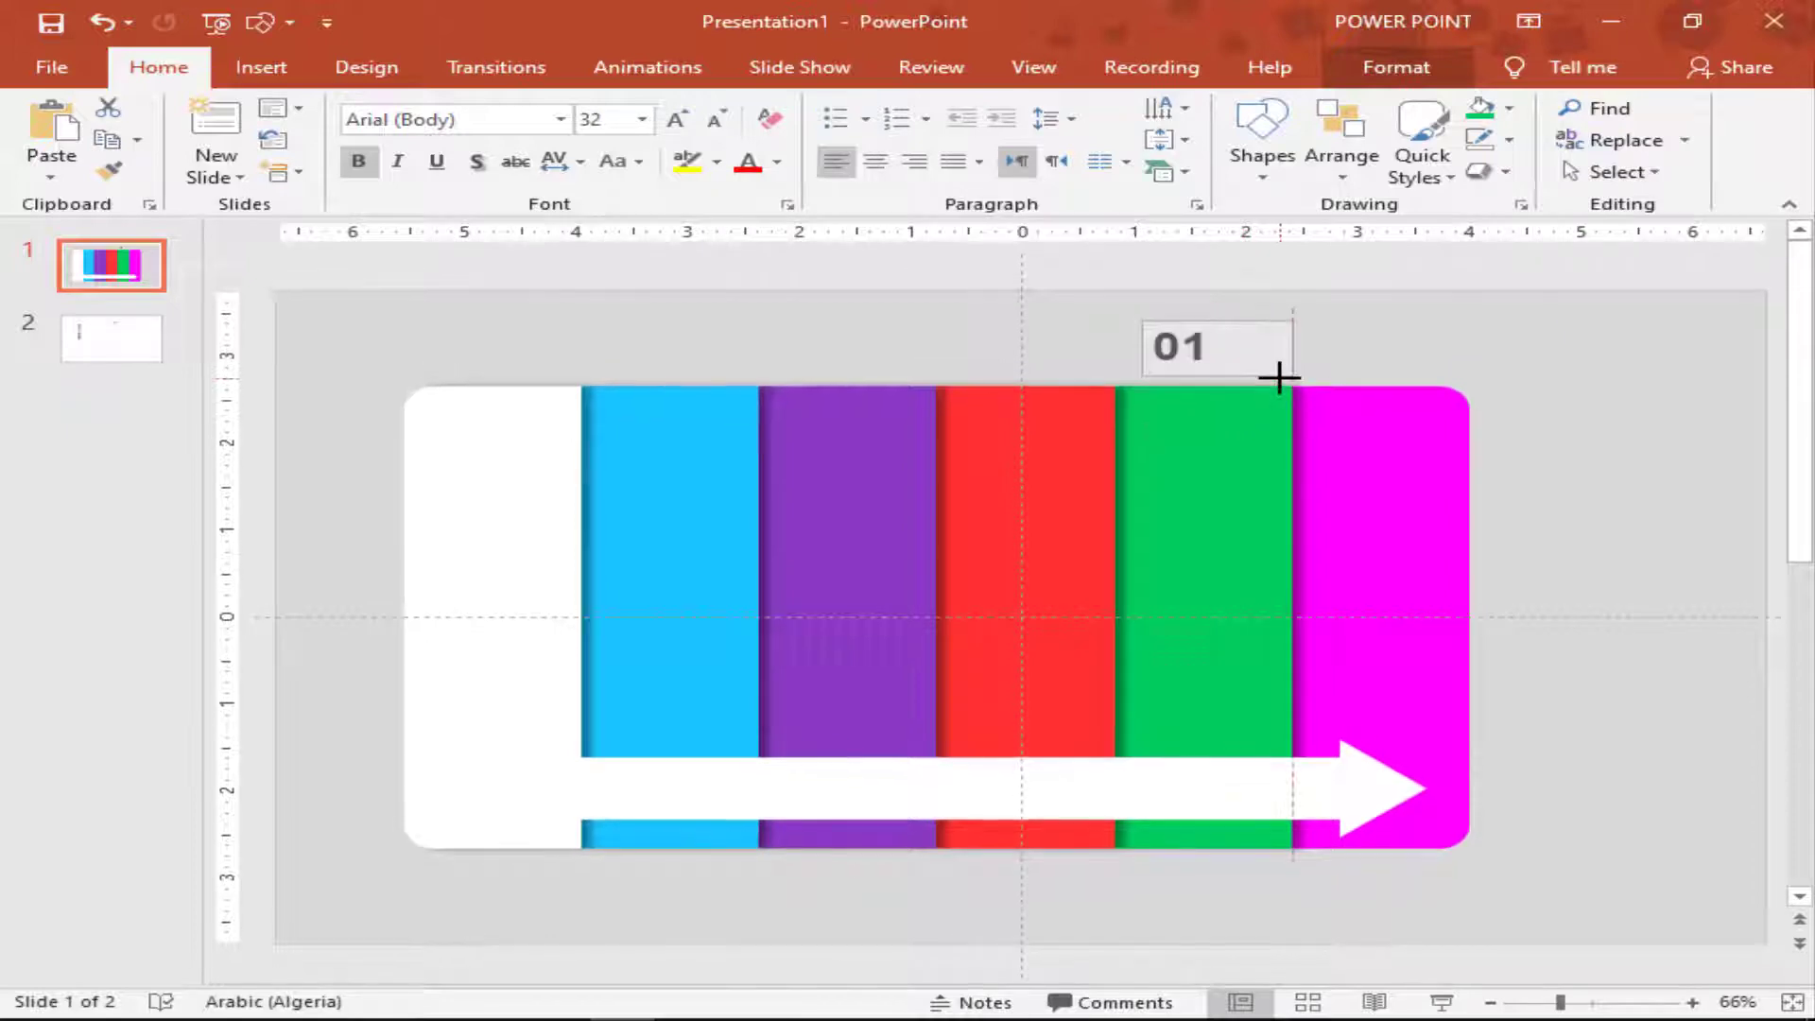
Restyle the 01 label as 44 pt Times New Roman and move it to the top of the blue bar.
left_click(1201, 357)
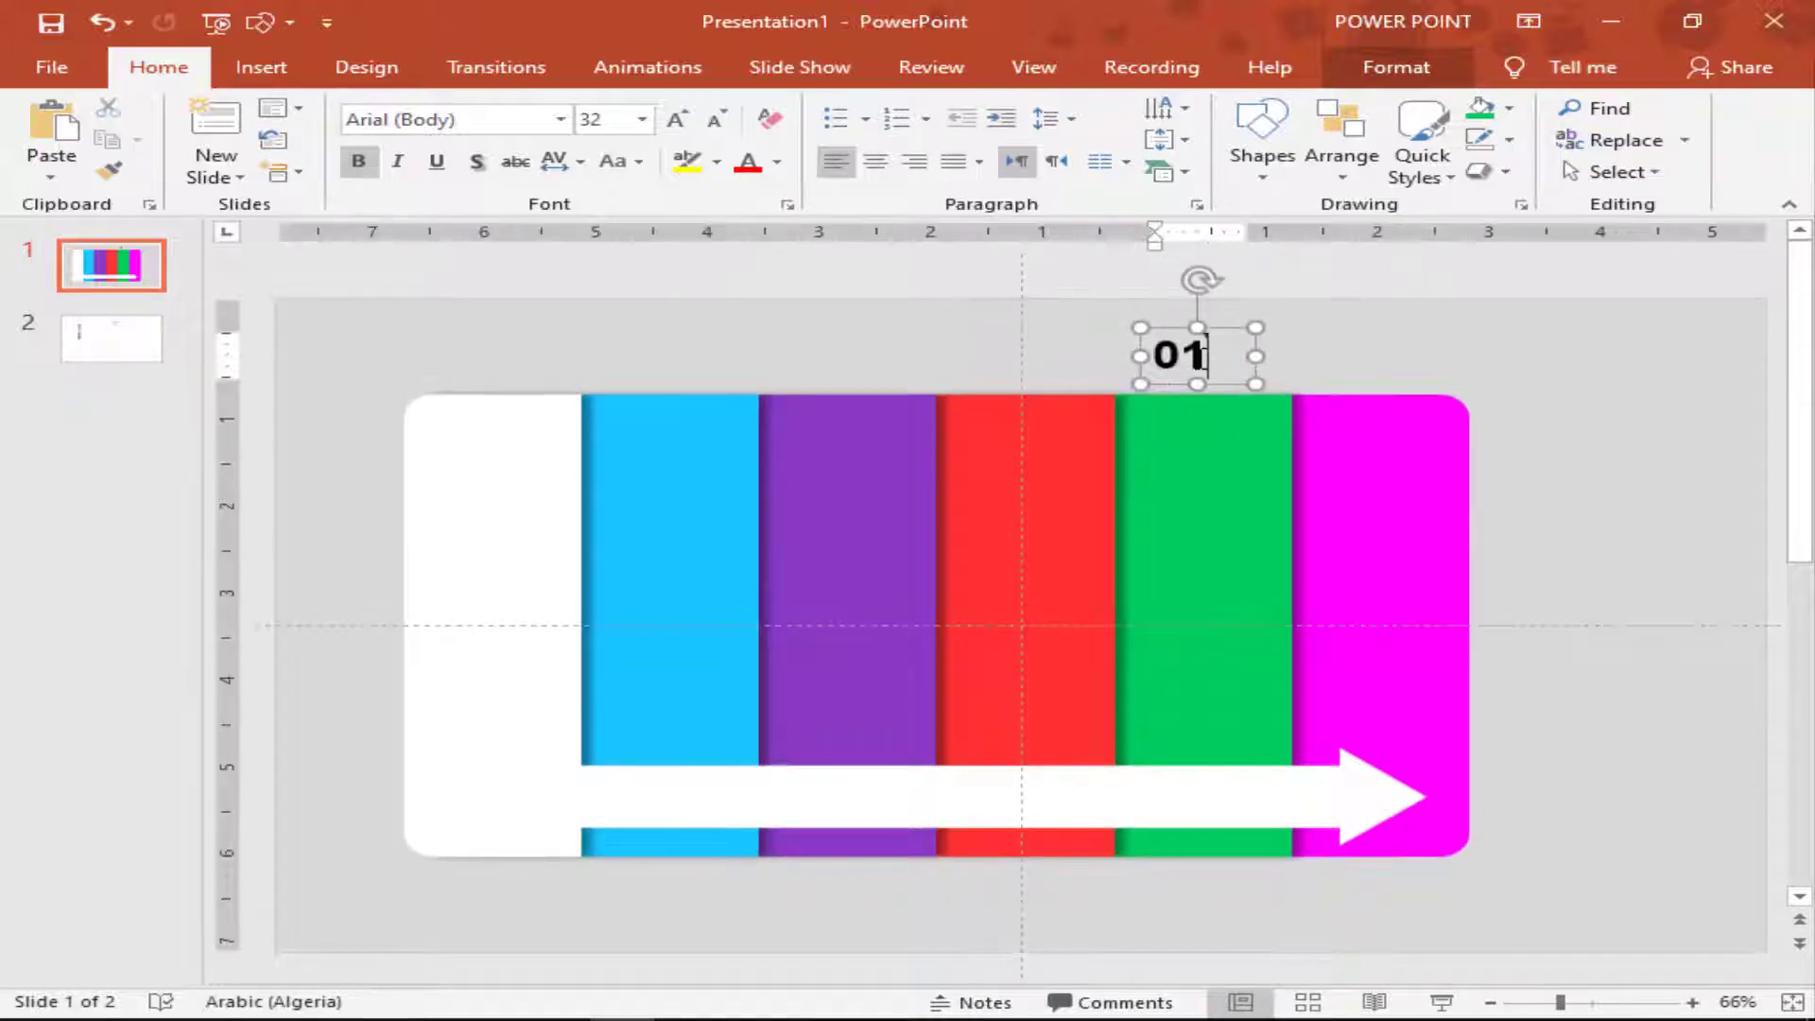
double_click(1189, 355)
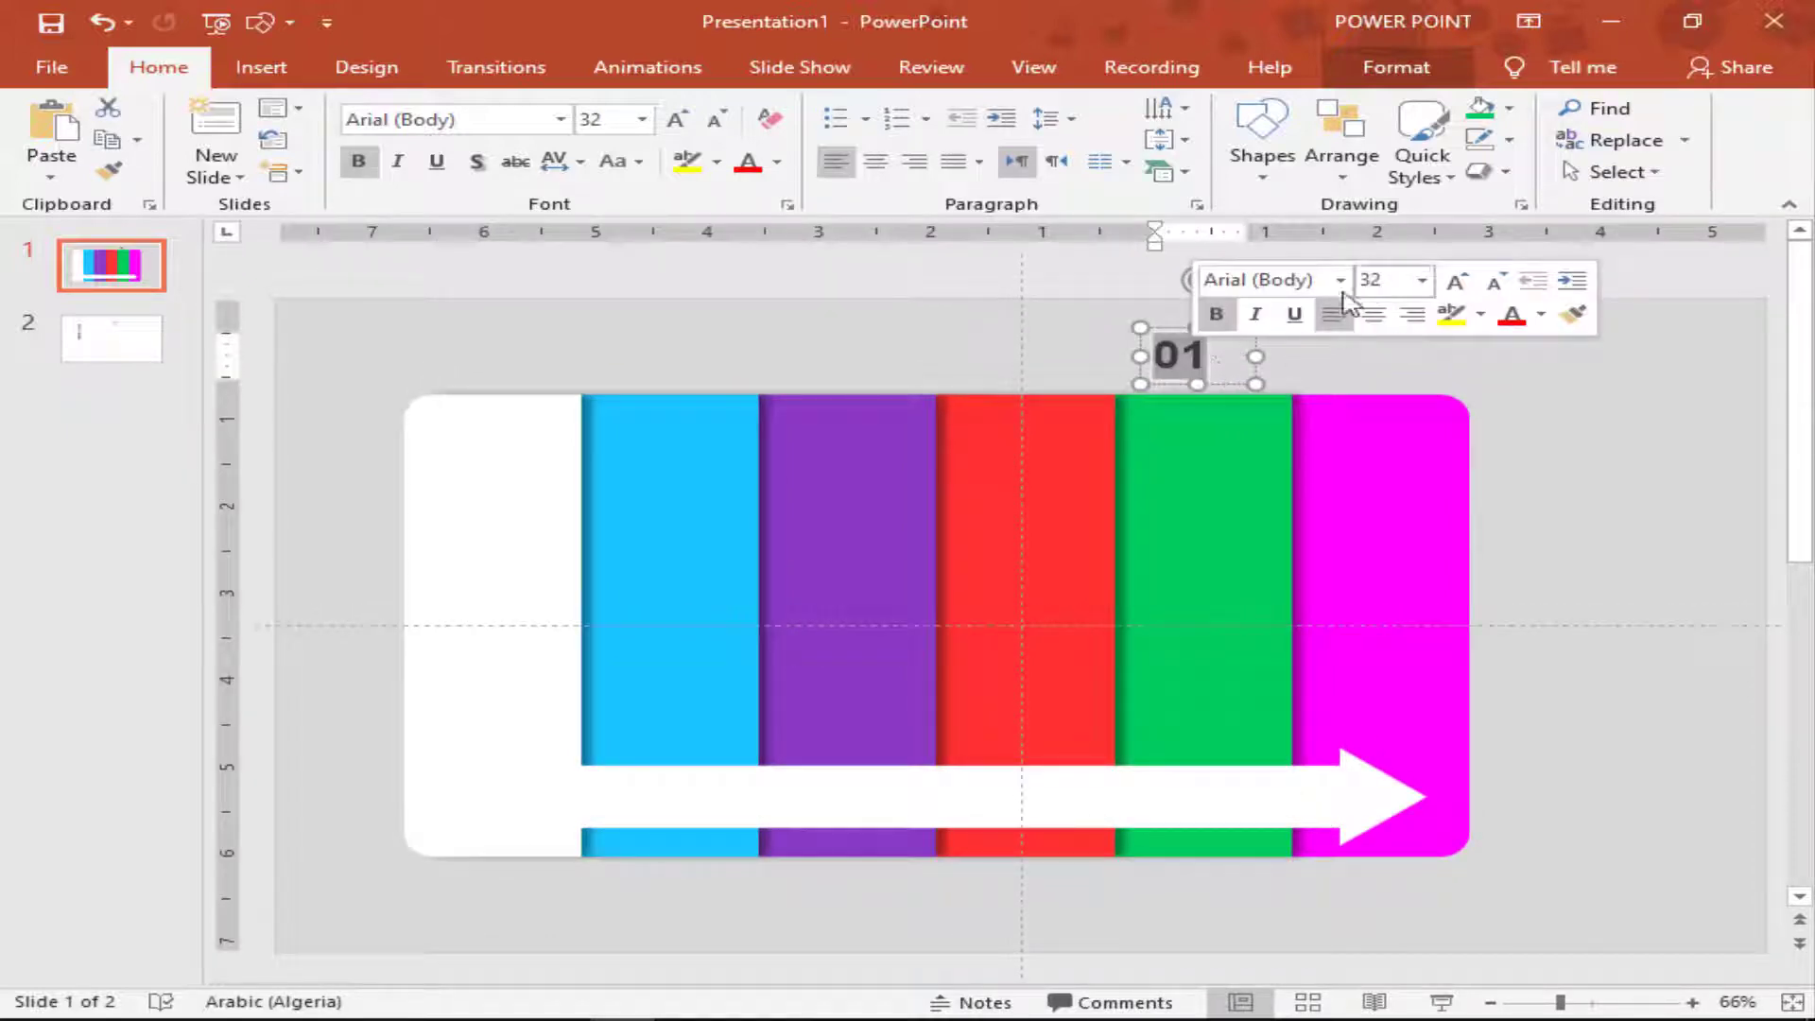
left_click(562, 119)
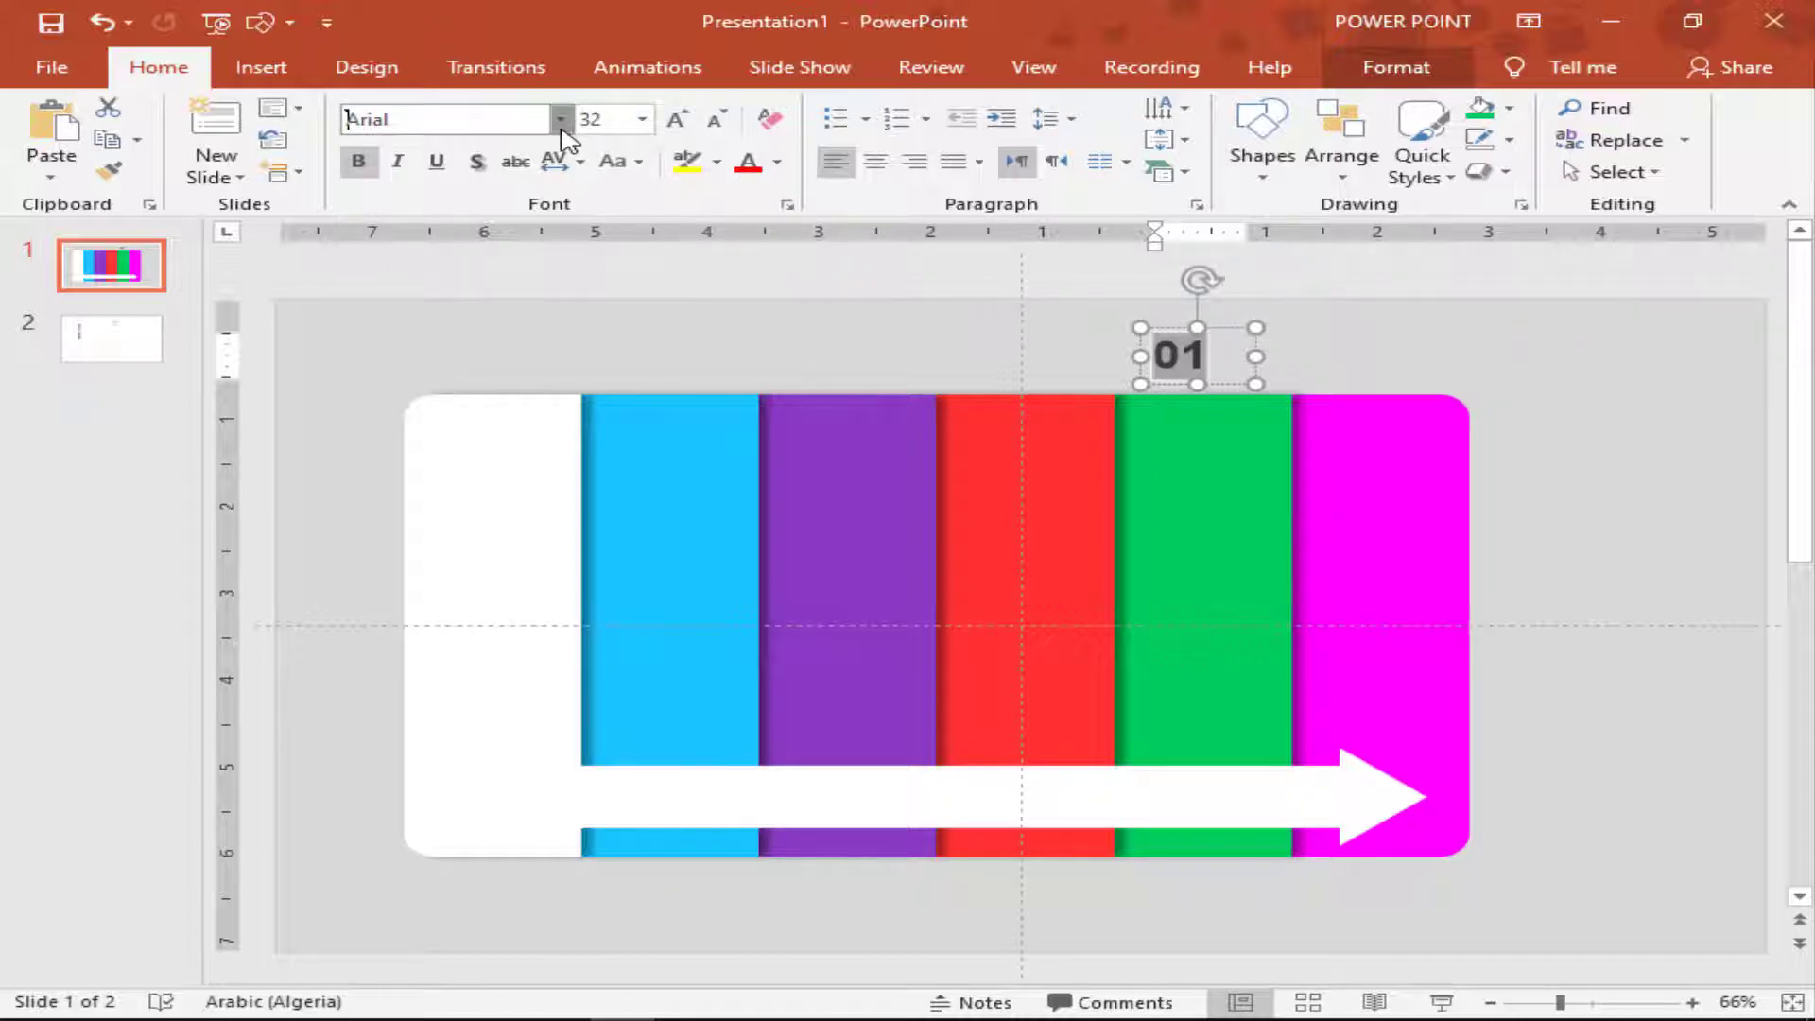
left_click(562, 121)
left_click(562, 123)
left_click(562, 123)
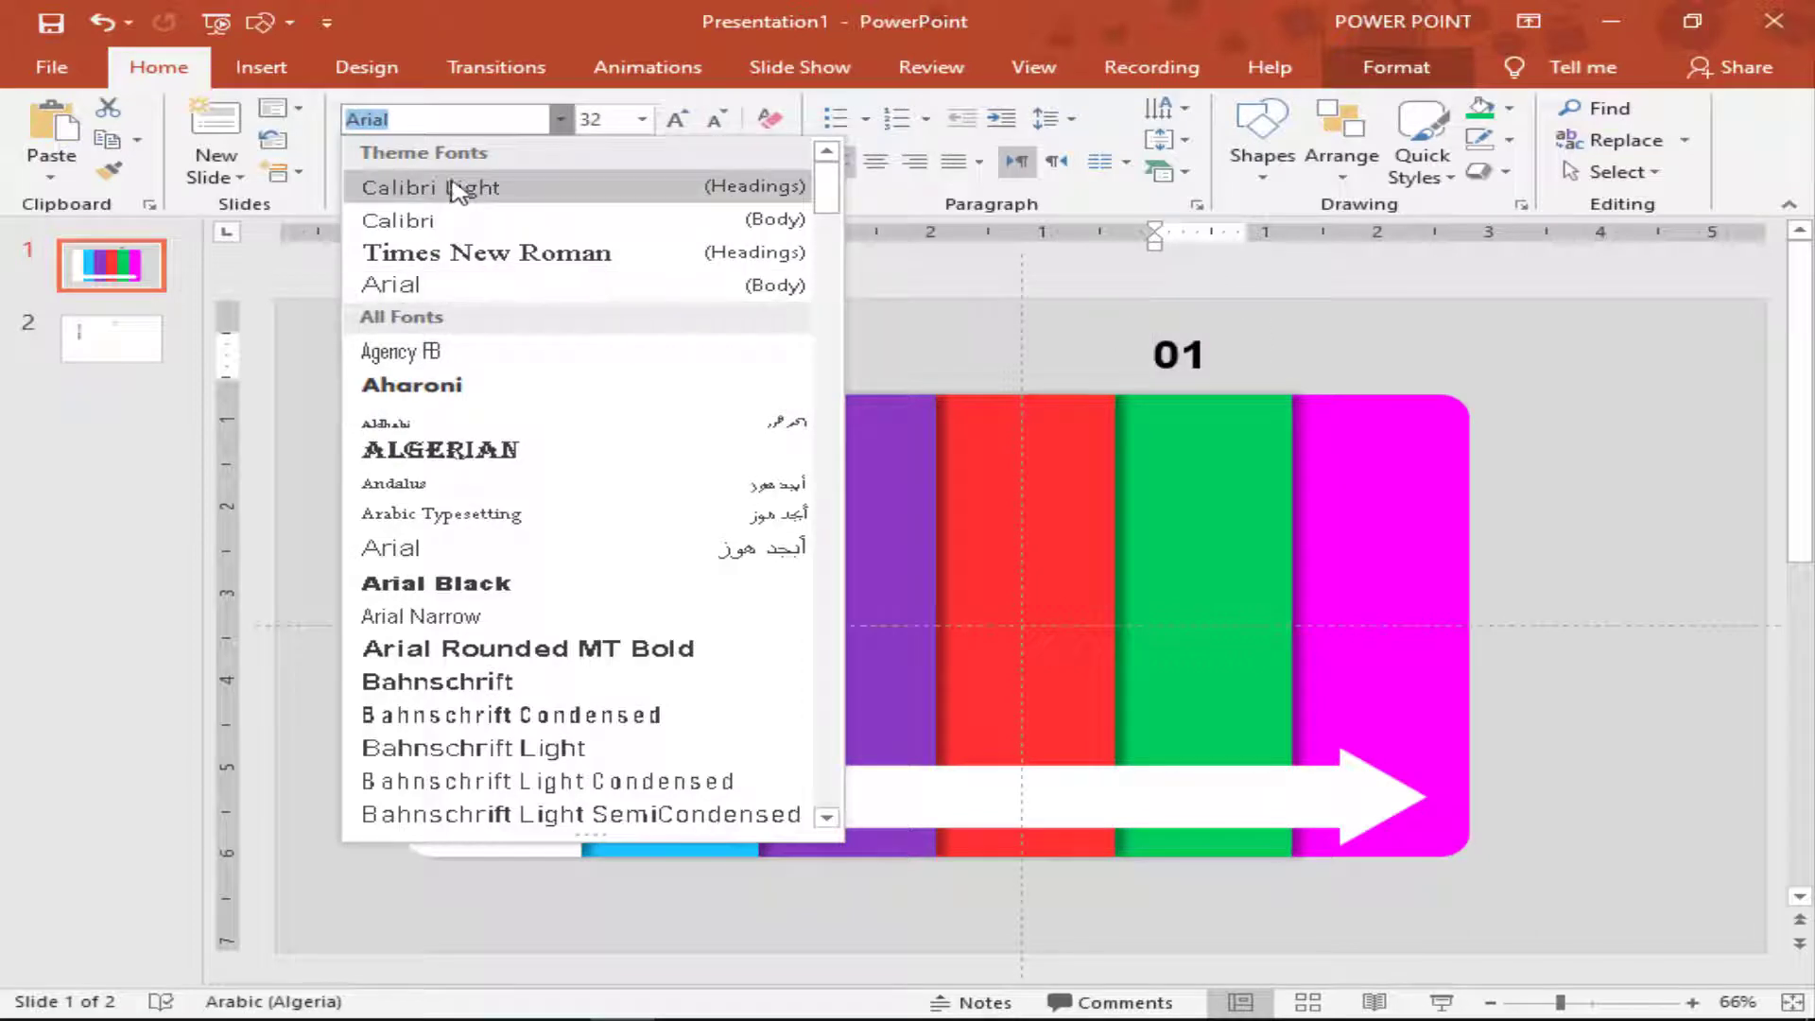
left_click(445, 253)
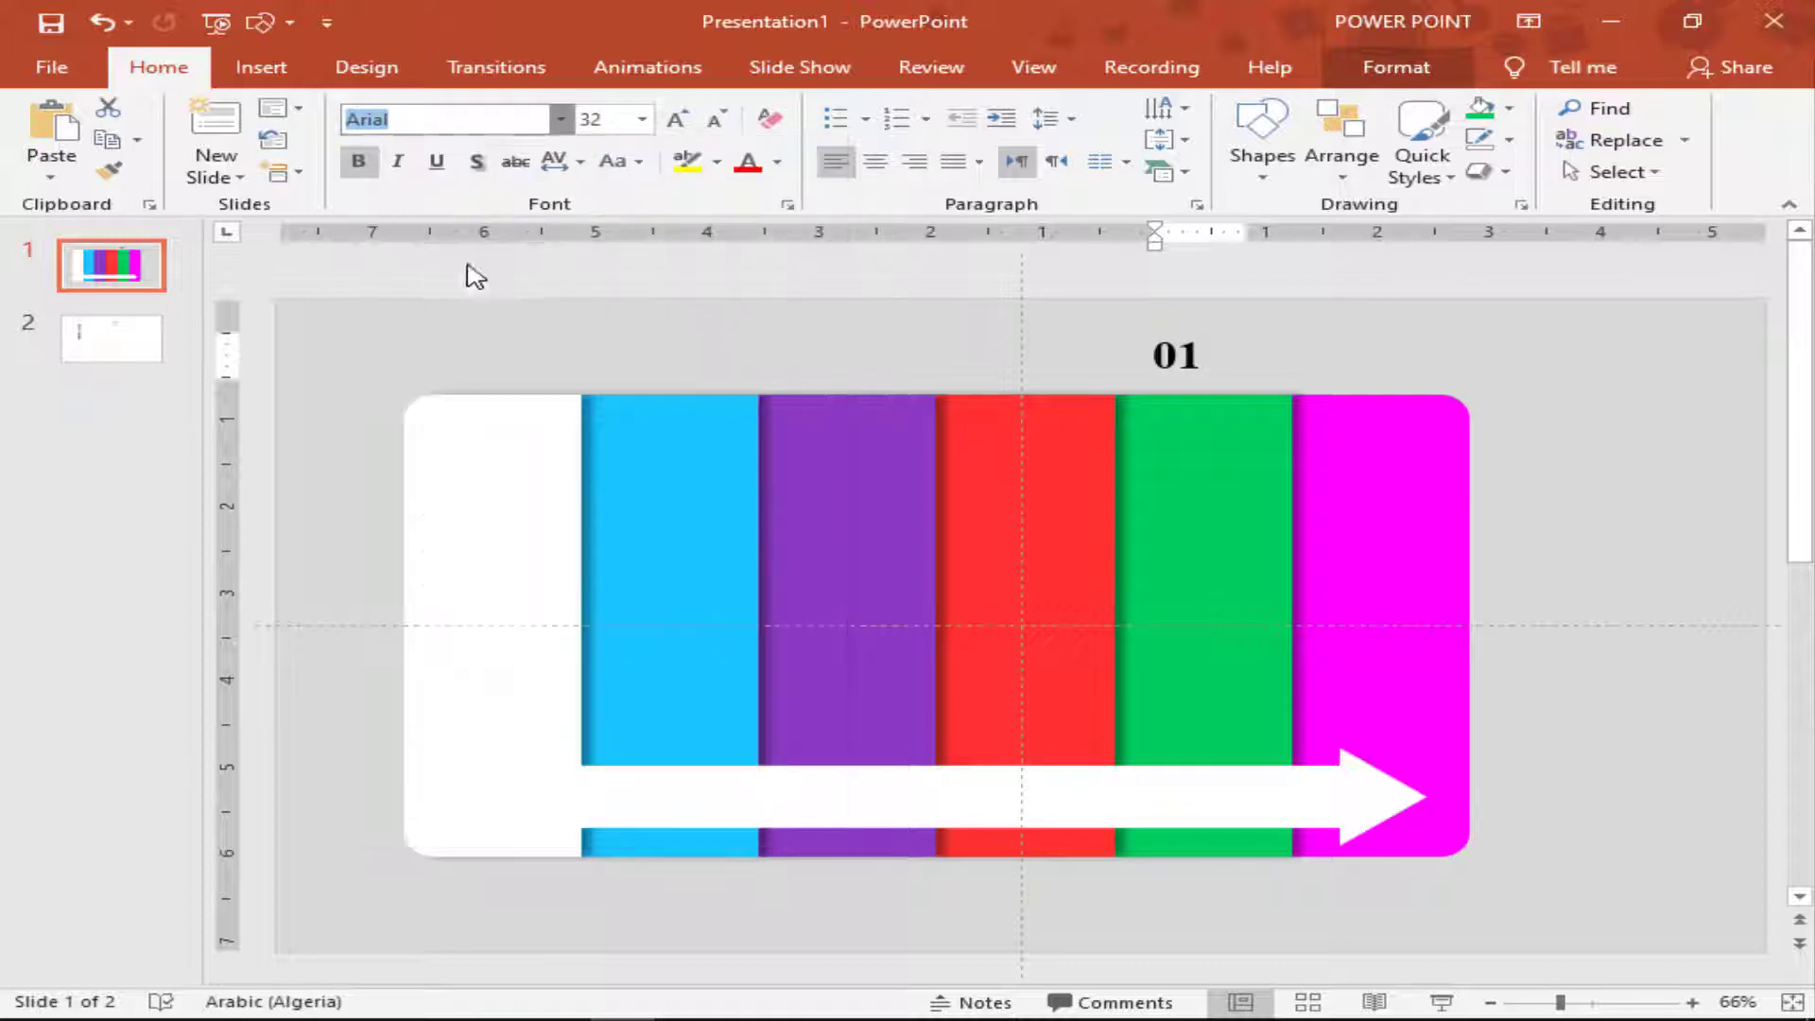
left_click(677, 121)
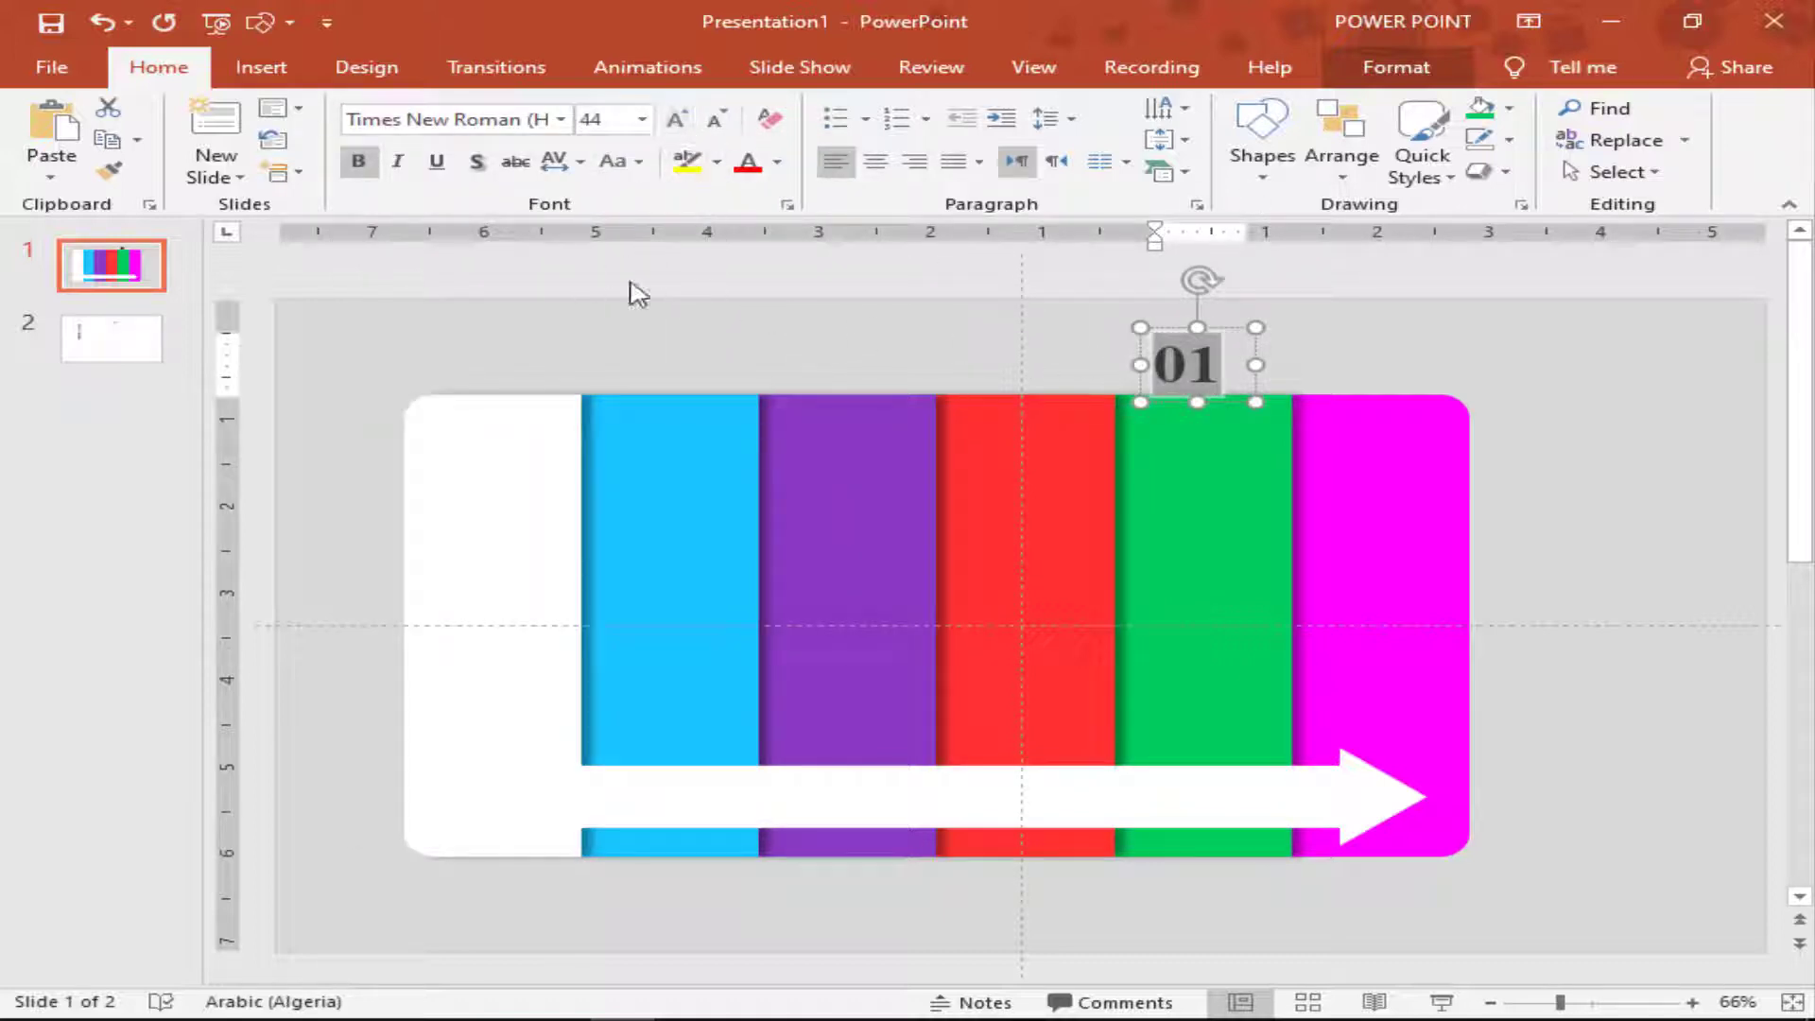
left_click_drag(1220, 330, 697, 378)
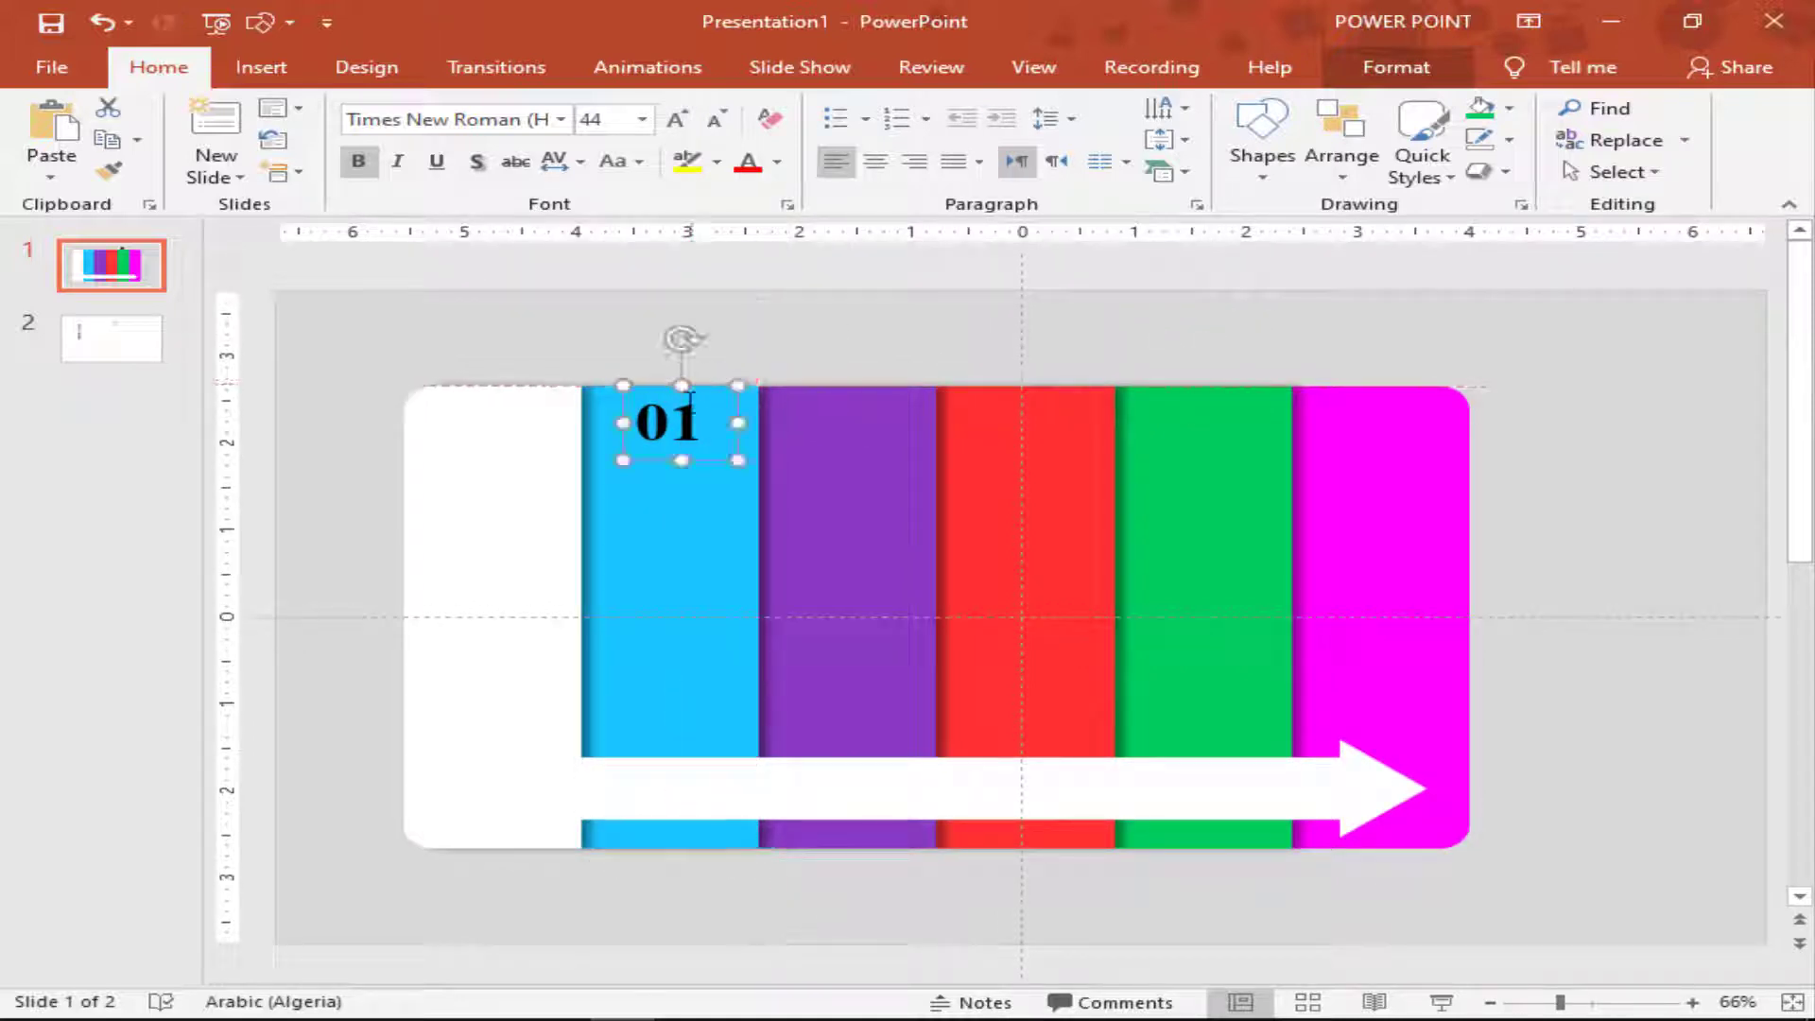
Change the 01 label's font colour to white.
double_click(695, 416)
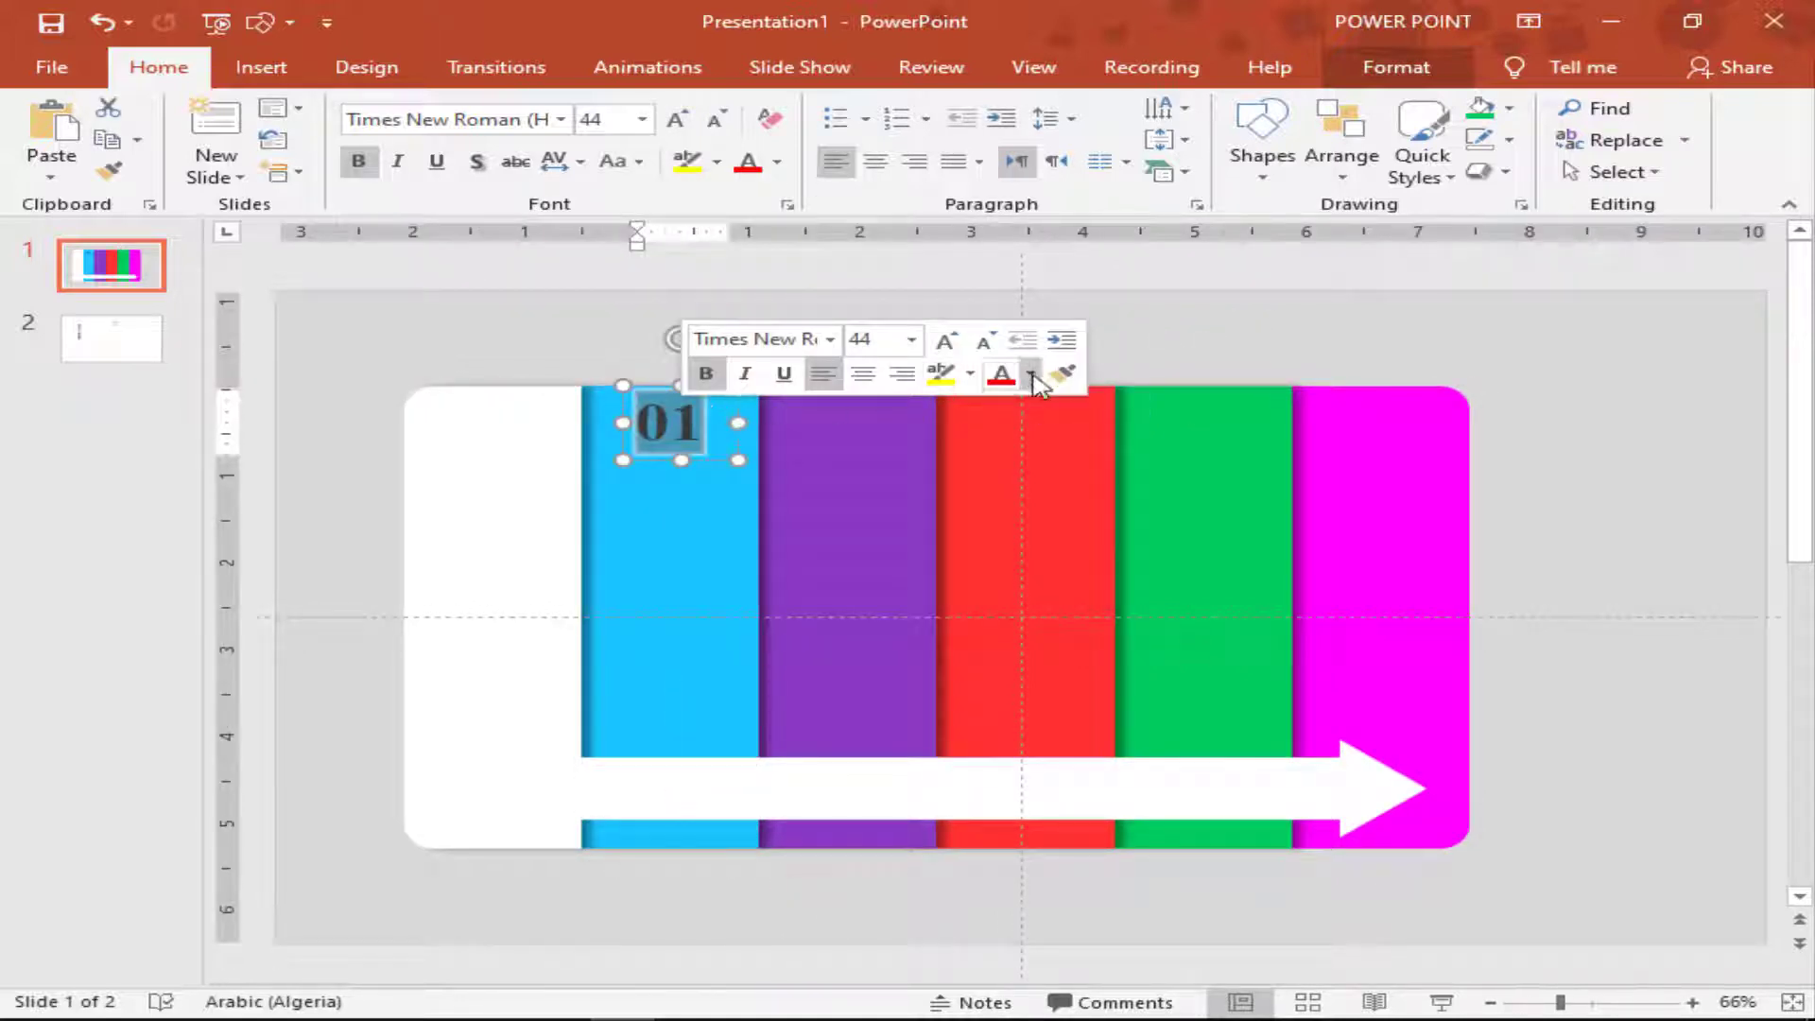
left_click(1033, 378)
left_click(1000, 443)
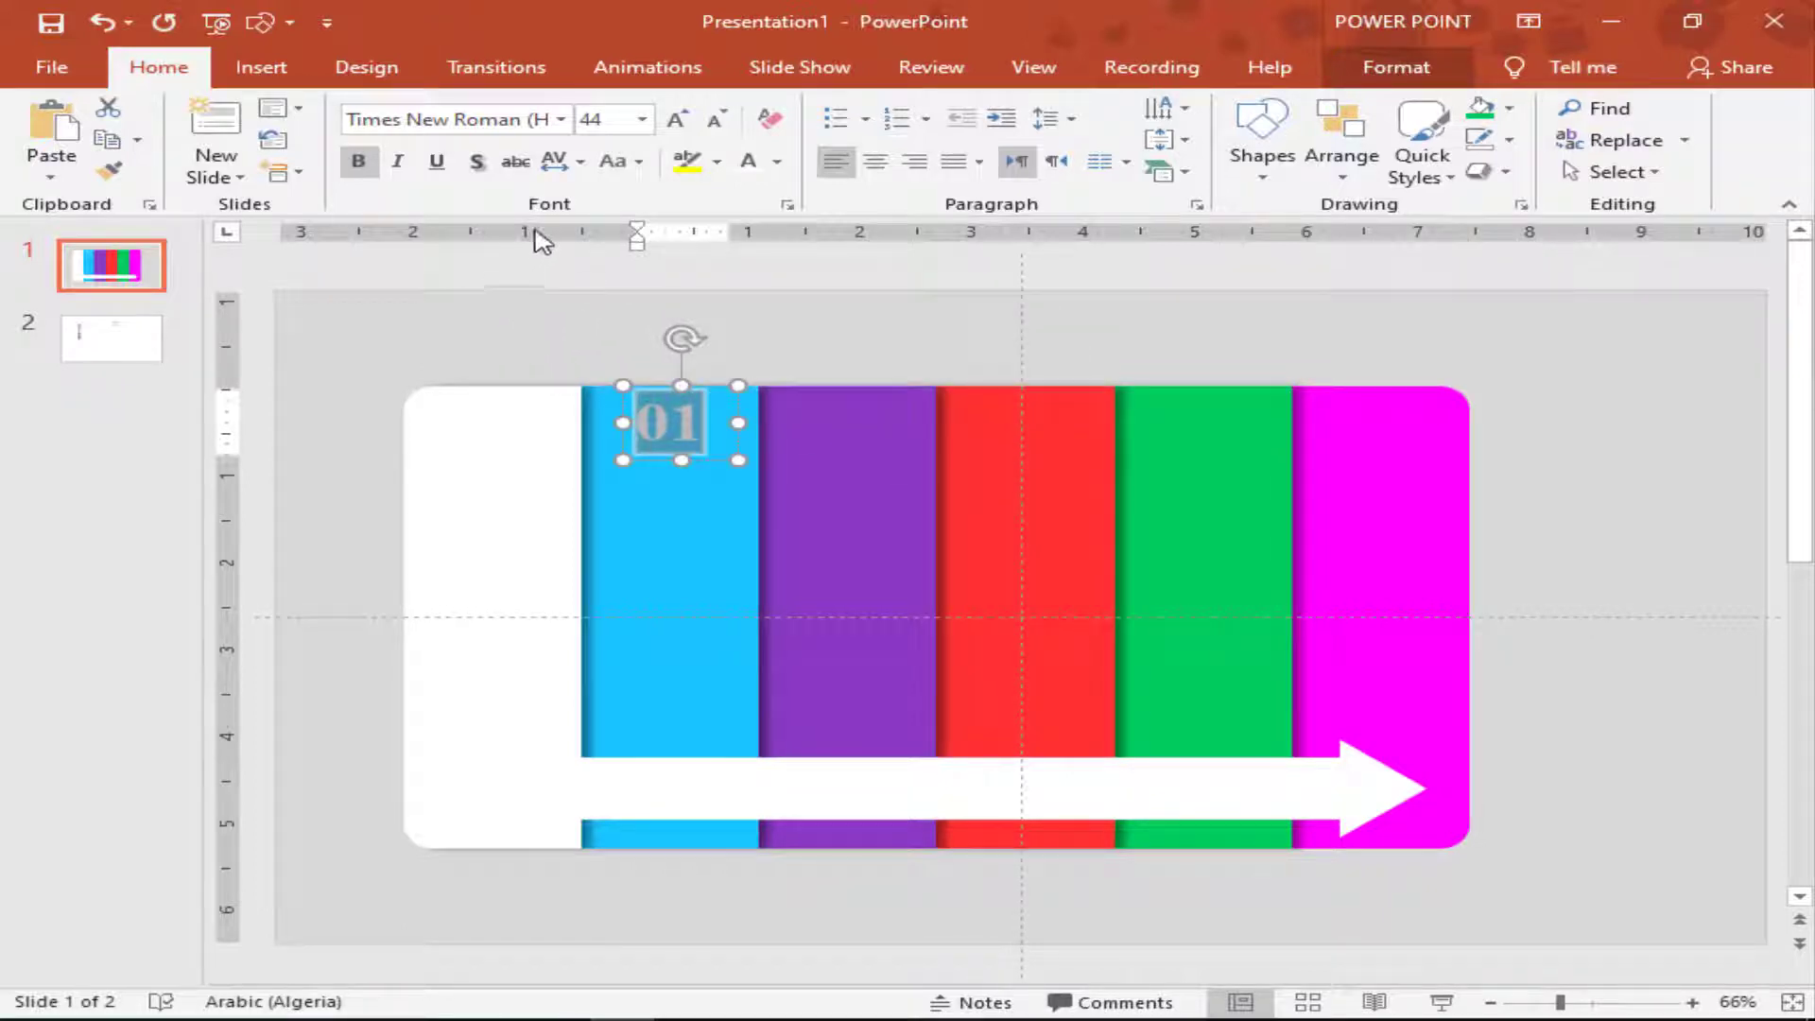
key("ctrl+z")
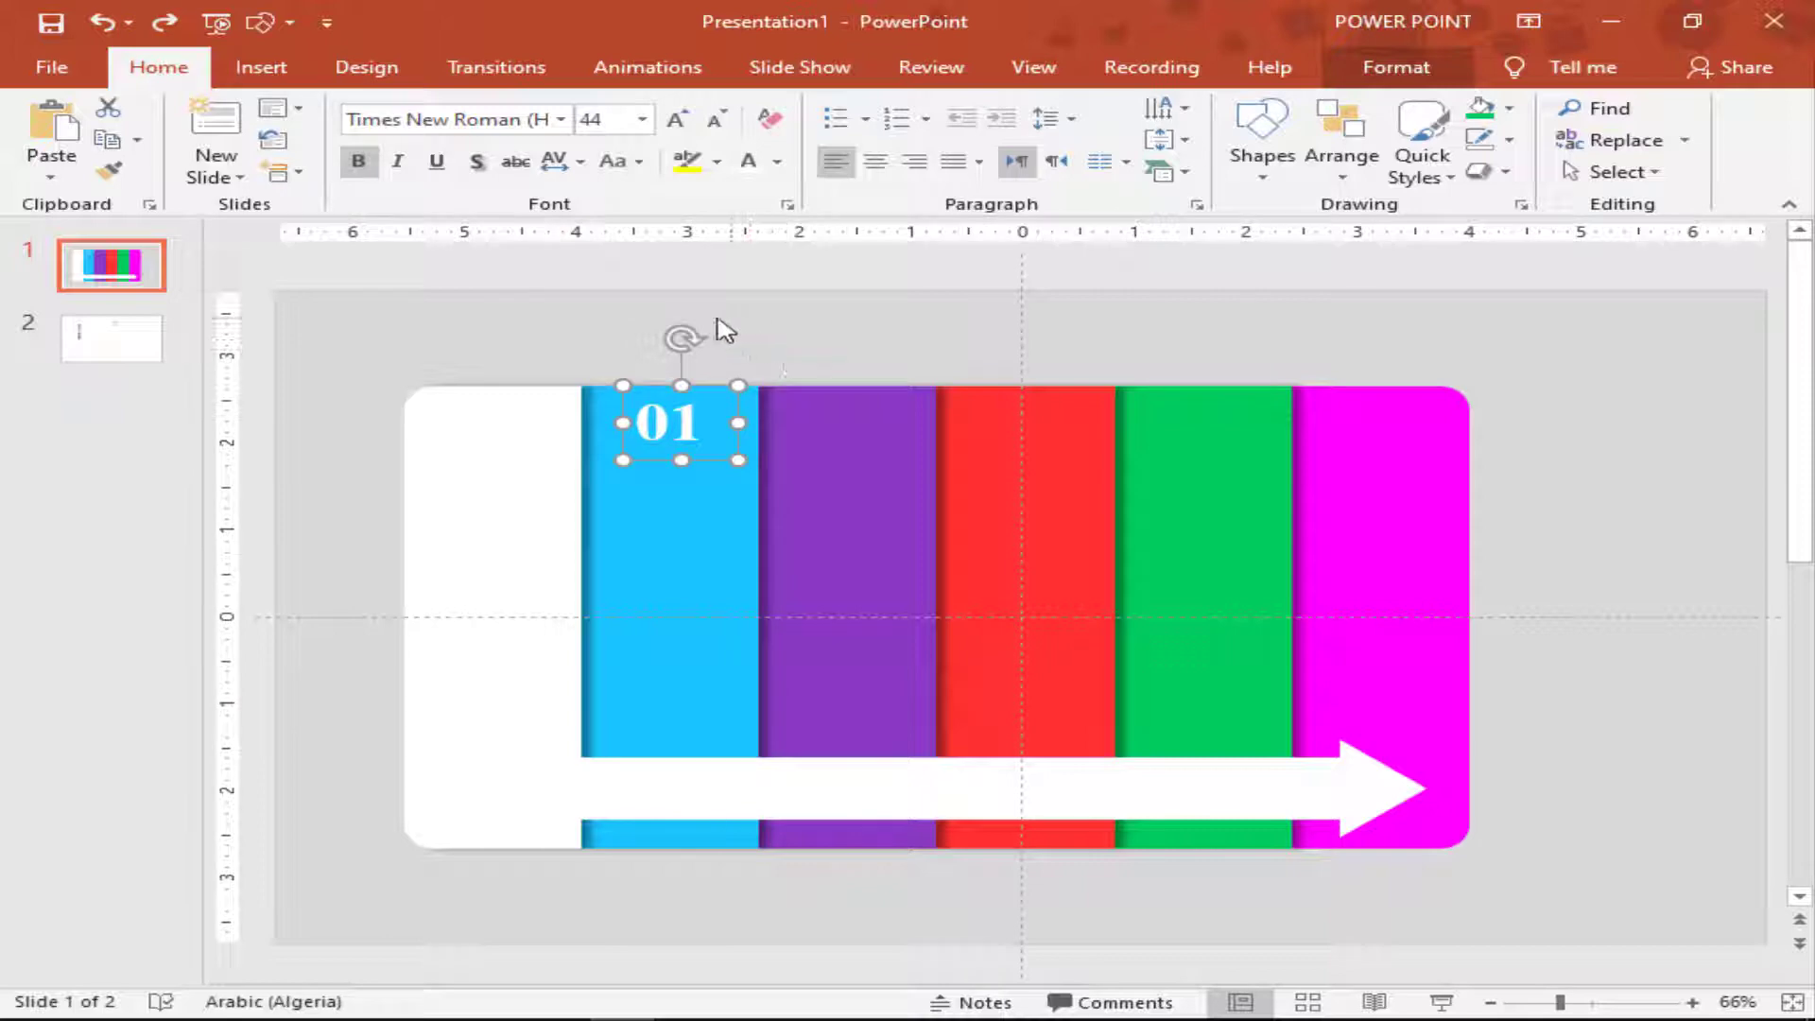
Switch the 01 label to non-bold Arial and duplicate it onto the purple bar.
double_click(661, 420)
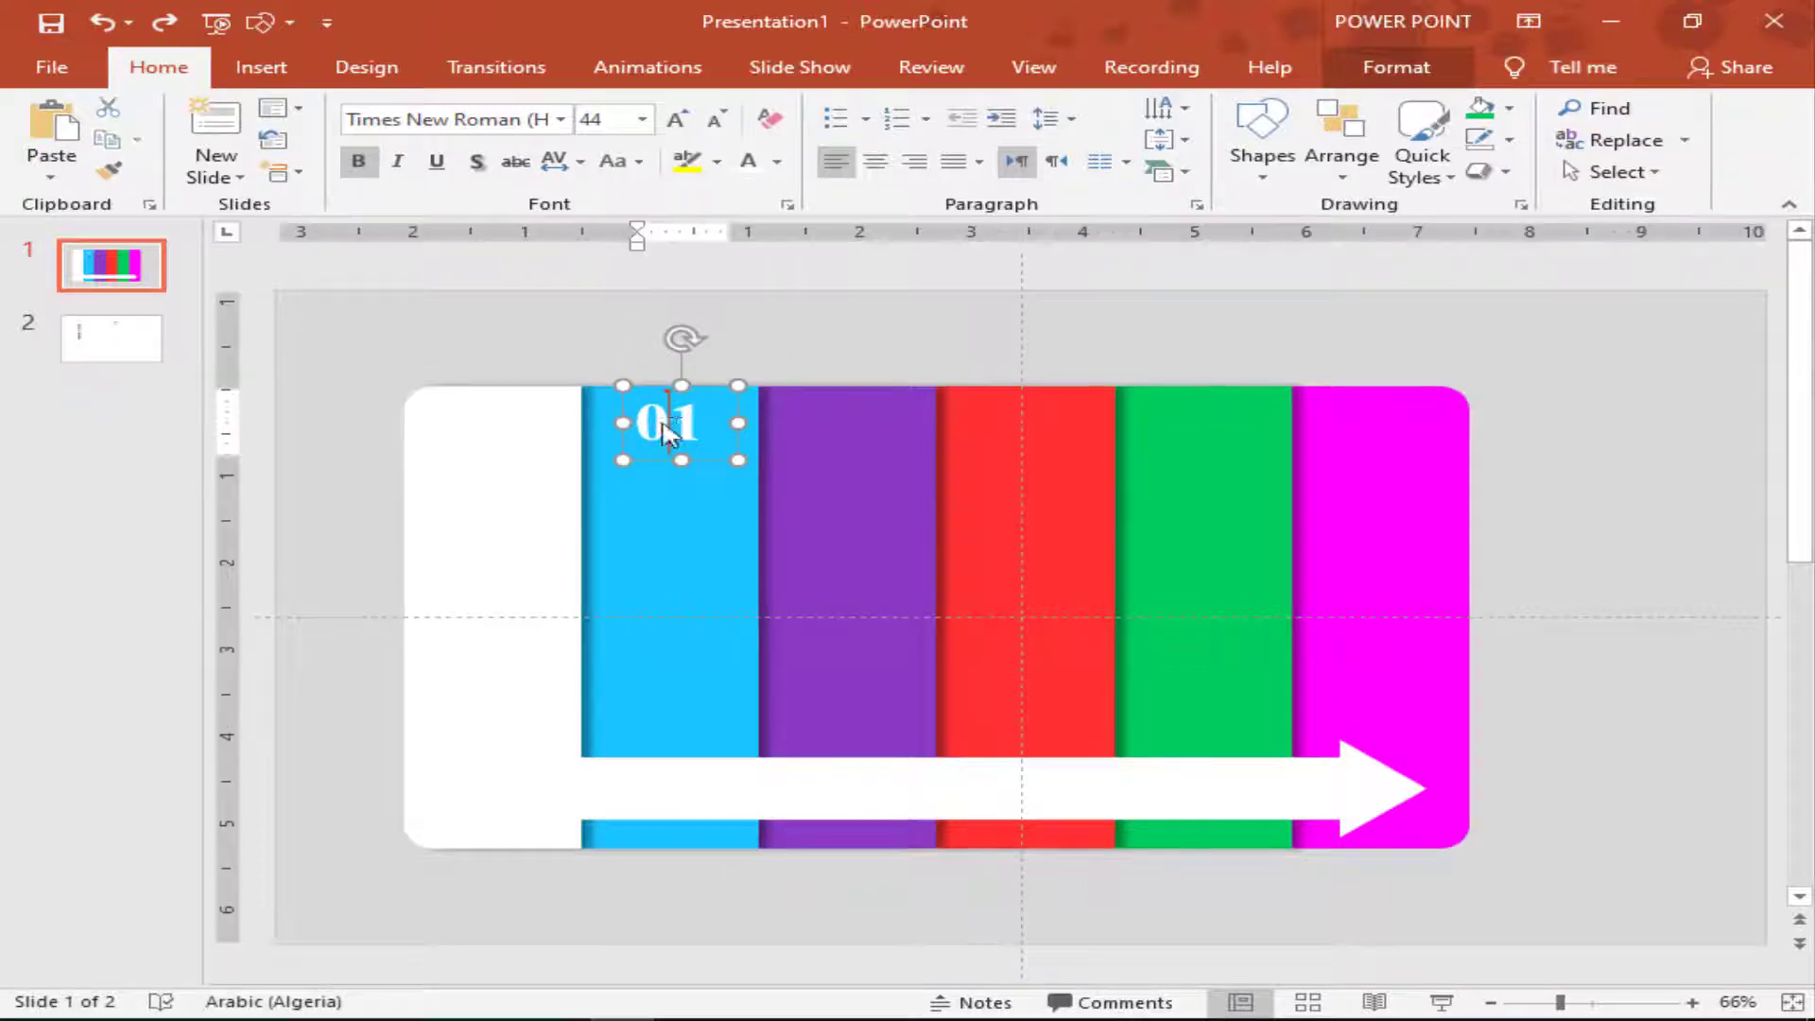
left_click(562, 120)
left_click(562, 120)
left_click(562, 121)
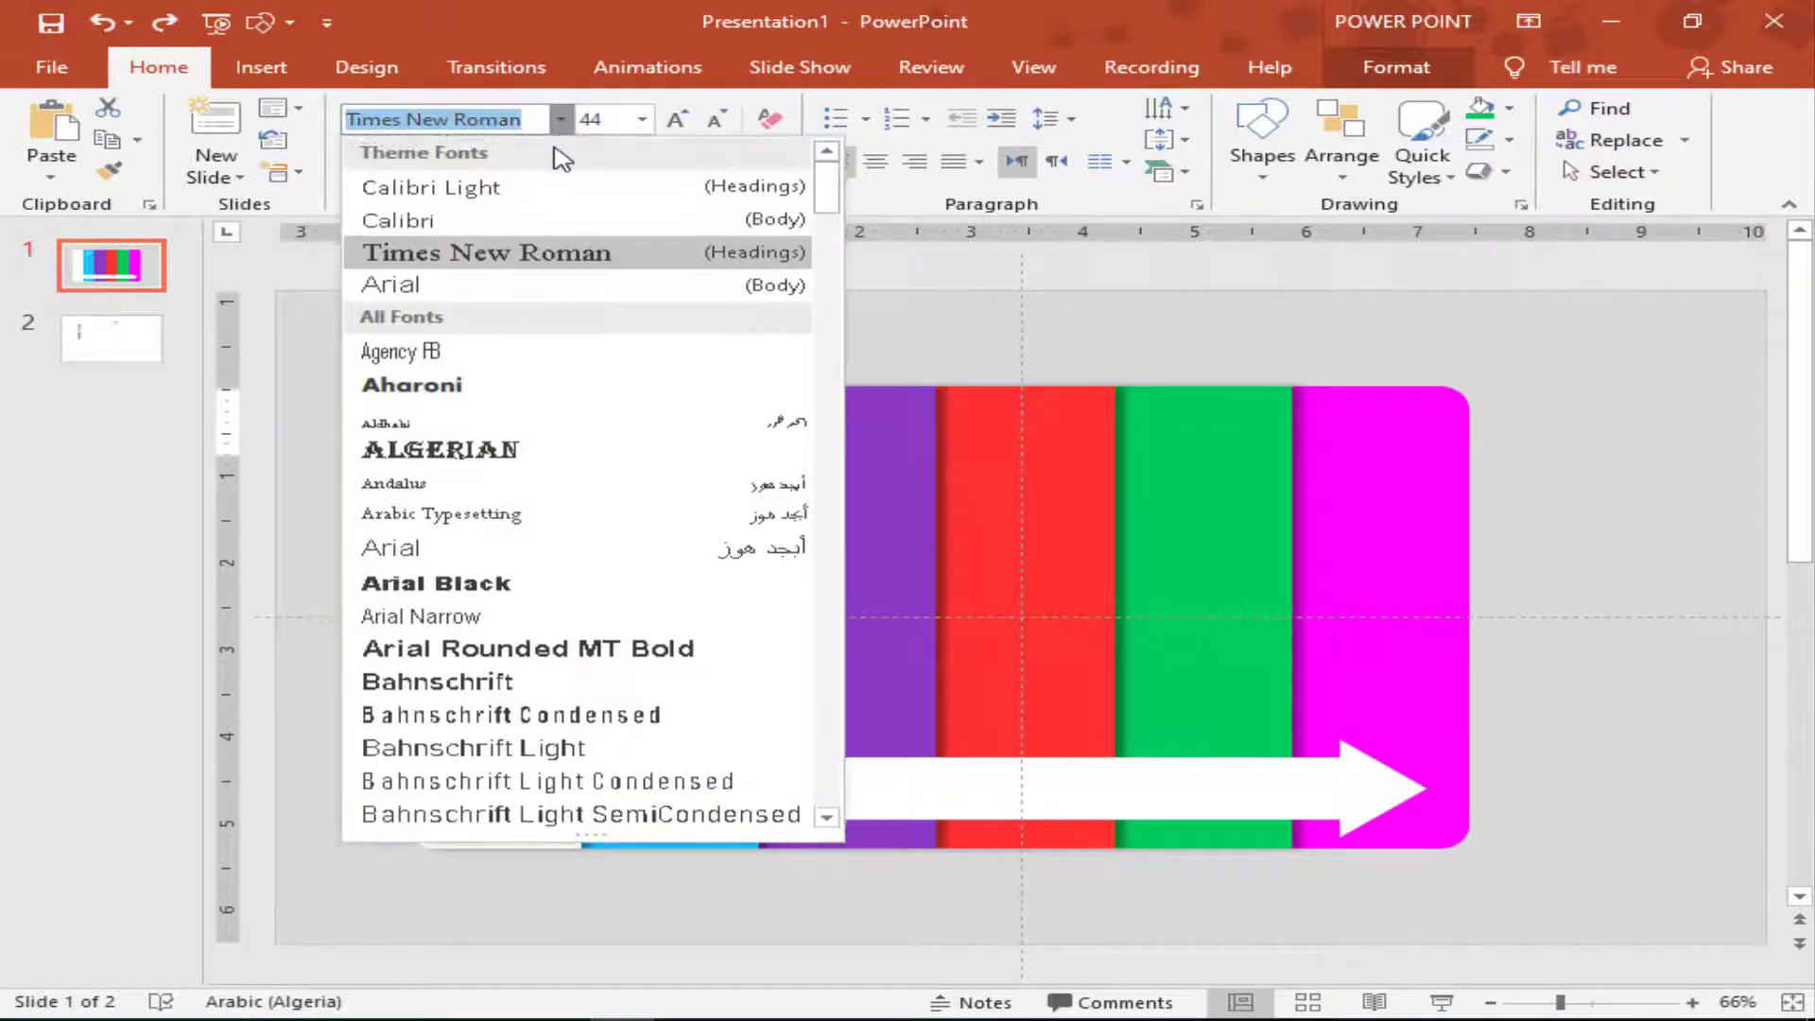
left_click(457, 288)
key("ctrl+z")
left_click(372, 162)
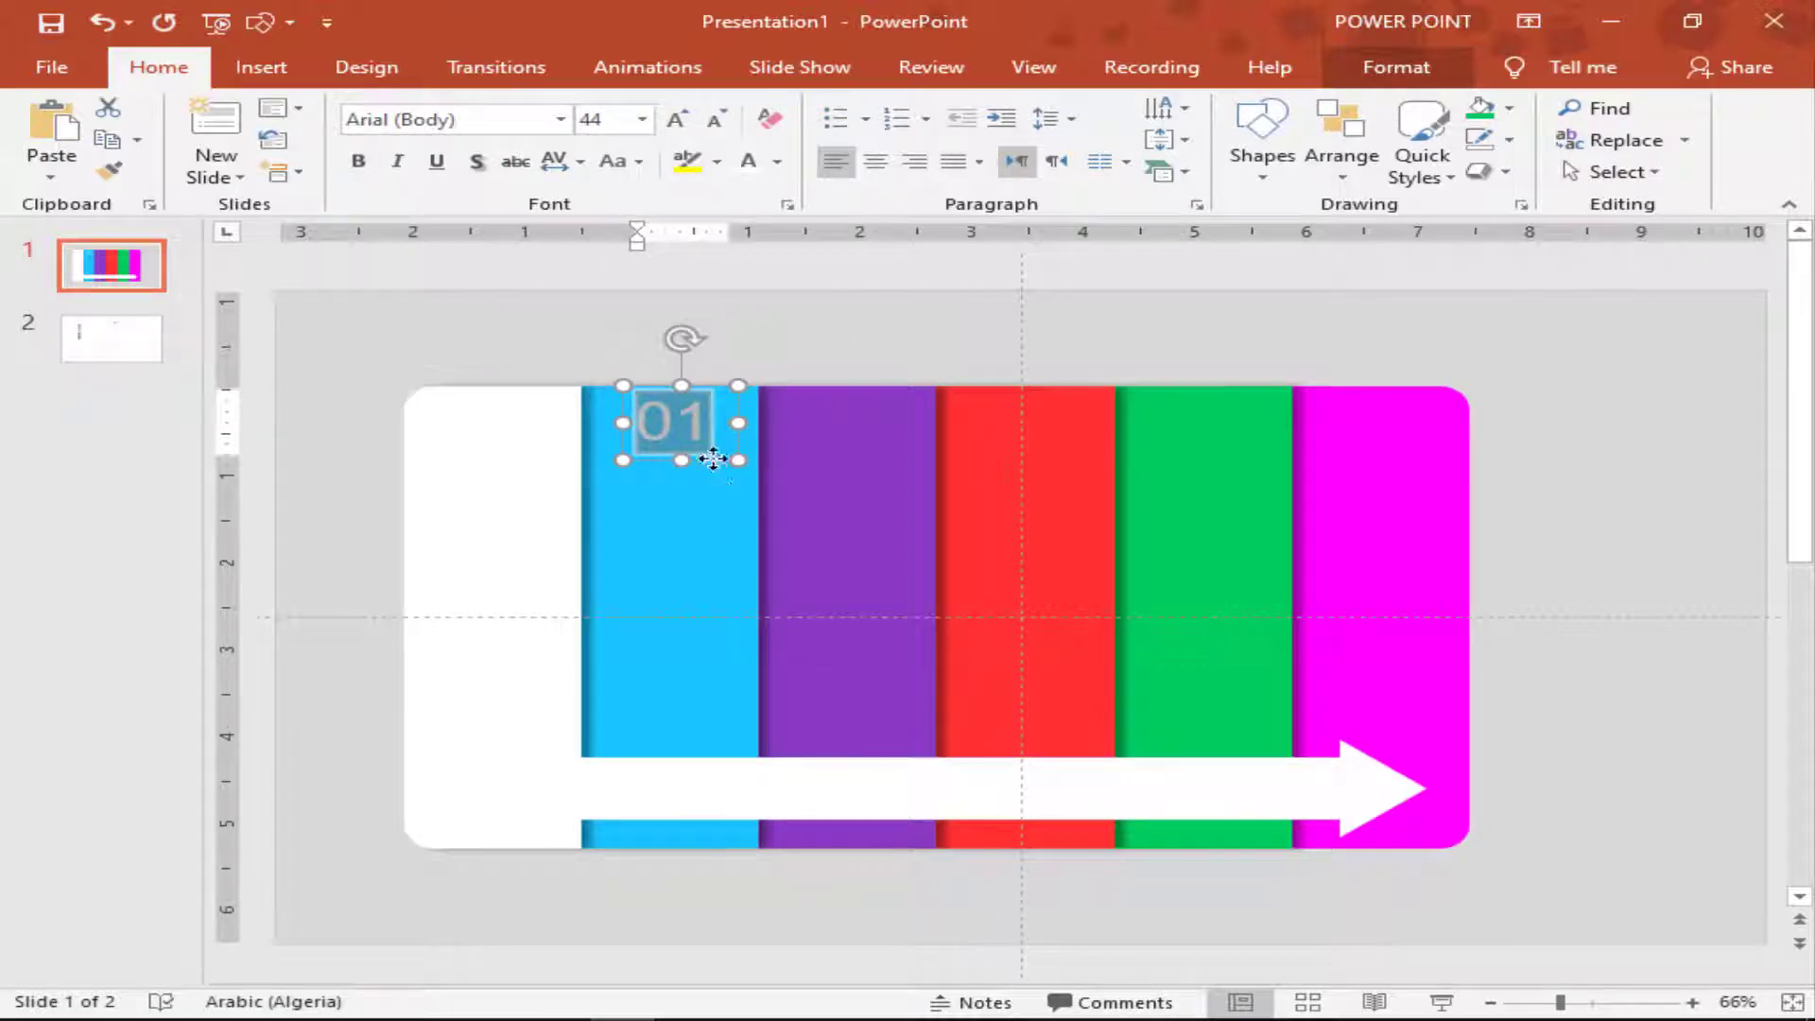
left_click_drag(714, 473, 884, 471)
Copy the 01 labels onto the red, green and magenta bars.
left_click(858, 428)
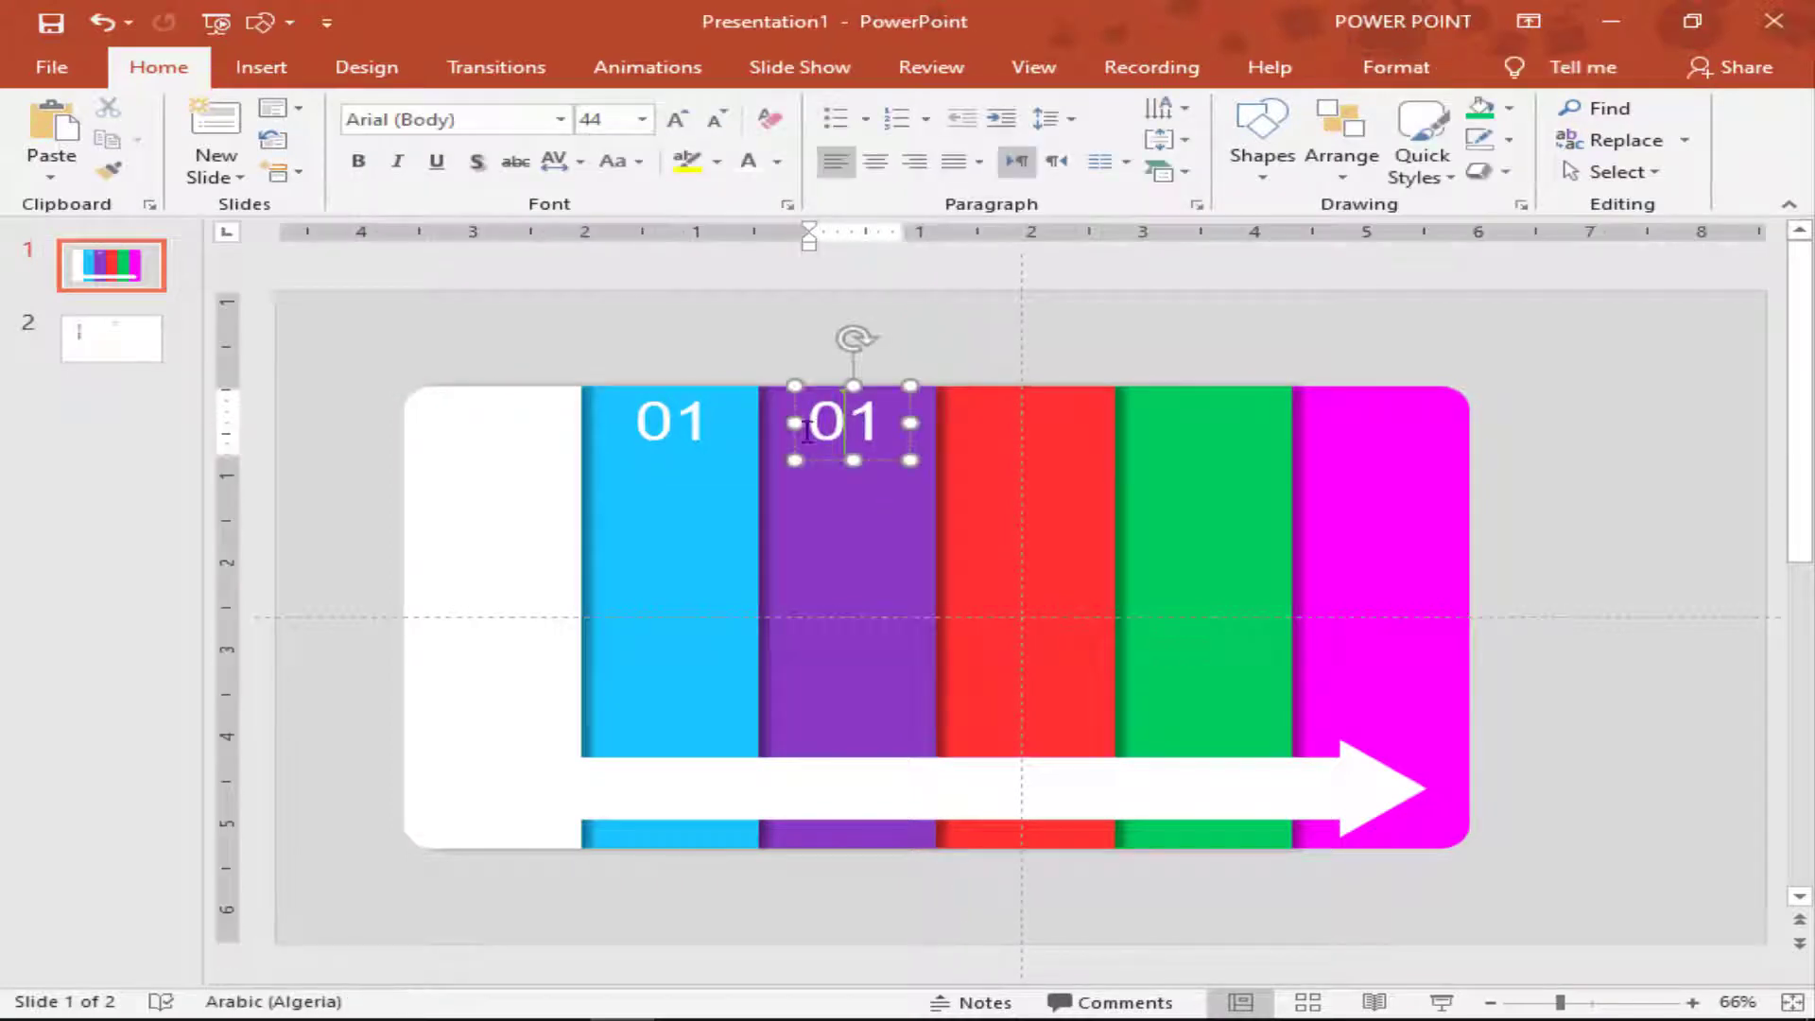
left_click(698, 412)
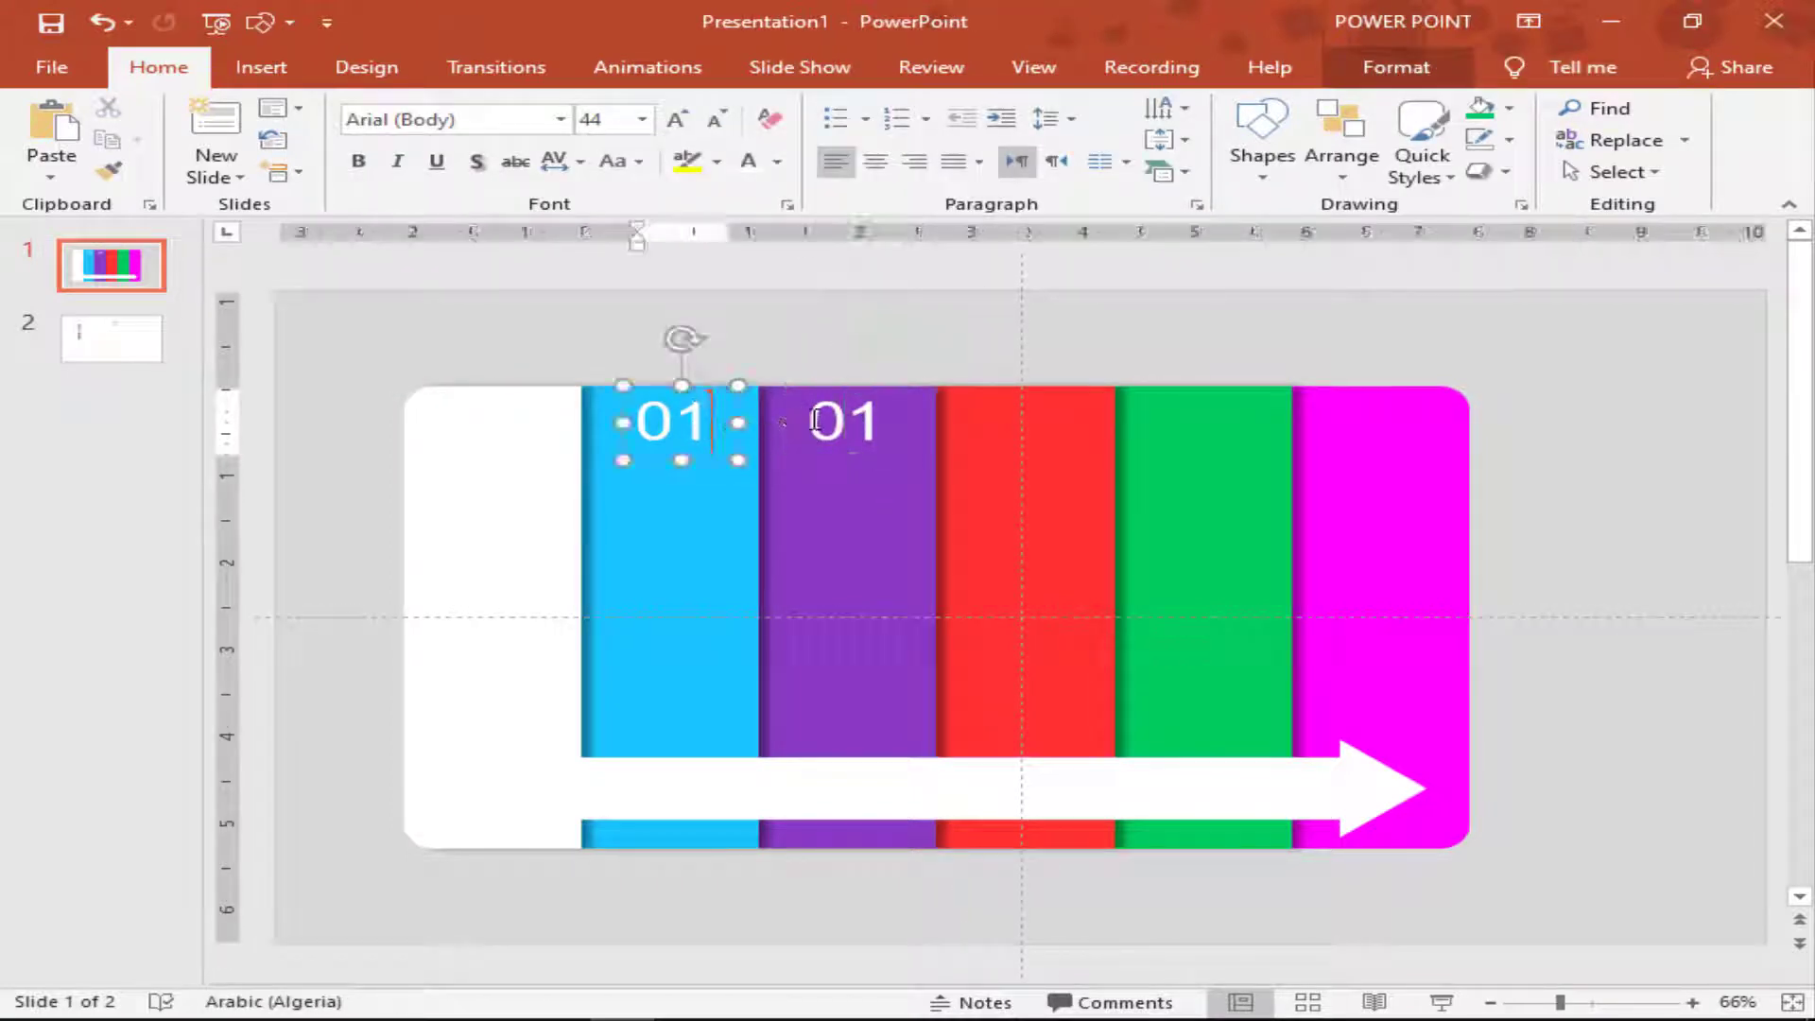
left_click(877, 460, "shift")
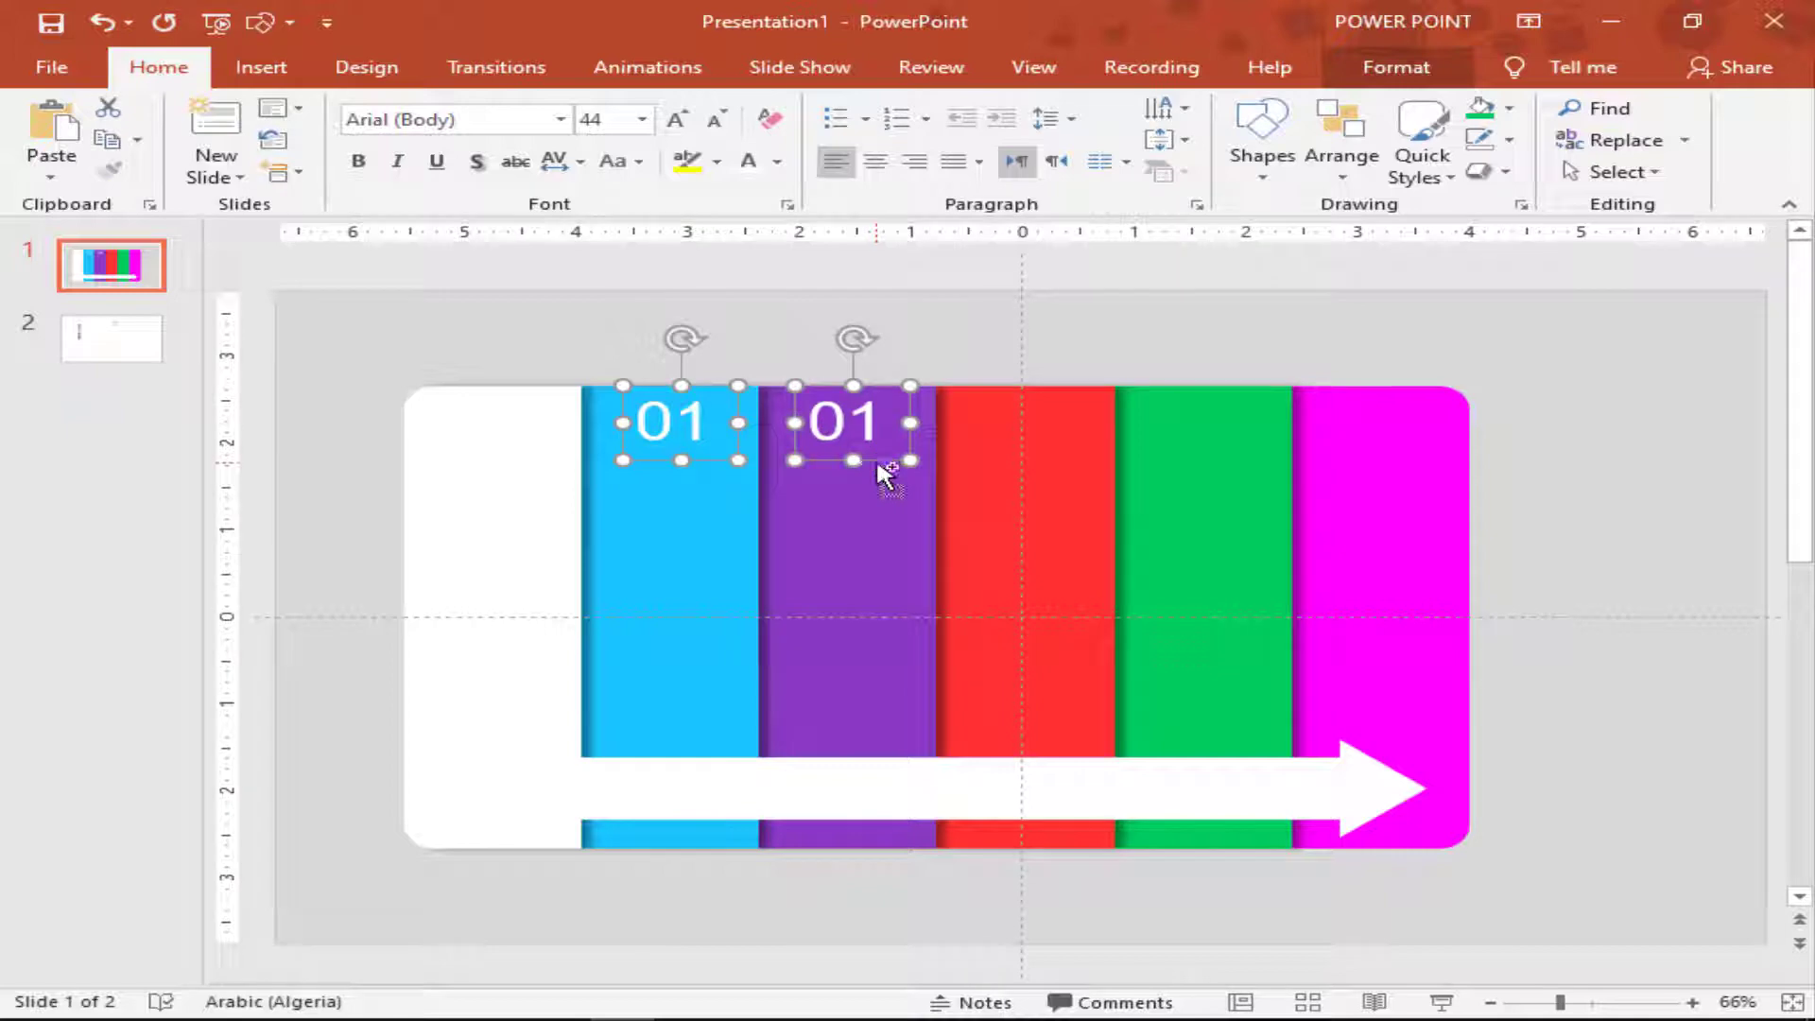
left_click_drag(881, 458, 1220, 461)
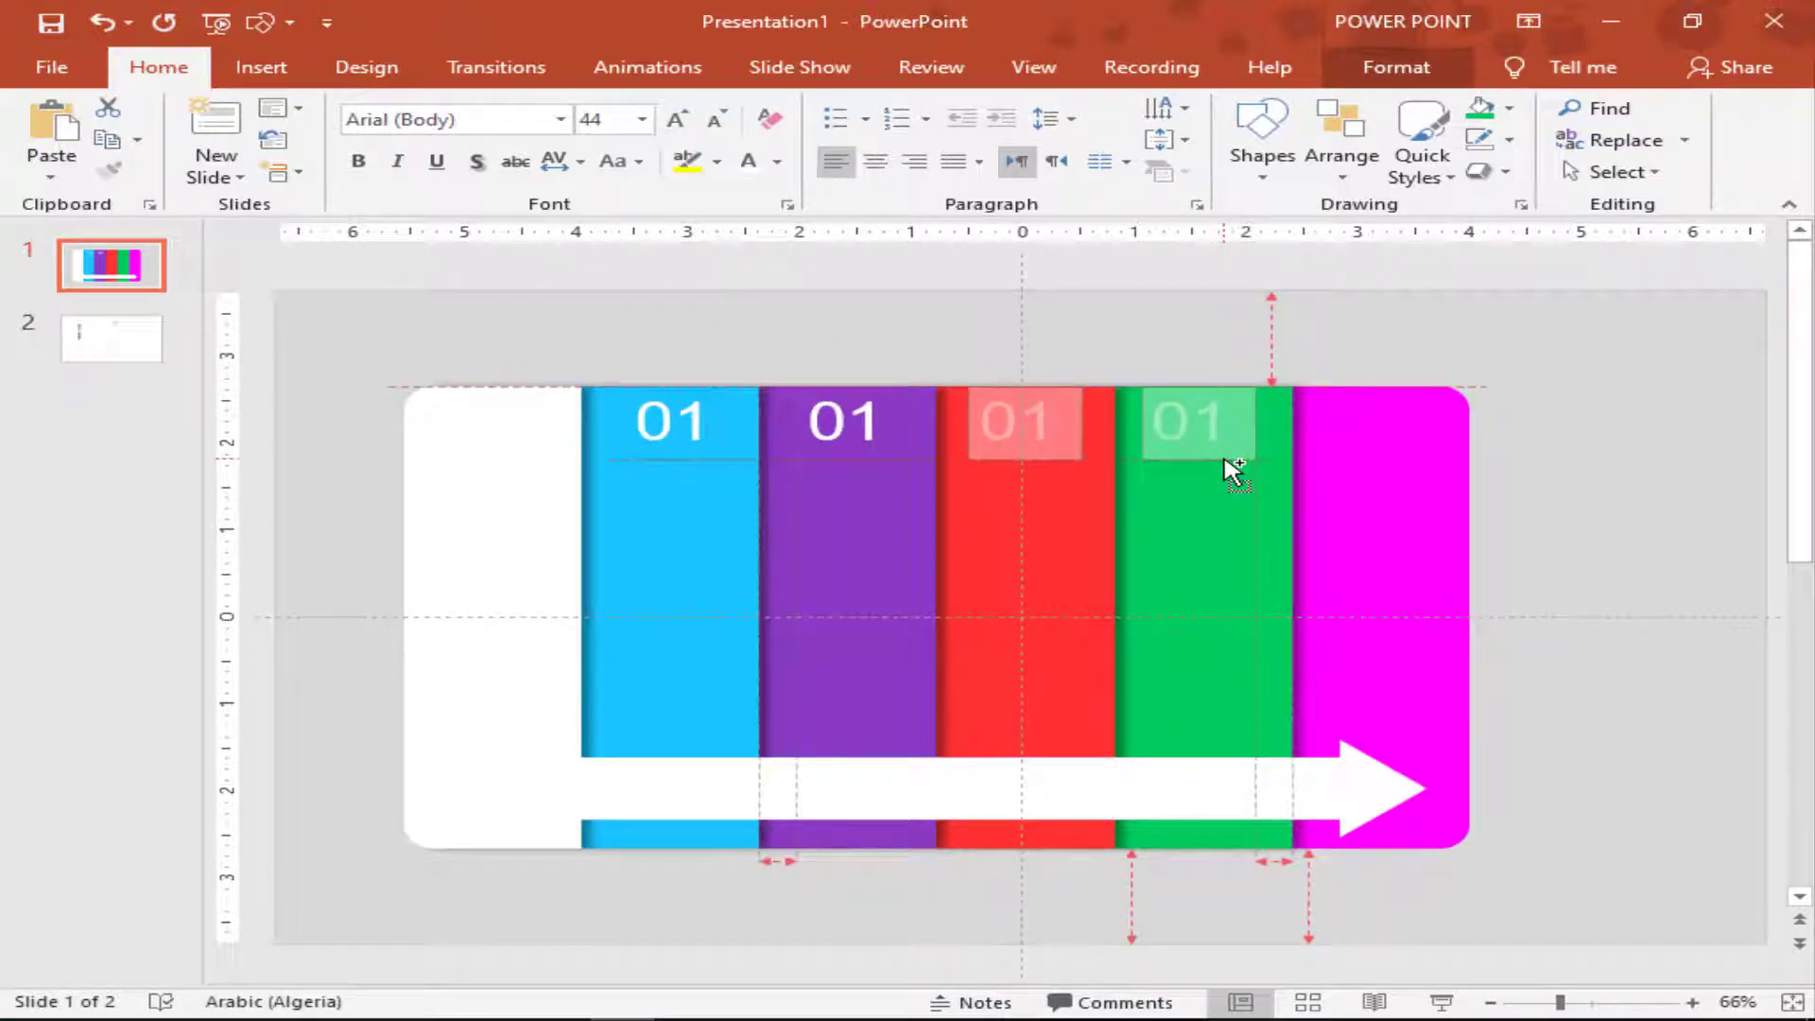
left_click_drag(1227, 470, 1228, 470)
left_click(1236, 357)
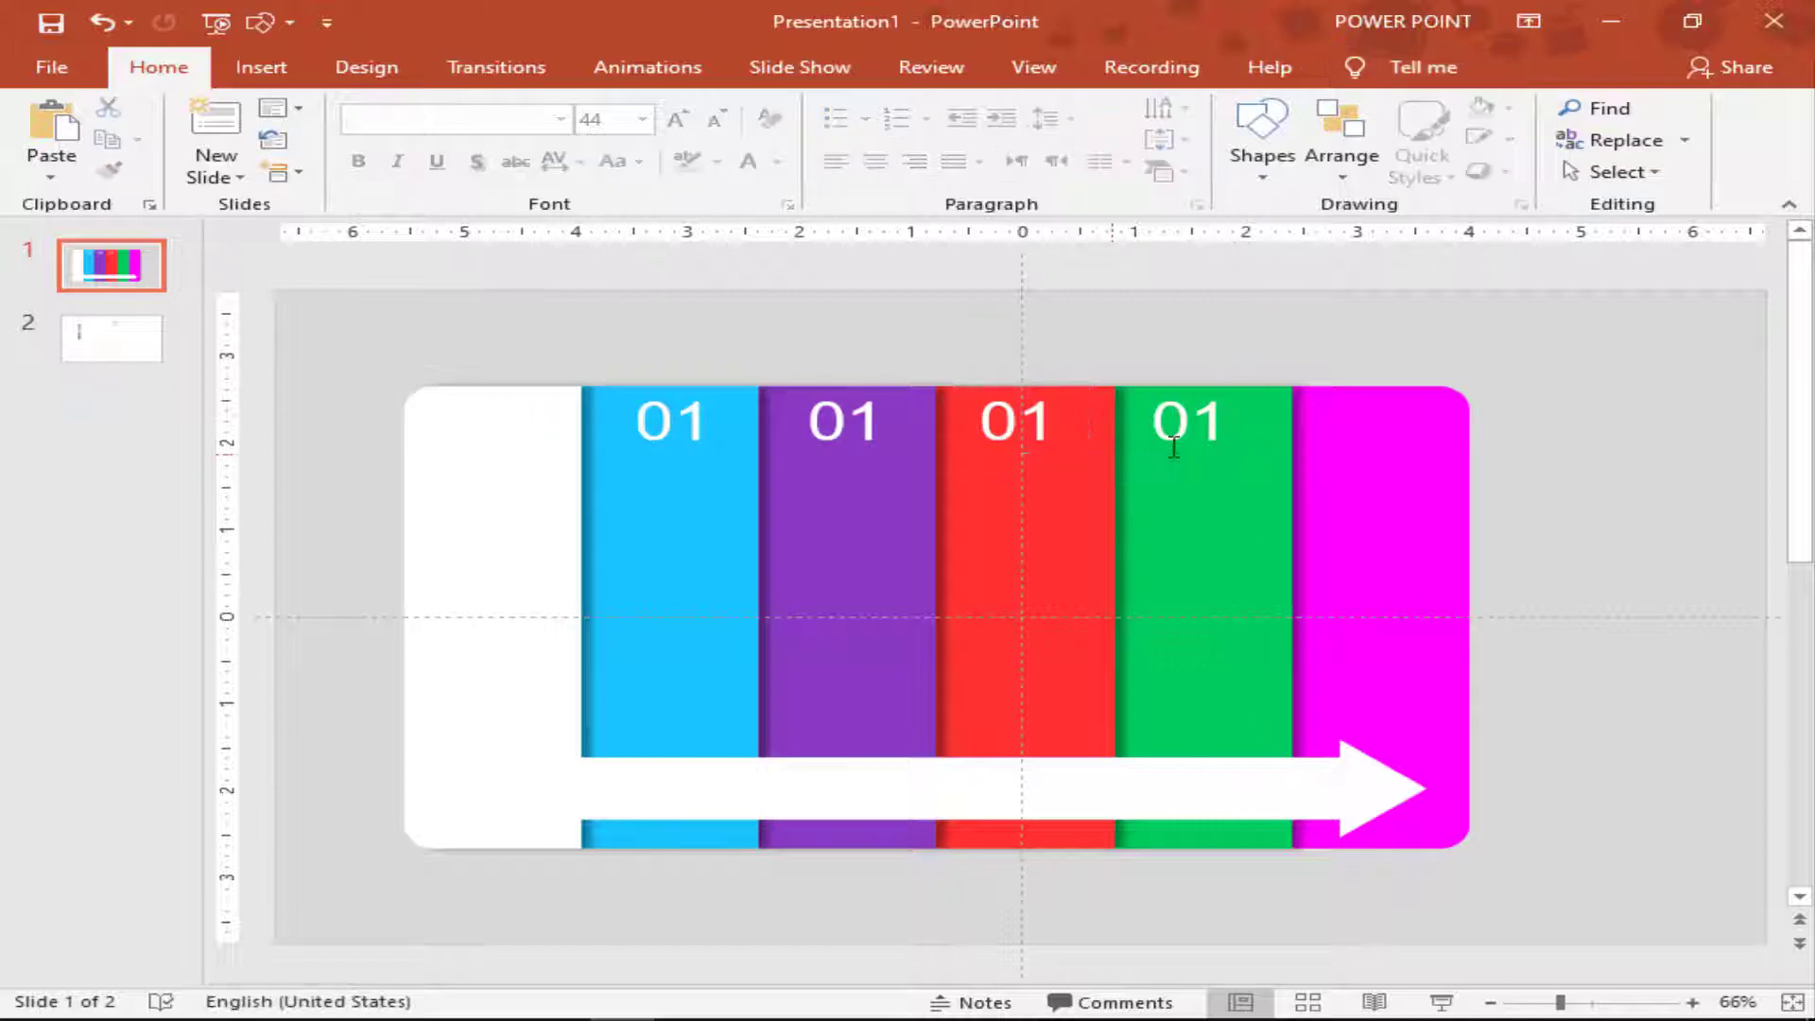
left_click(1180, 440)
left_click_drag(1243, 458, 1418, 468)
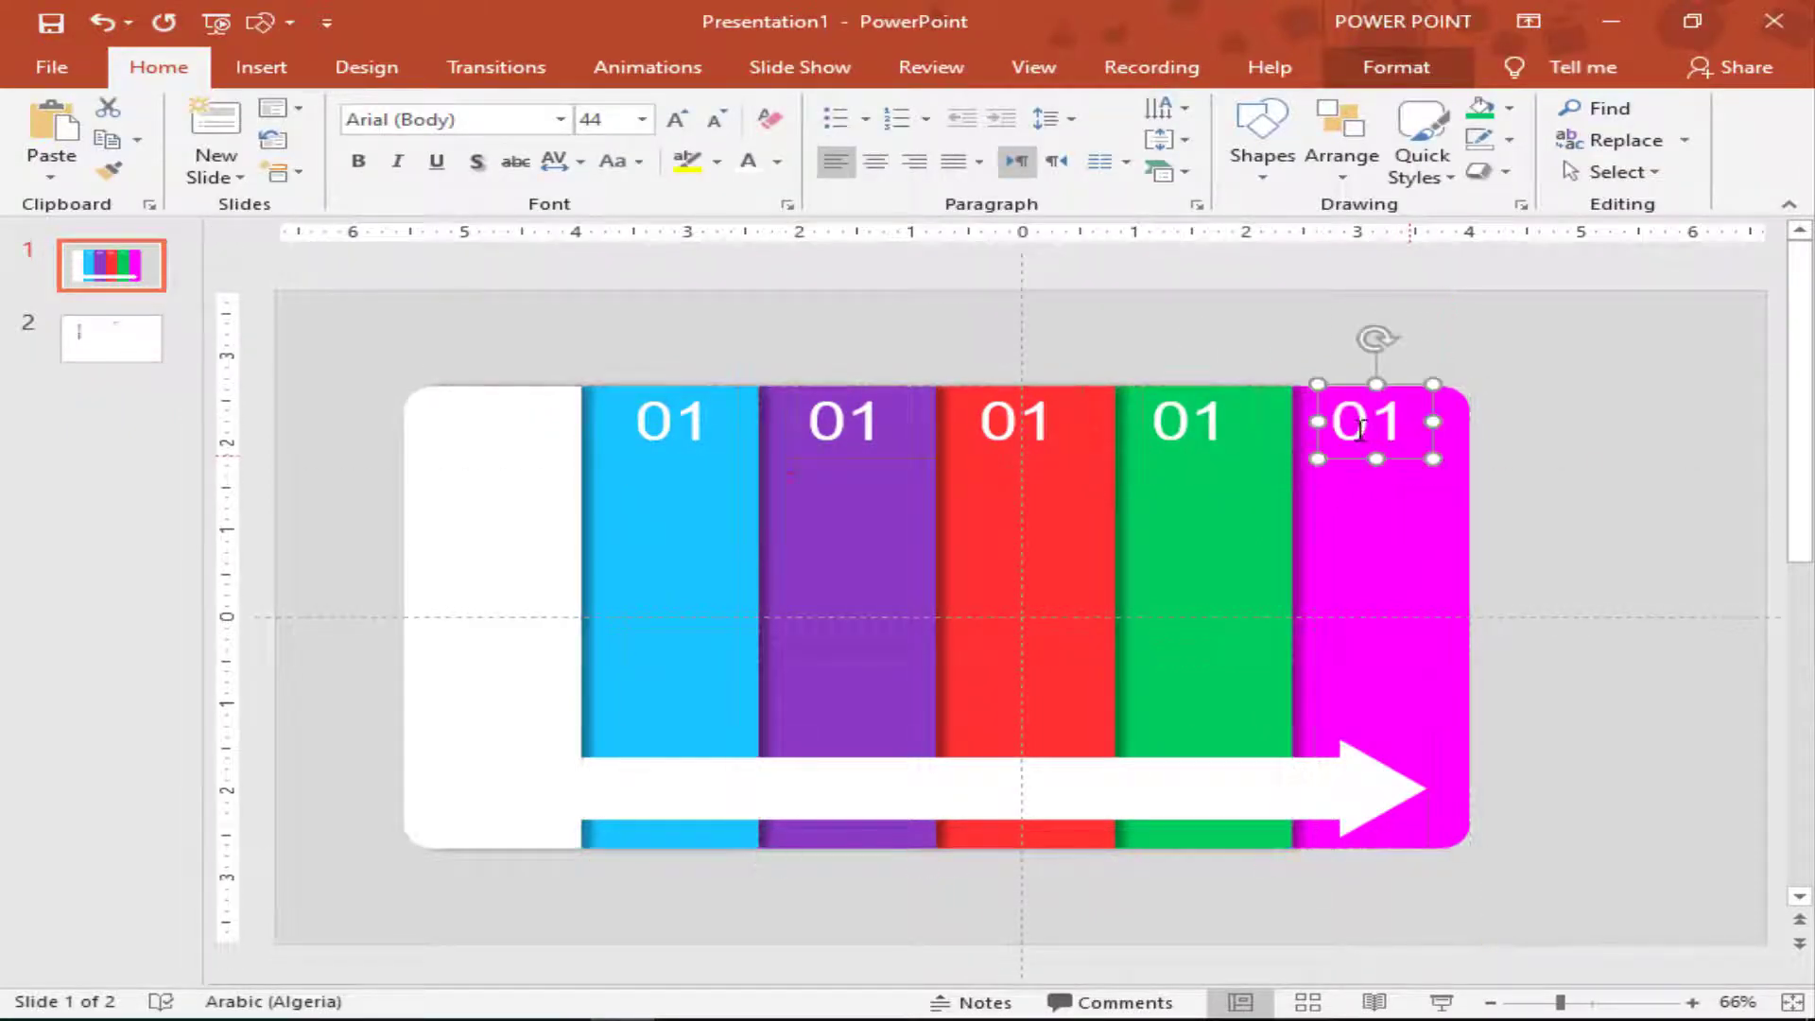
Renumber the copied labels 02, 03, 04 and 05, then switch to slide 2.
double_click(1369, 422)
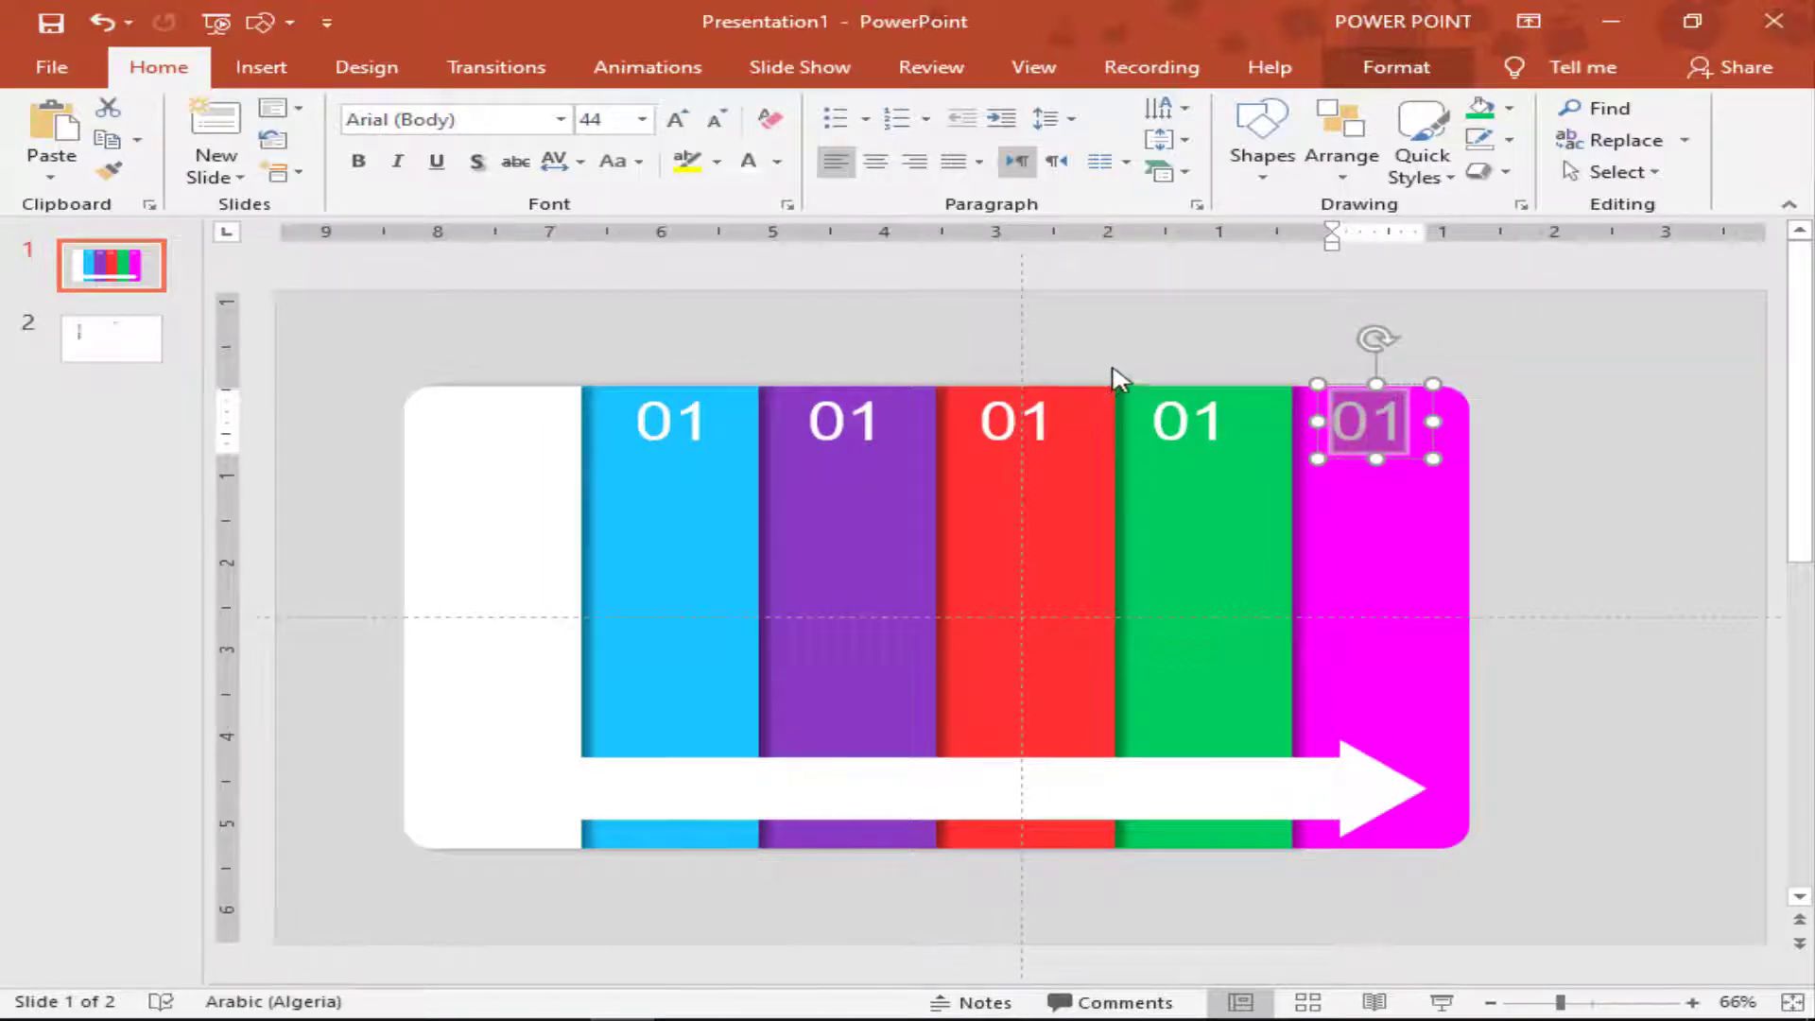
type("05")
double_click(1193, 439)
type("0")
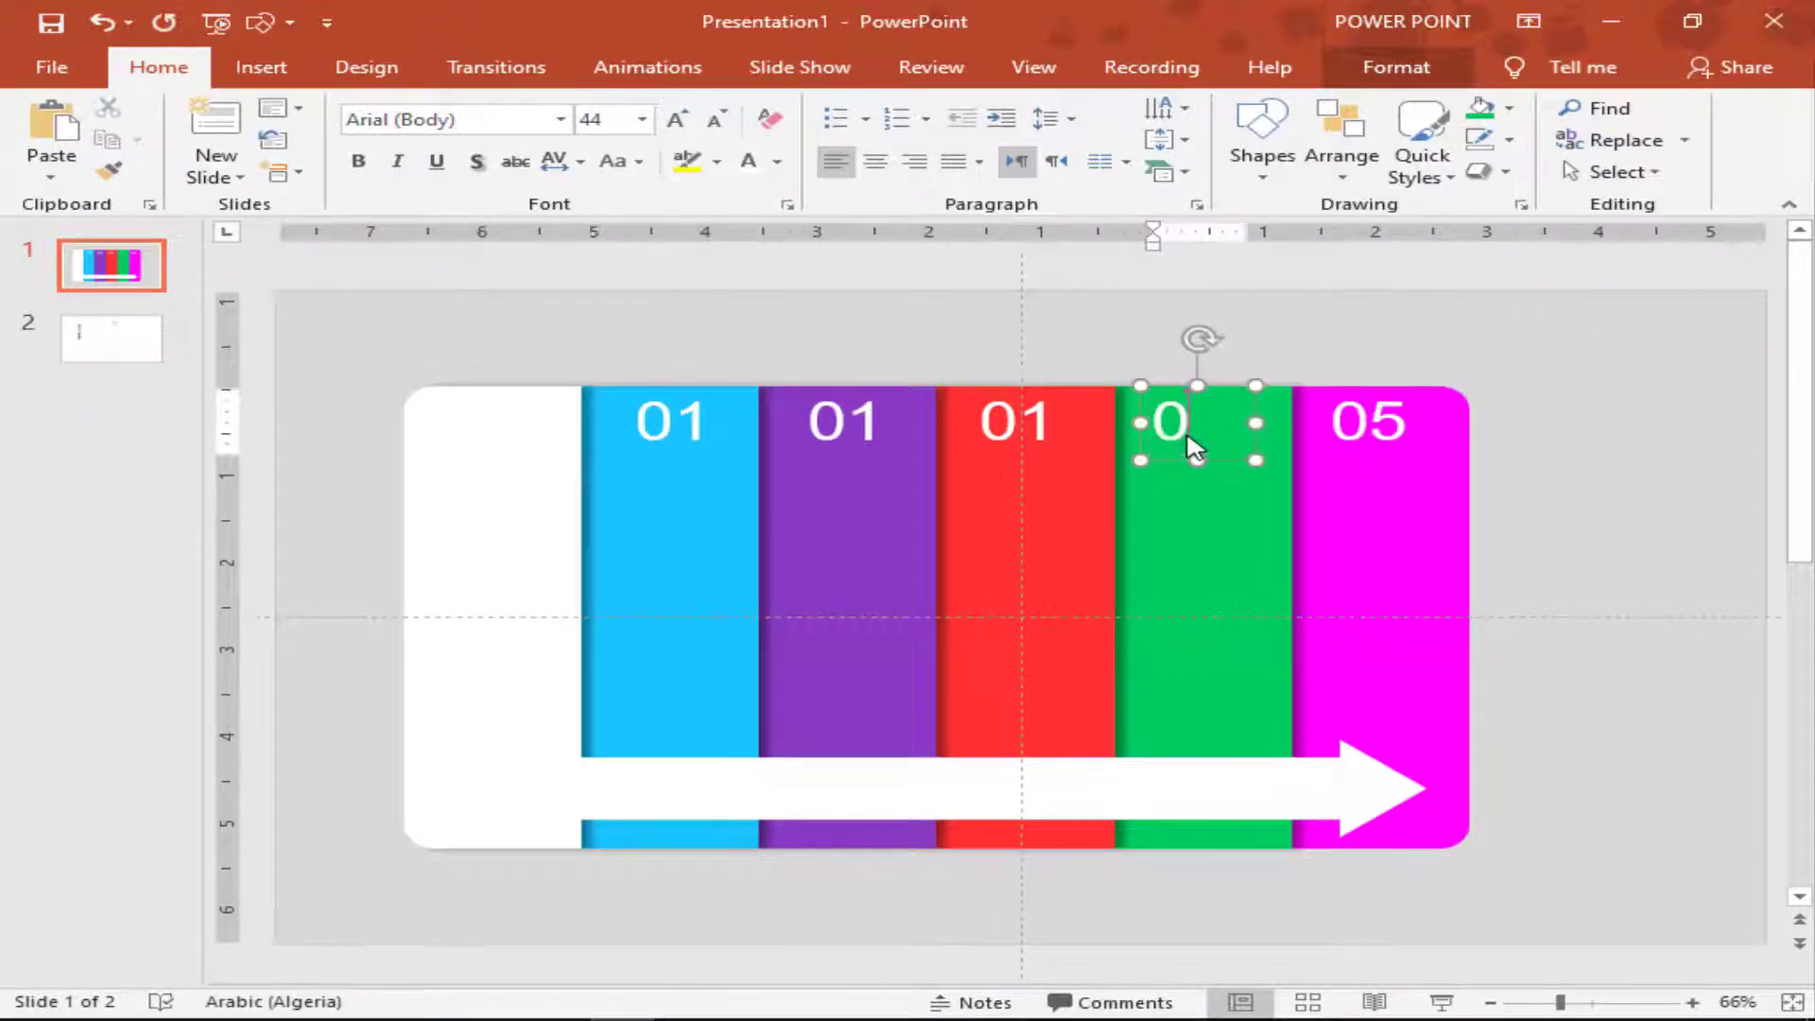
type("4")
double_click(1027, 423)
type("03")
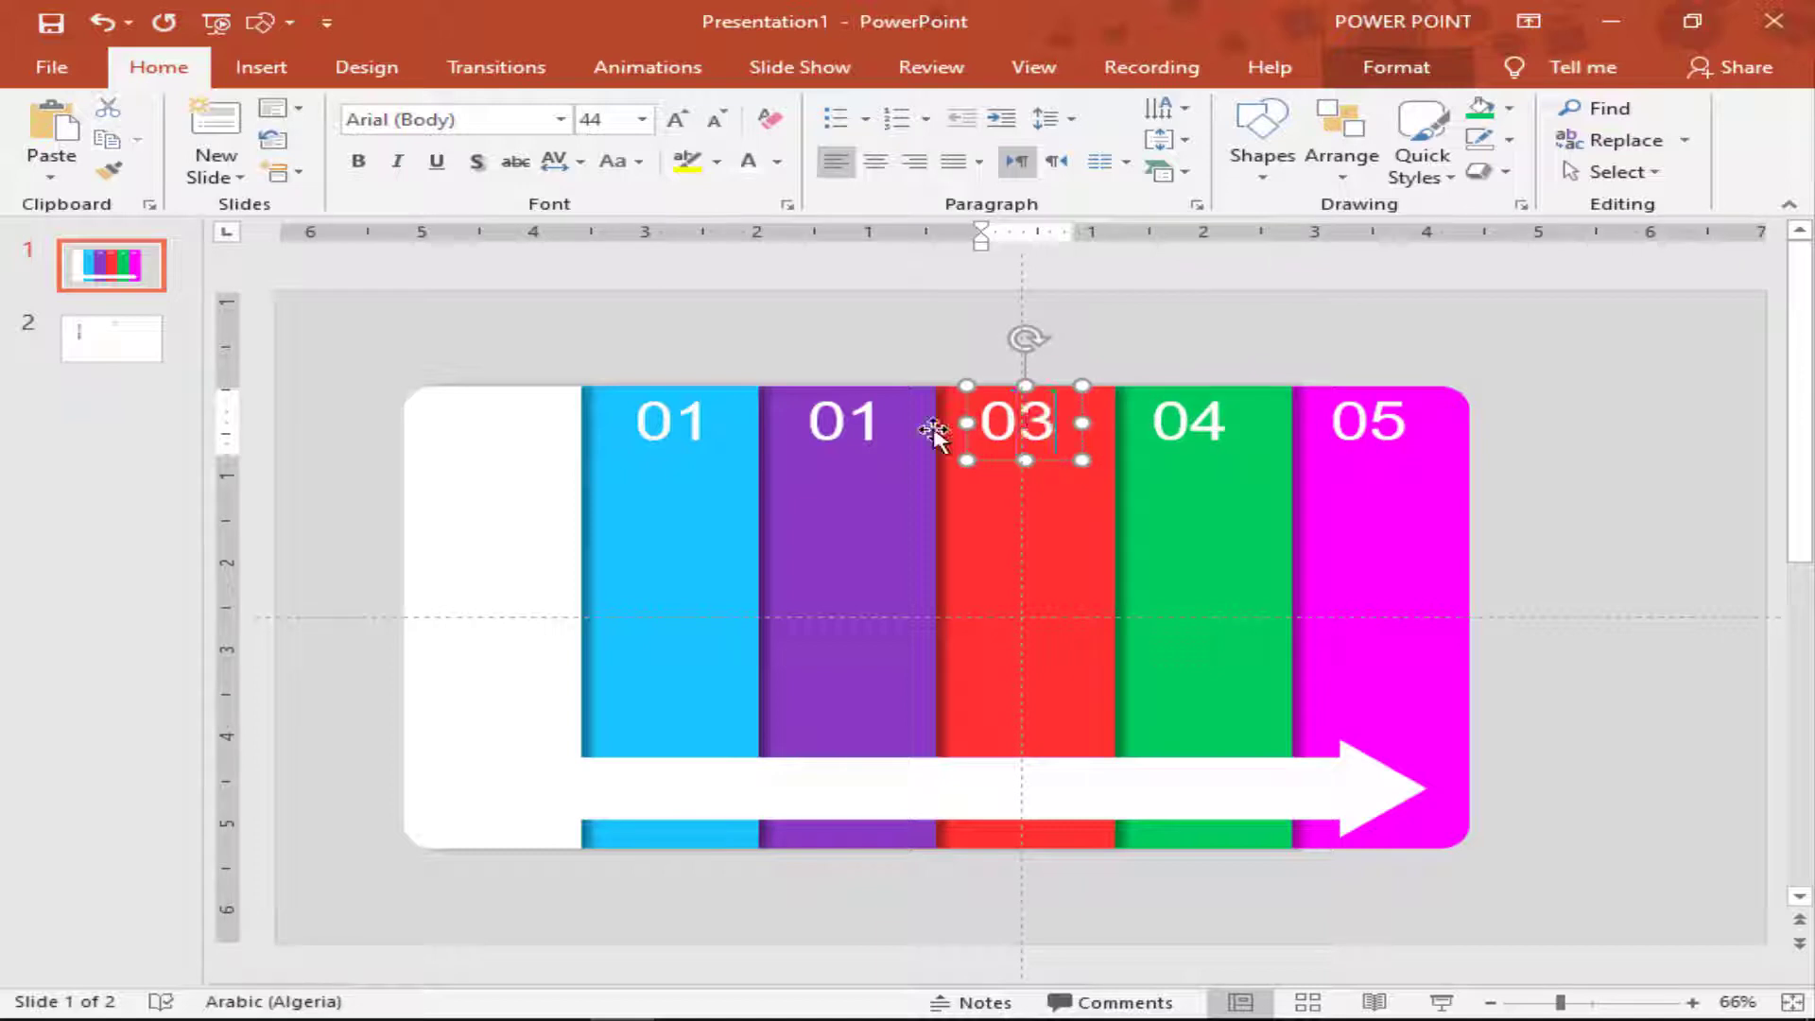
double_click(861, 428)
type("02")
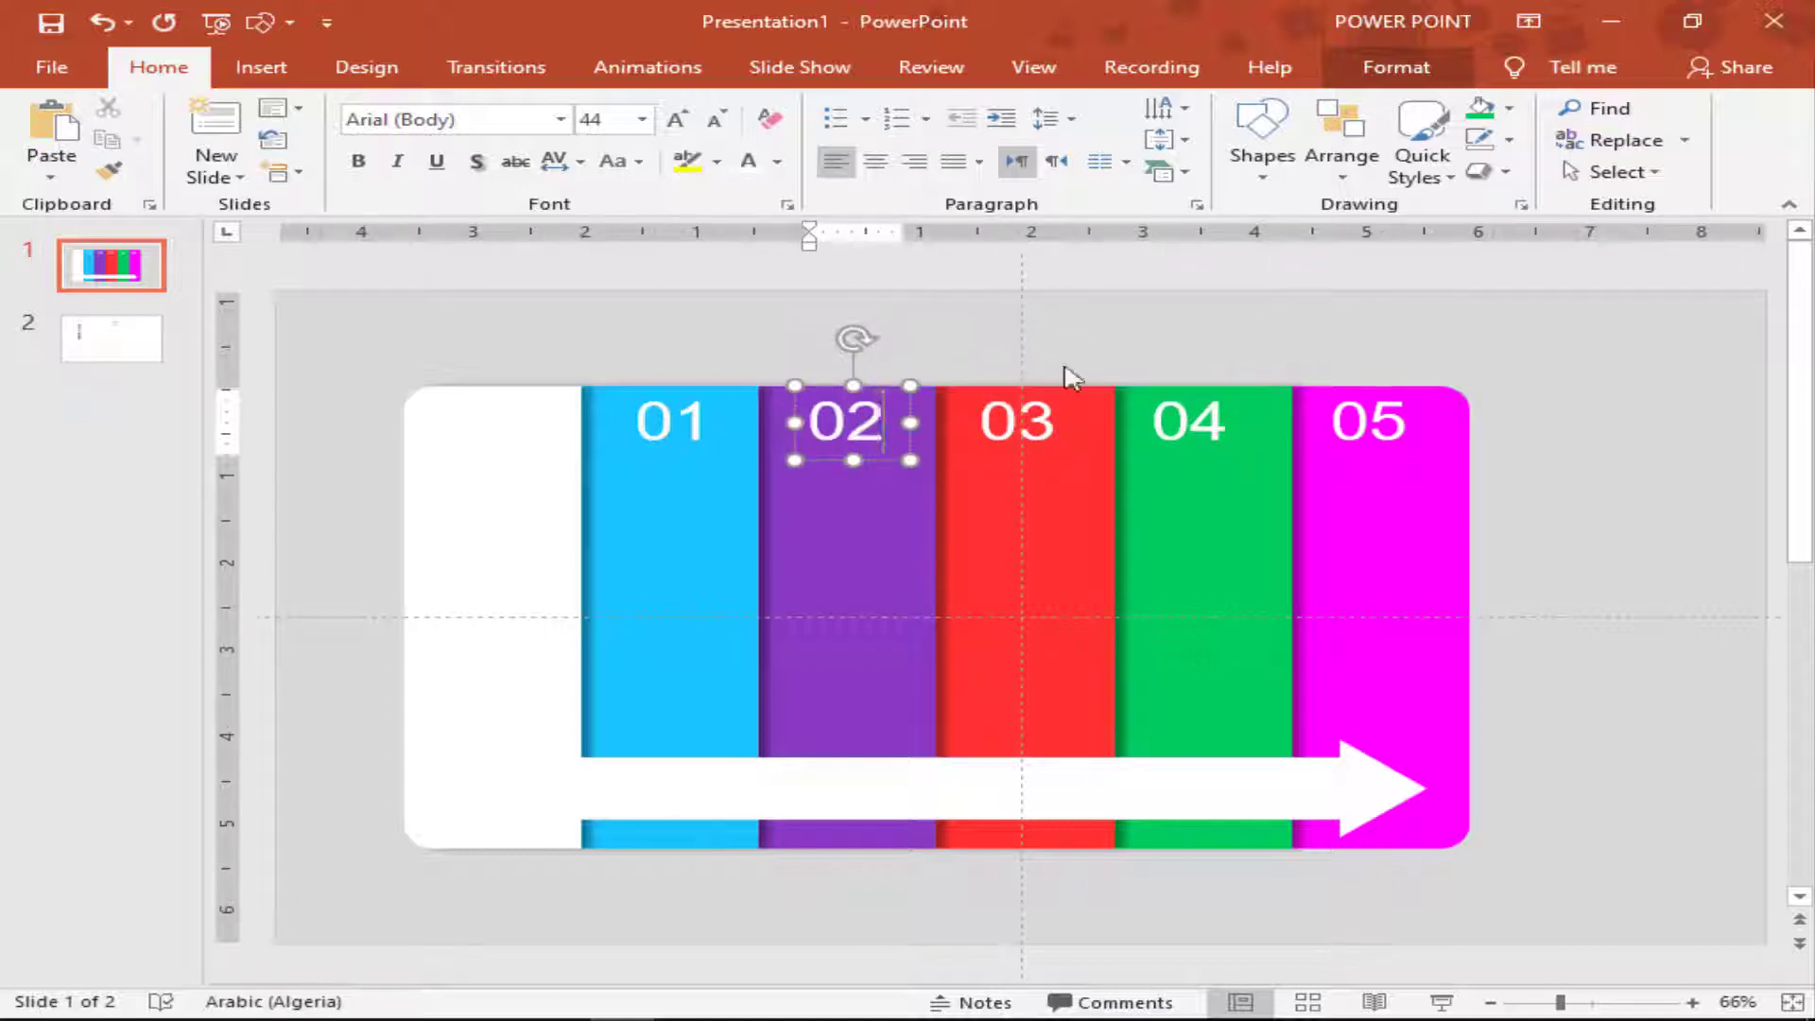
left_click(1161, 353)
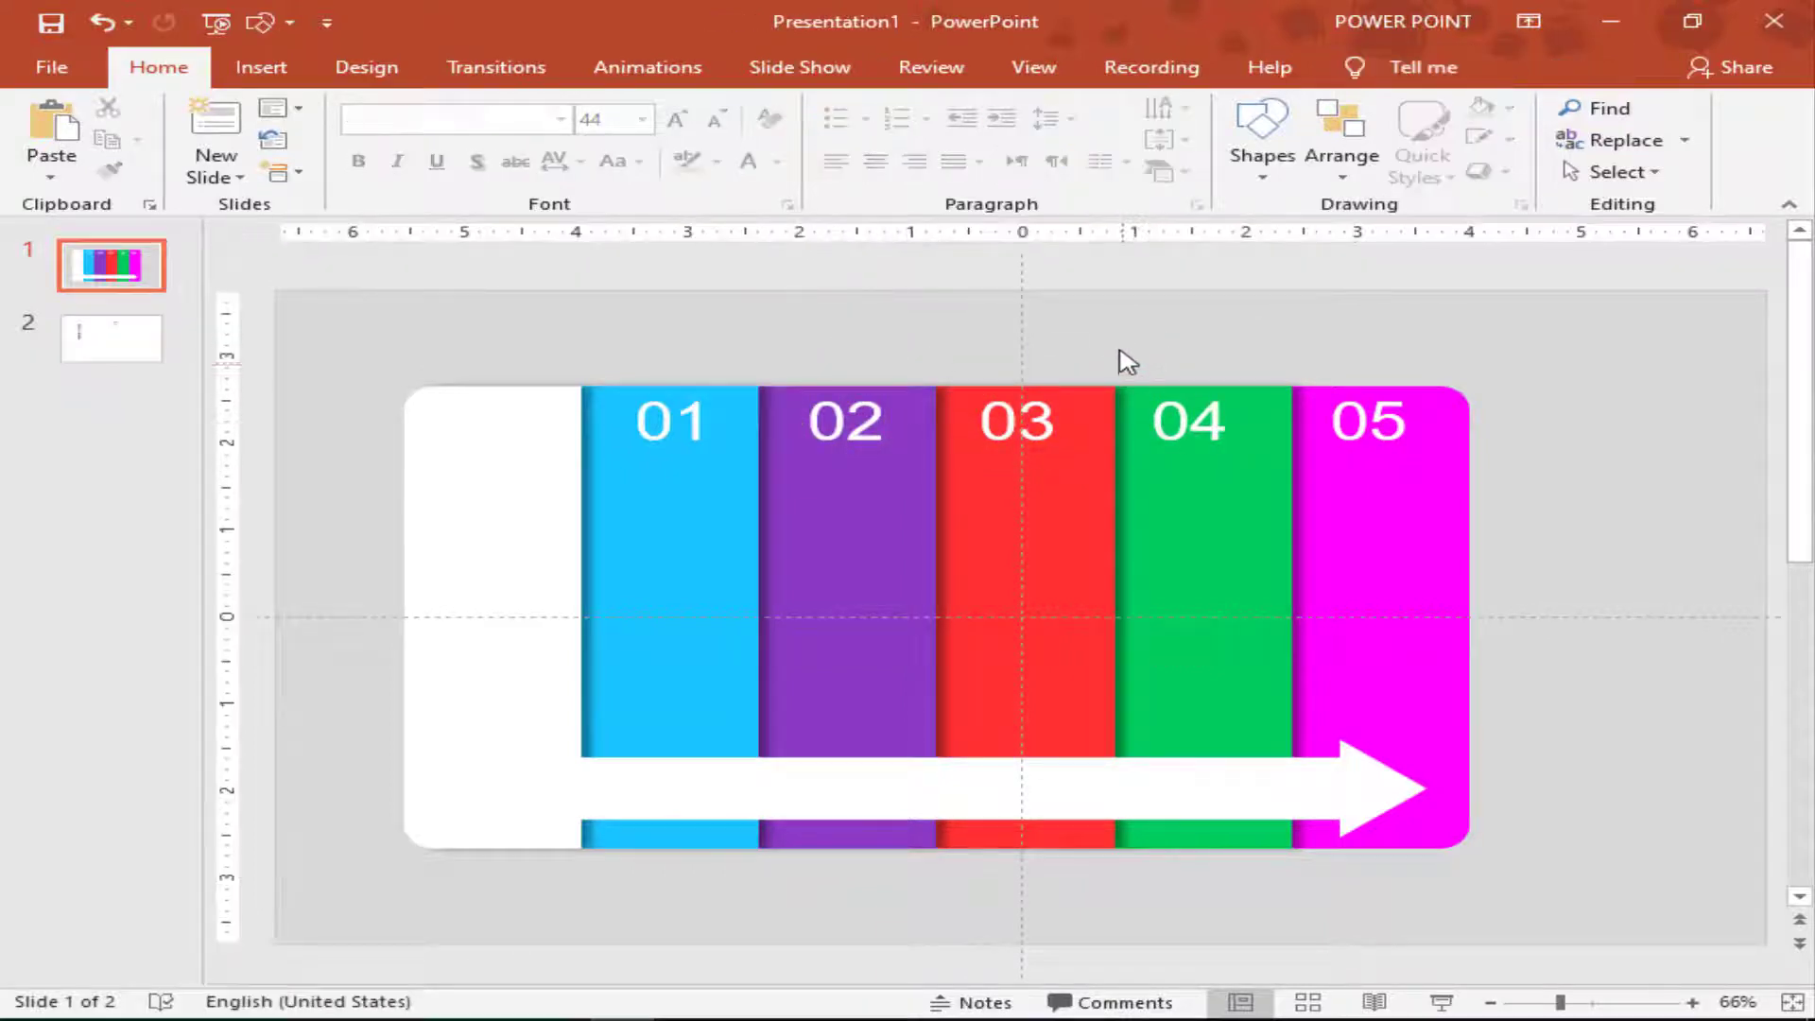
left_click(111, 337)
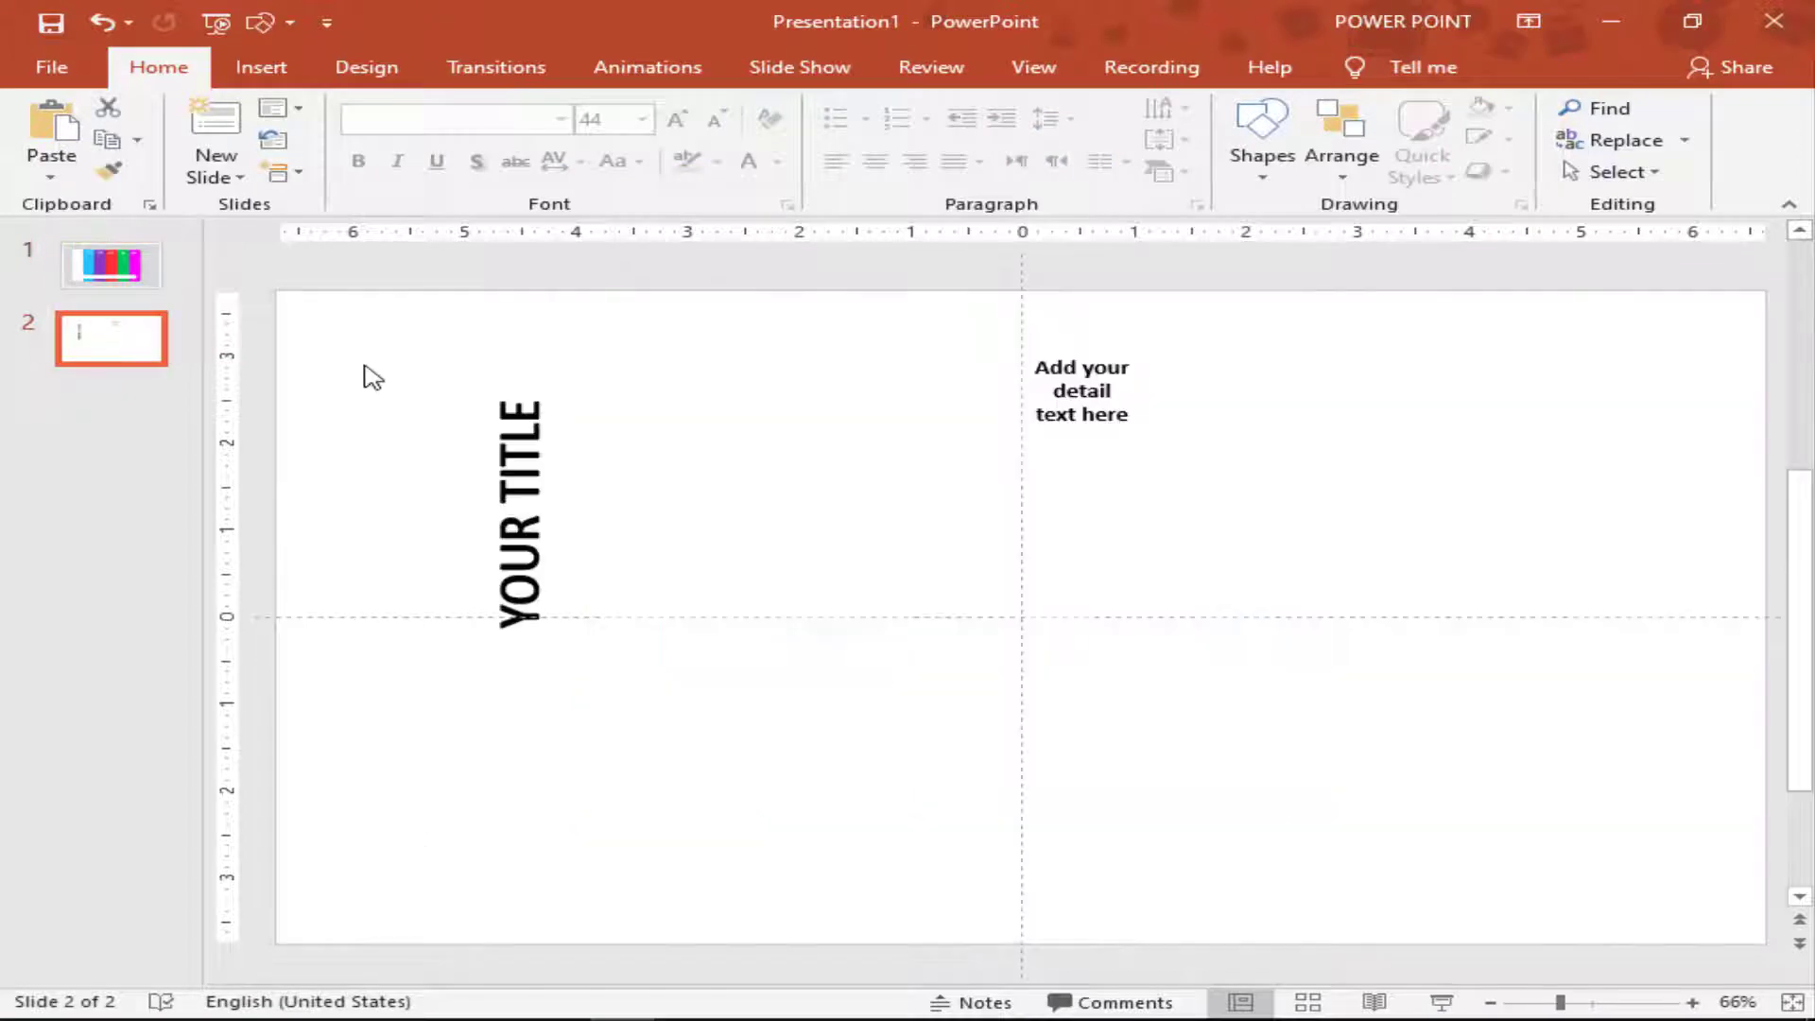
Copy the YOUR TITLE and detail text boxes from slide 2 onto slide 1.
left_click(529, 442)
key("ctrl+a")
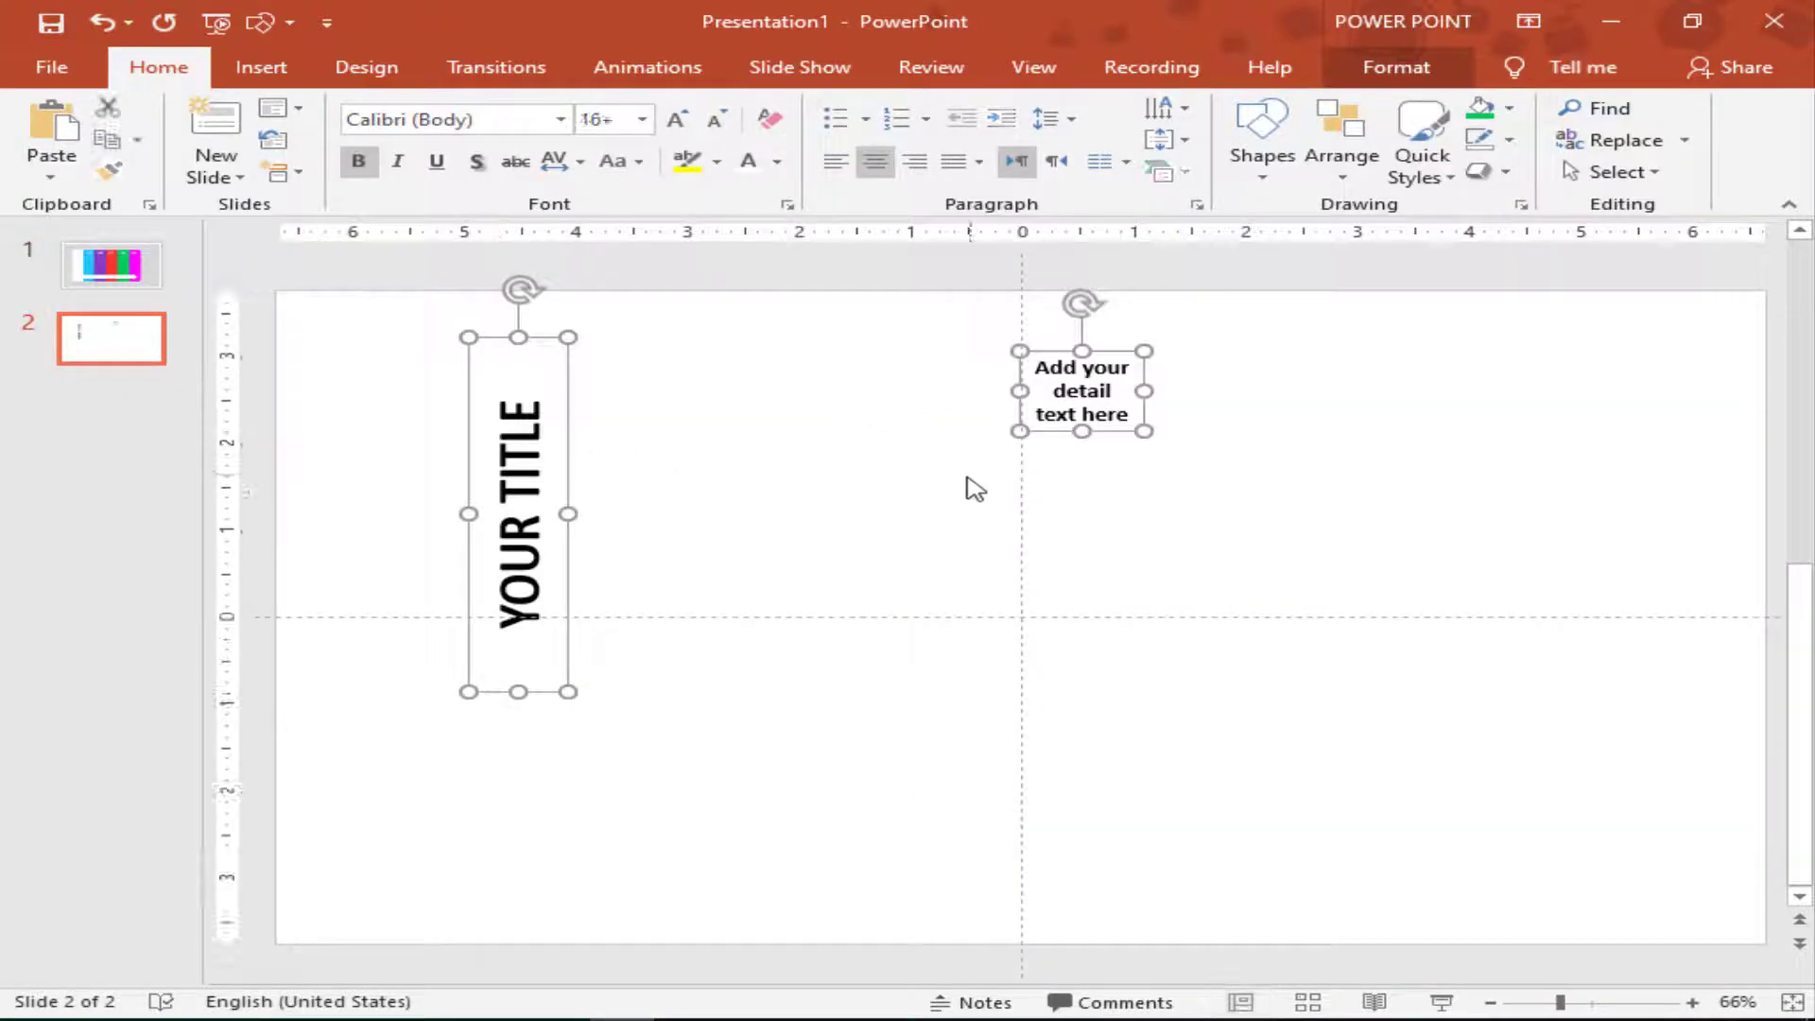
left_click(111, 265)
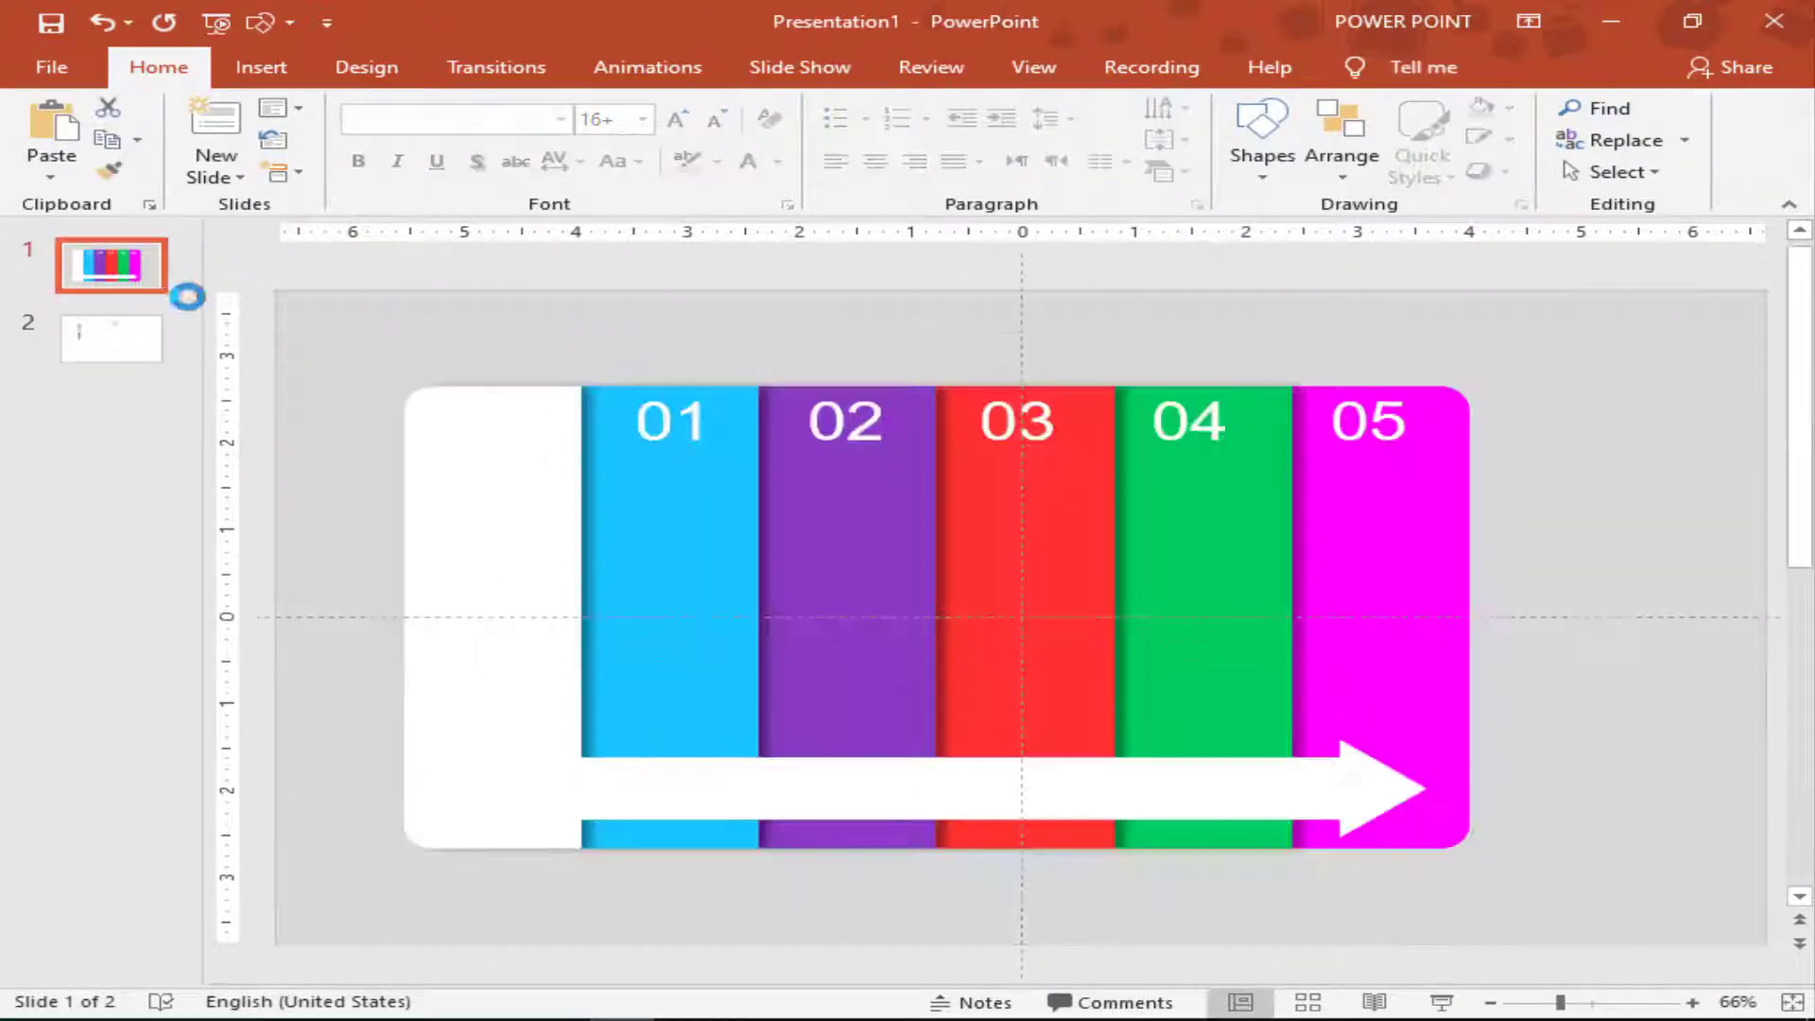
key("ctrl+v")
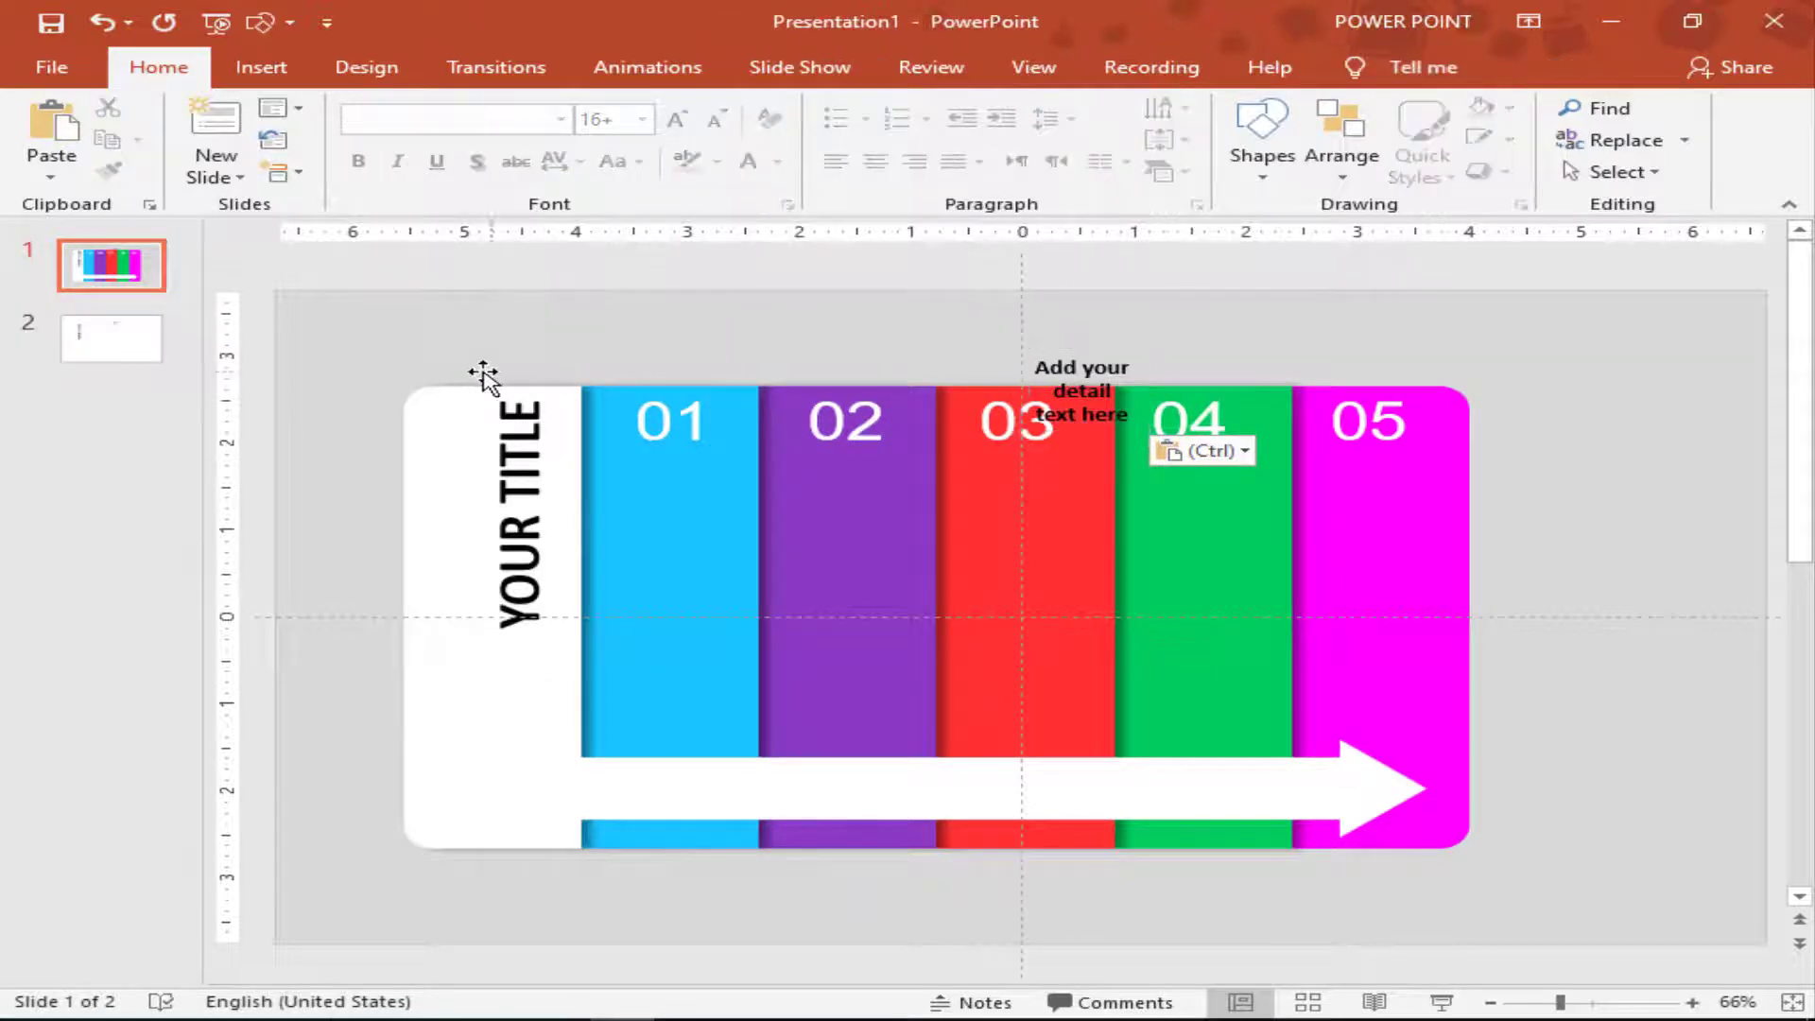
Move the vertical YOUR TITLE box into the white left column.
left_click(518, 371)
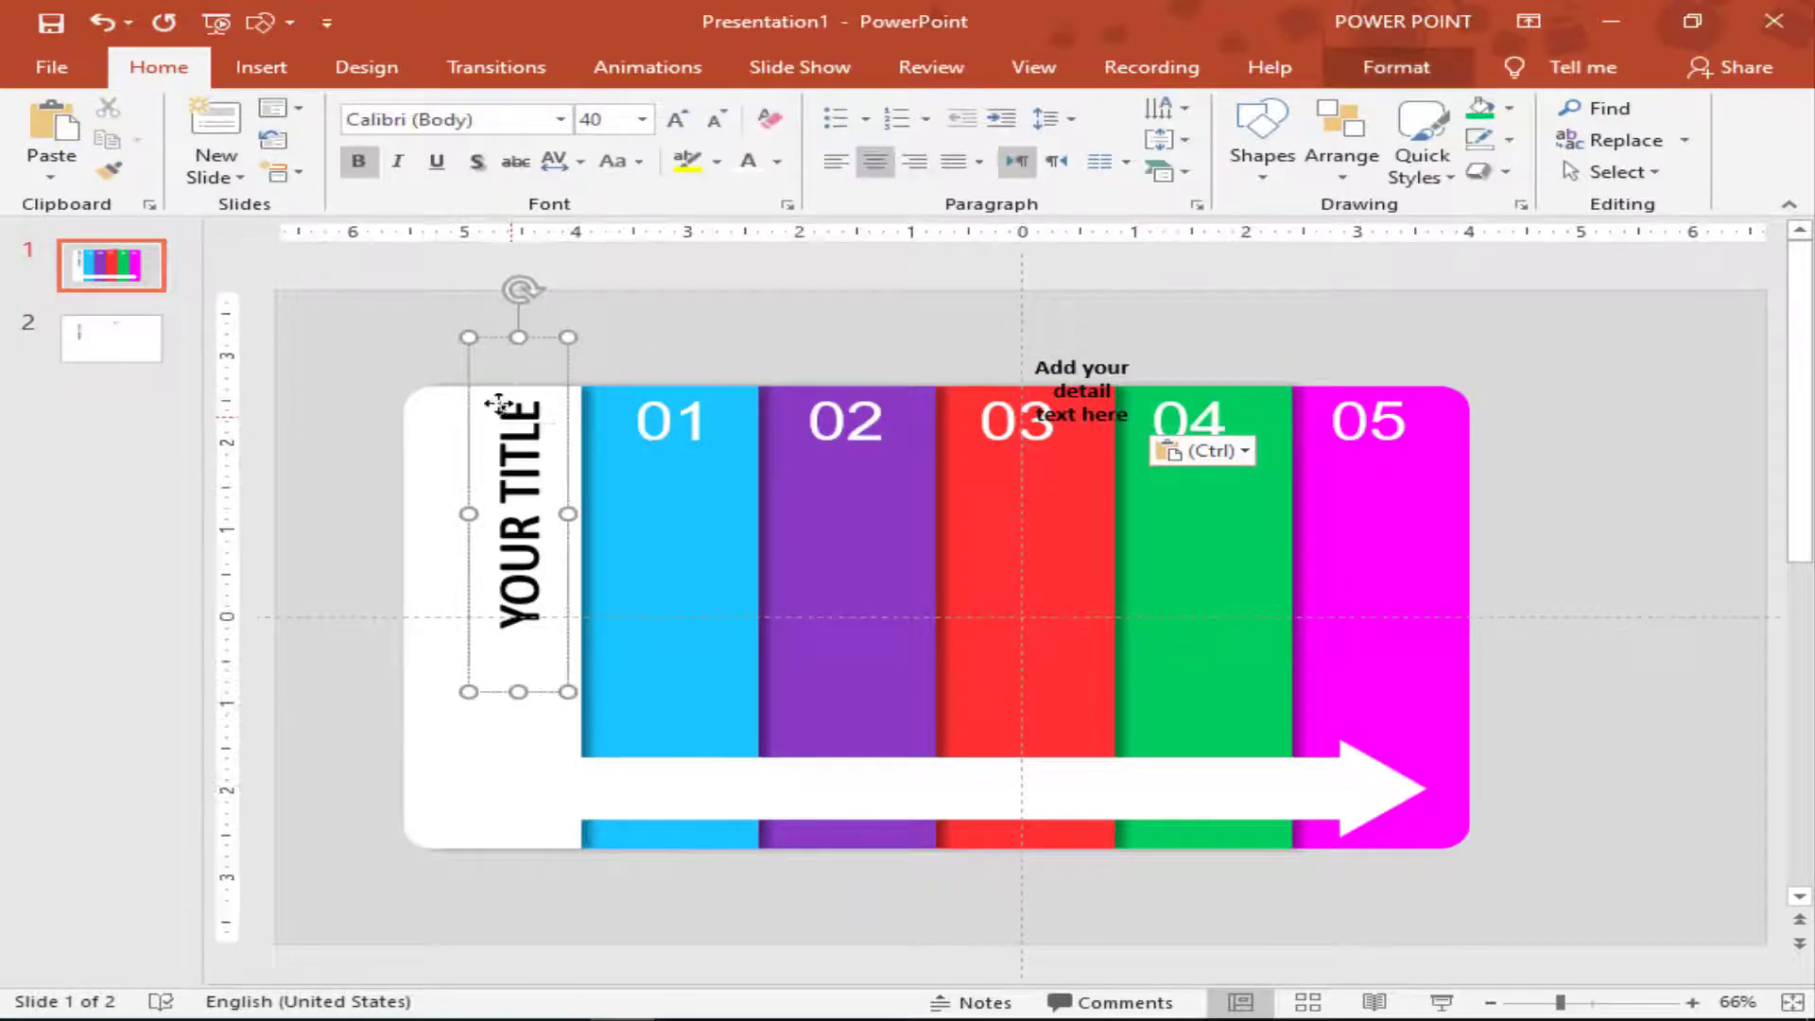
left_click_drag(535, 345, 500, 427)
left_click_drag(499, 426, 500, 427)
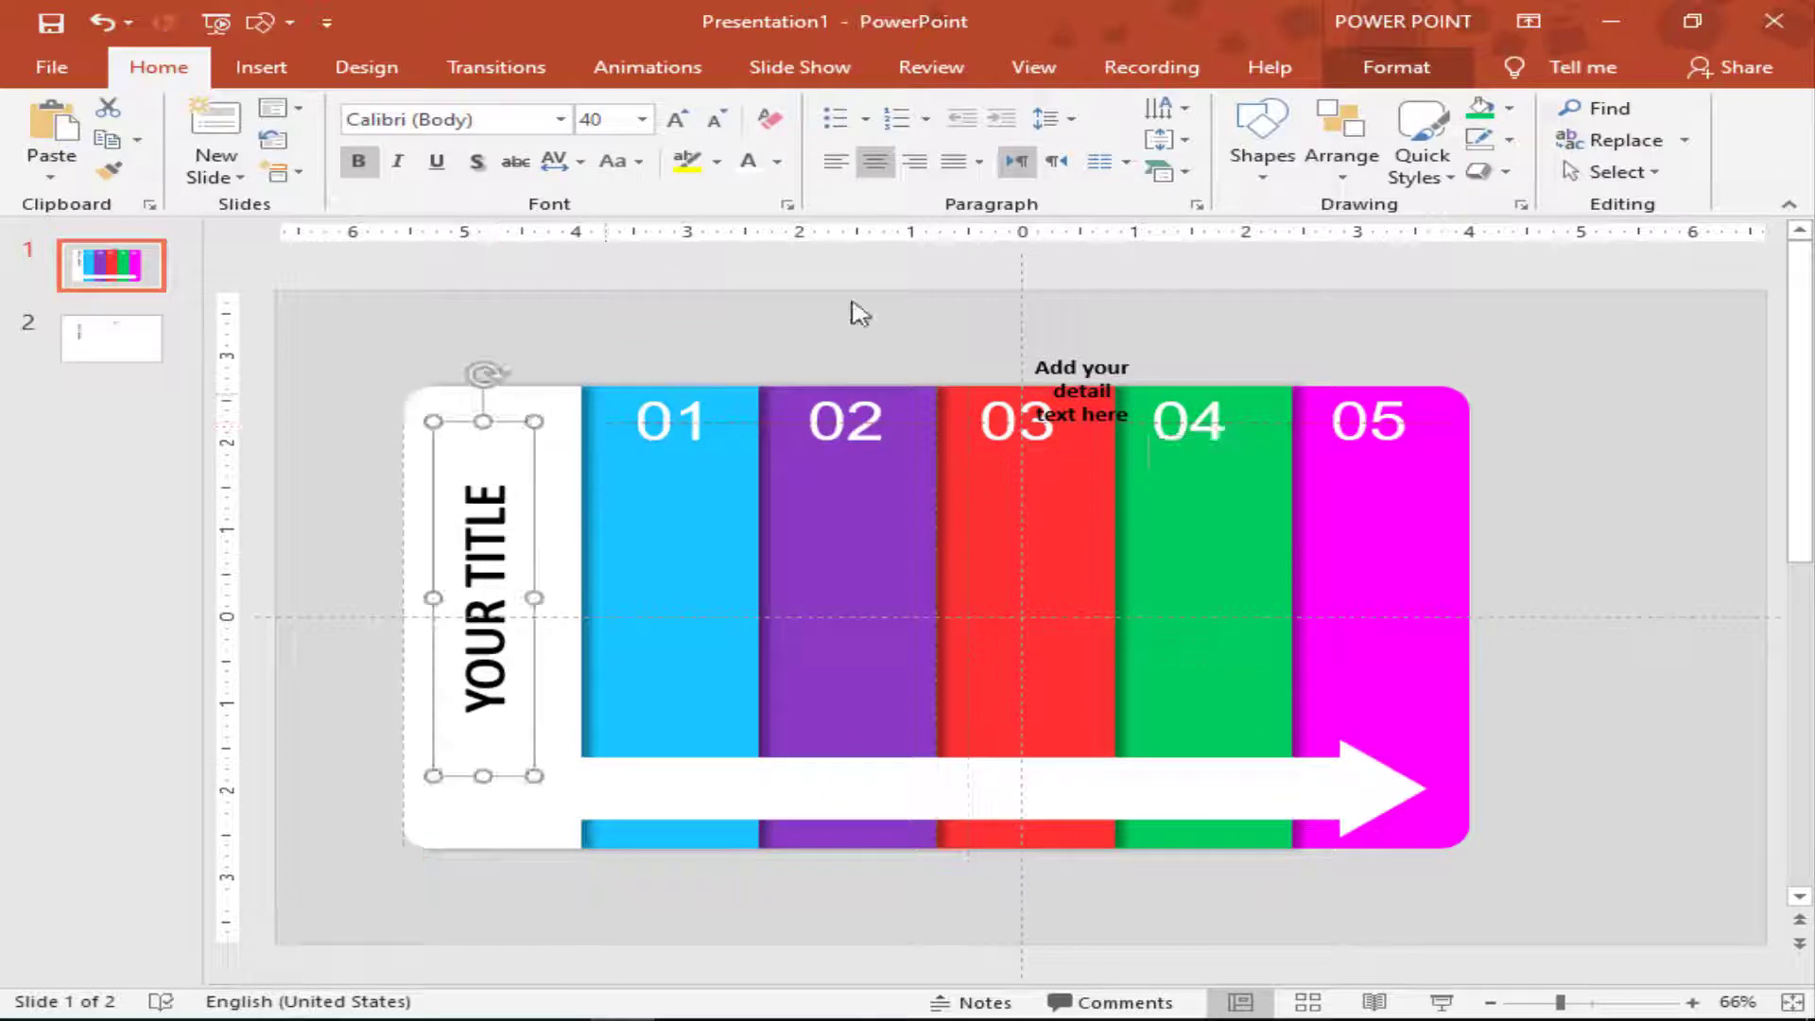
left_click(1135, 364)
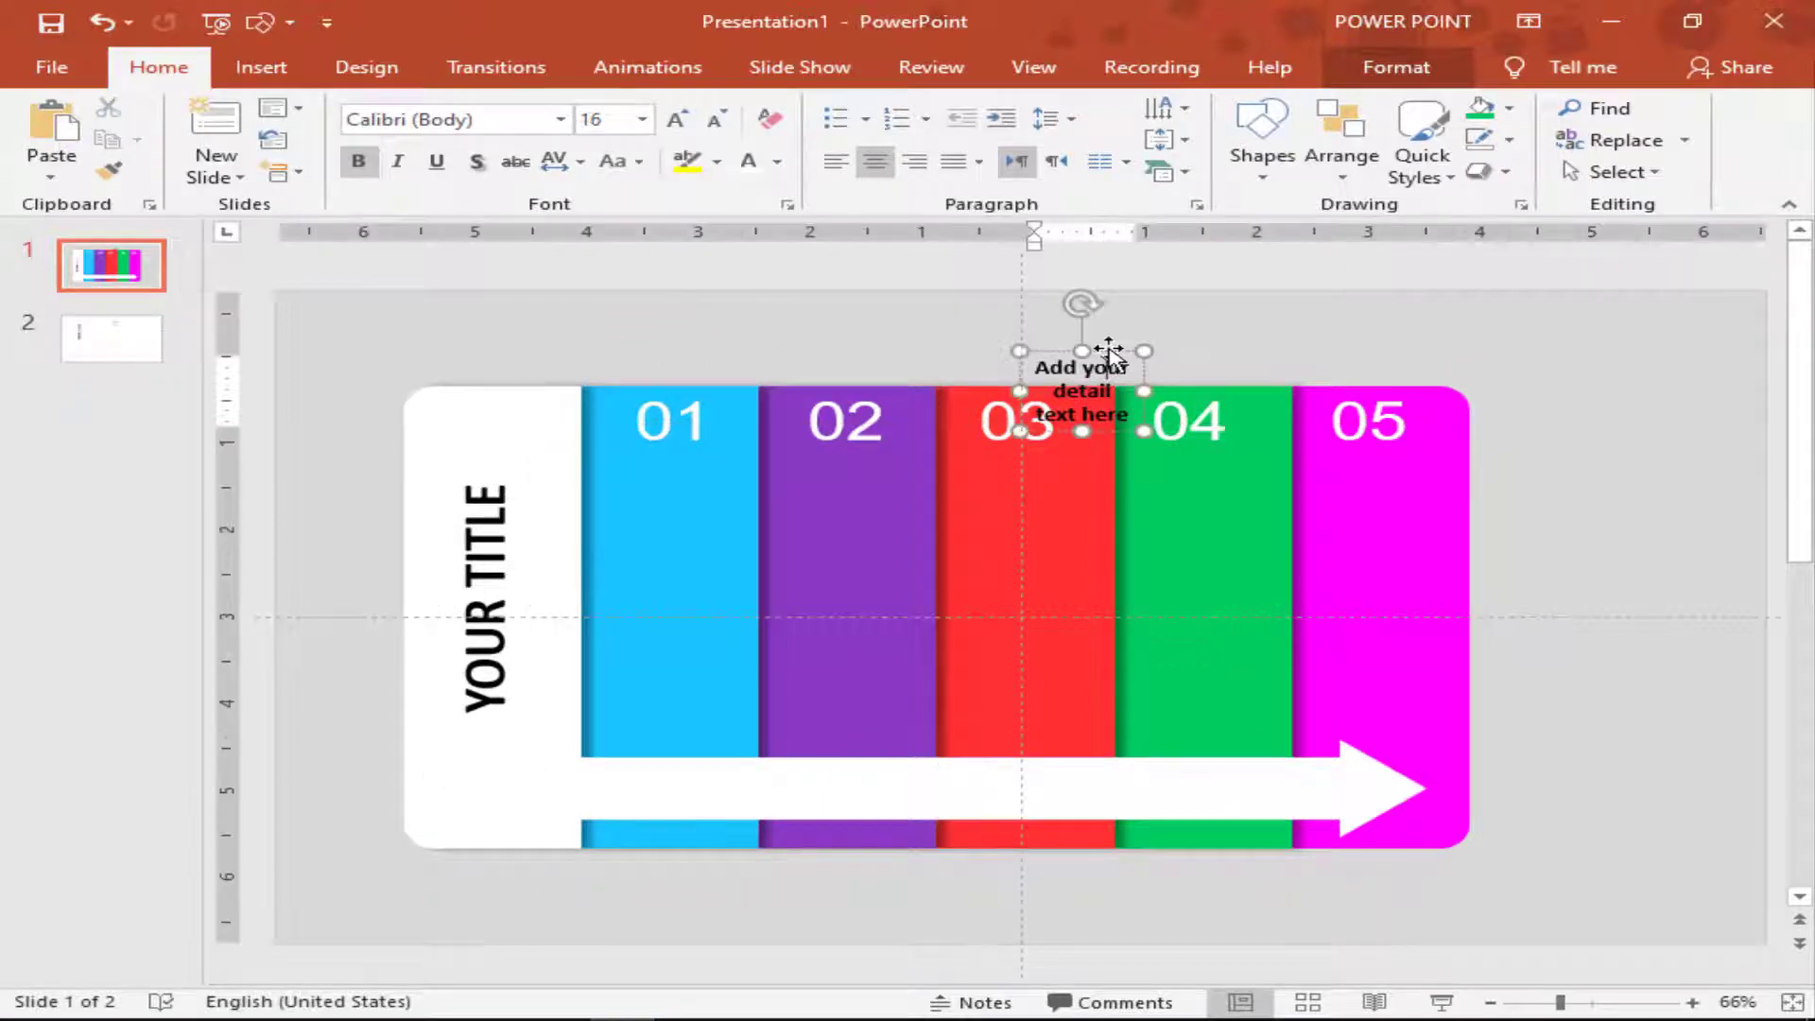
Place the detail text box in column 01 and copy it into columns 02 through 04.
left_click_drag(1106, 353, 695, 527)
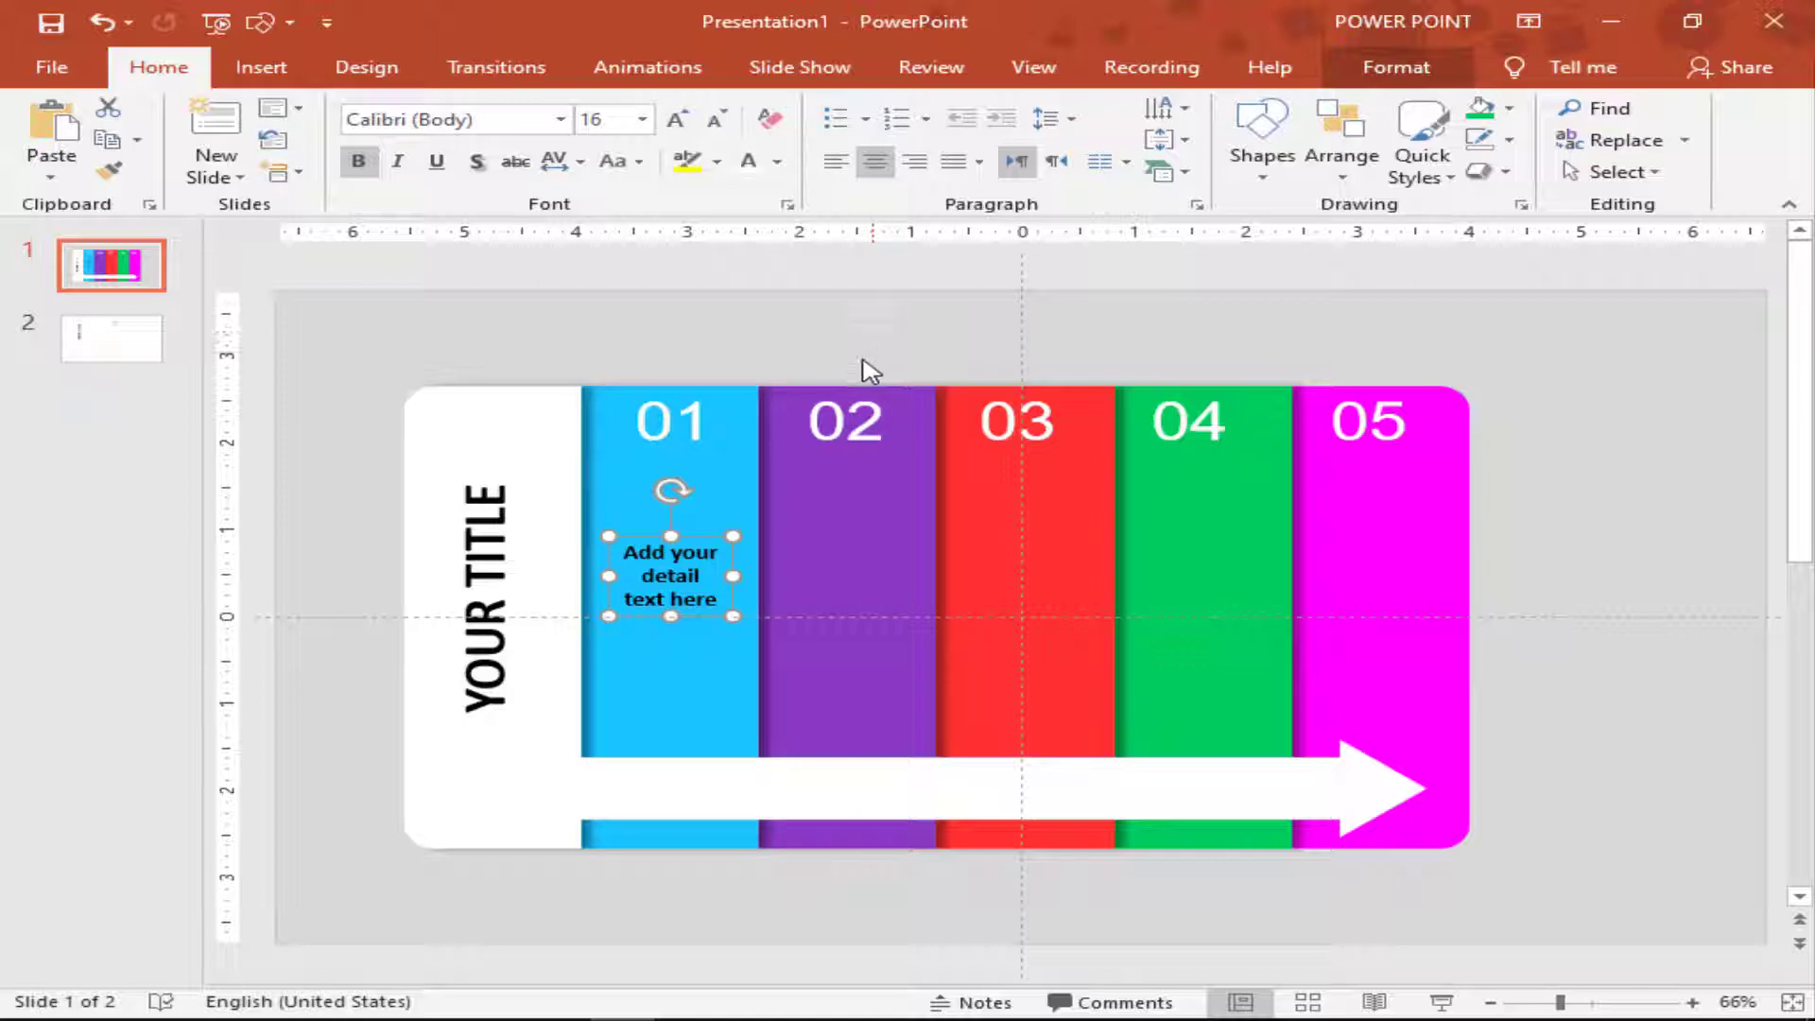
left_click_drag(697, 539, 700, 588)
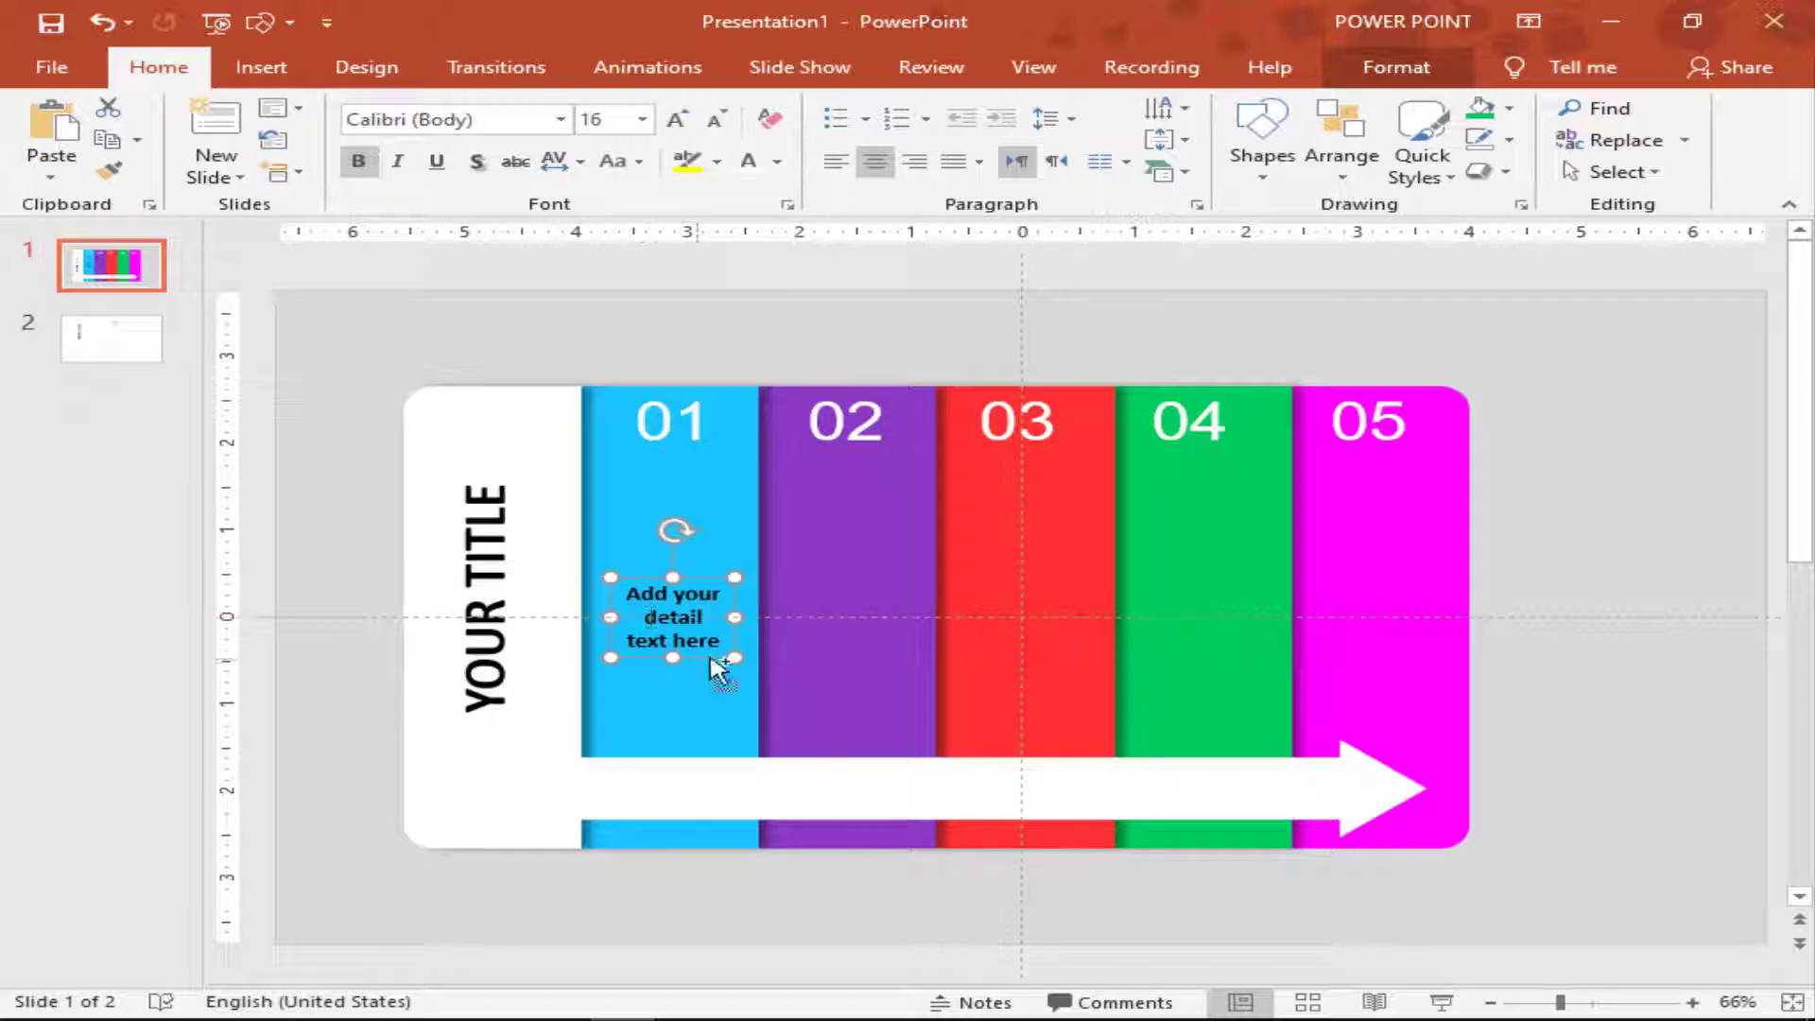
left_click_drag(710, 657, 875, 656)
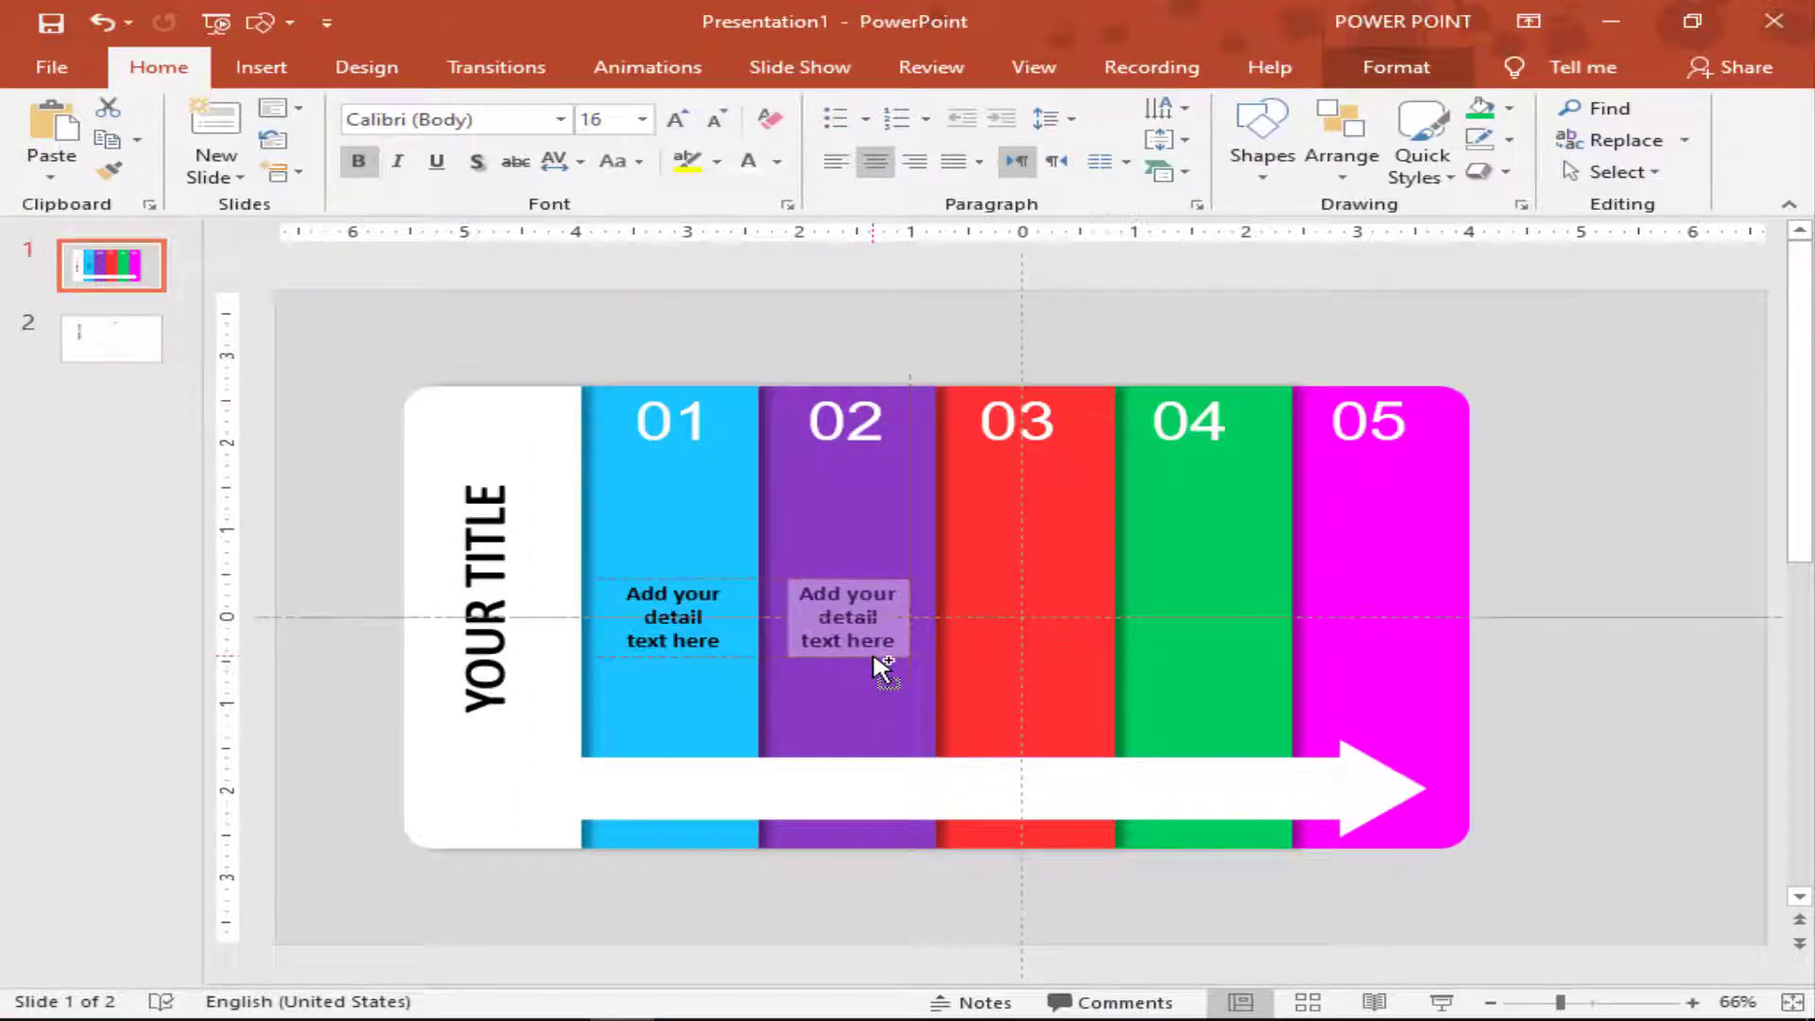
left_click(704, 635, "shift")
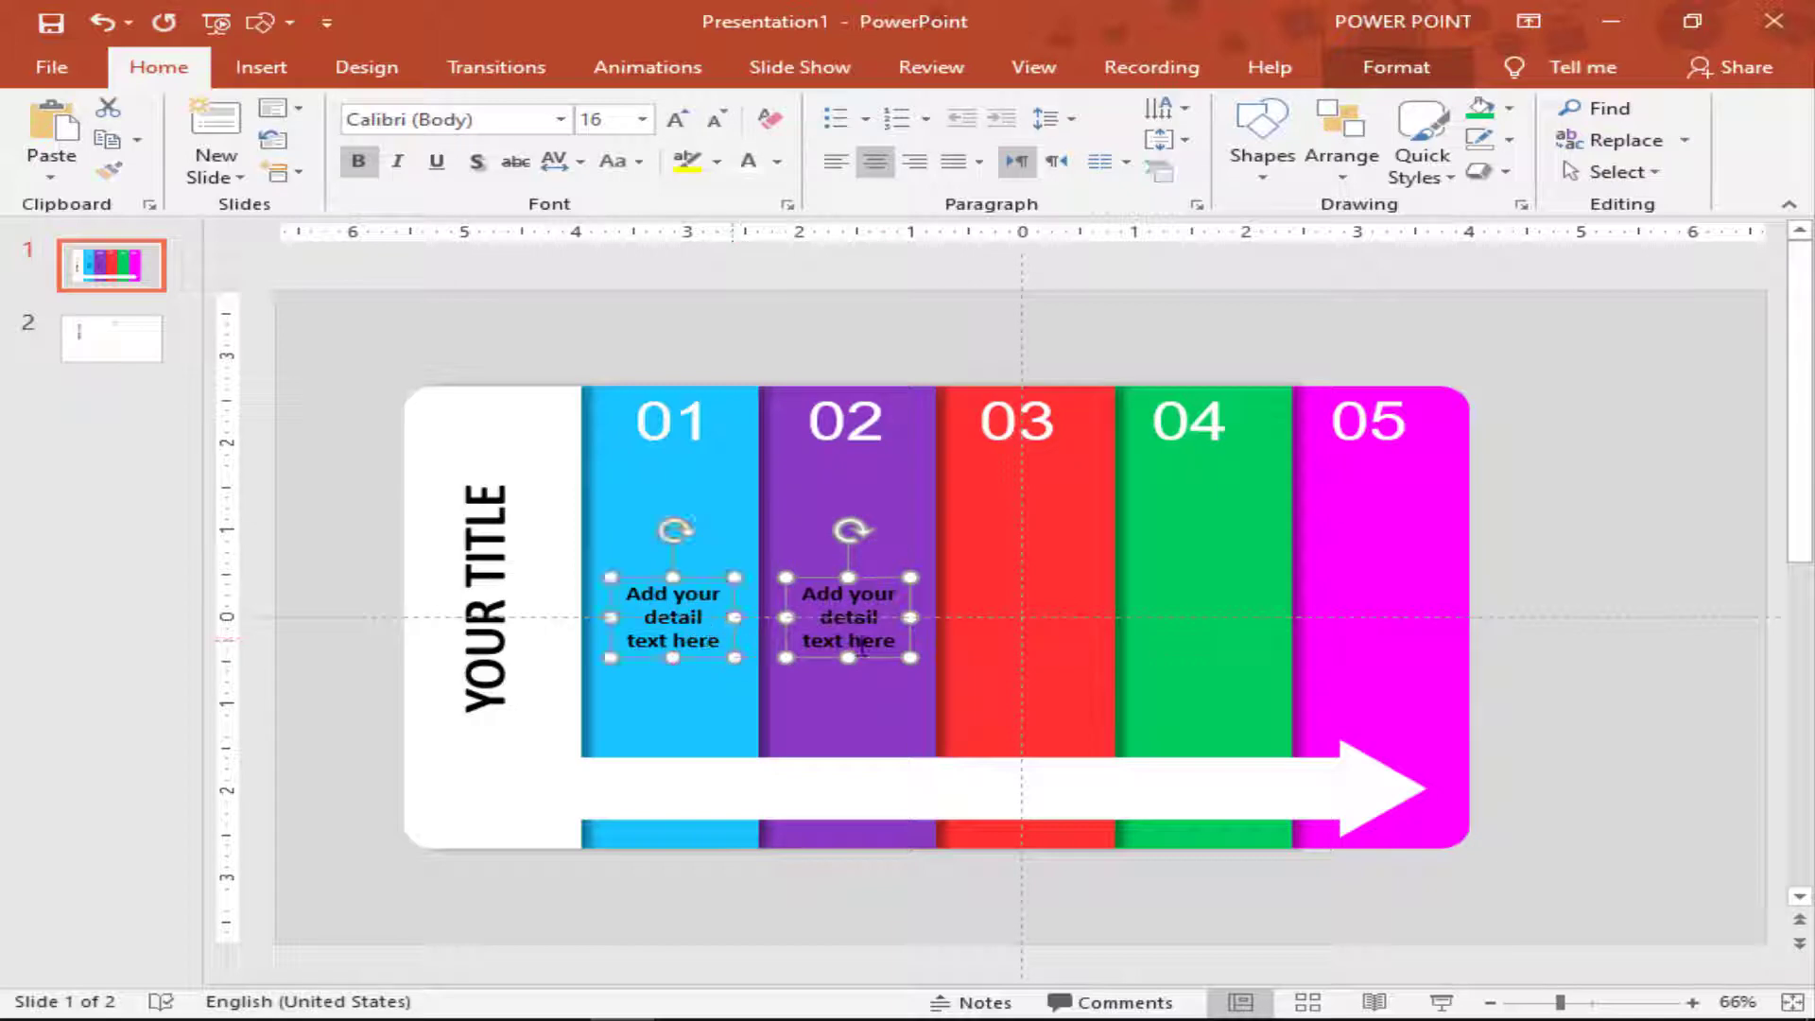
mouse_move(893, 660)
left_mouse_down()
mouse_move(1240, 661)
mouse_move(1256, 677)
left_mouse_up()
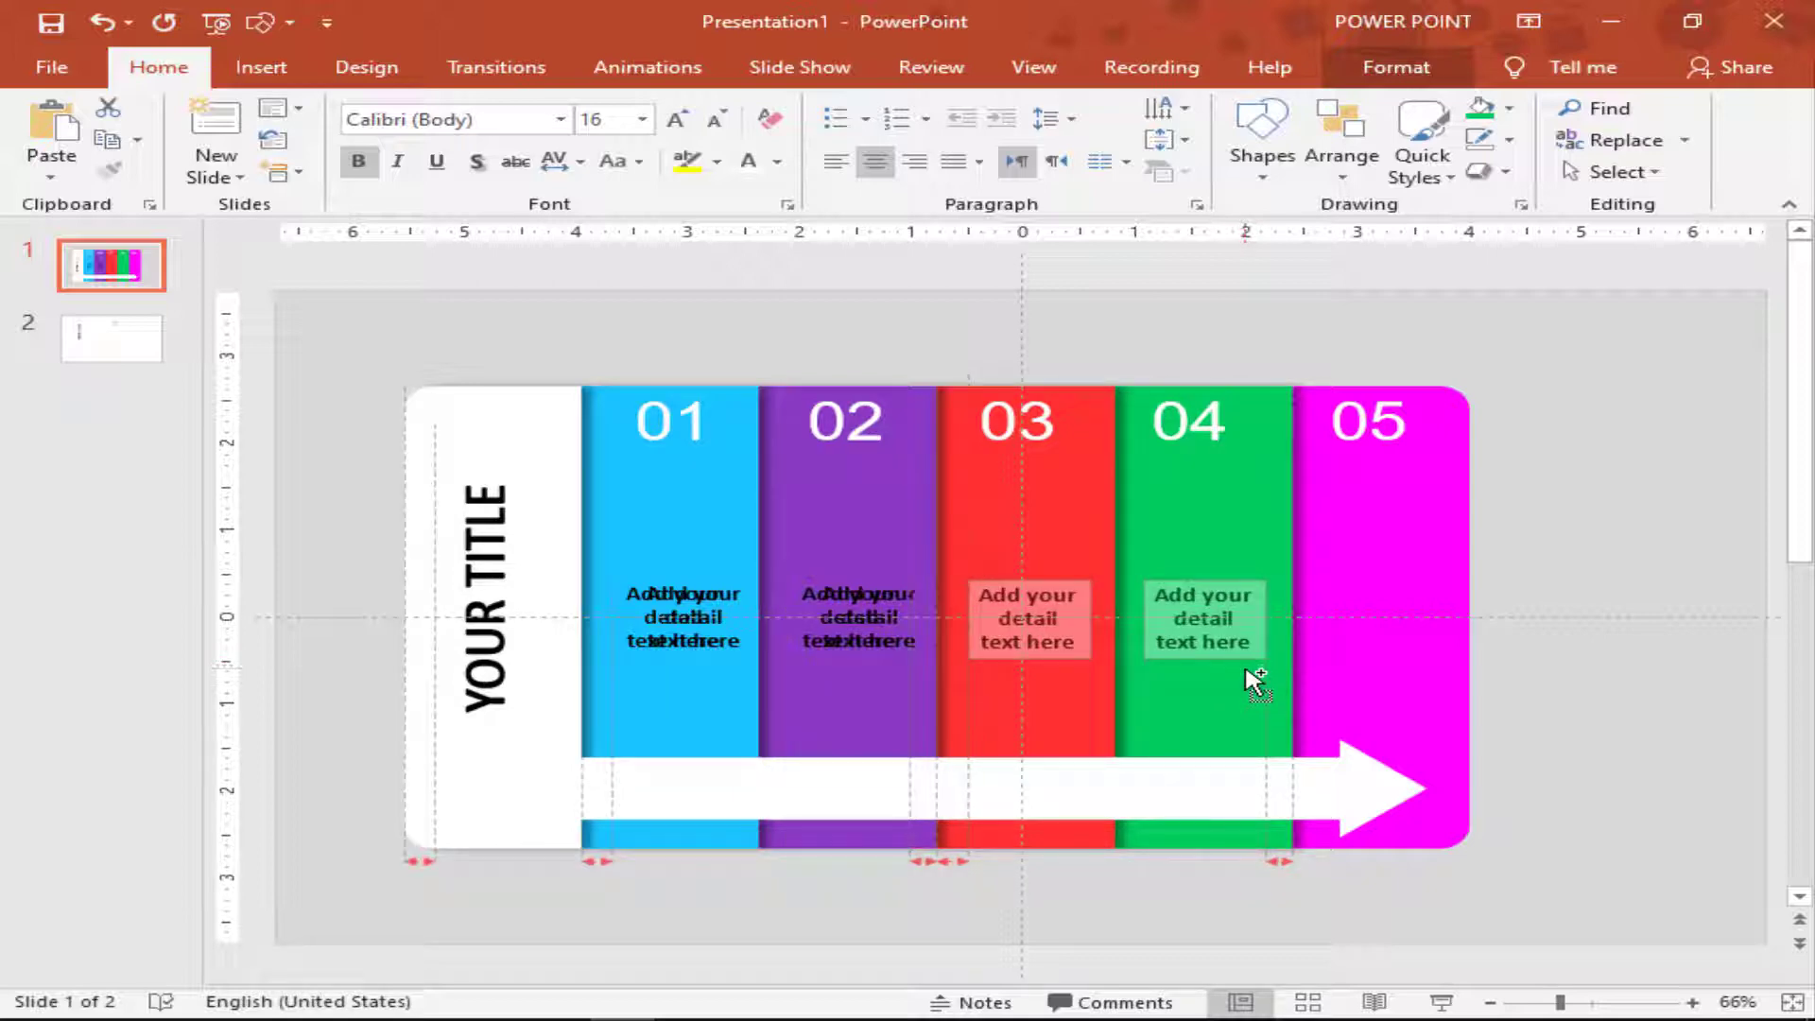
left_click_drag(1257, 681, 1257, 680)
Delete the duplicate boxes in columns 01 and 02, and copy one into column 05.
left_click(1605, 464)
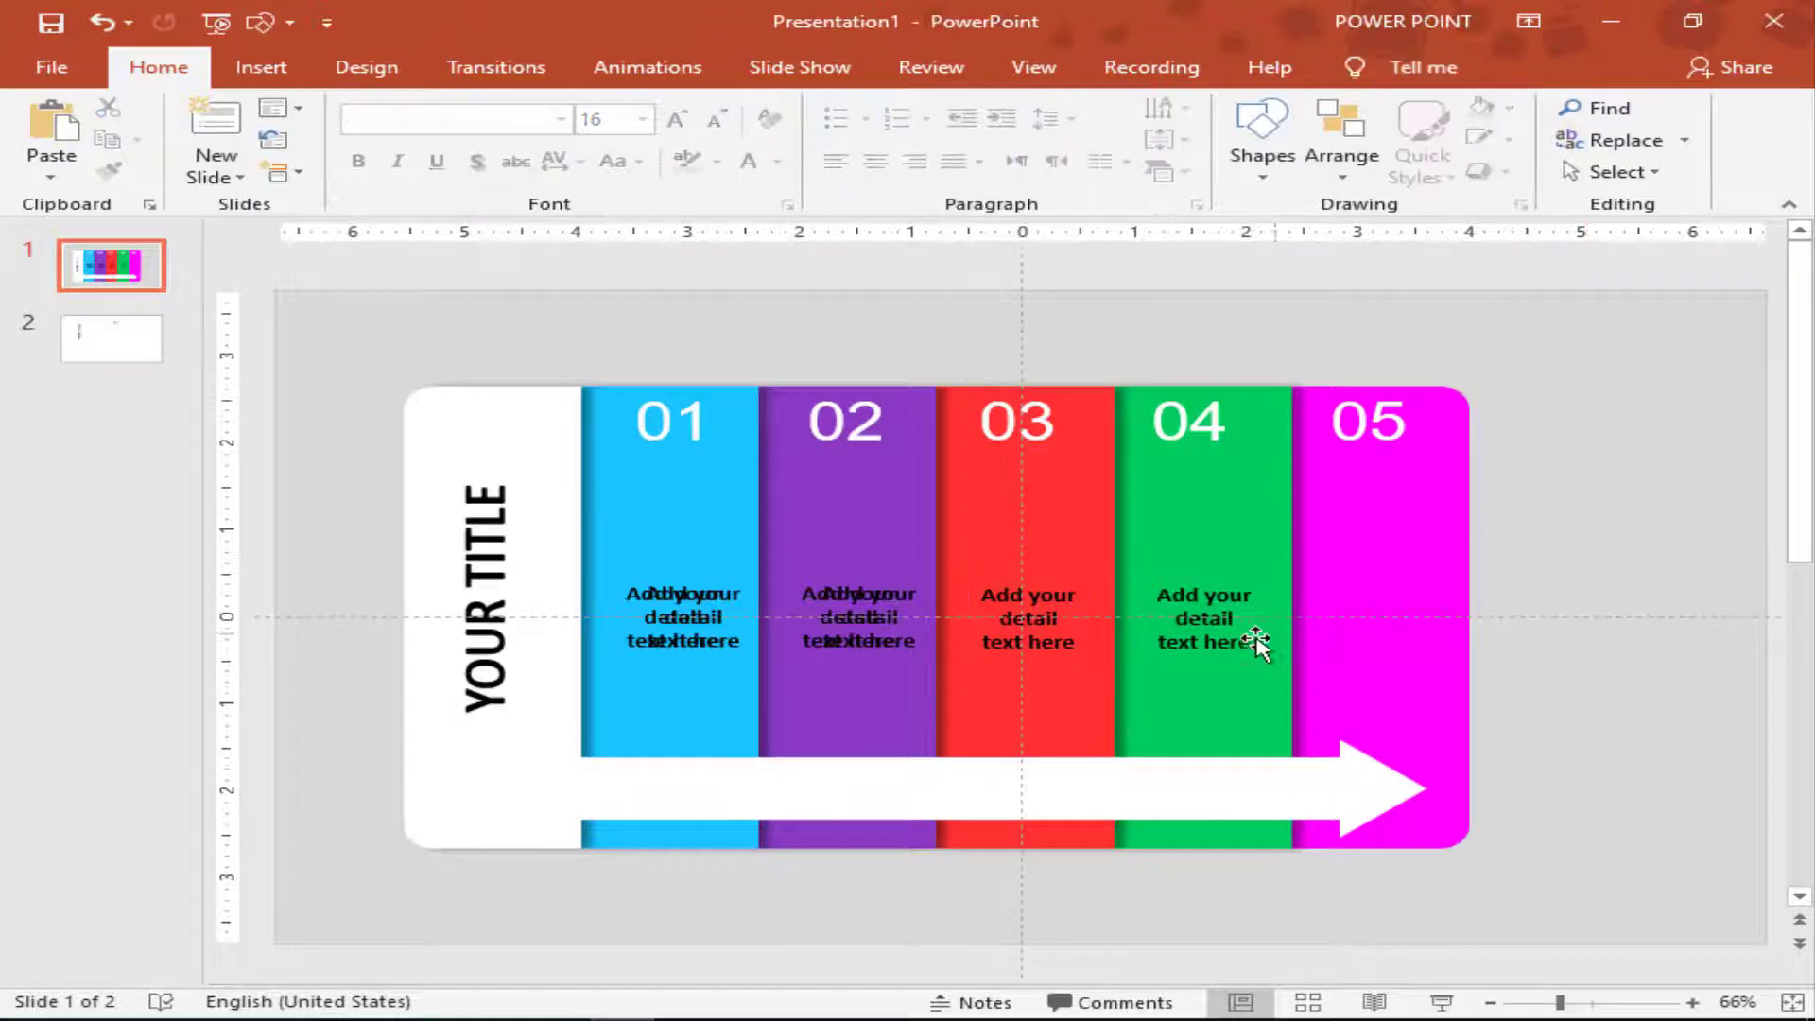
left_click(885, 629)
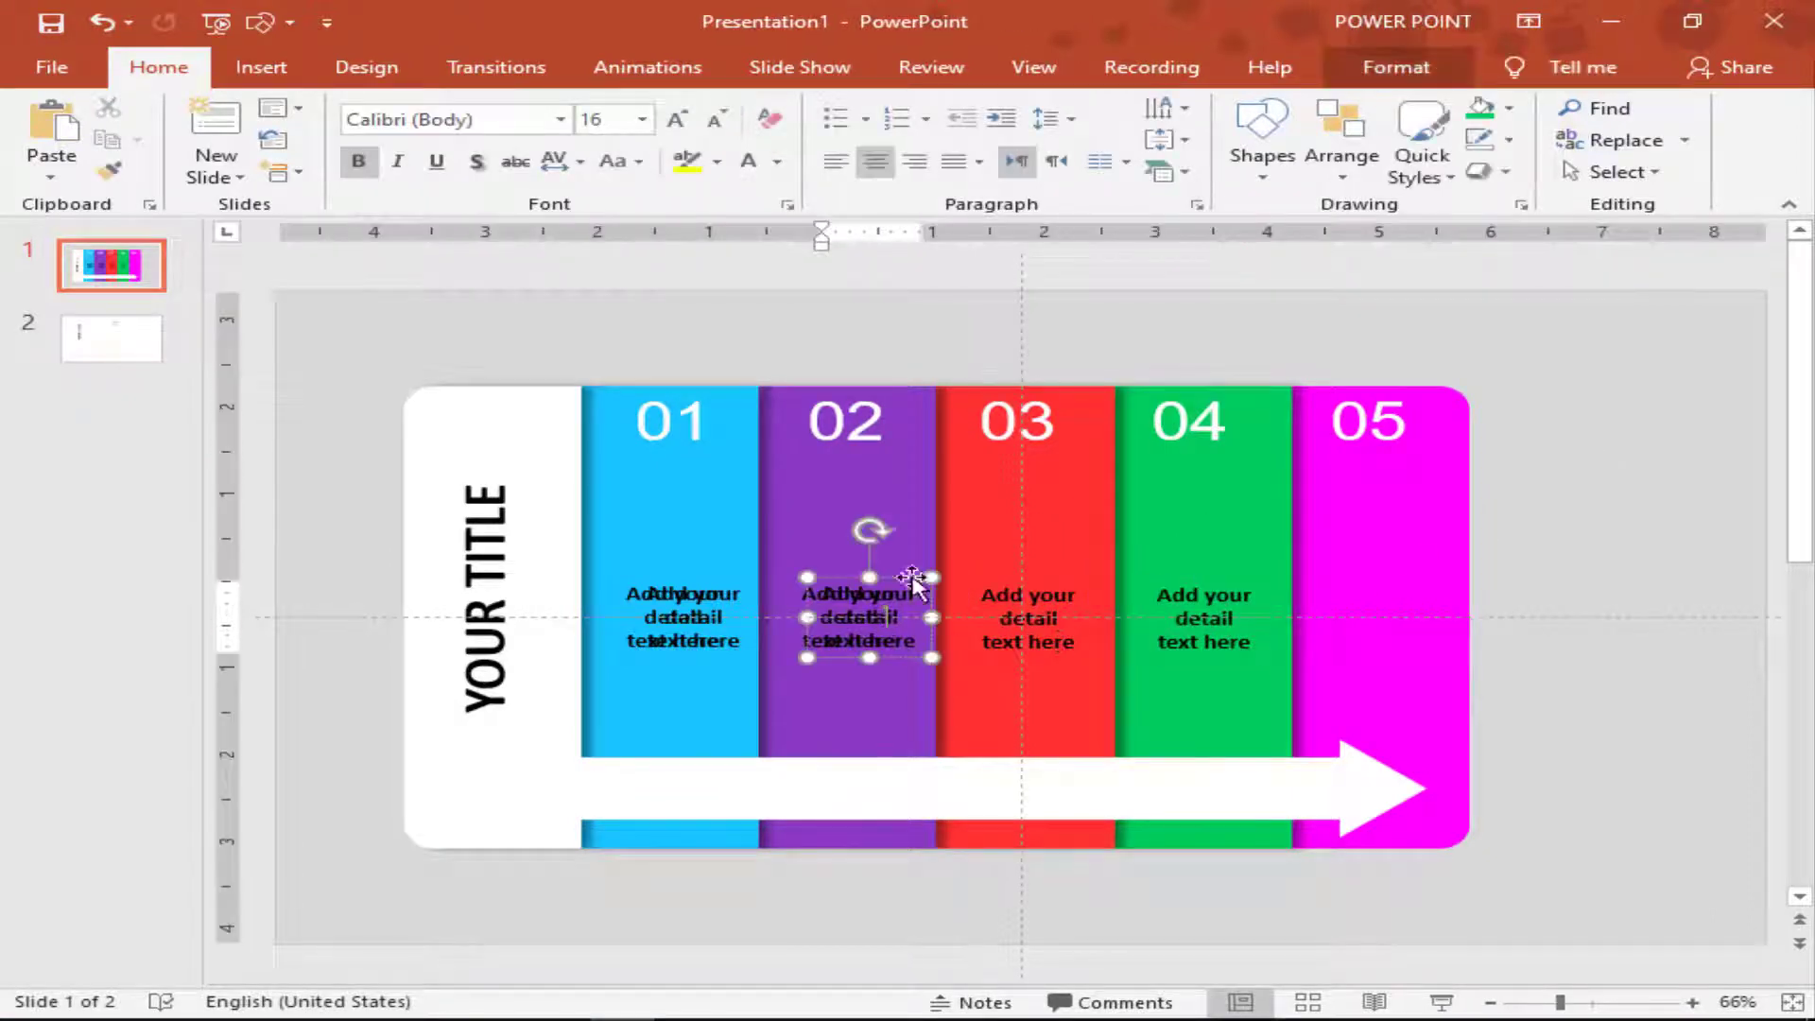
key("Delete")
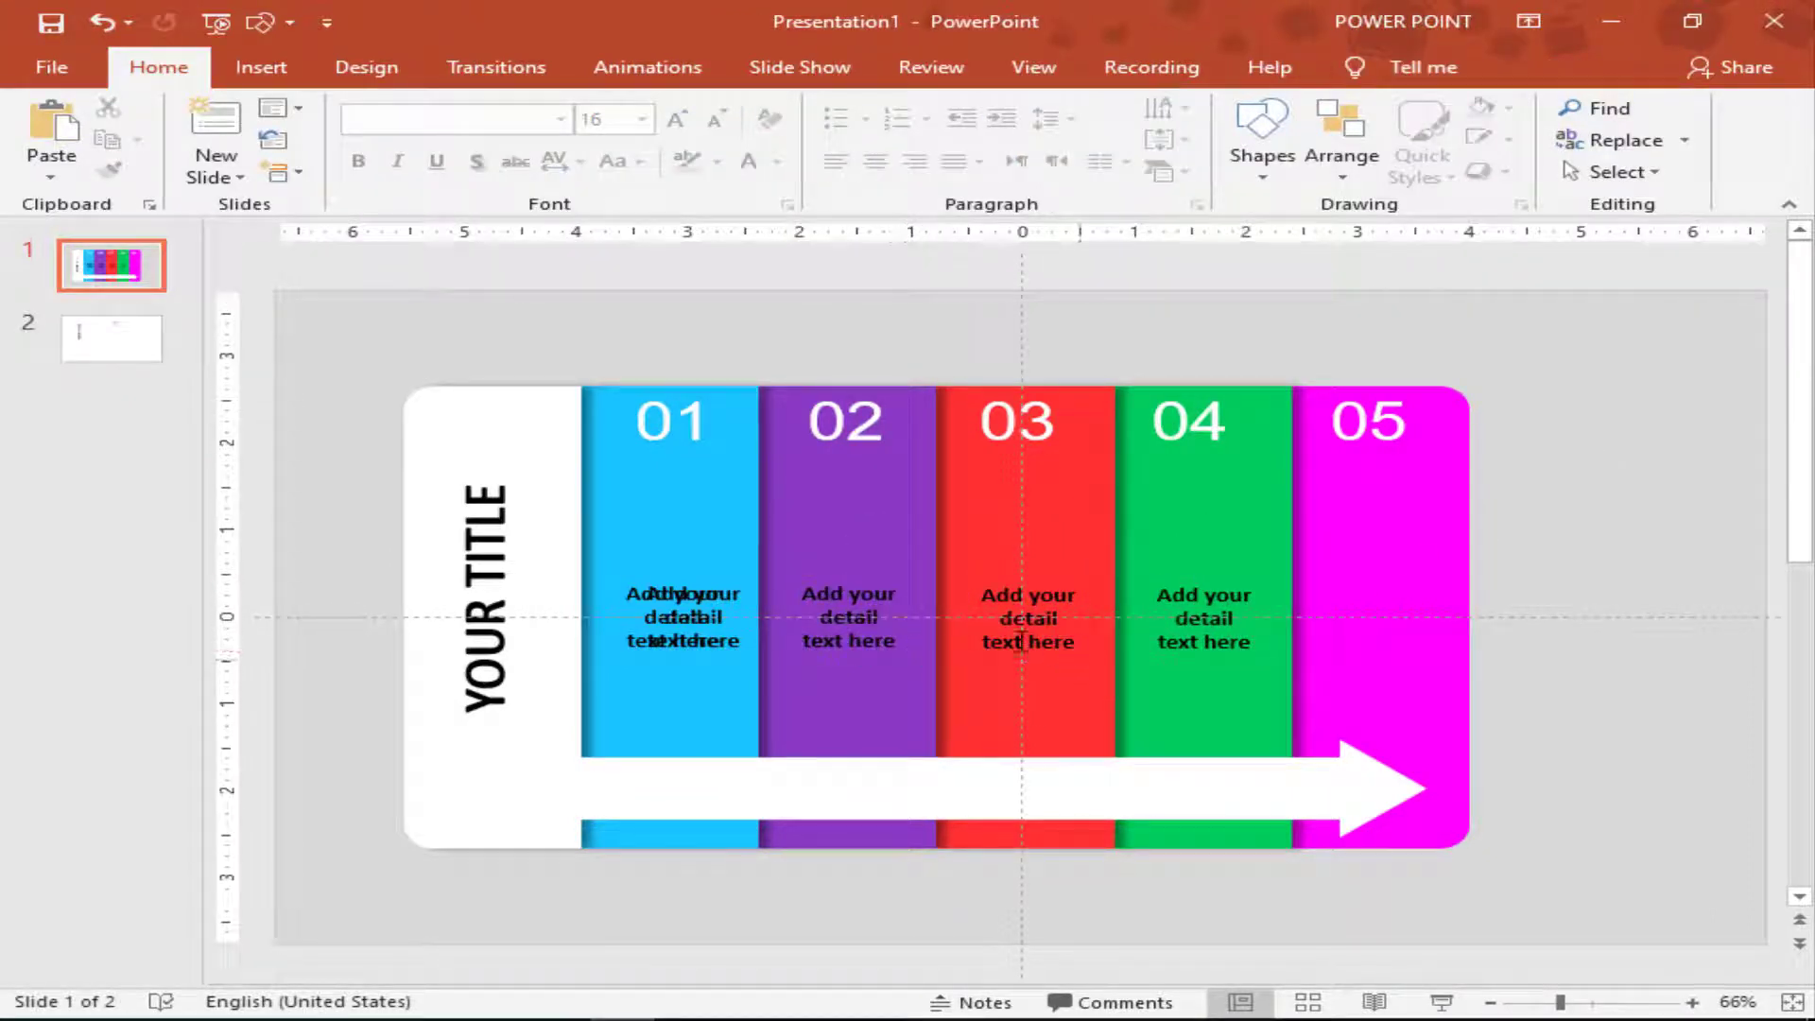
left_click(710, 606)
key("Delete")
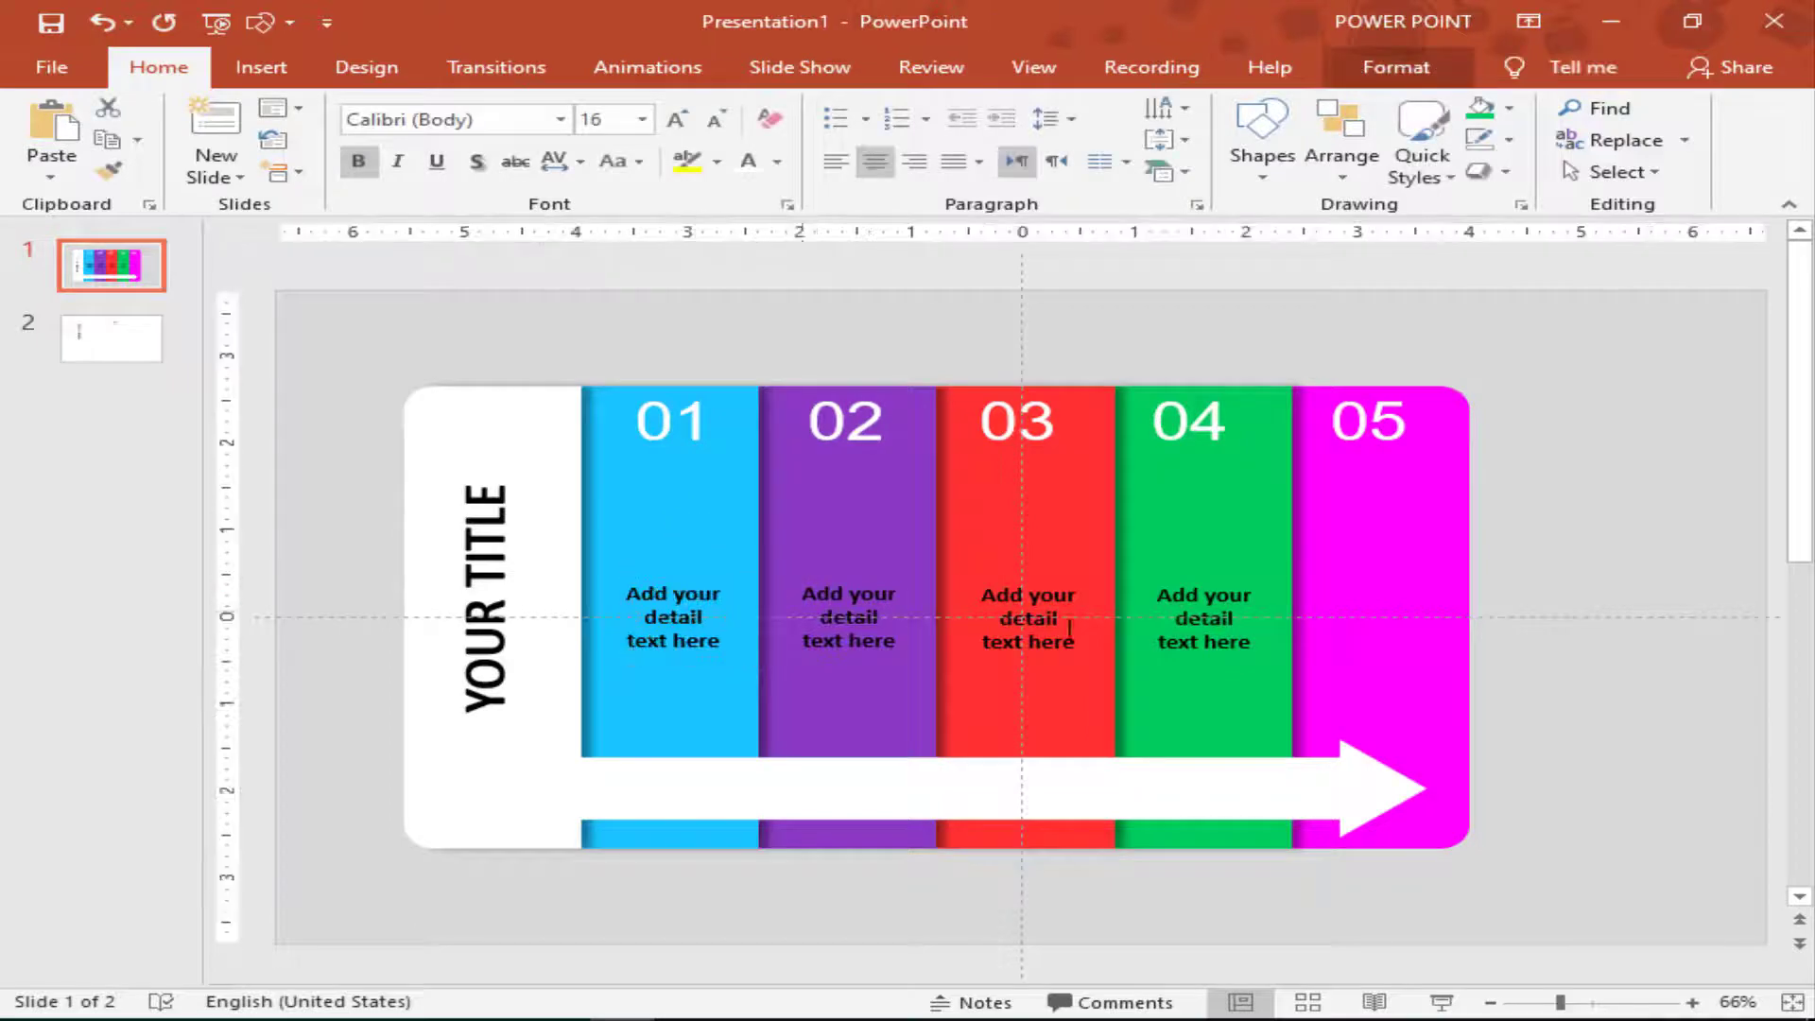
left_click(1199, 630)
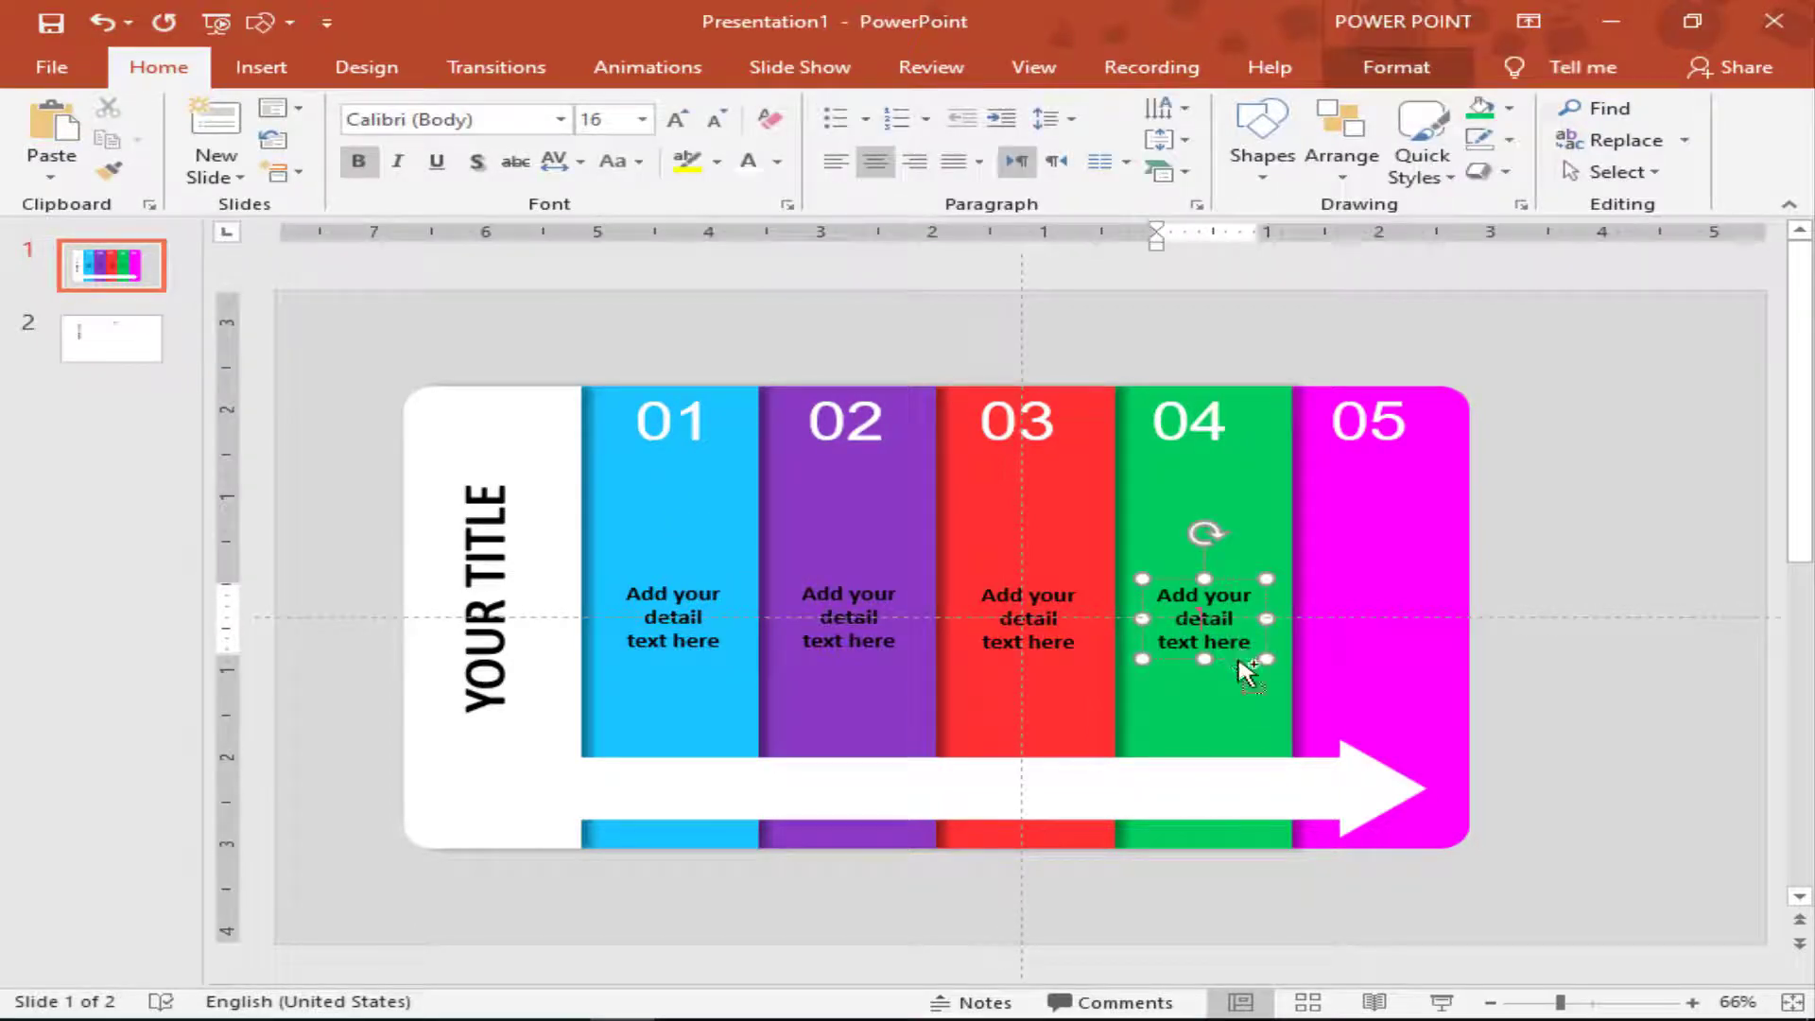
left_click_drag(1246, 673, 1429, 673)
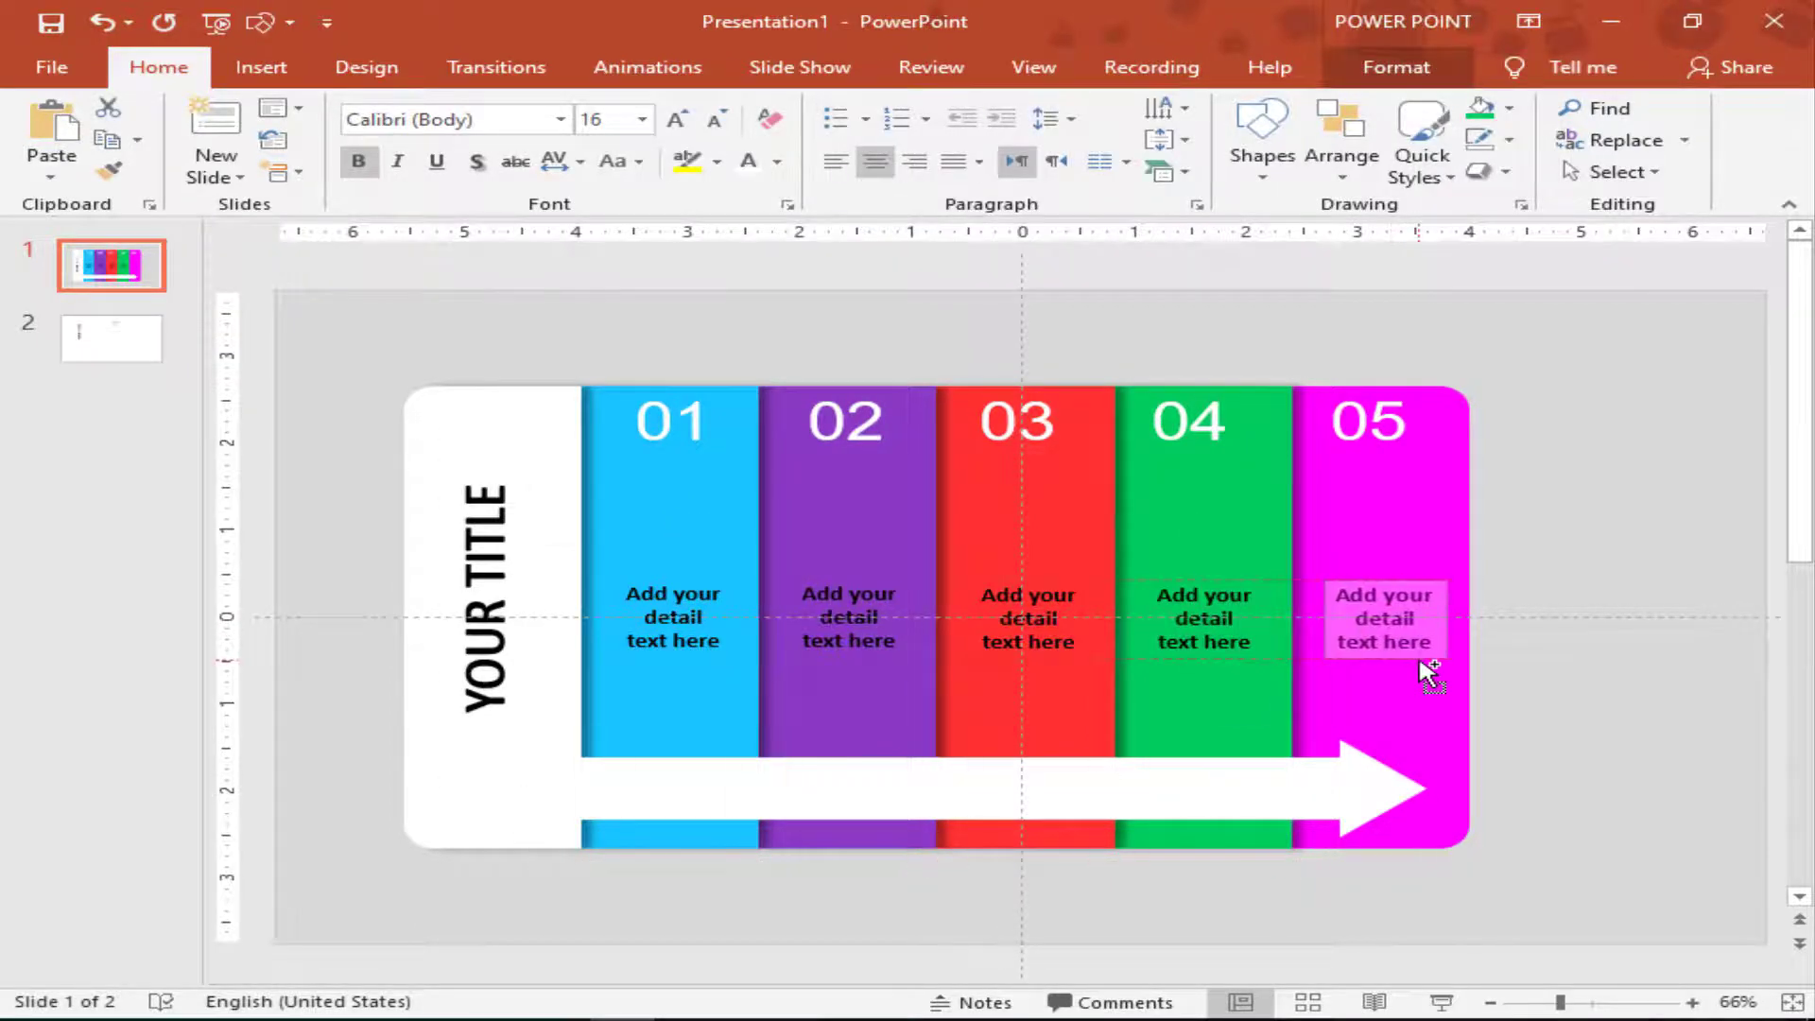
left_click(1601, 486)
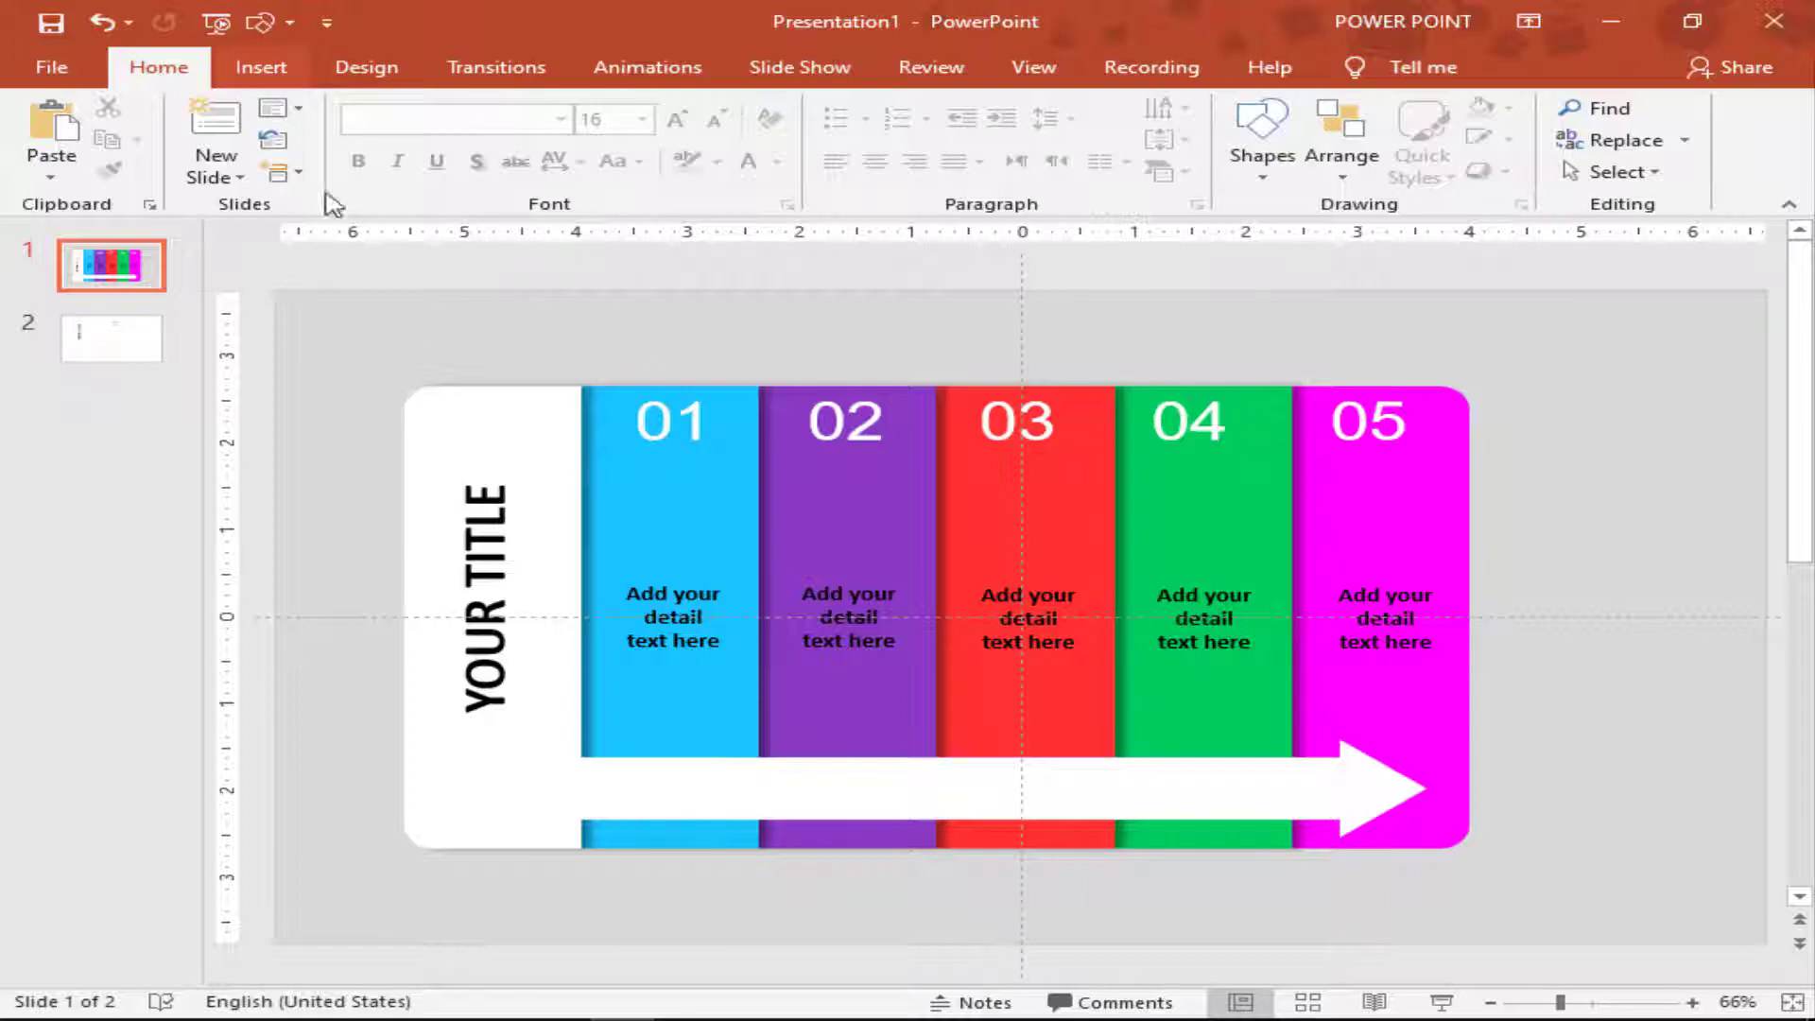
Insert the chosen icons from the Icons library and park them right of the slide.
left_click(261, 66)
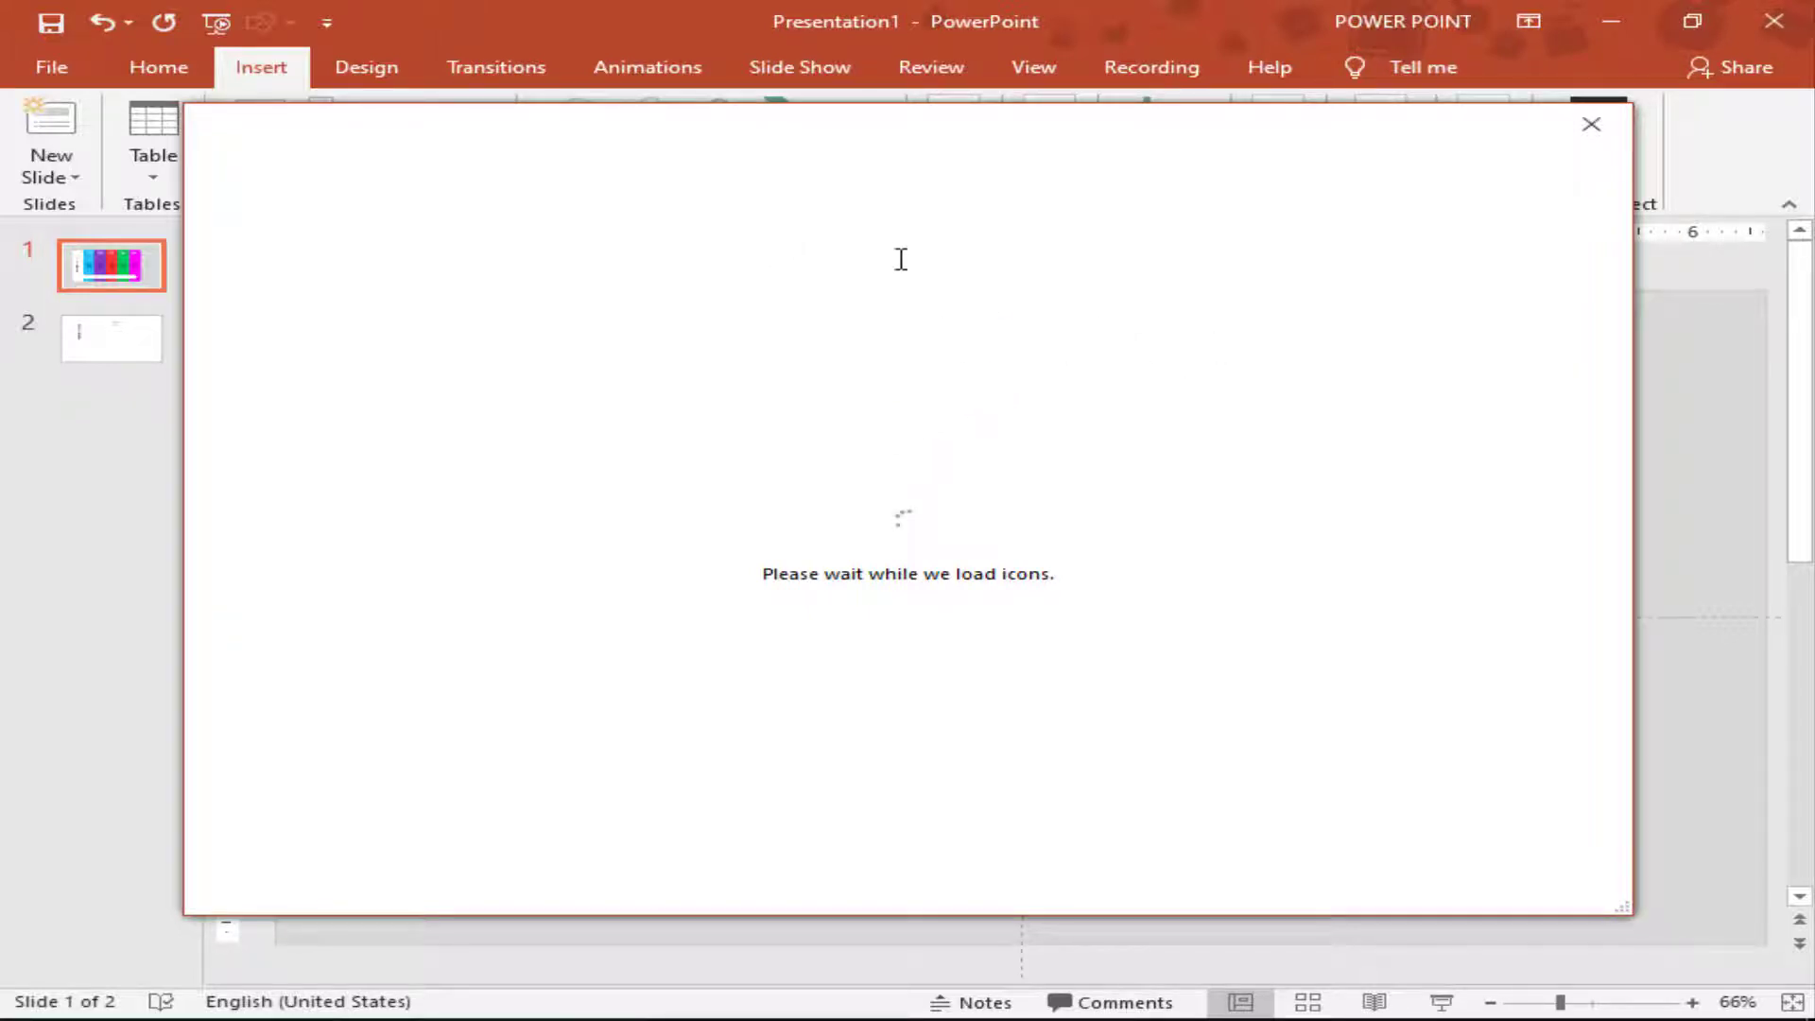
double_click(1181, 360)
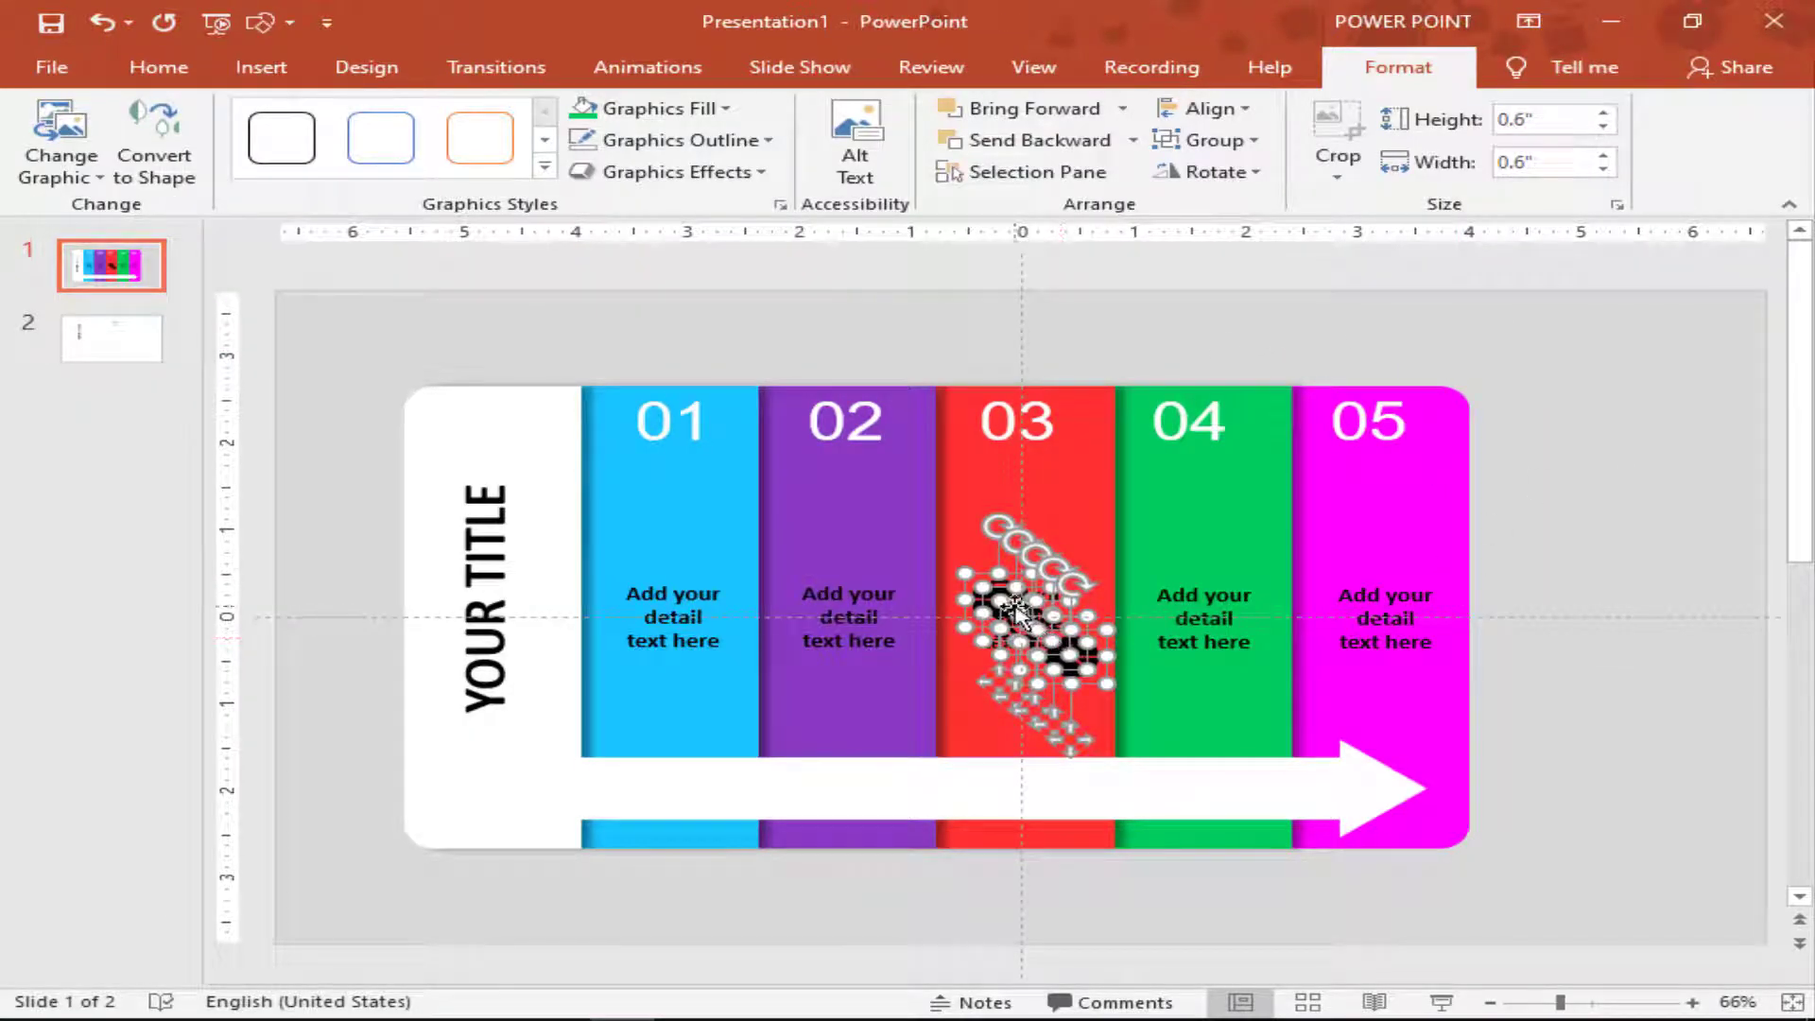
left_click_drag(1017, 610, 1598, 568)
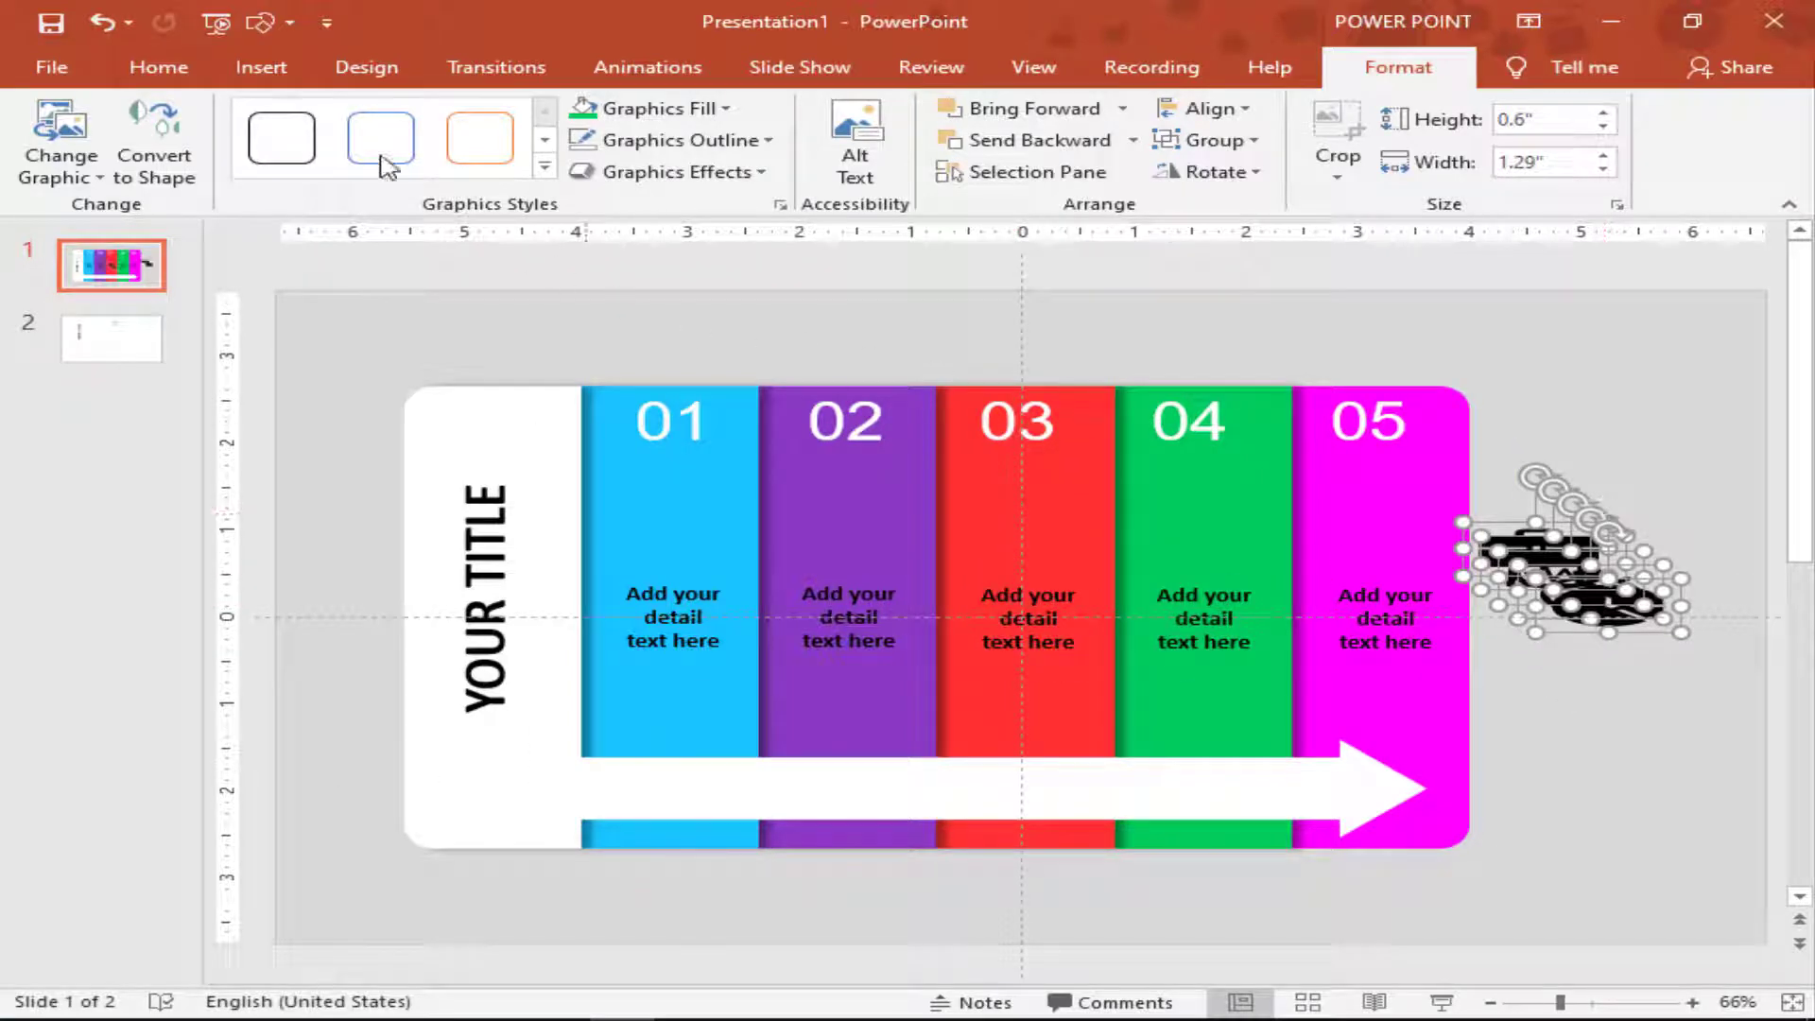
Undo the accidental icon stretching and spread the five icons apart beside the slide.
left_click(111, 17)
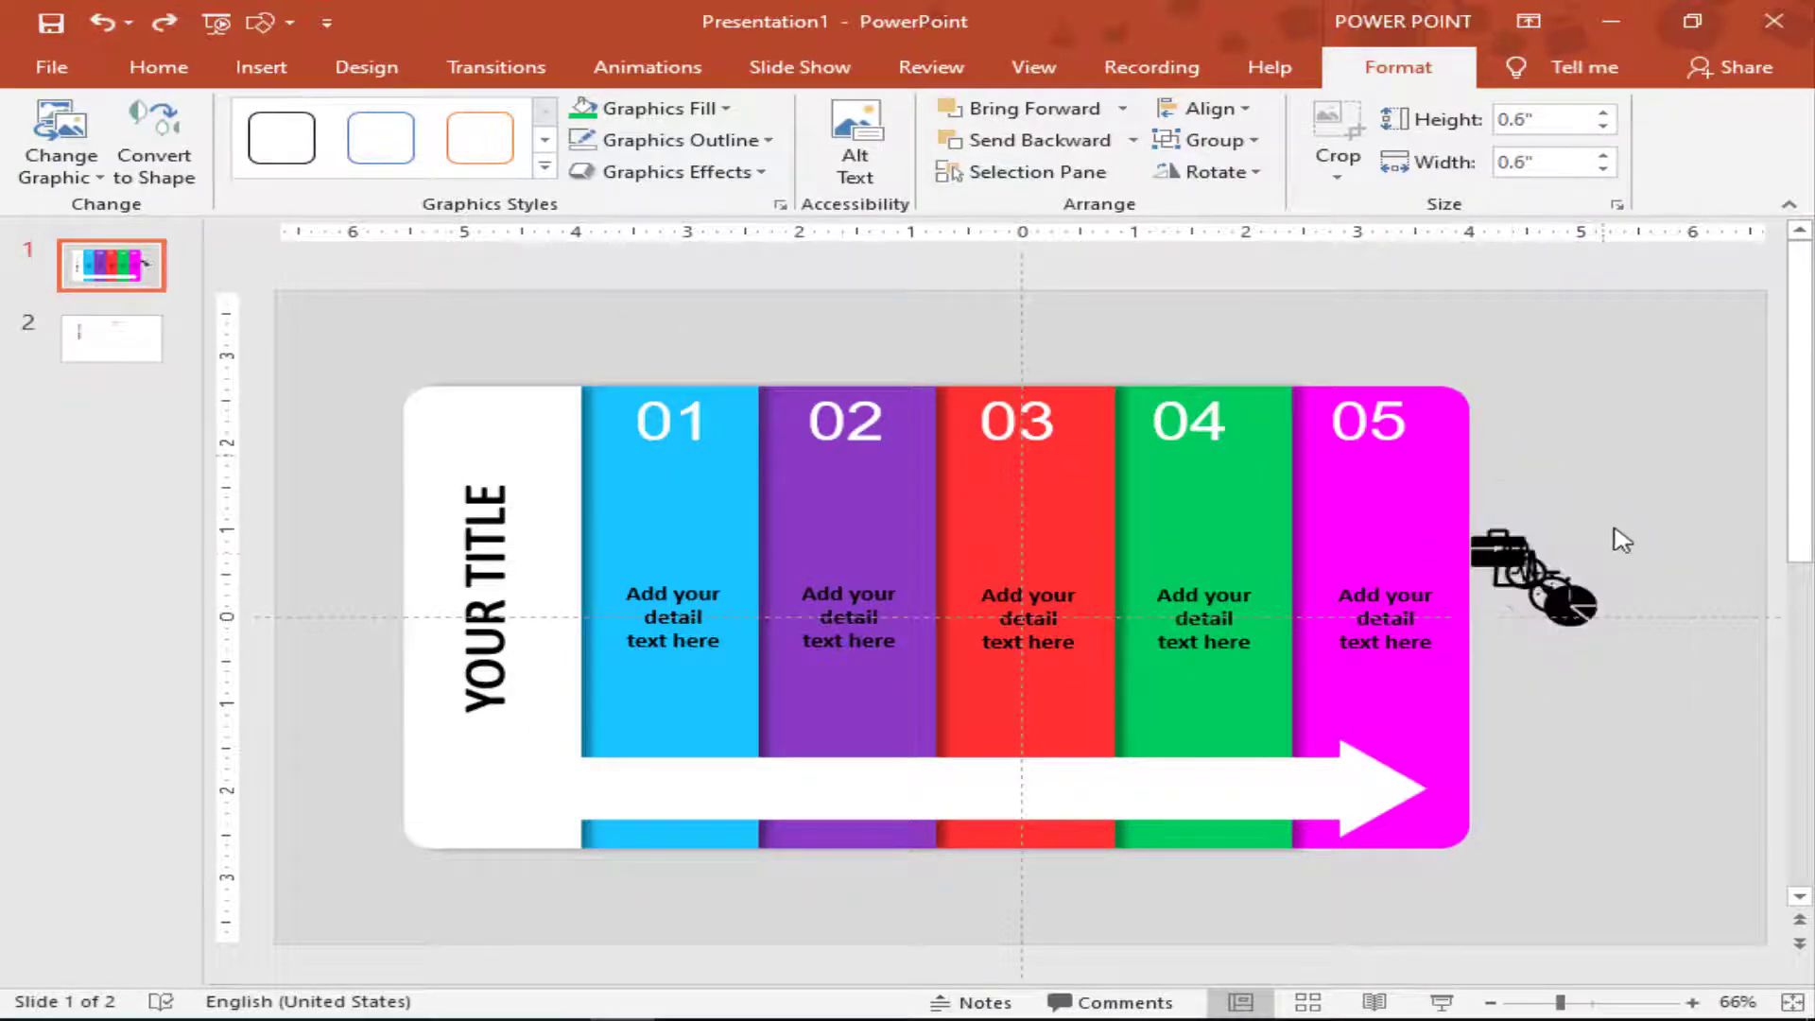
left_click_drag(1583, 629, 1695, 553)
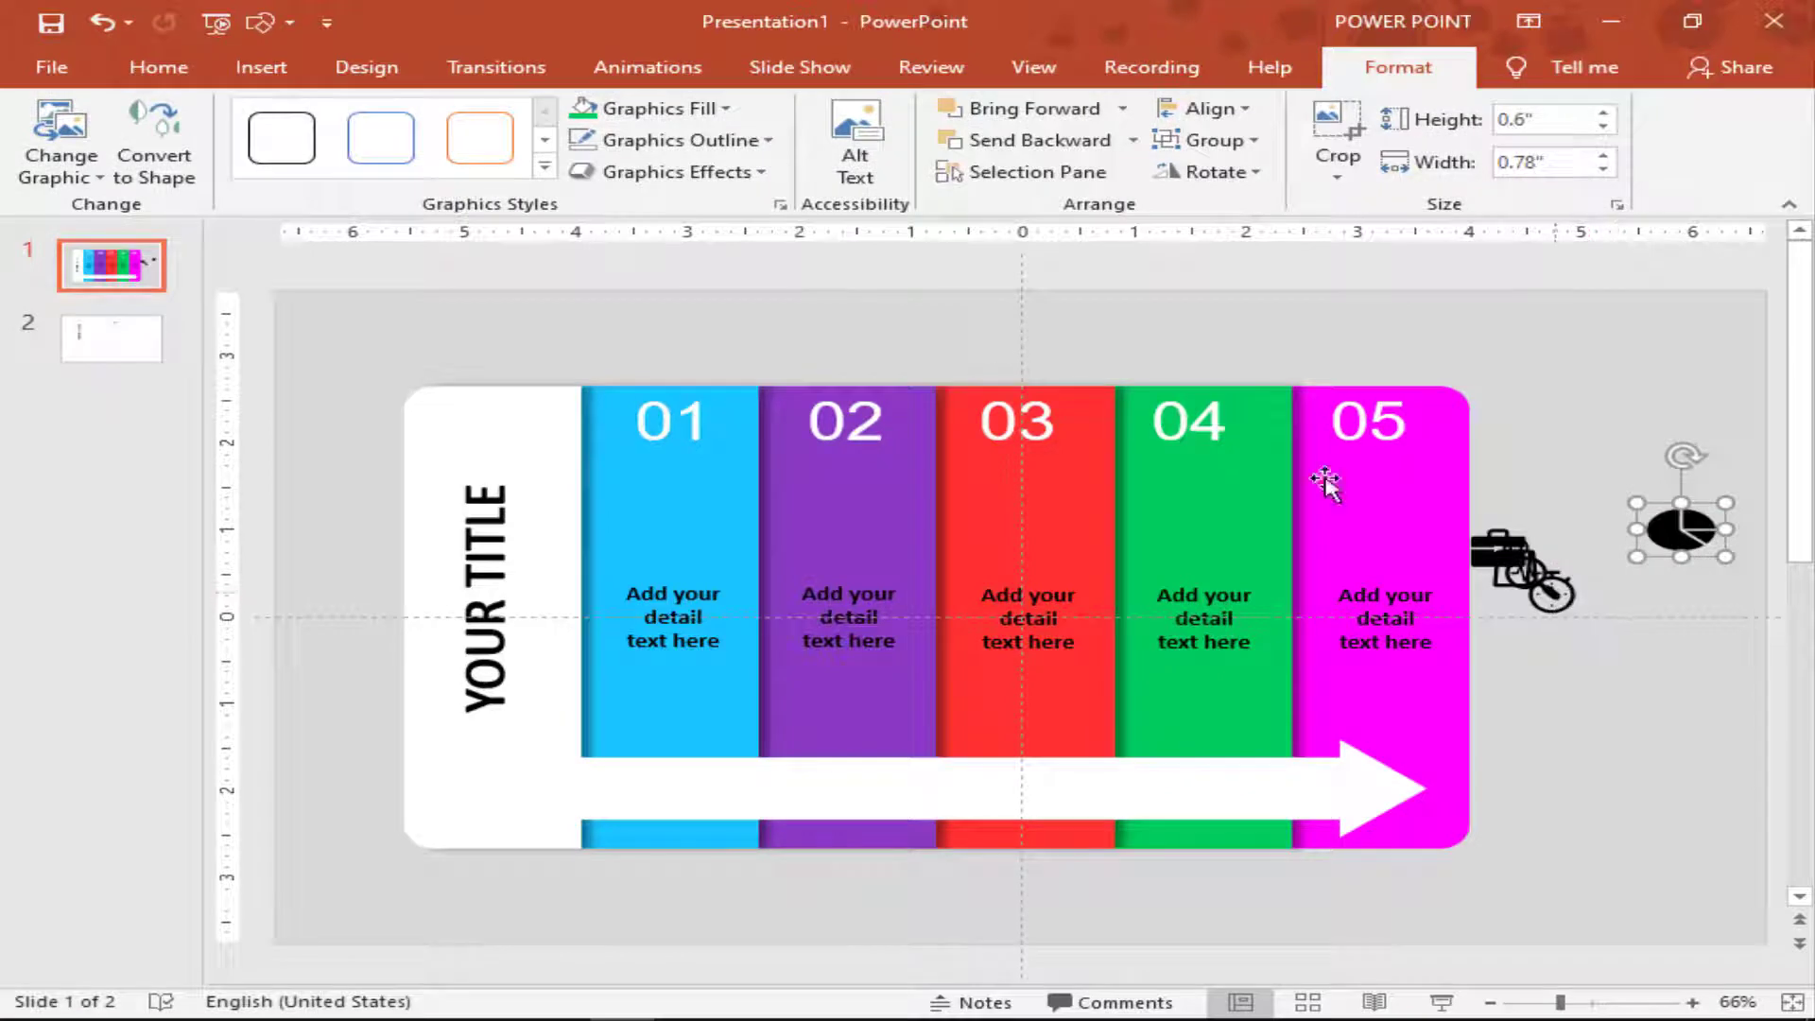
left_click(102, 22)
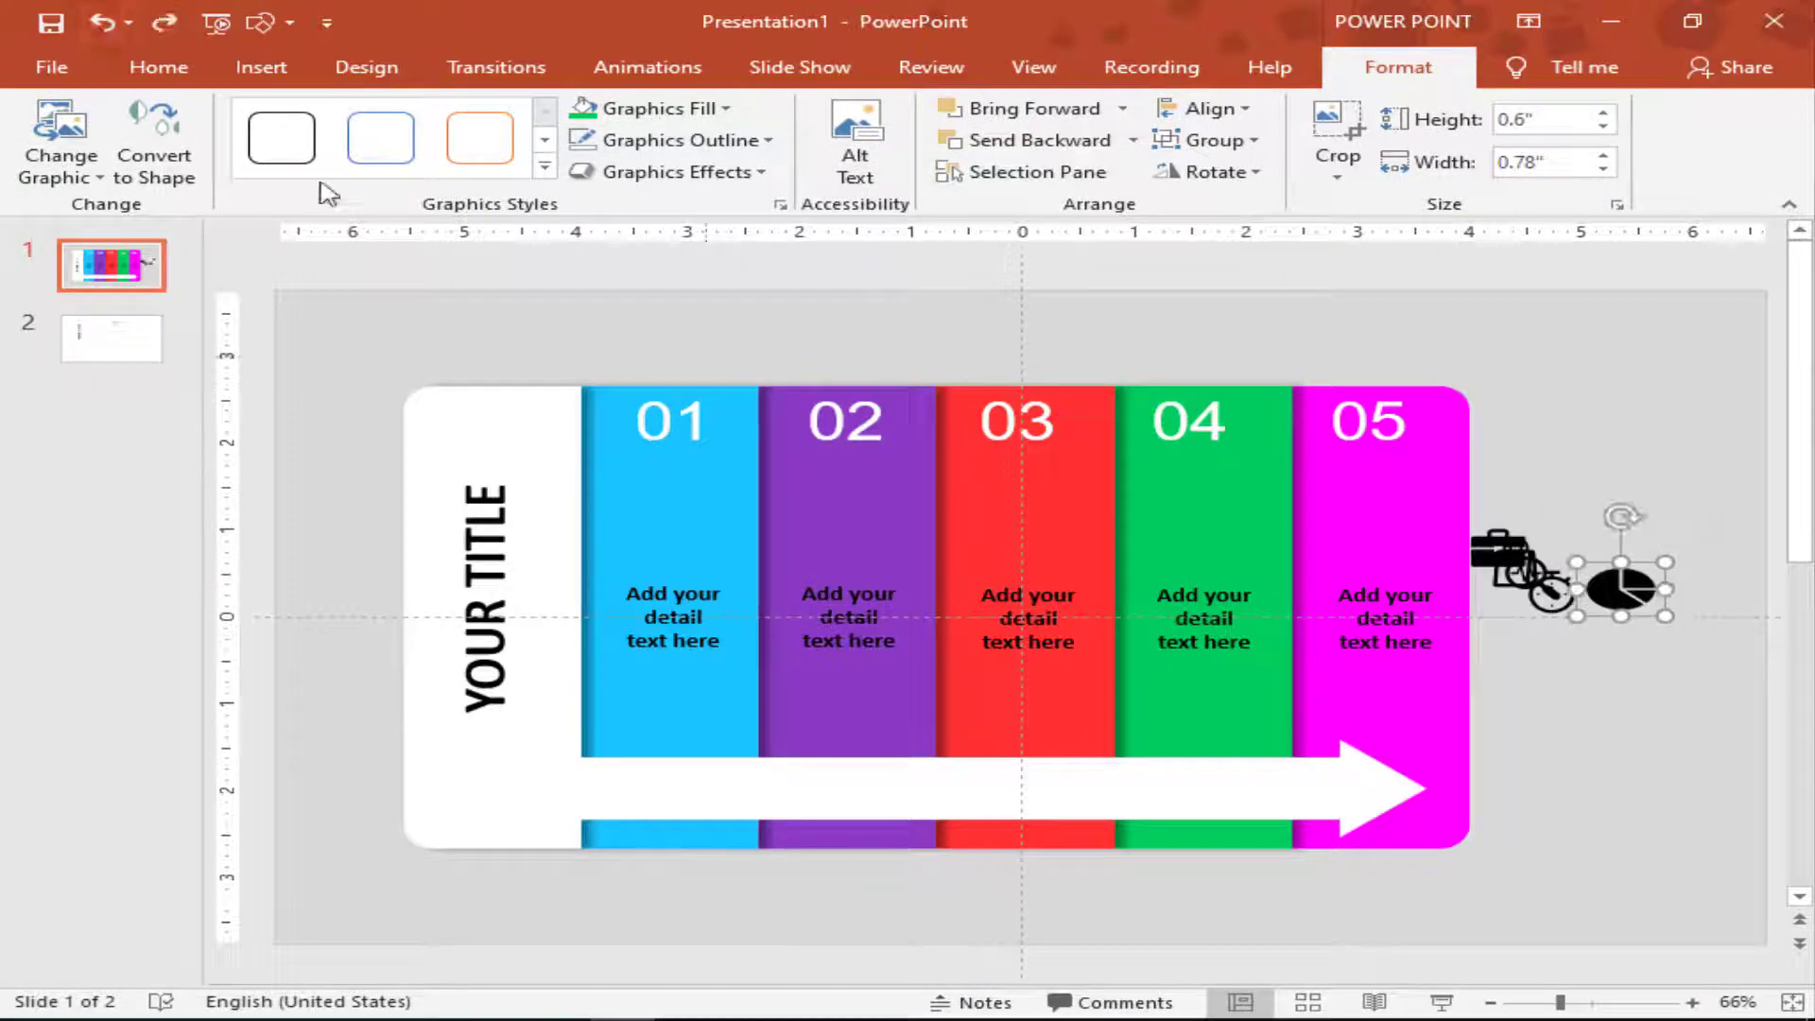
left_click(101, 21)
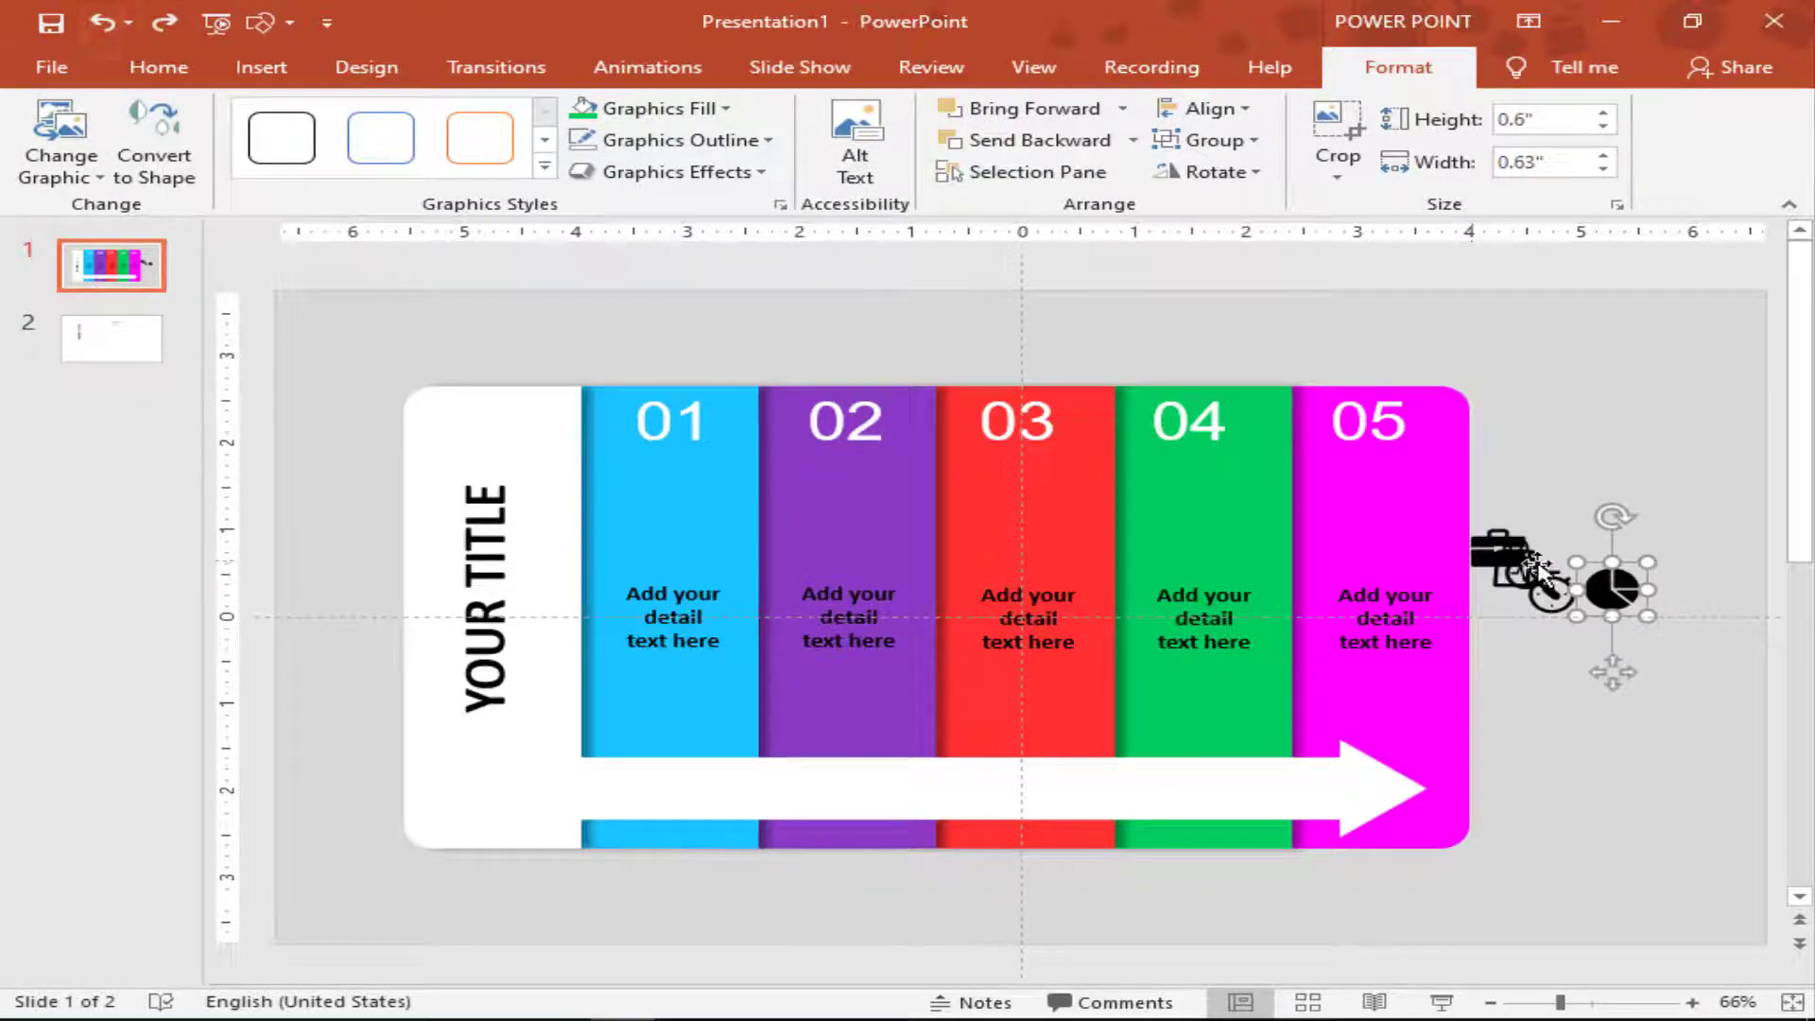
left_click_drag(1607, 591, 1666, 416)
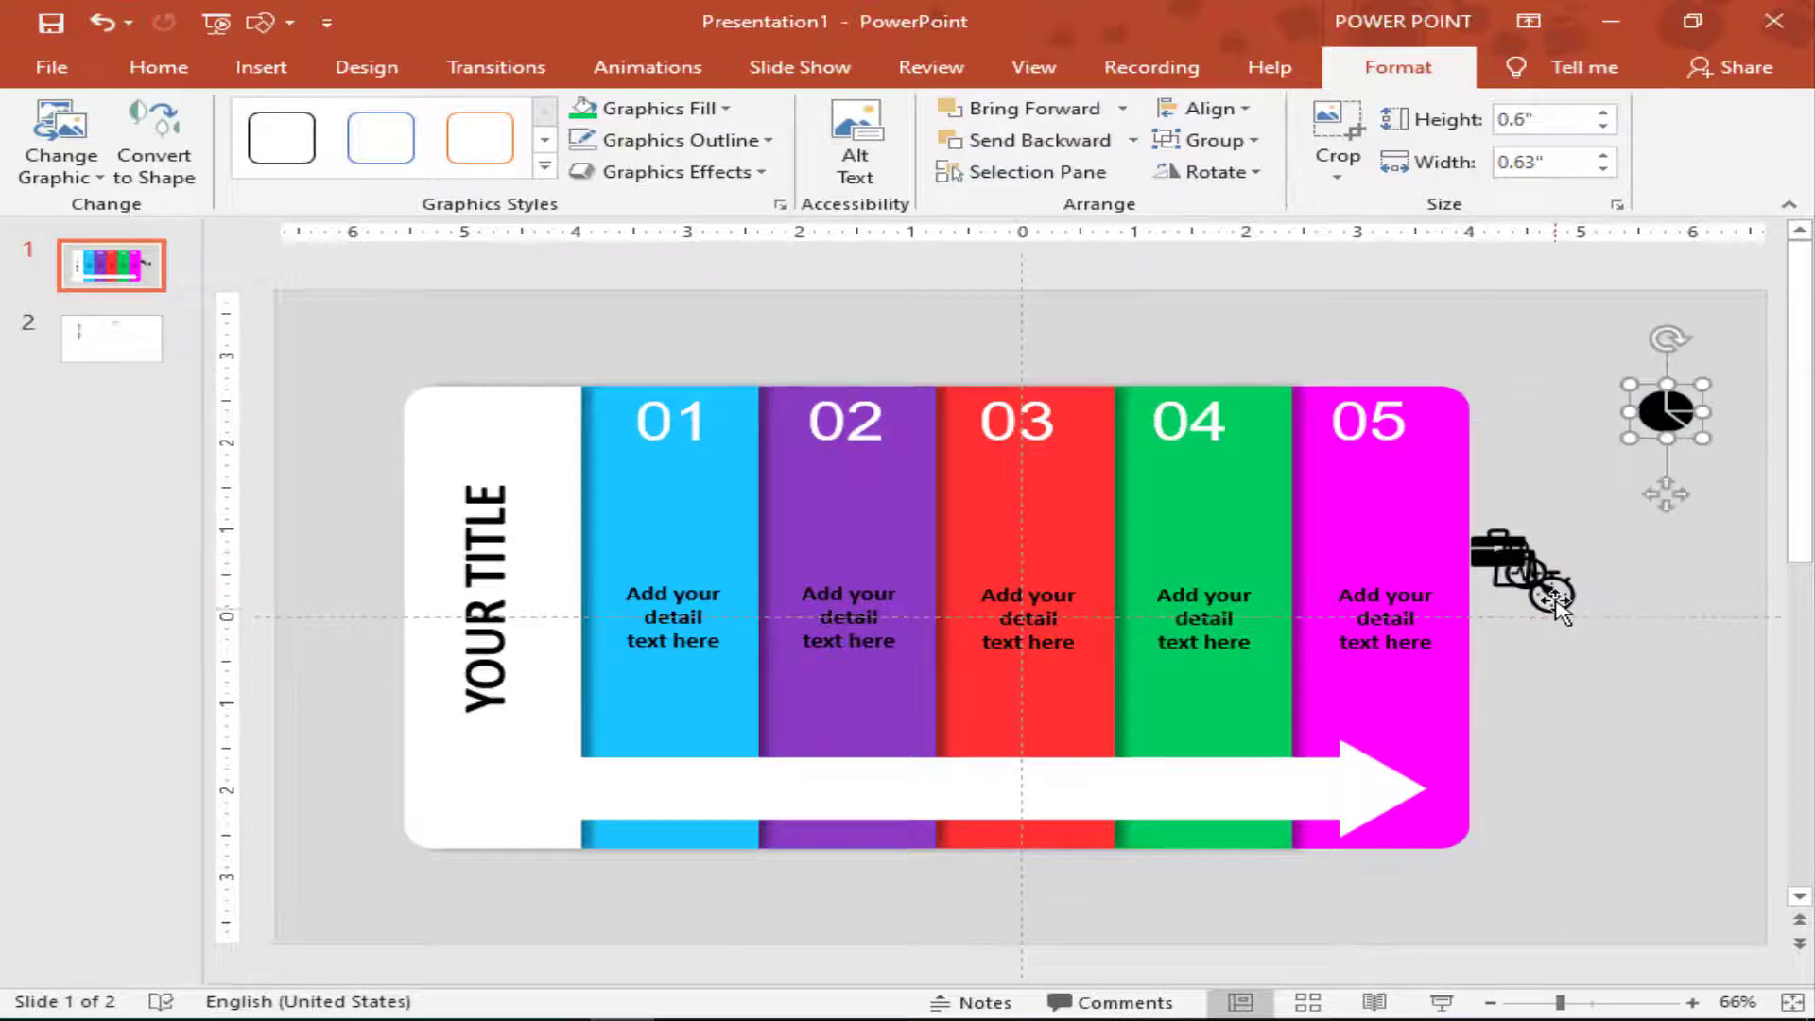
mouse_move(1574, 577)
left_mouse_down()
mouse_move(1706, 553)
mouse_move(1702, 471)
left_mouse_up()
mouse_move(1528, 559)
left_mouse_down()
mouse_move(1685, 612)
mouse_move(1683, 565)
left_mouse_up()
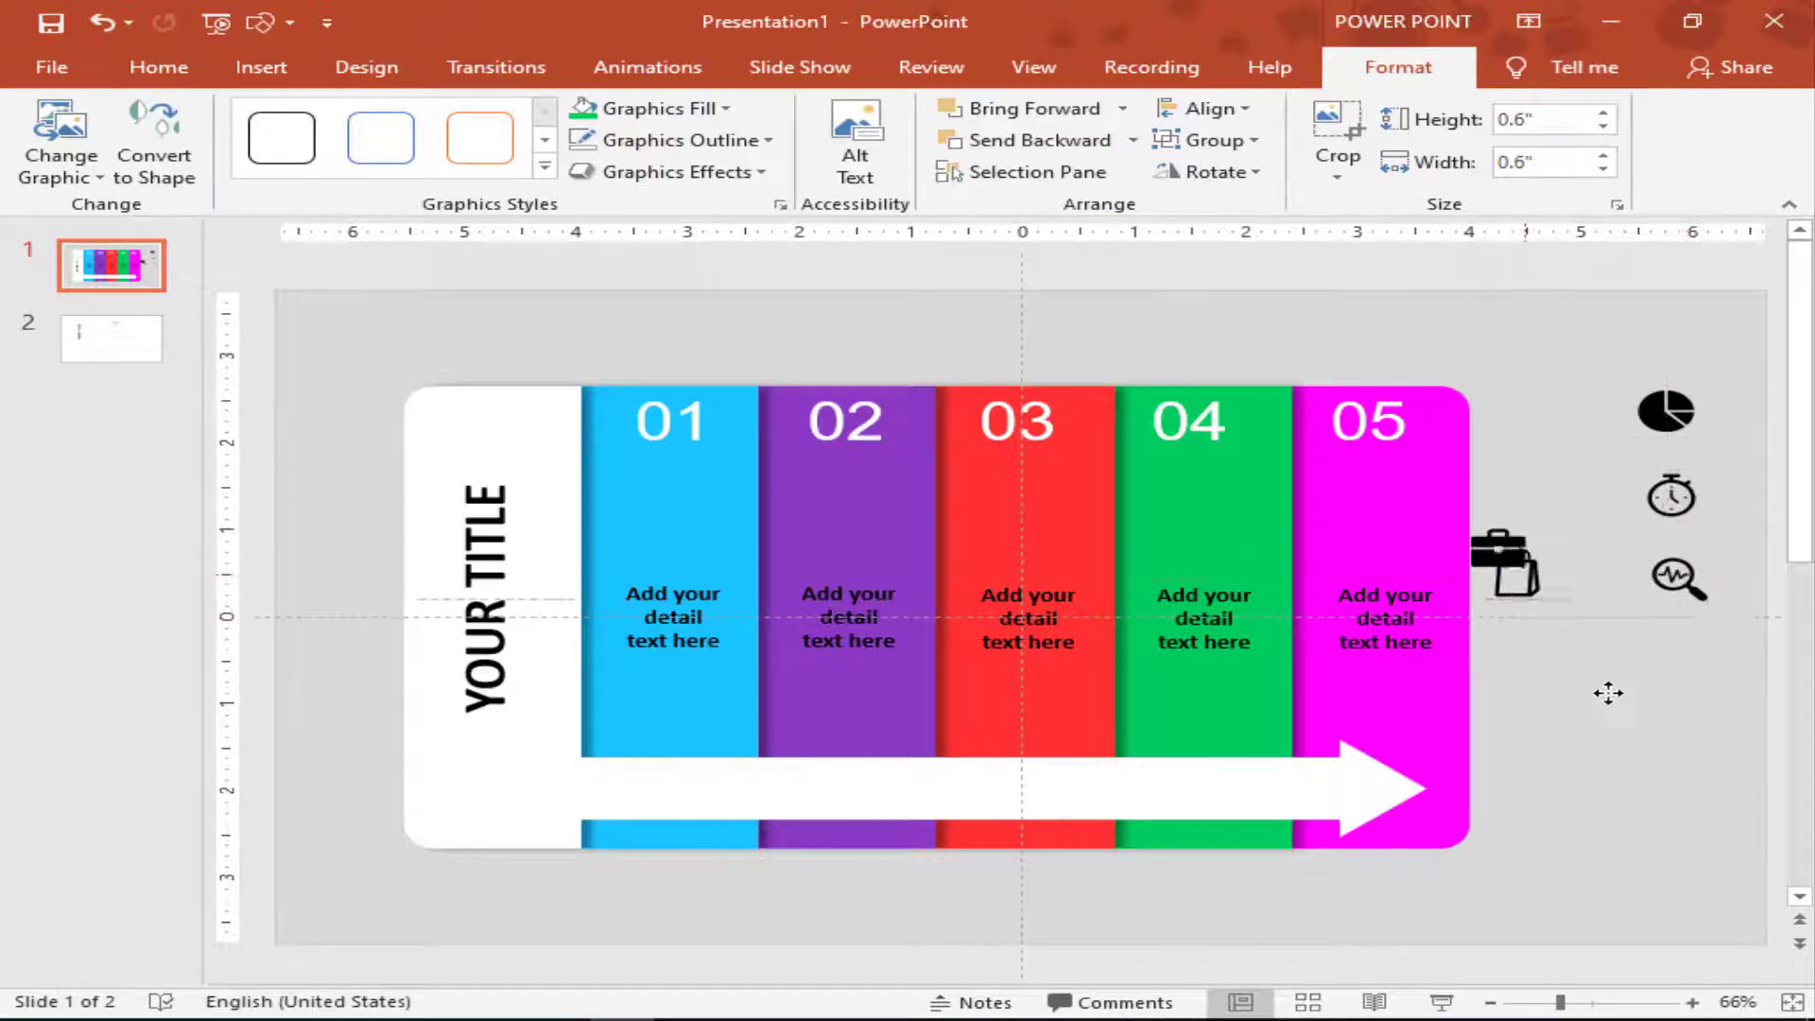
left_click_drag(1528, 577, 1721, 752)
left_click_drag(1498, 551, 1575, 627)
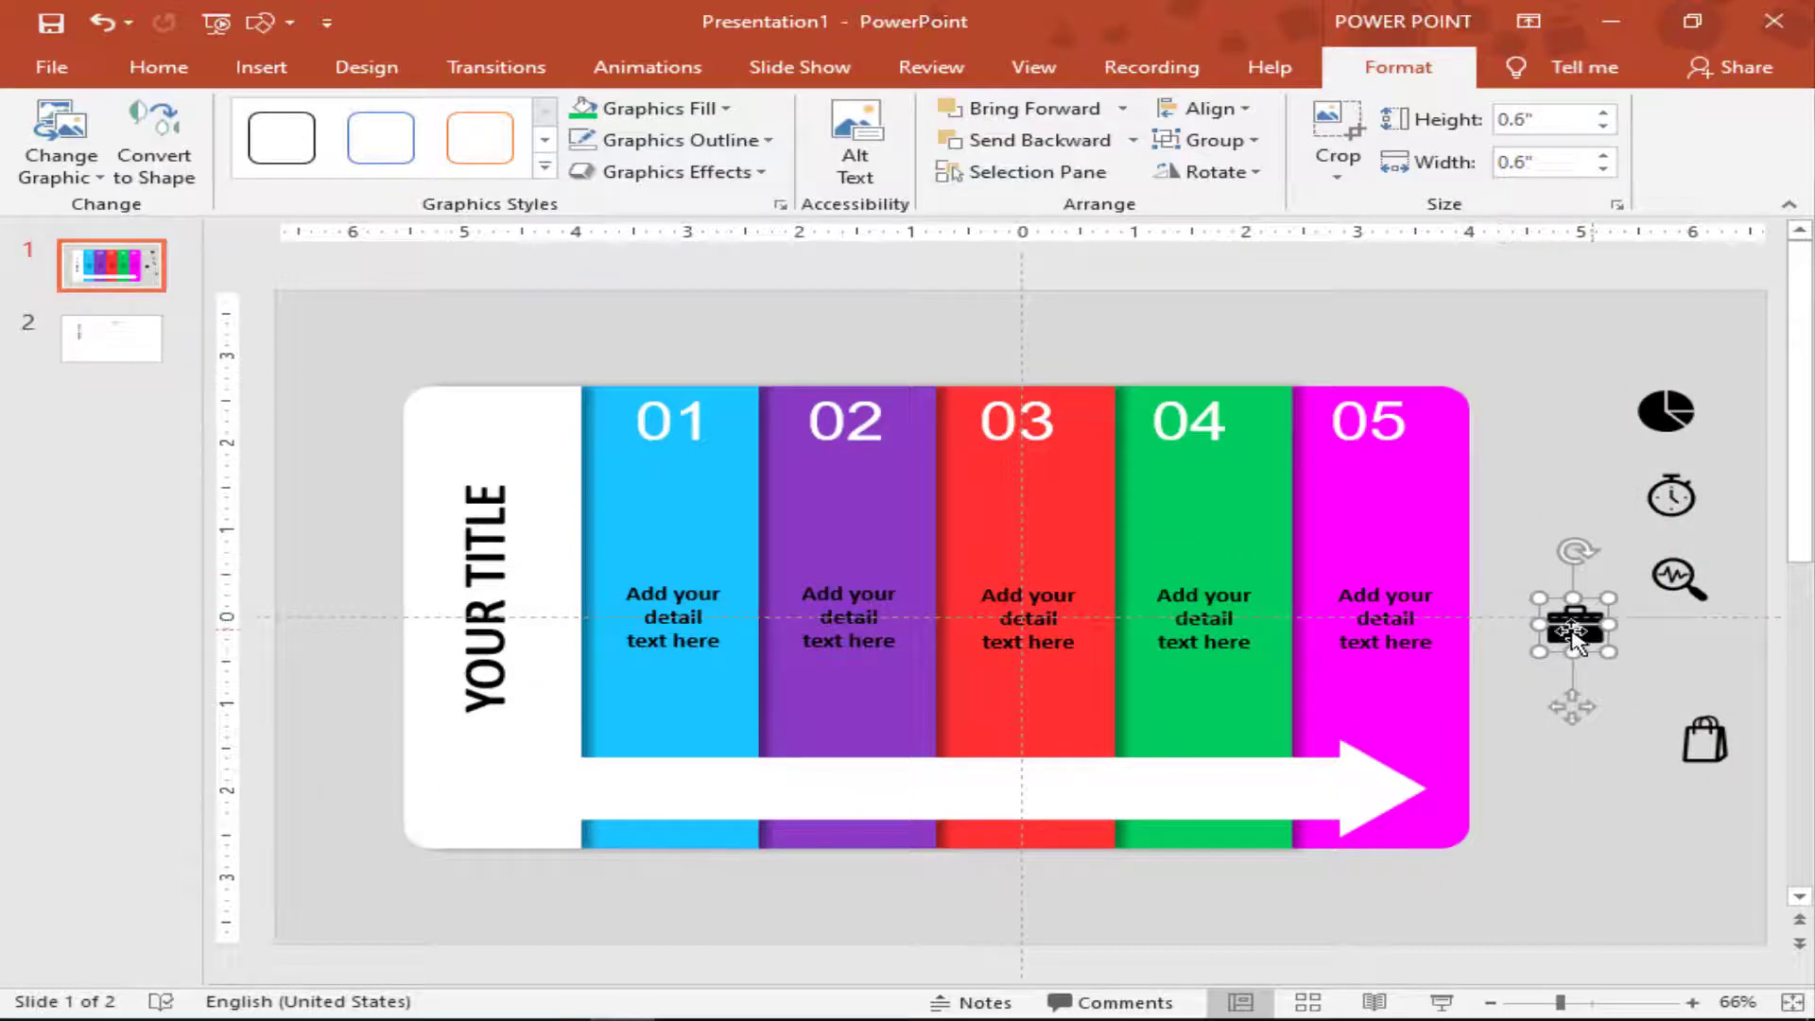
Place the briefcase, pie chart, stopwatch, magnifier and shopping bag on the arrow under columns 01–05.
left_click_drag(1575, 629, 668, 793)
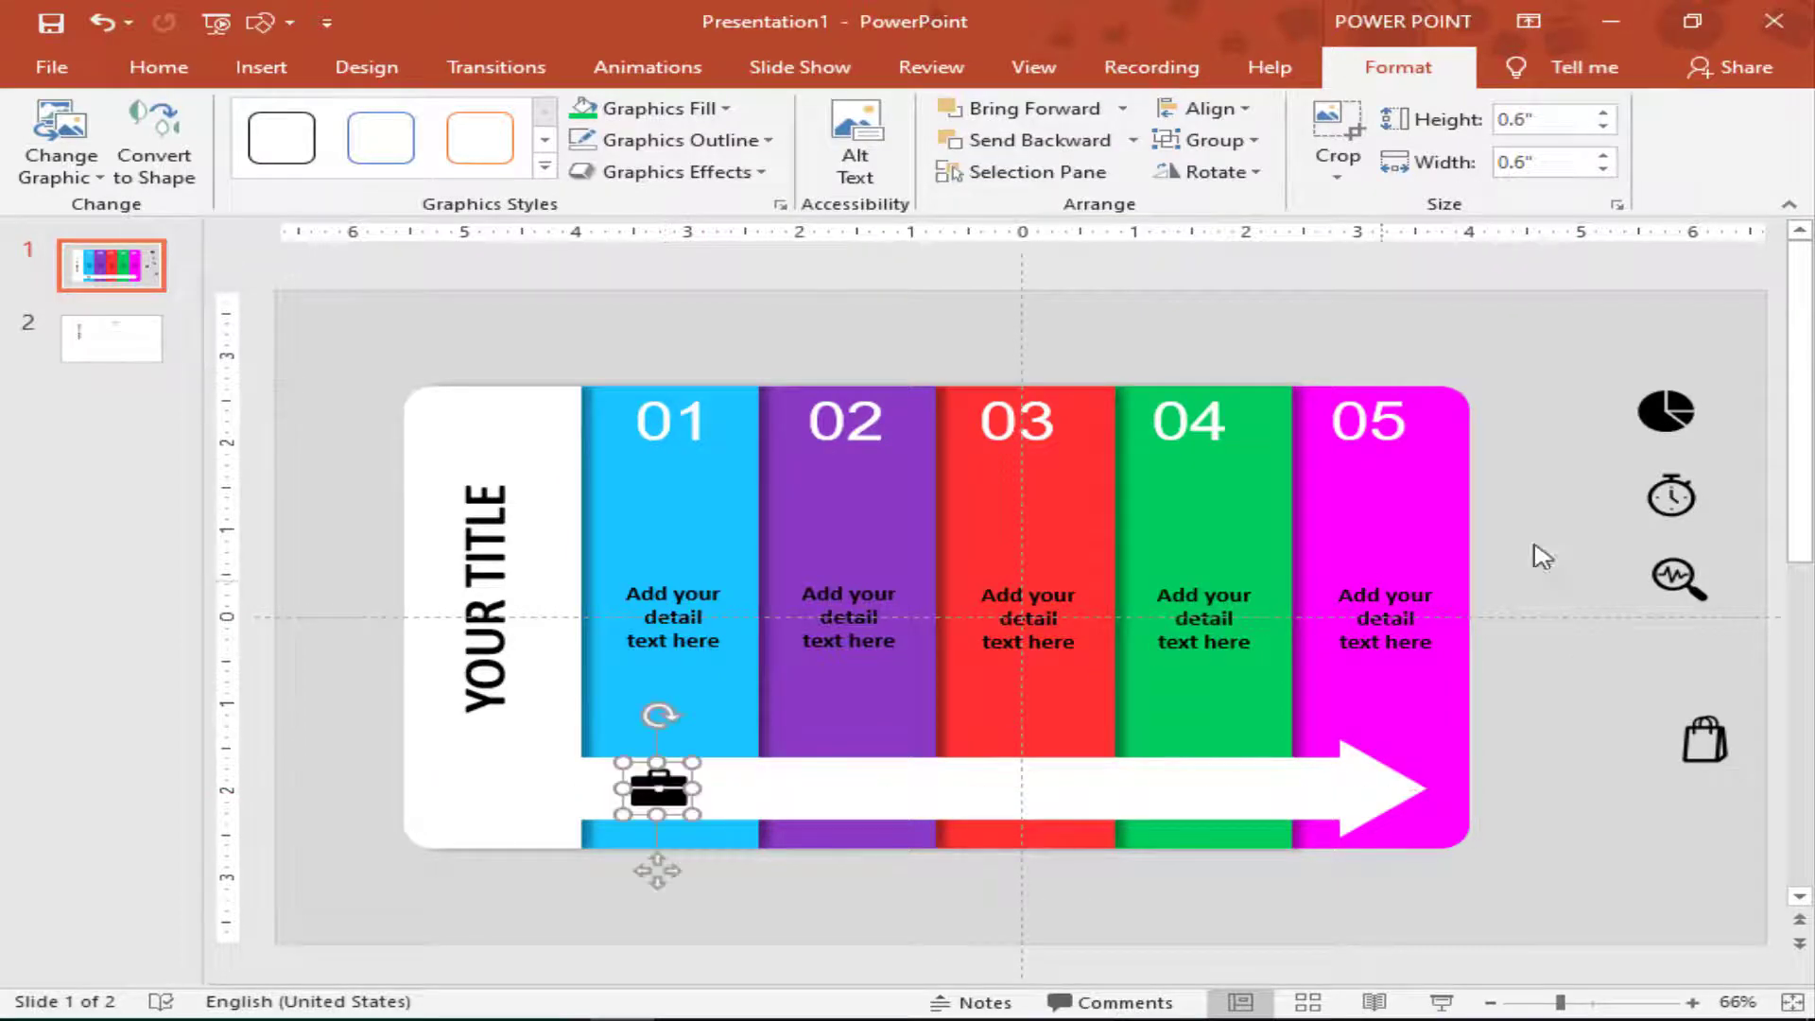
mouse_move(1666, 412)
left_mouse_down()
mouse_move(978, 766)
mouse_move(856, 799)
left_mouse_up()
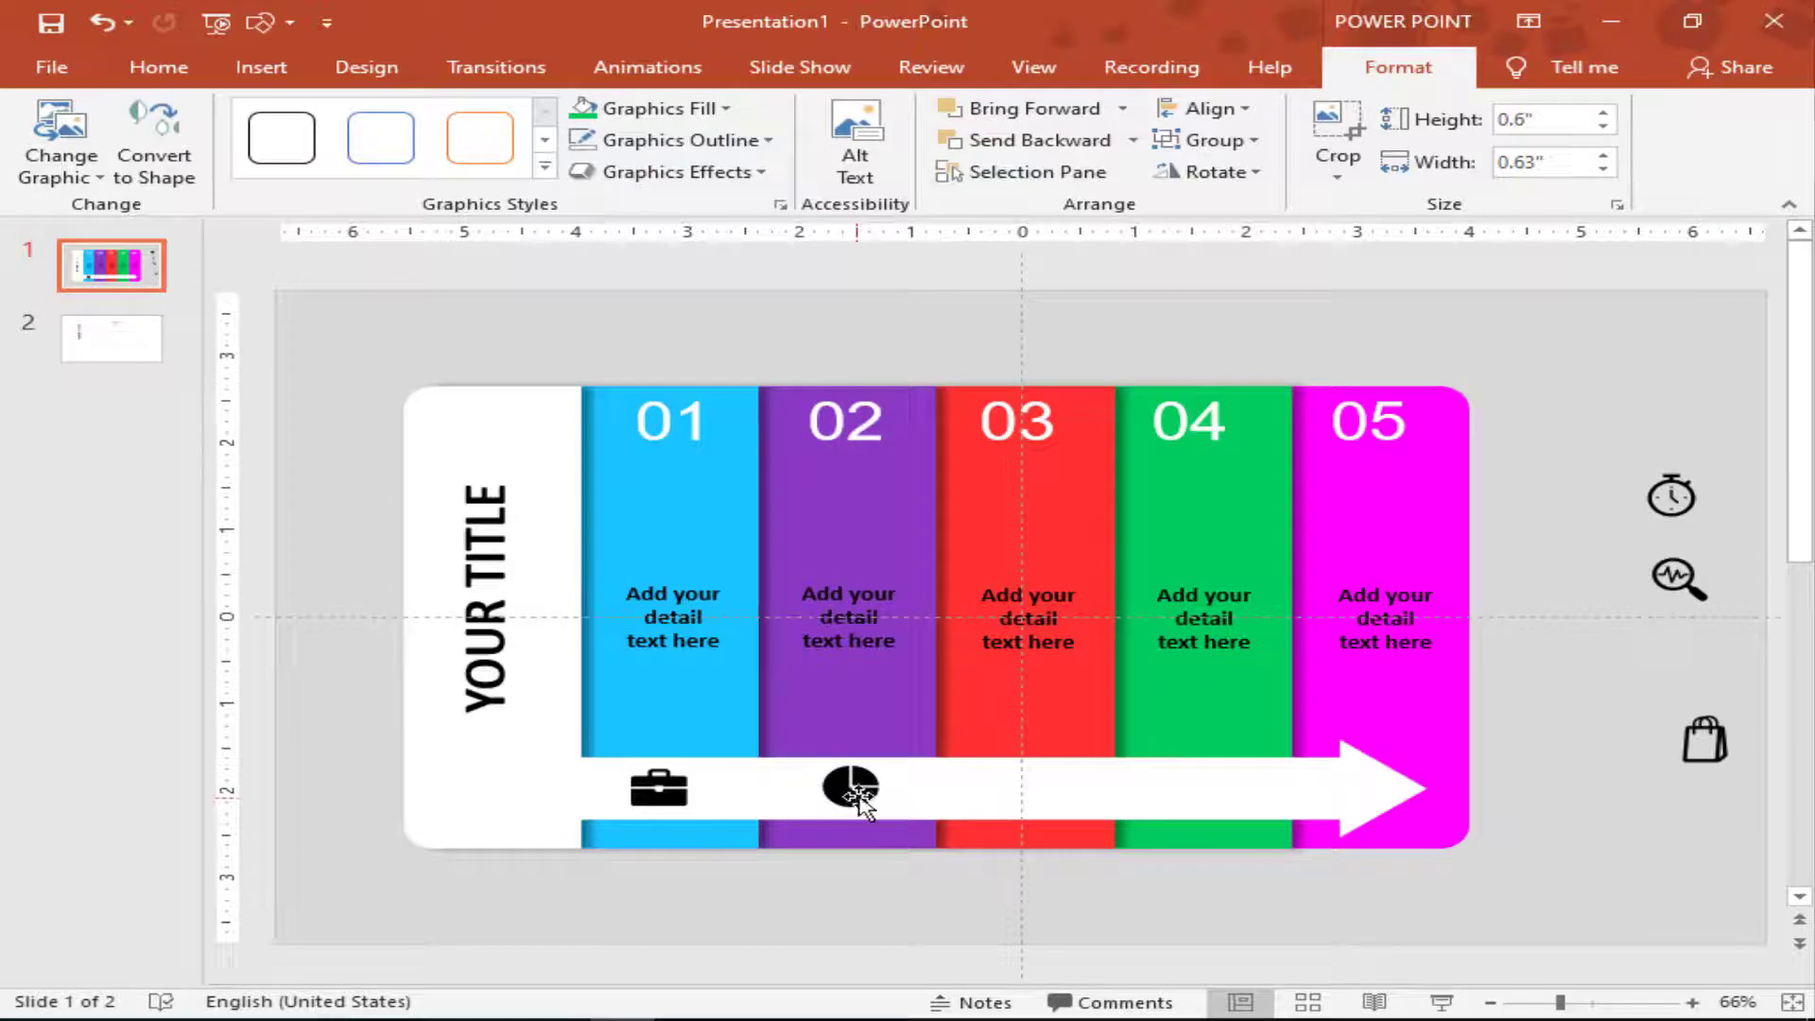
left_click_drag(1672, 496, 1023, 789)
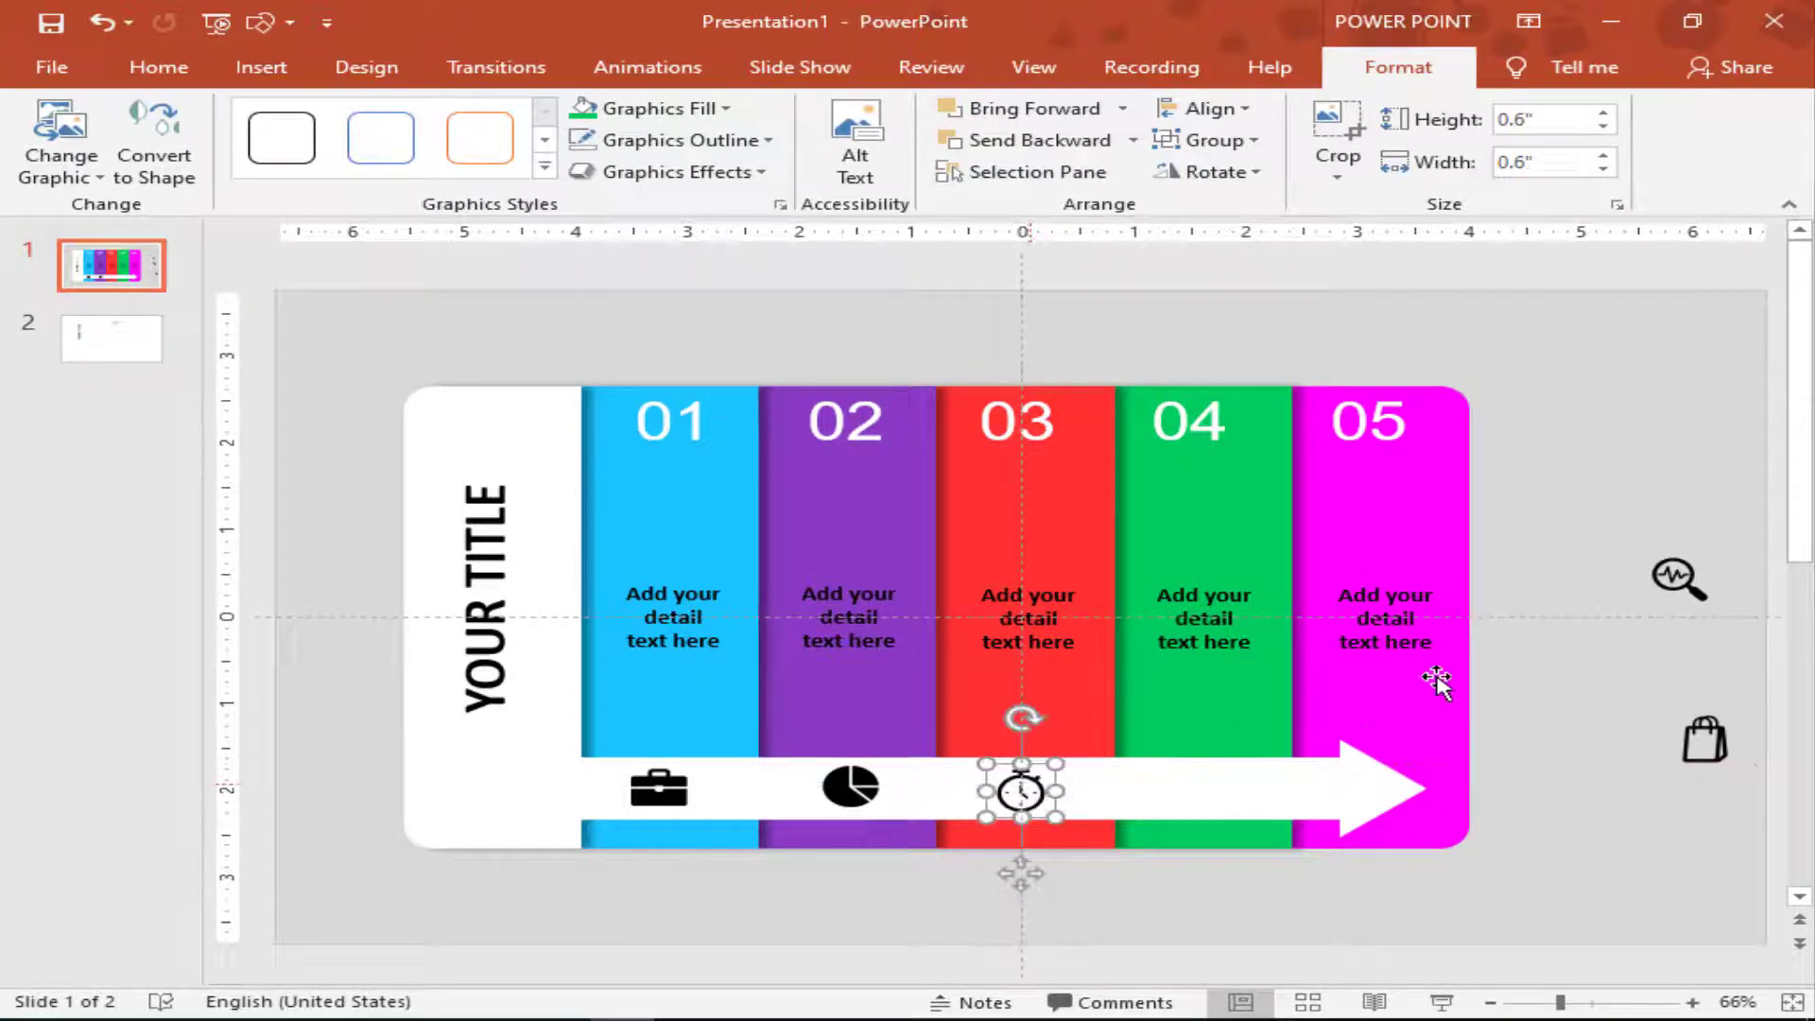
left_click_drag(1680, 578, 1210, 788)
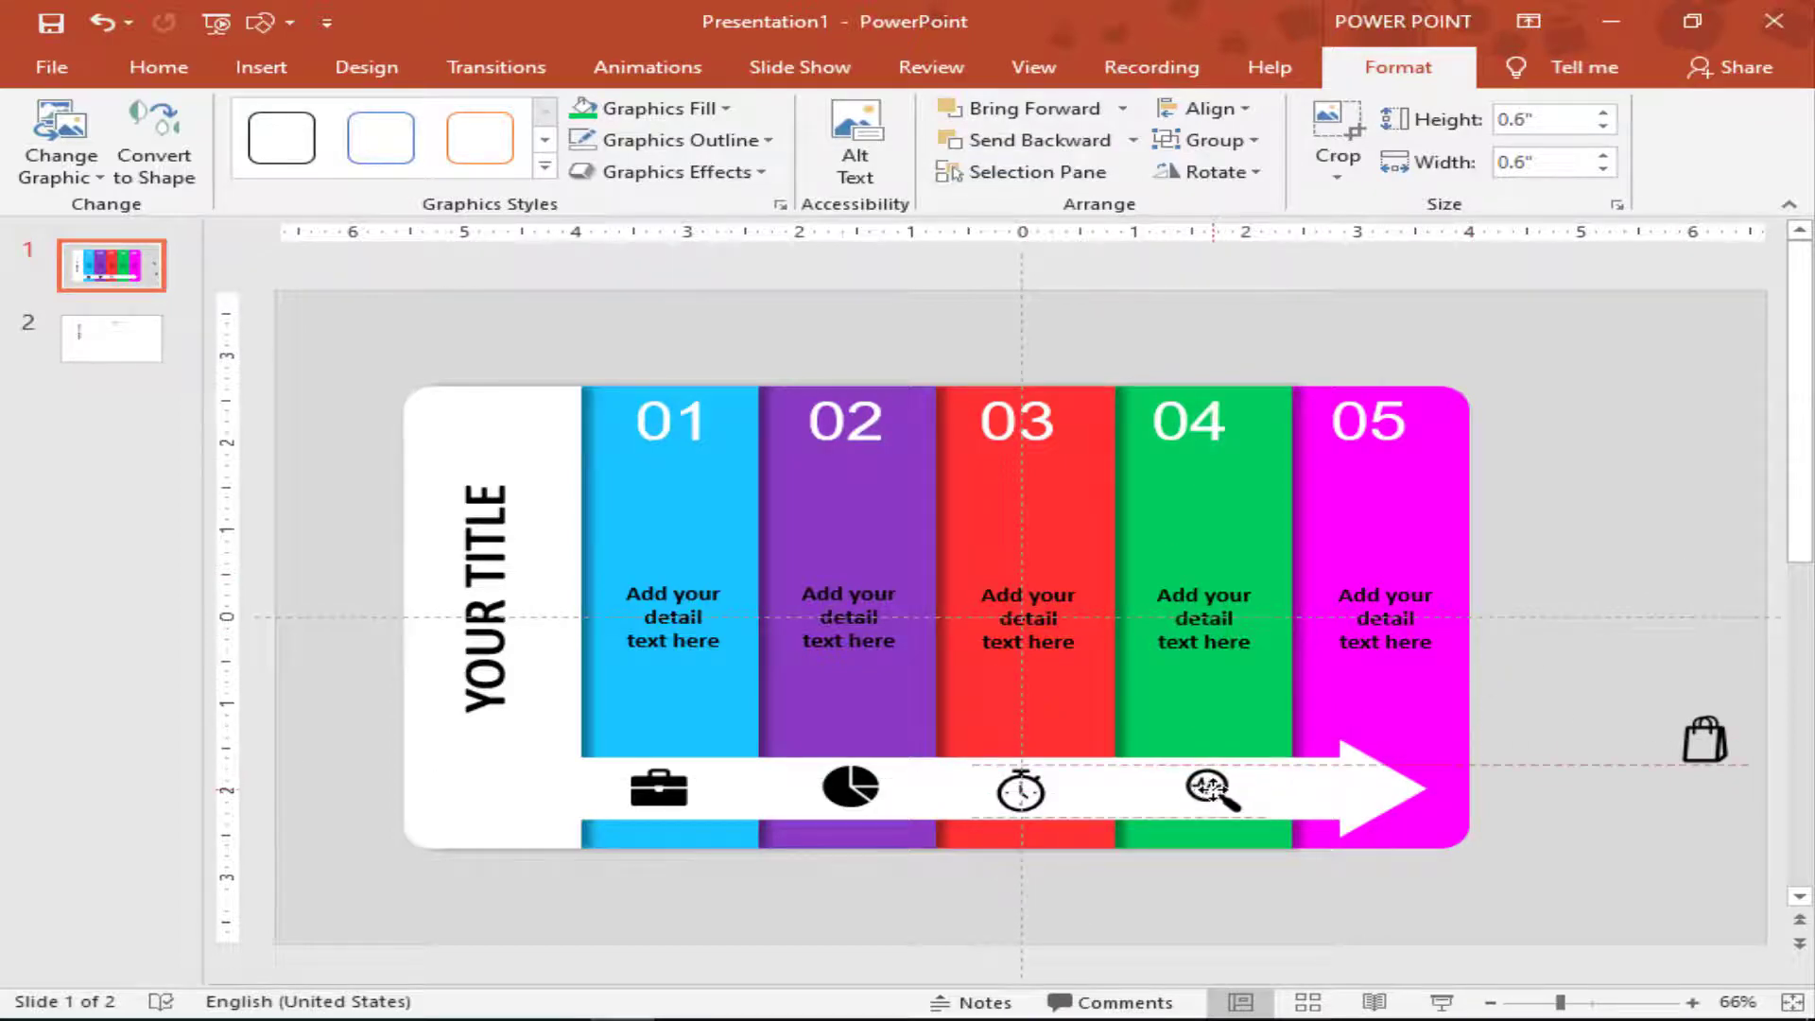
left_click_drag(1707, 738, 1354, 784)
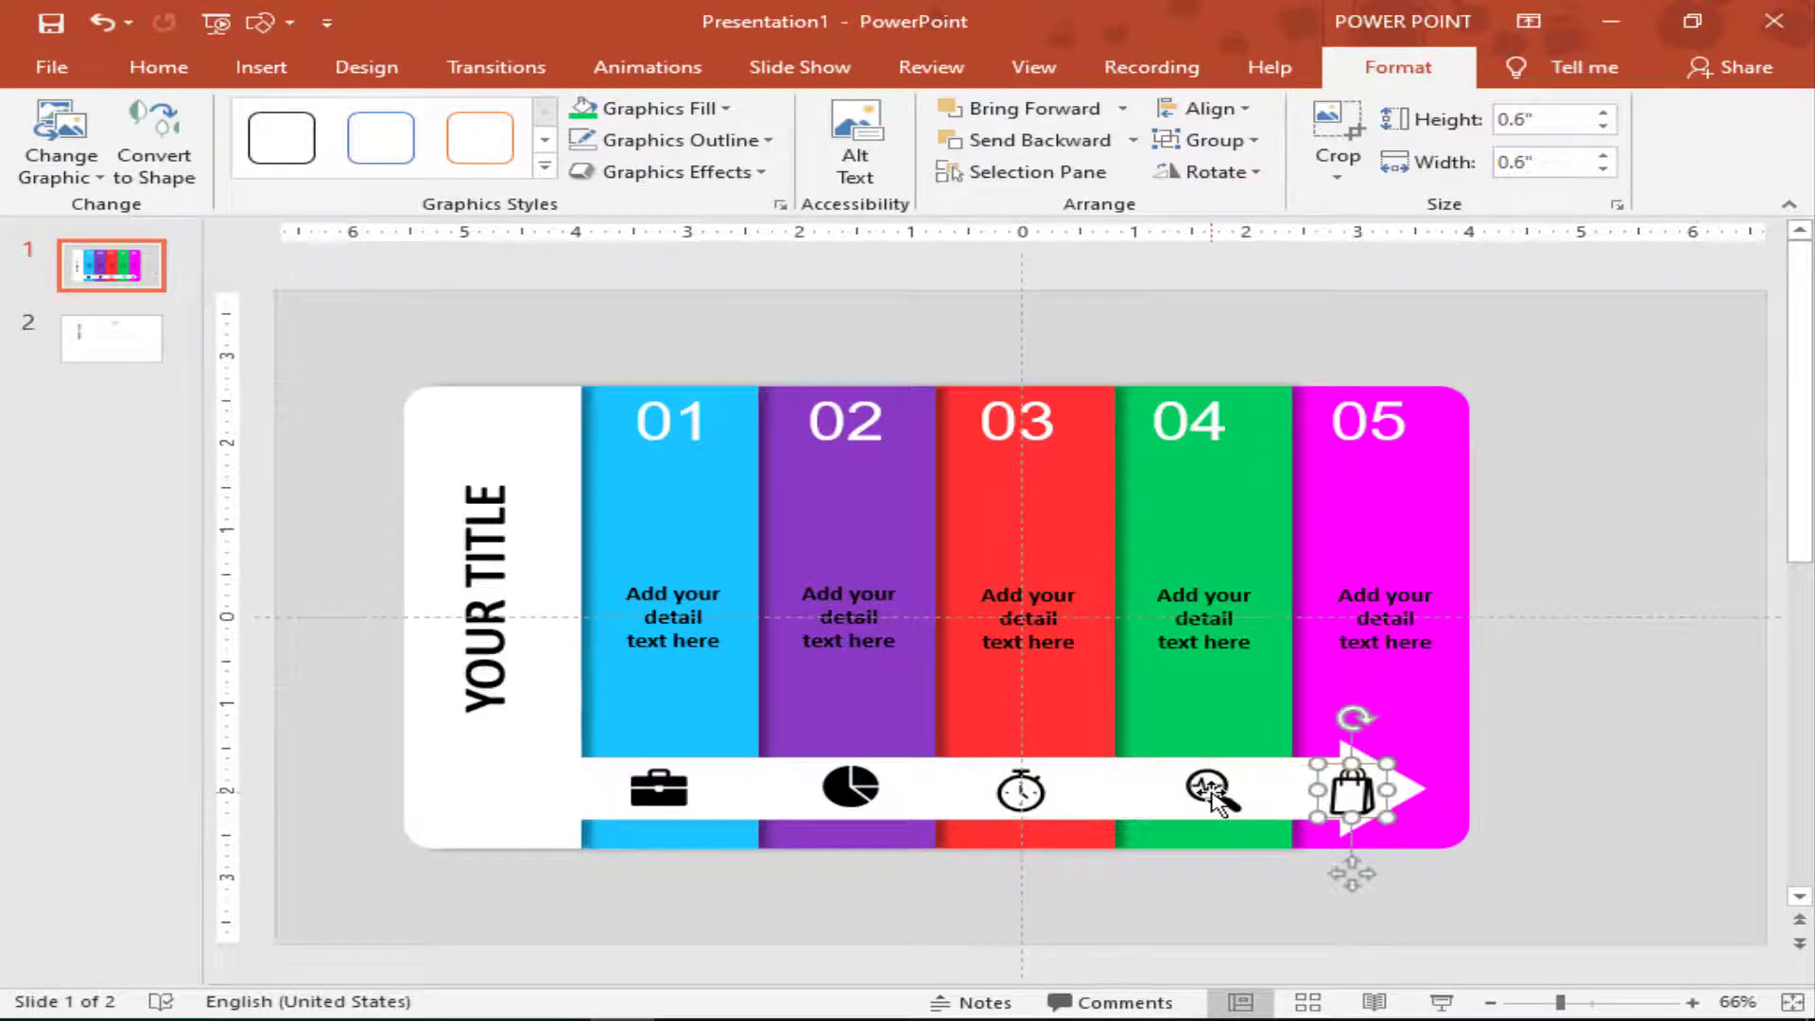
Set all five arrow icons to 0.5" height.
left_click(1210, 789, "shift")
left_click(1021, 792, "shift")
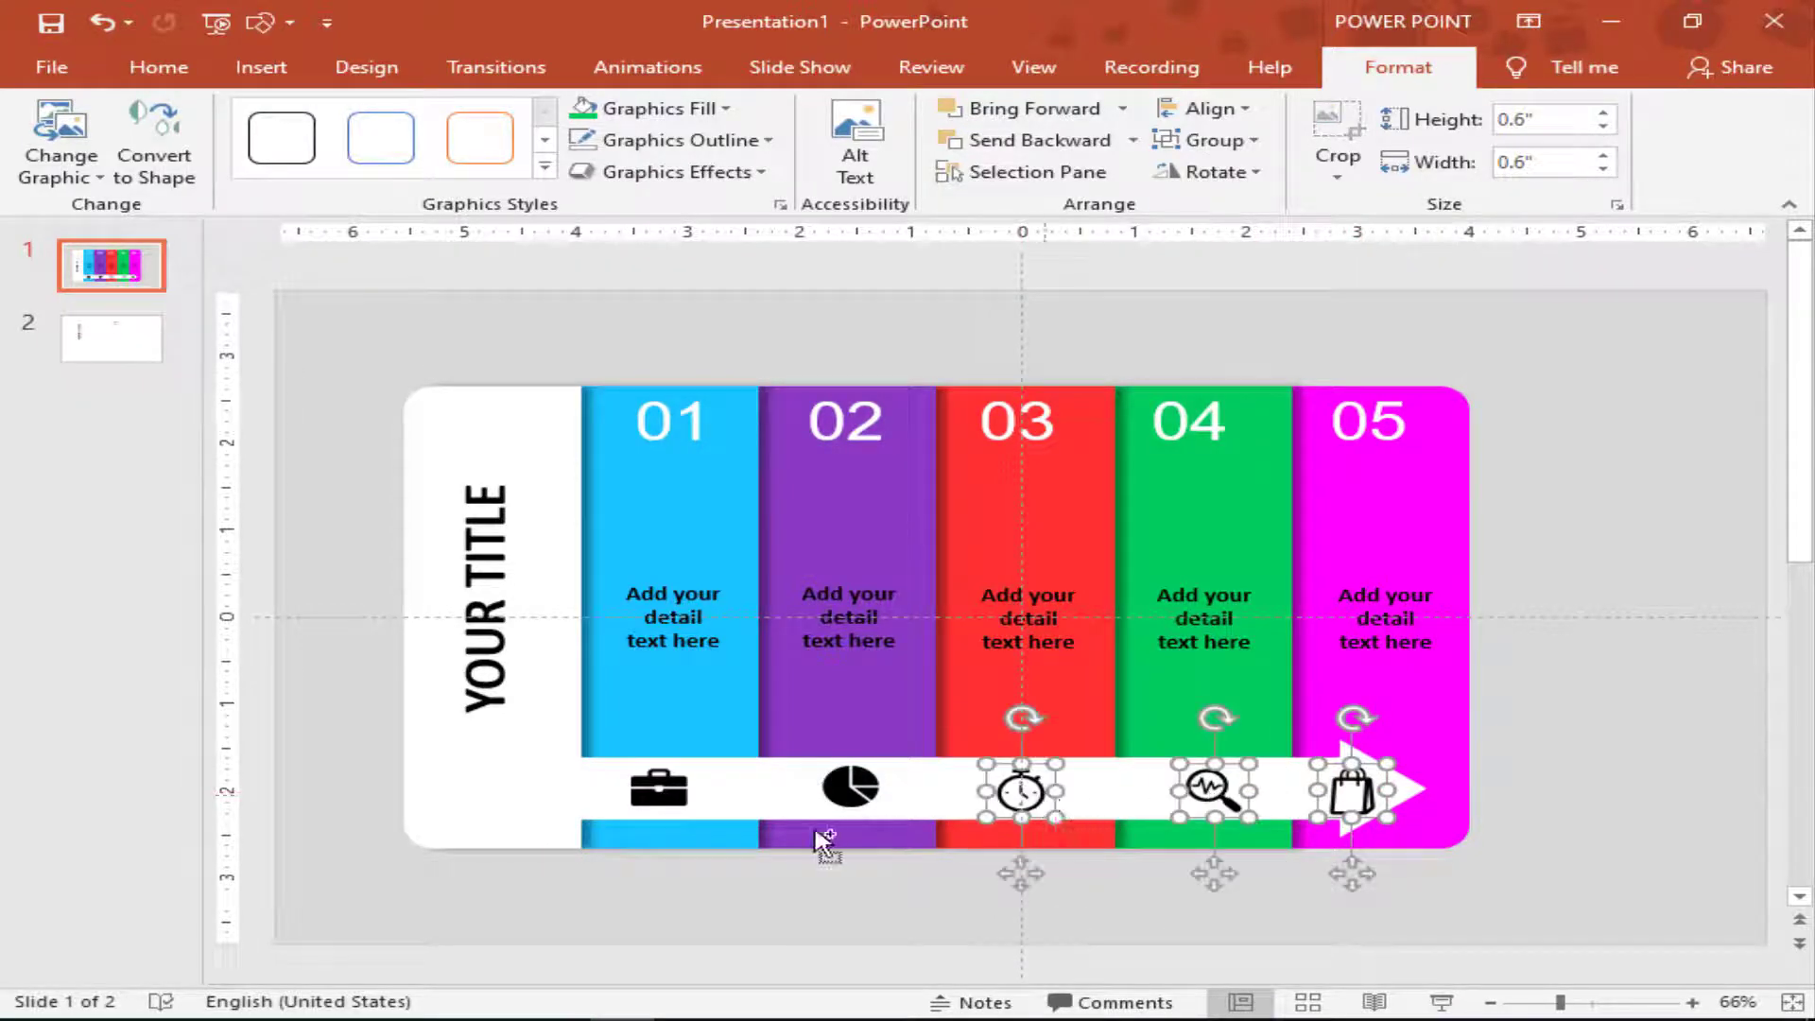
left_click(851, 787, "shift")
left_click(652, 805, "shift")
left_click(1603, 125)
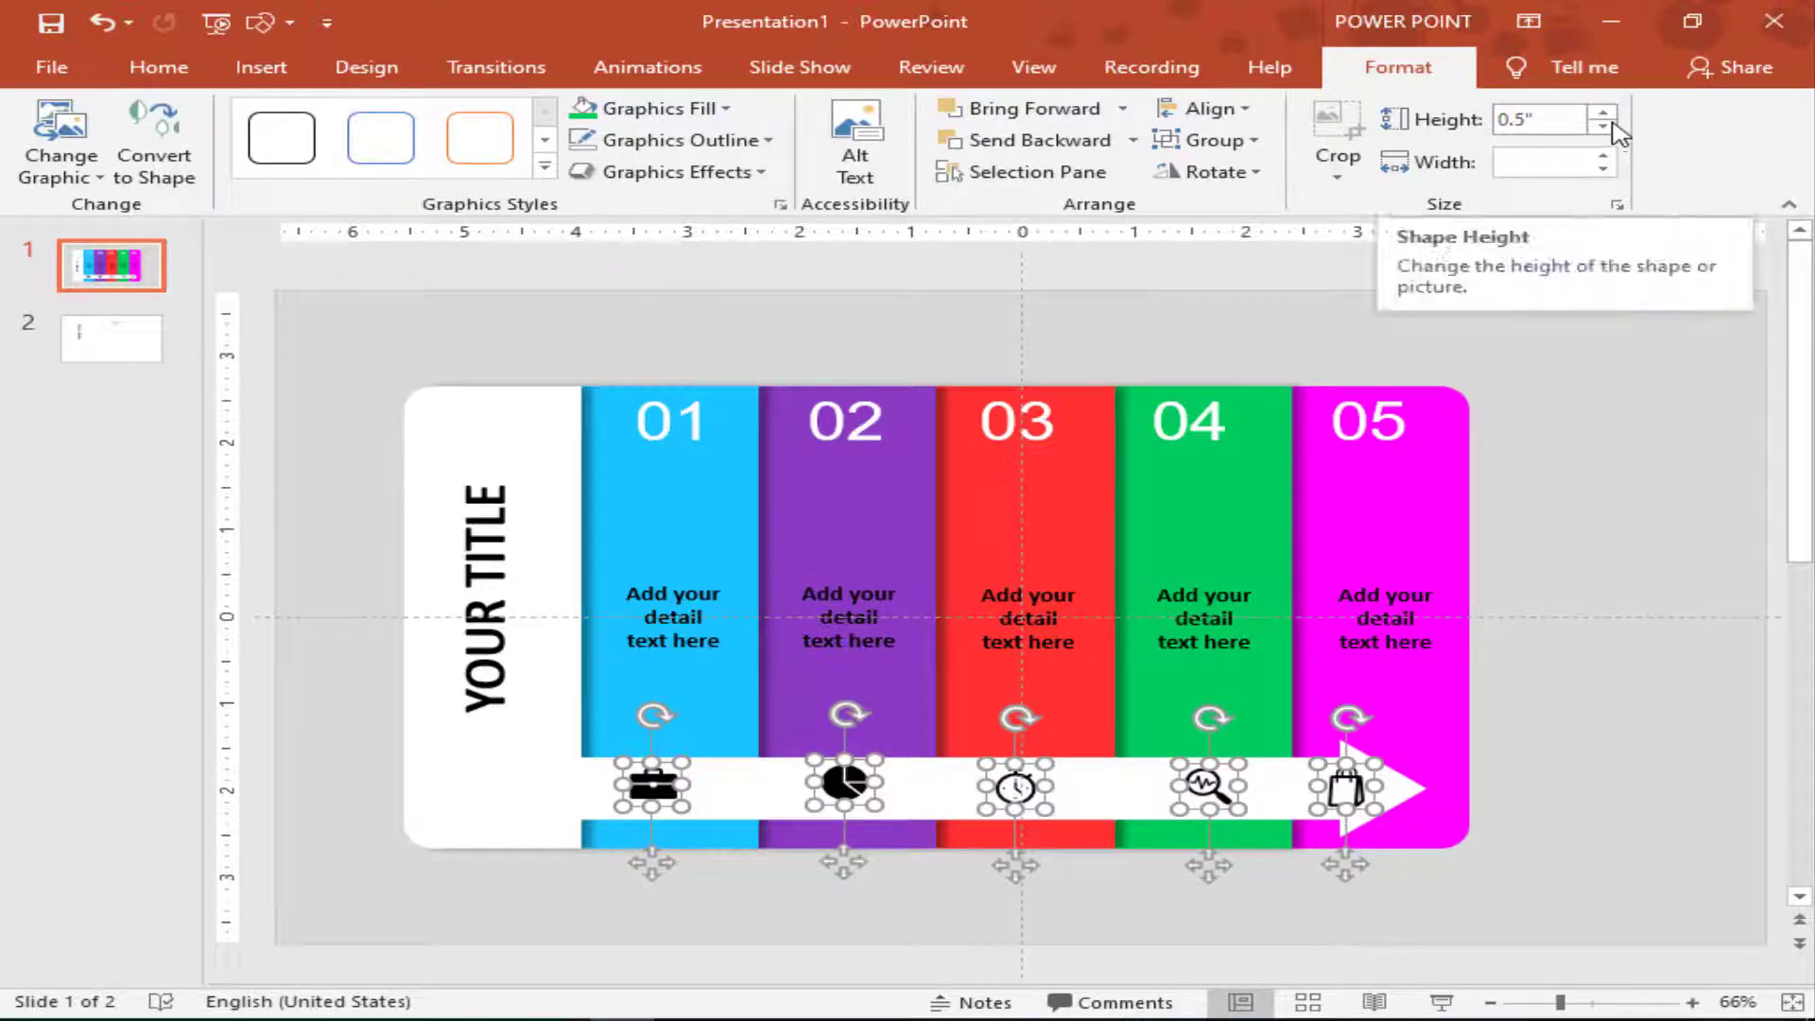
Shrink the shopping-bag icon to 0.4 inches.
left_click(1541, 695)
left_click(1345, 787)
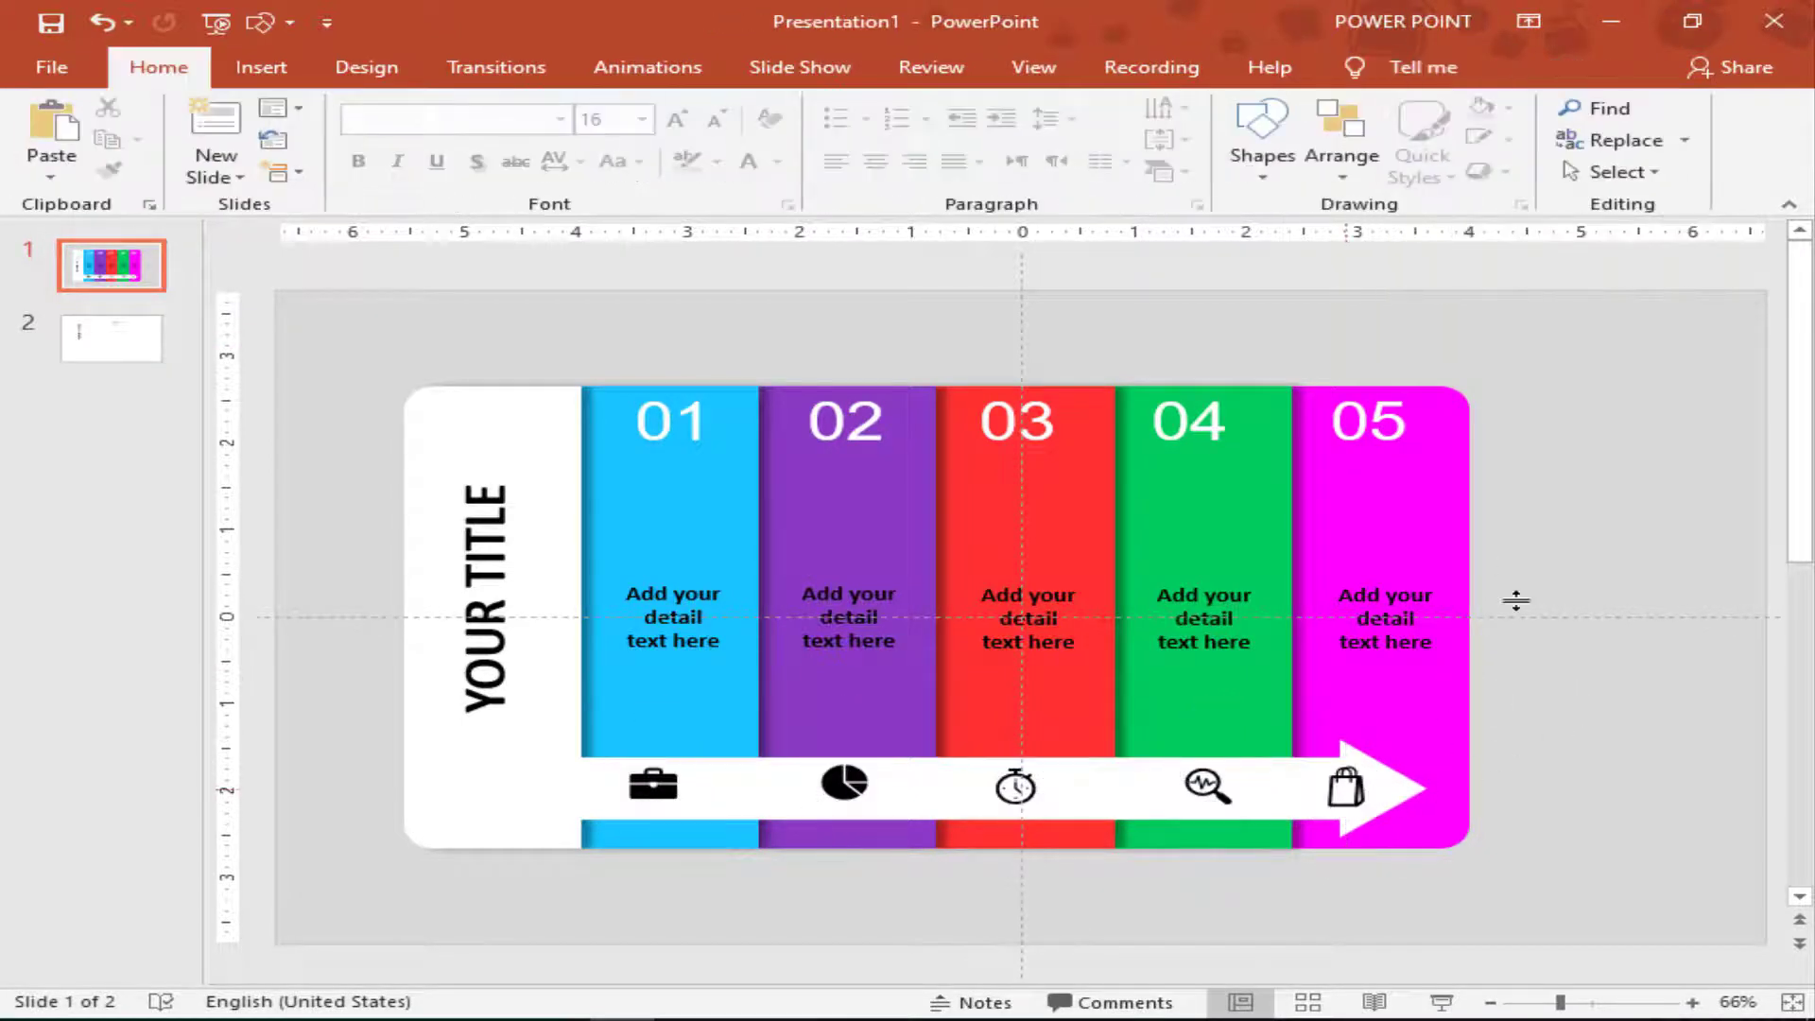
left_click(1603, 126)
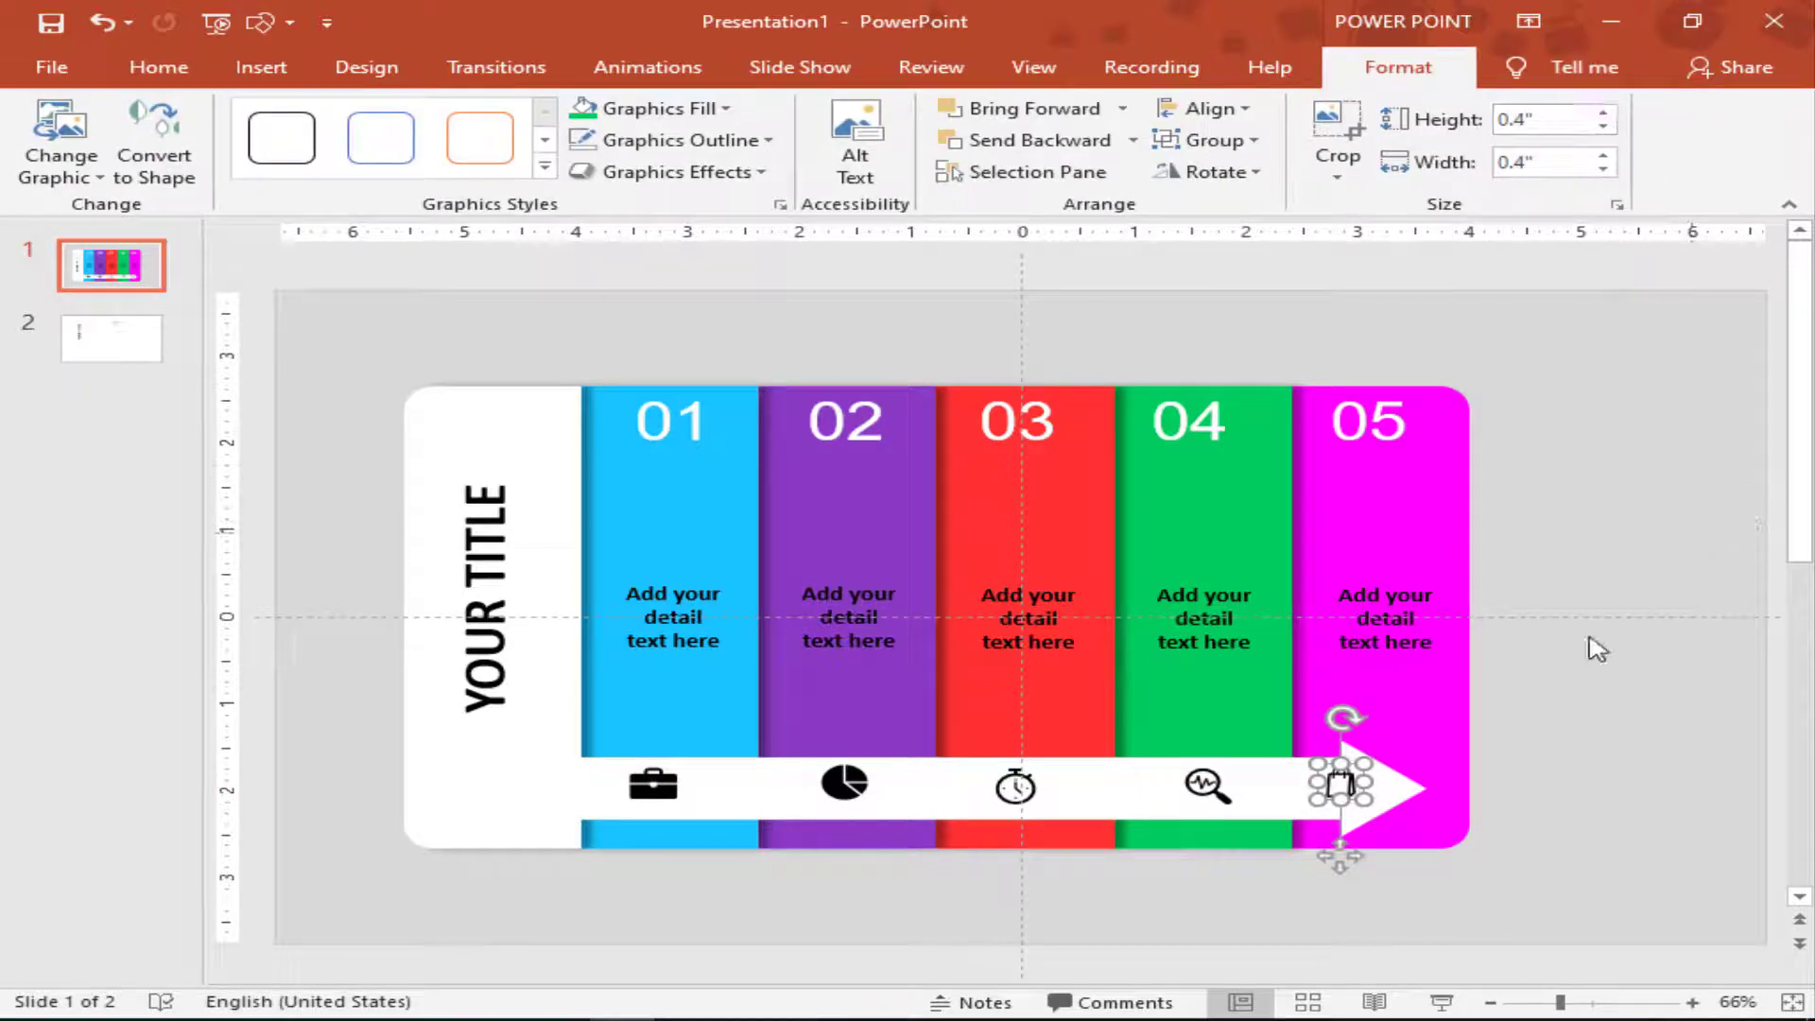
left_click(1522, 699)
left_click(1345, 787)
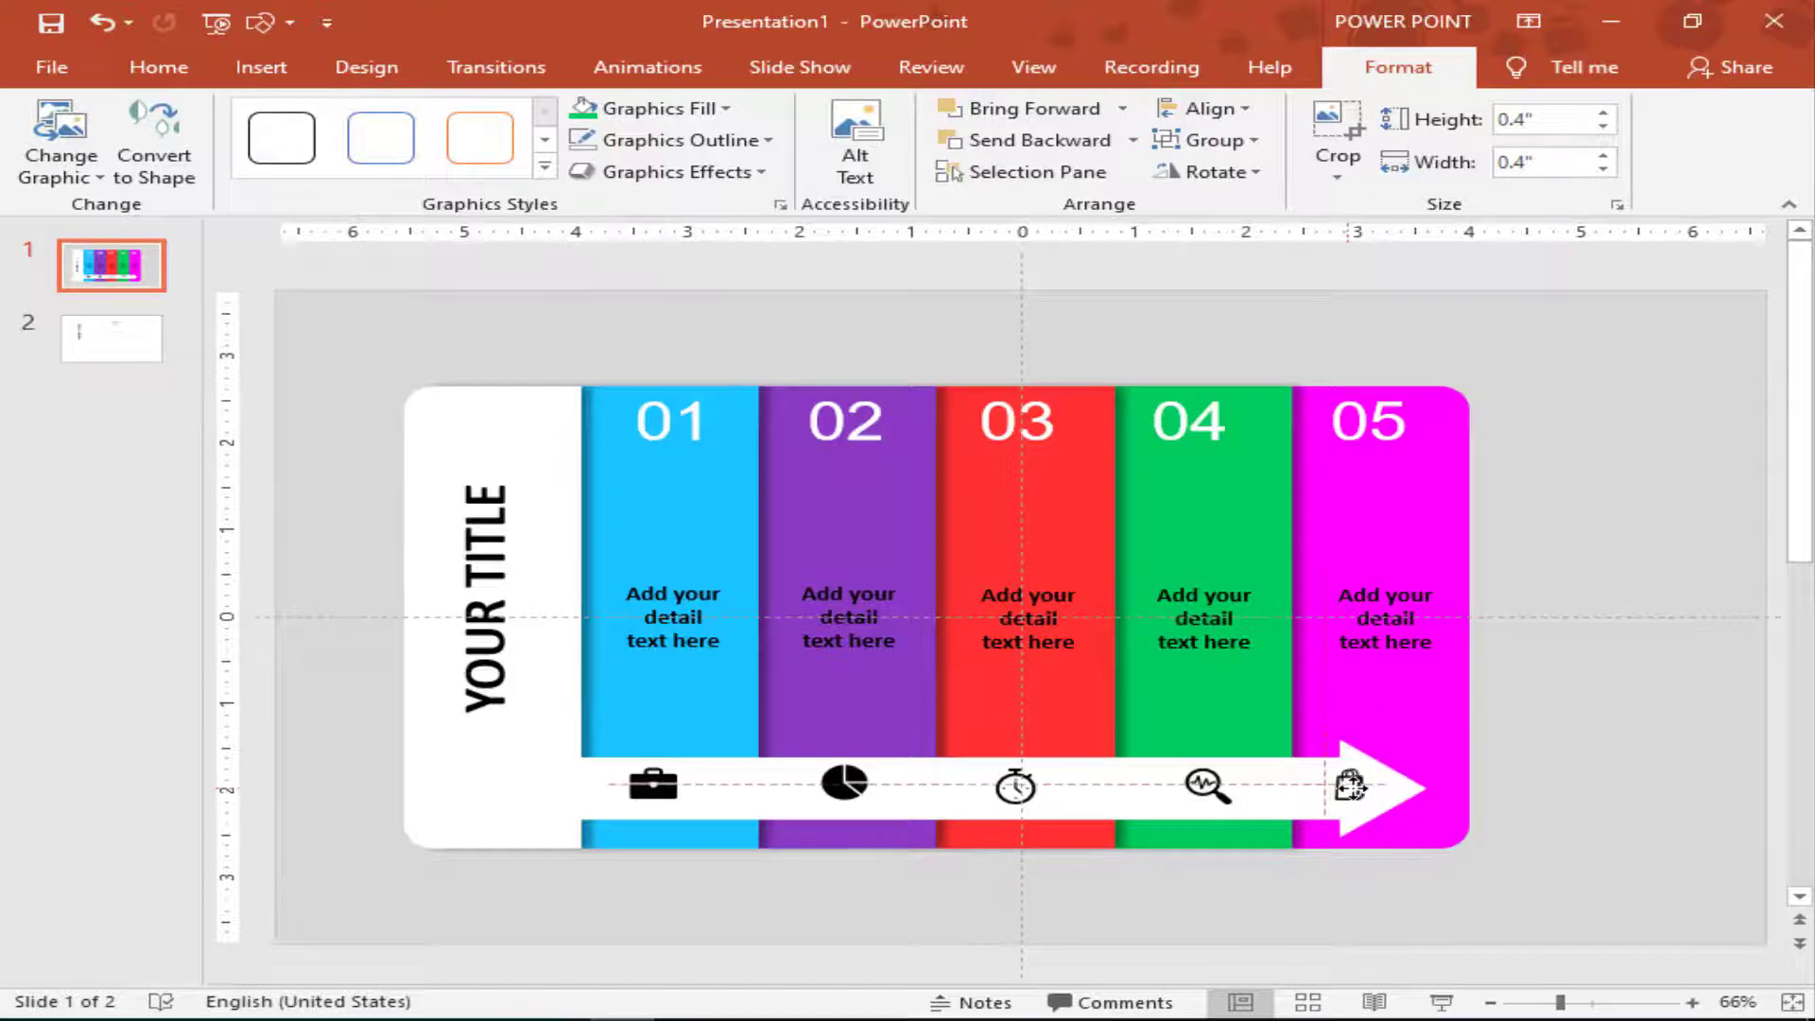
Nudge the shopping bag, magnifier and pie chart into line along the arrow.
left_click_drag(1342, 784, 1359, 790)
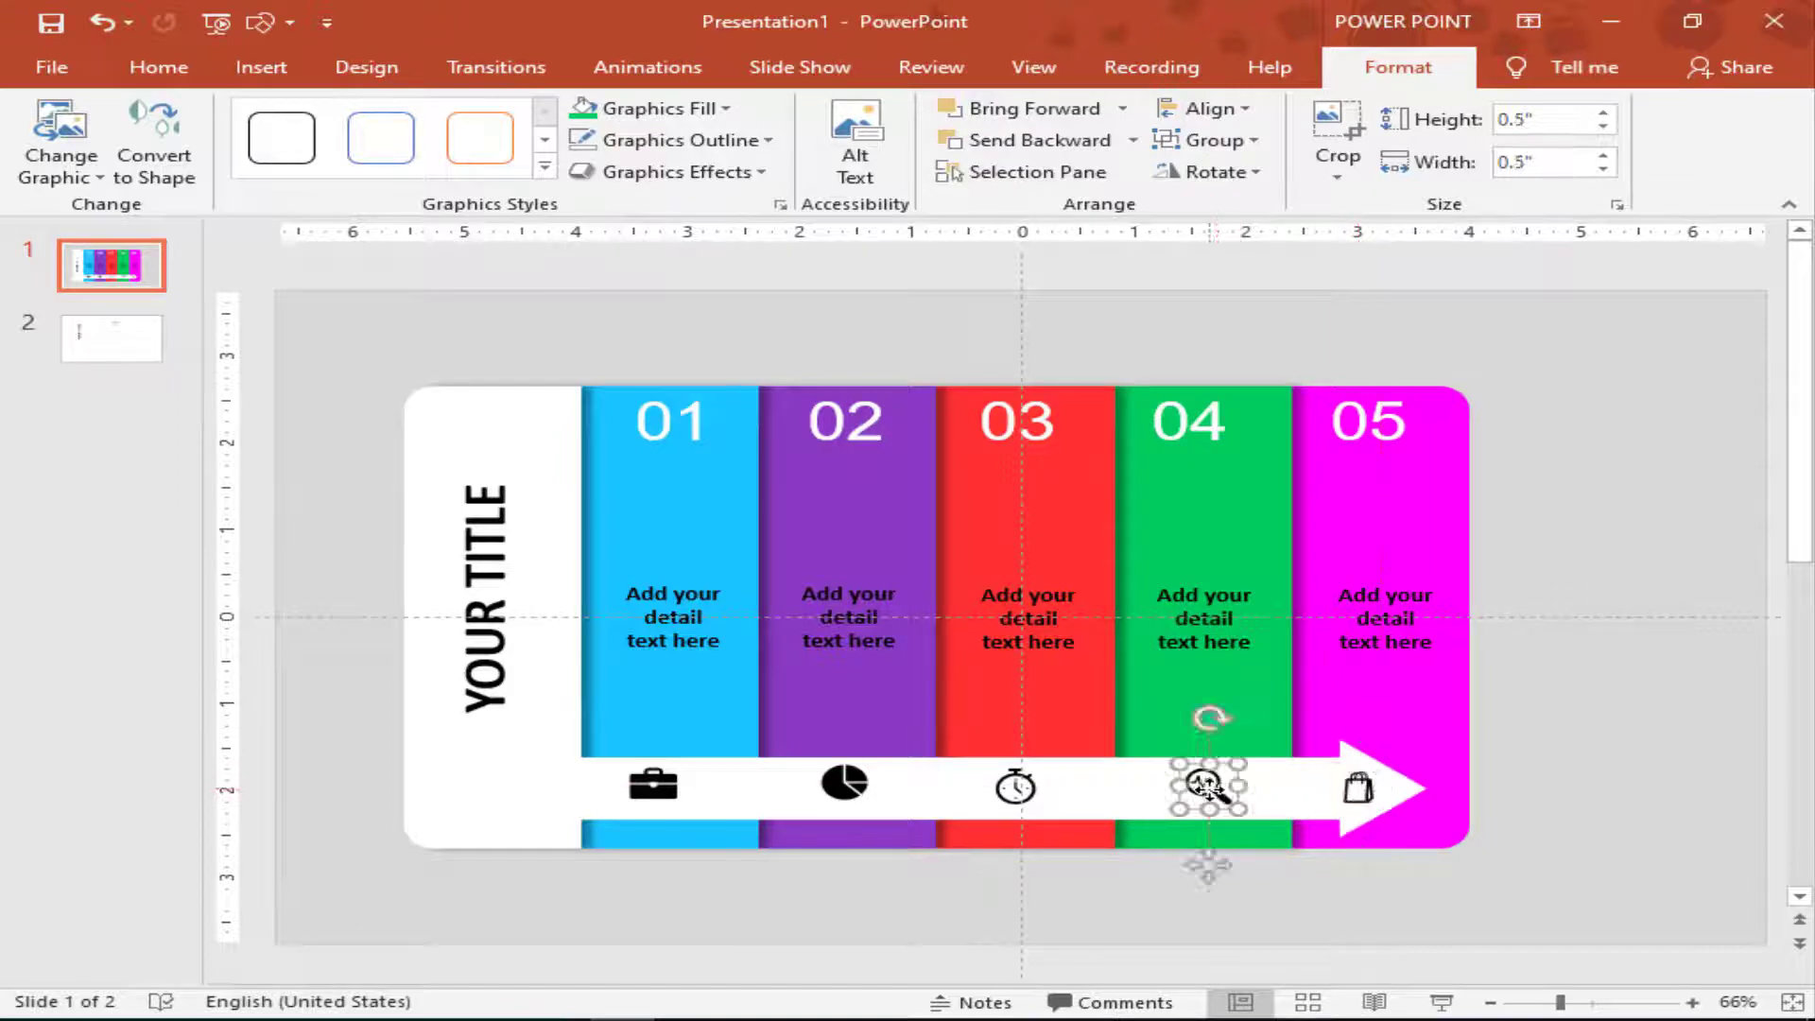
left_click_drag(1215, 792, 1224, 796)
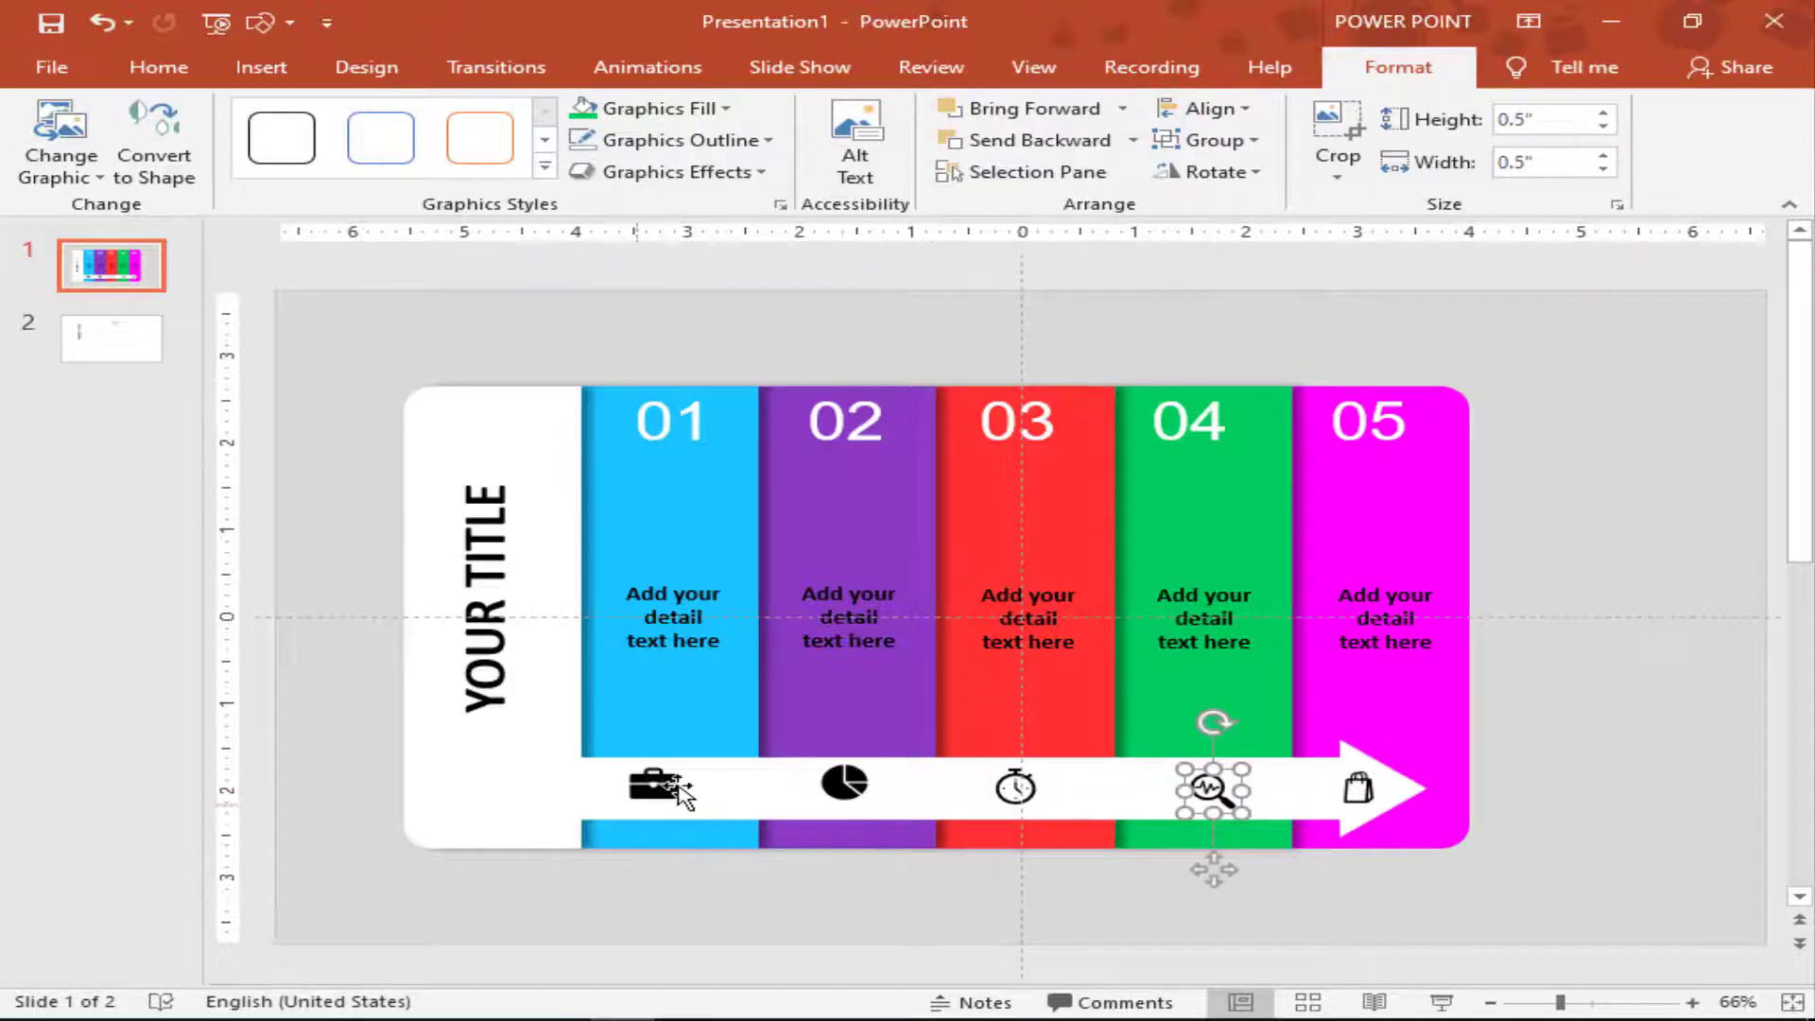
left_click_drag(841, 789, 845, 792)
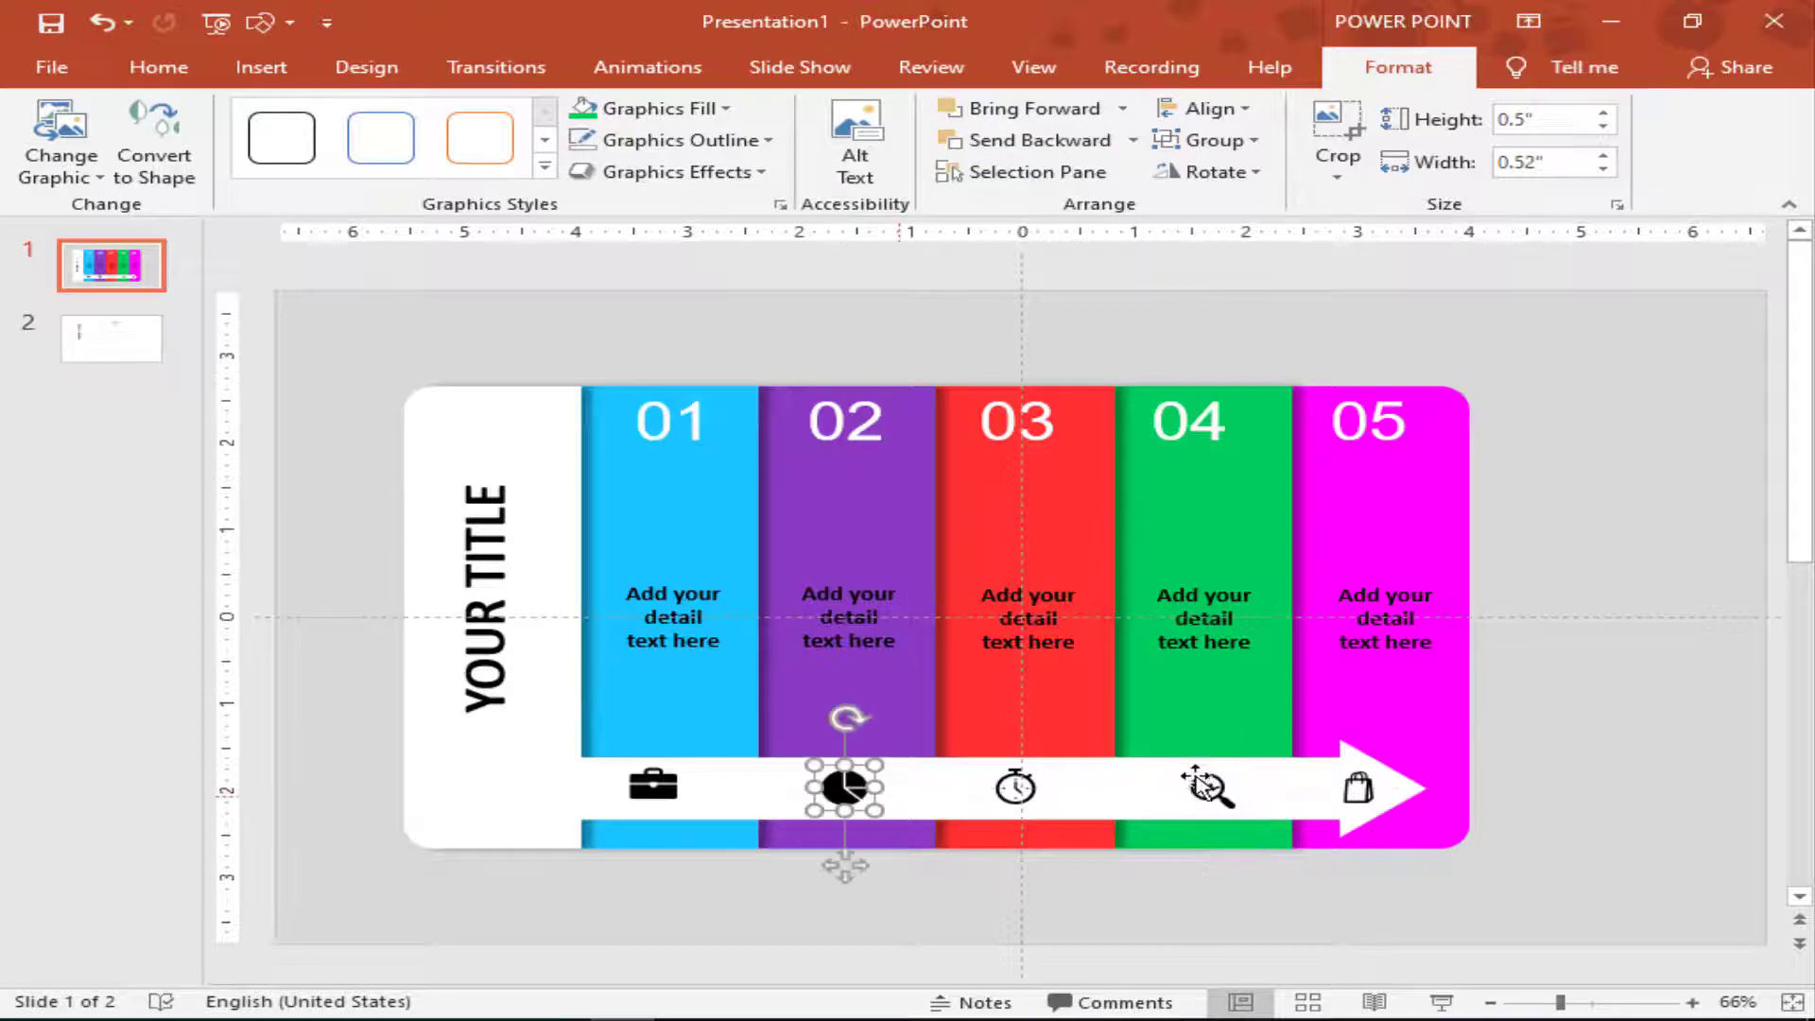
left_click(1661, 541)
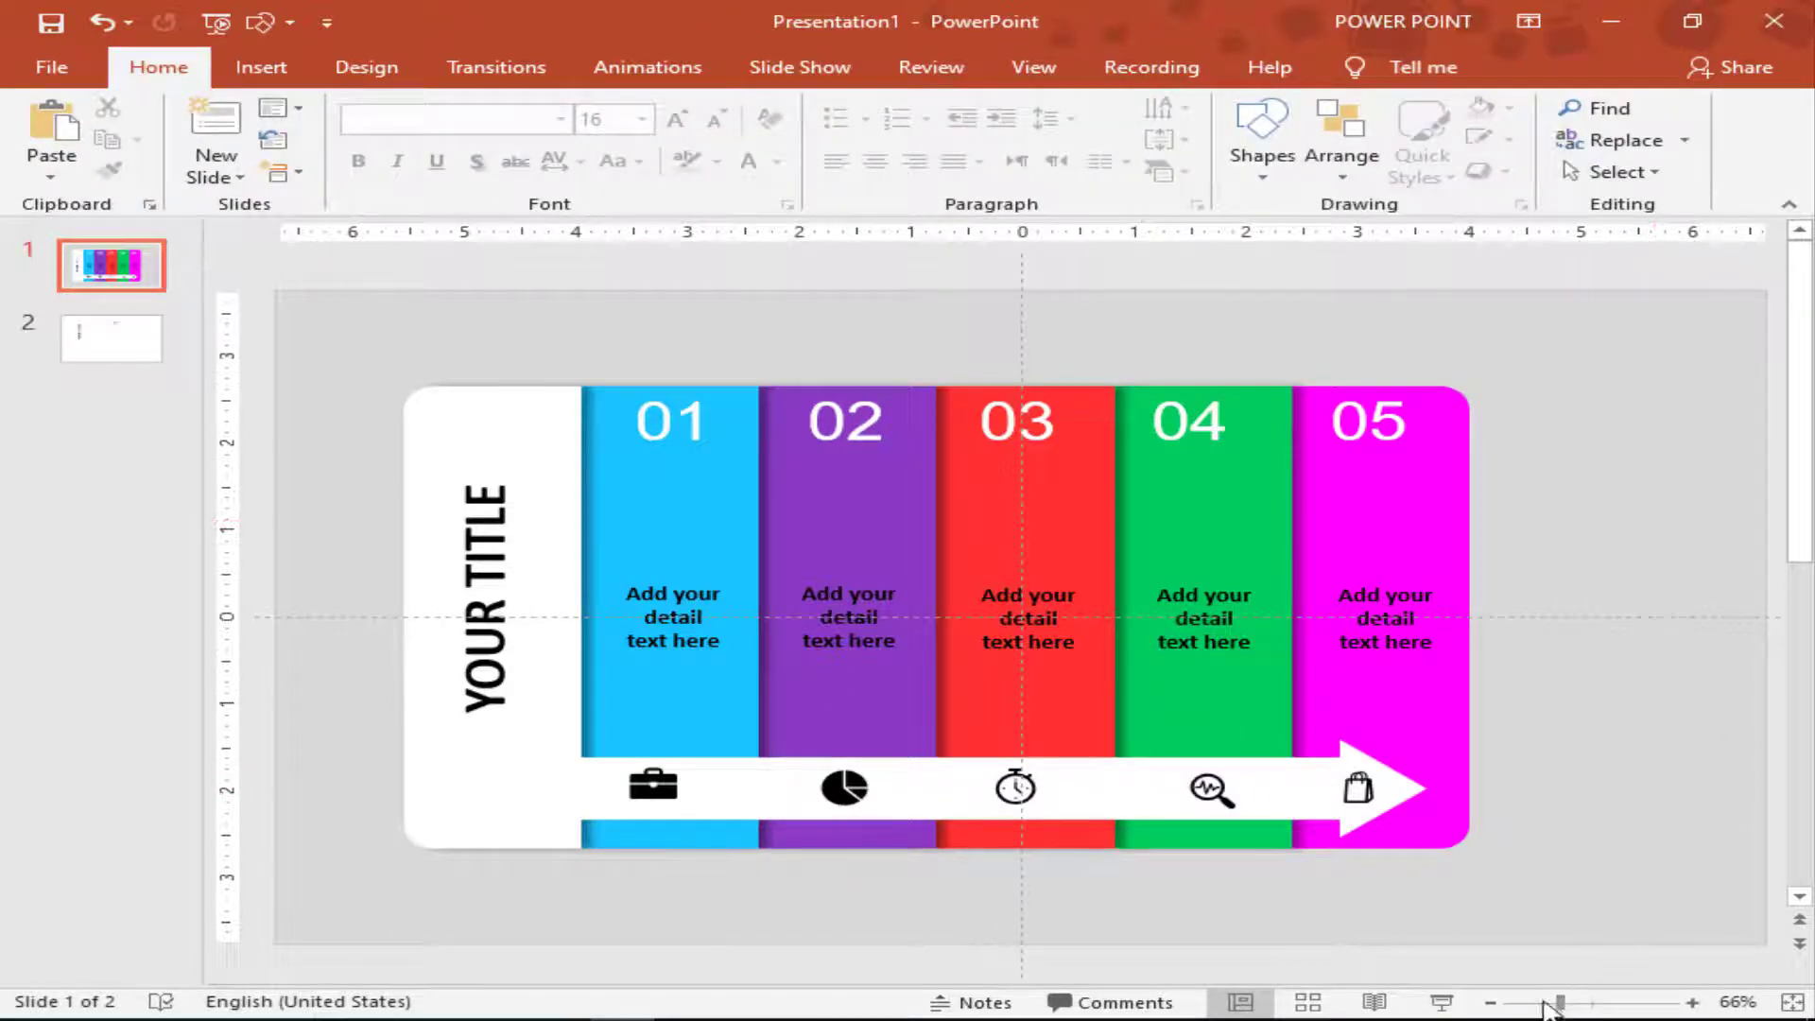
Zoom to 61%, select every object and nudge the infographic right four times to centre it.
left_click_drag(1558, 1002, 1553, 1002)
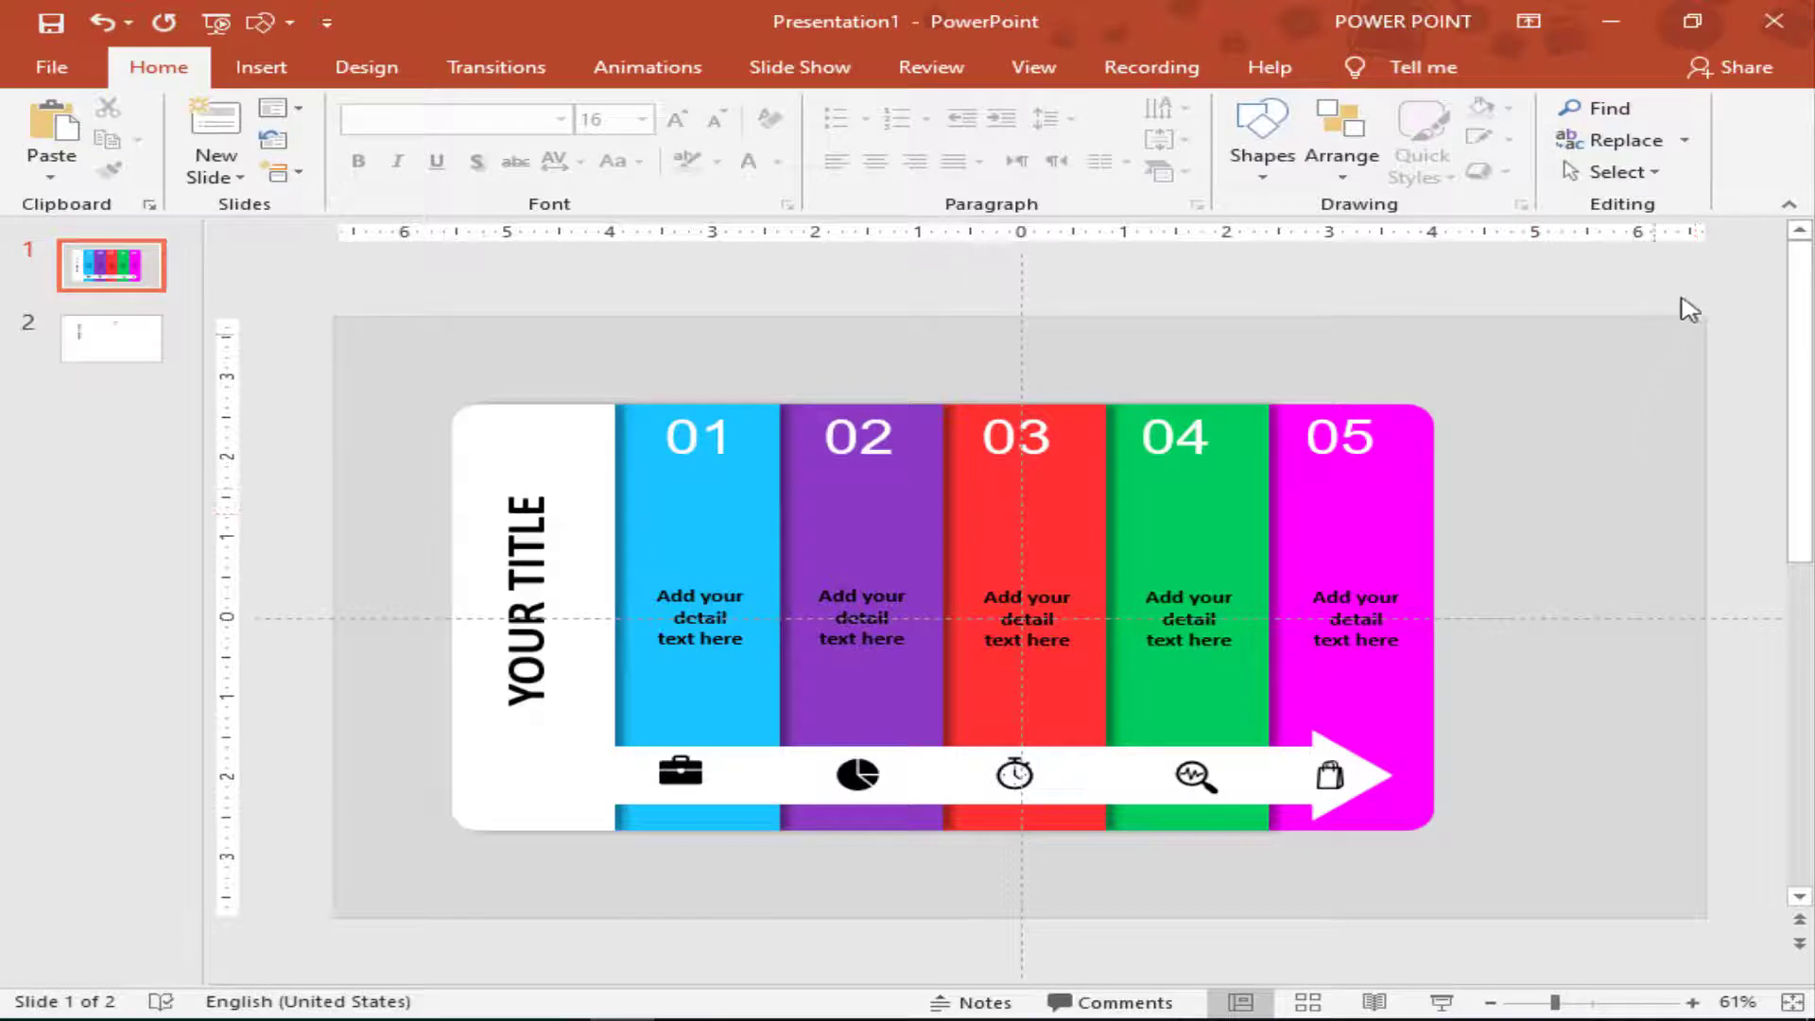
left_click_drag(1693, 282, 298, 988)
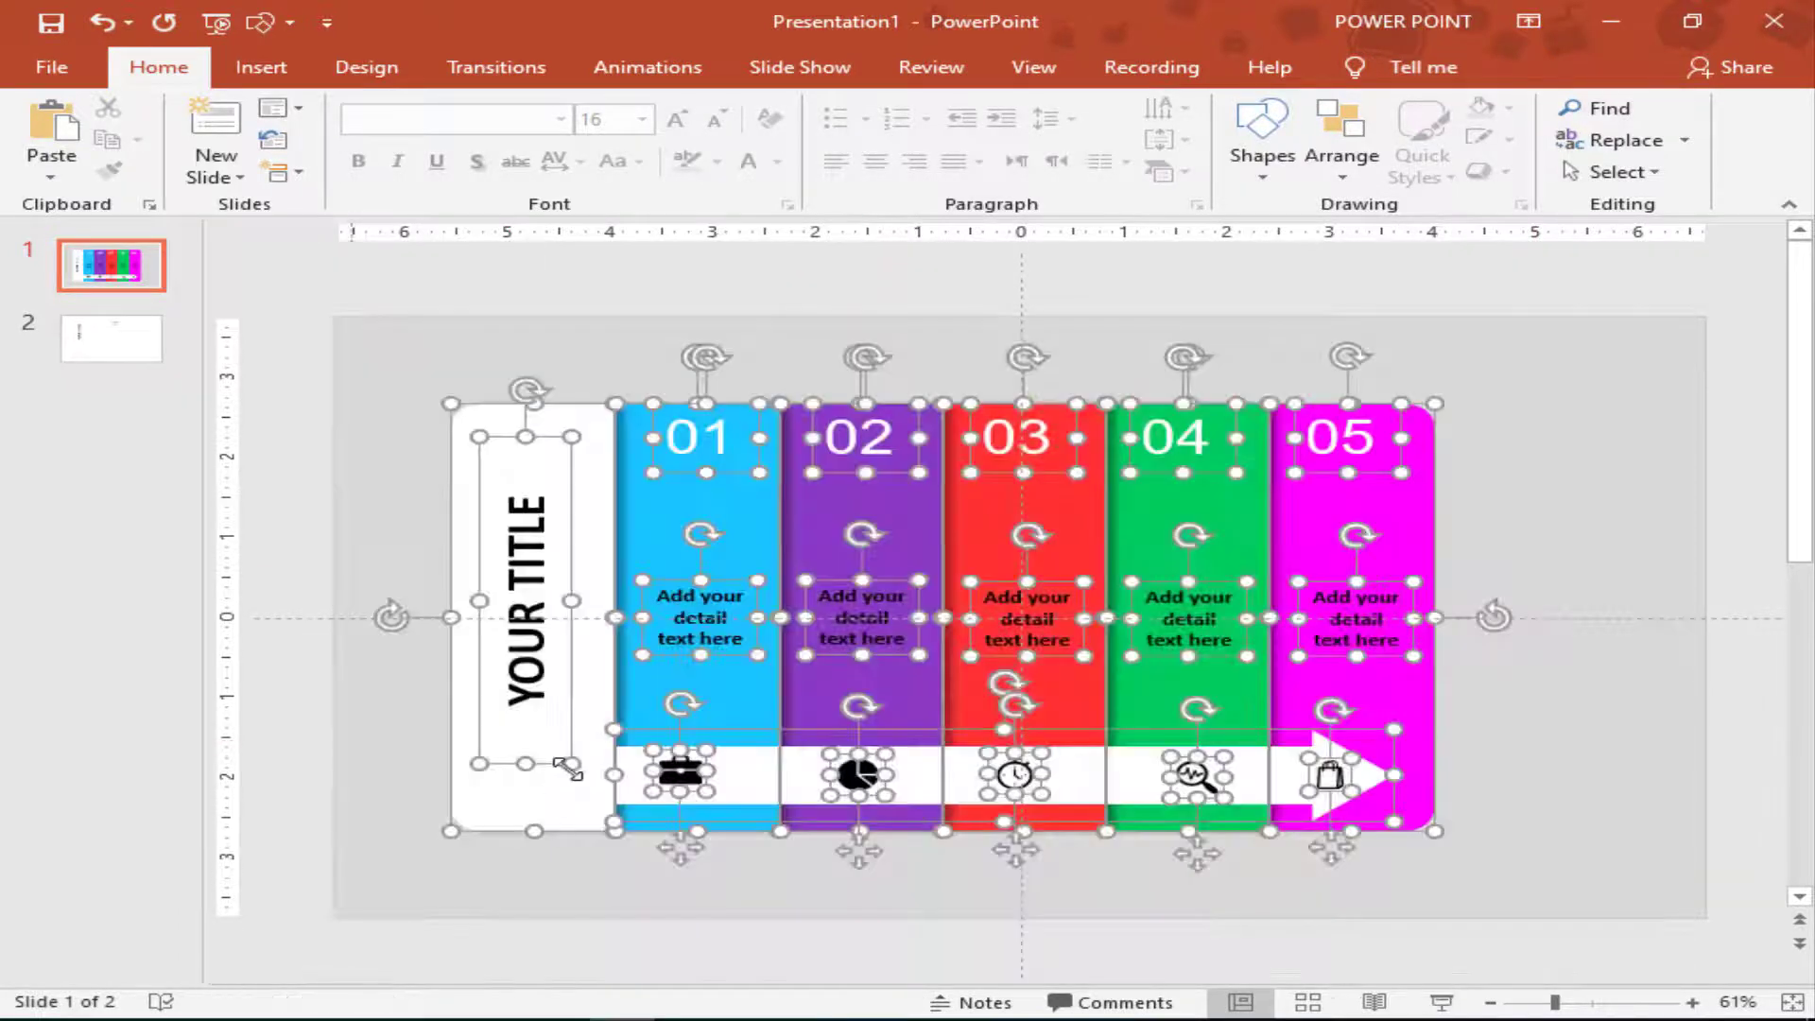
key("Right")
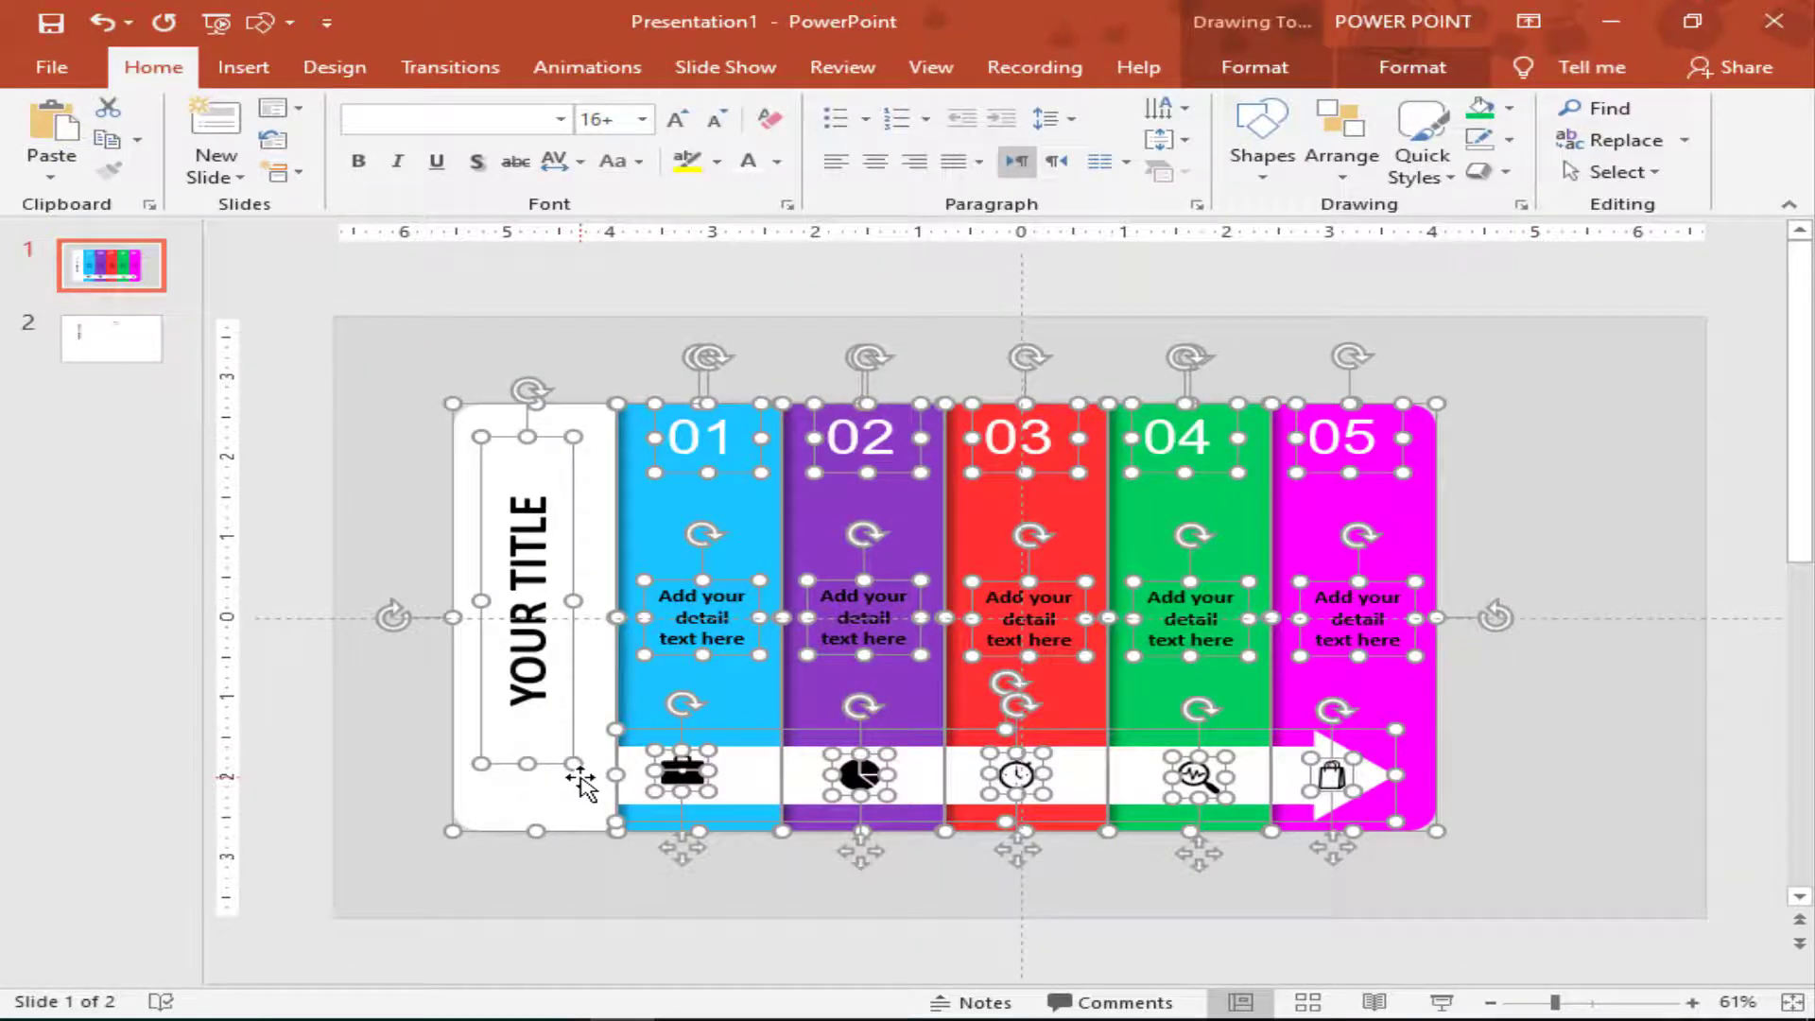
key("Right")
key("Right")
key("Right")
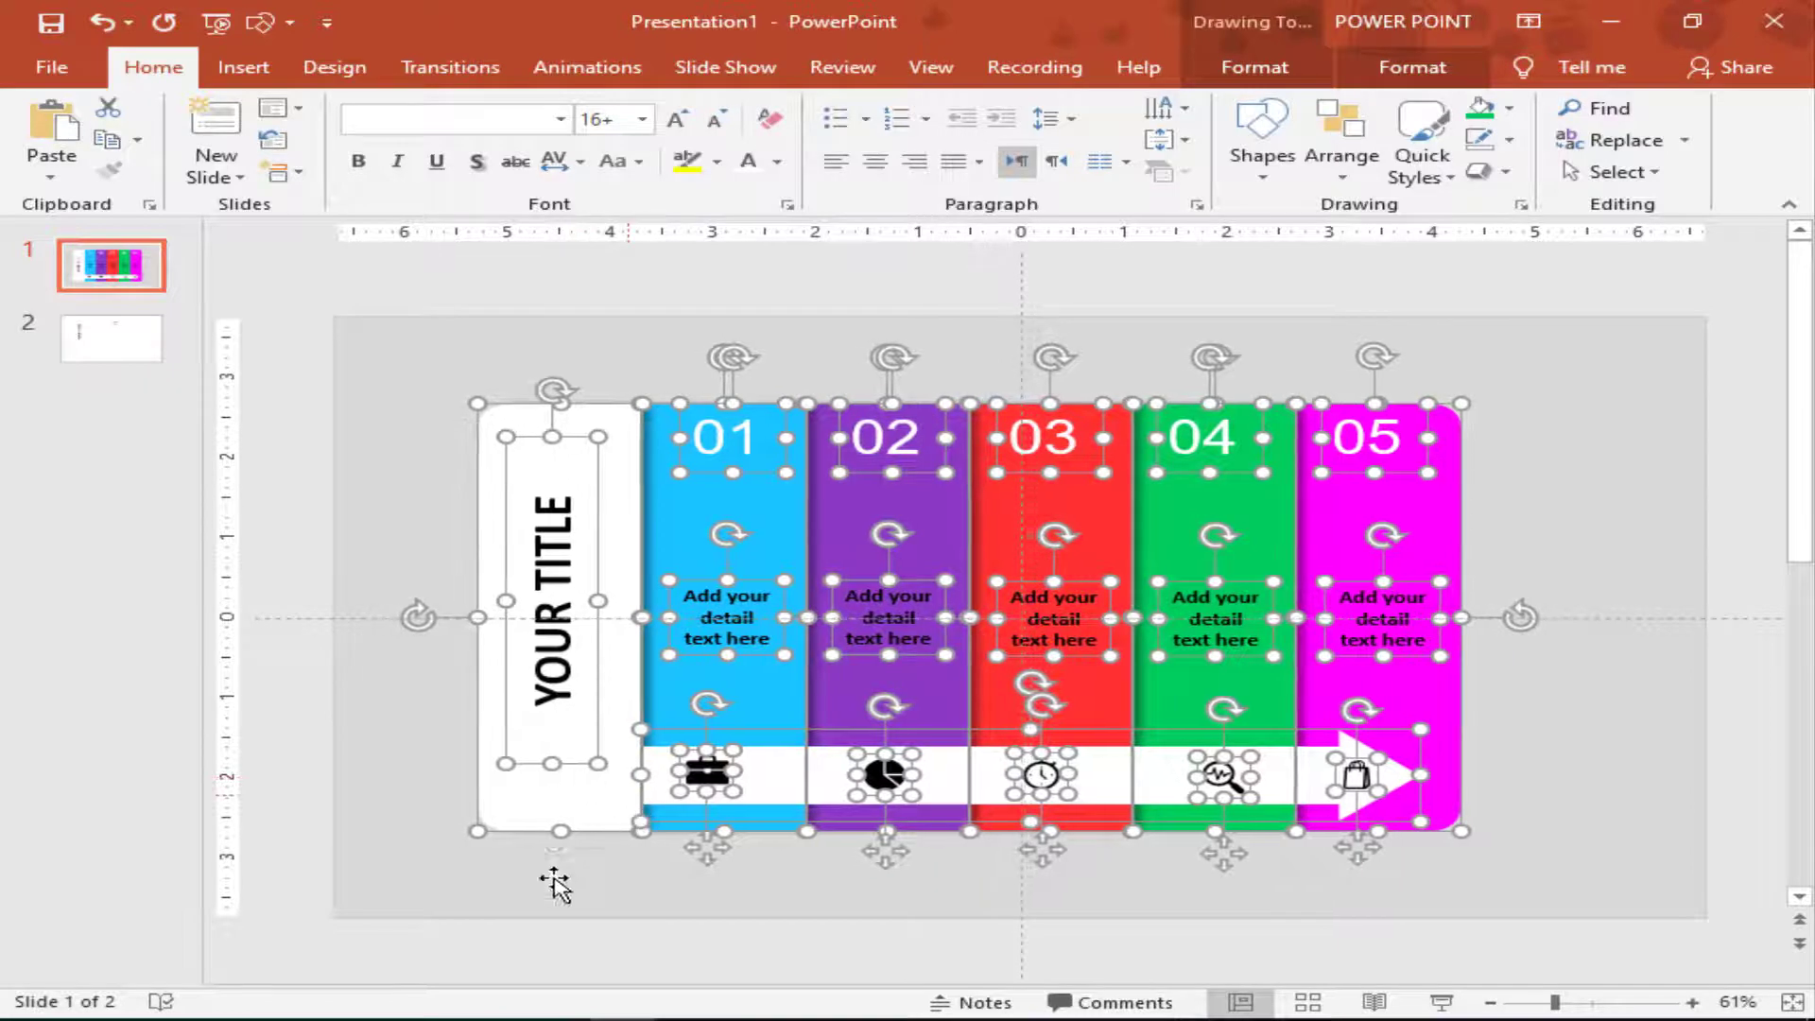
key("Right")
key("Right")
key("Right")
key("Right")
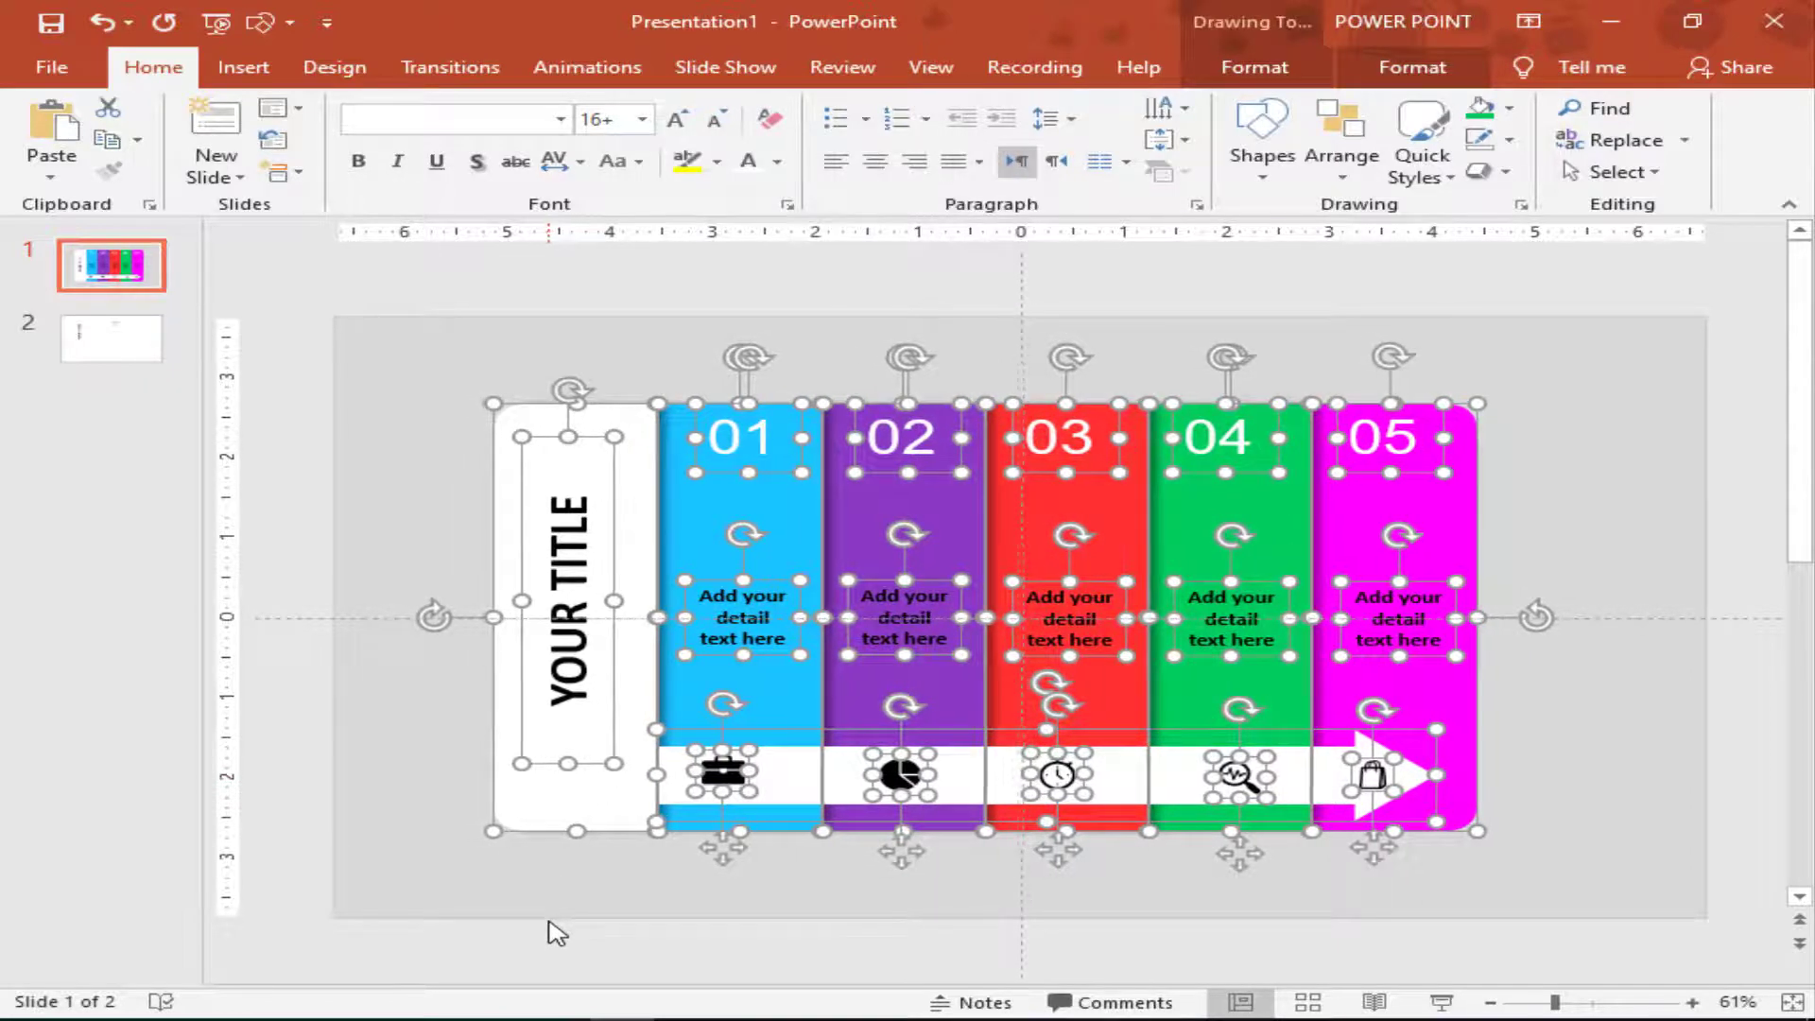
key("Right")
key("Right")
key("Right")
key("Right")
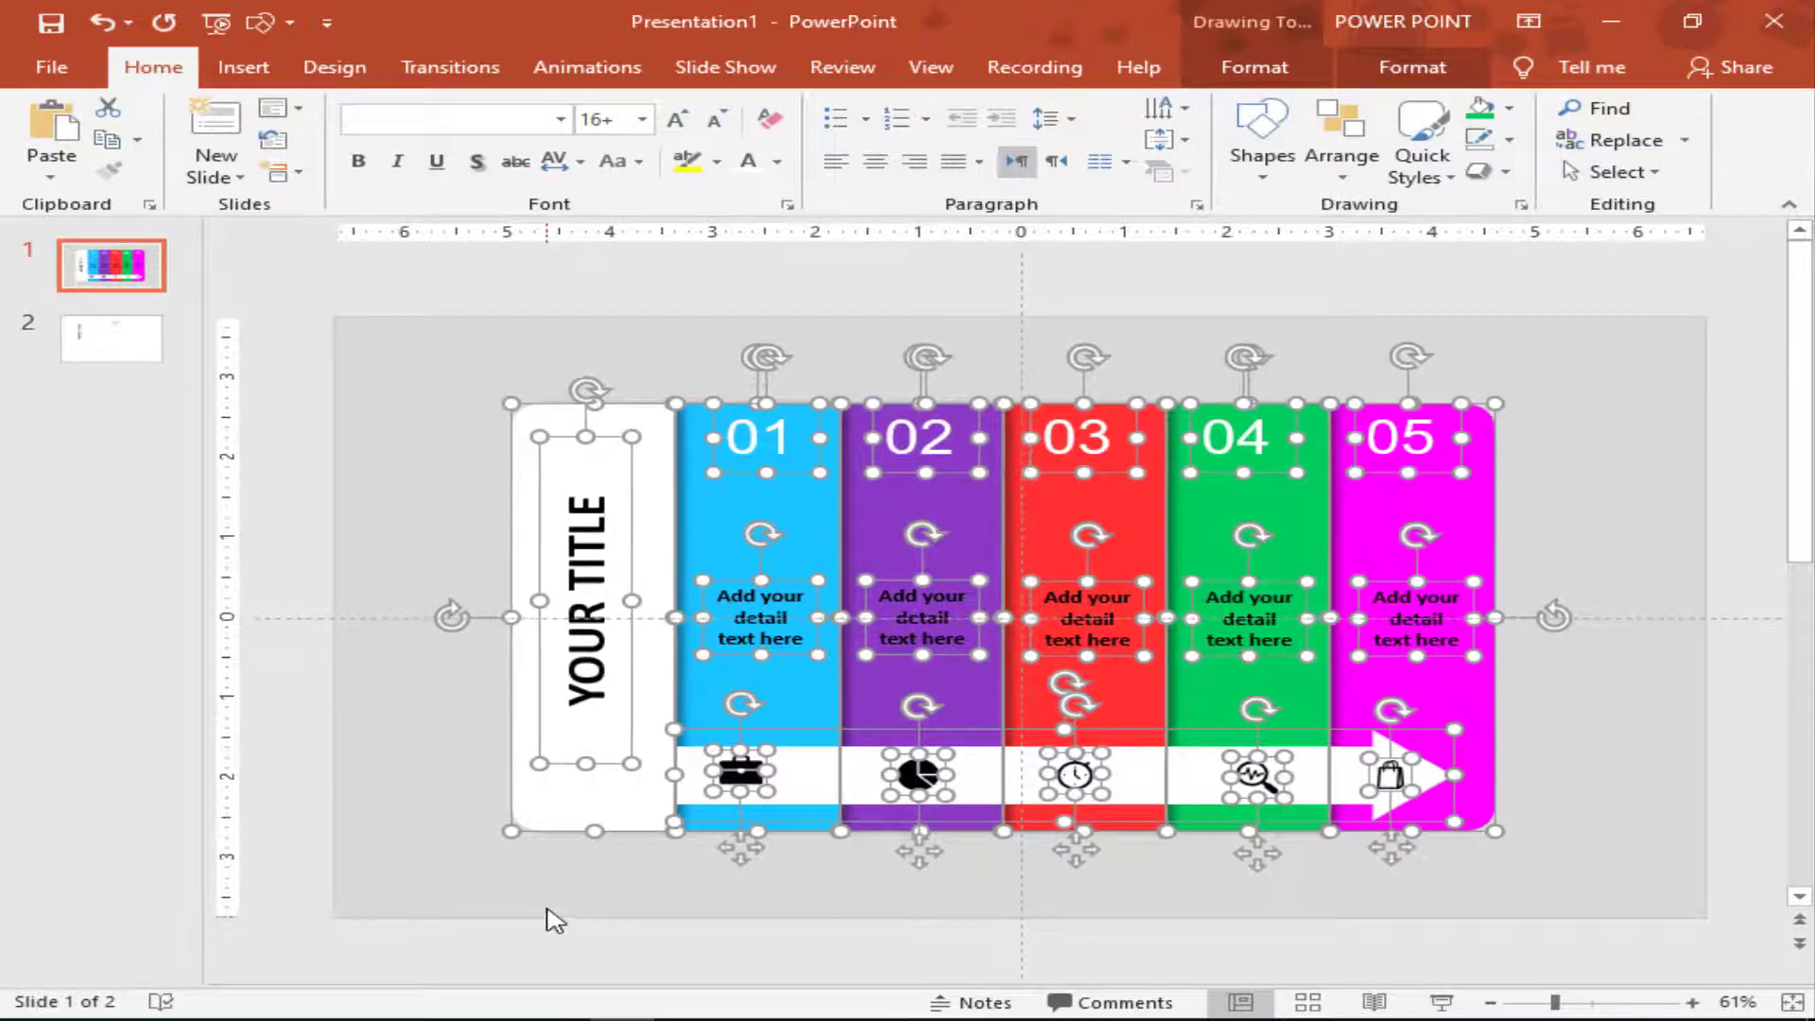
left_click(555, 915)
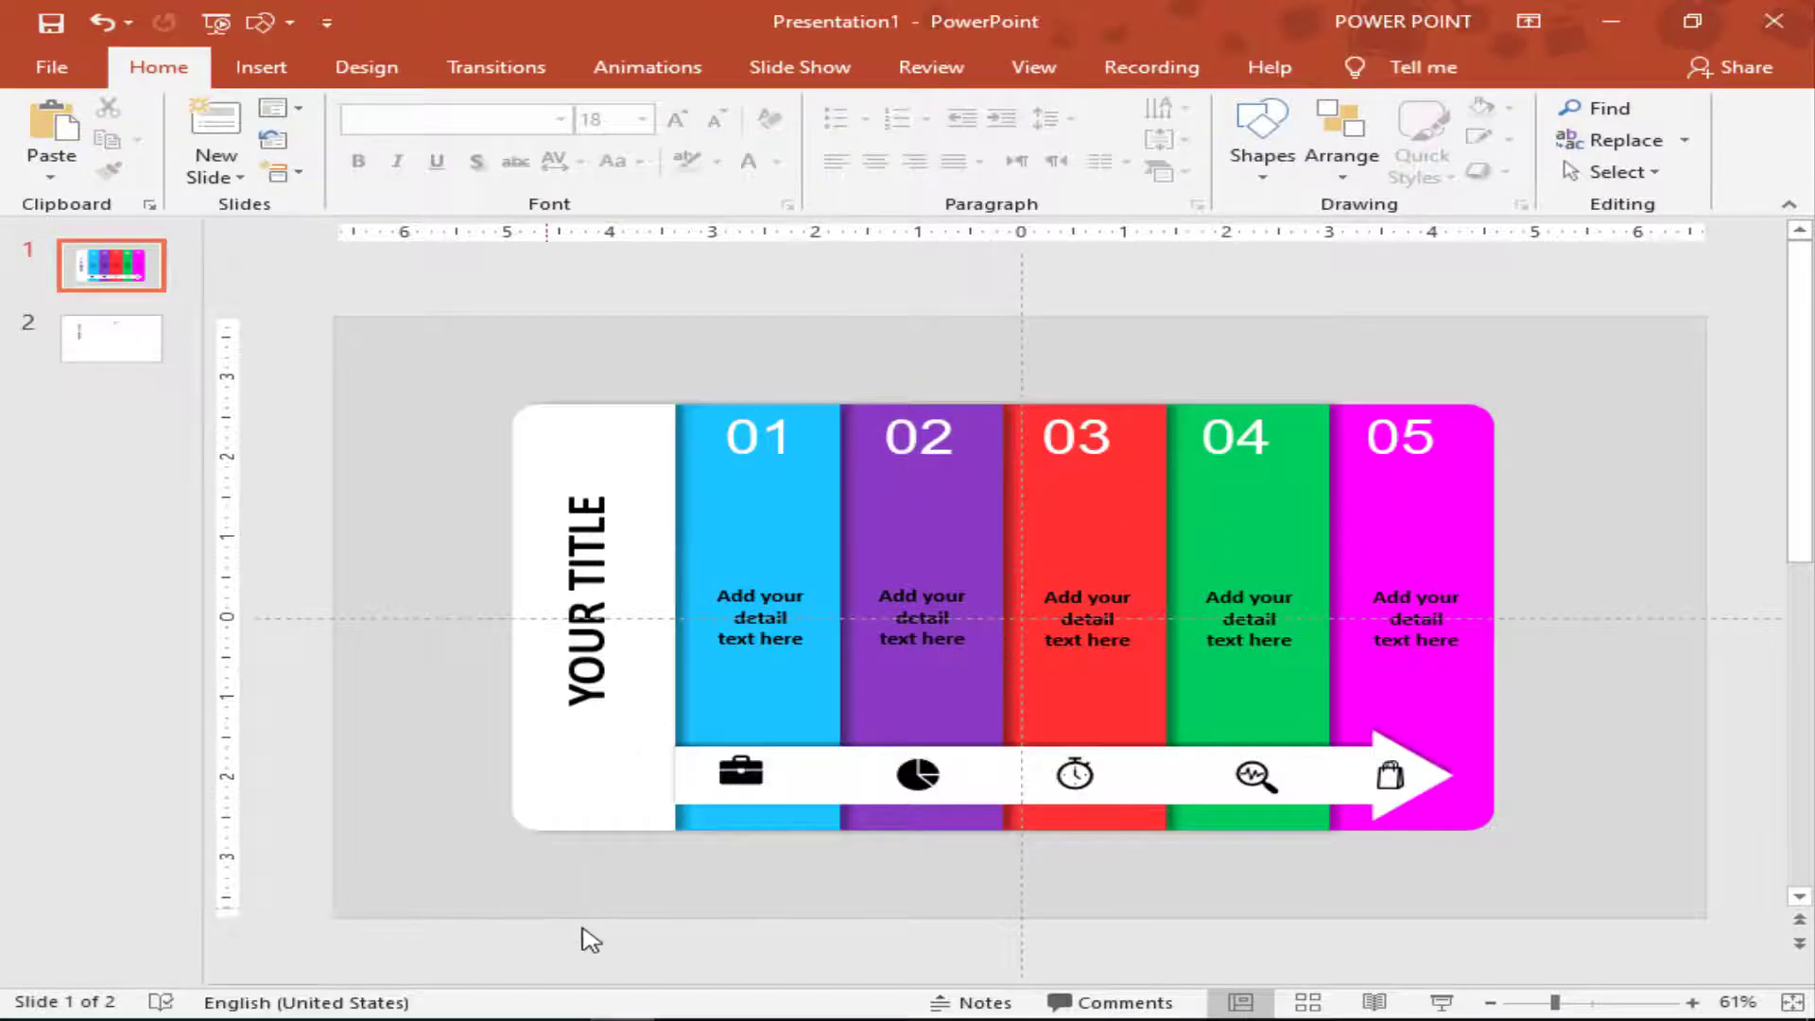
Delete the old slide 2 and put a duplicate of slide 1 in its place.
left_click(121, 351)
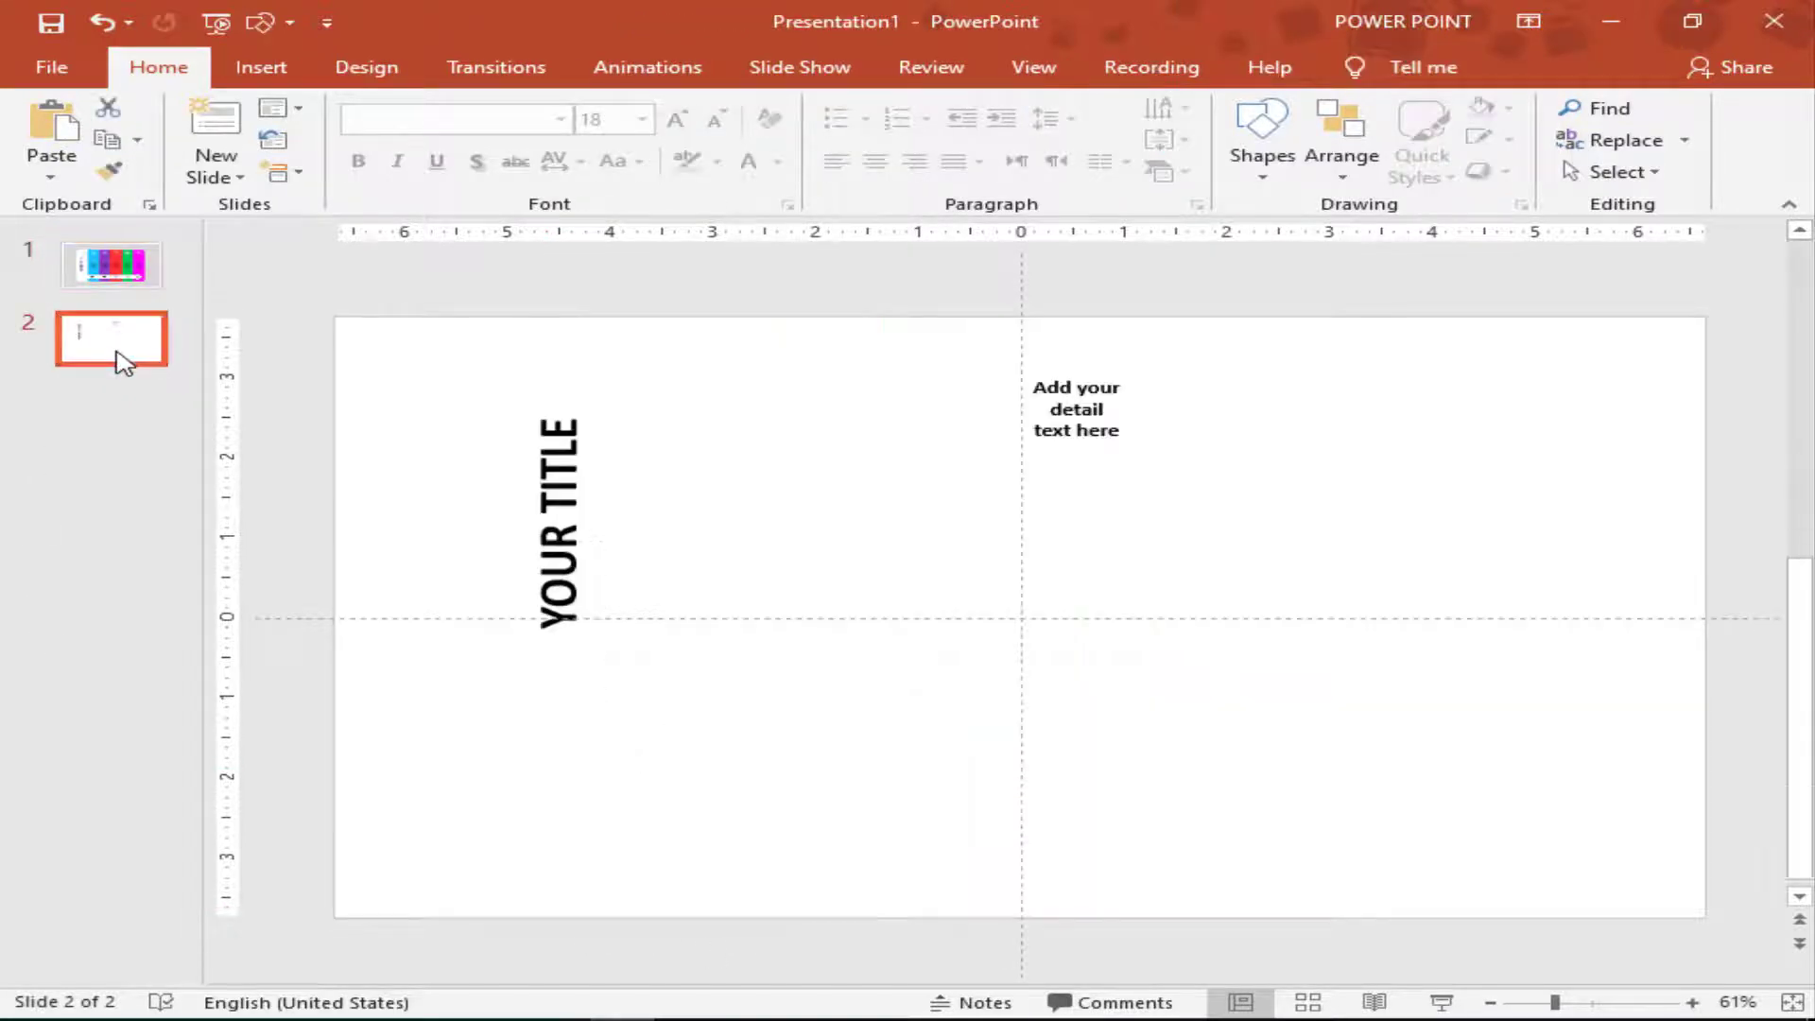
key("Delete")
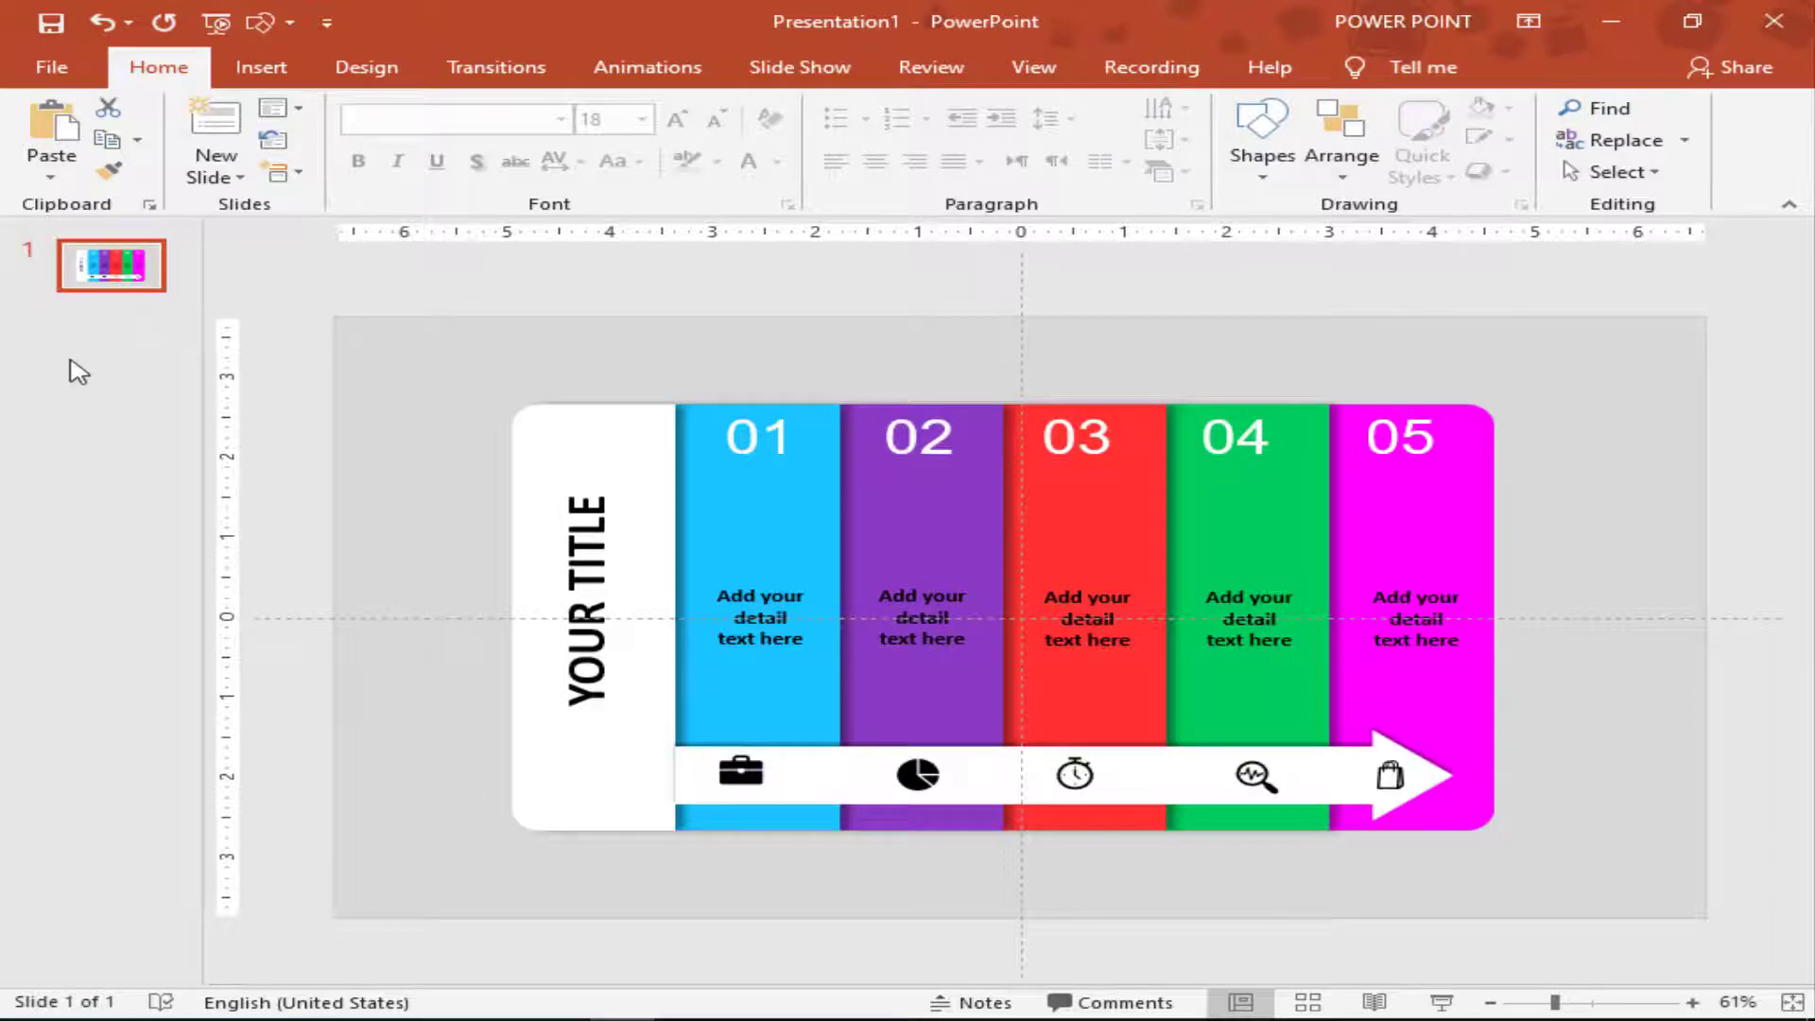
right_click(104, 283)
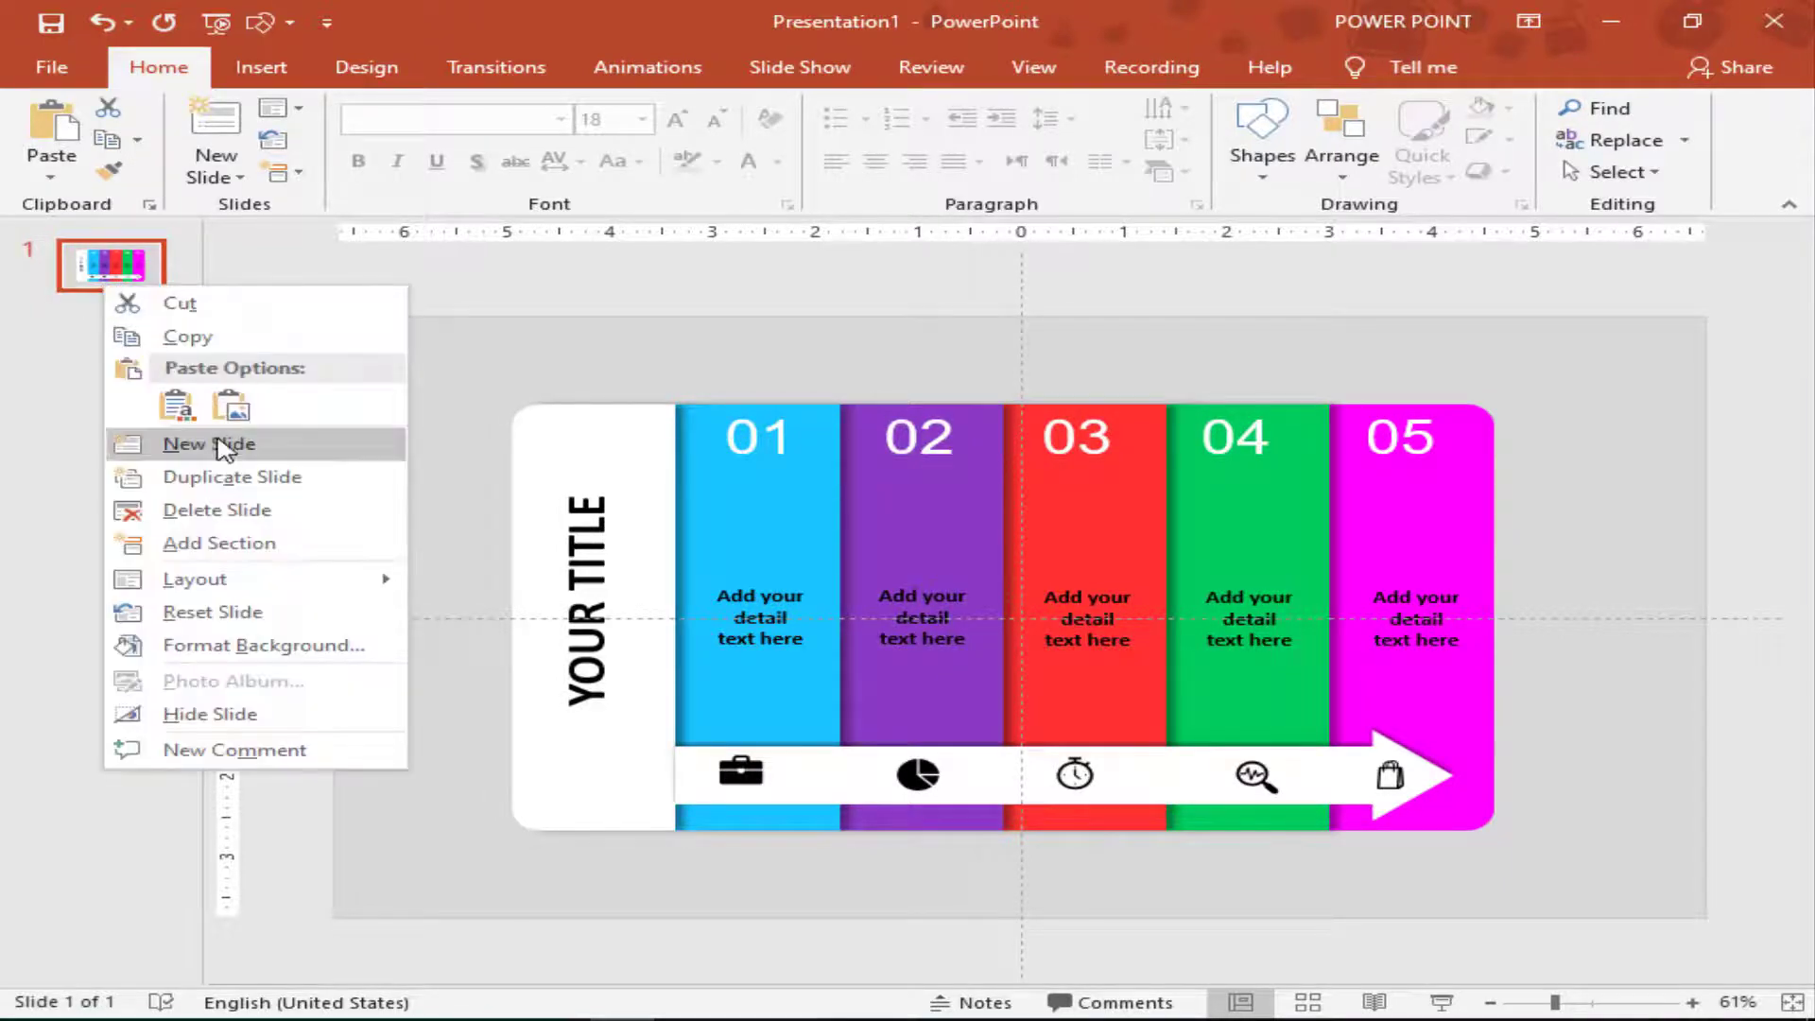
left_click(203, 477)
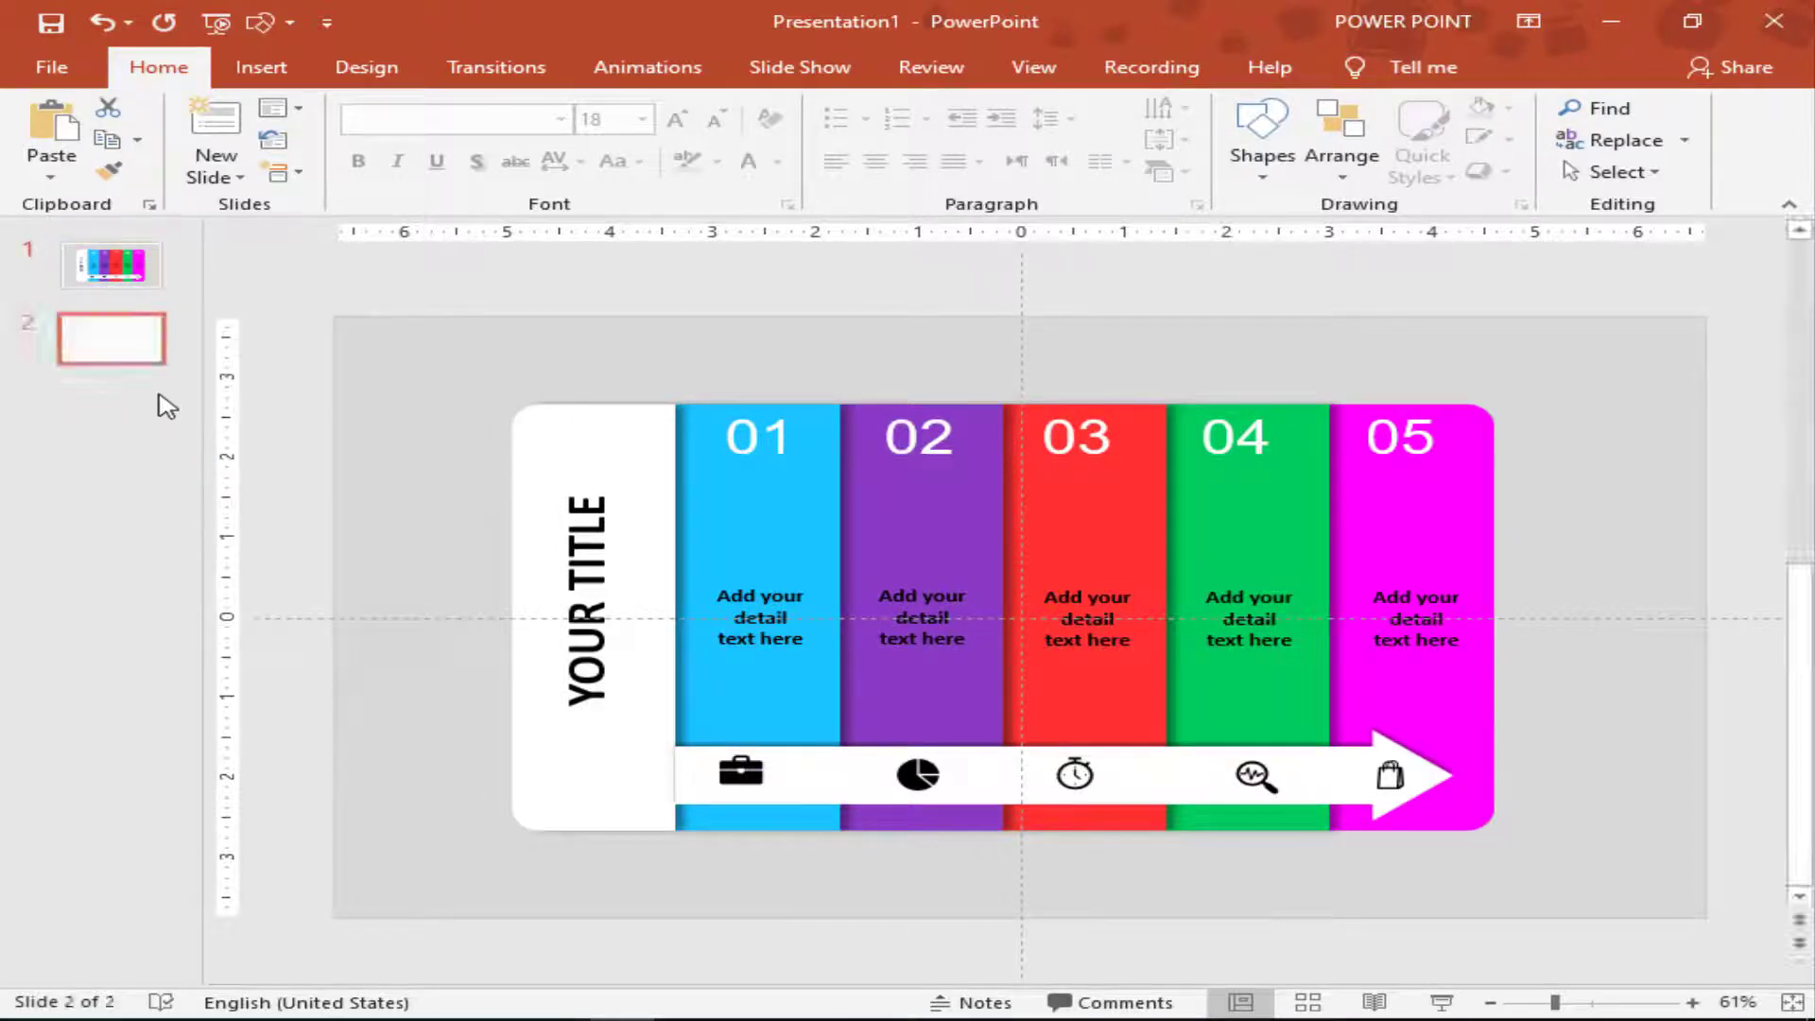
left_click(284, 270)
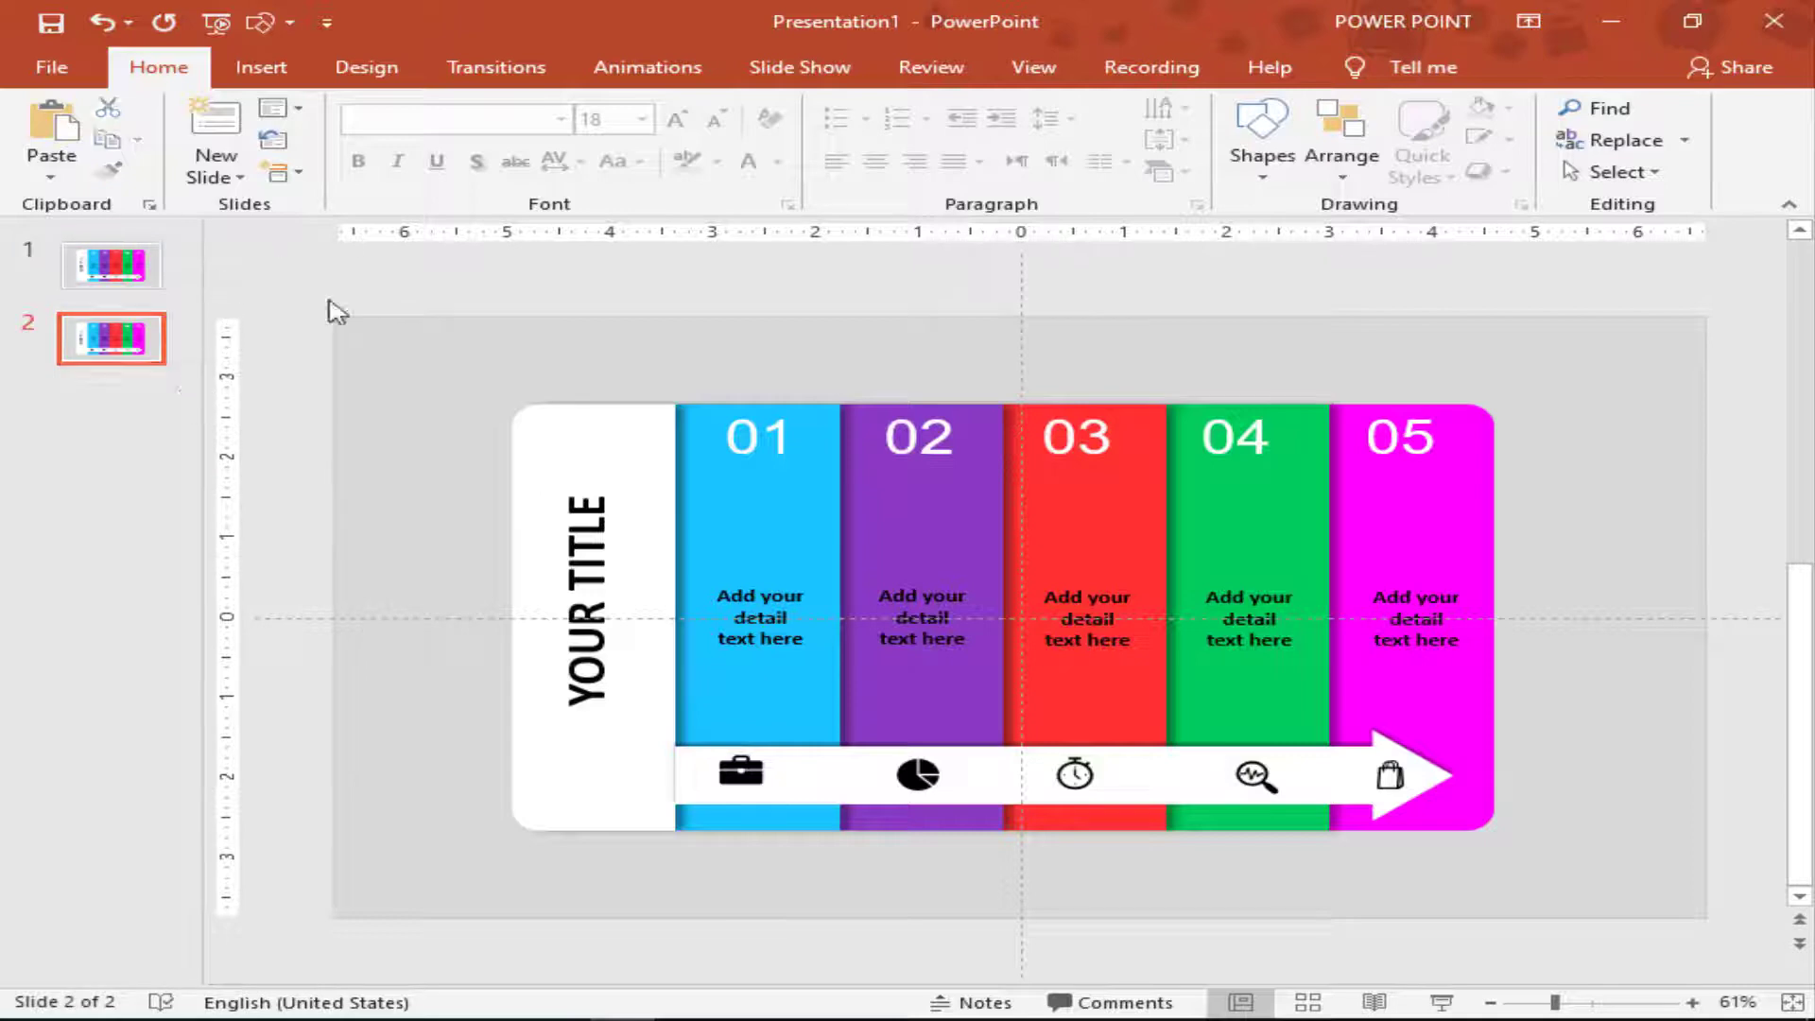
left_click(751, 541)
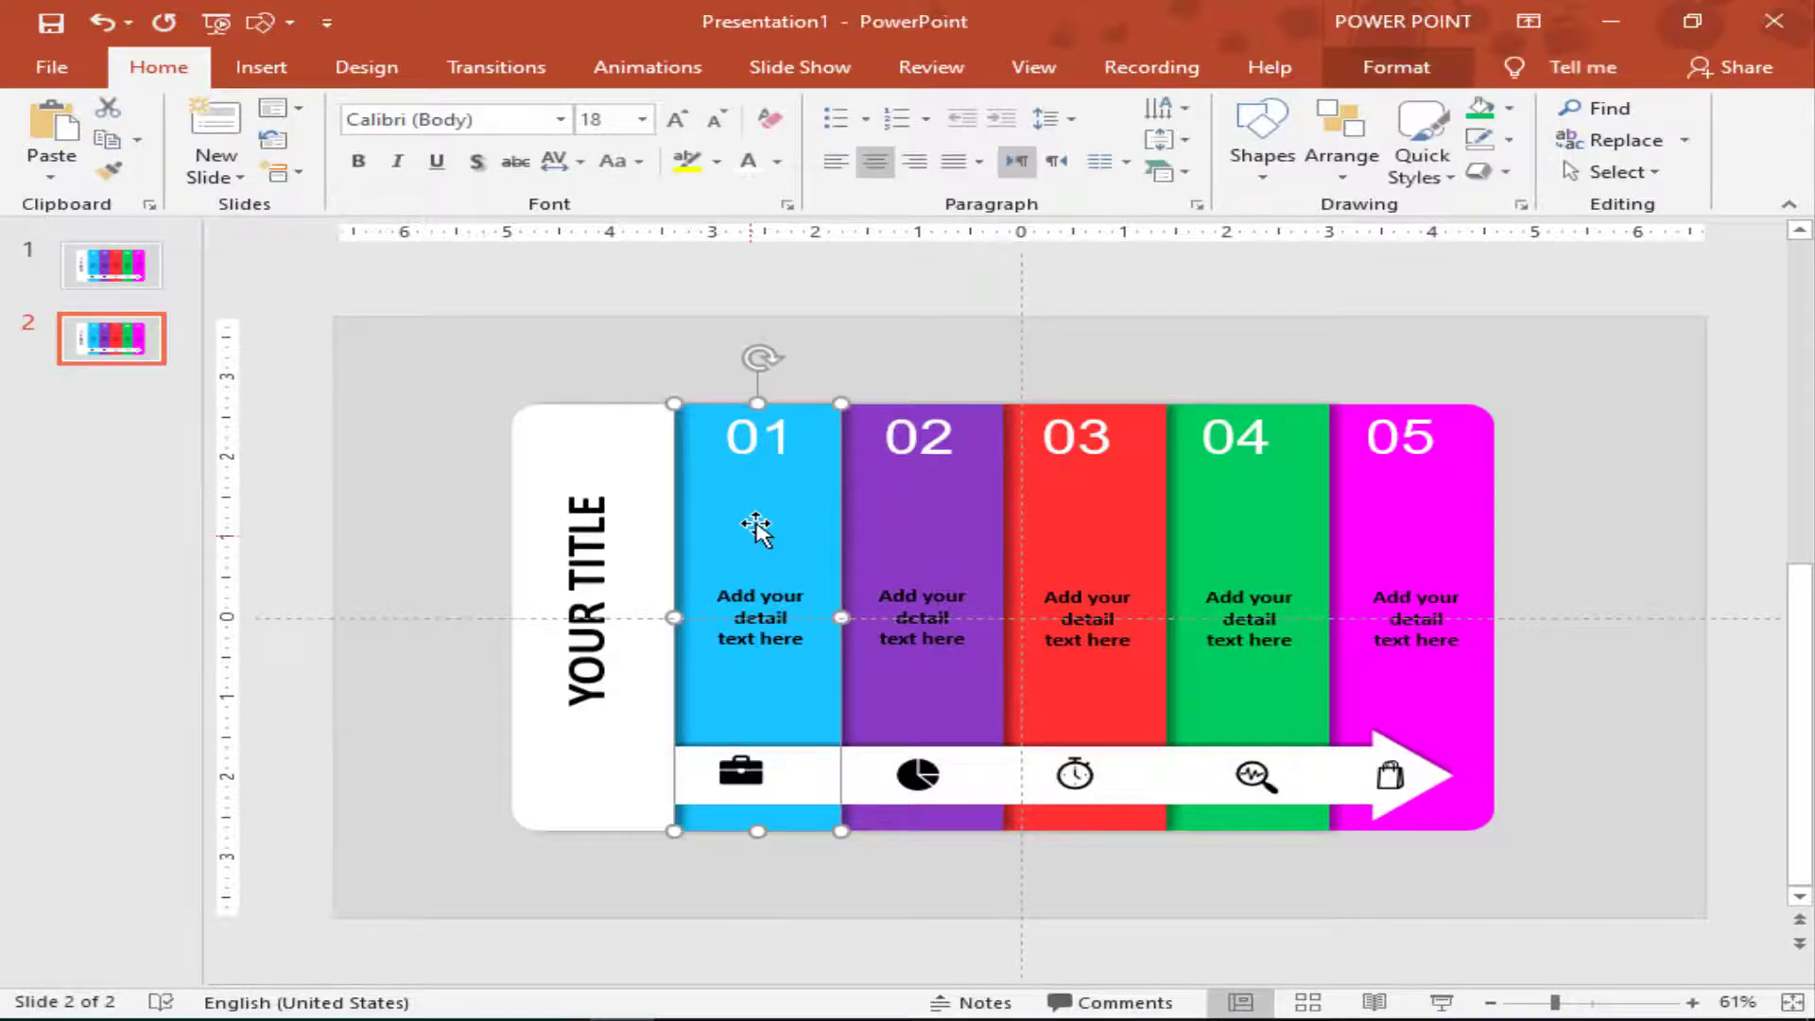
Fill the magenta 05 column dark navy.
left_click(977, 299)
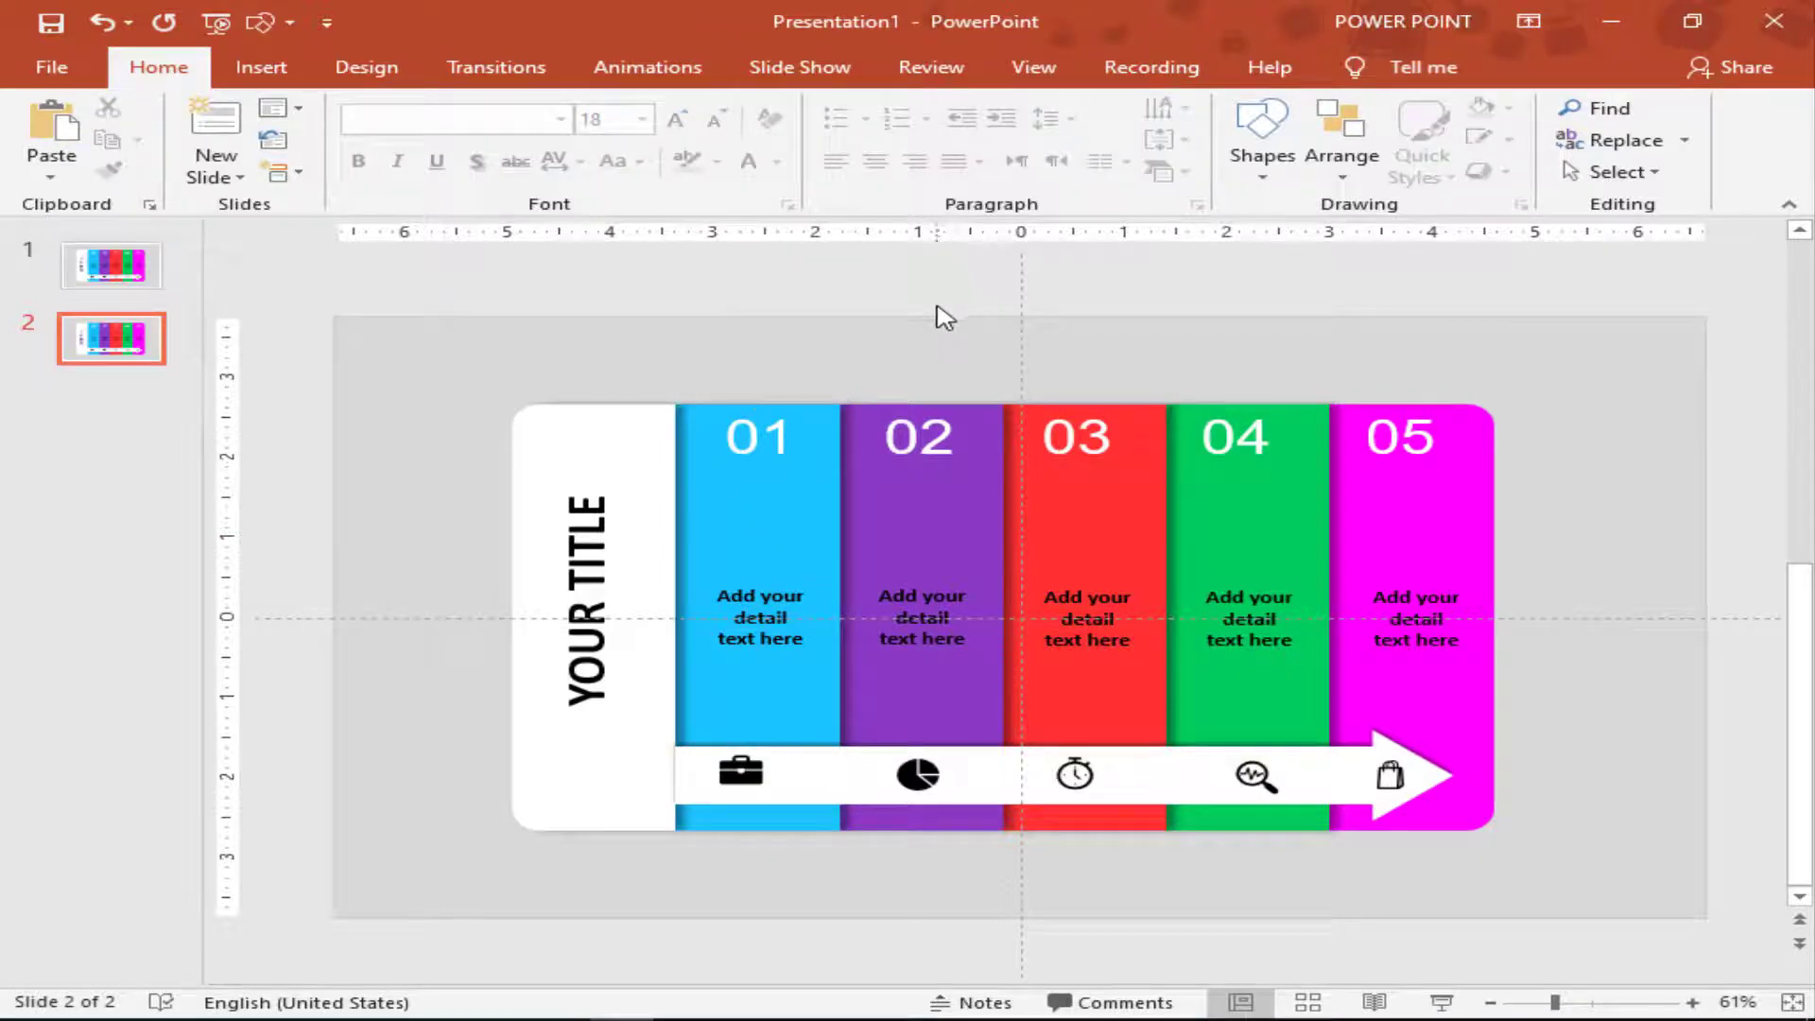
left_click(1434, 489)
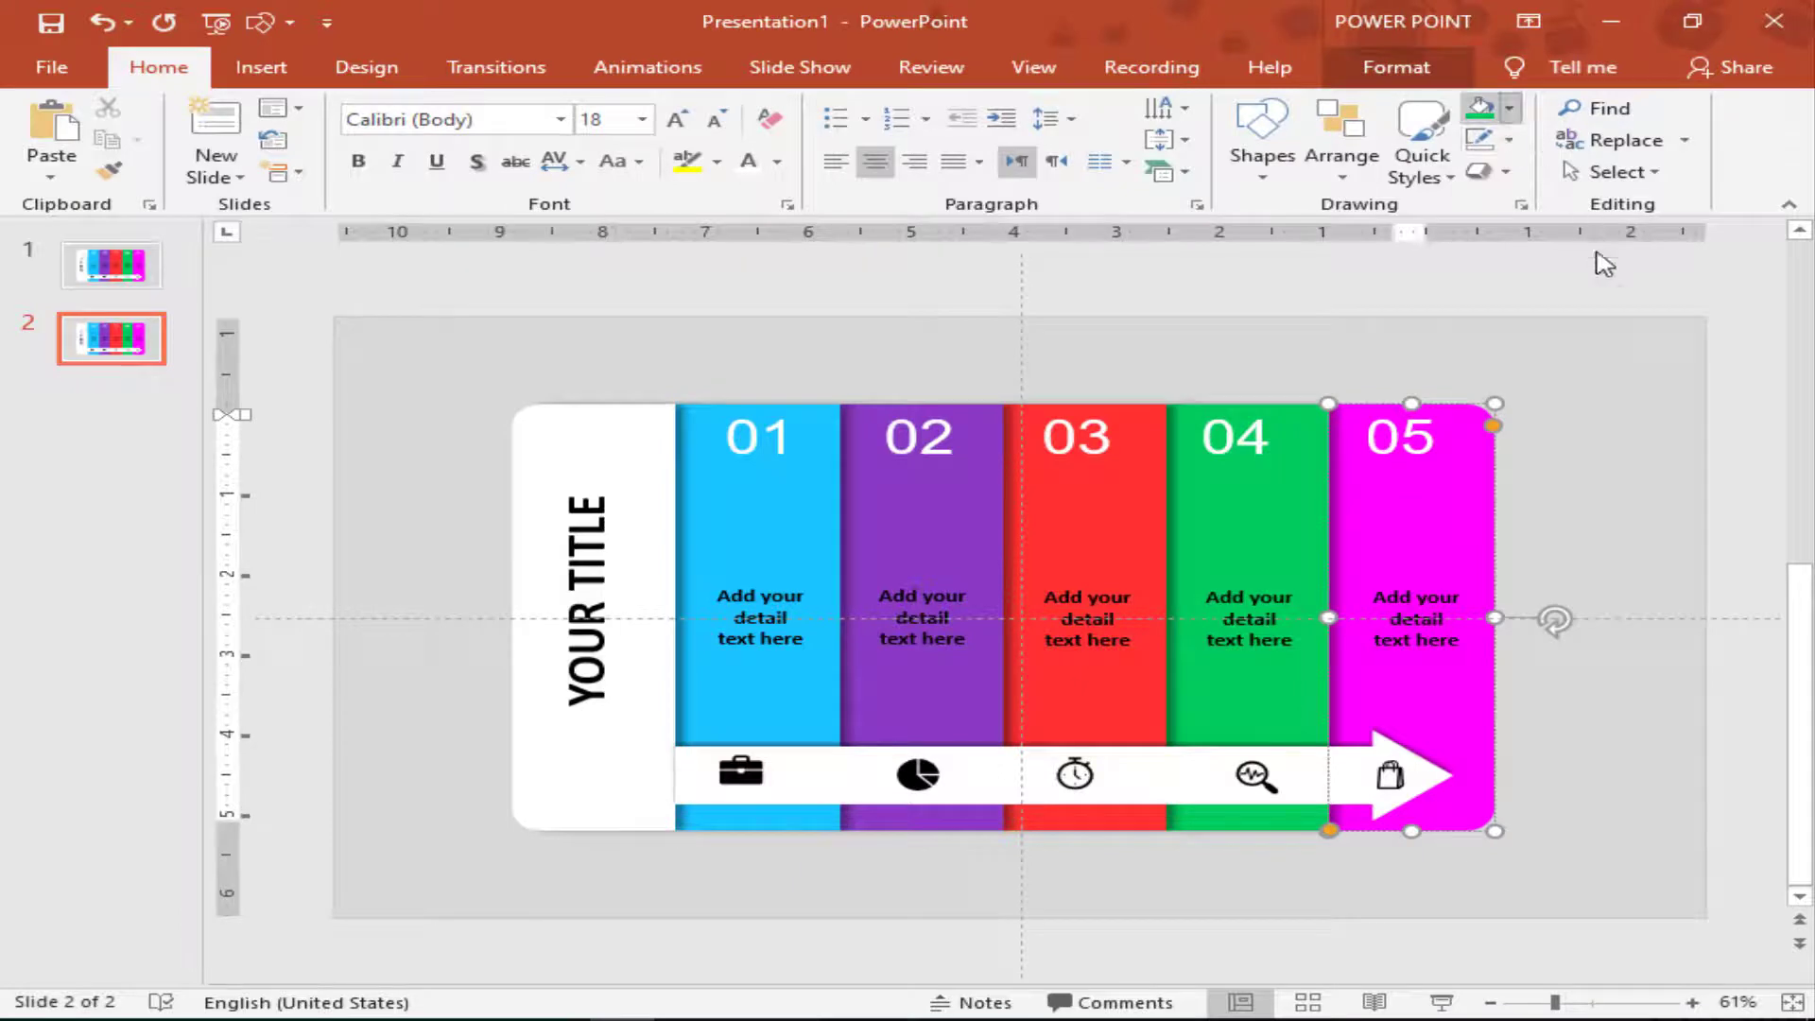
left_click(1510, 108)
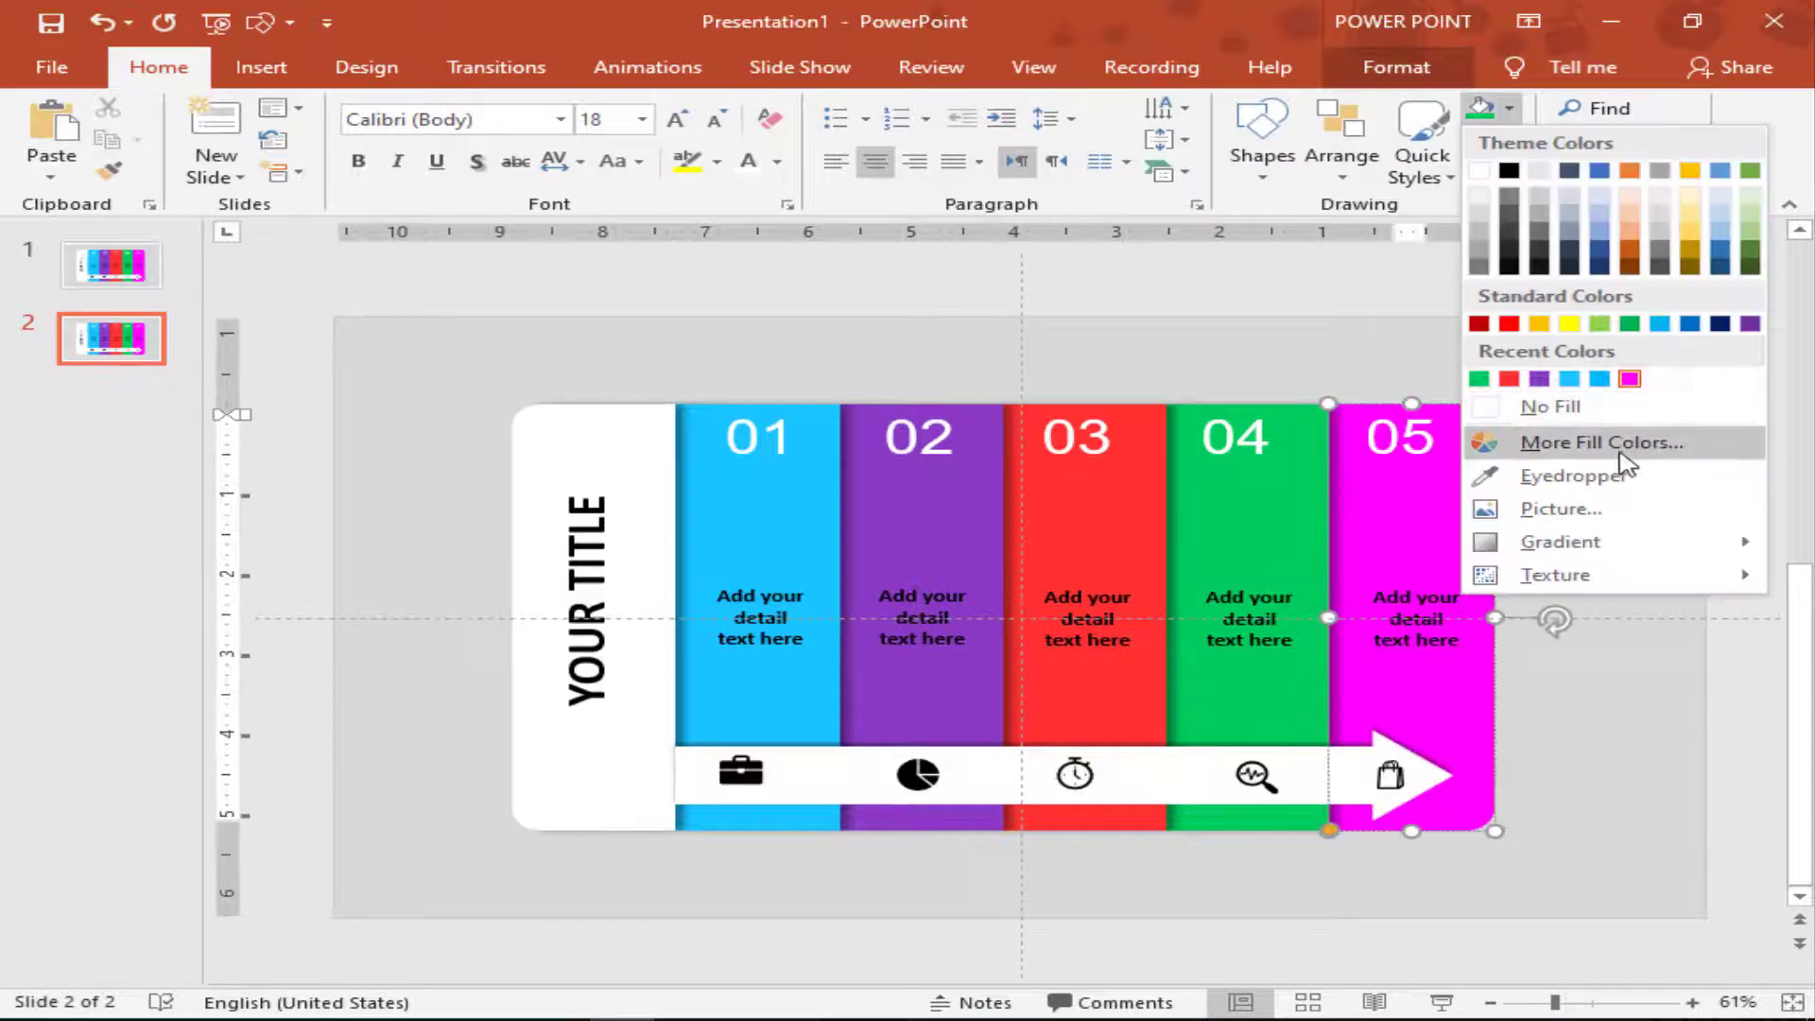
left_click(1570, 266)
triple_click(1454, 591)
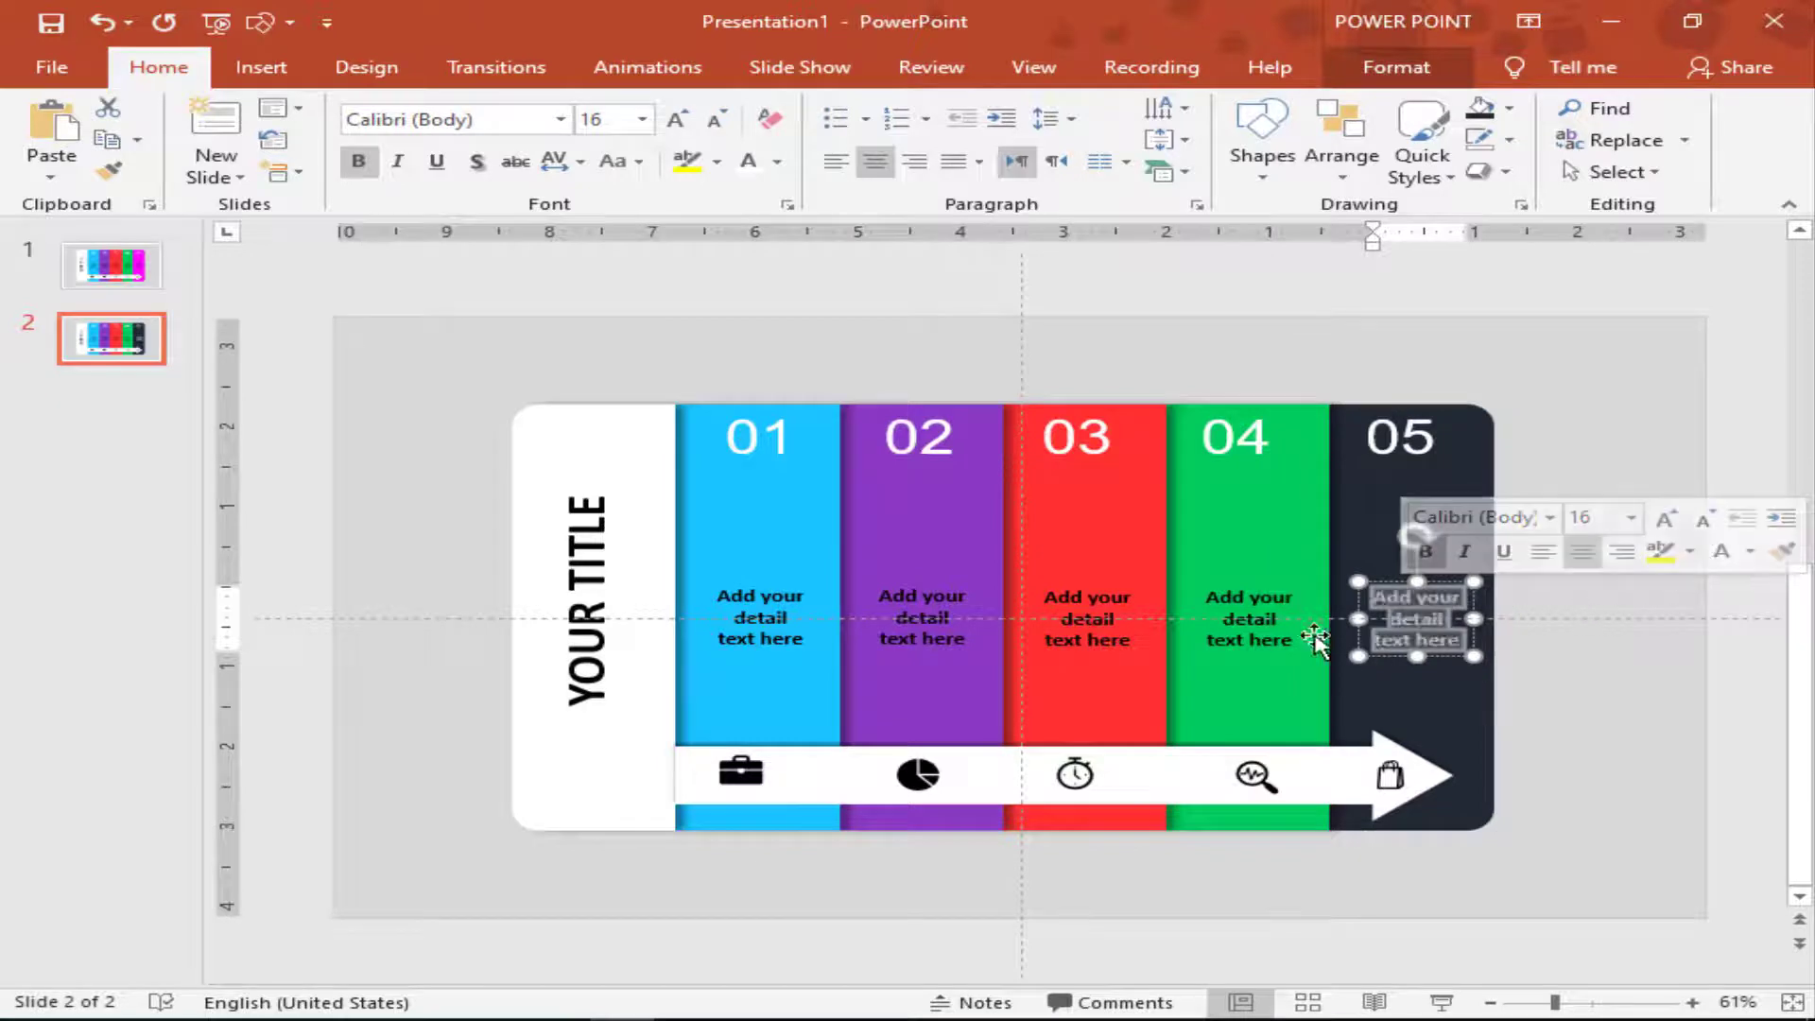
Fill column 04 dark blue-grey and make the detail text in columns 04 and 03 white.
left_click(1312, 535)
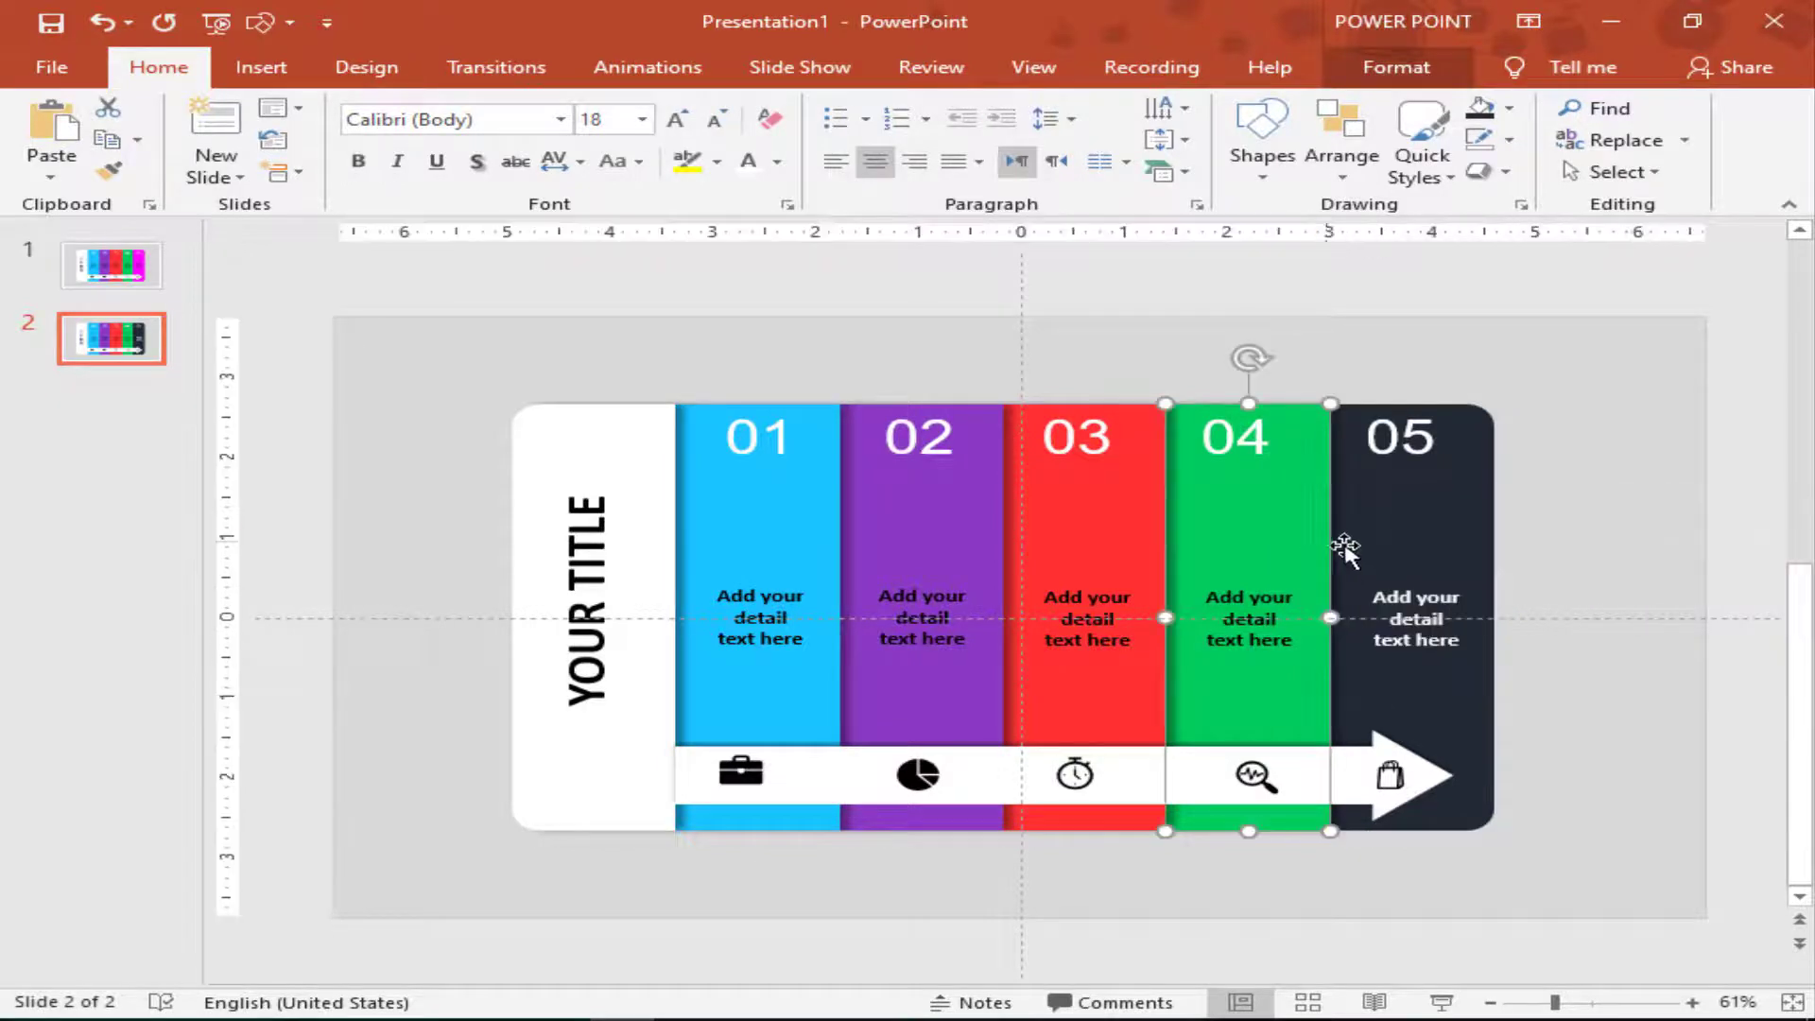
left_click(1509, 107)
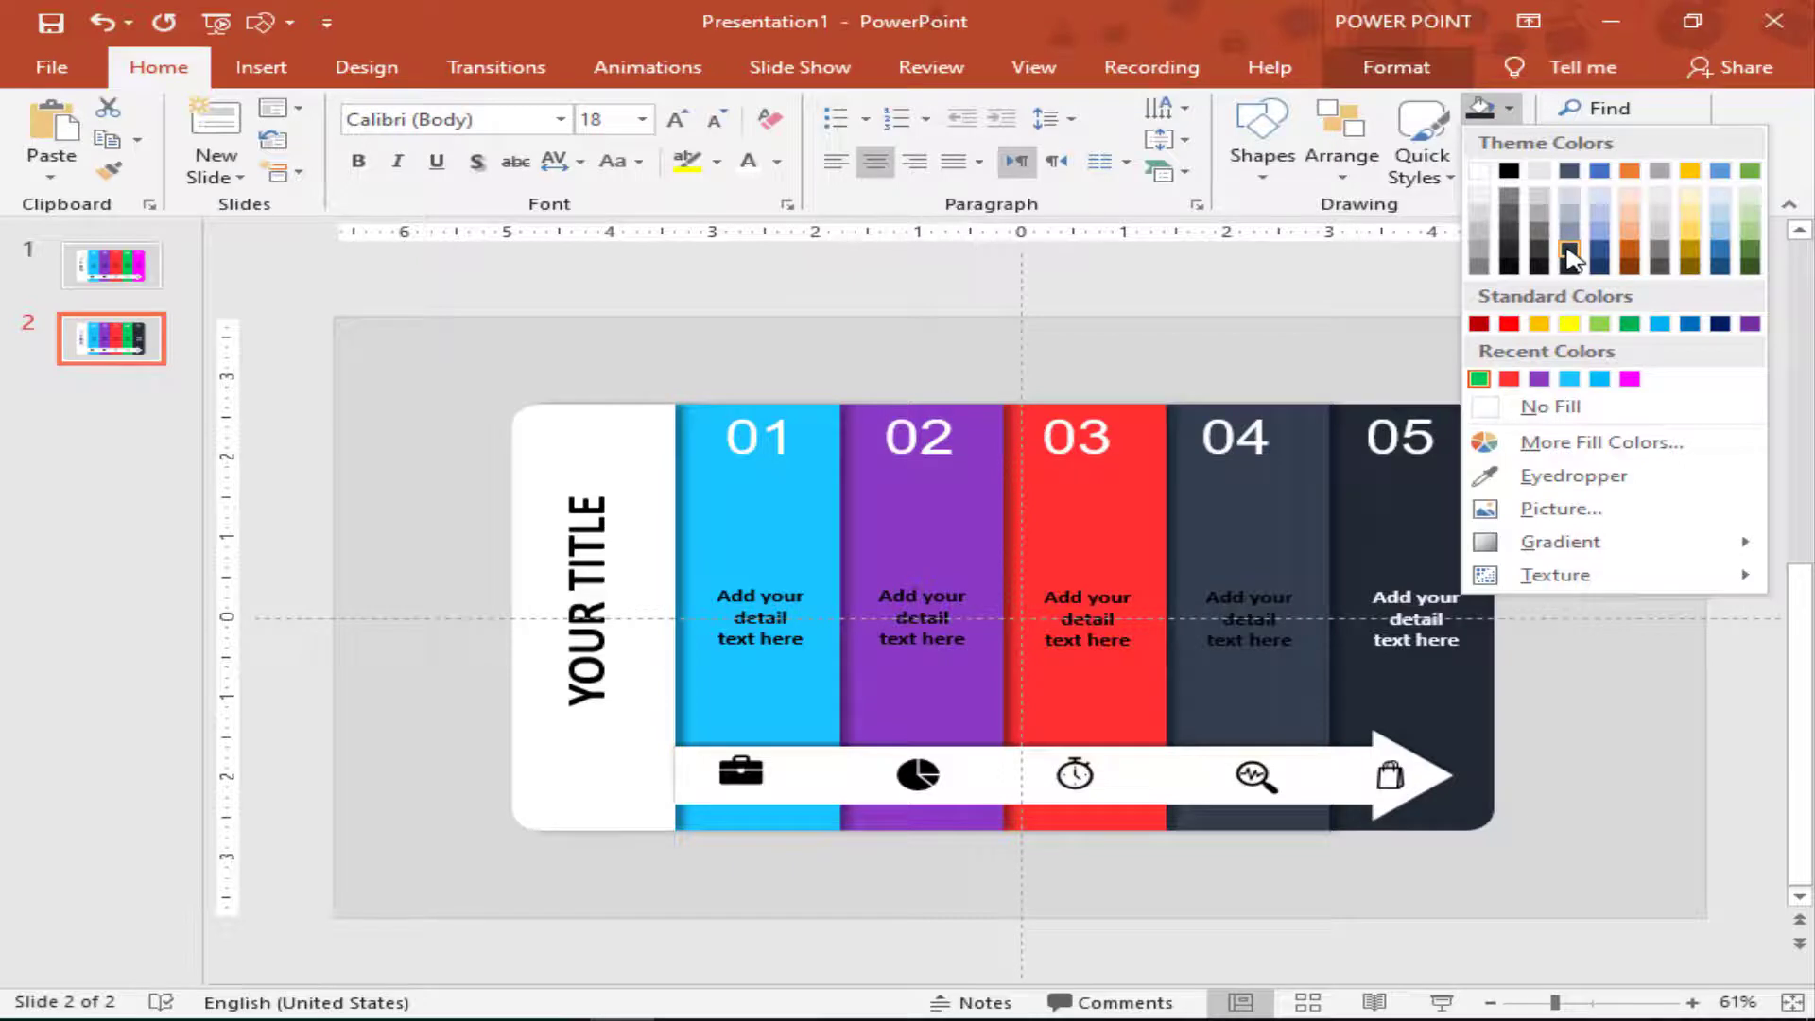
left_click(1570, 254)
left_click(1088, 528)
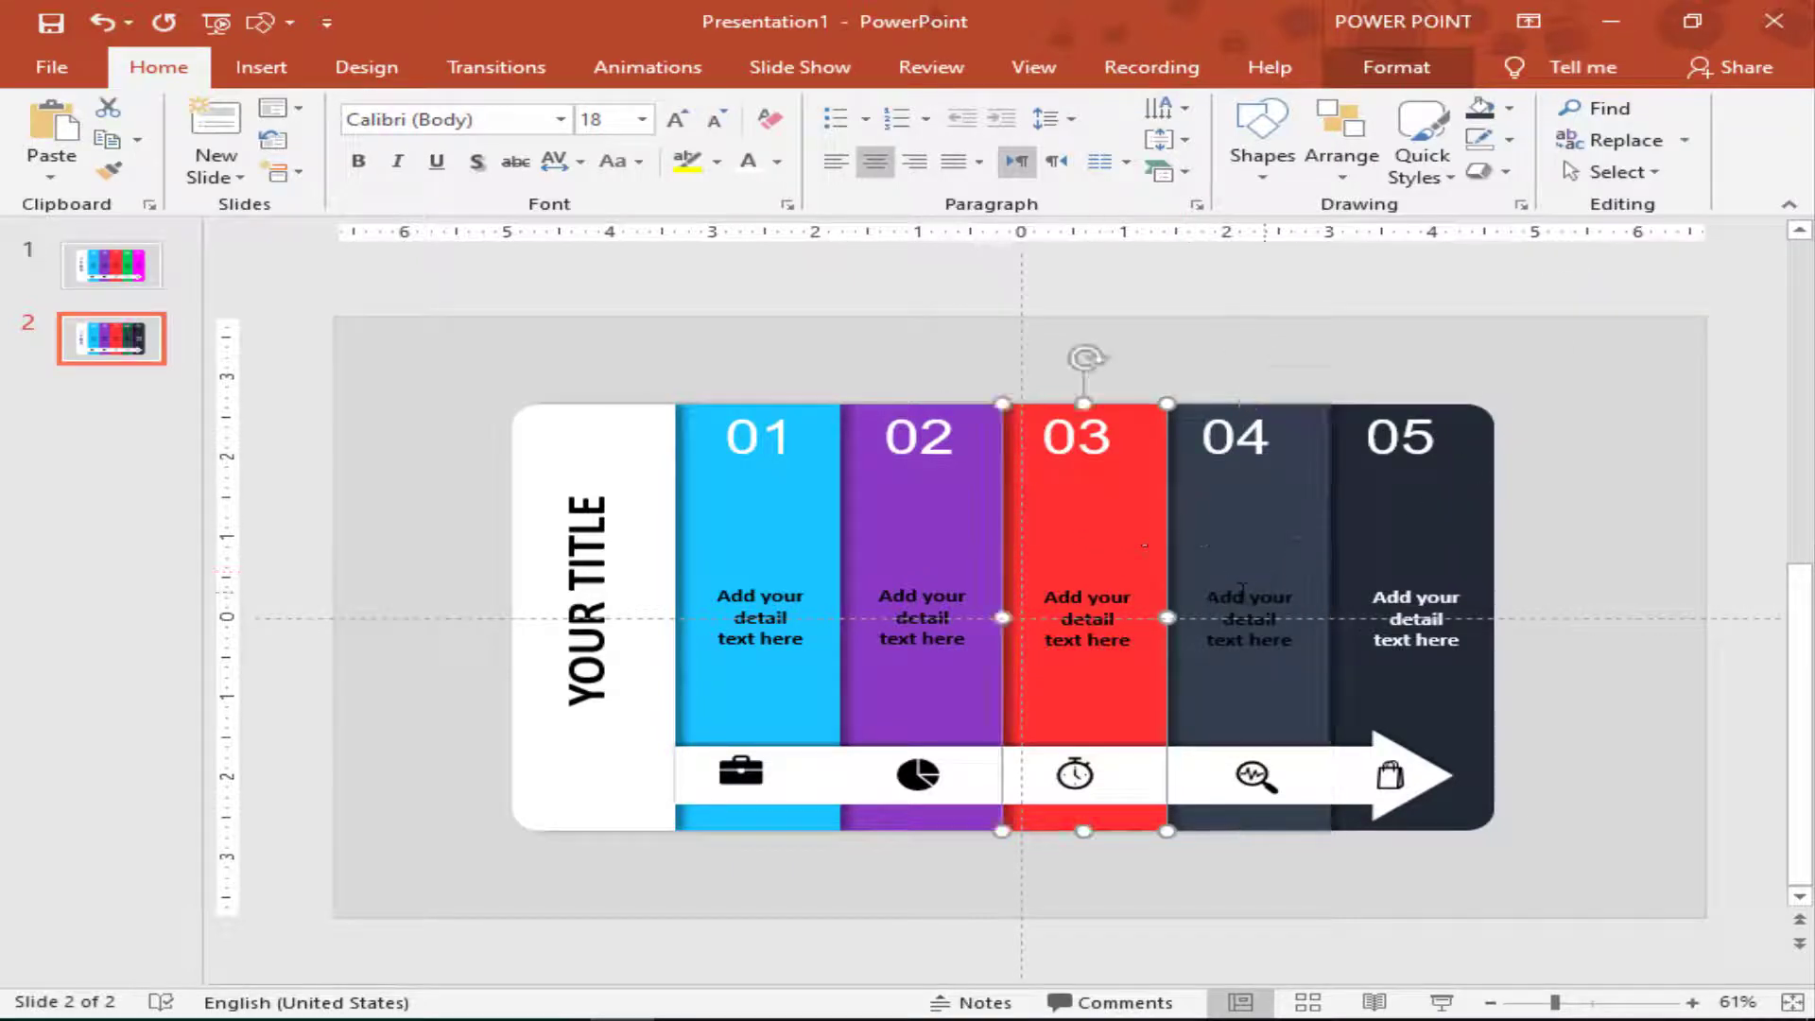
left_click(1510, 108)
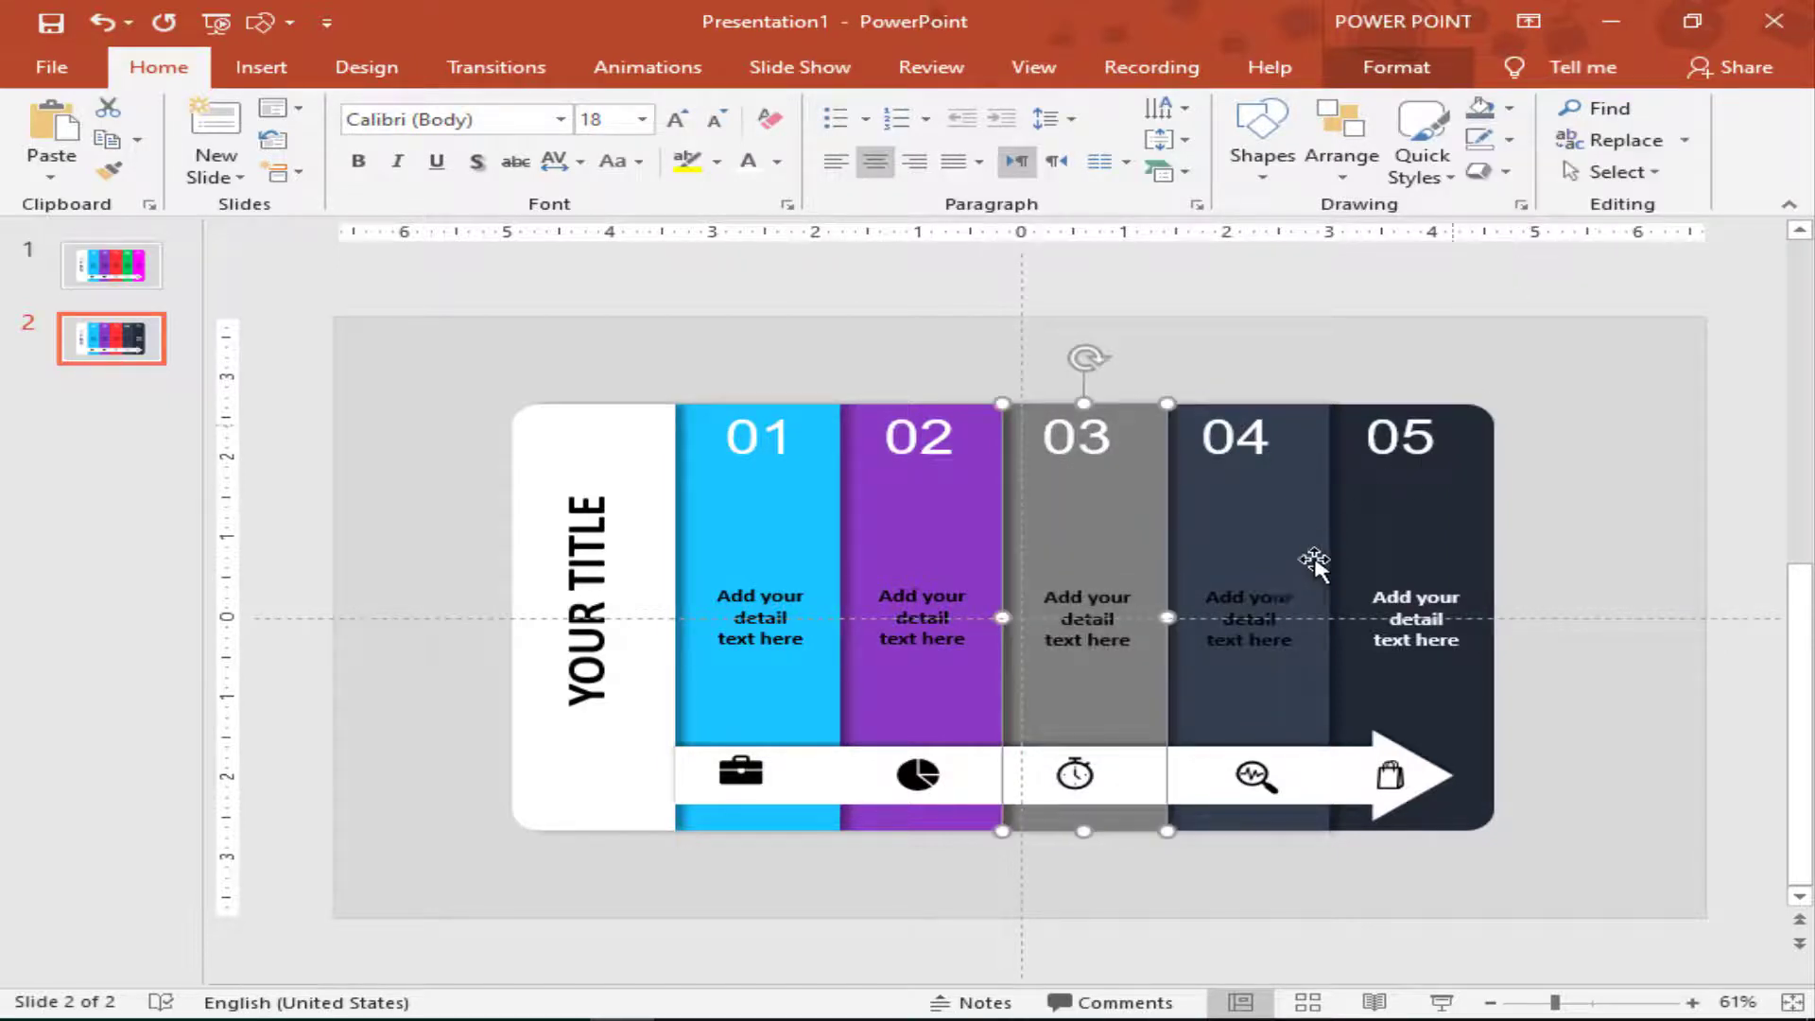
triple_click(1257, 591)
left_click(1573, 551)
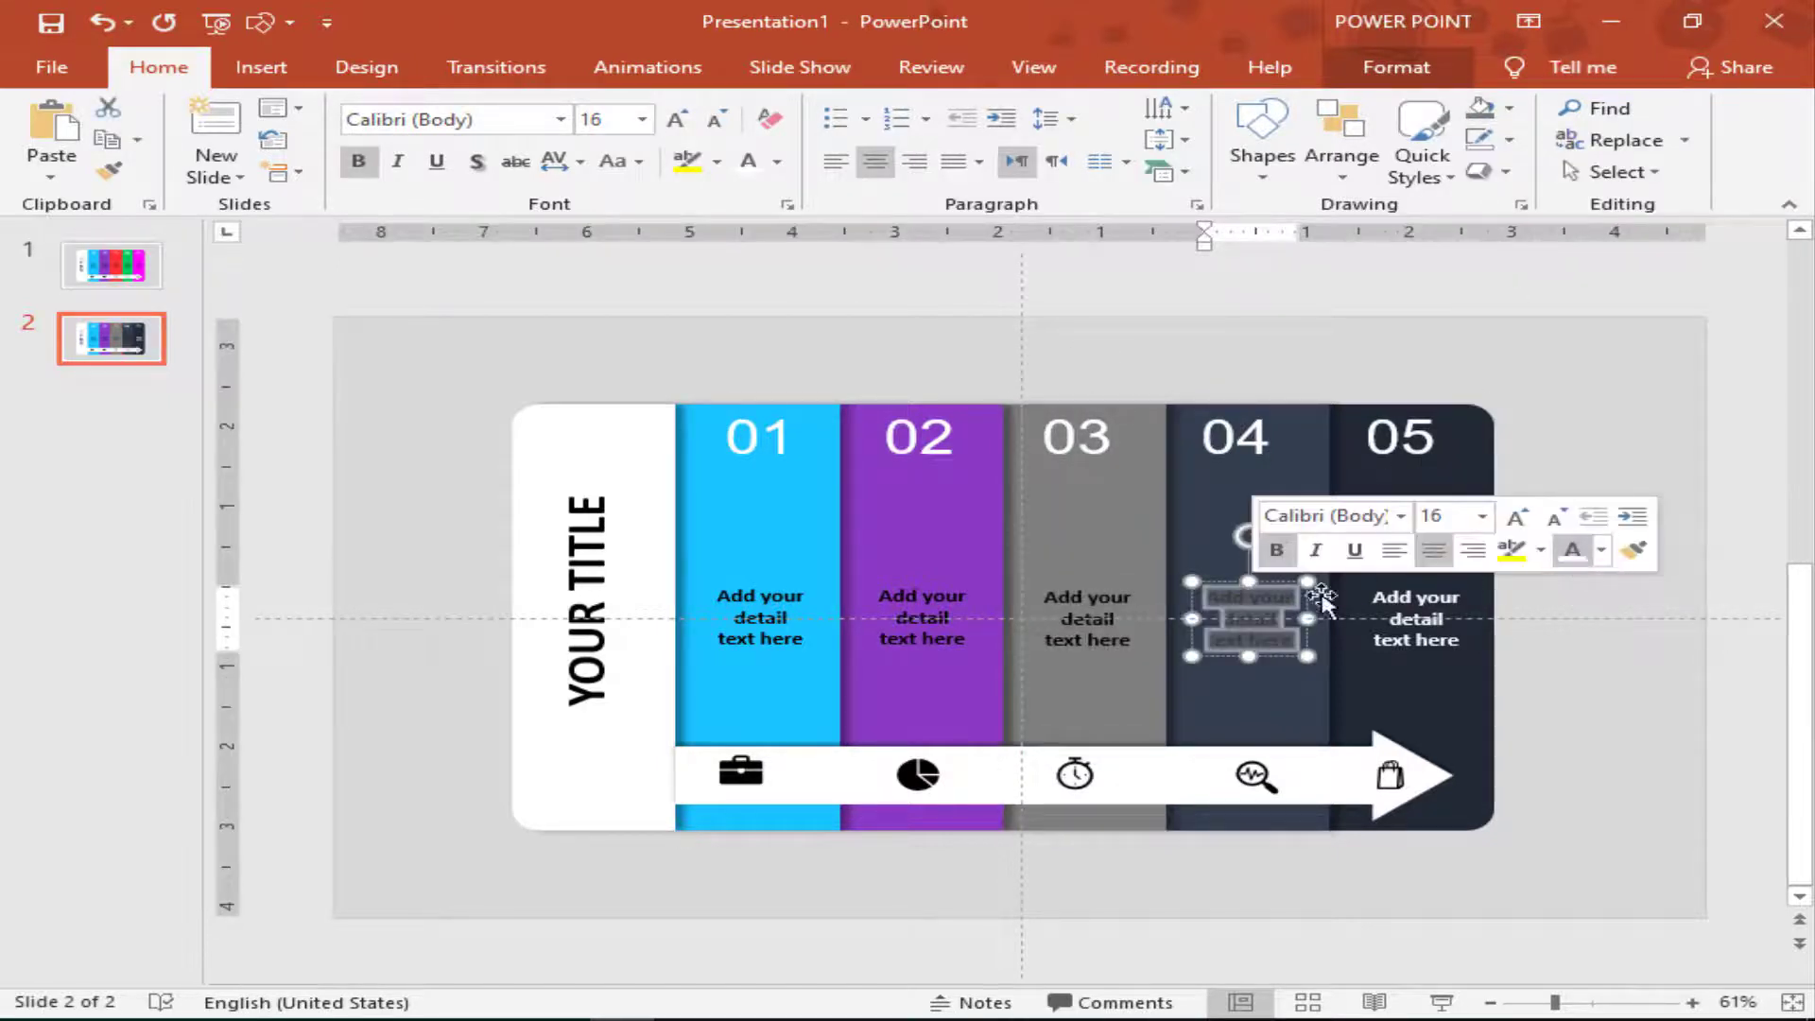
triple_click(1089, 599)
left_click(1408, 565)
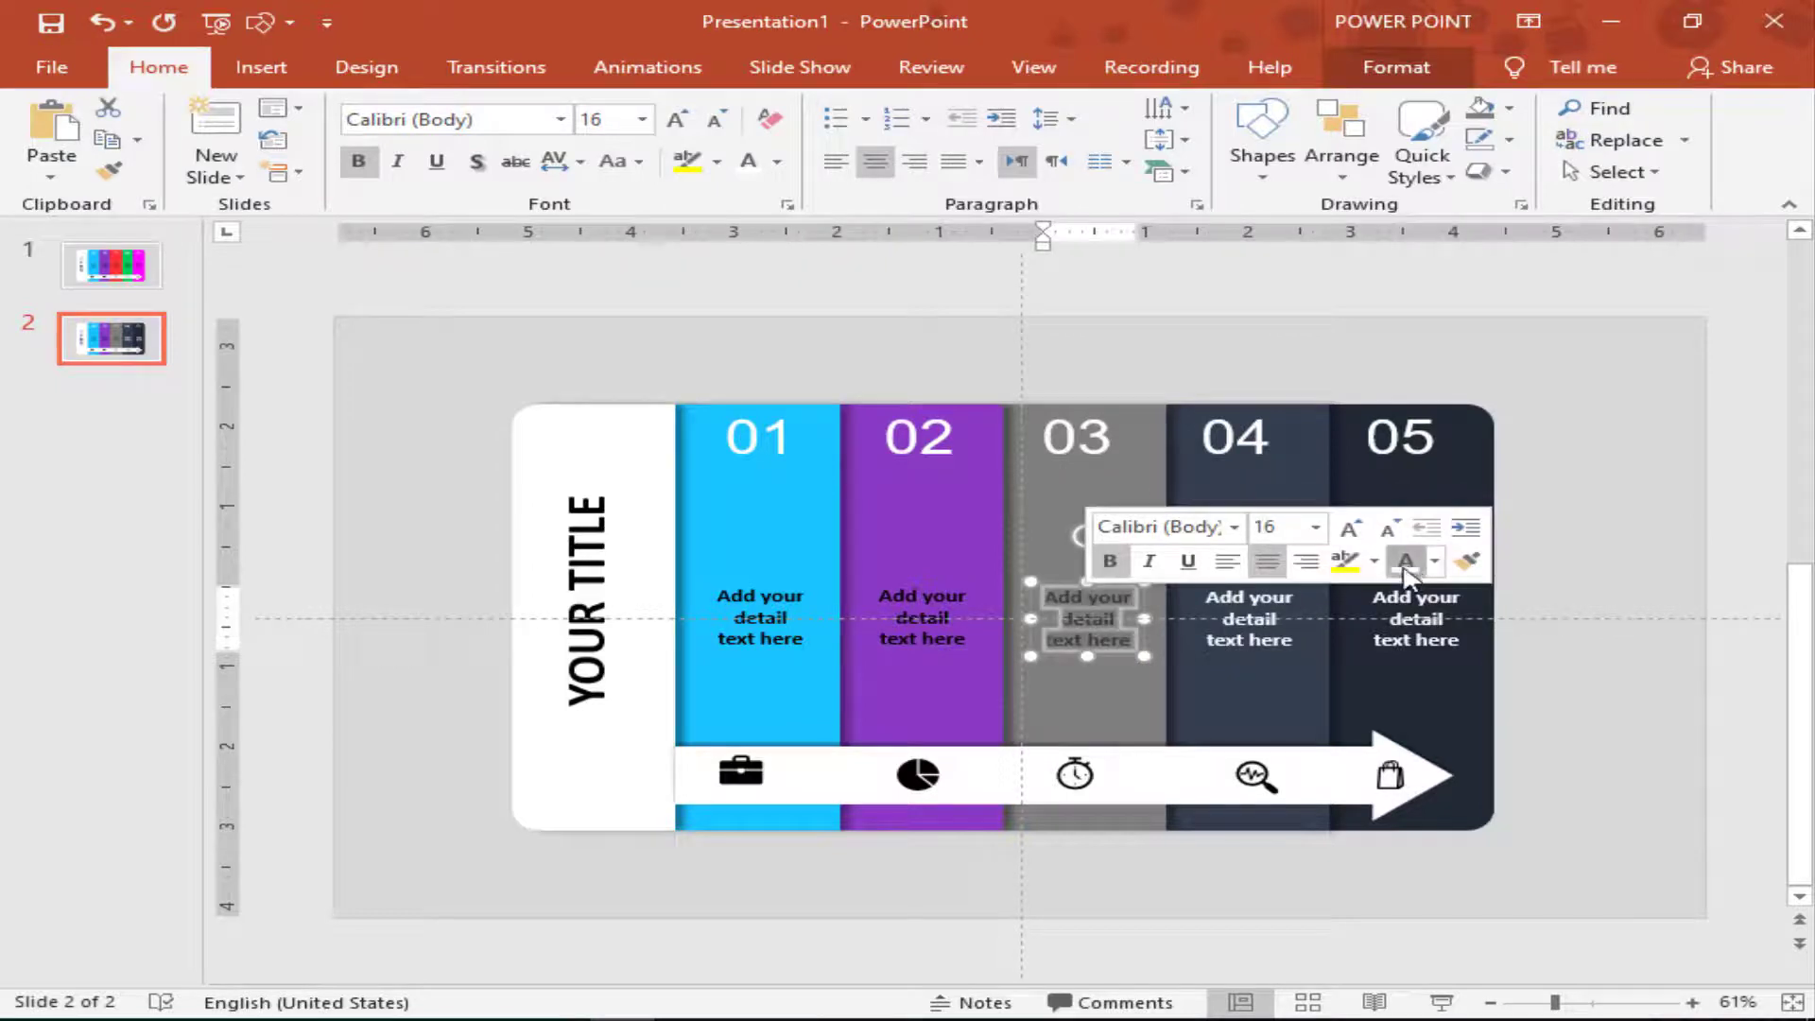
Fill the 02 bar light grey and the 01 bar pale blue-grey.
left_click(983, 518)
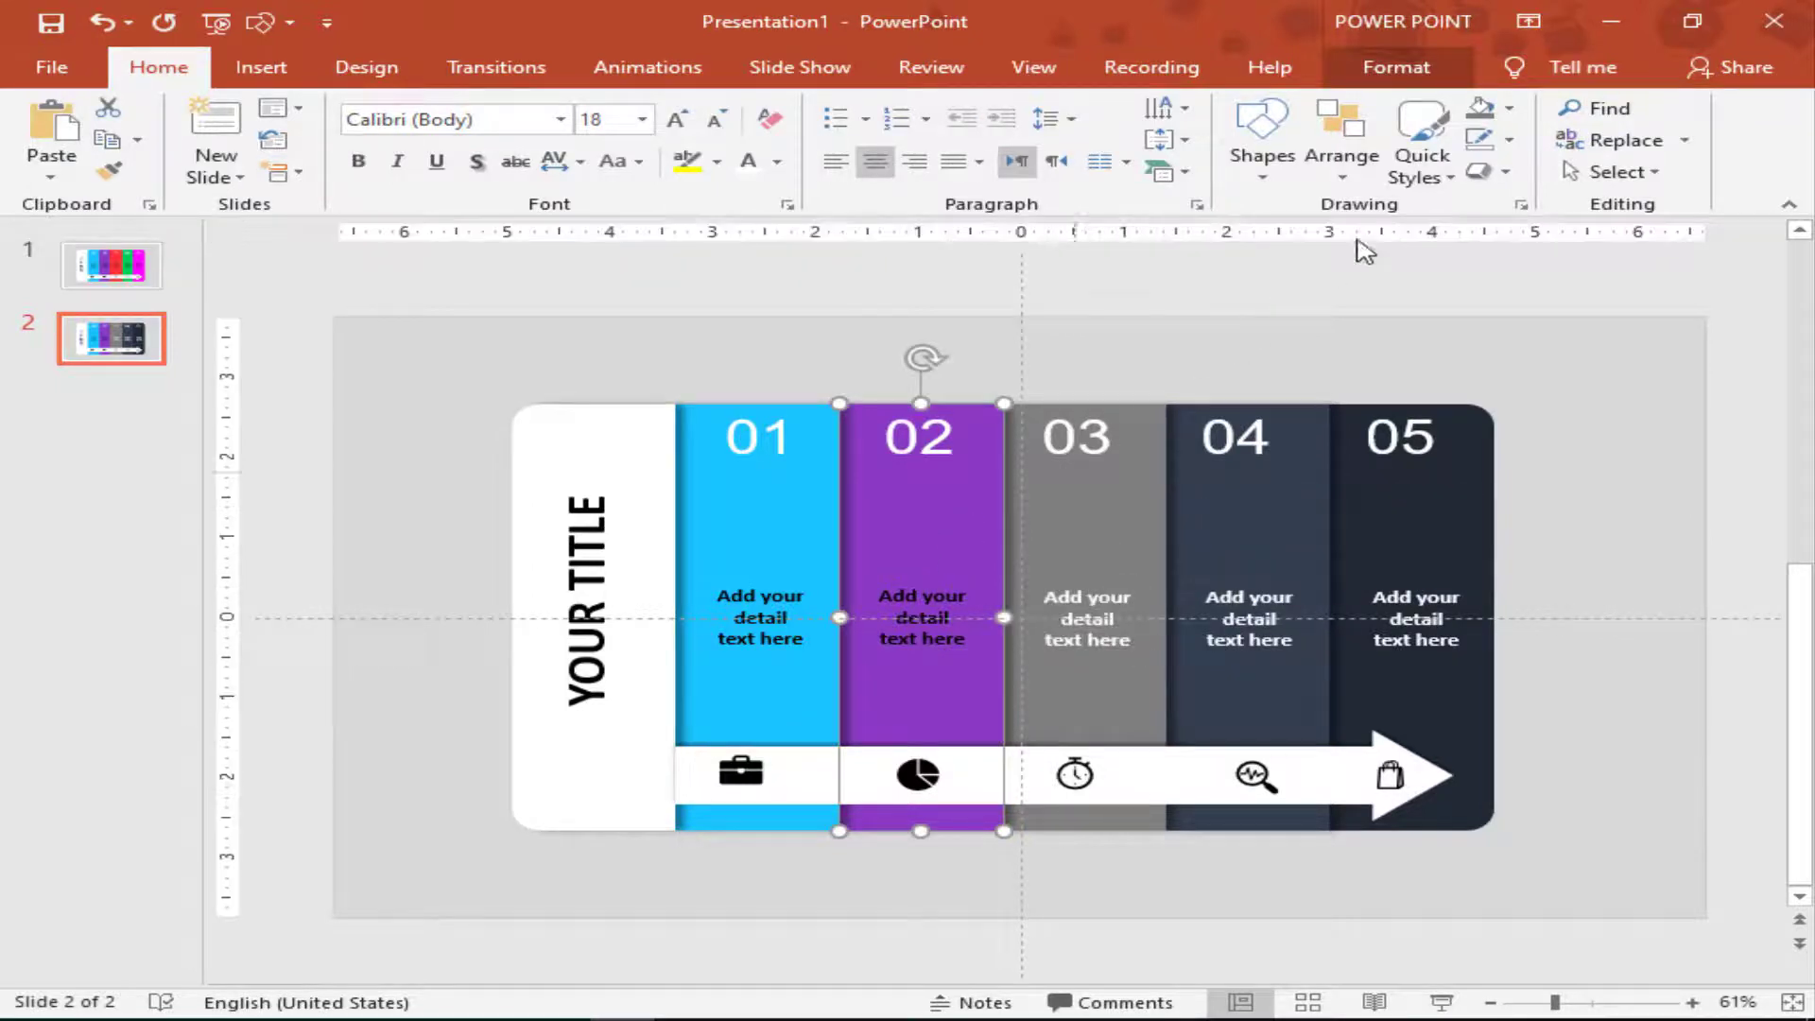
left_click(1509, 108)
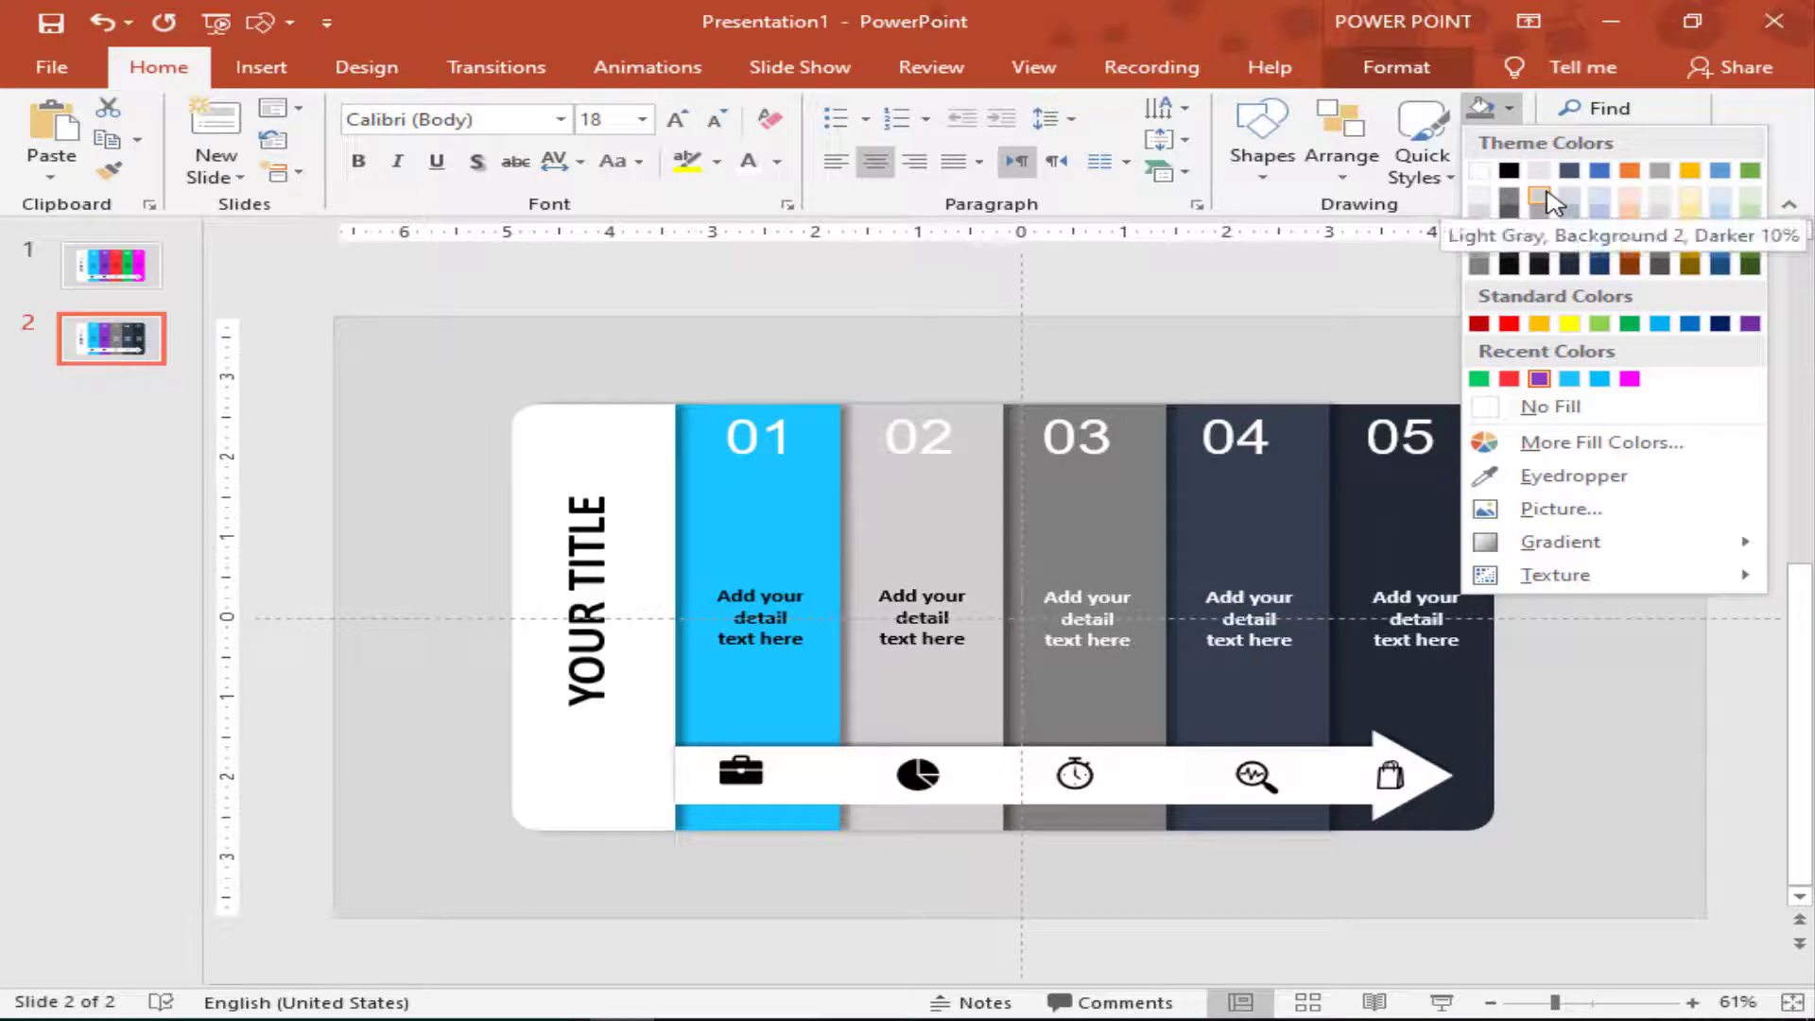
left_click(1539, 199)
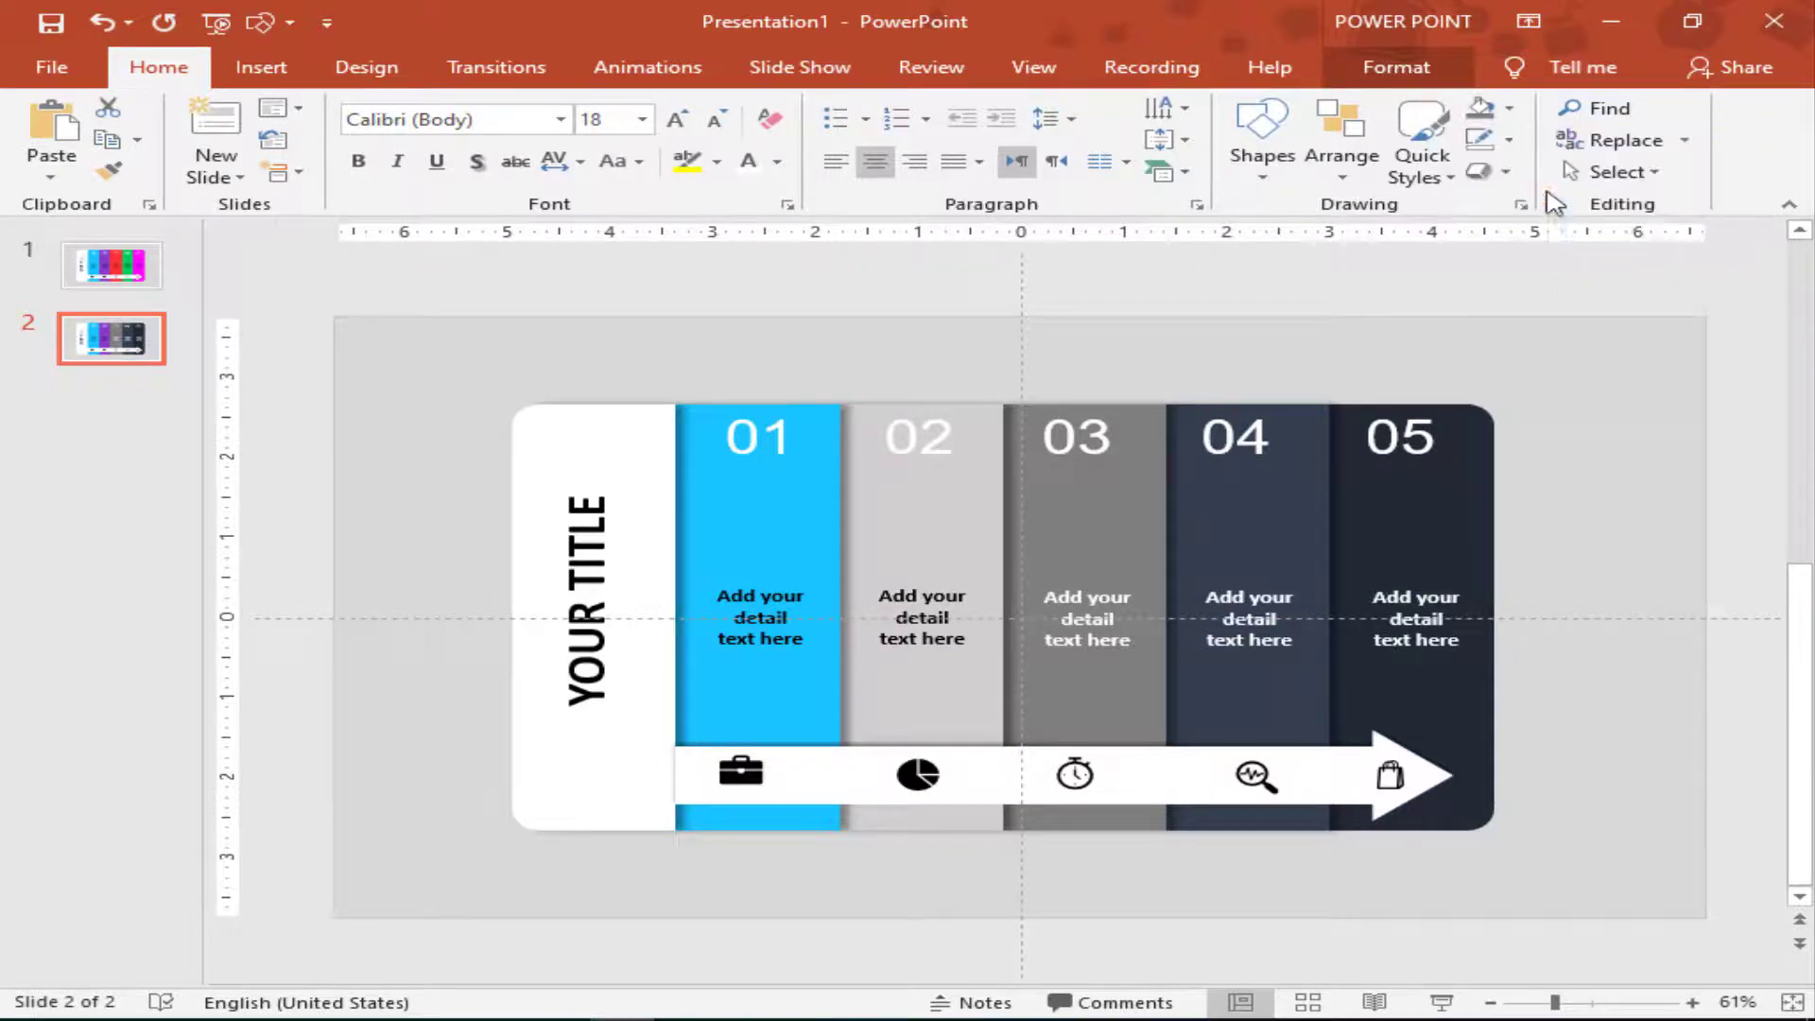
left_click(778, 535)
left_click(1509, 108)
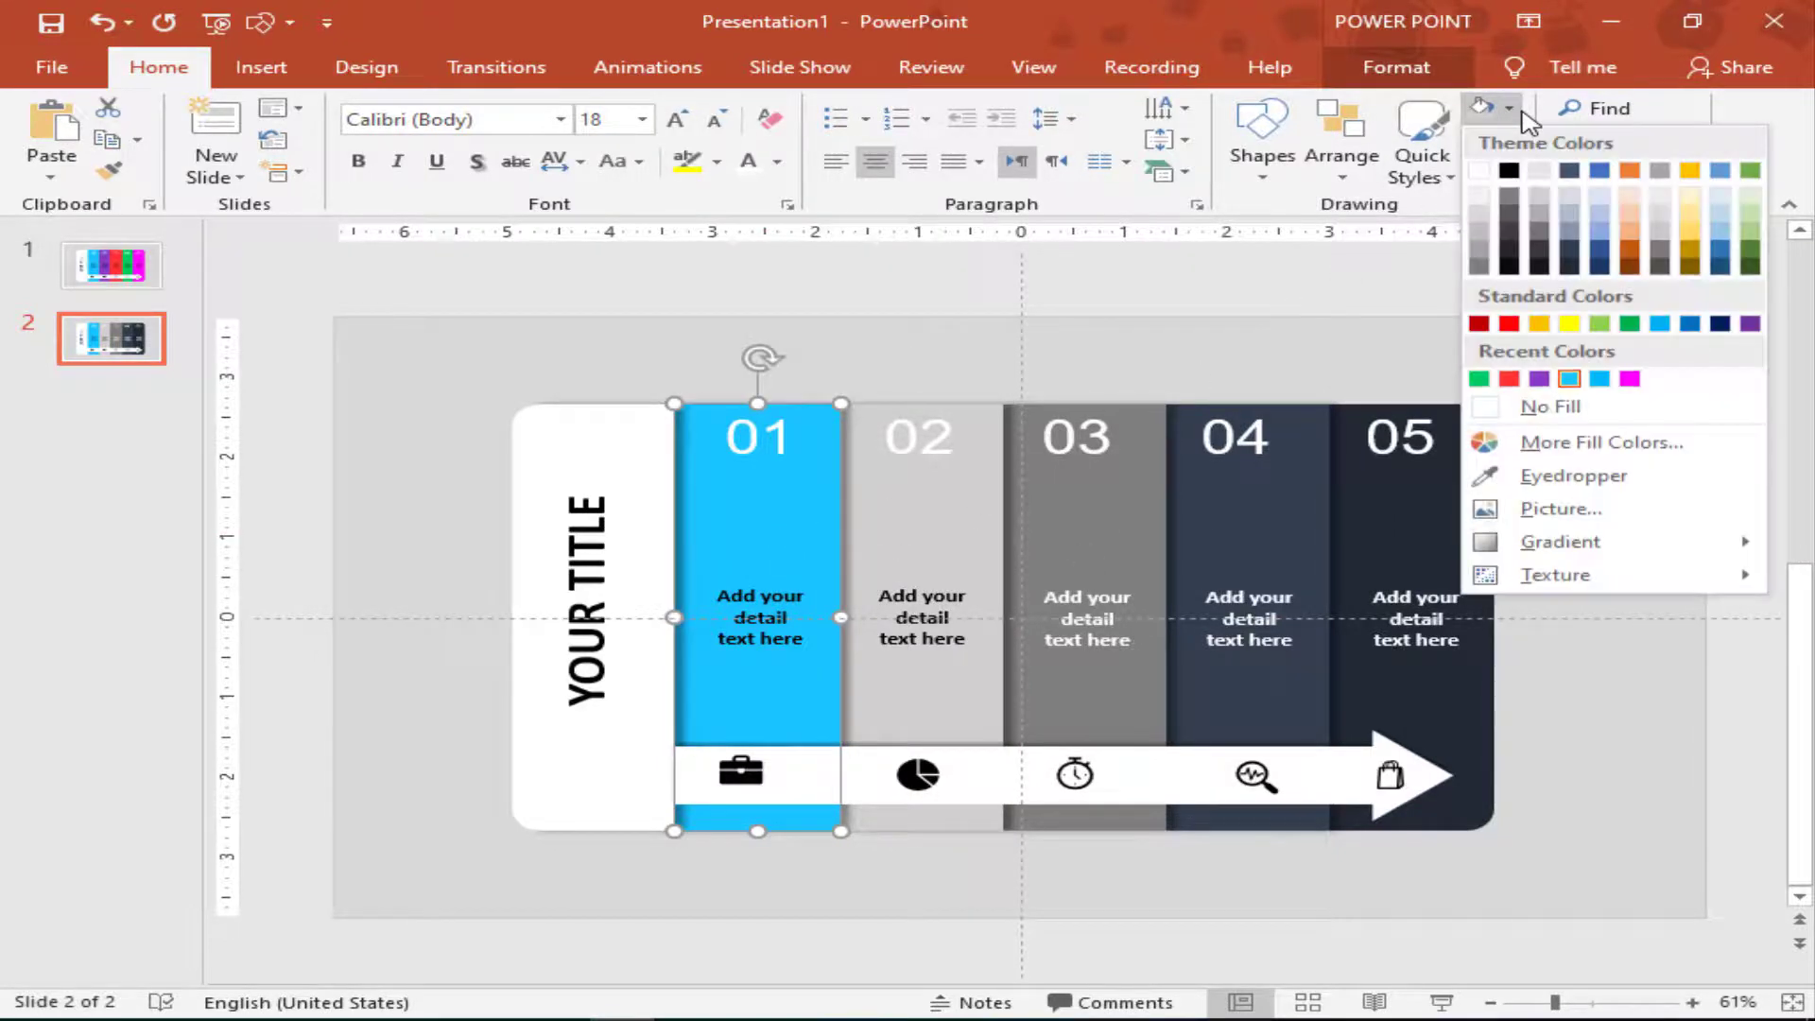
left_click(1600, 197)
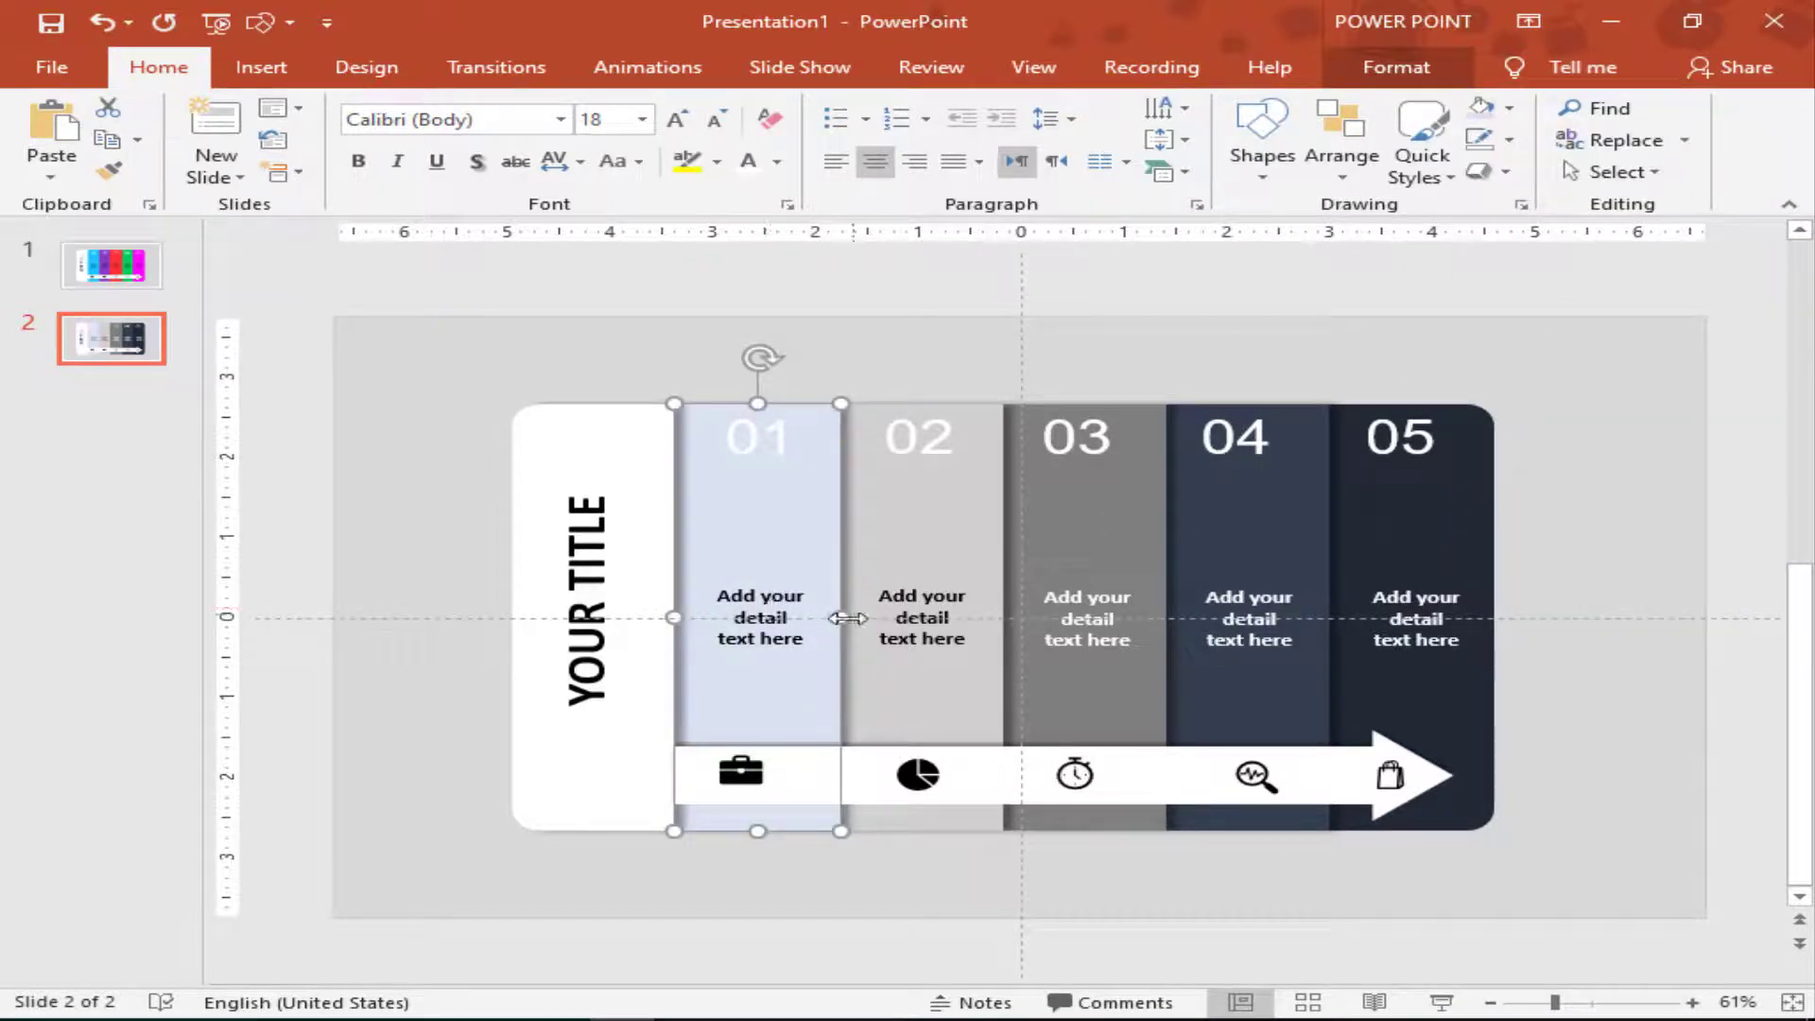
Turn the detail text in bars 01 and 02 white.
triple_click(785, 602)
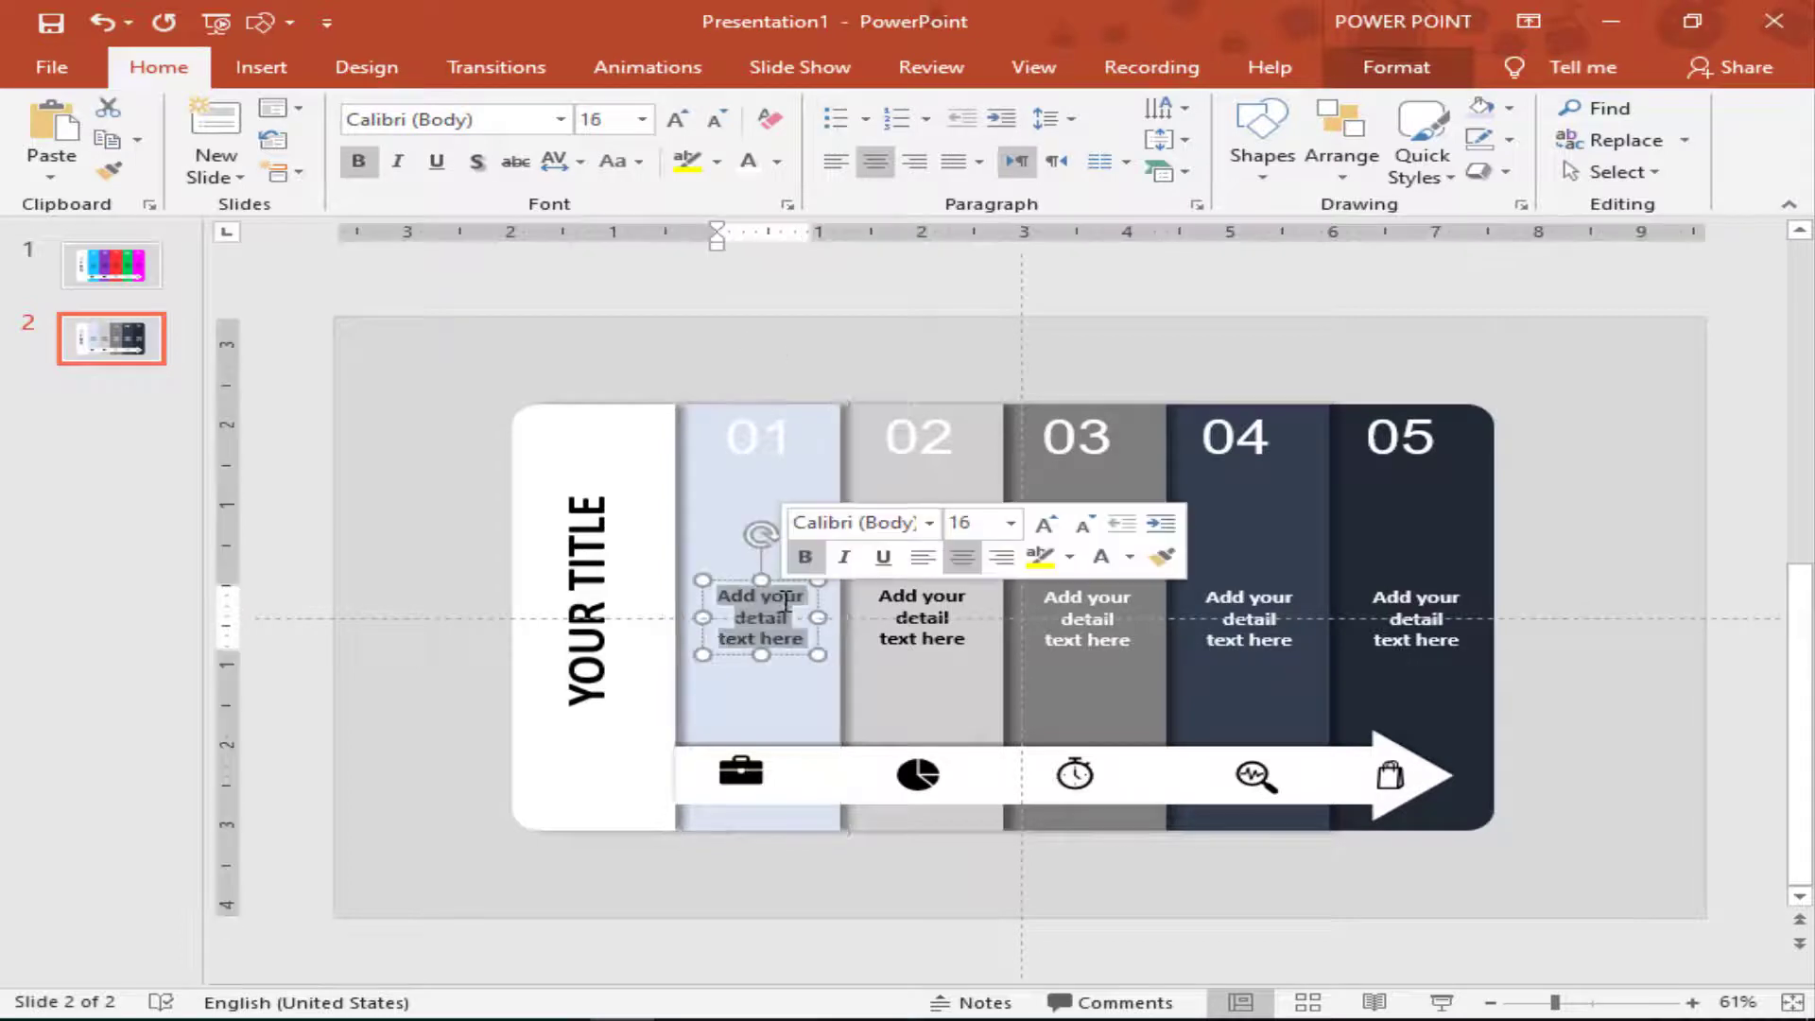
left_click(1102, 558)
triple_click(936, 619)
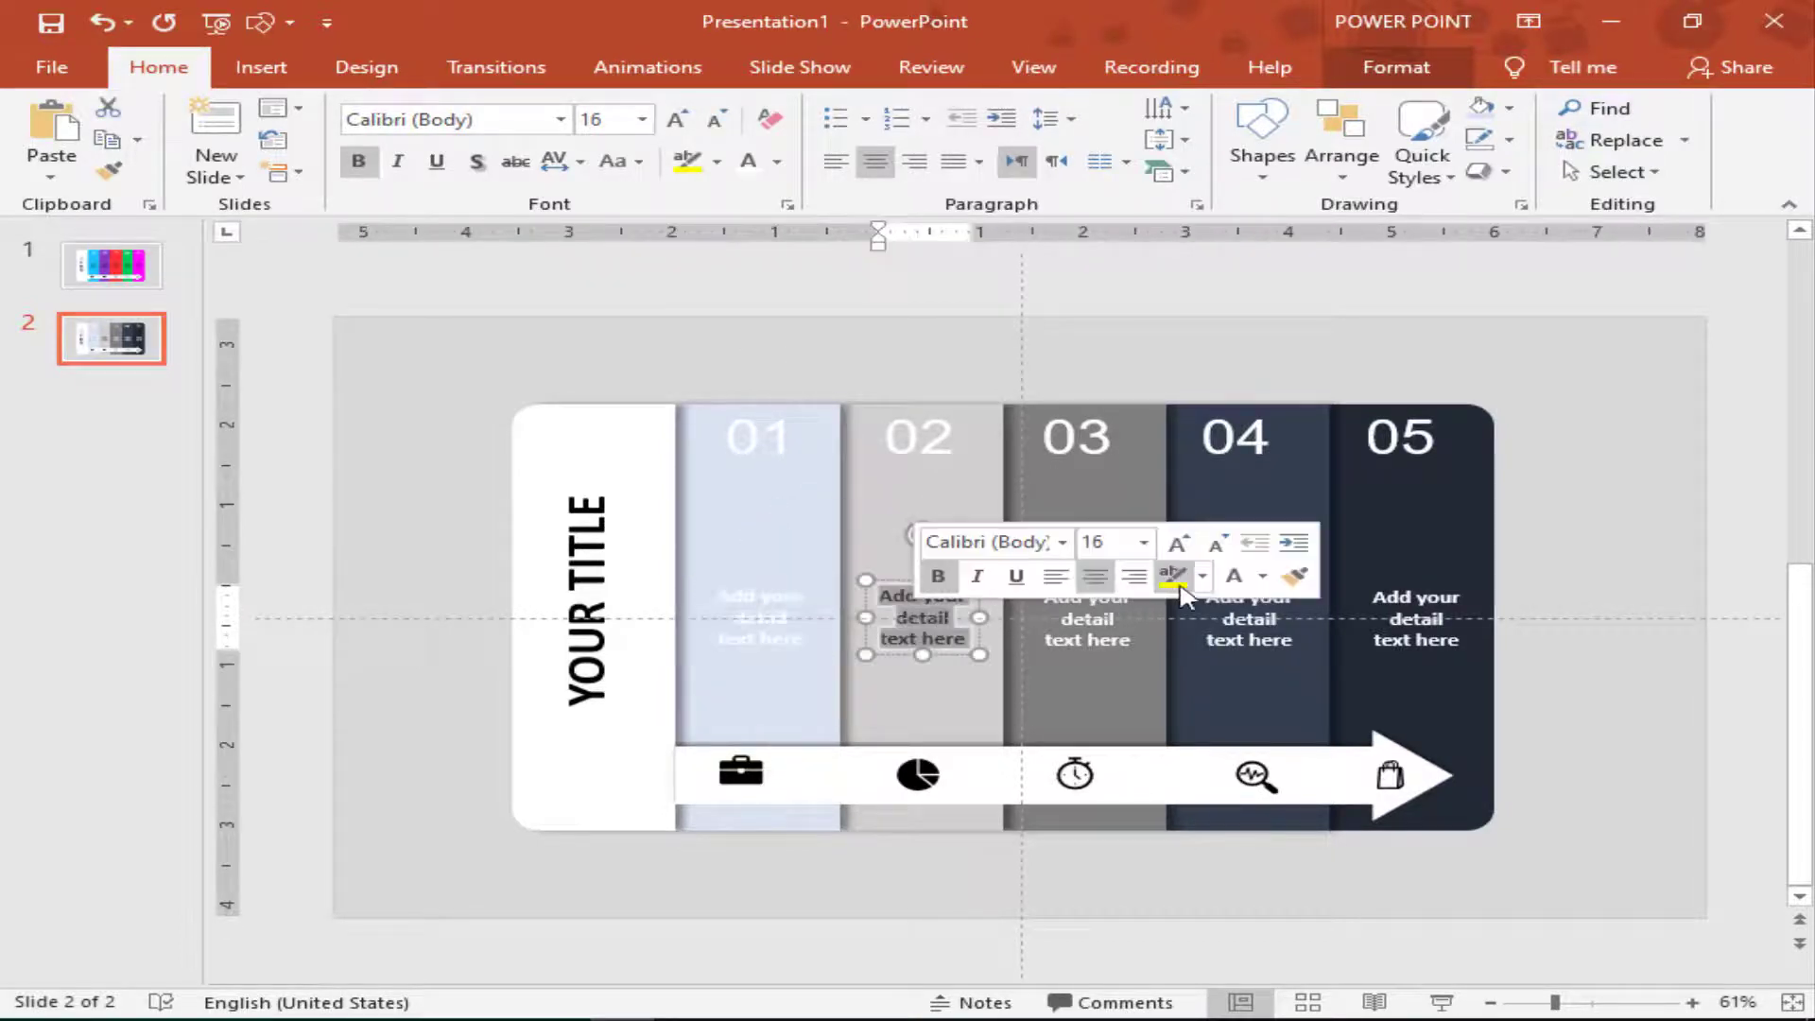
left_click(1234, 575)
left_click(1132, 324)
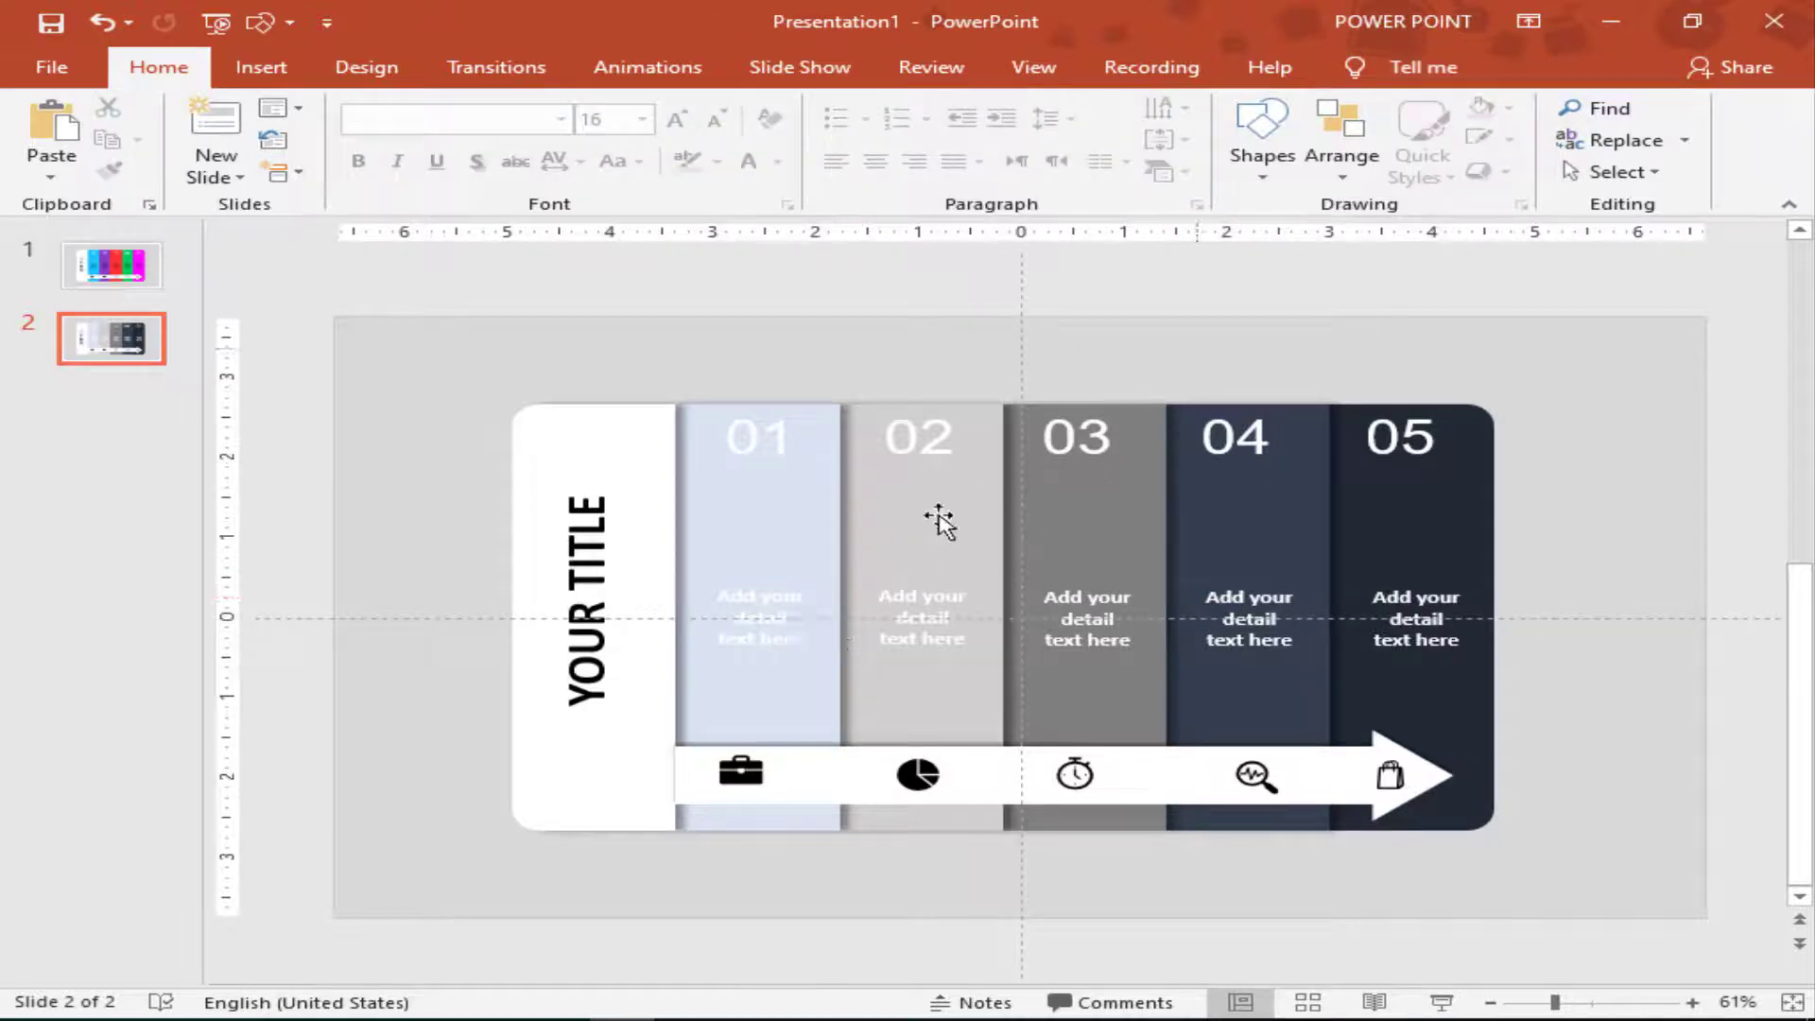
Change bar 01's detail text to a darker grey so it reads on the pale stripe.
triple_click(778, 601)
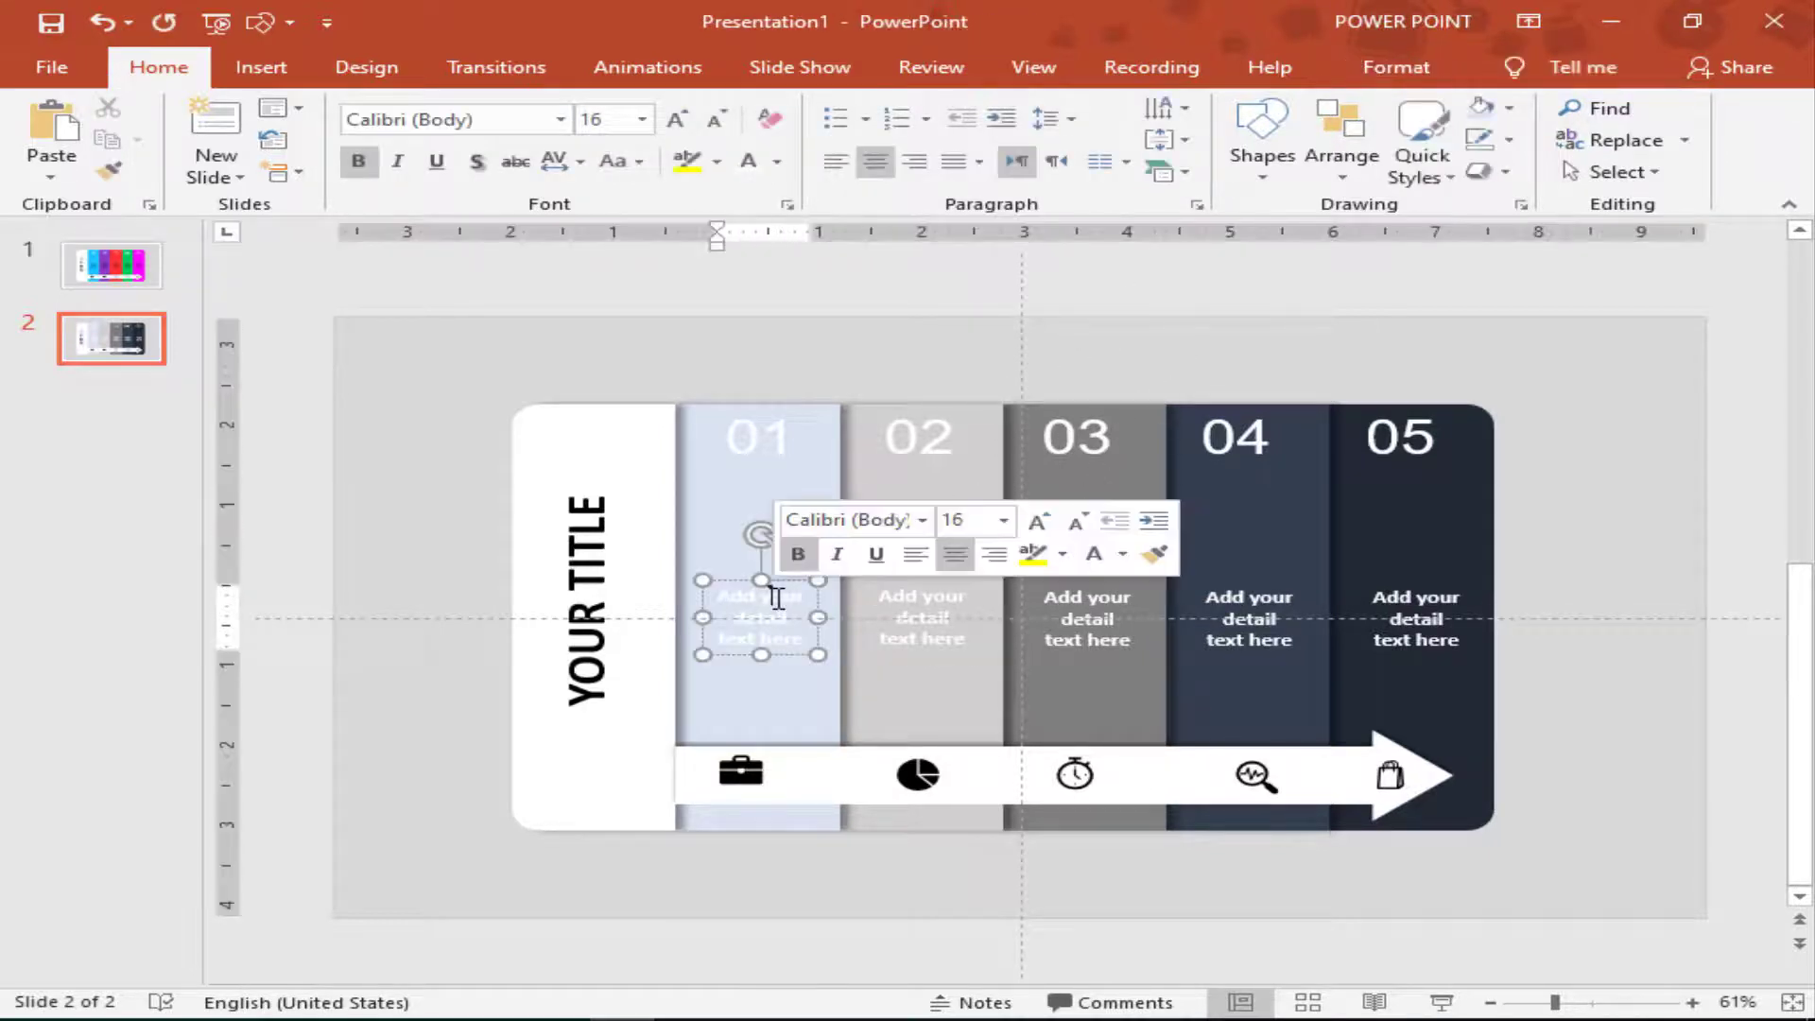
left_click(1124, 558)
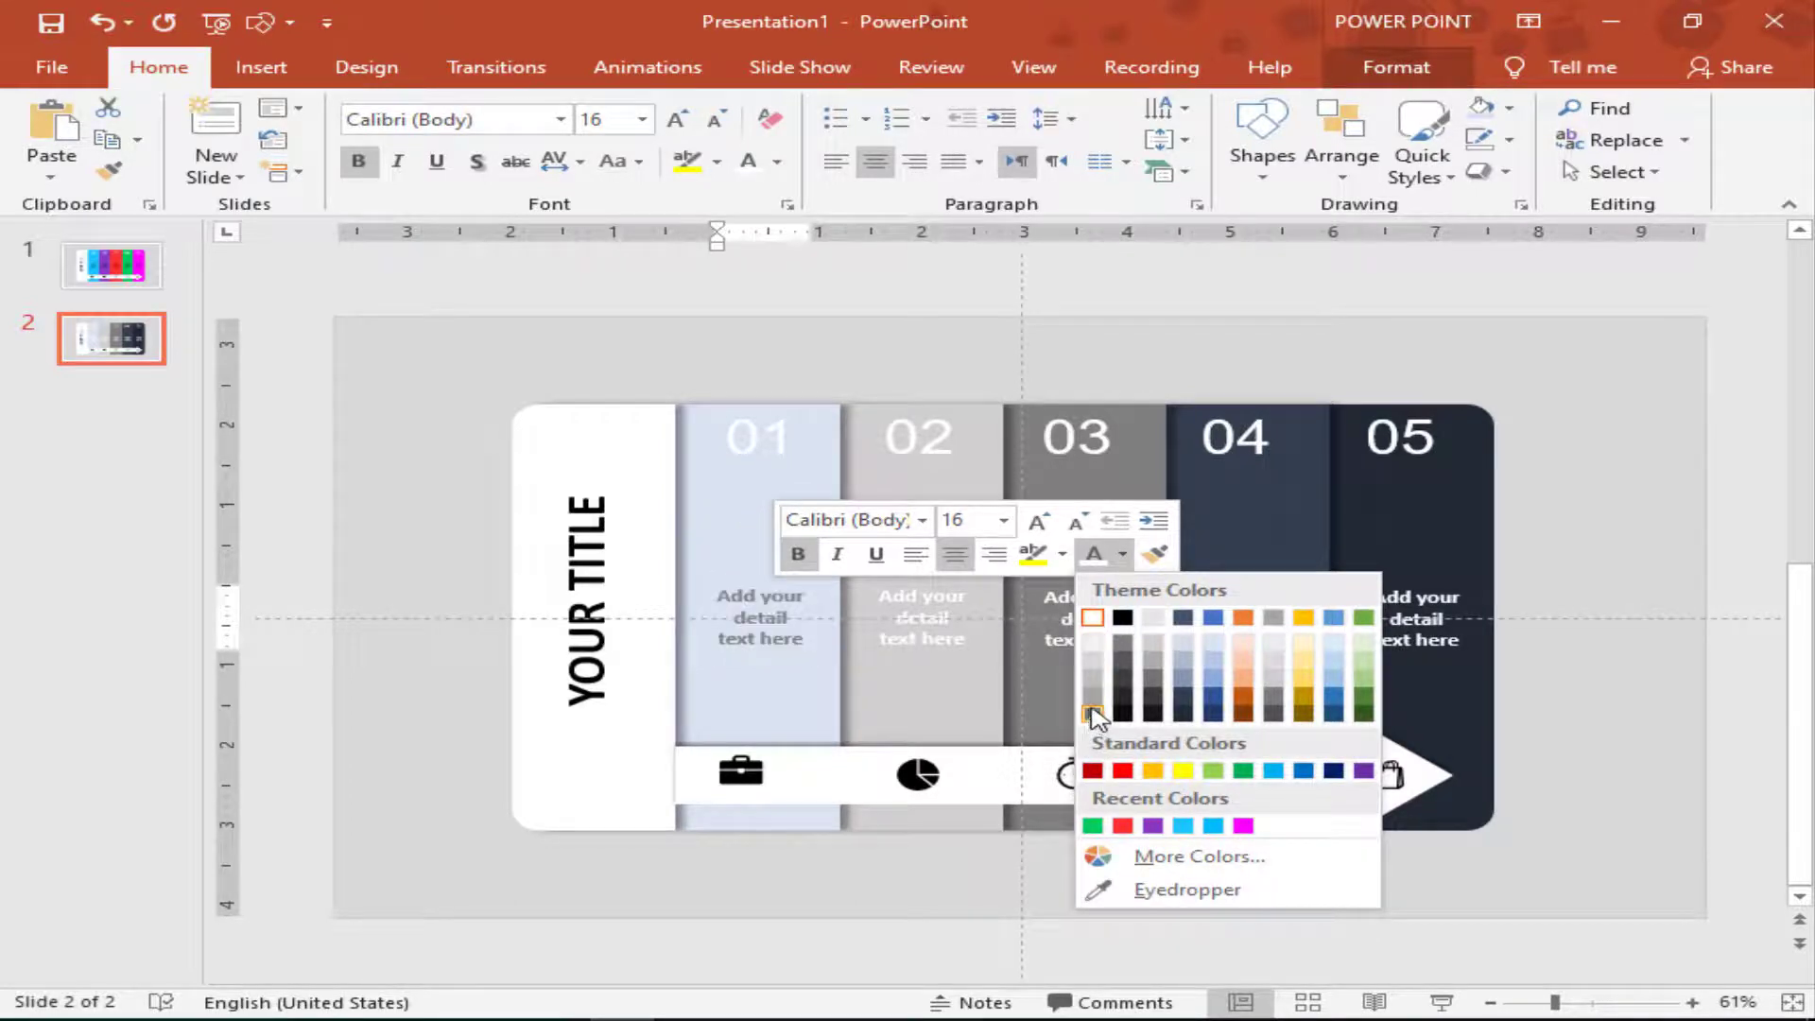
left_click(1093, 714)
left_click(1129, 350)
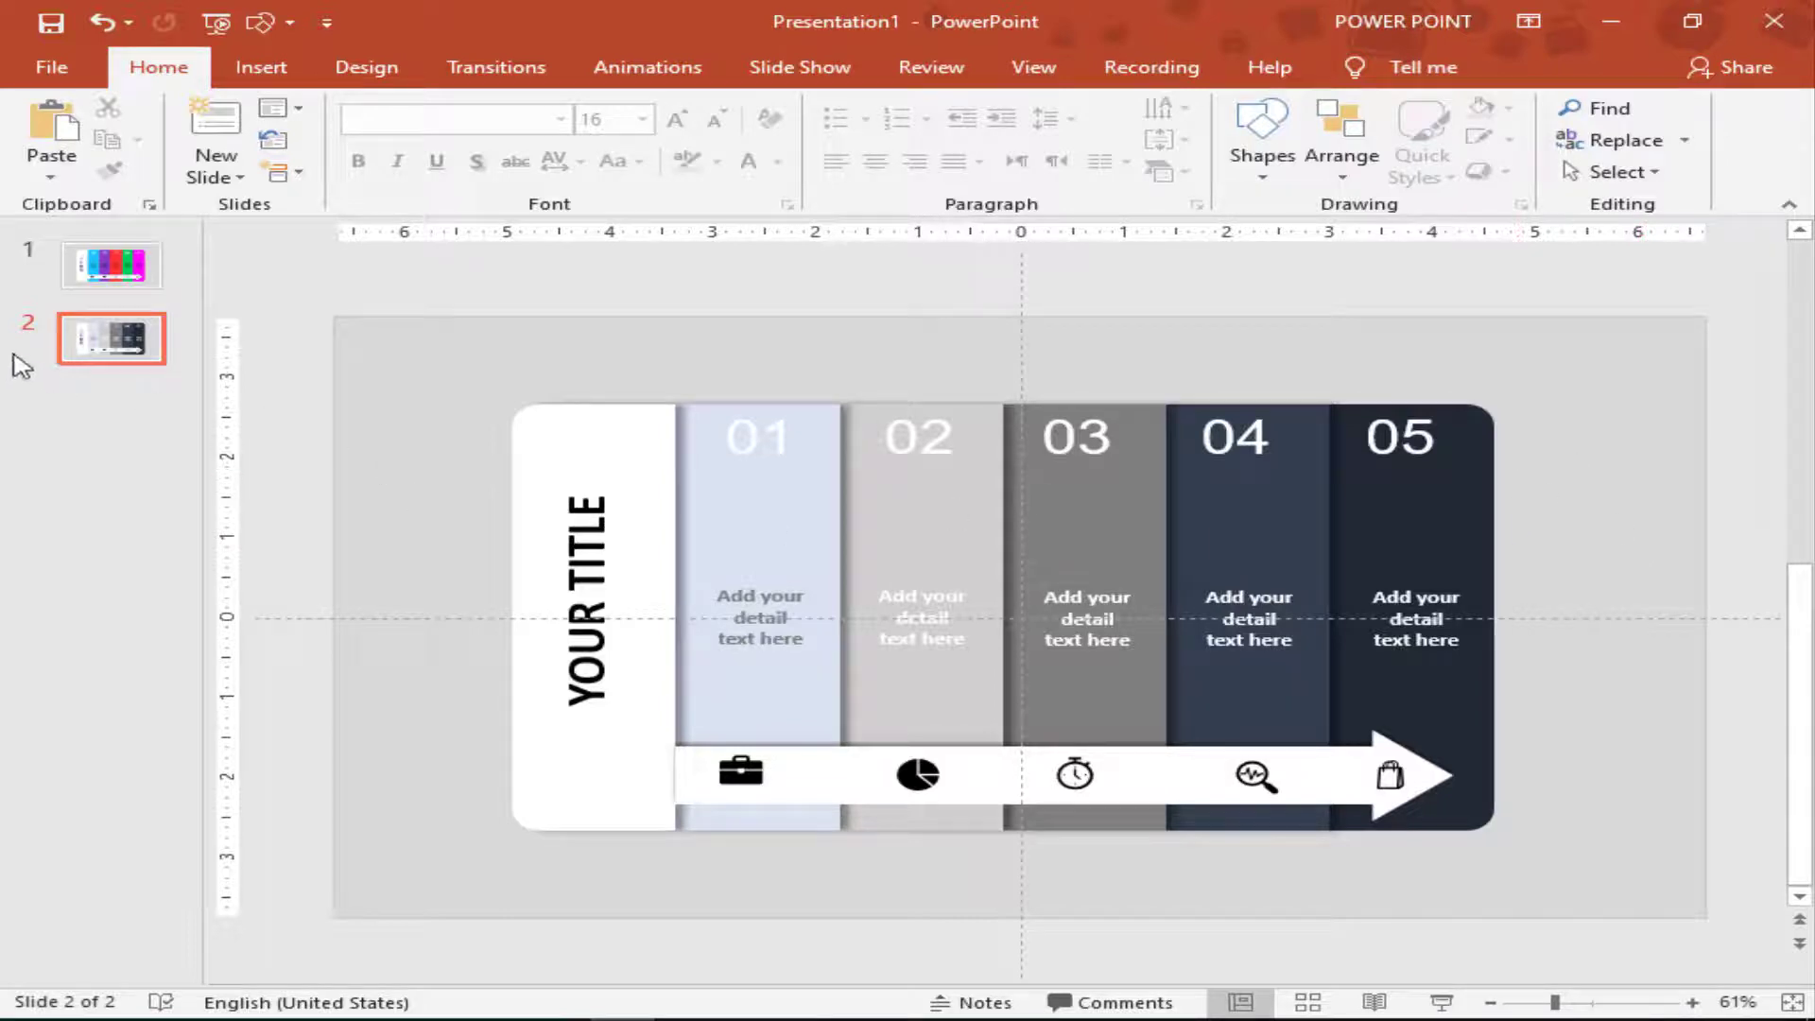
Duplicate slide 2, then fill the copy's 05 bar black and its 04 bar dark grey.
right_click(94, 369)
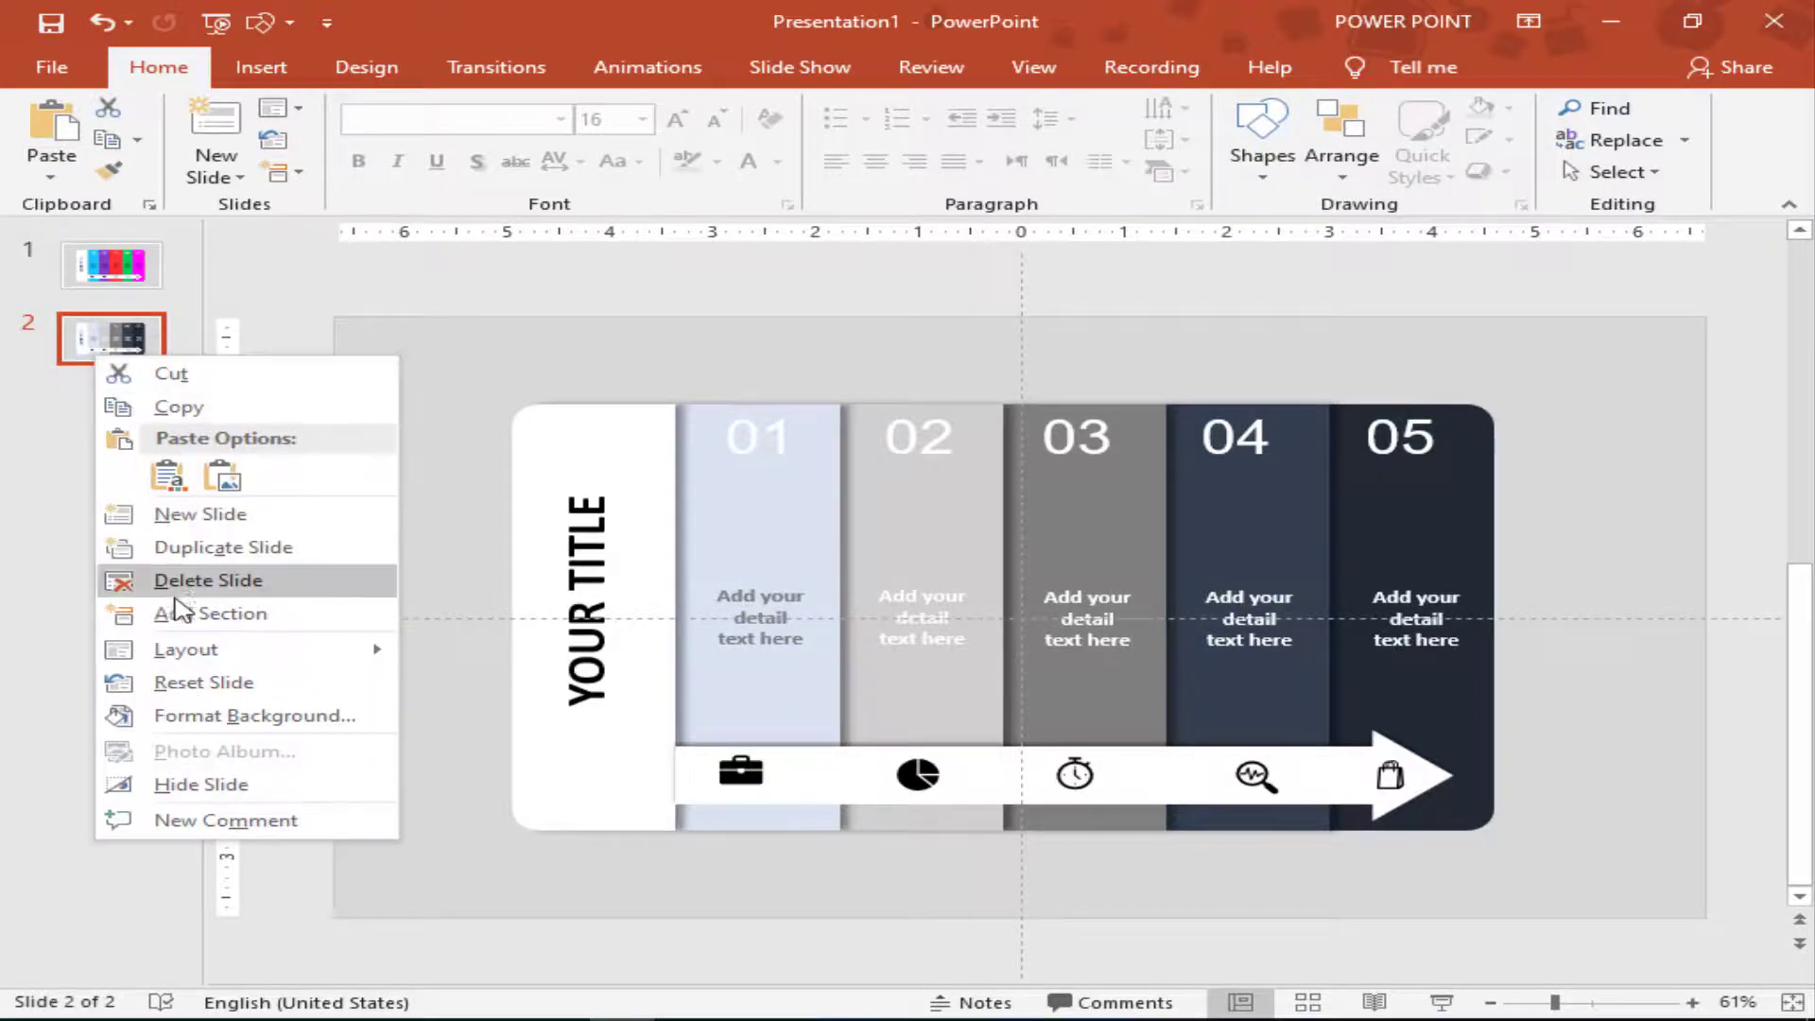
key("Escape")
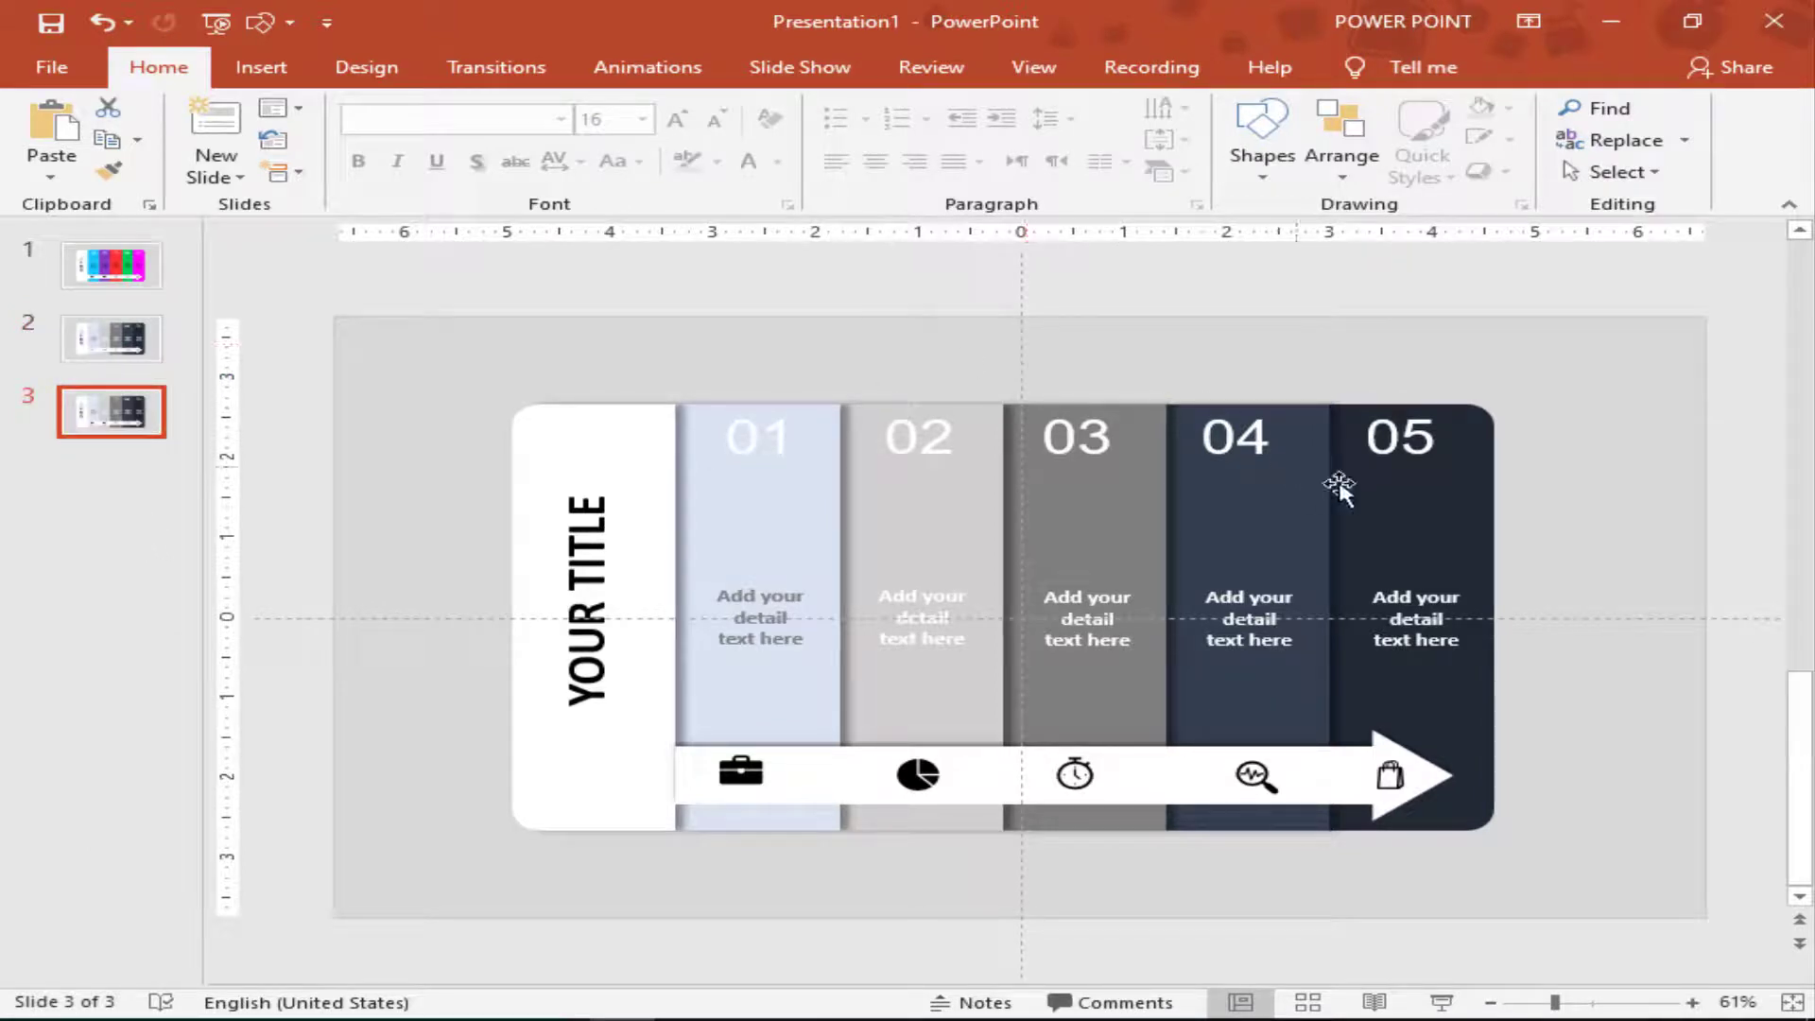
left_click(1340, 487)
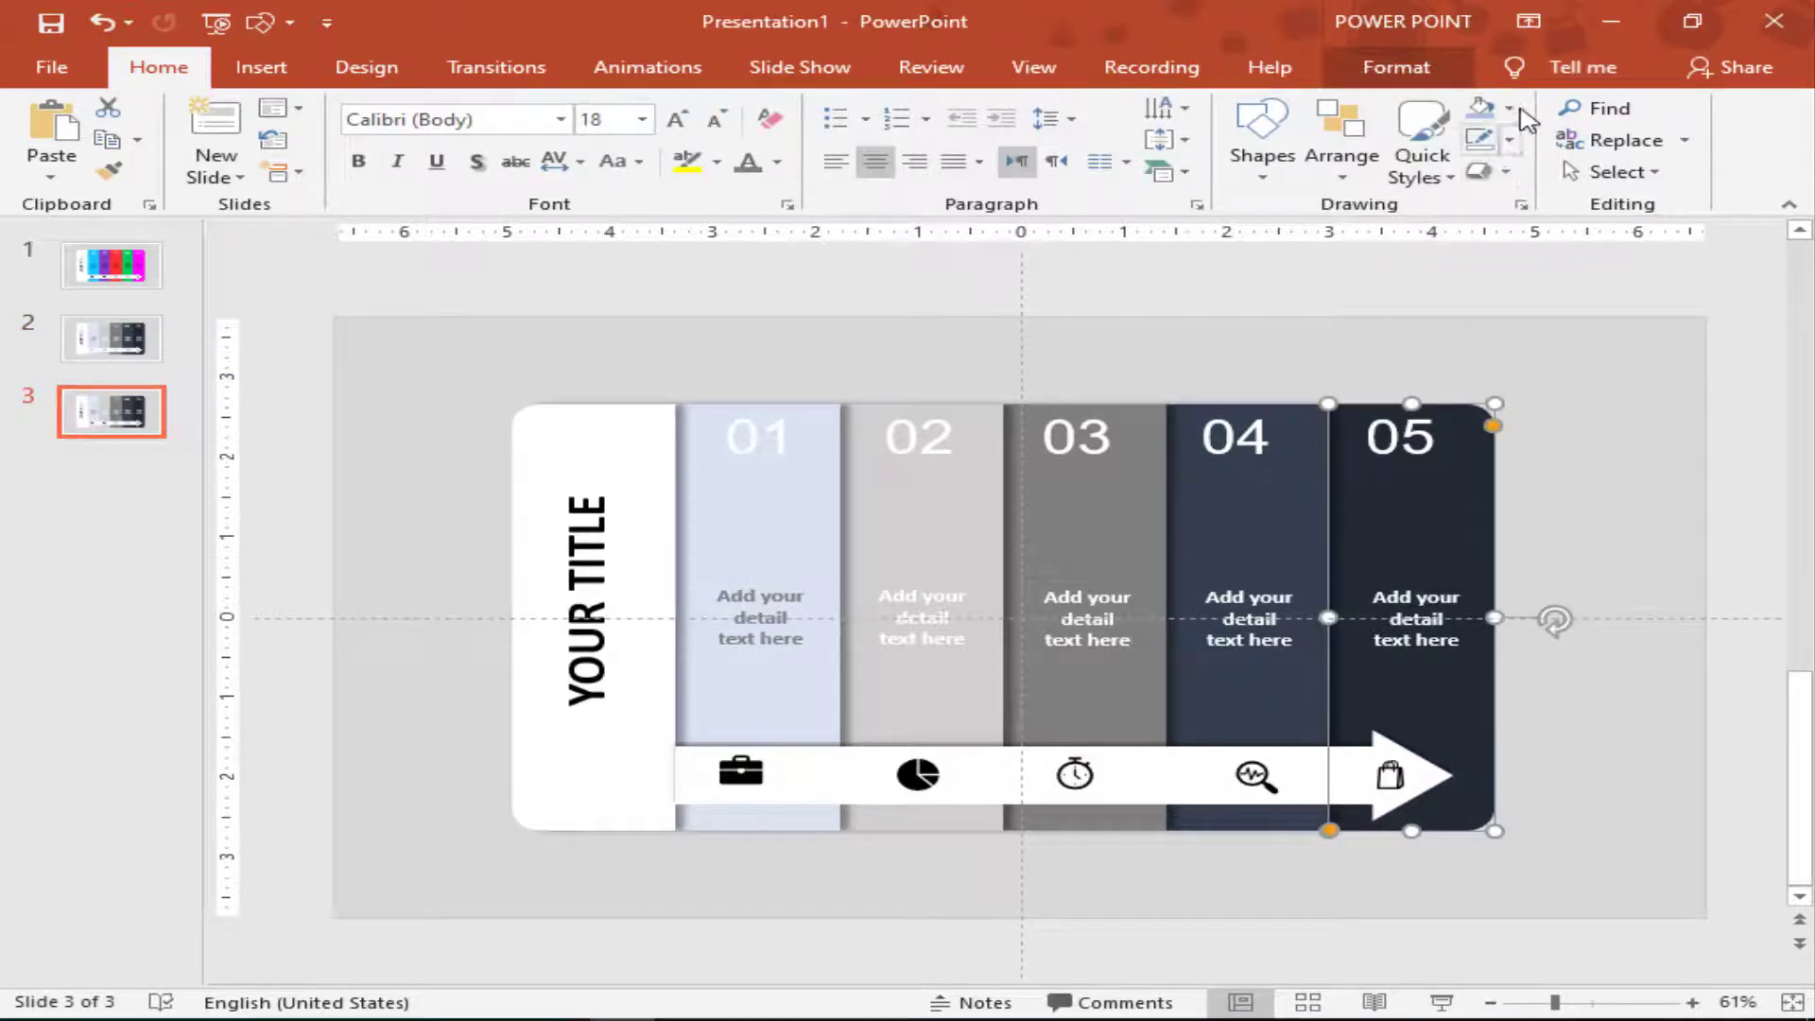
left_click(1520, 118)
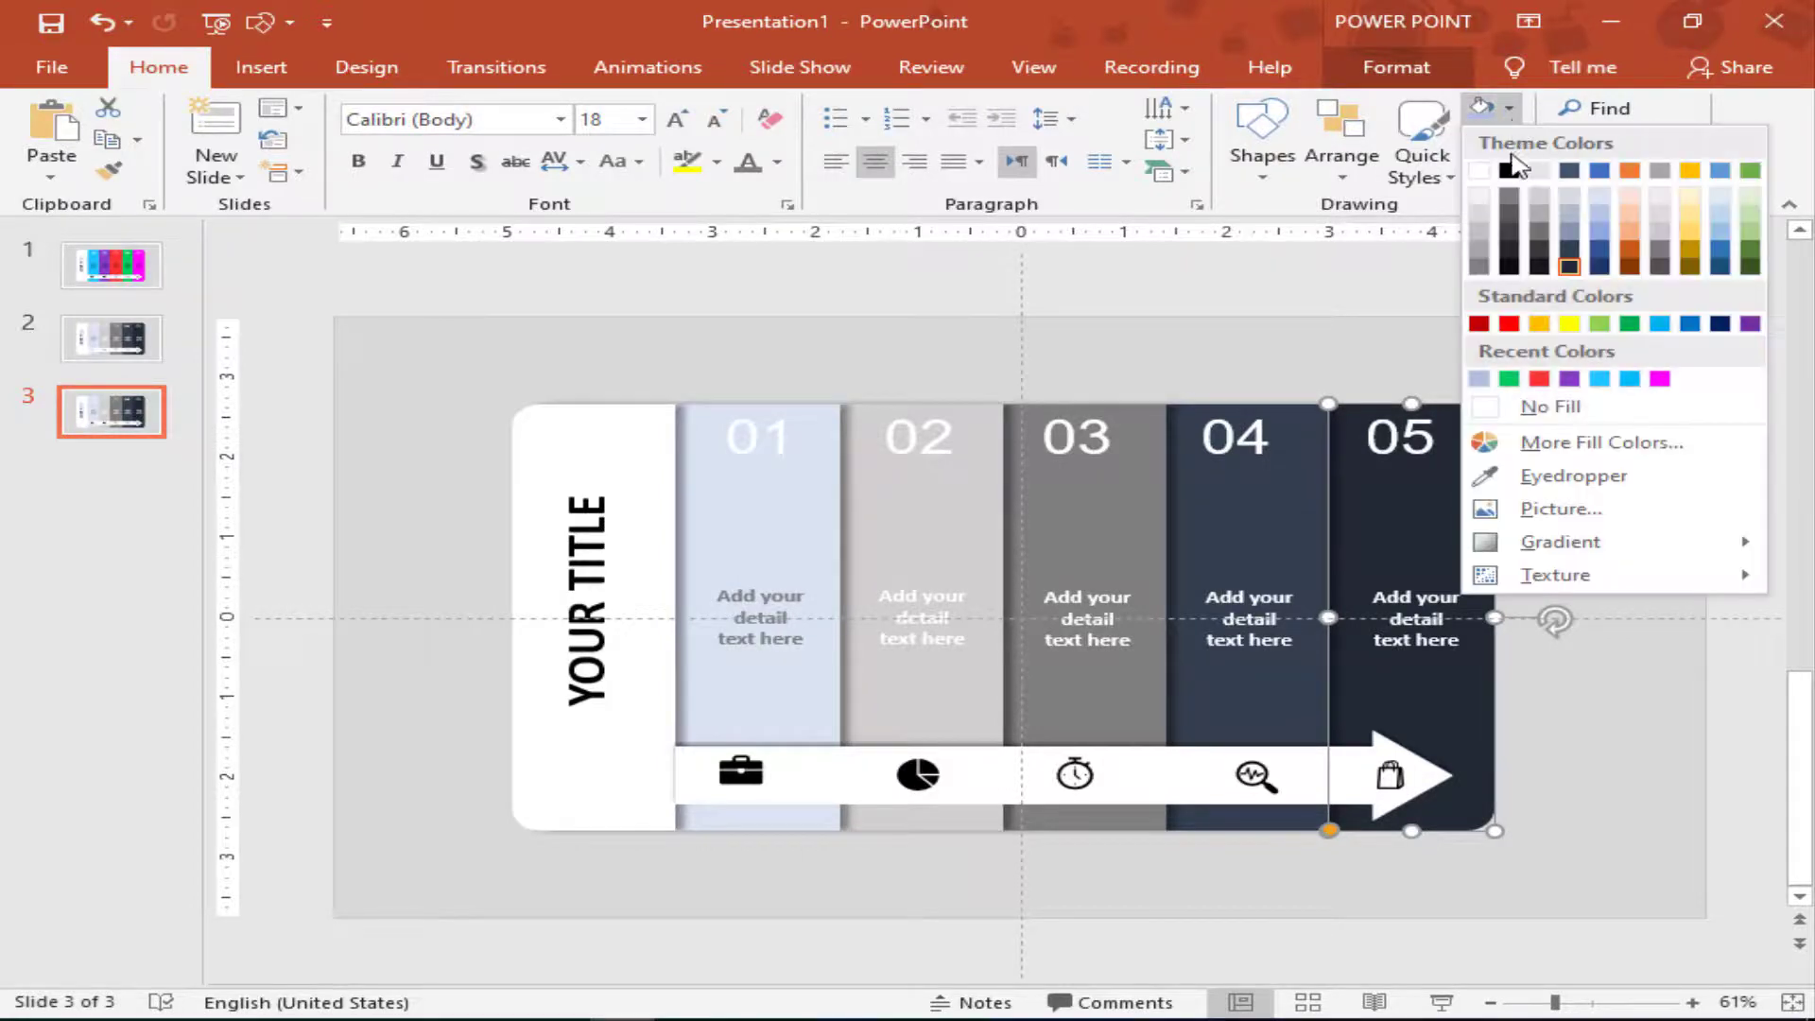
left_click(1513, 180)
left_click(1267, 505)
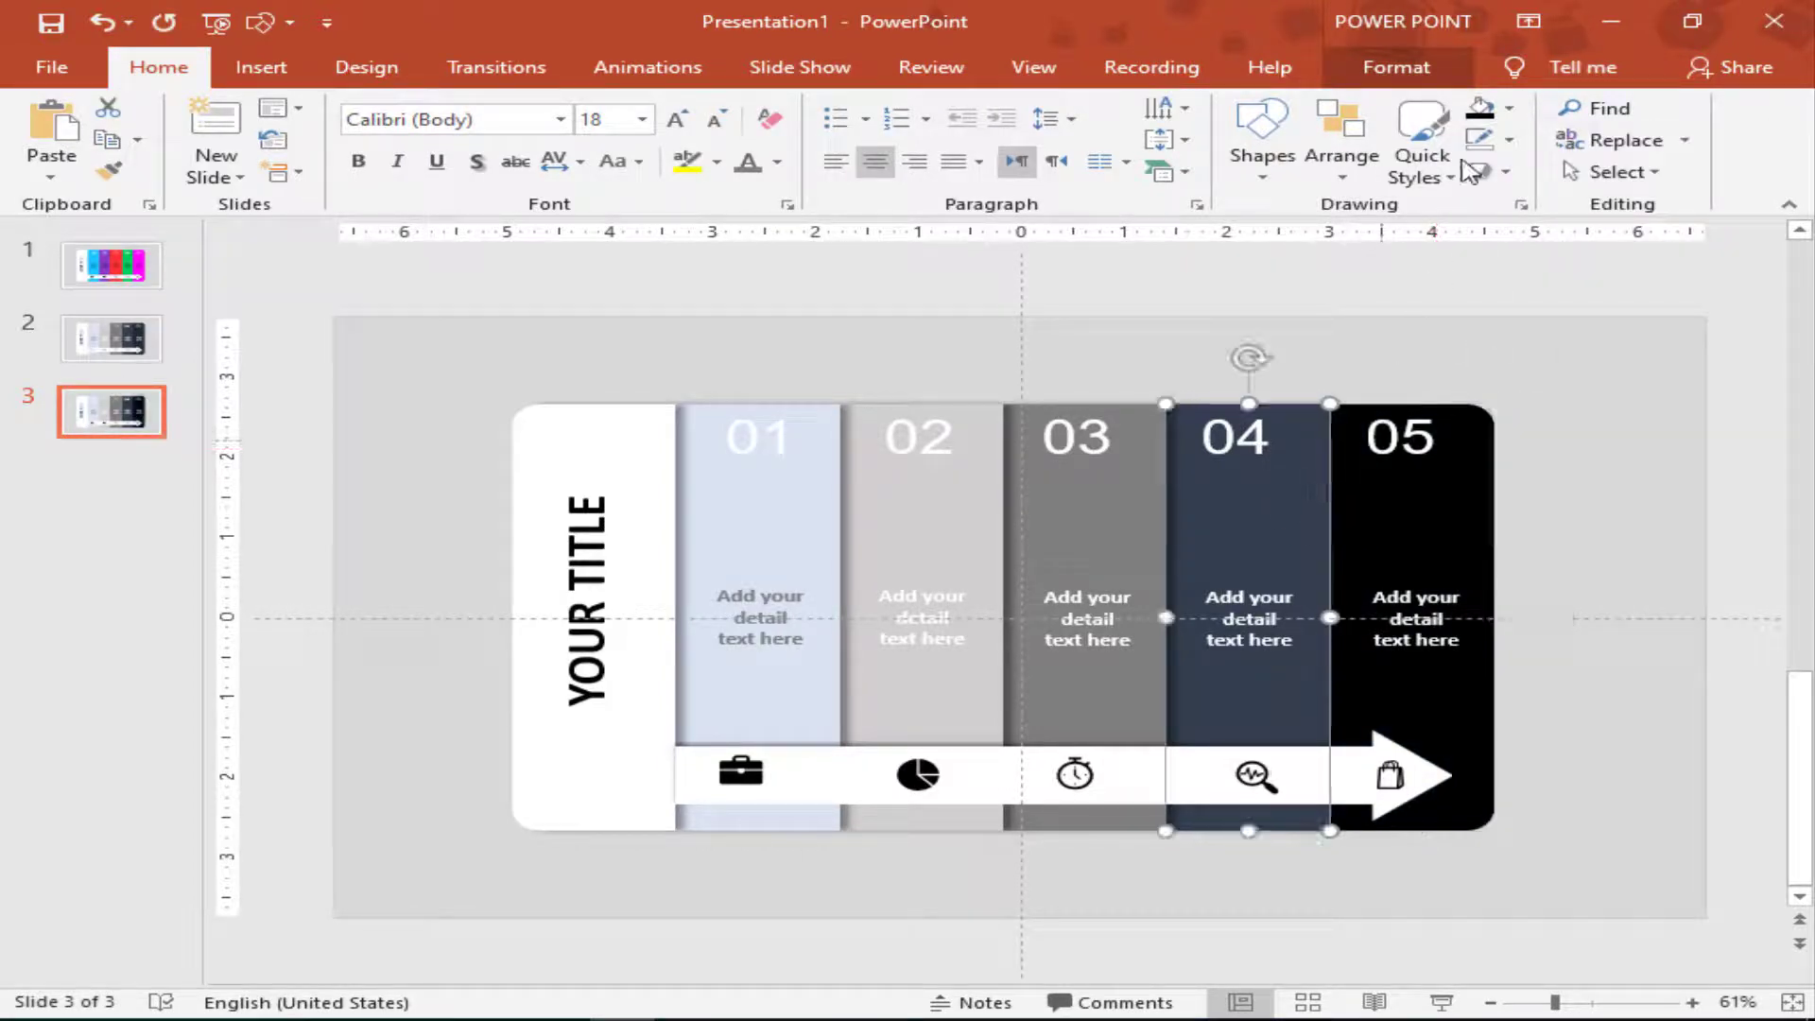
left_click(1510, 111)
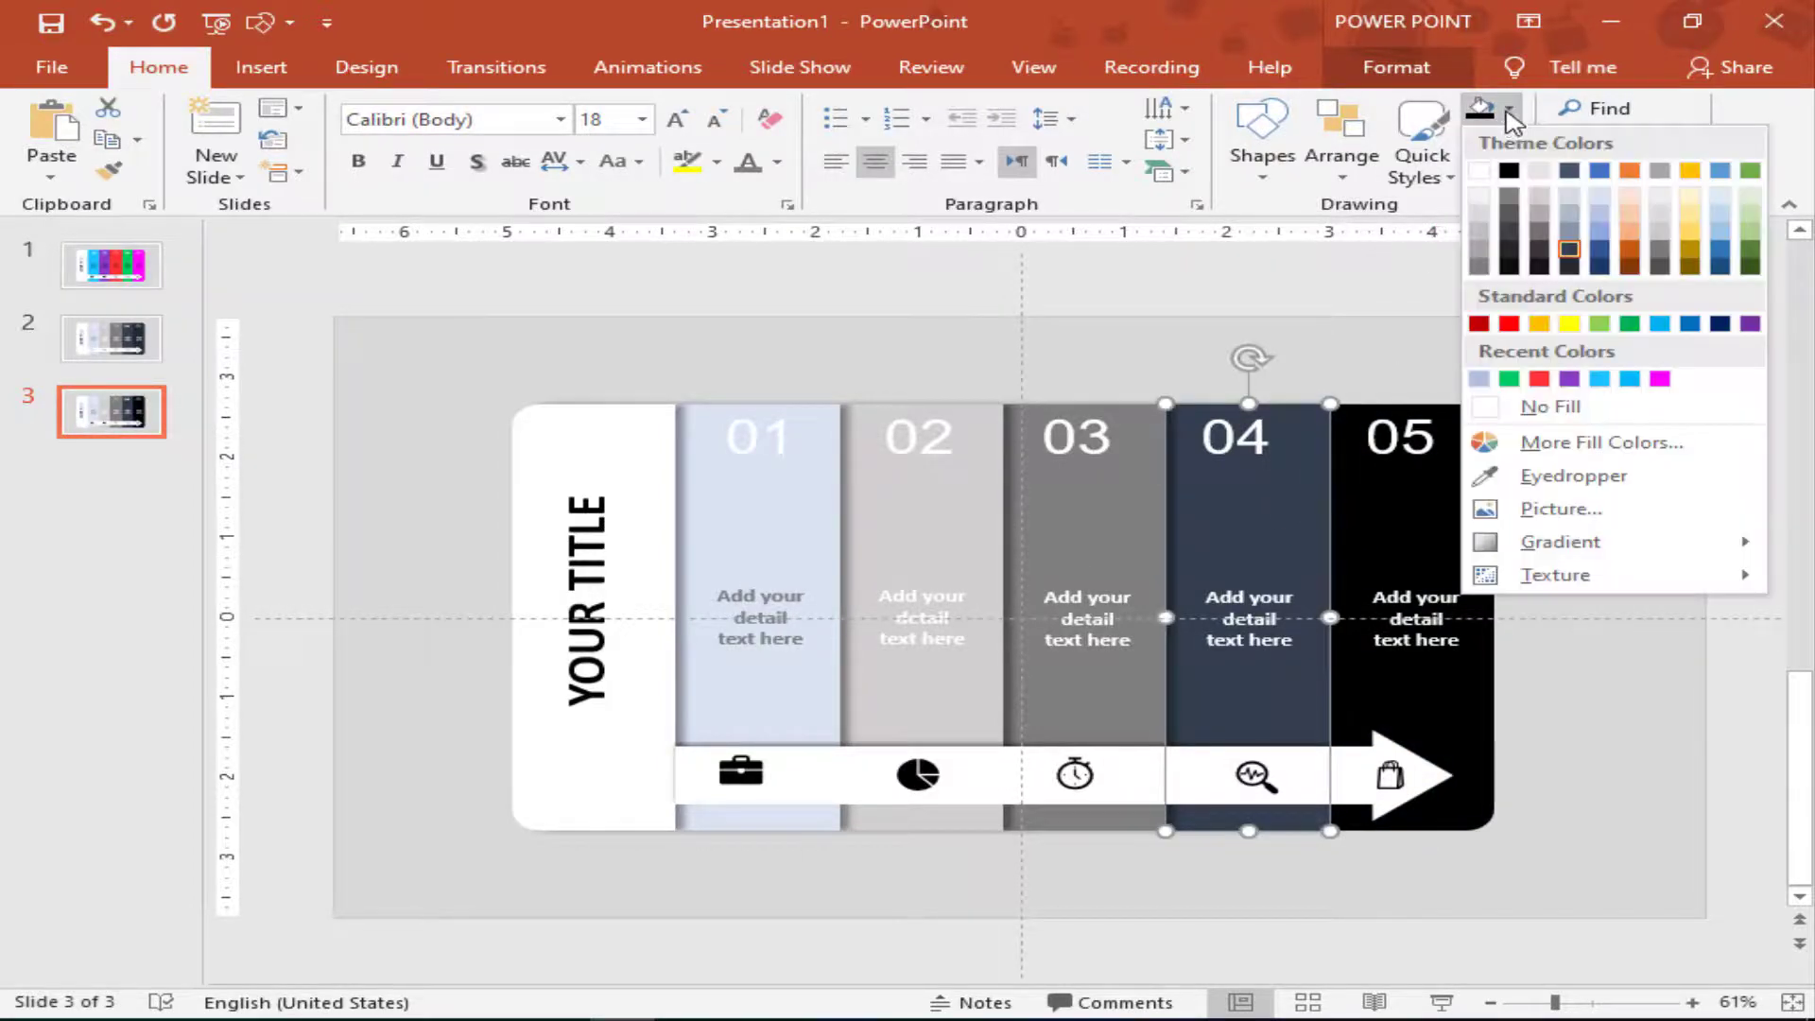
left_click(1508, 236)
Fill bar 03 dark grey, bar 02 a lighter grey and bar 01 light grey.
left_click(1130, 496)
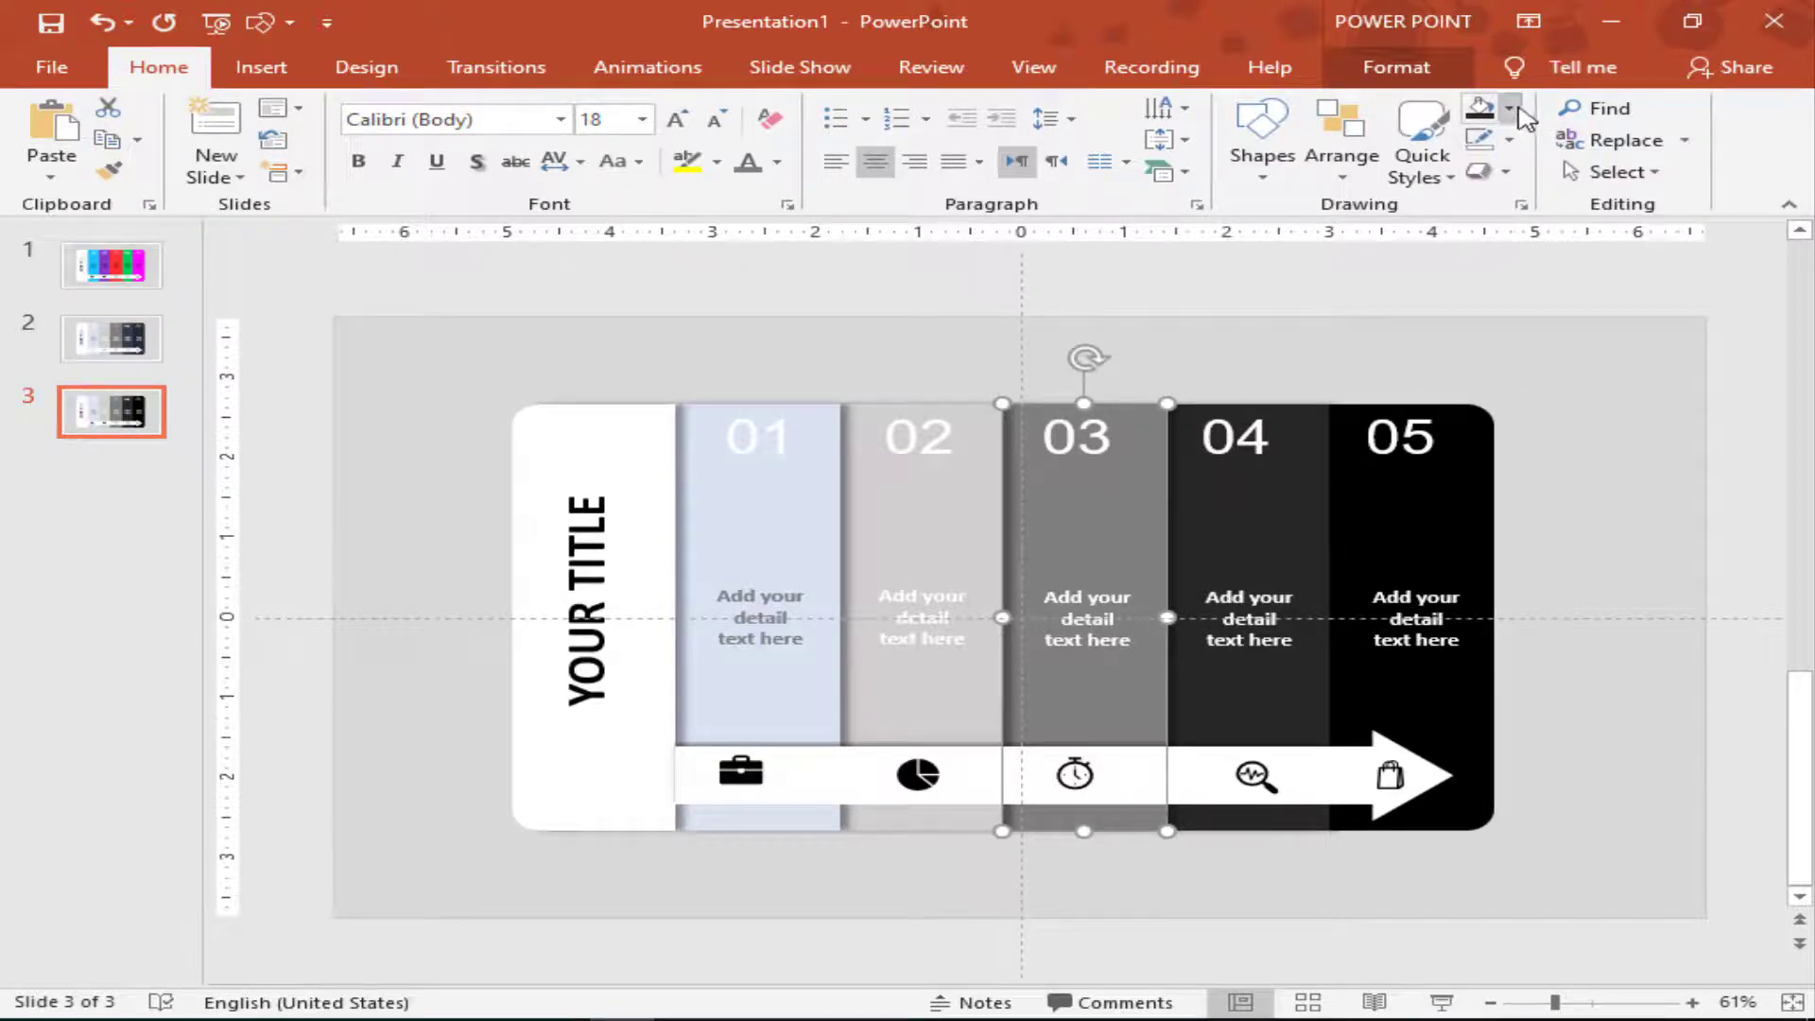
left_click(1518, 112)
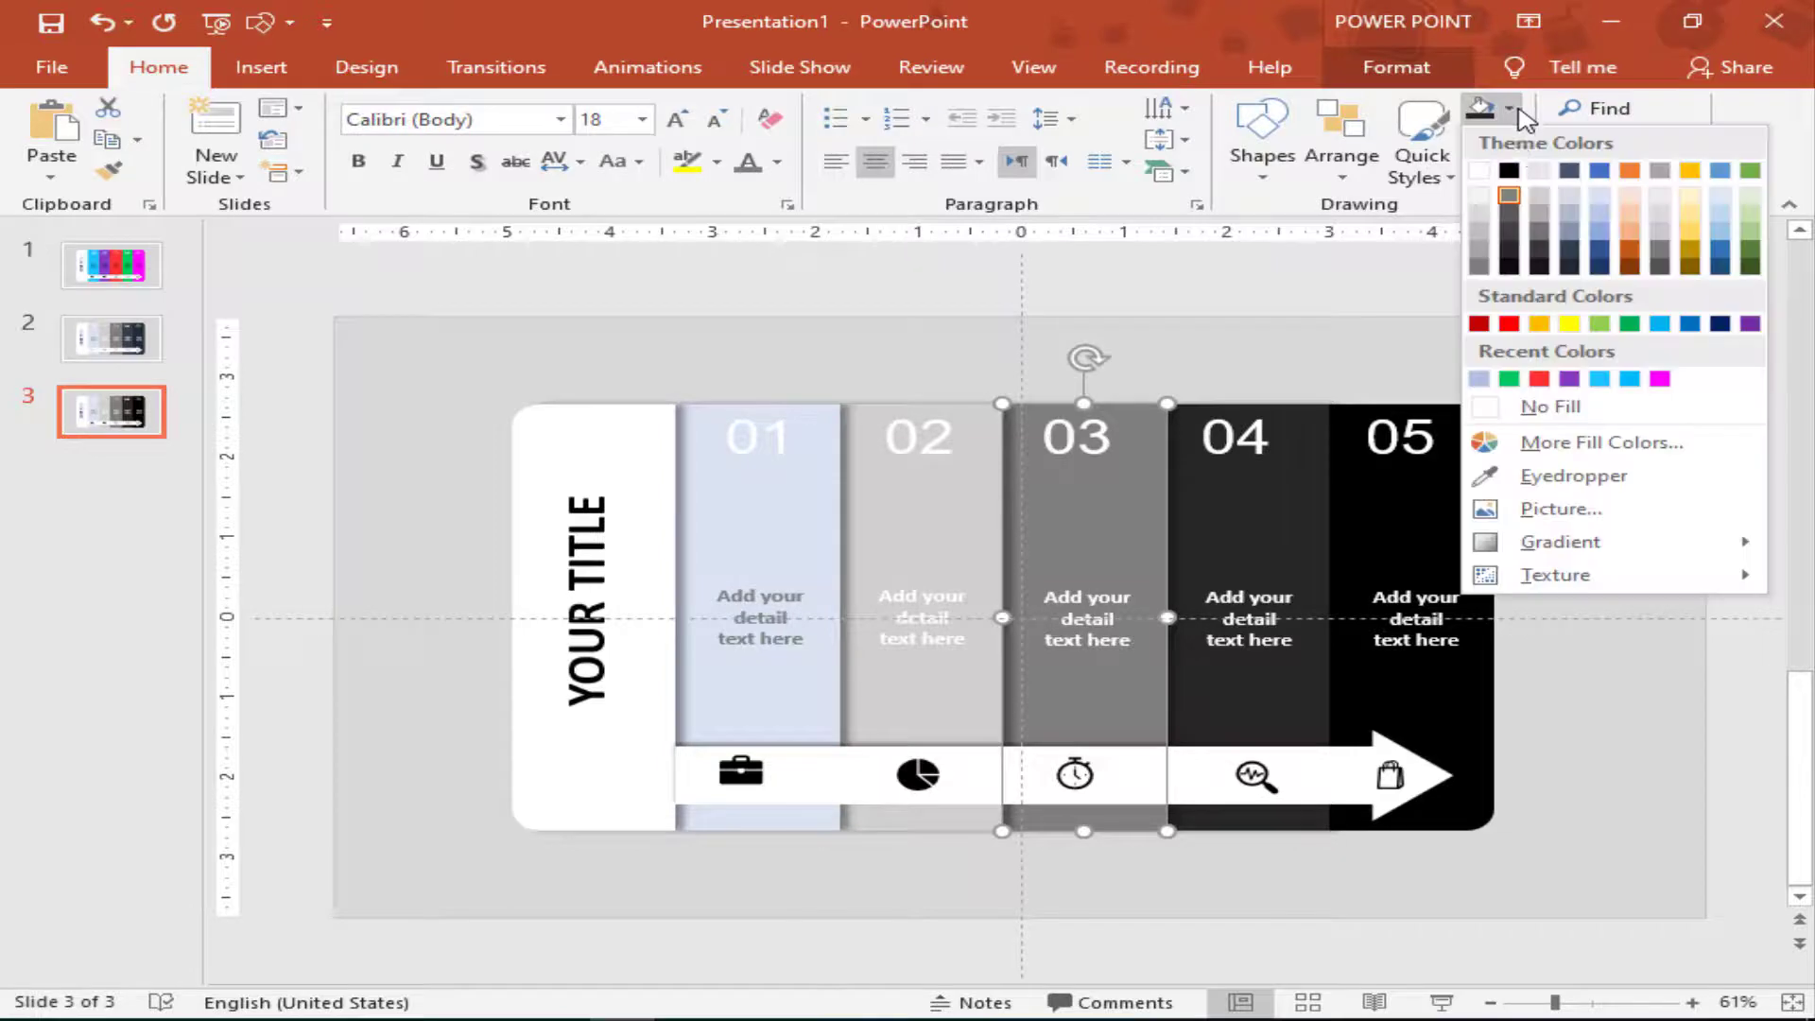
left_click(1512, 213)
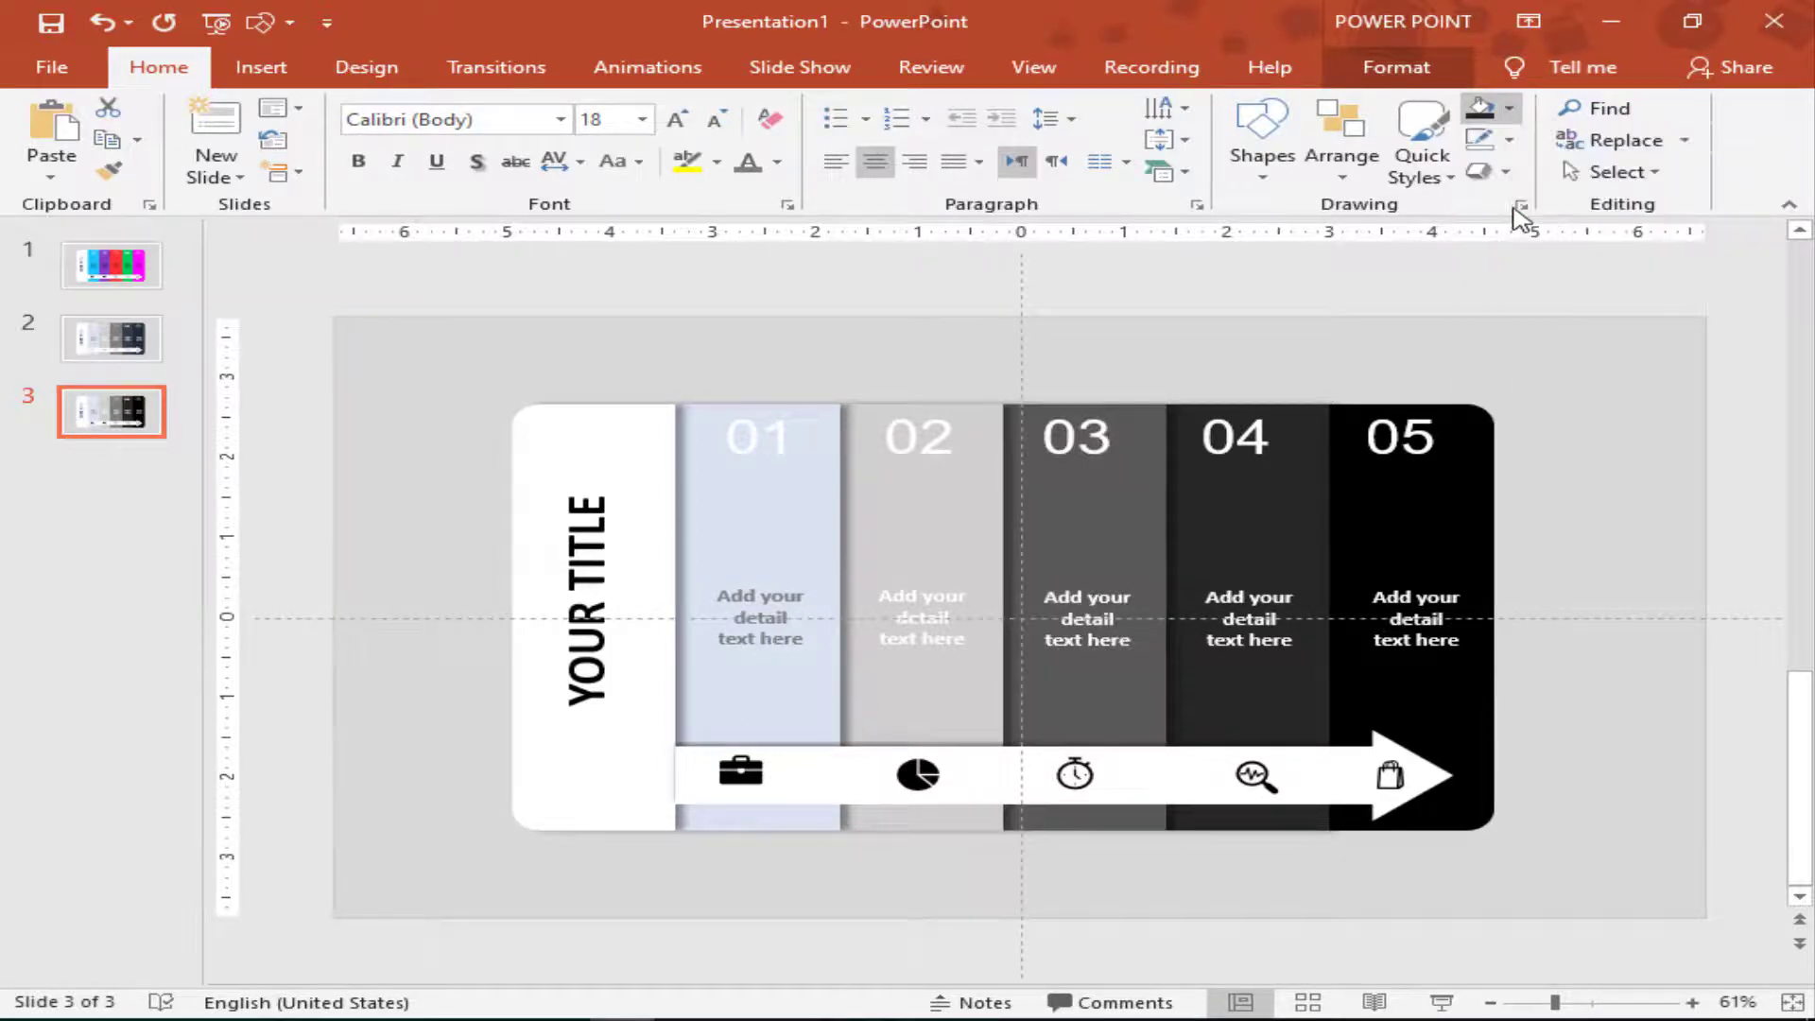
left_click(972, 519)
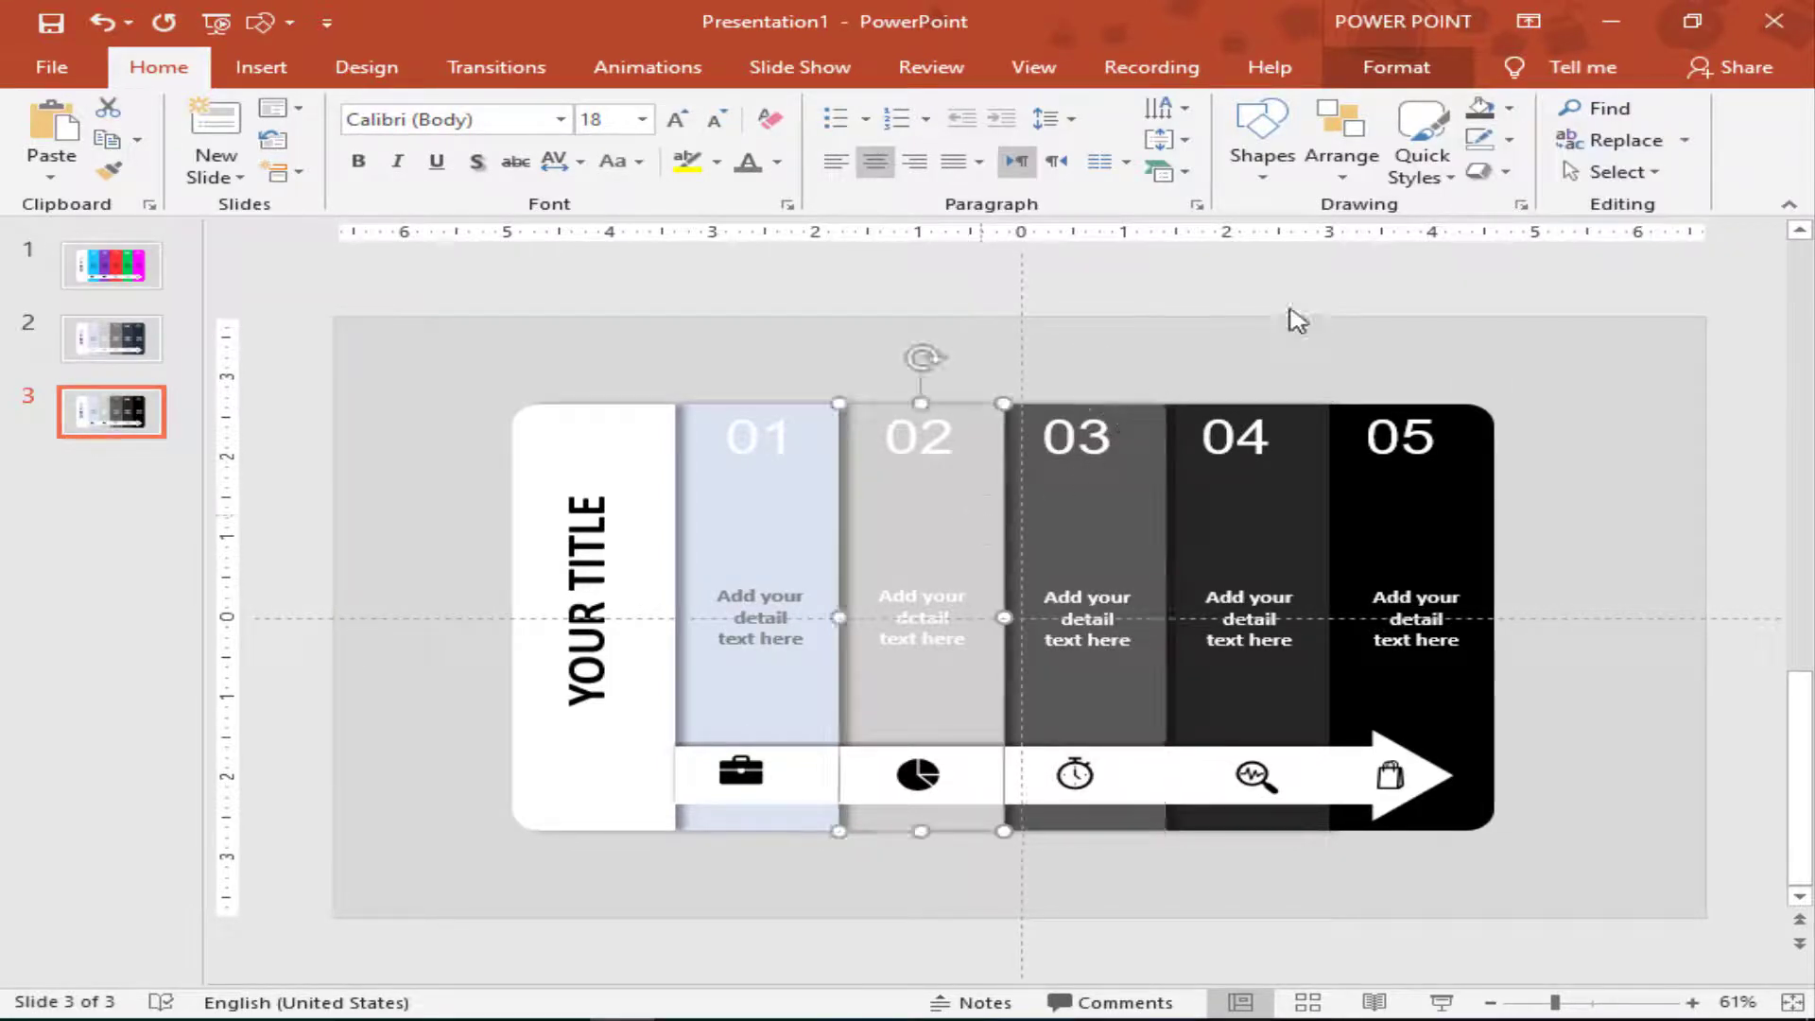
left_click(1510, 108)
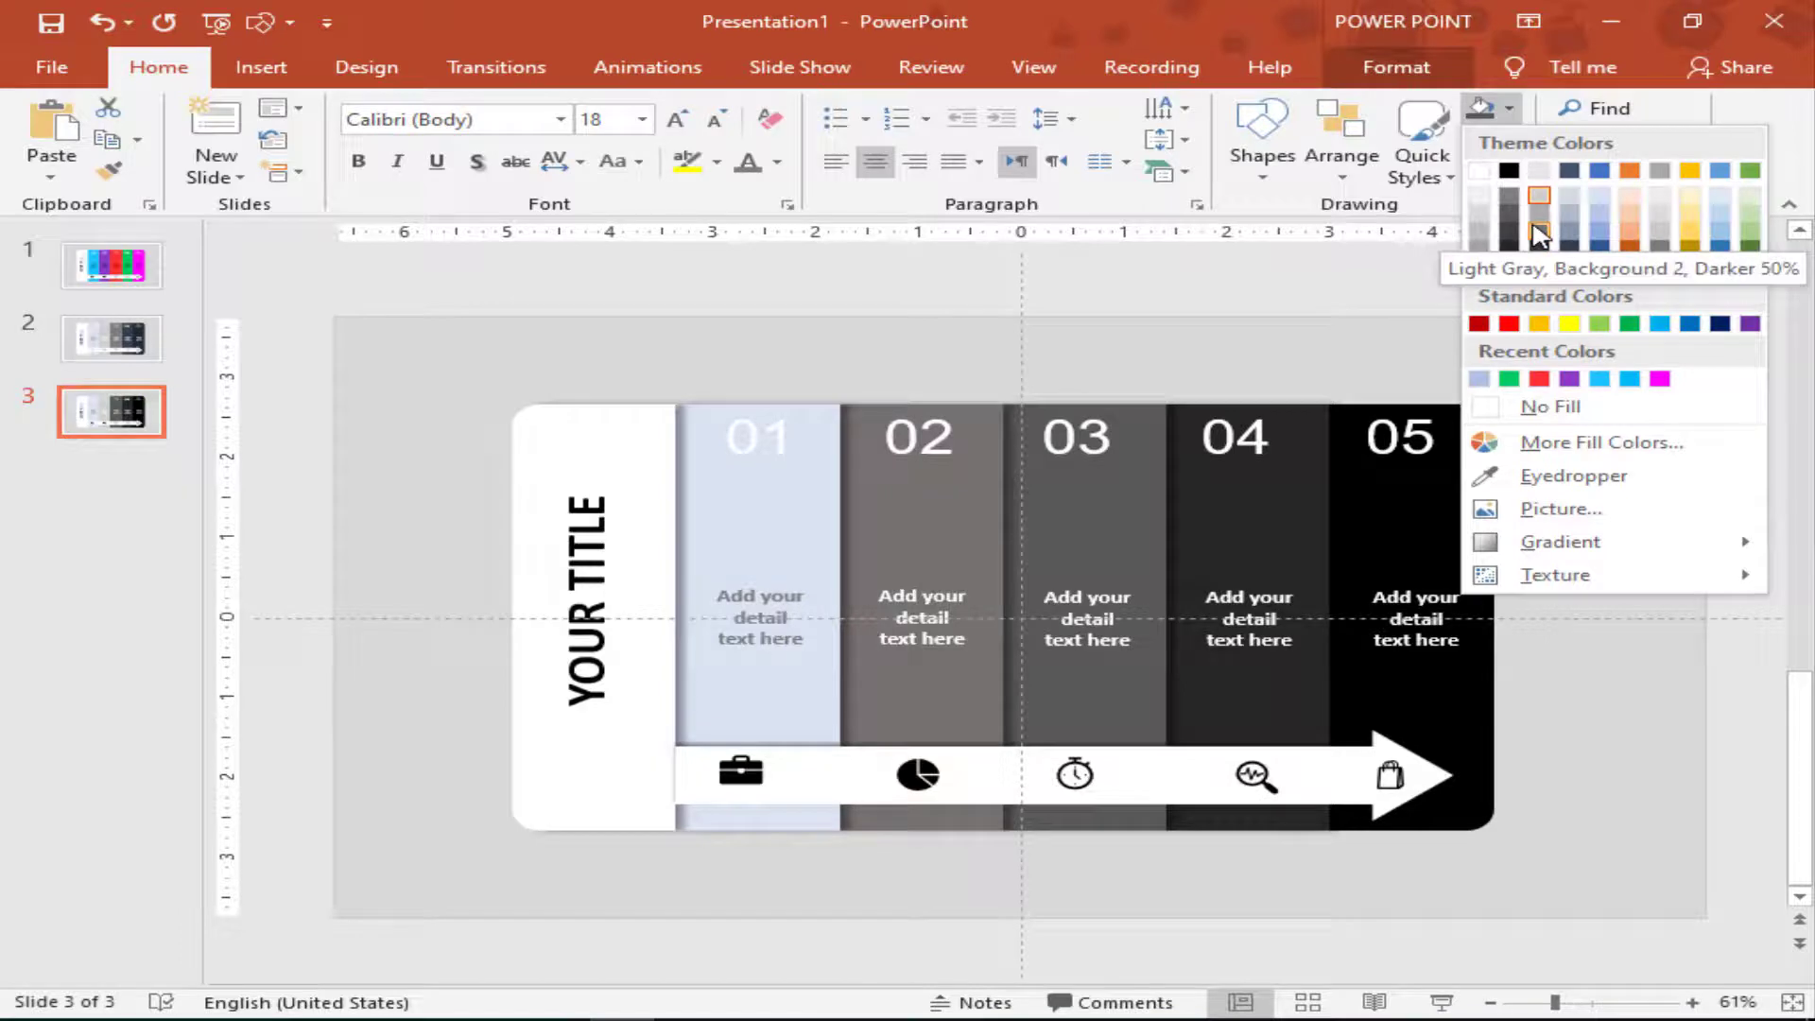
left_click(1539, 215)
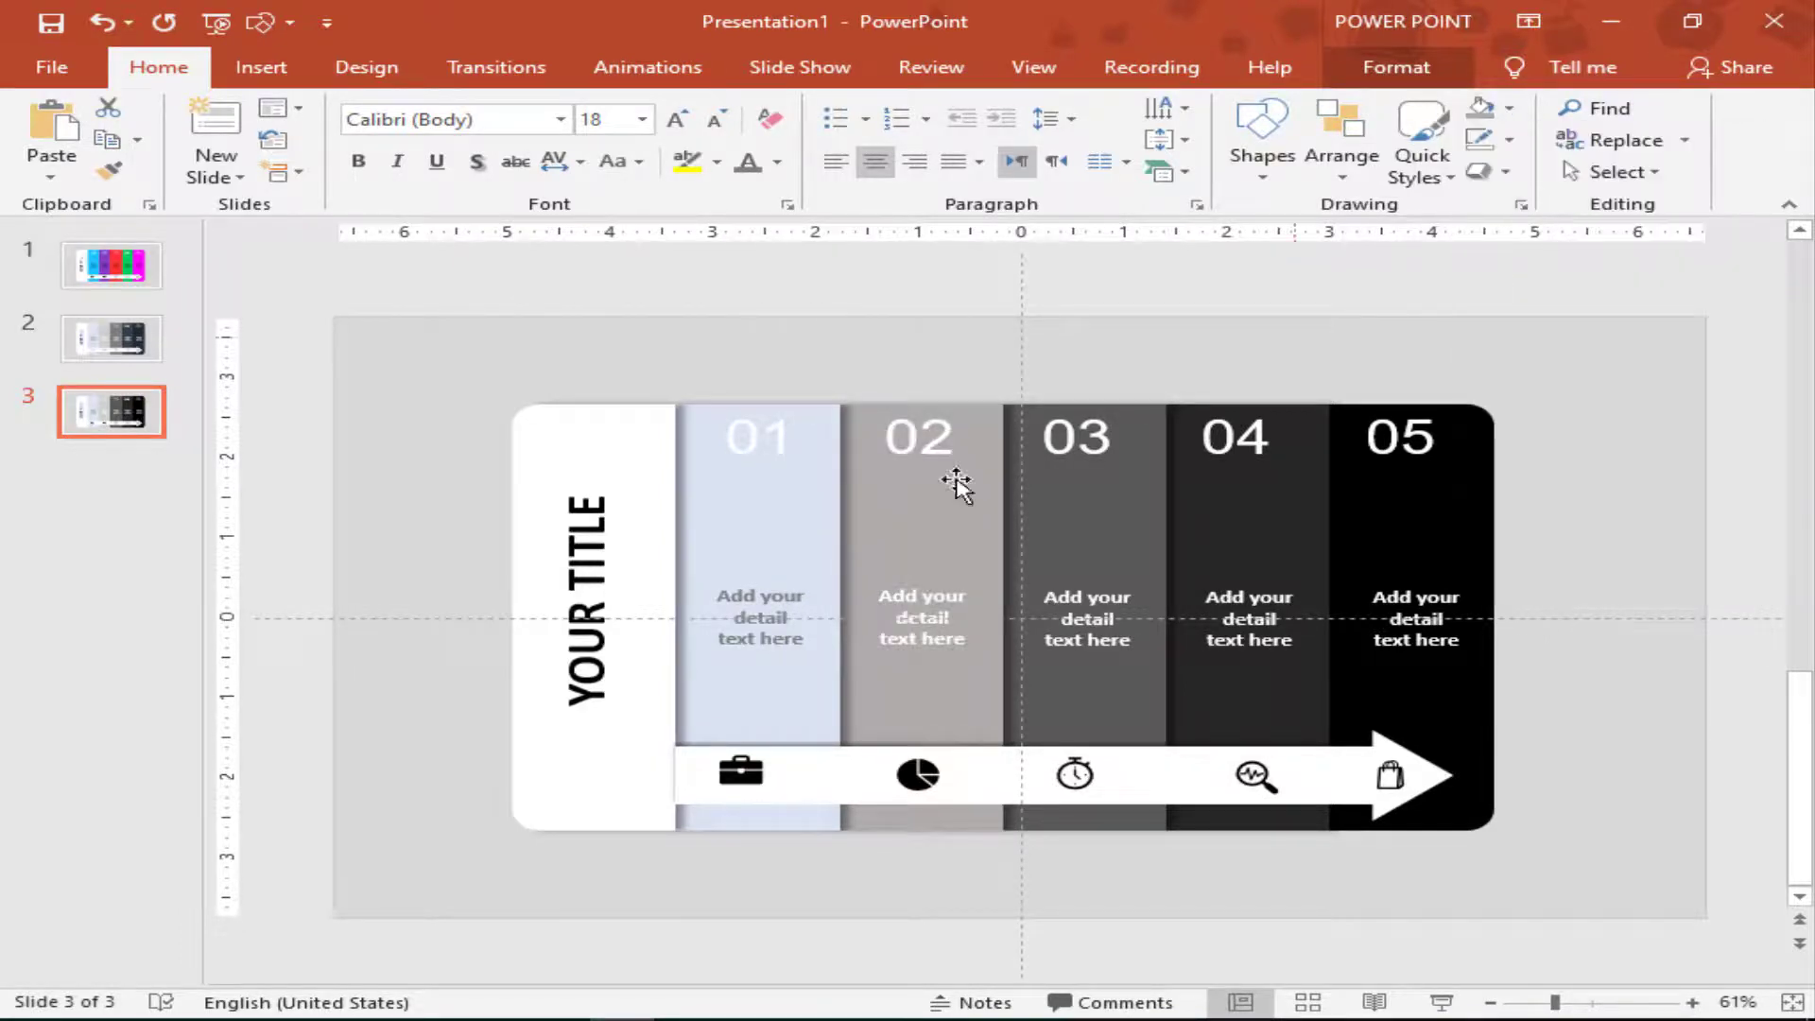
left_click(797, 515)
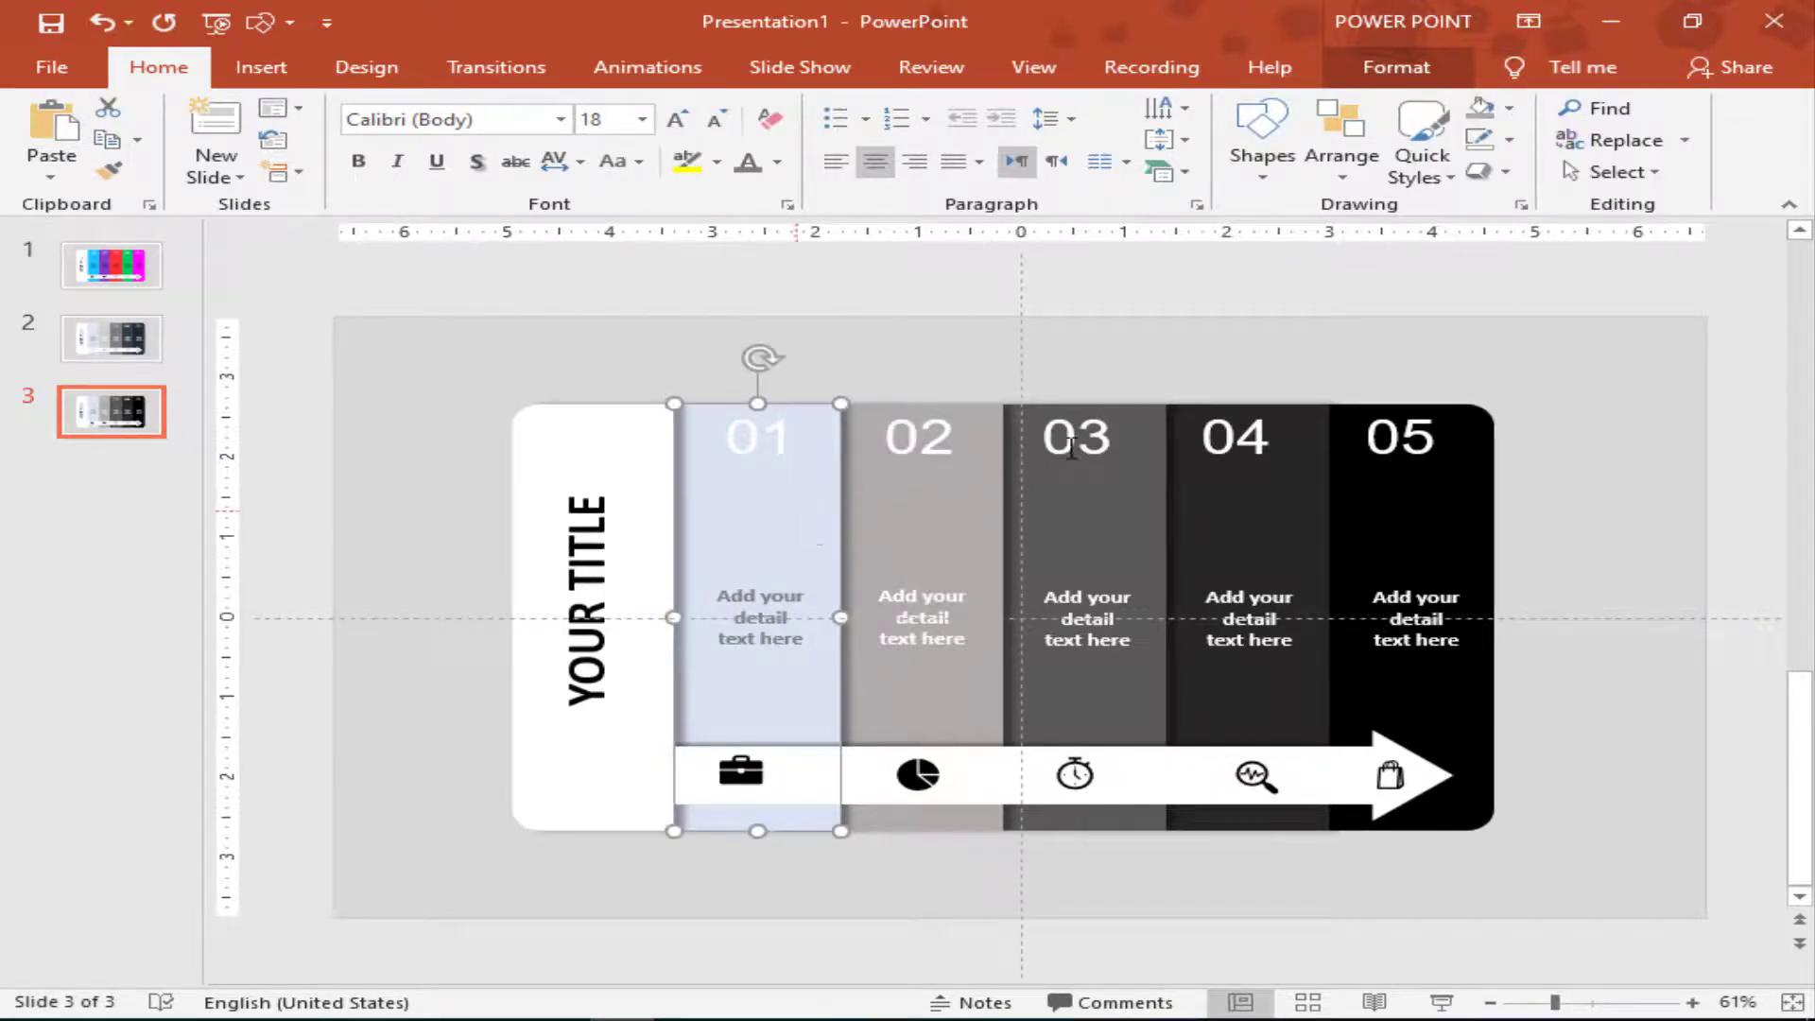
left_click(1511, 108)
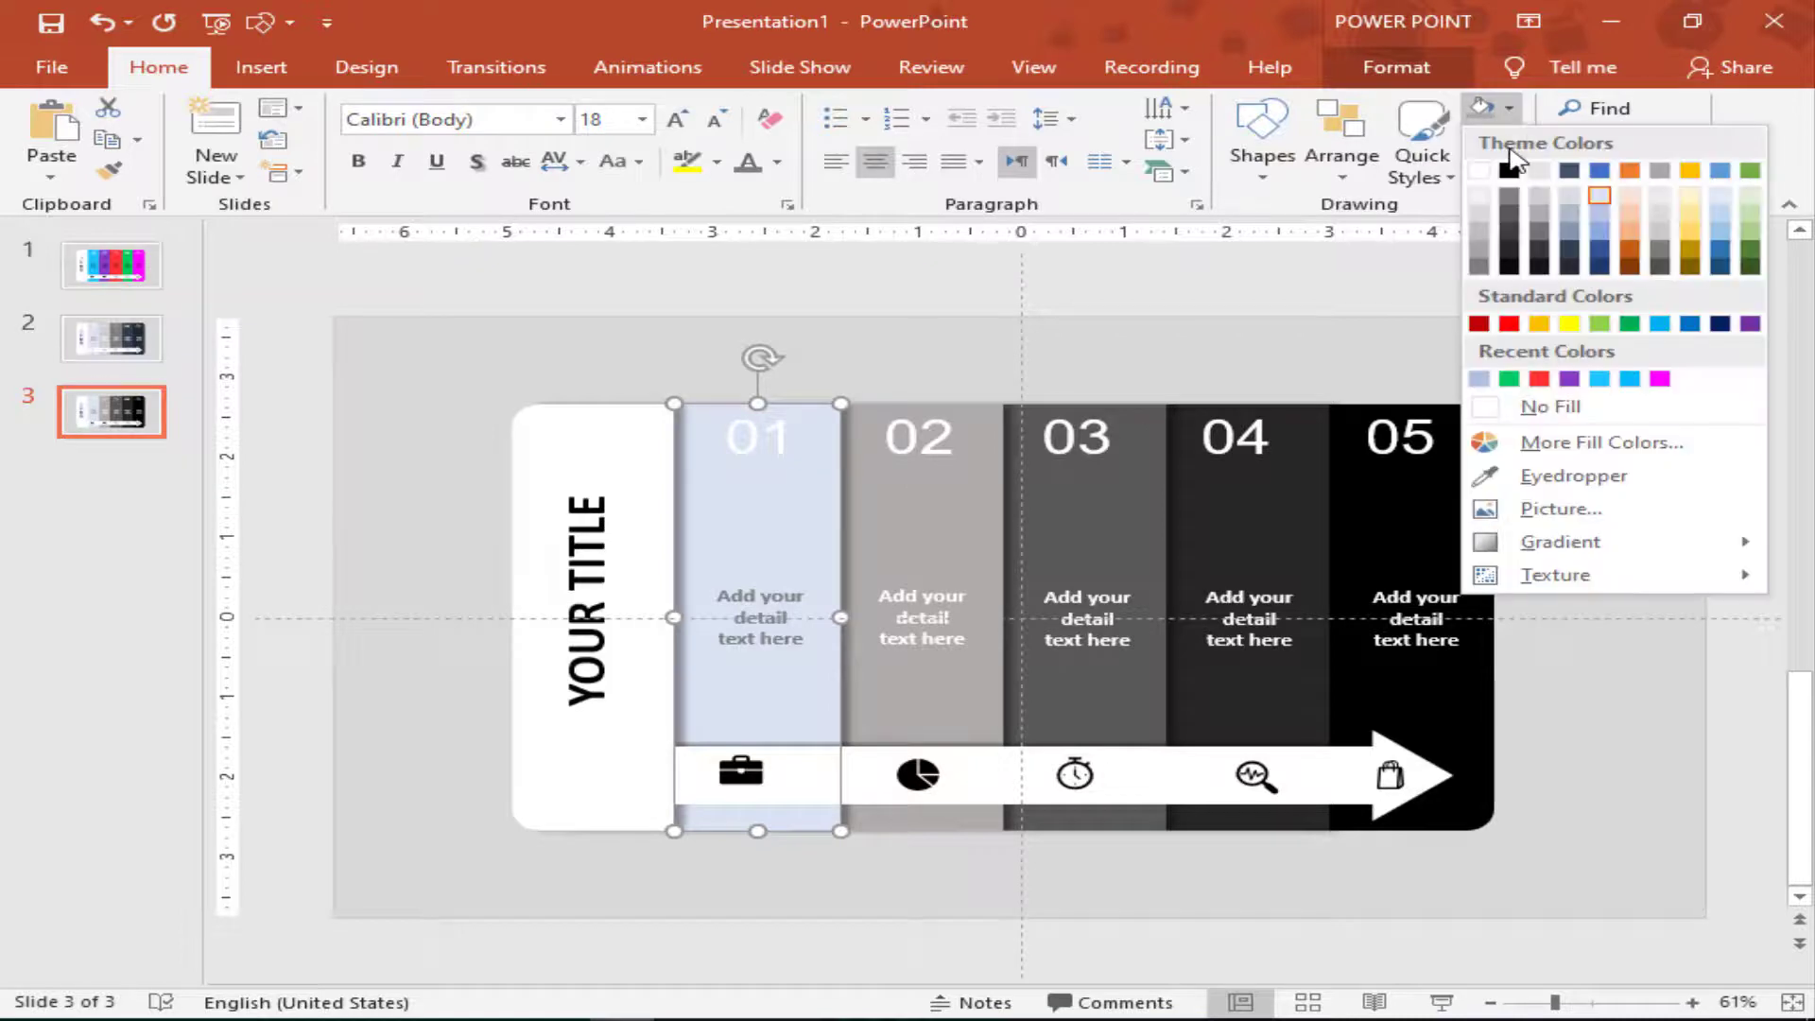
left_click(1487, 227)
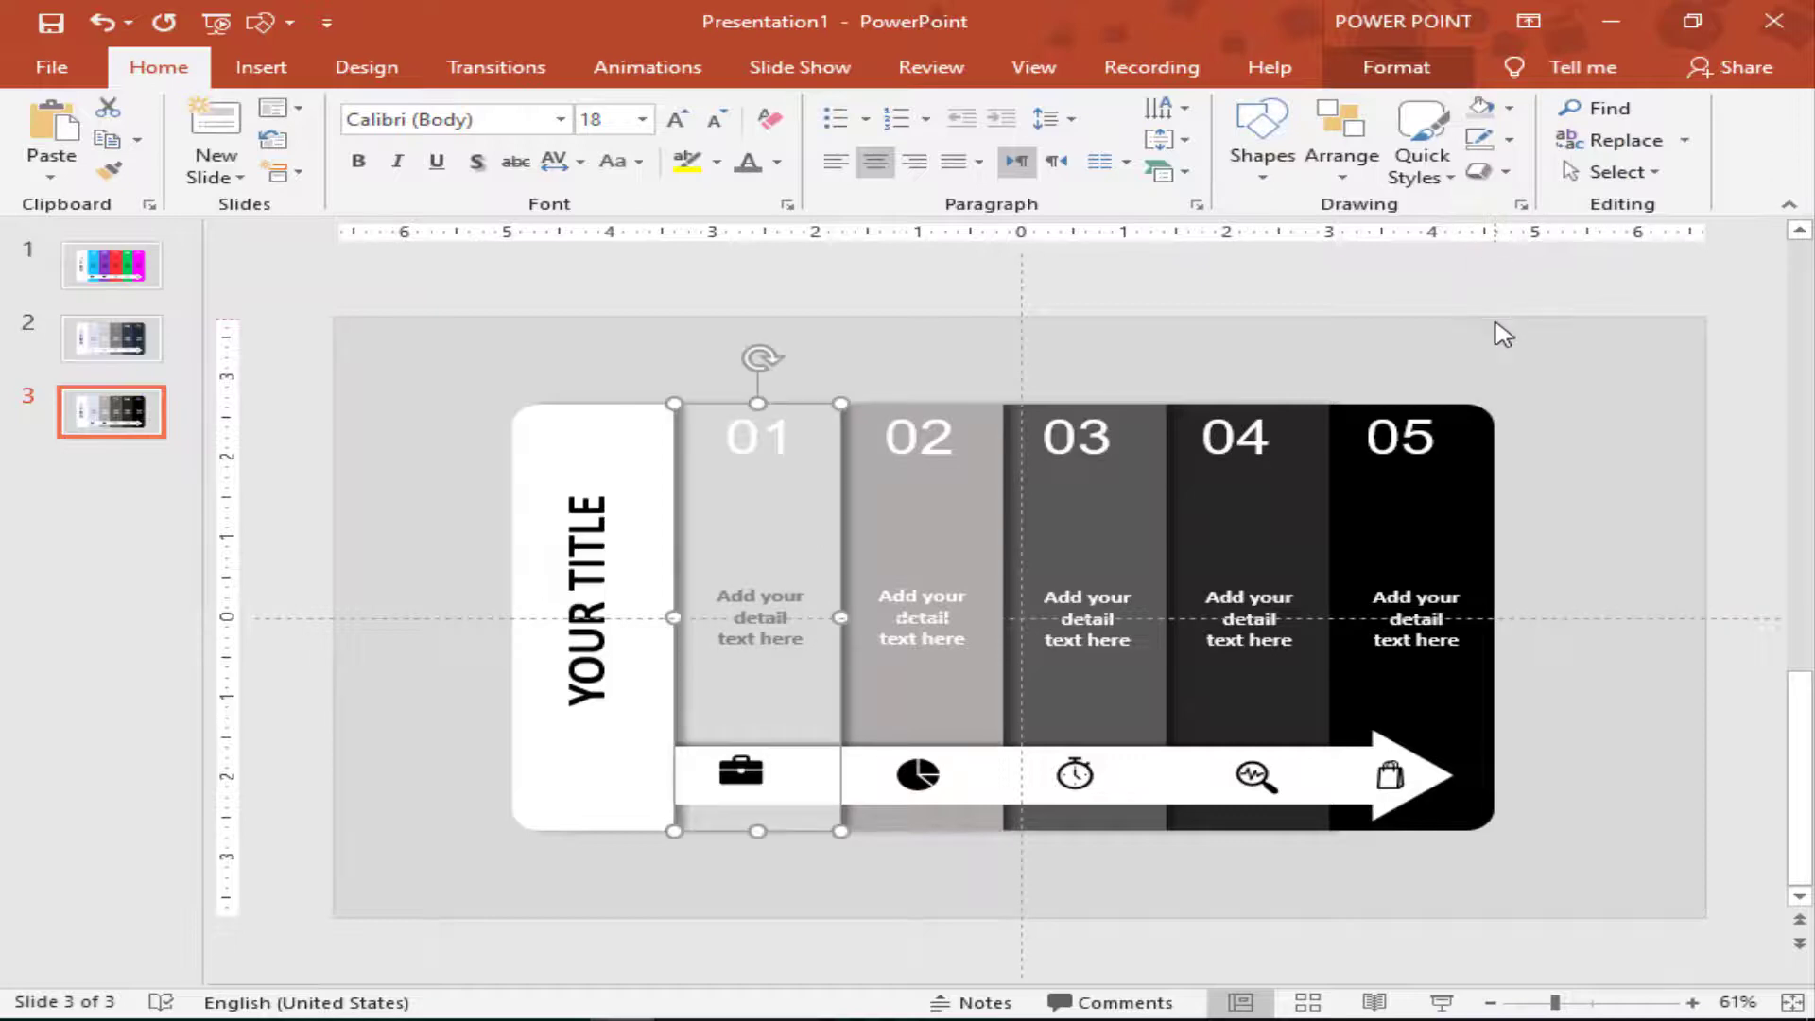
left_click(1423, 313)
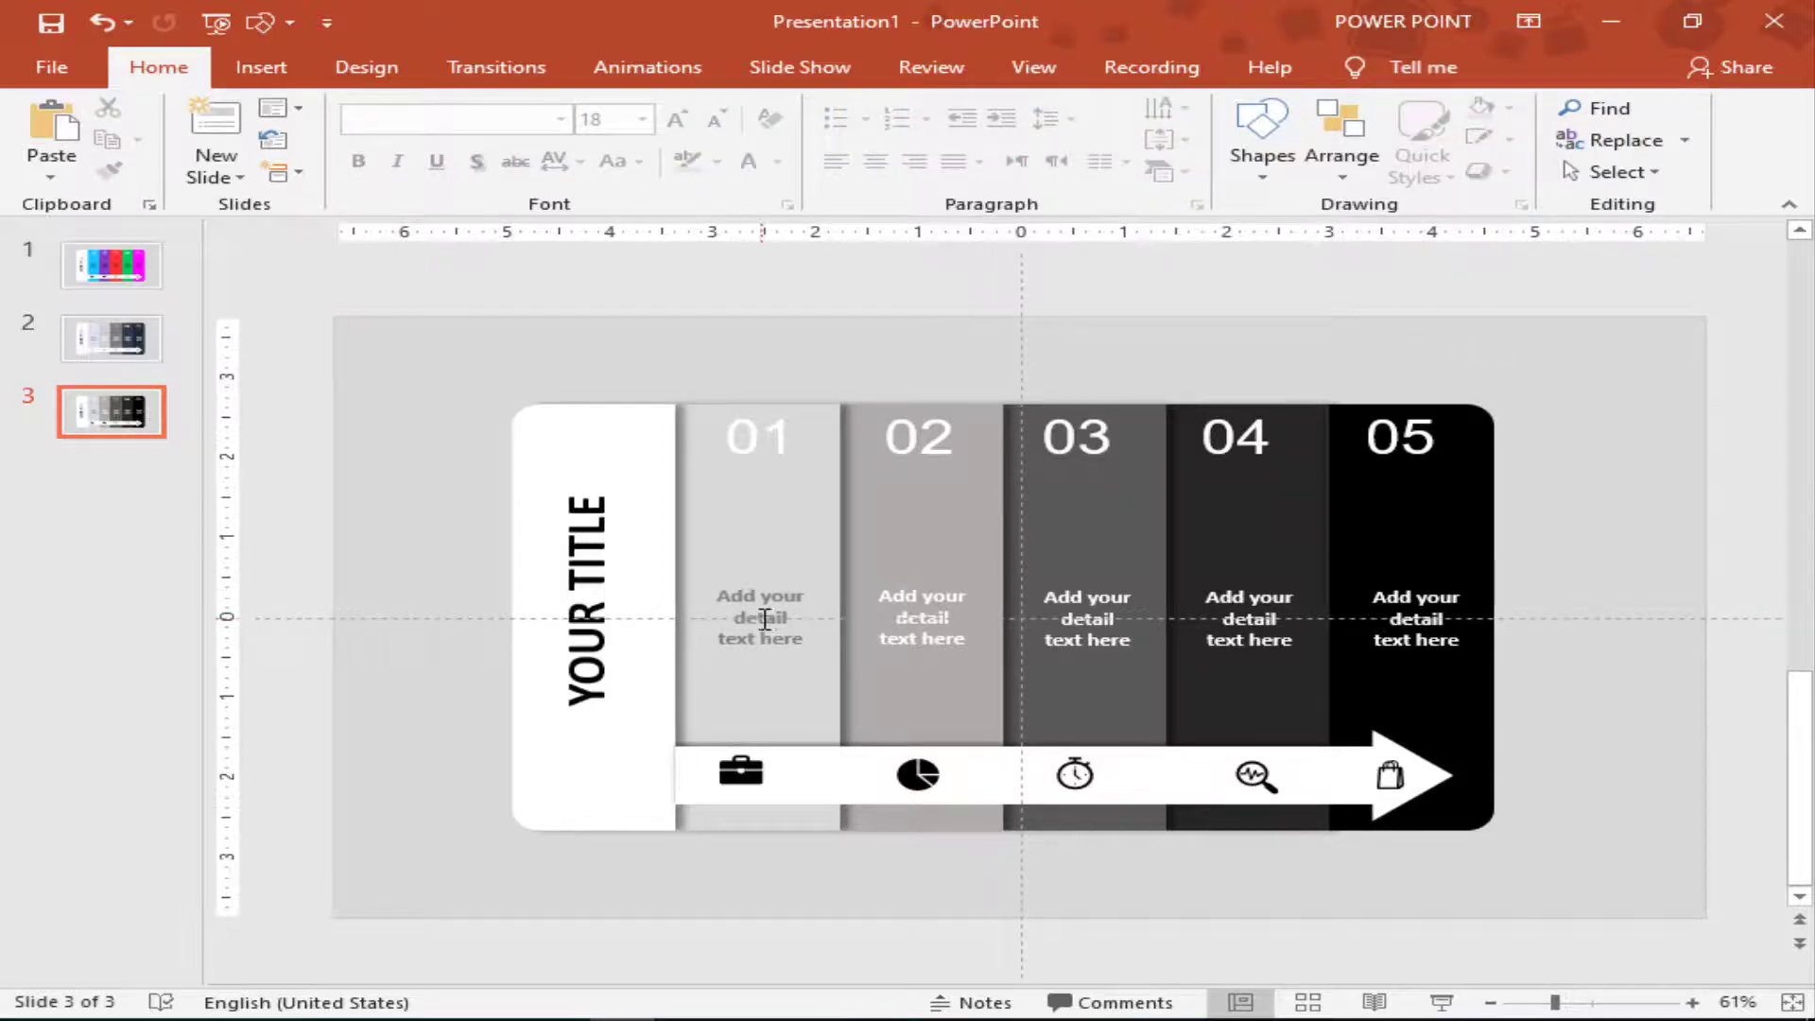
Duplicate slide 3 with Ctrl+D as a new slide 4.
right_click(138, 424)
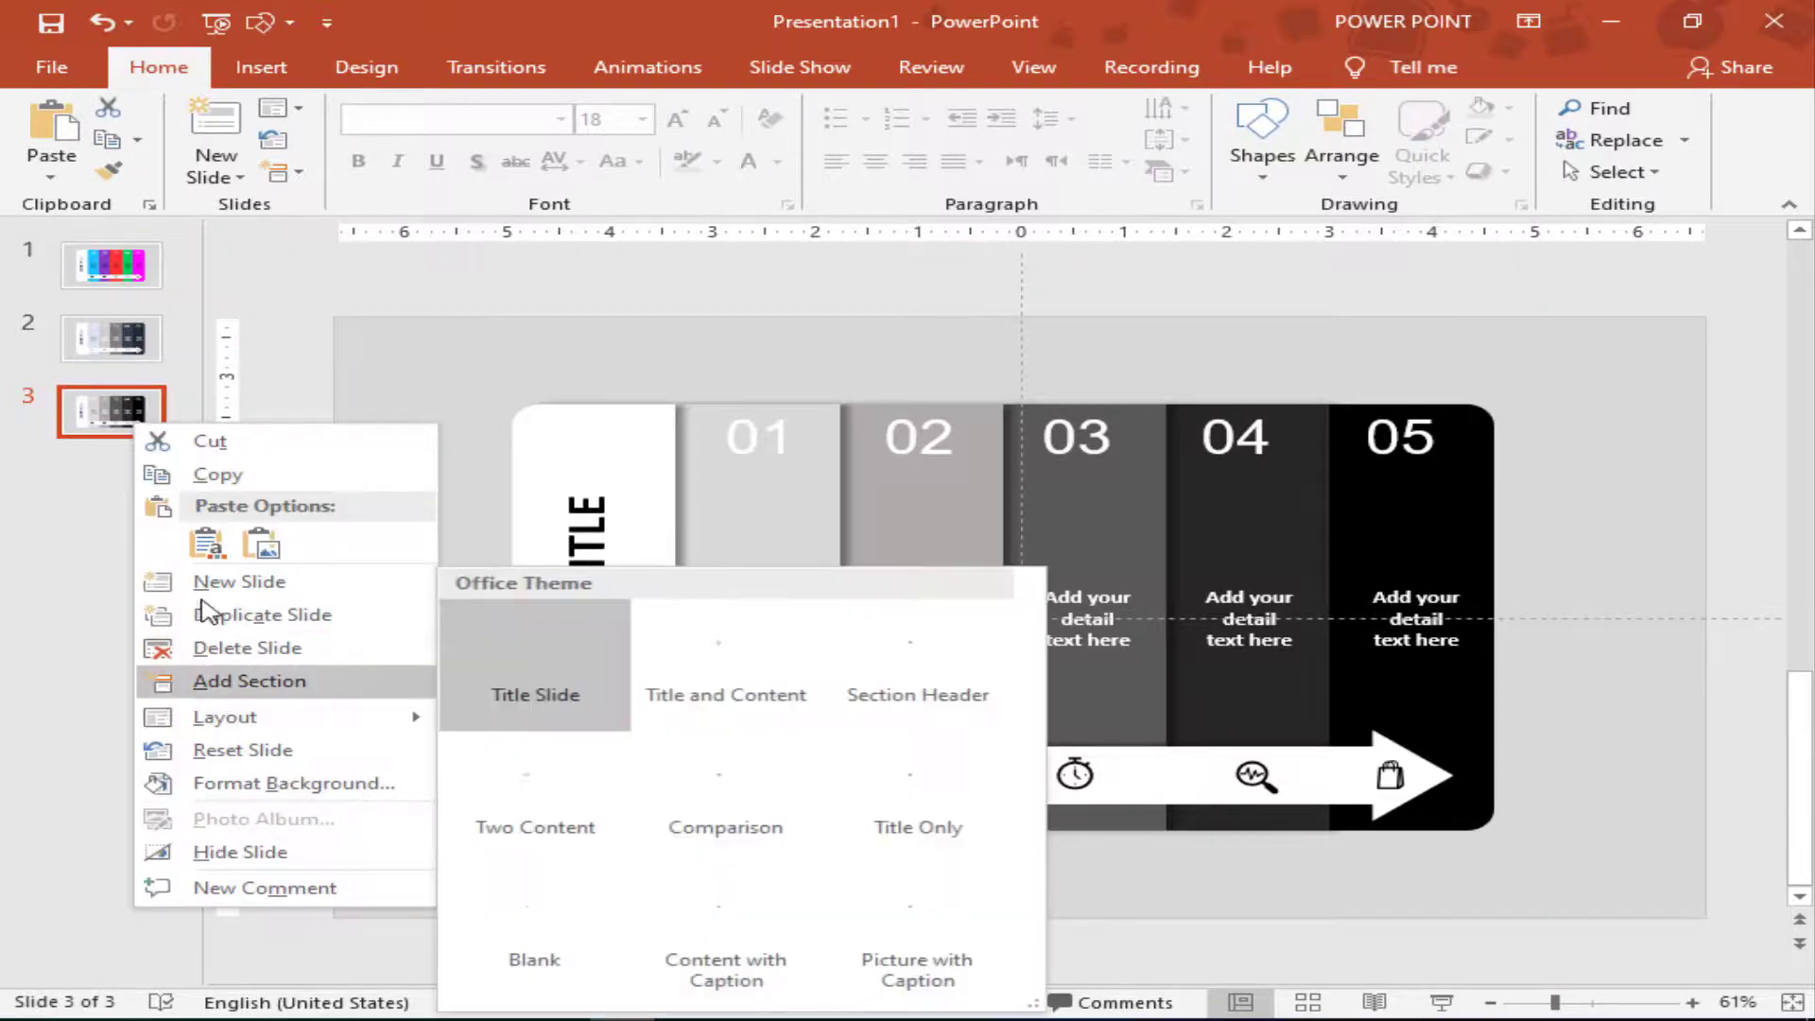
key("Escape")
key("ctrl+d")
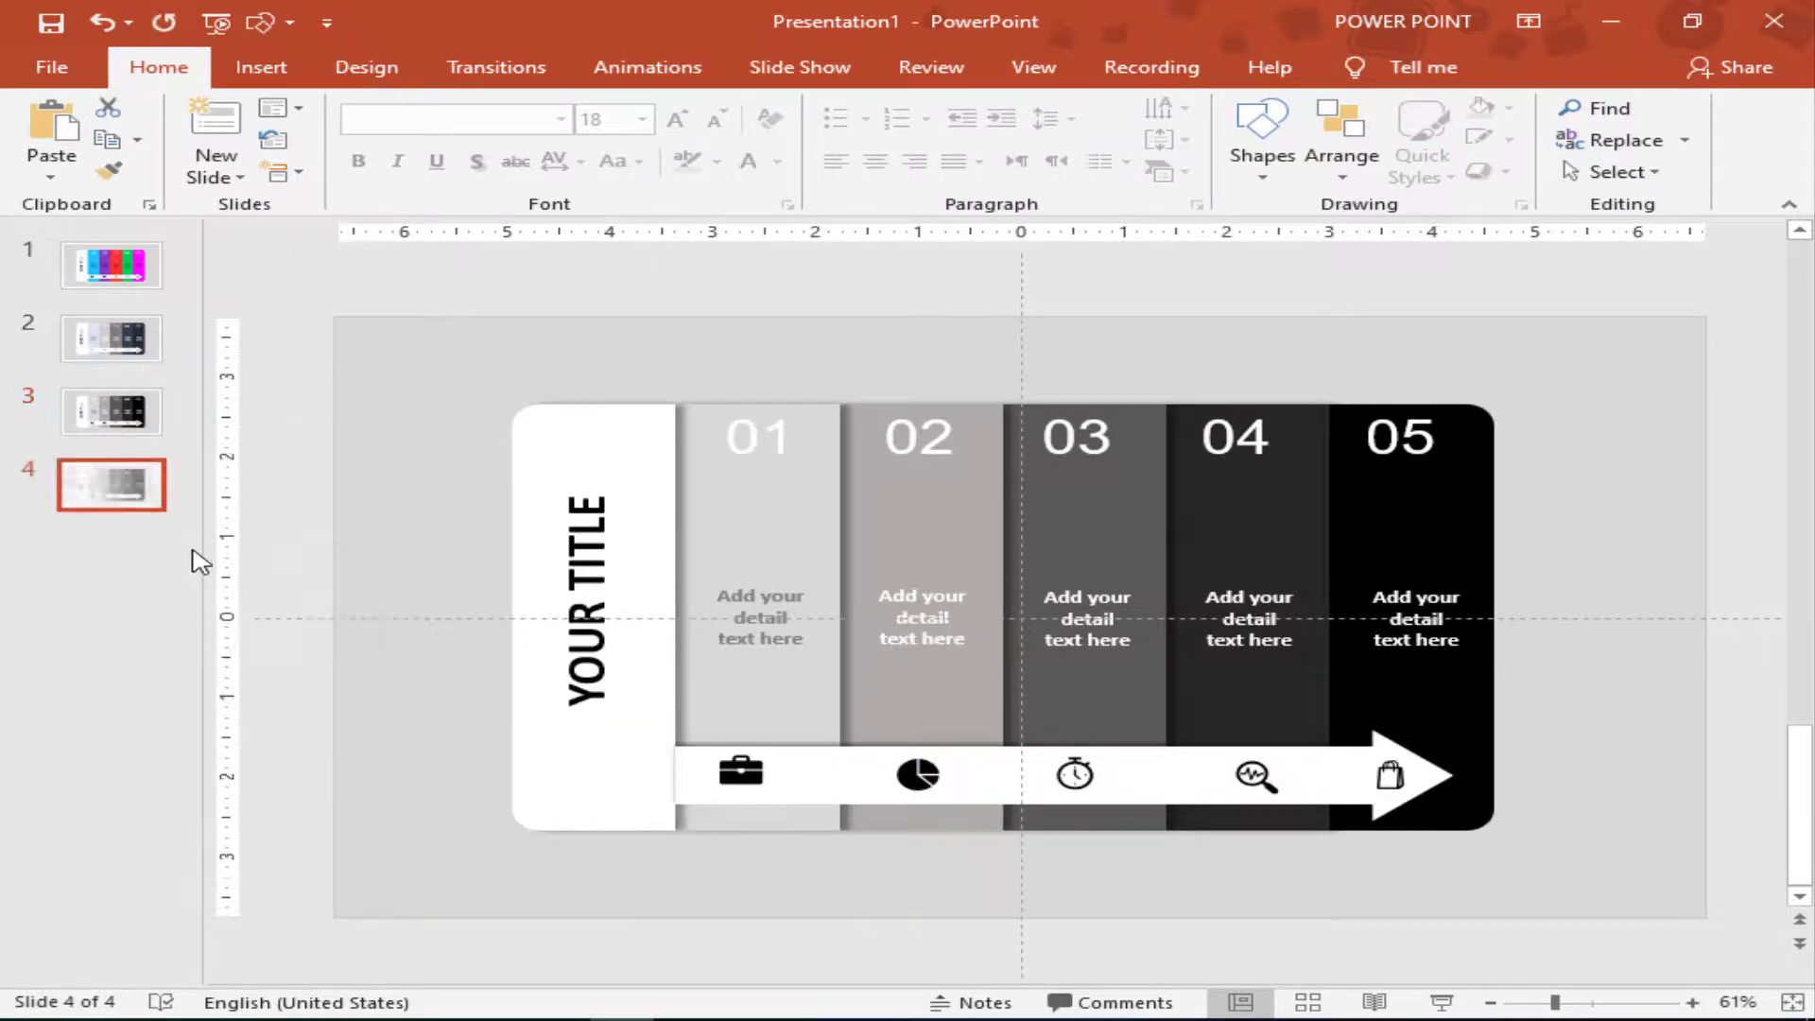
Switch bar 05 to a two-stop gradient fill with a magenta first stop.
left_click(1464, 515)
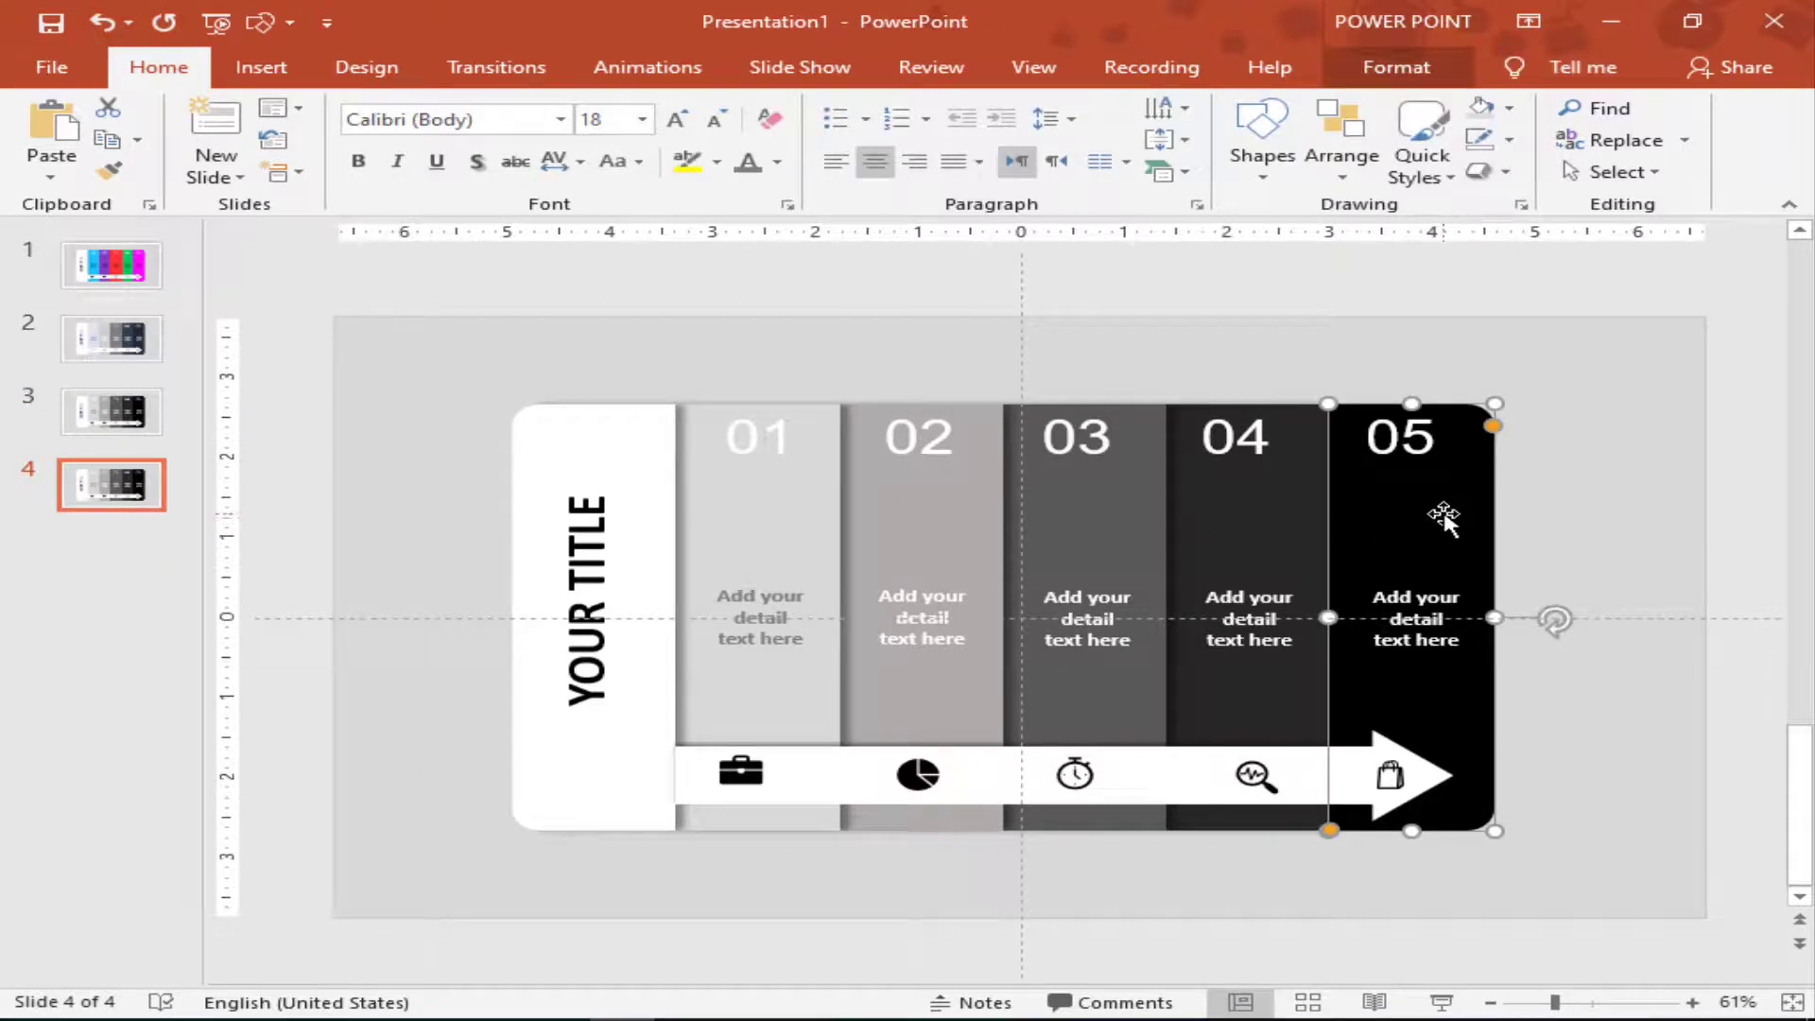
right_click(1444, 516)
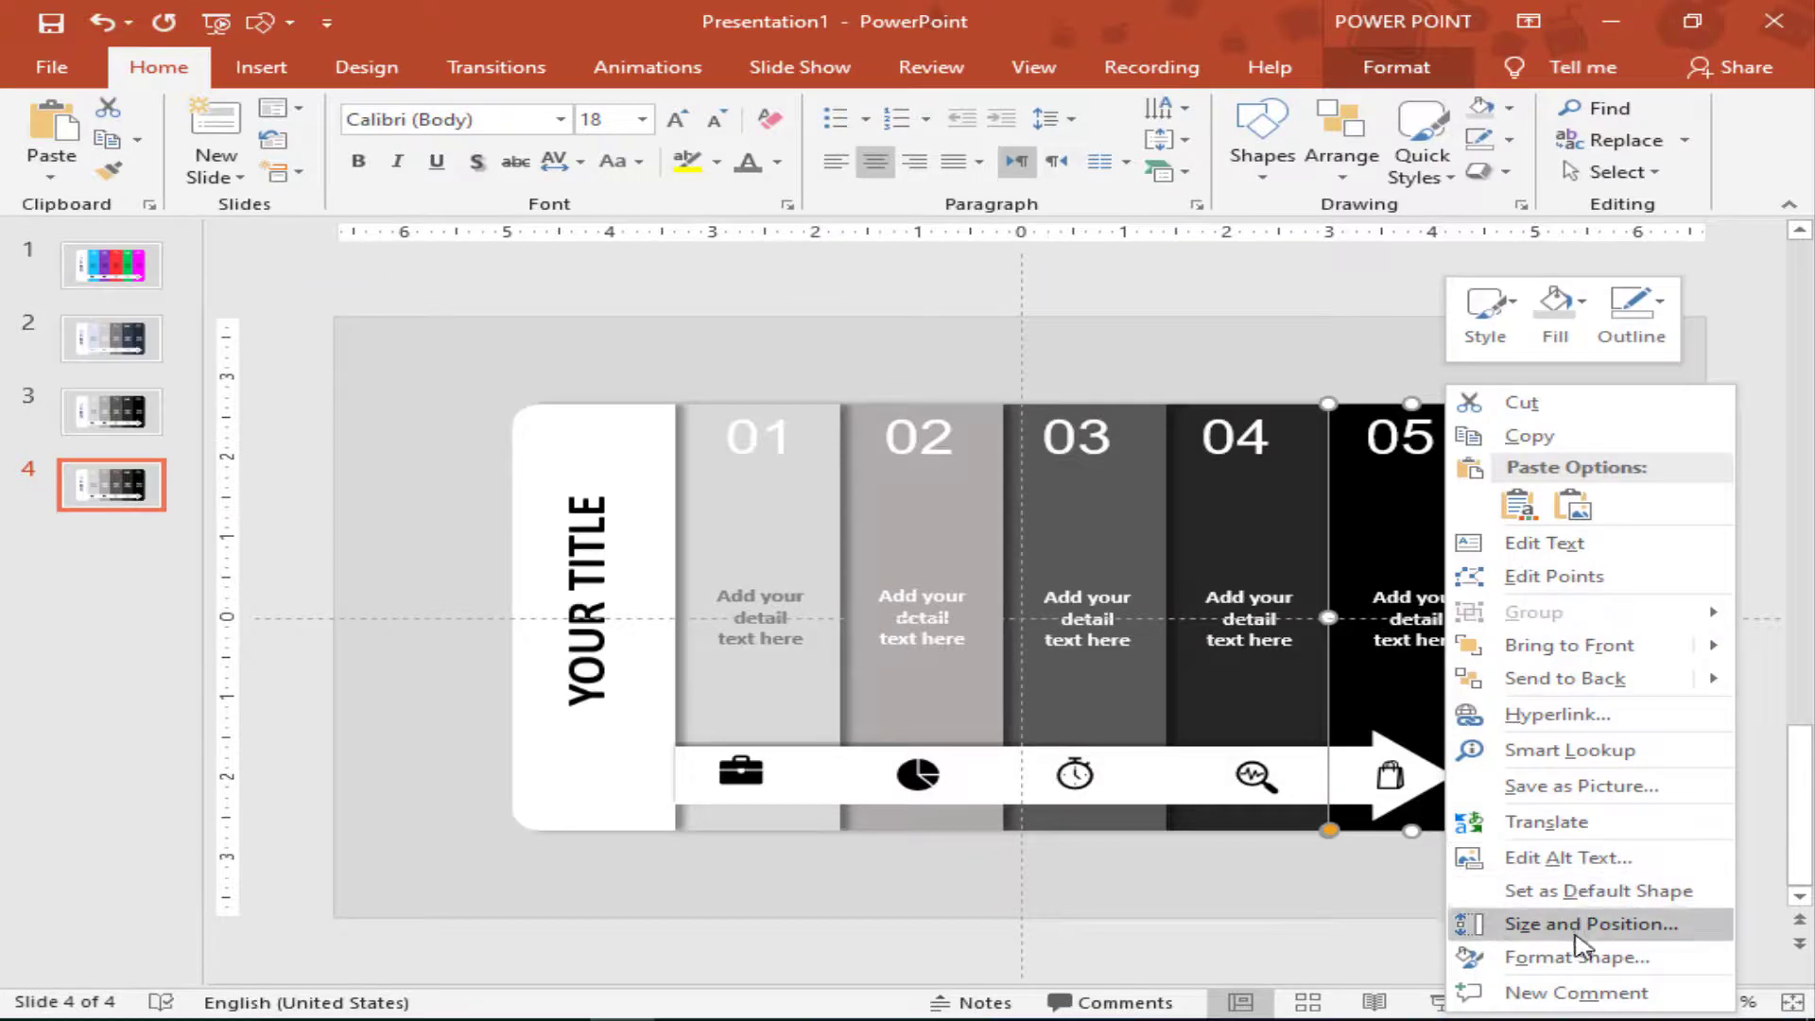
left_click(1607, 960)
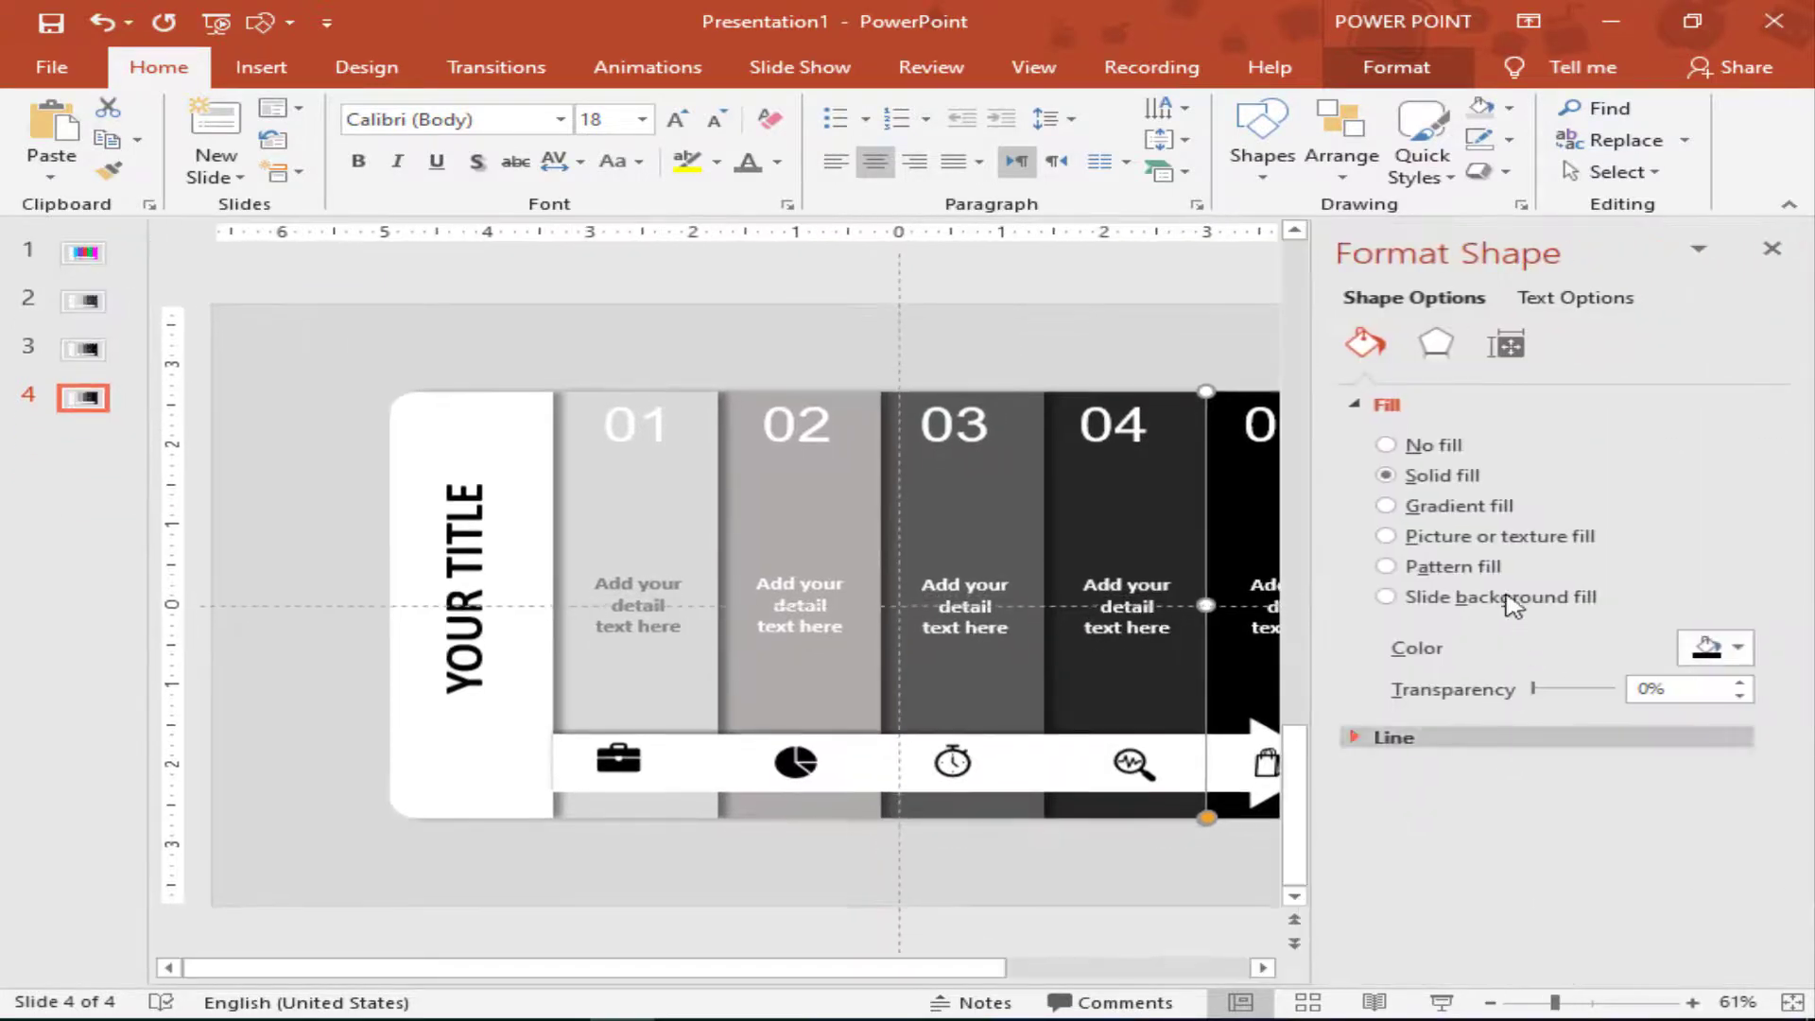
left_click(1459, 506)
left_click(1733, 843)
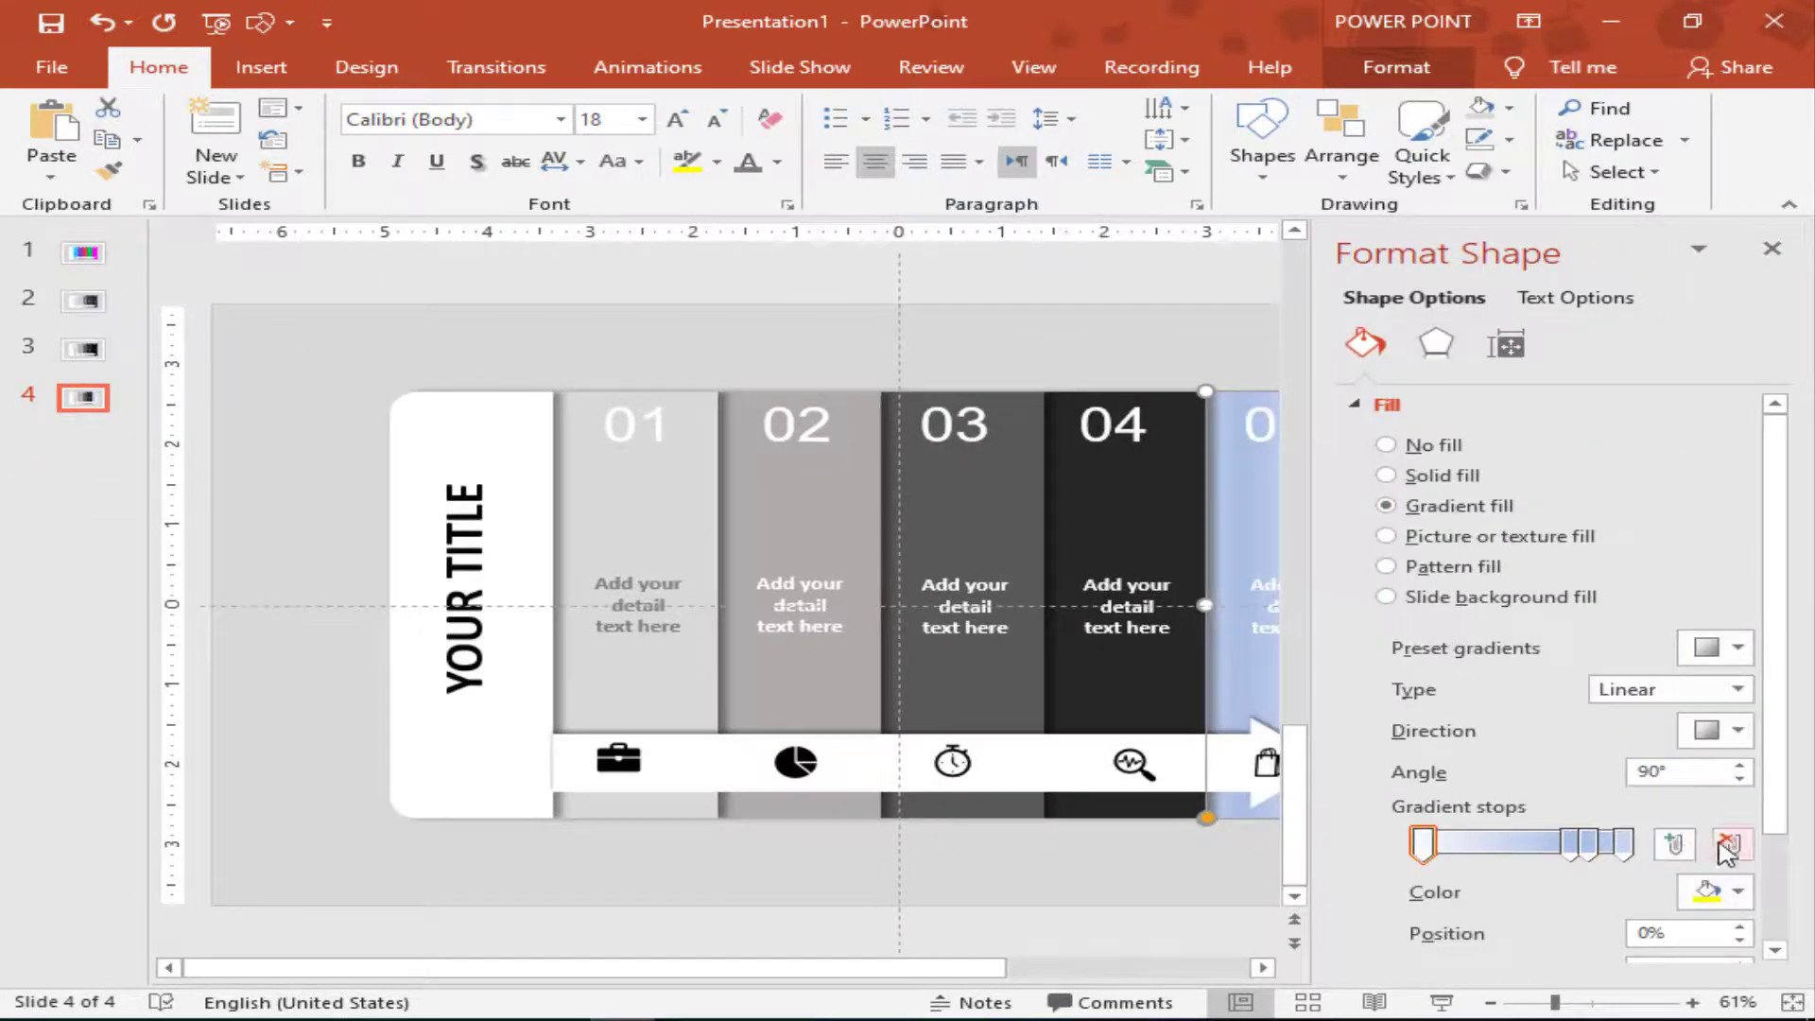
left_click(1732, 844)
left_click(1732, 843)
left_click_drag(1593, 844, 1475, 847)
left_click(1422, 843)
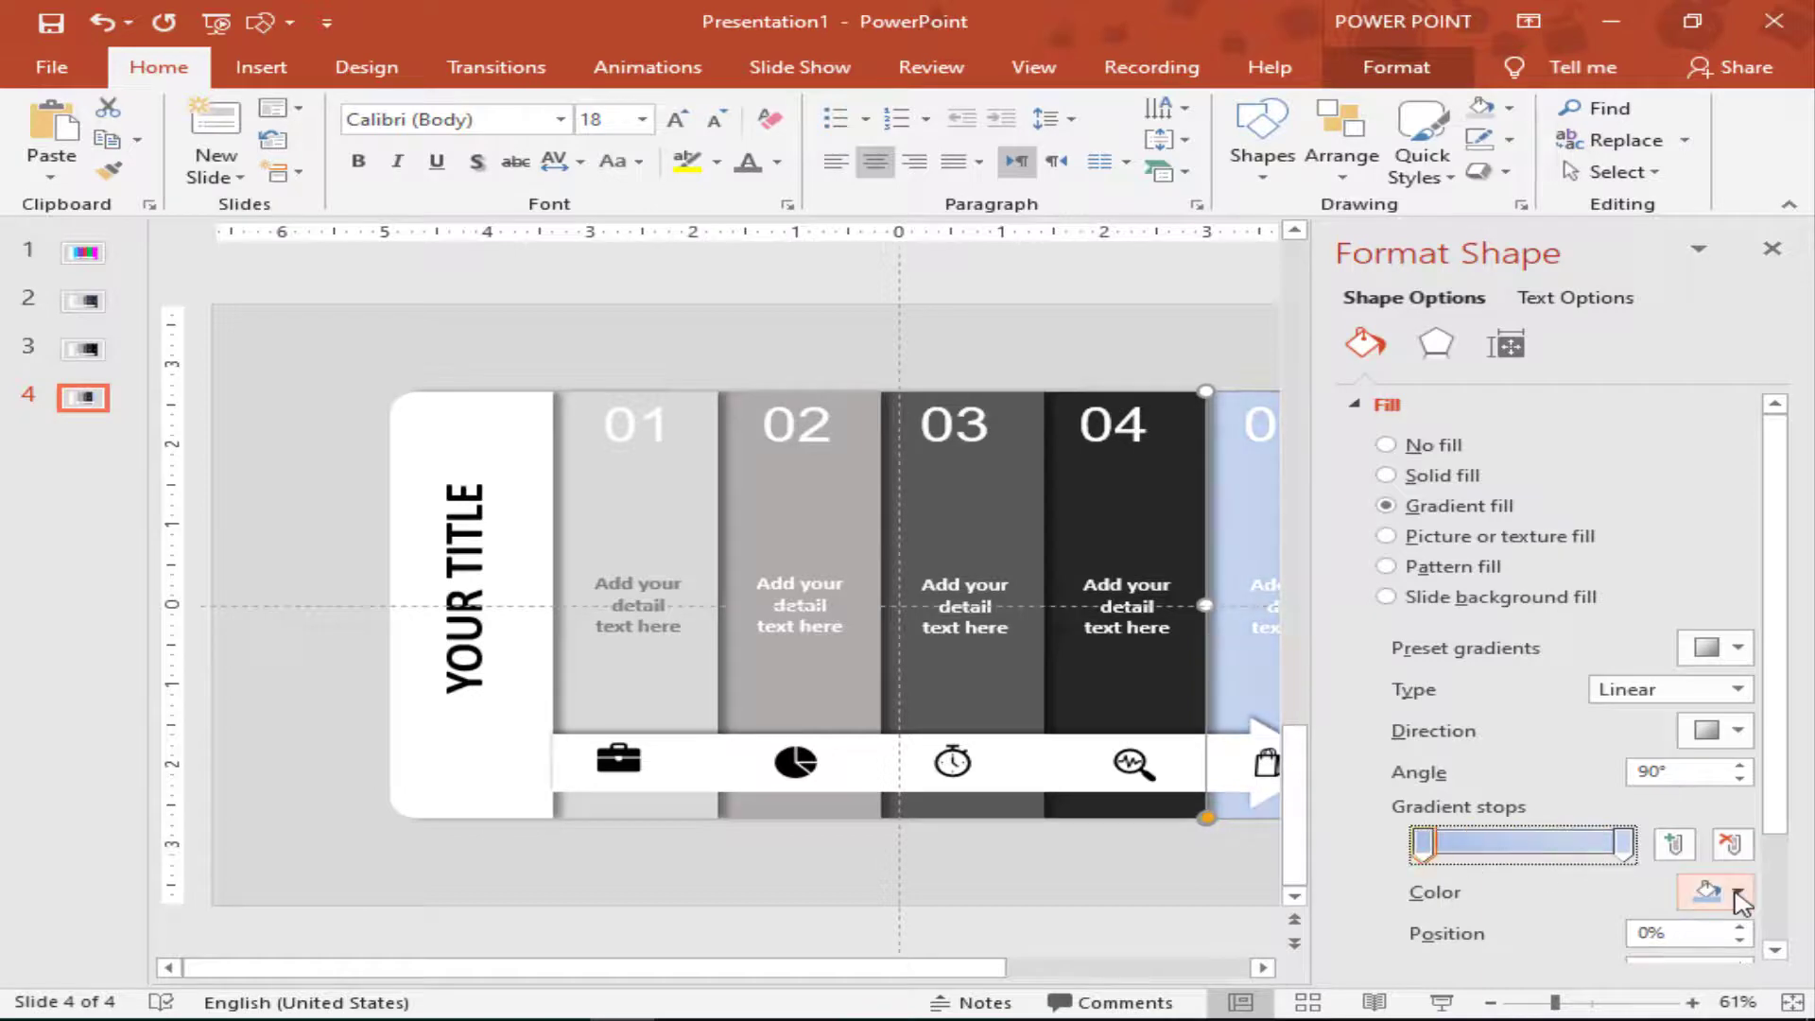
left_click(1738, 891)
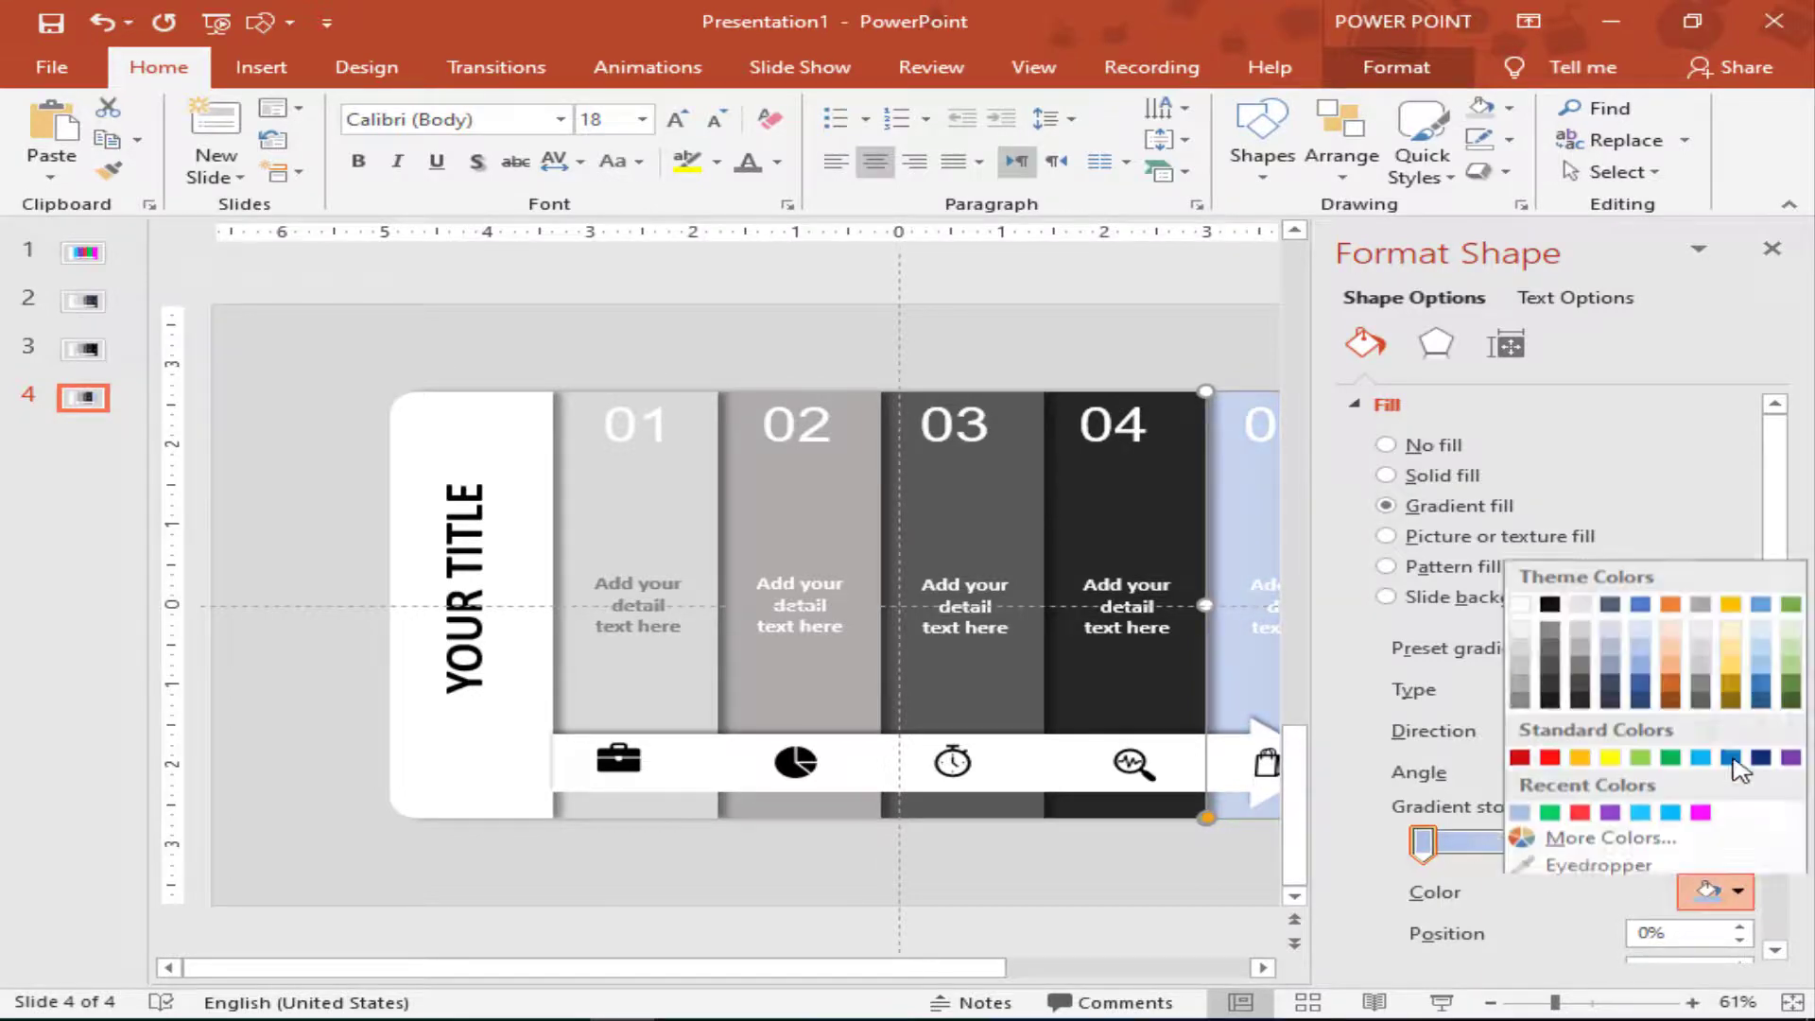
left_click(1701, 805)
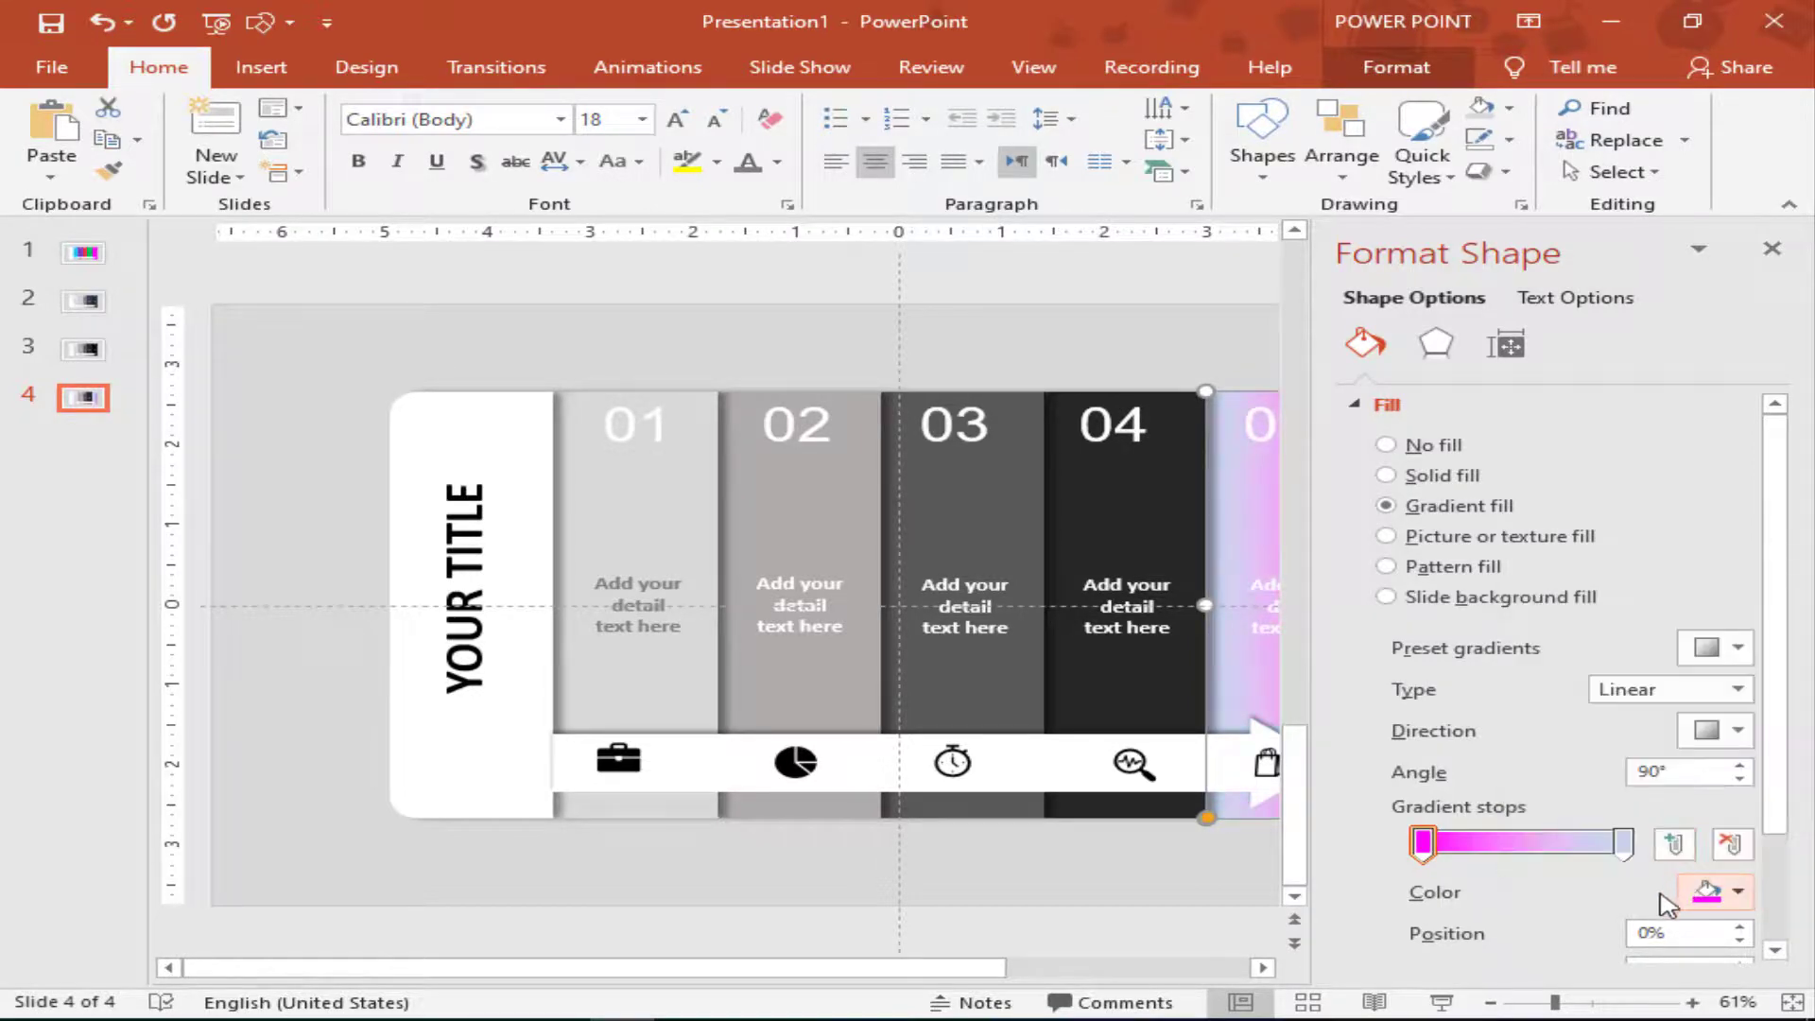
Set bar 05's gradient direction so the magenta sits on the left.
left_click(1738, 733)
left_click(1558, 784)
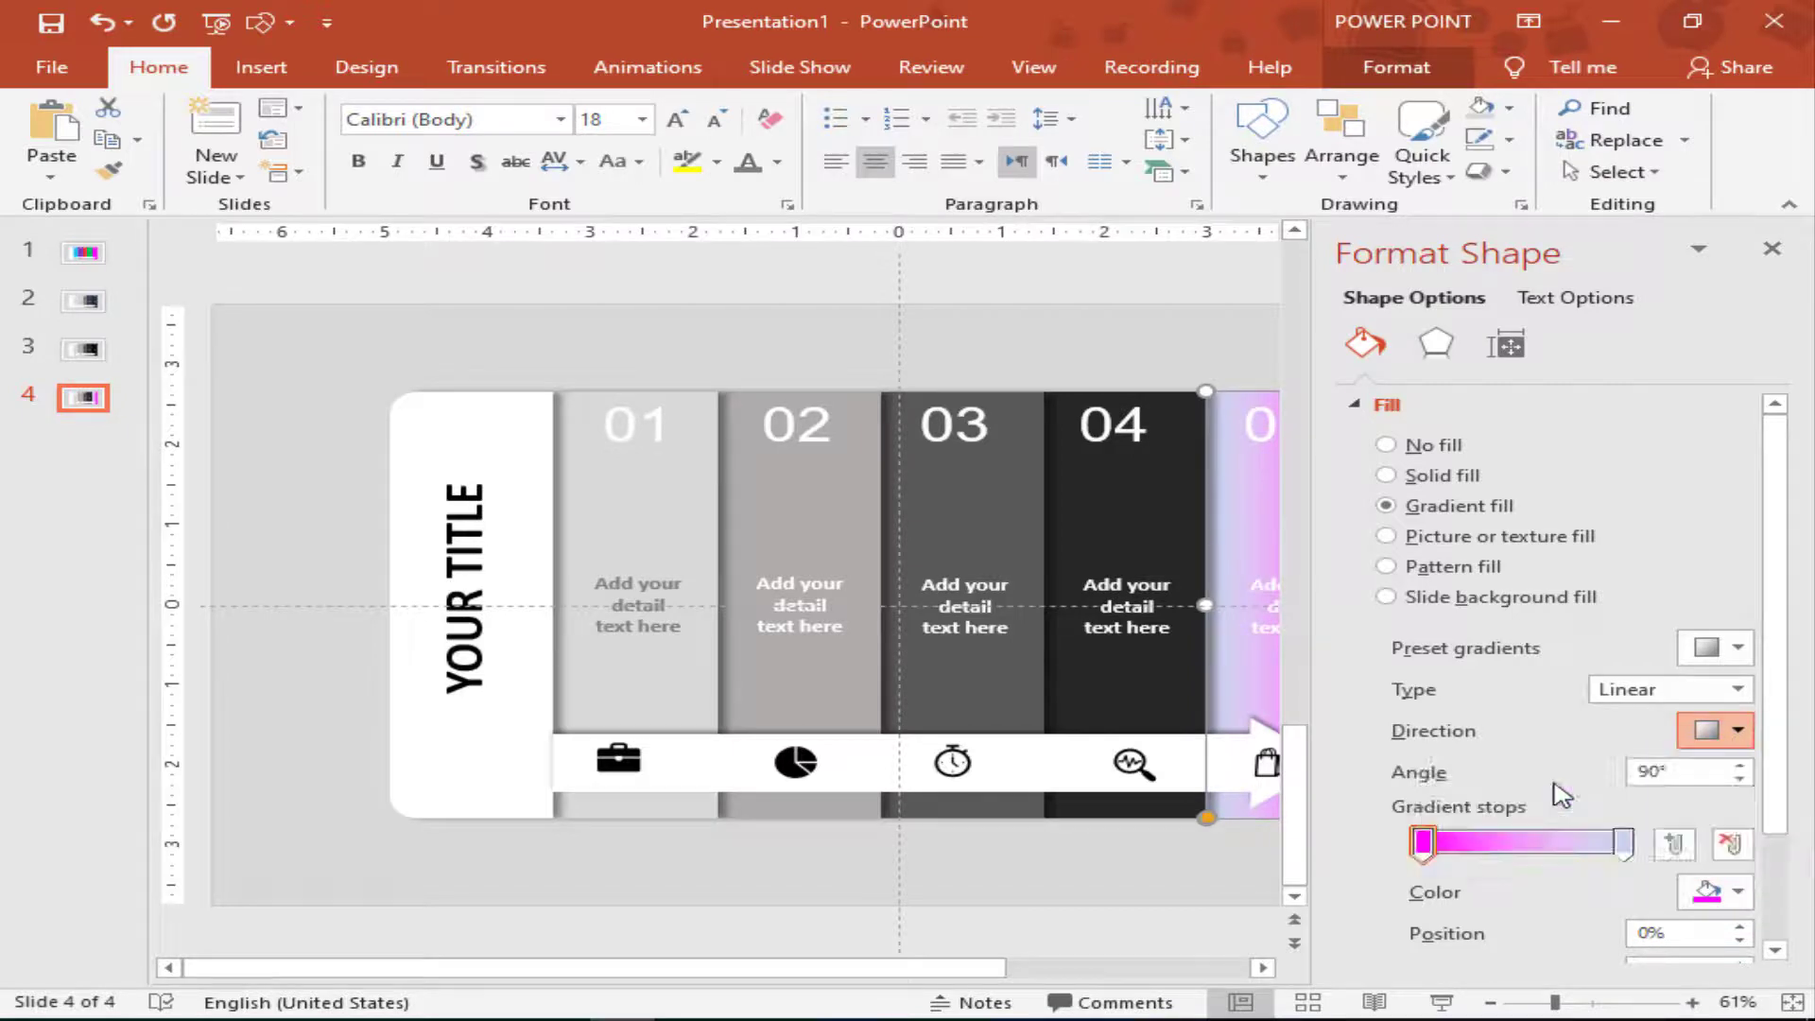
left_click_drag(1005, 971, 1236, 971)
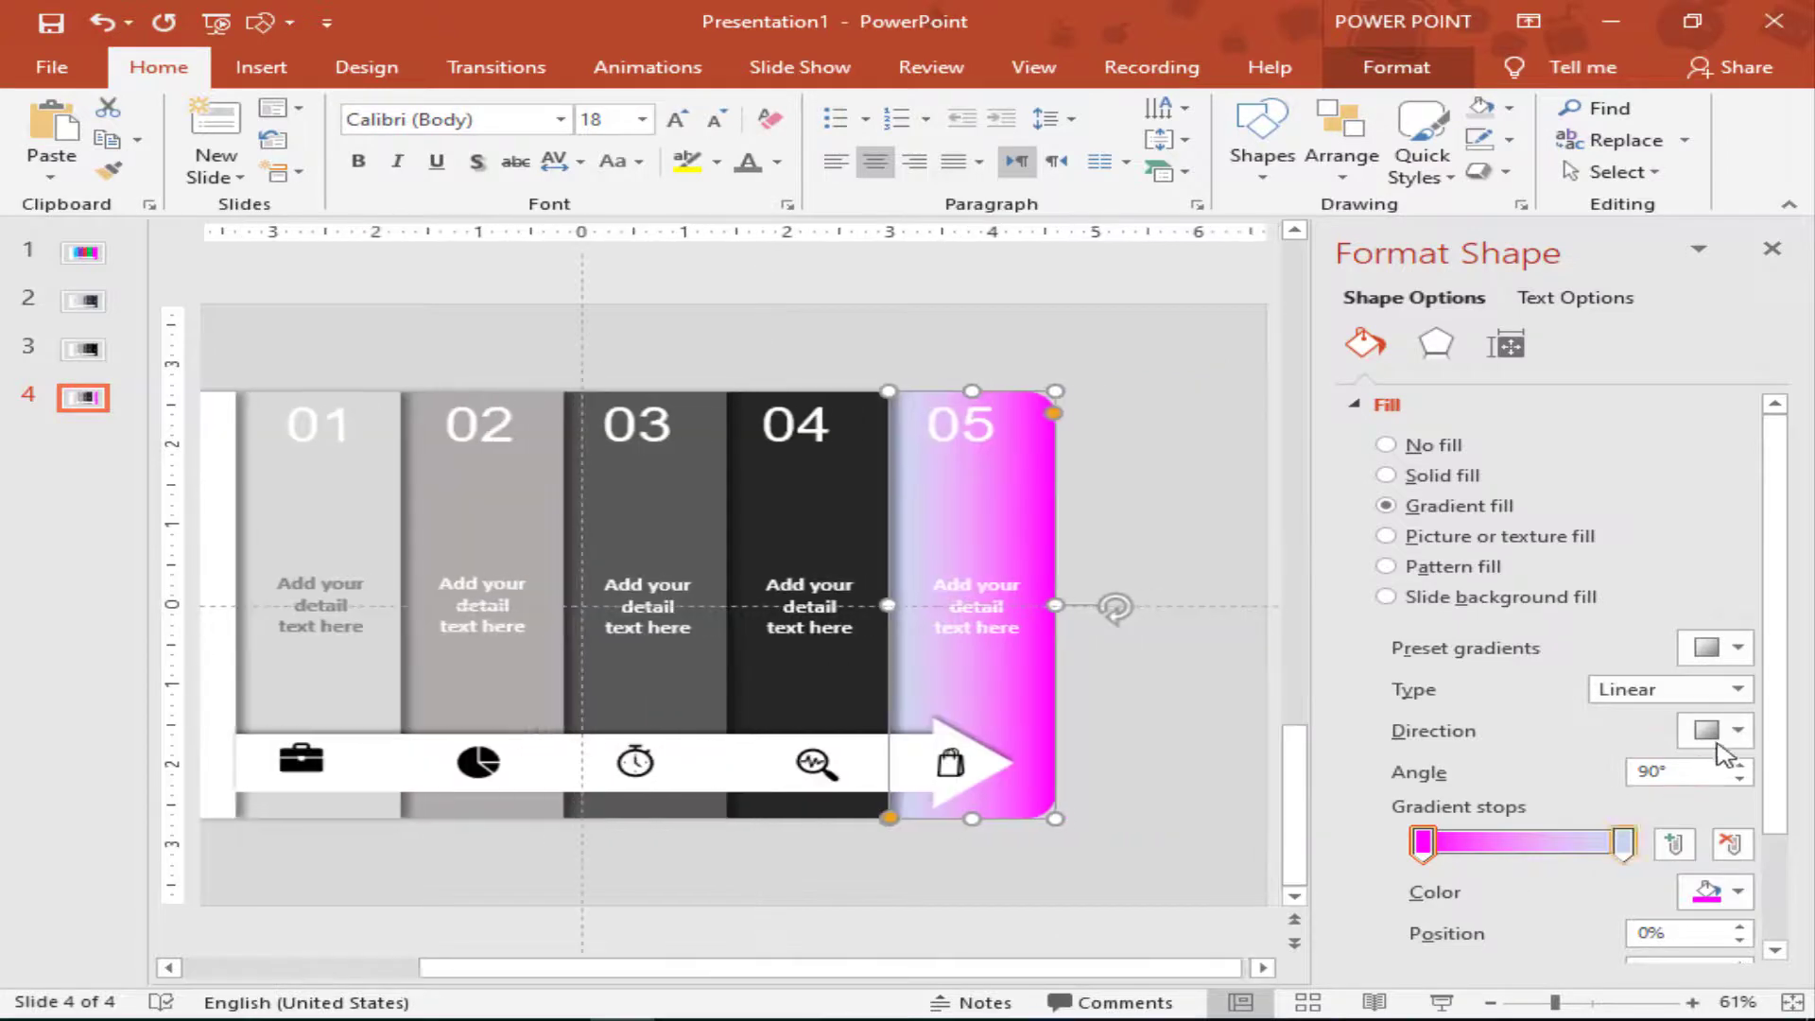
left_click(1737, 730)
left_click(1533, 783)
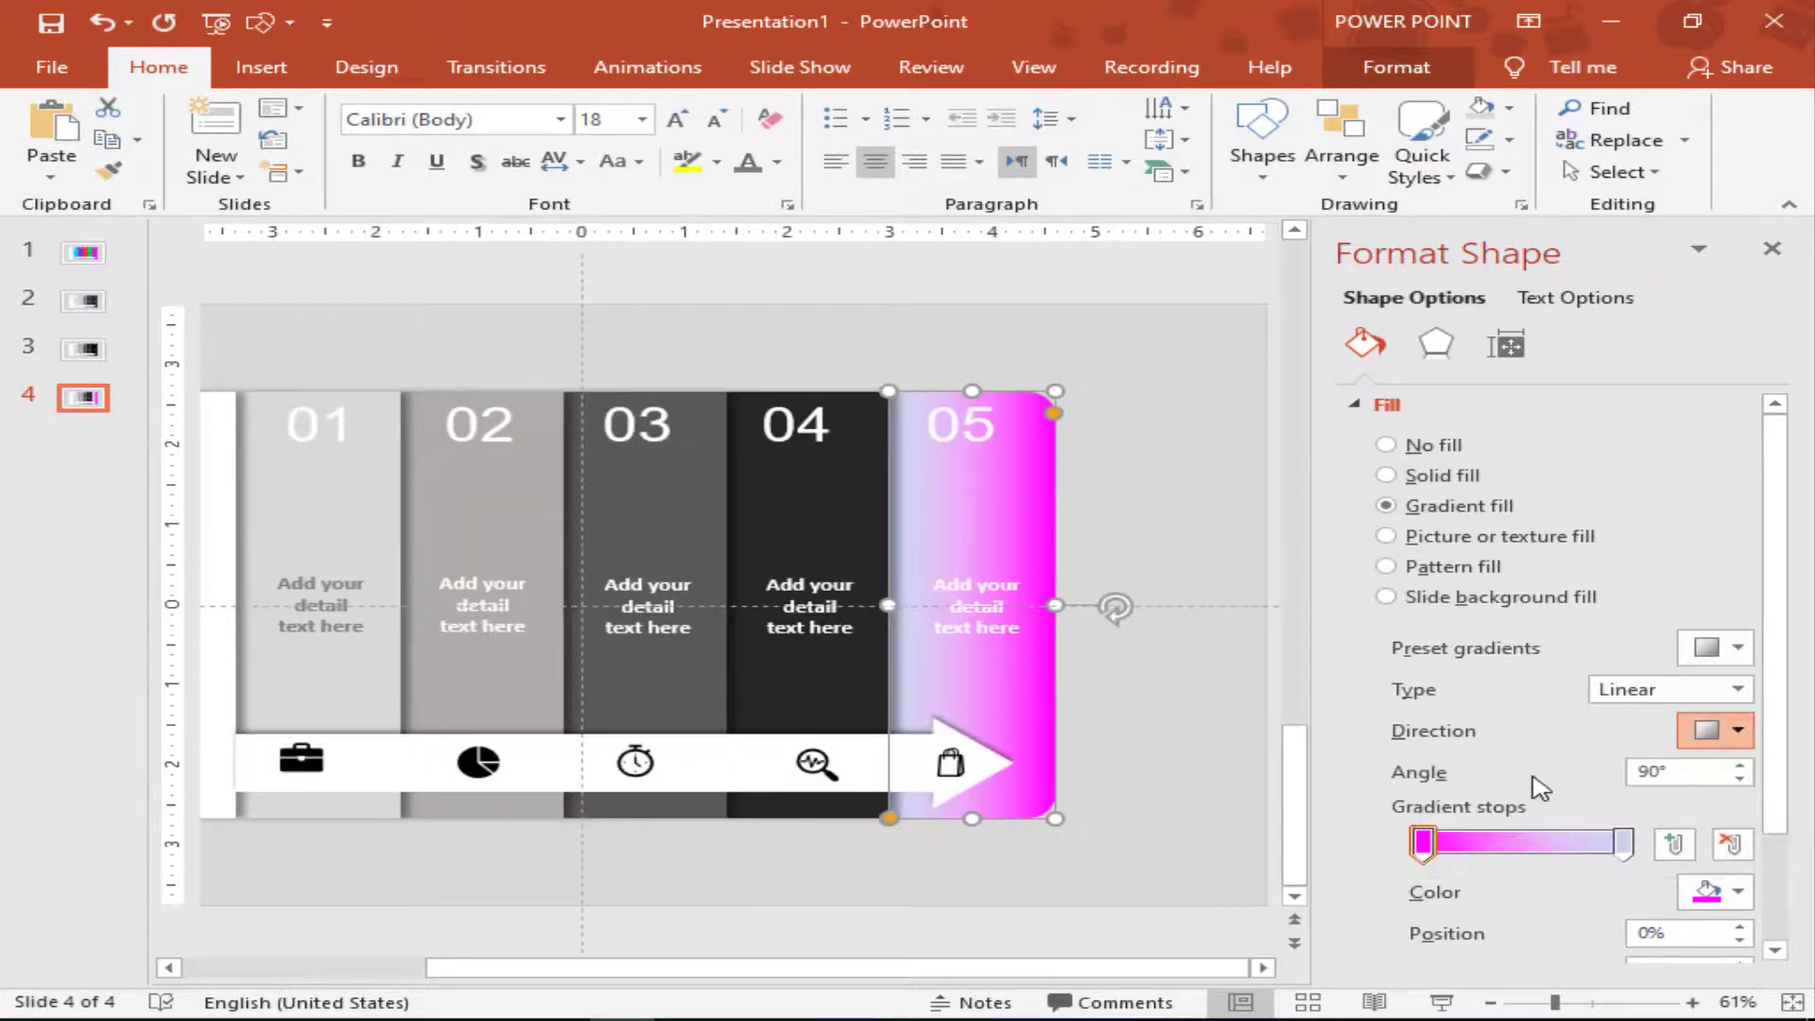
left_click(1737, 730)
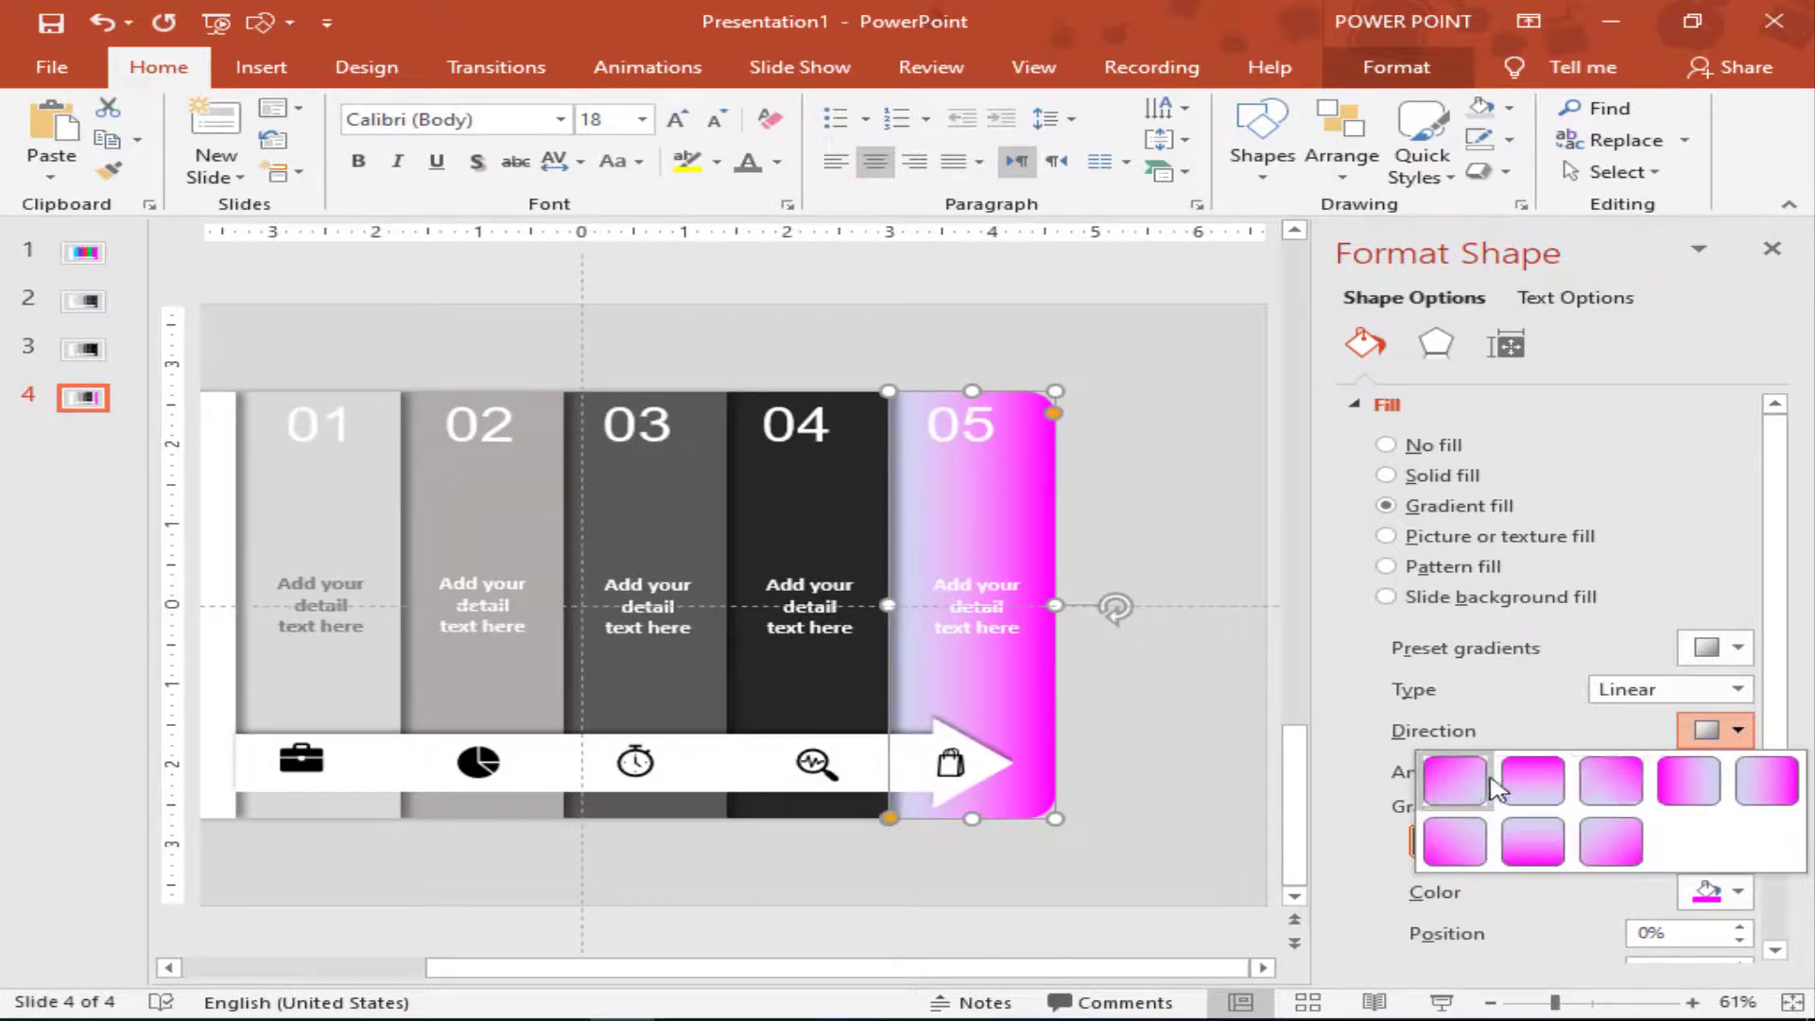
left_click(1536, 840)
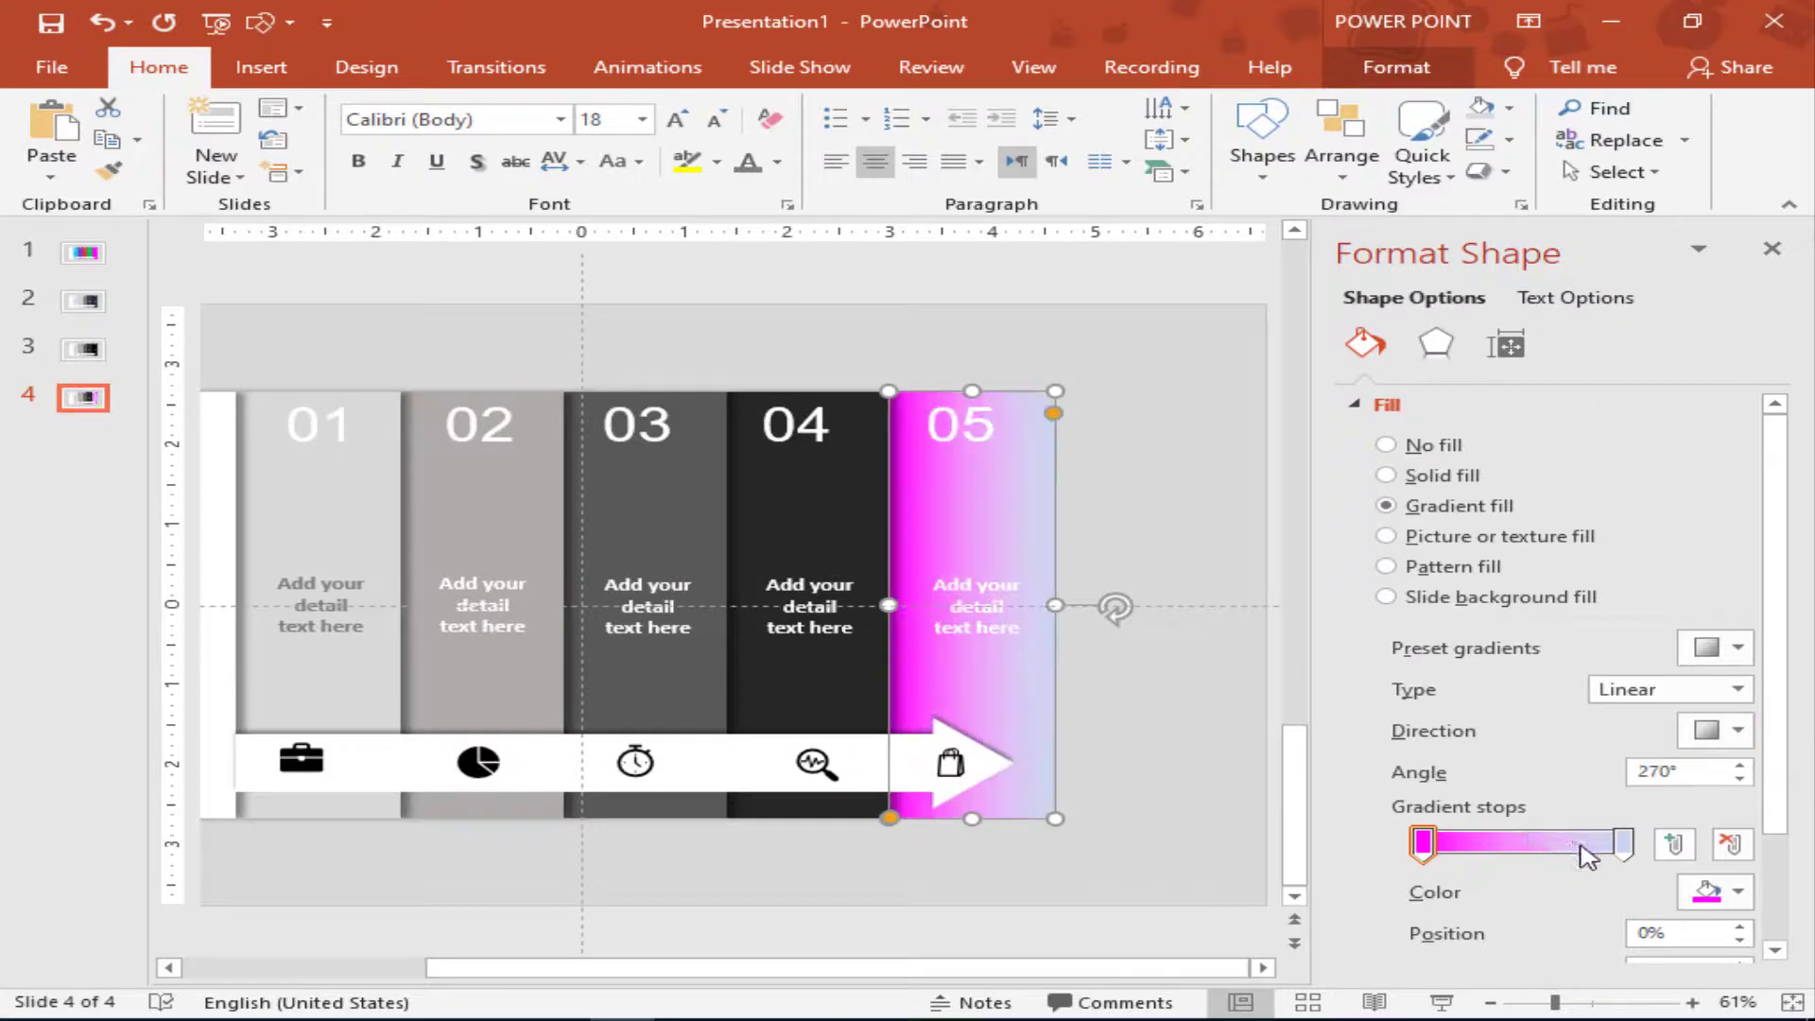
Make the last gradient stop a lighter pink using a custom colour.
left_click(1622, 843)
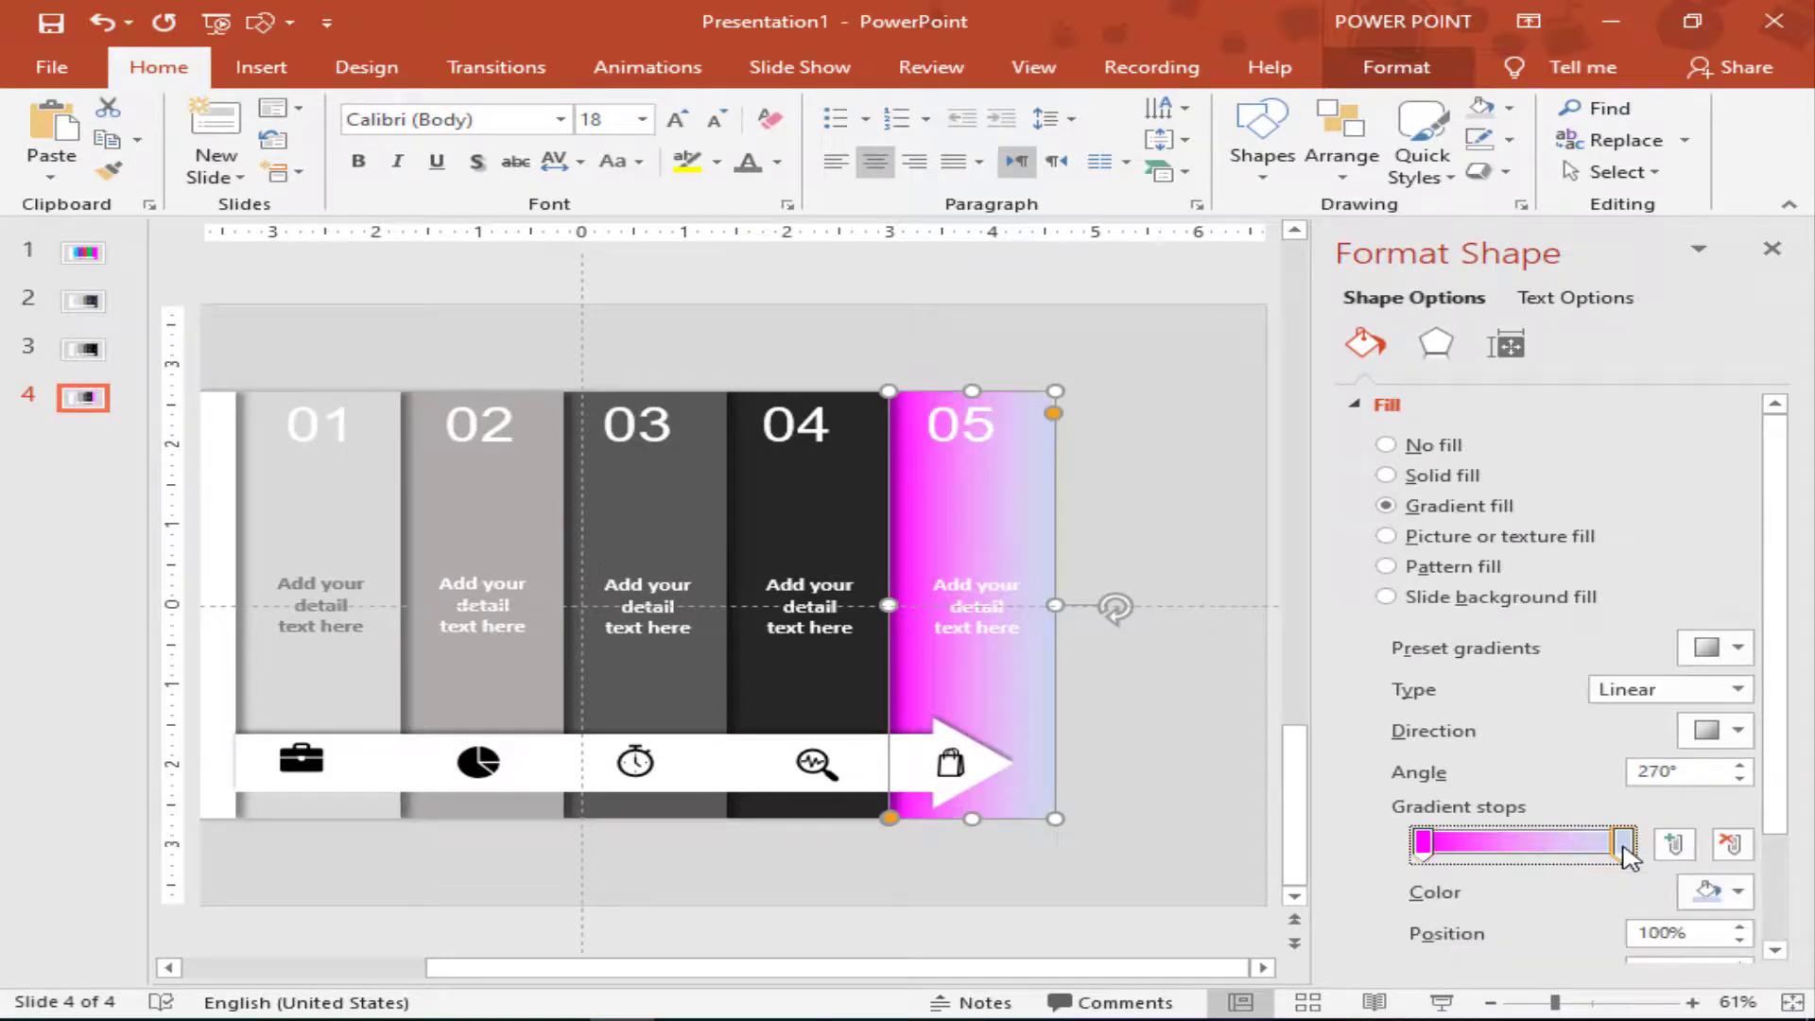
left_click(1738, 890)
left_click(1521, 806)
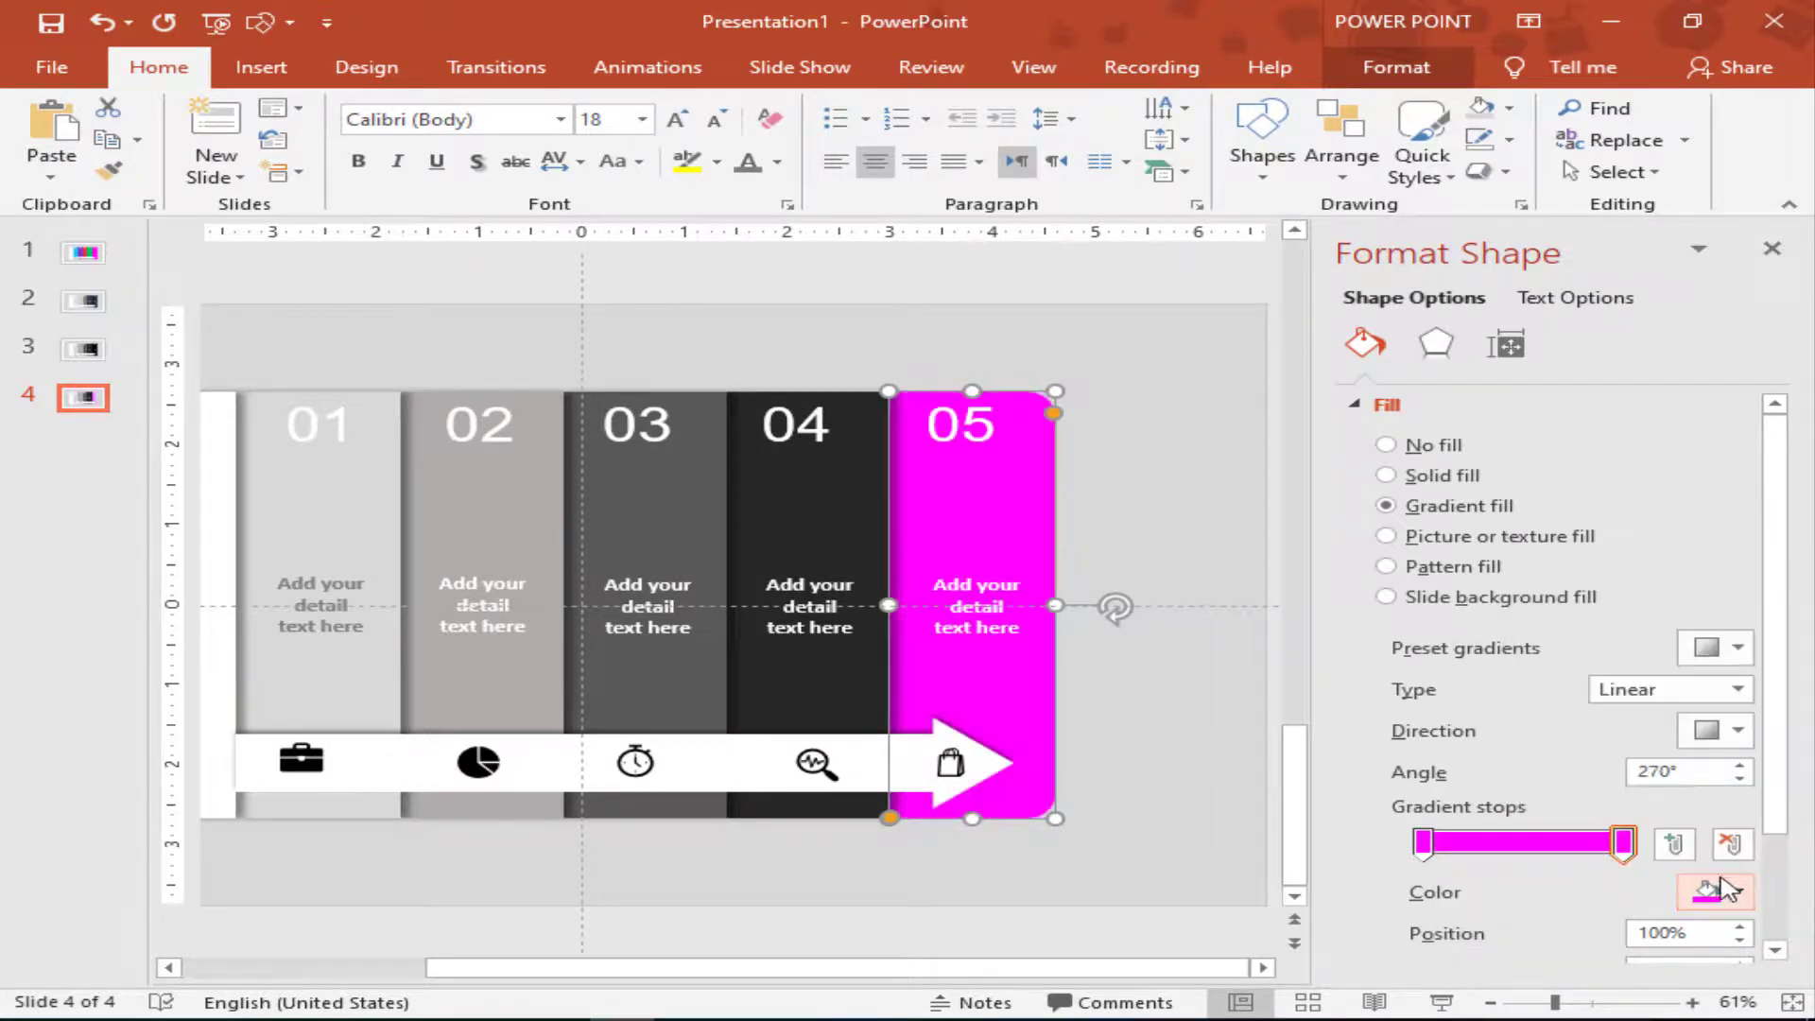
left_click(1730, 889)
left_click(1607, 830)
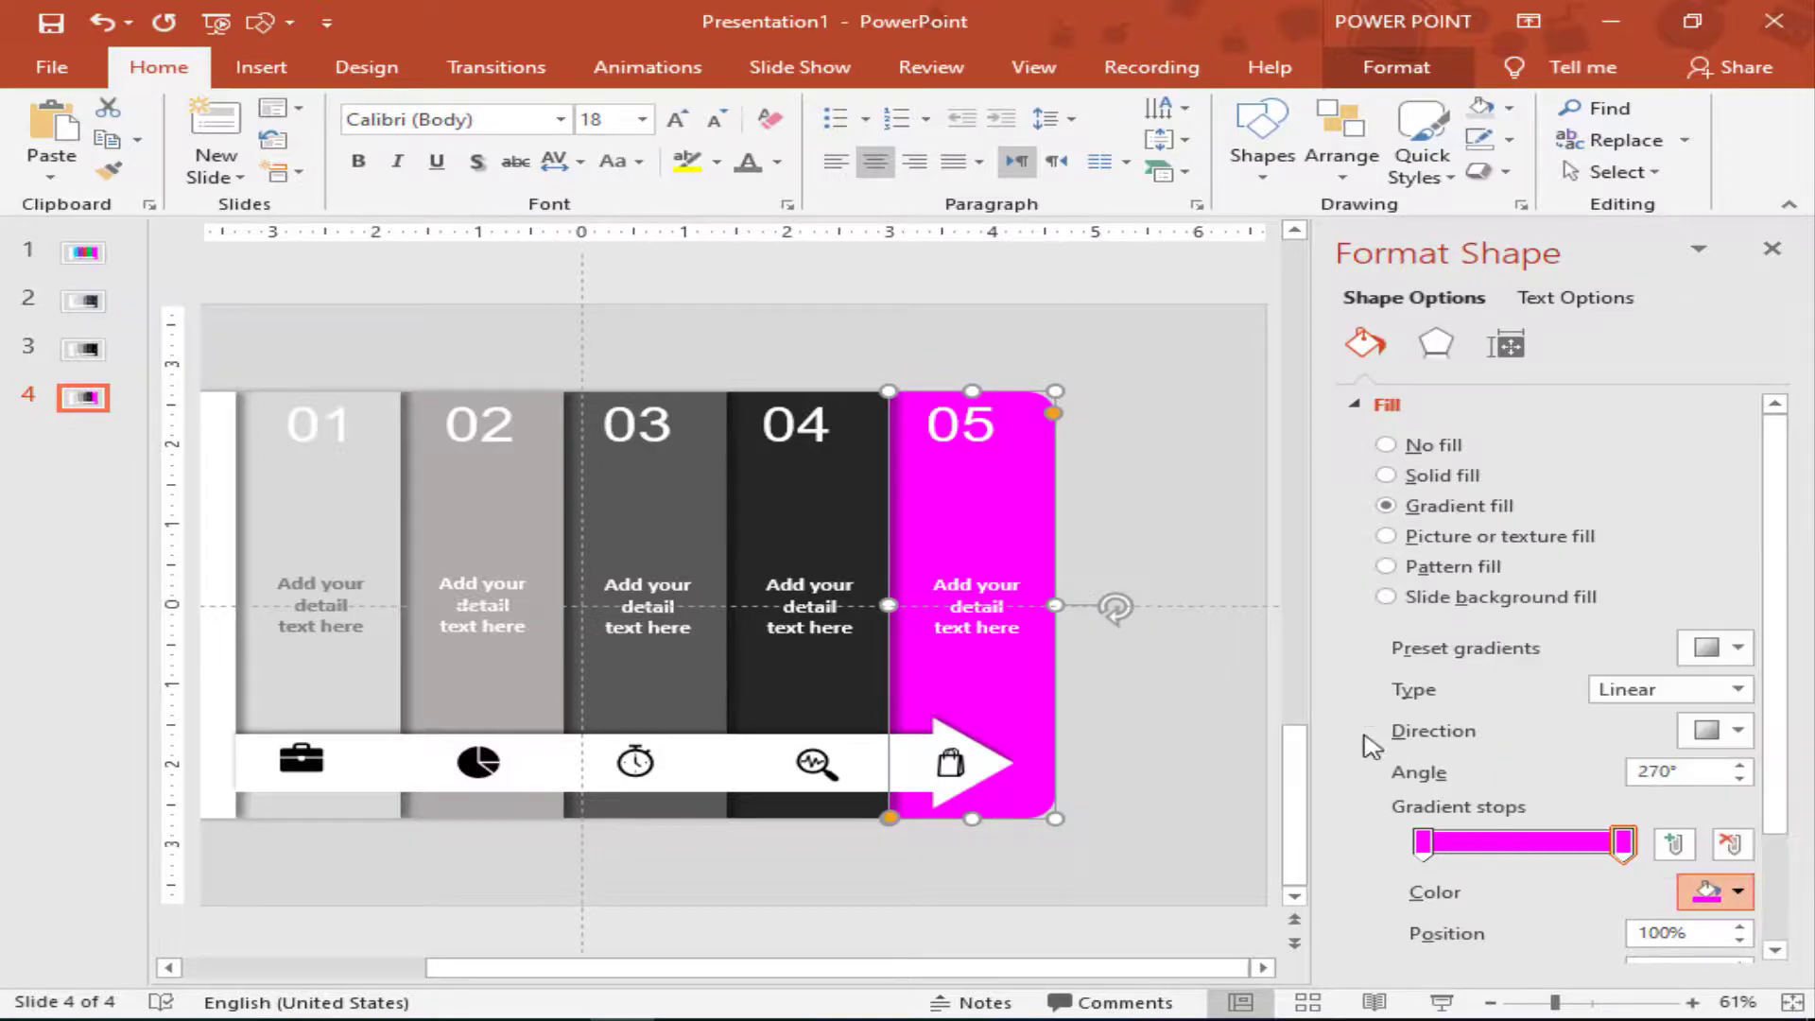
left_click(794, 279)
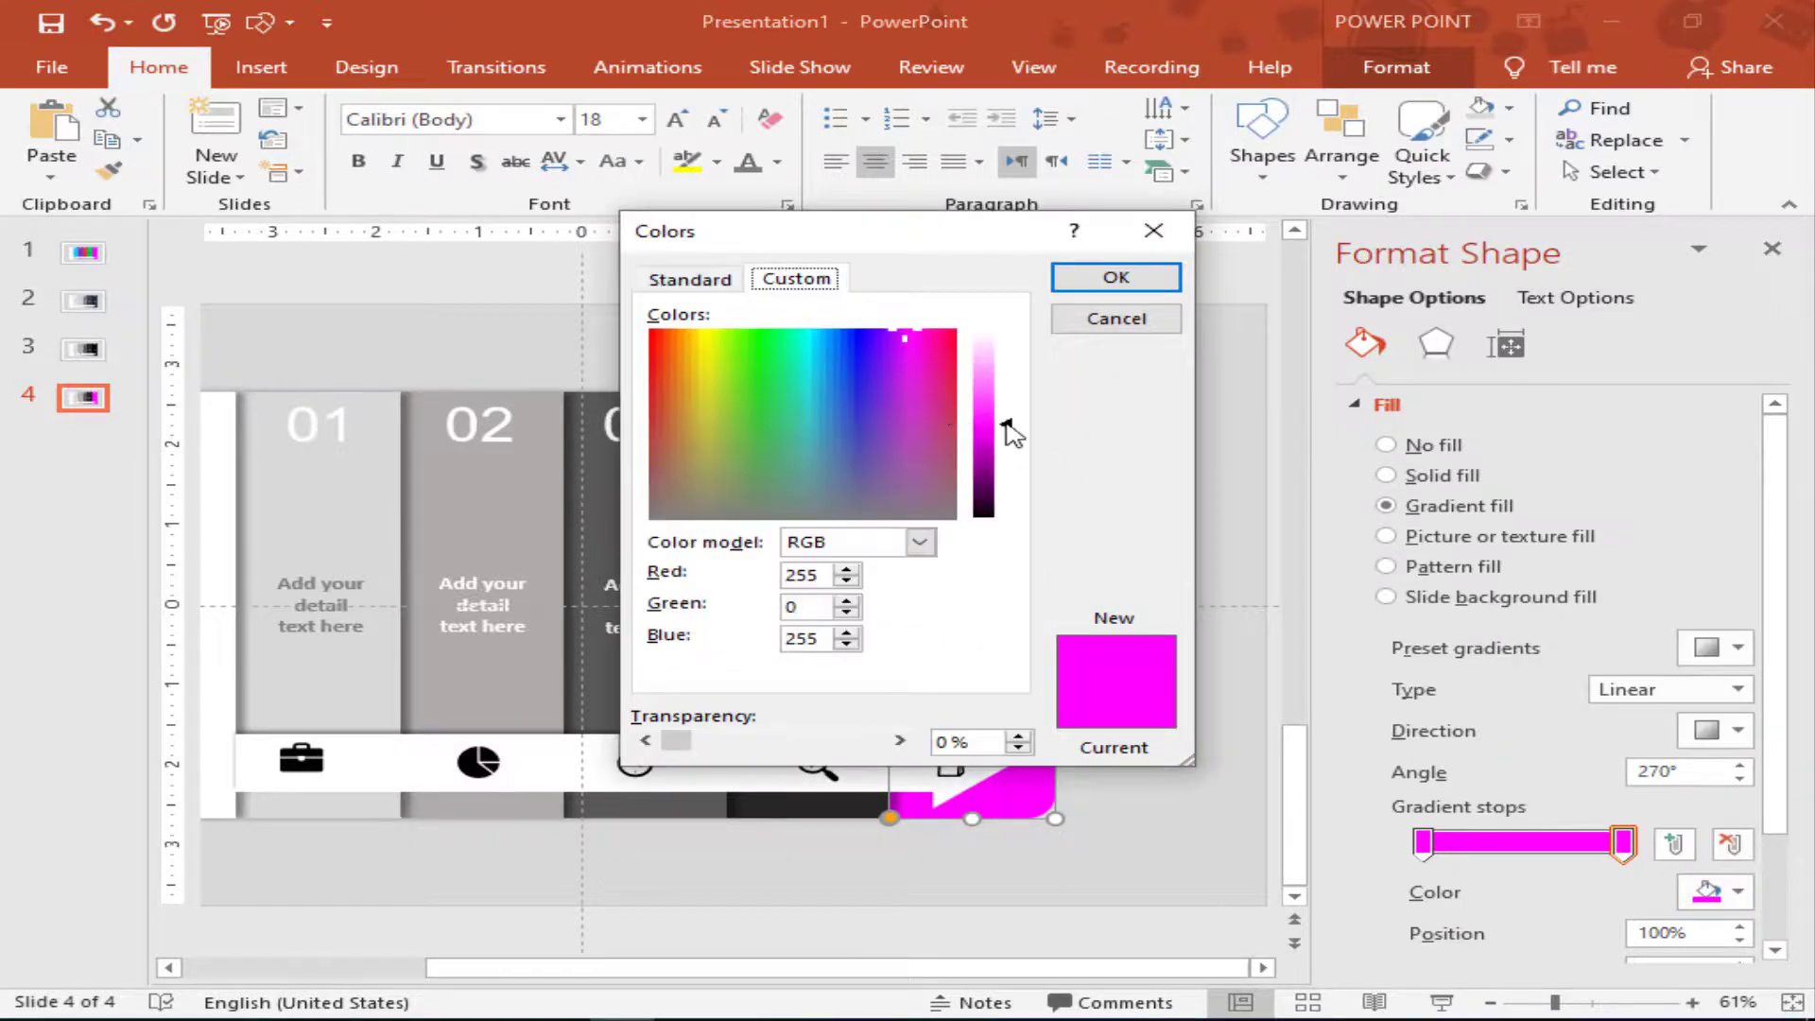
left_click_drag(1011, 433, 1006, 383)
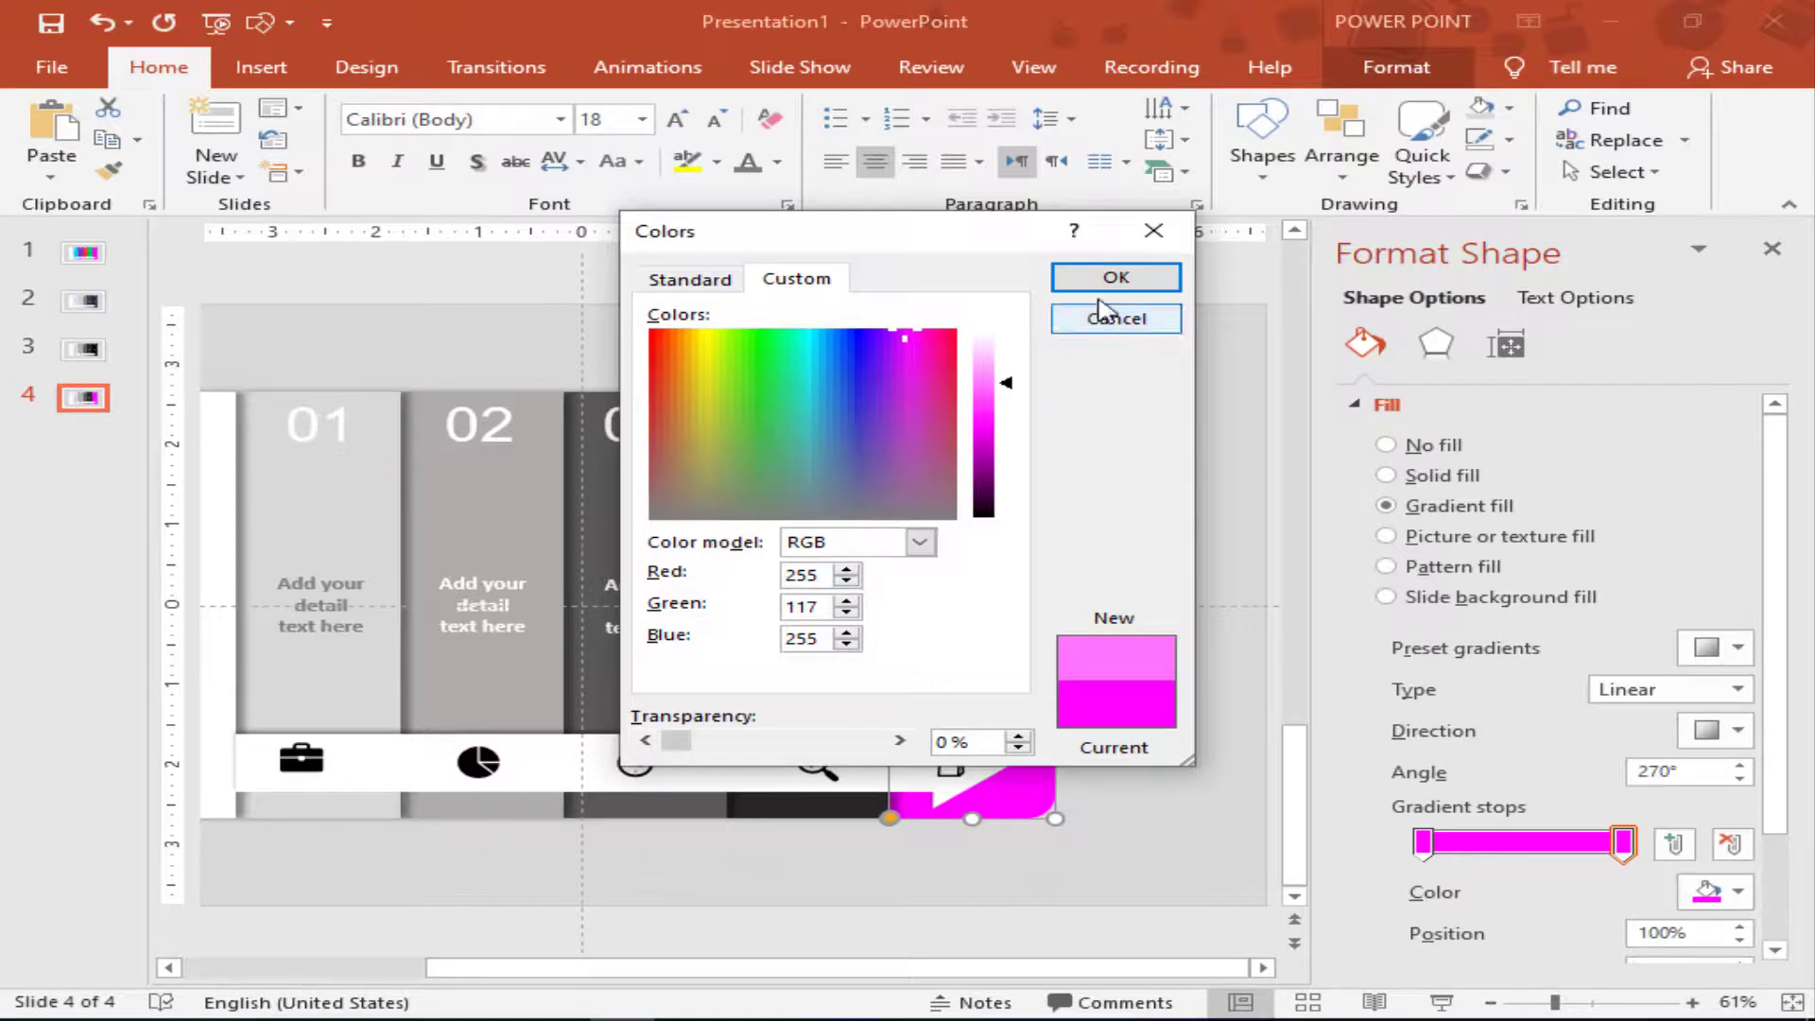
key("Return")
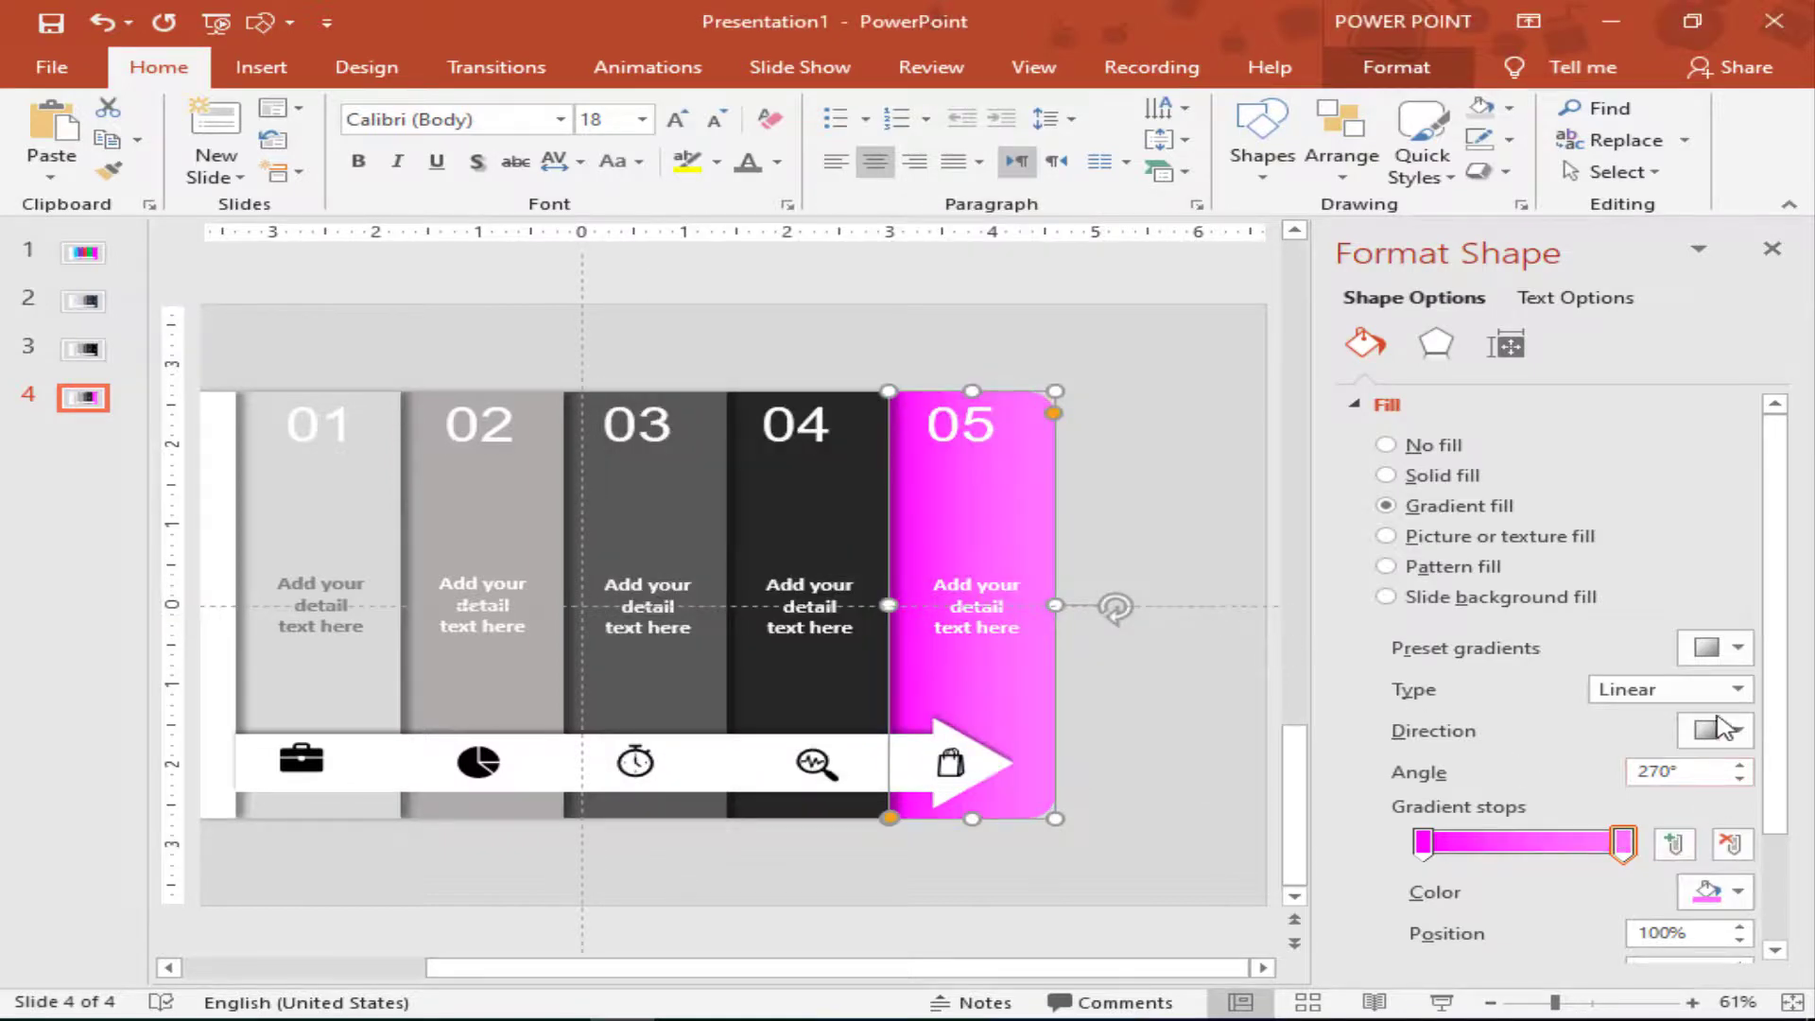
Set bar 05's gradient direction to 270° and its type to Radial.
left_click(1737, 689)
left_click(1707, 652)
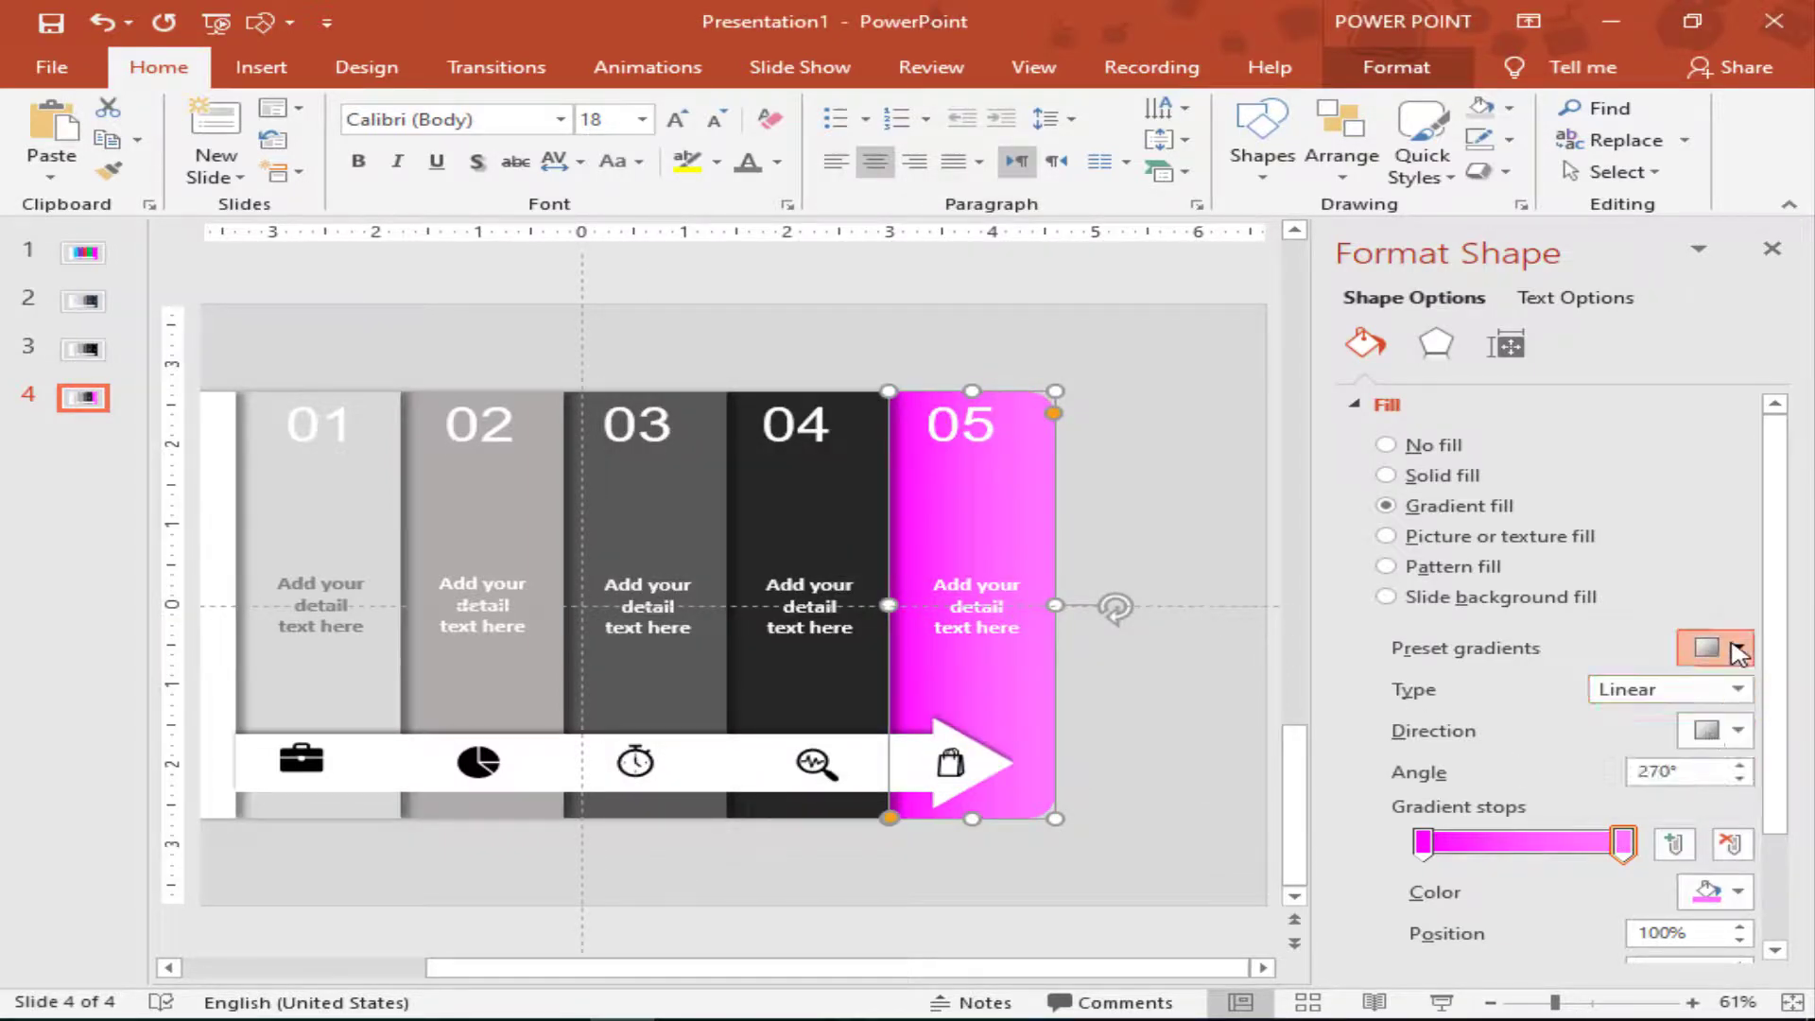
left_click(1707, 653)
left_click(1707, 652)
left_click(1725, 732)
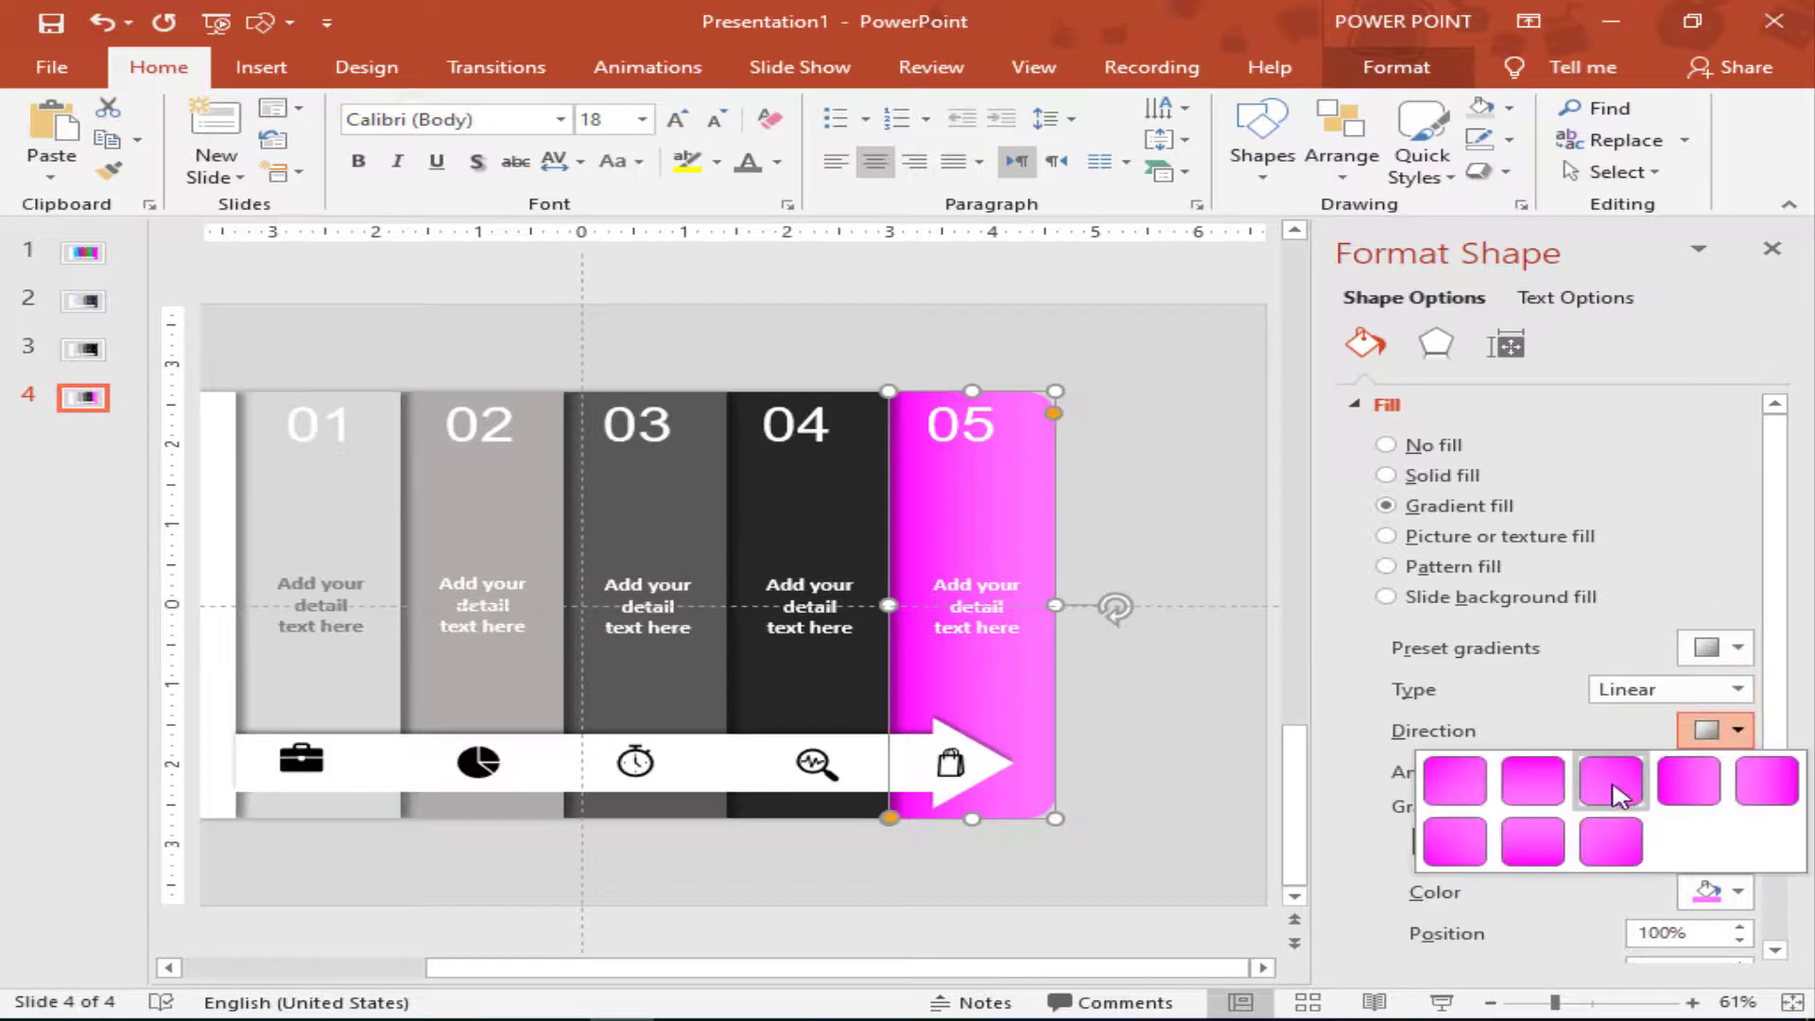
left_click(1534, 783)
left_click(1728, 733)
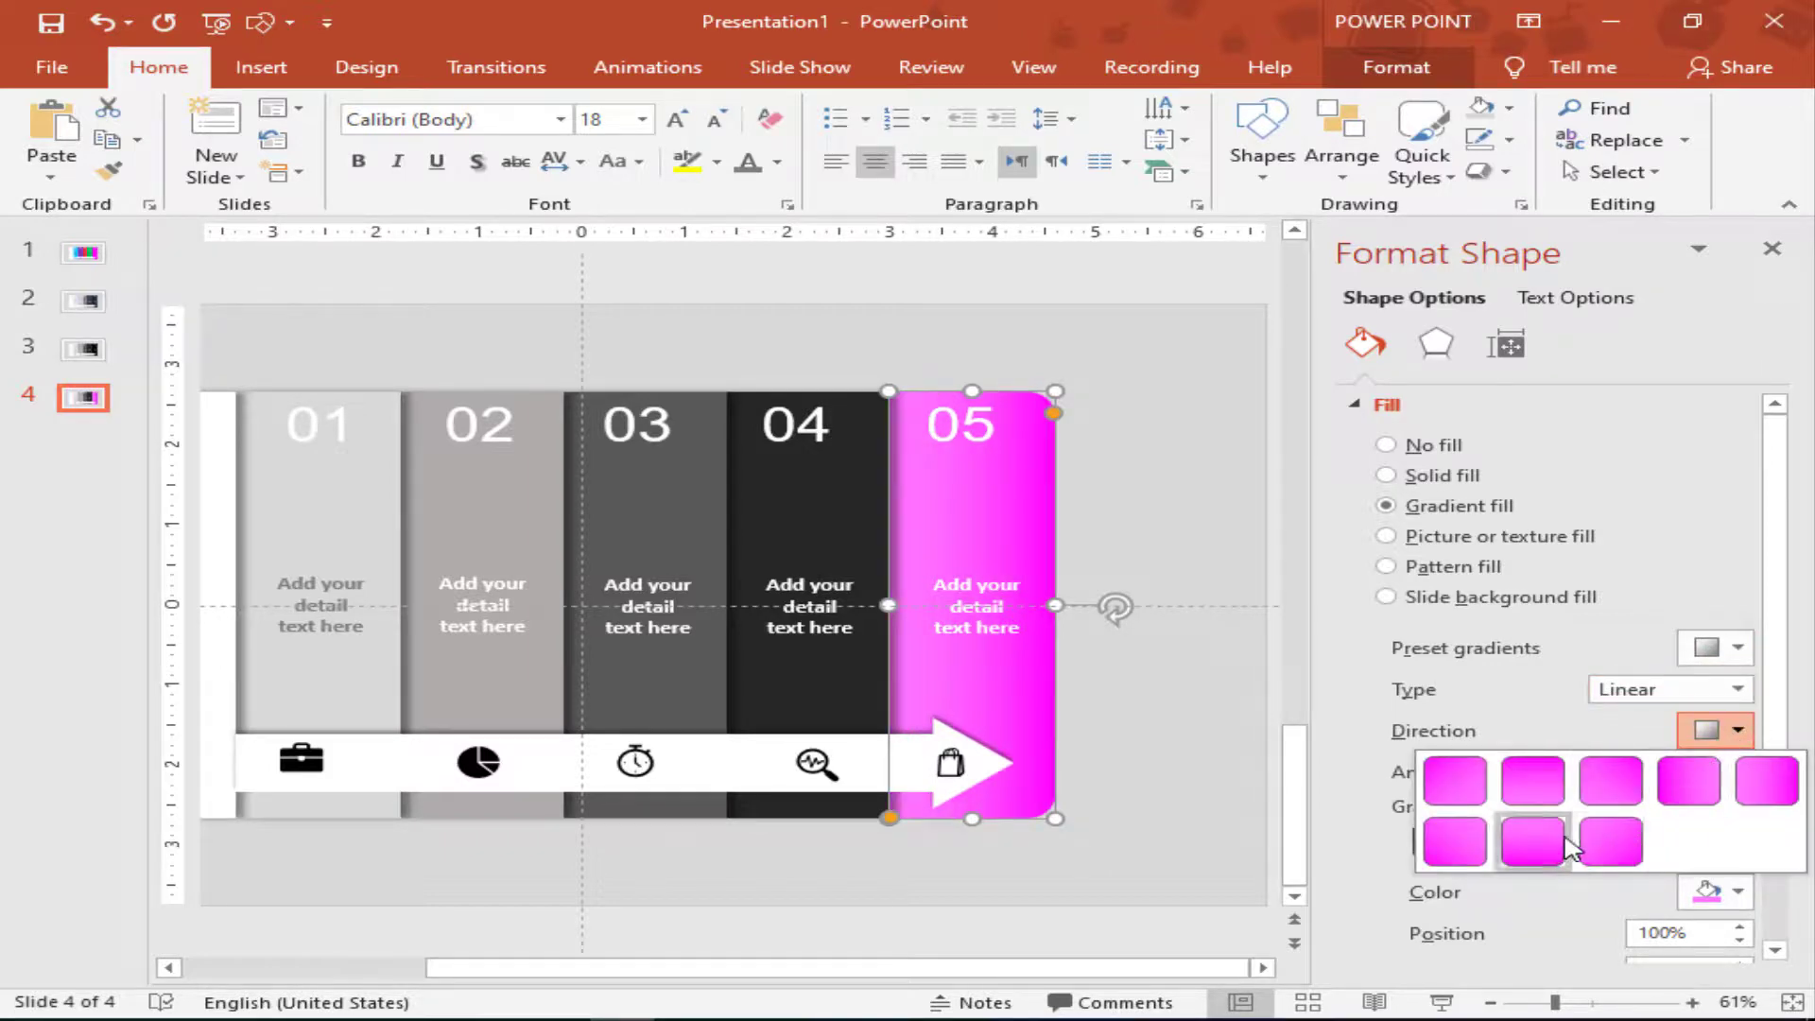
left_click(1535, 839)
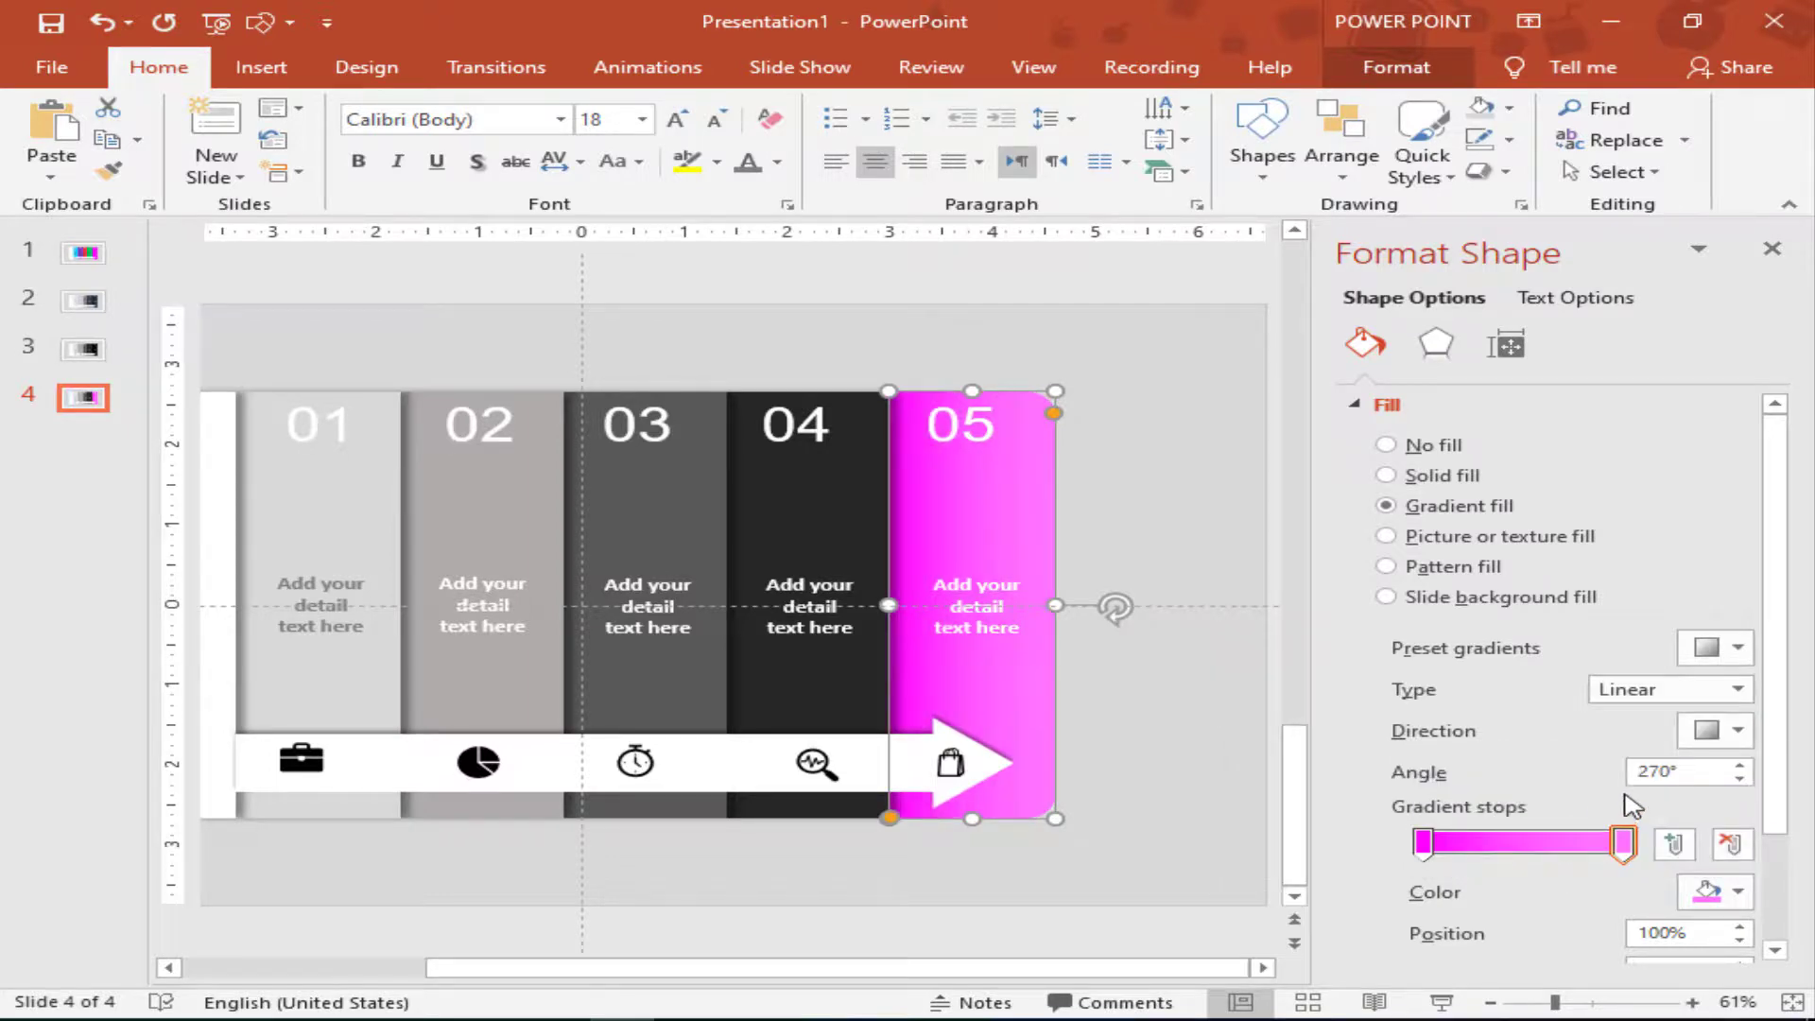
left_click(1646, 768)
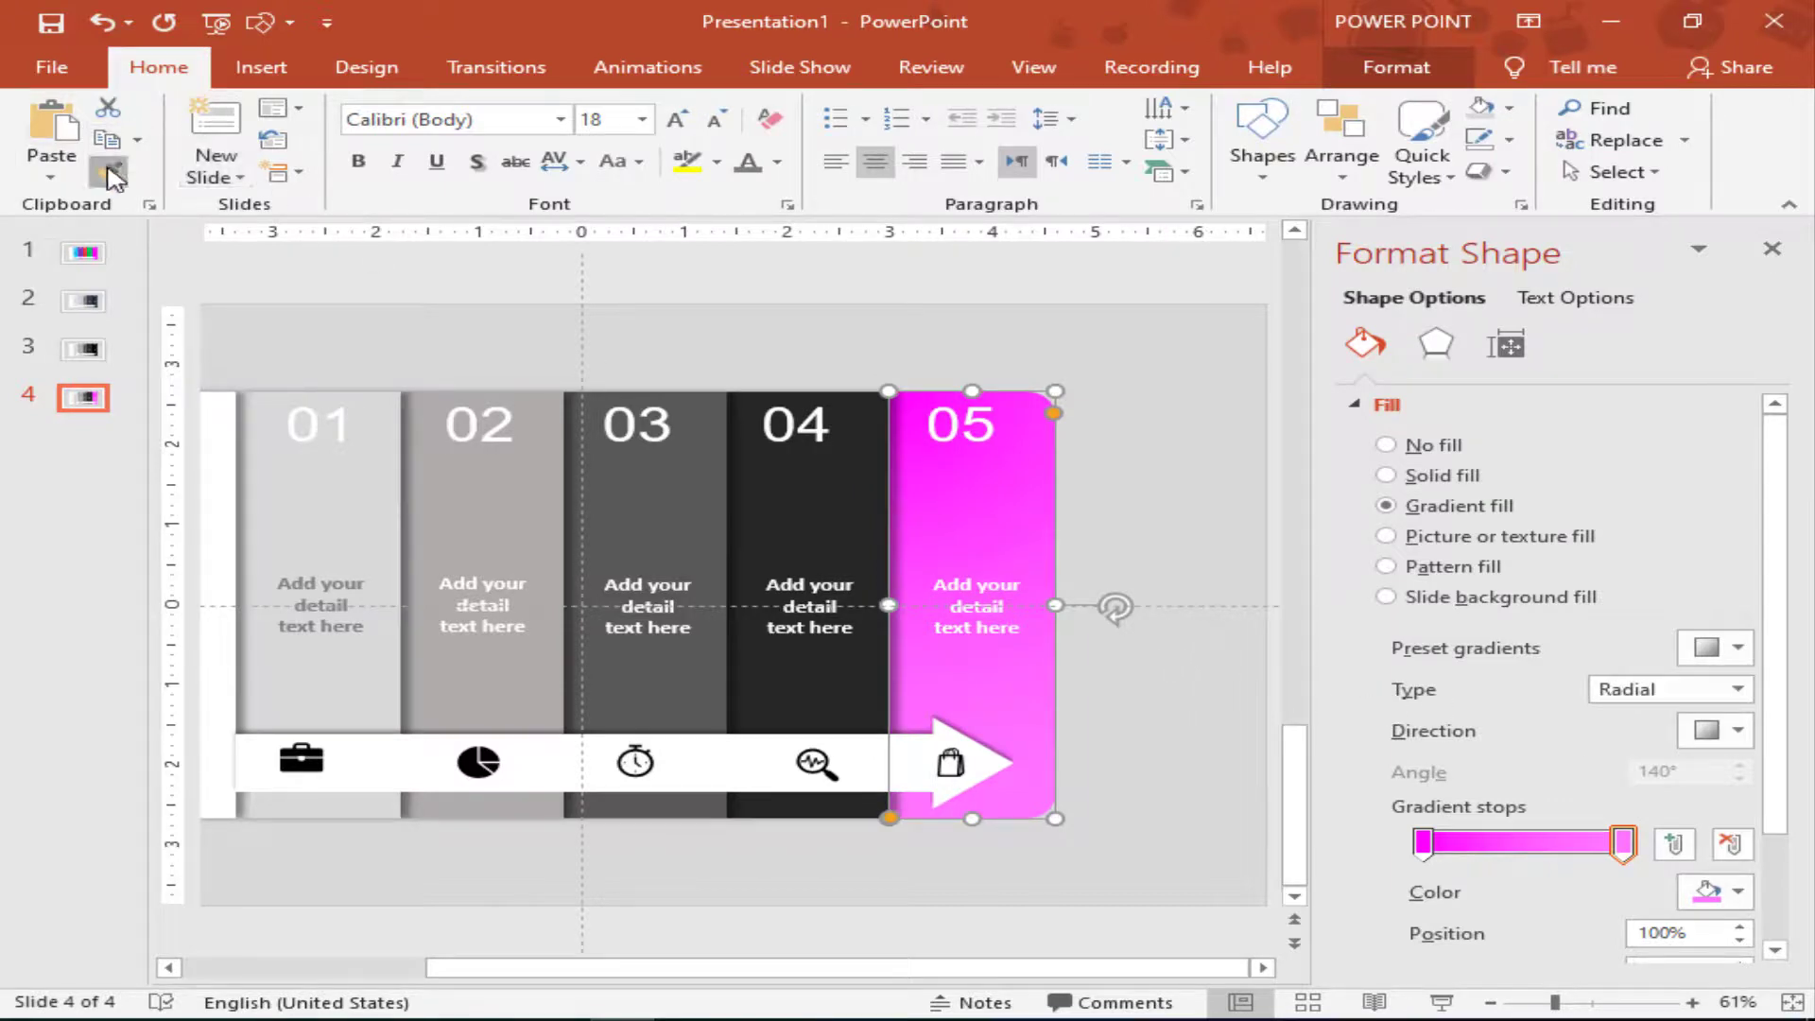
Give bar 04 a gradient from cyan to dark blue with a wider cyan portion.
left_click(824, 519)
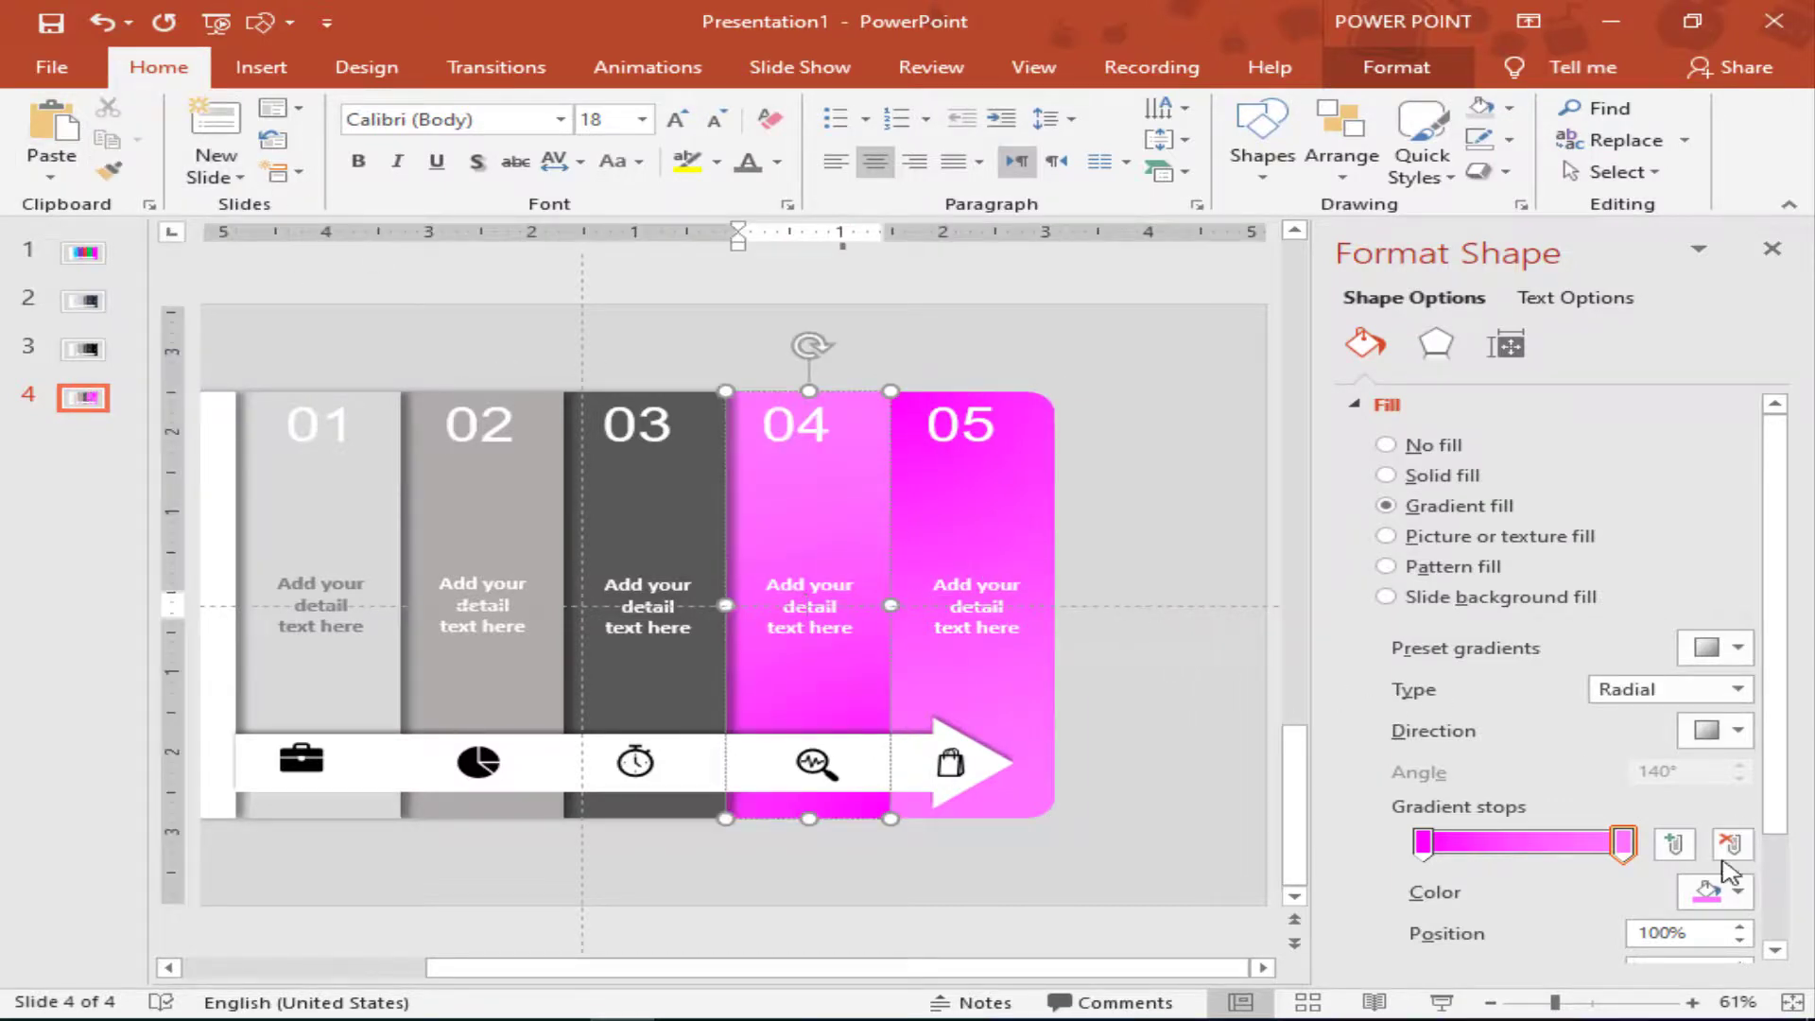
left_click(1736, 891)
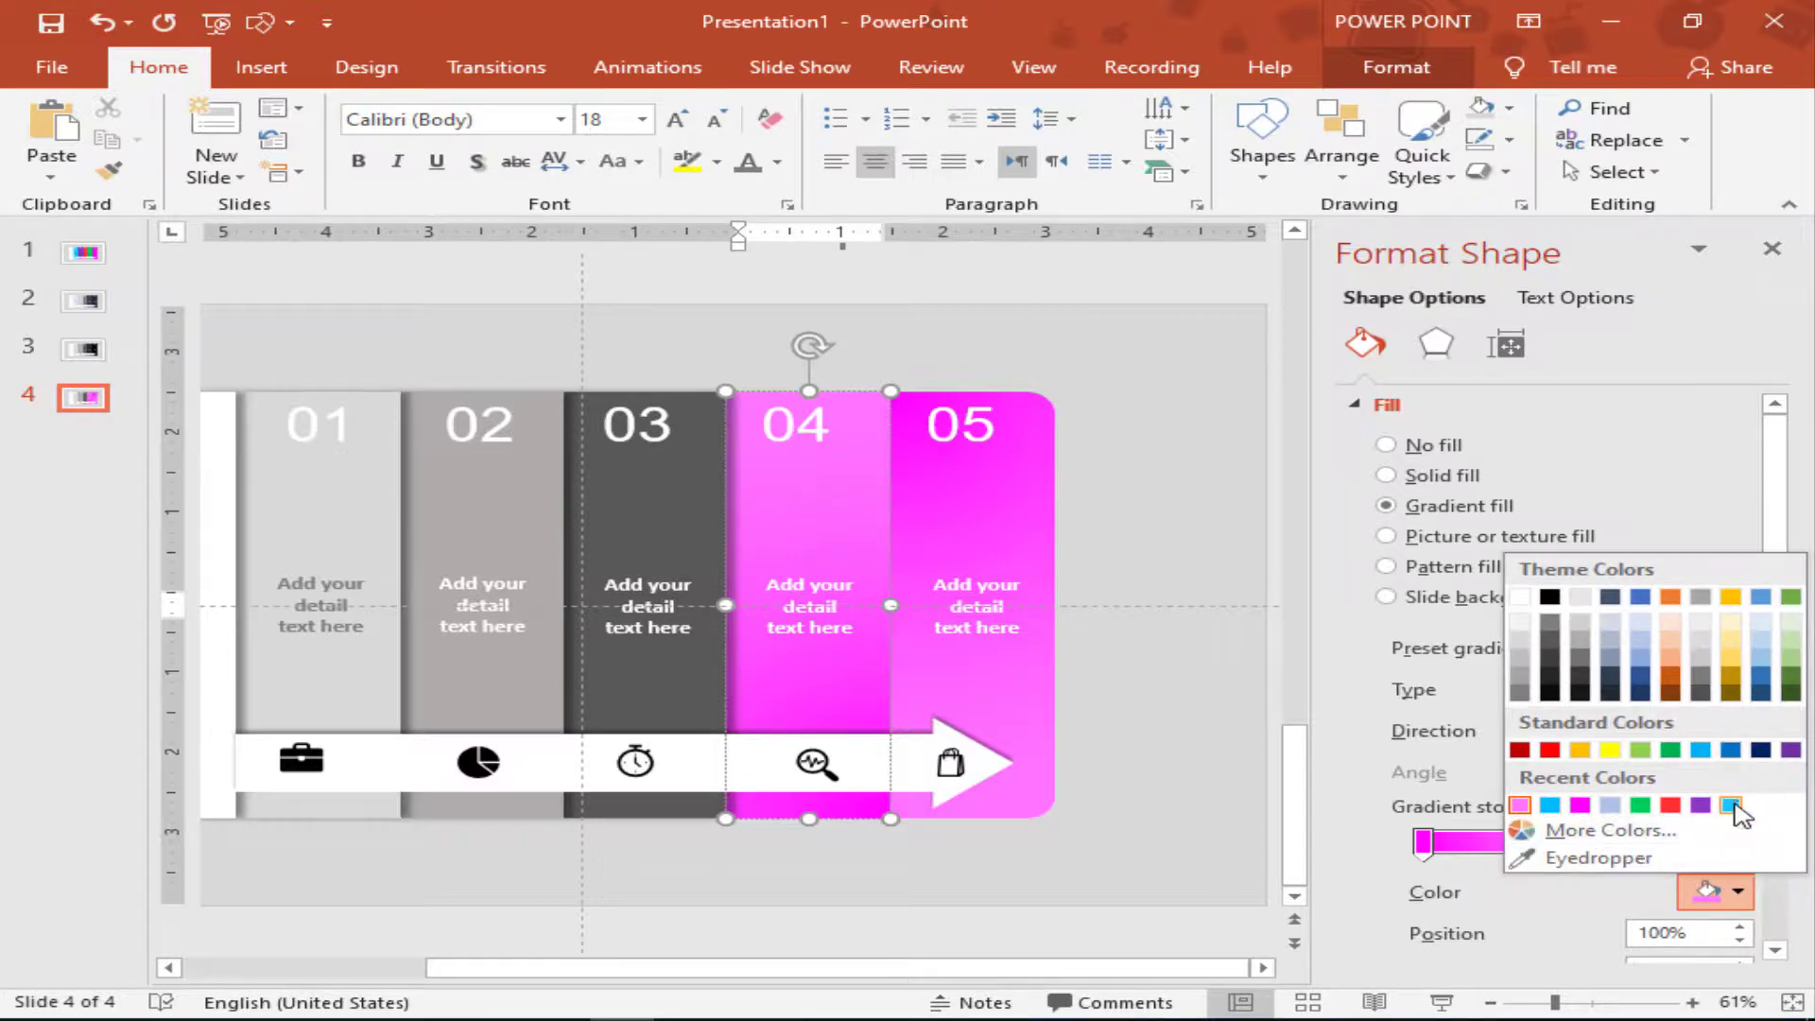
left_click(1731, 805)
left_click(1423, 842)
left_click(1738, 892)
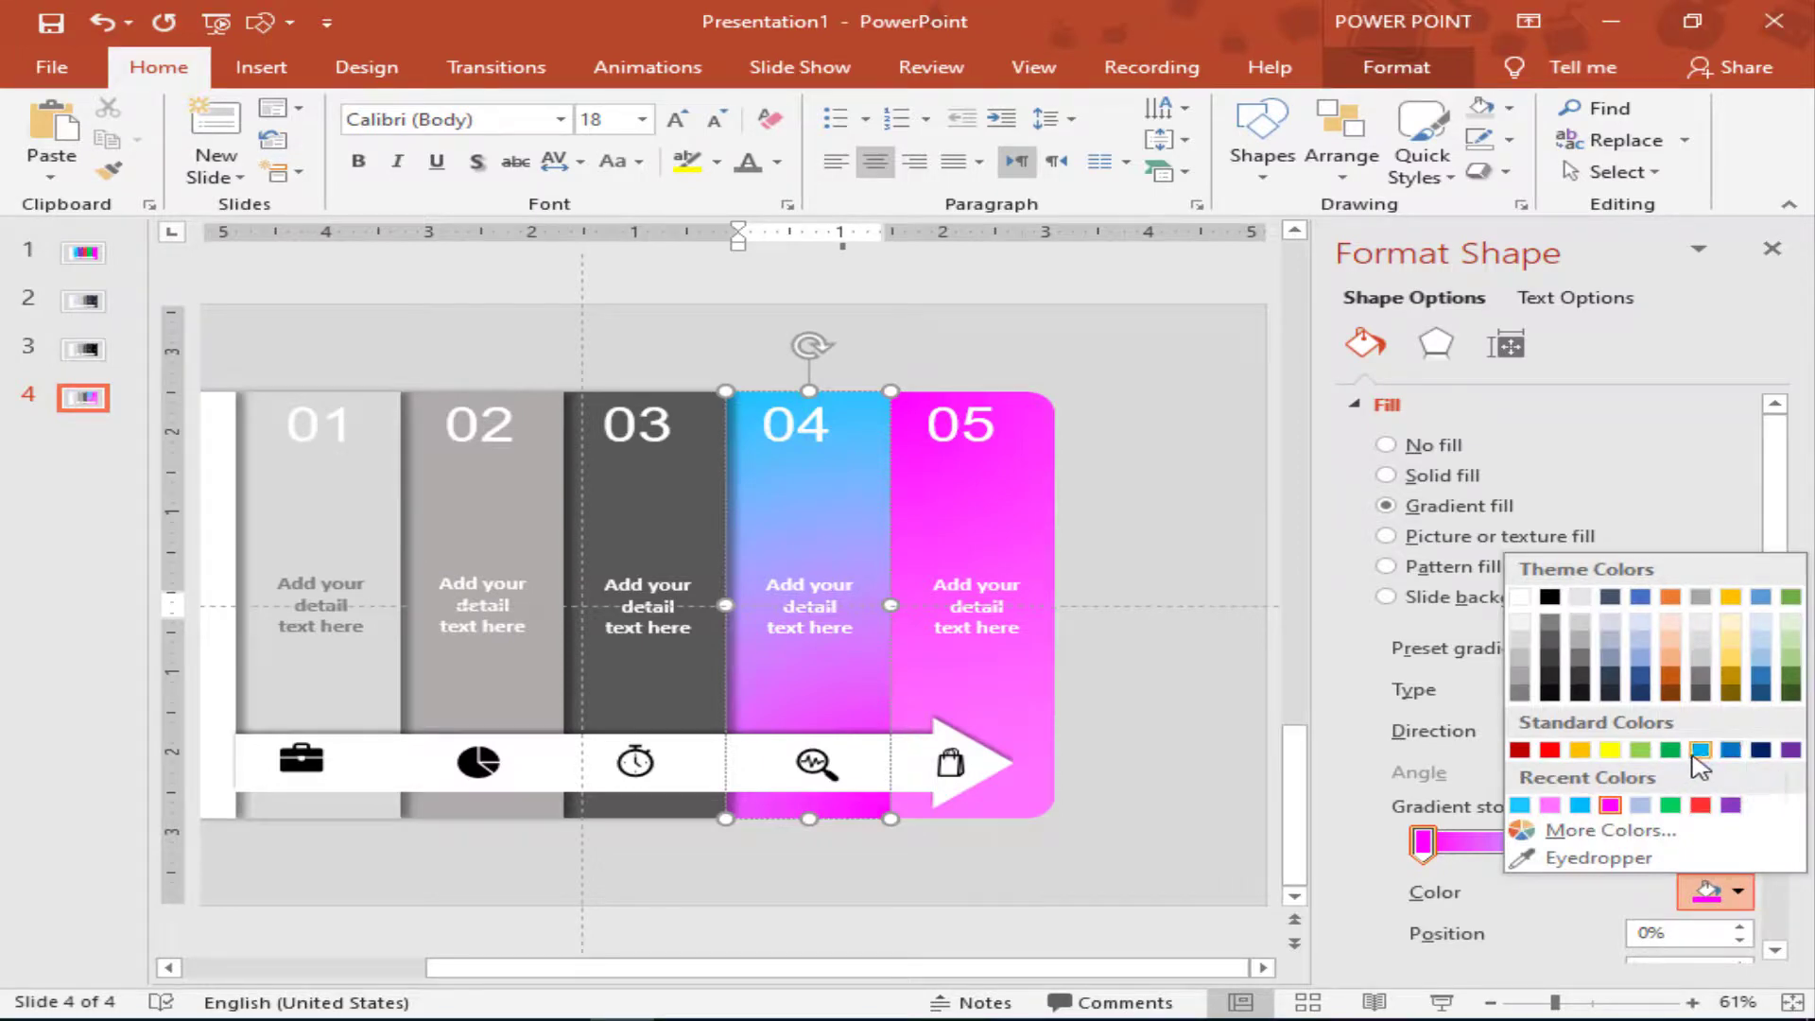
left_click(1701, 750)
left_click(1624, 842)
left_click(1738, 892)
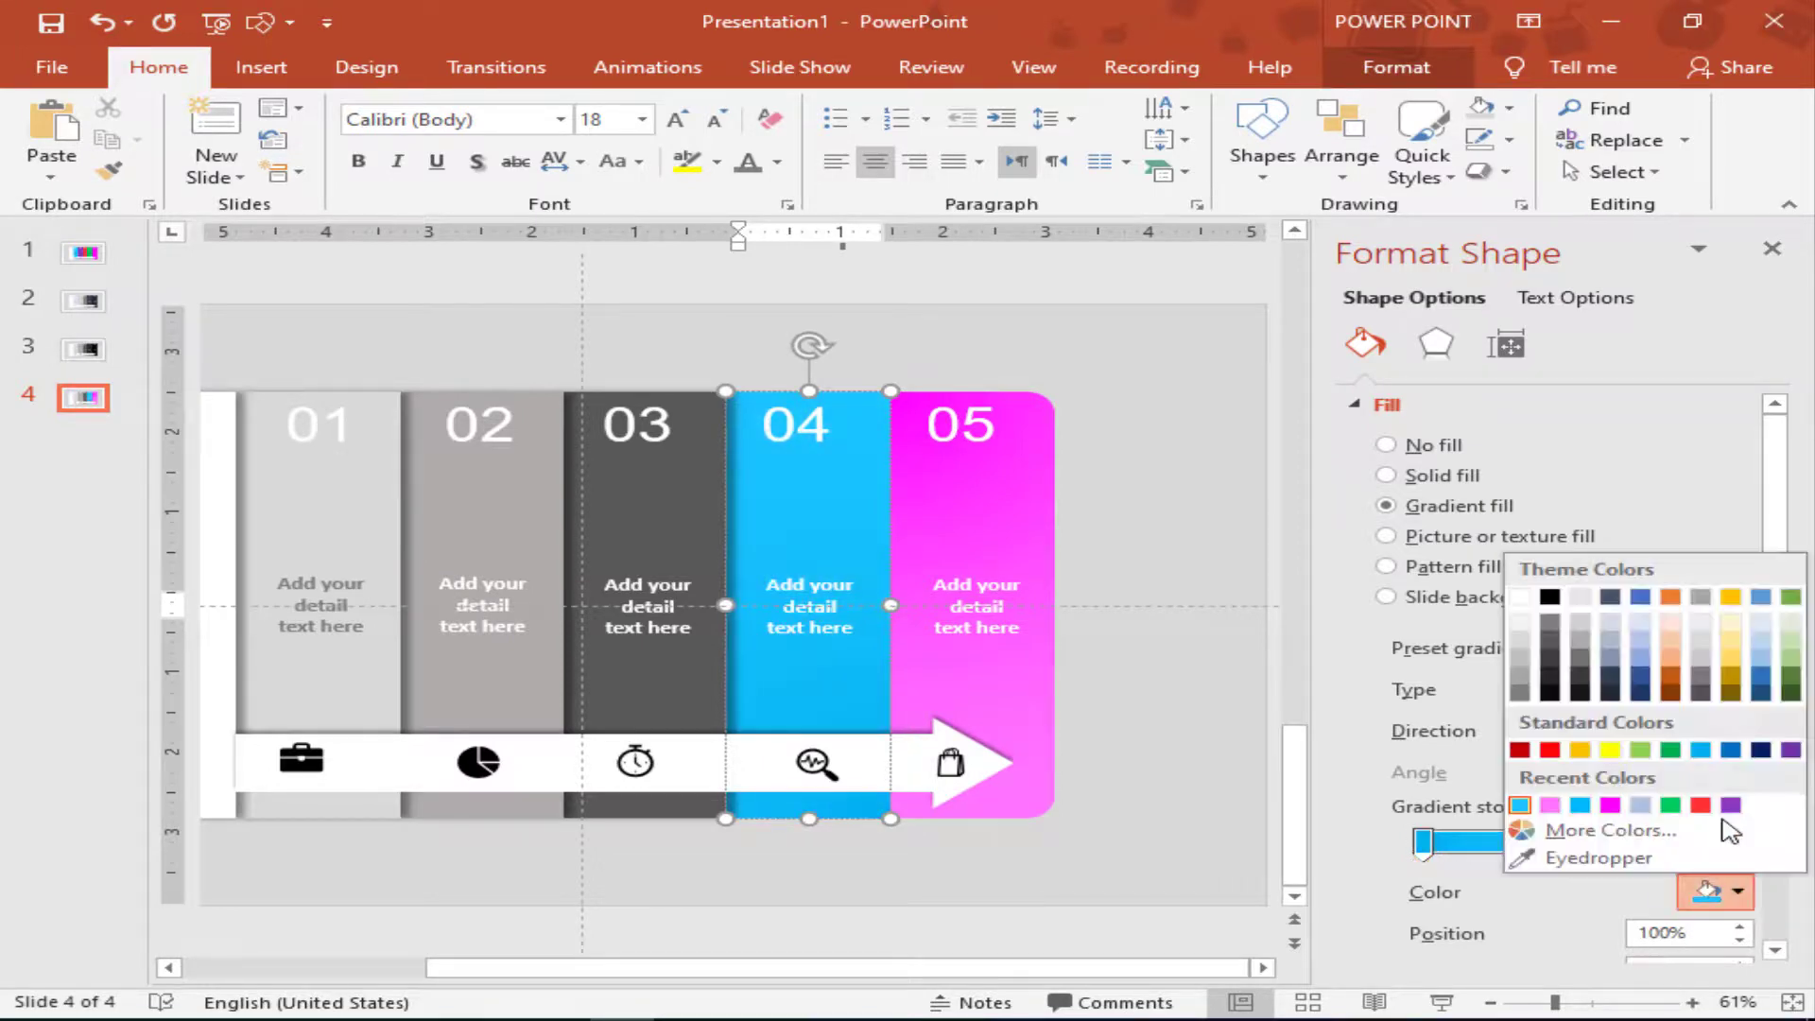
left_click(1761, 750)
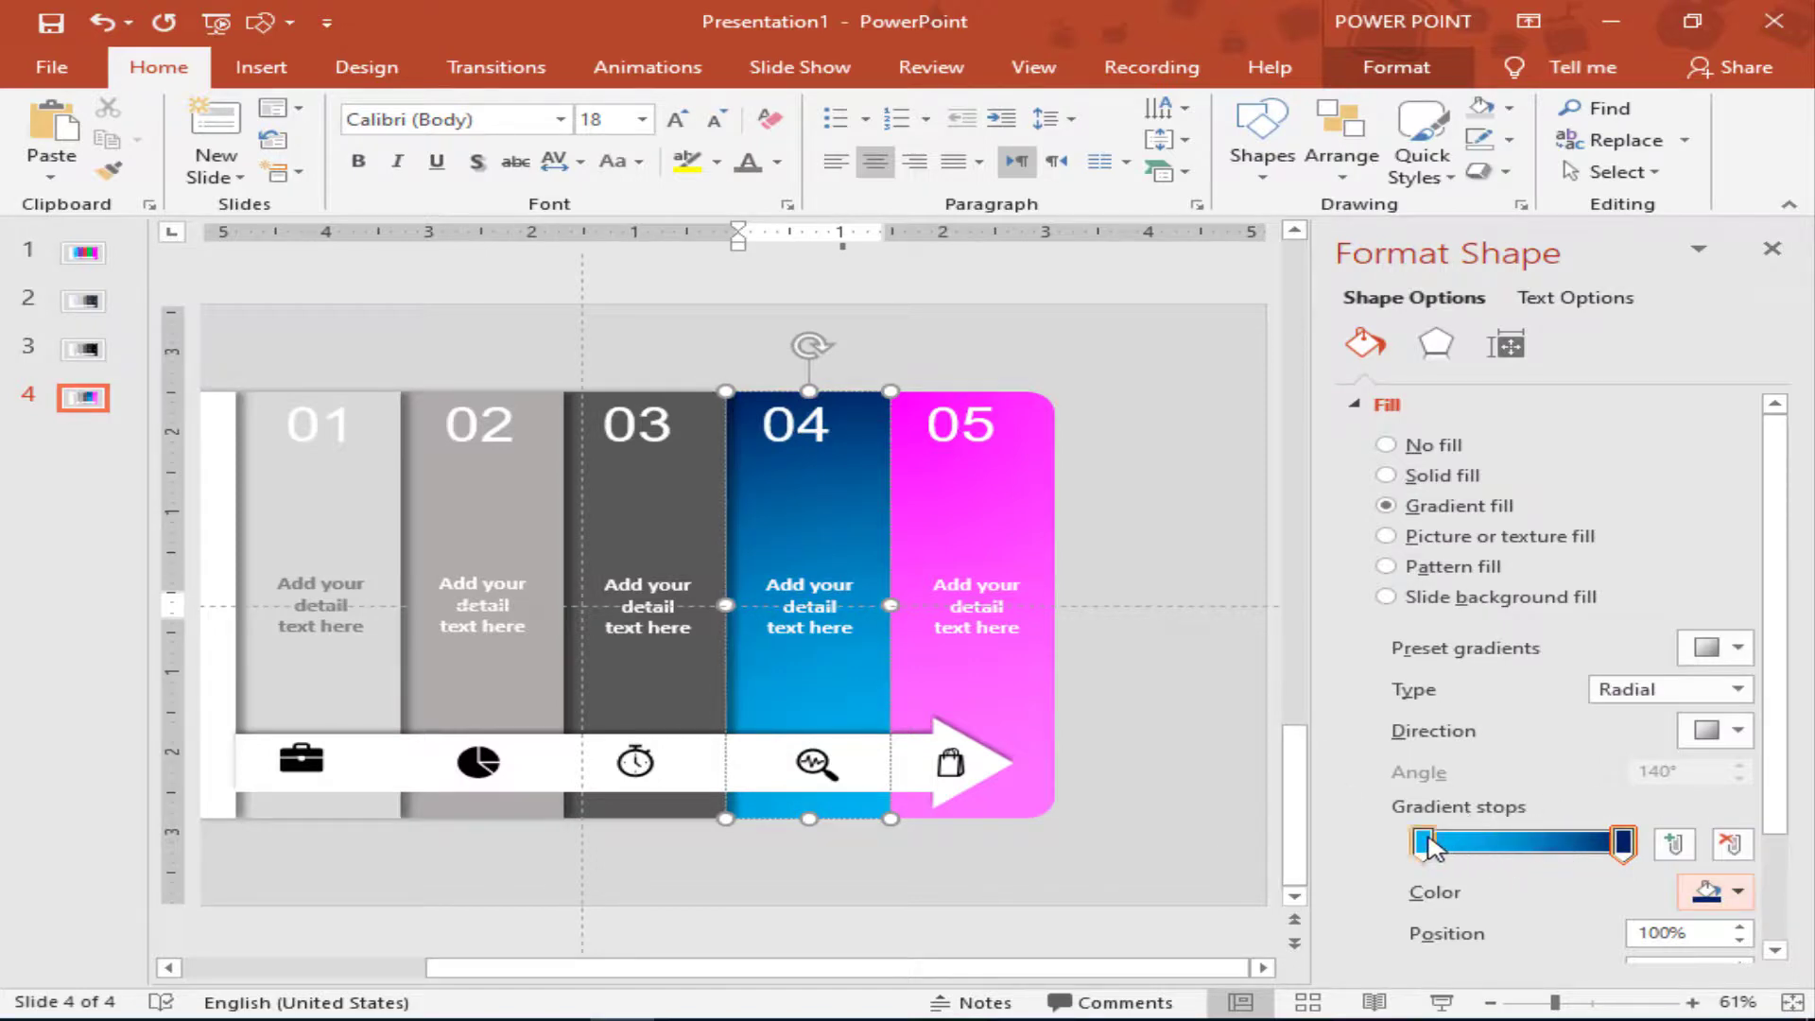
mouse_move(1429, 840)
left_mouse_down()
mouse_move(1519, 840)
mouse_move(1442, 841)
left_mouse_up()
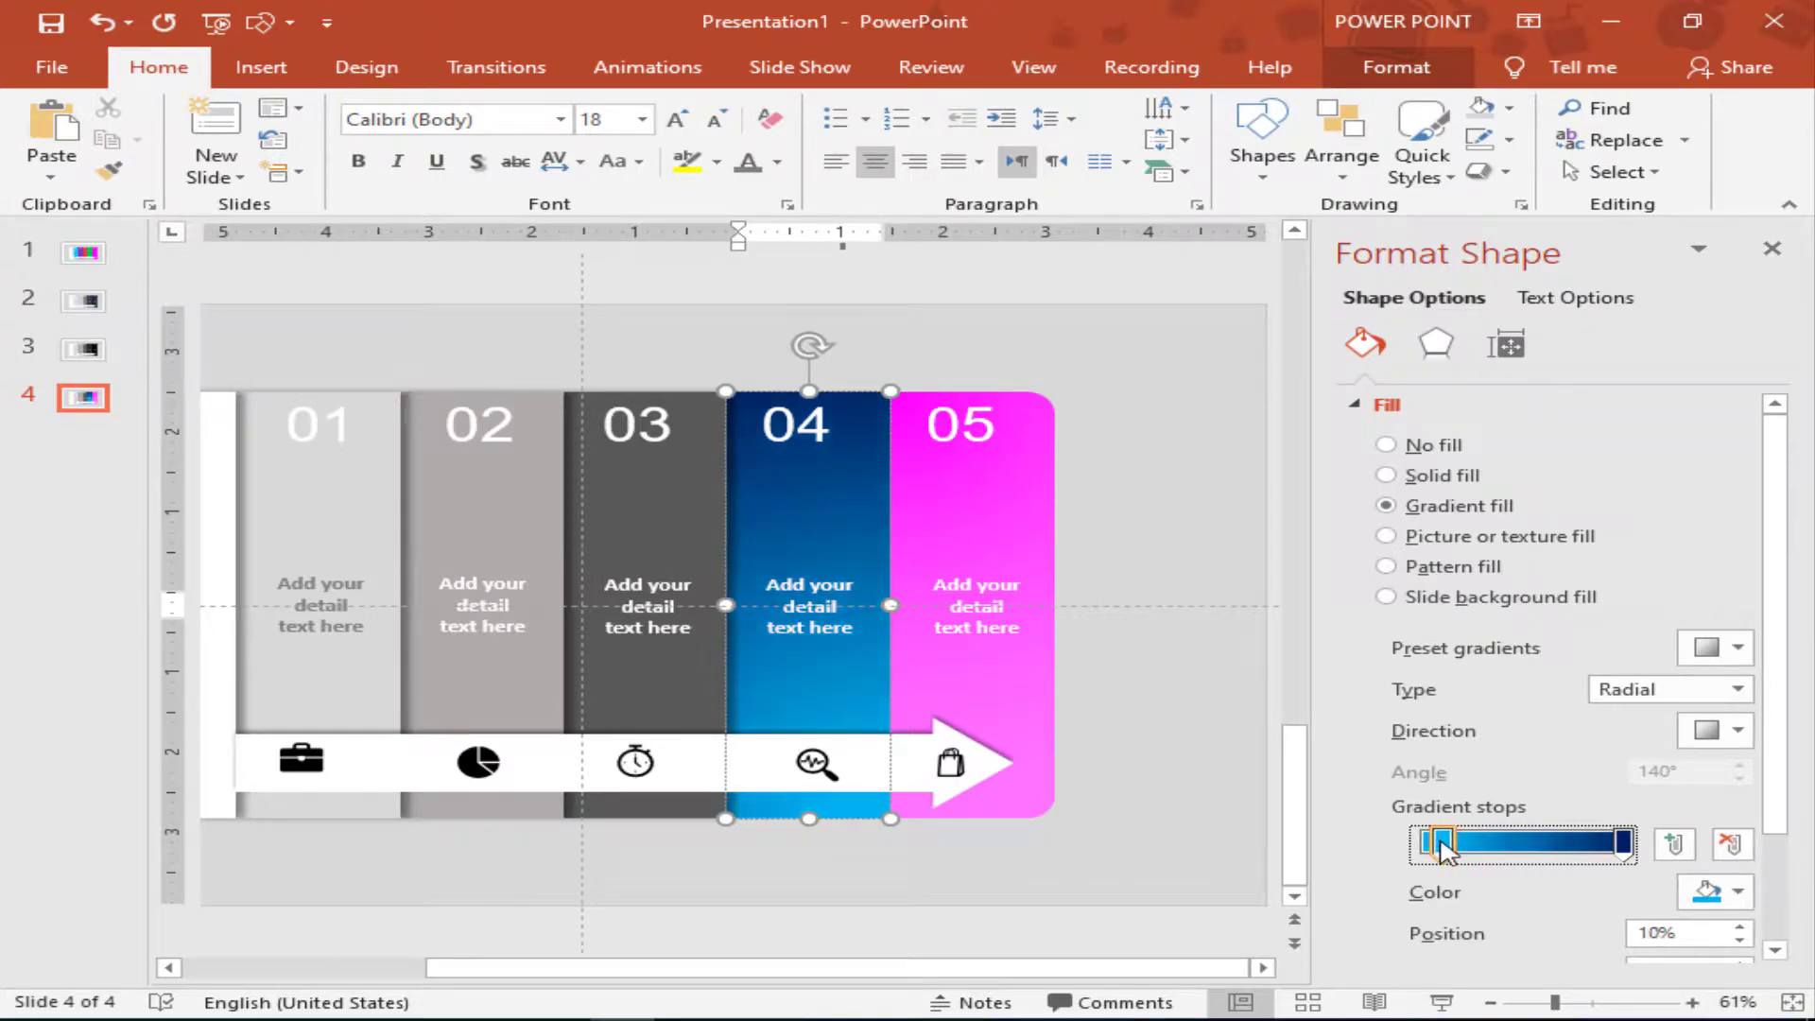
Make bar 04's gradient linear and lower its angle to 0°.
left_click(1742, 733)
left_click(1742, 731)
left_click(1737, 690)
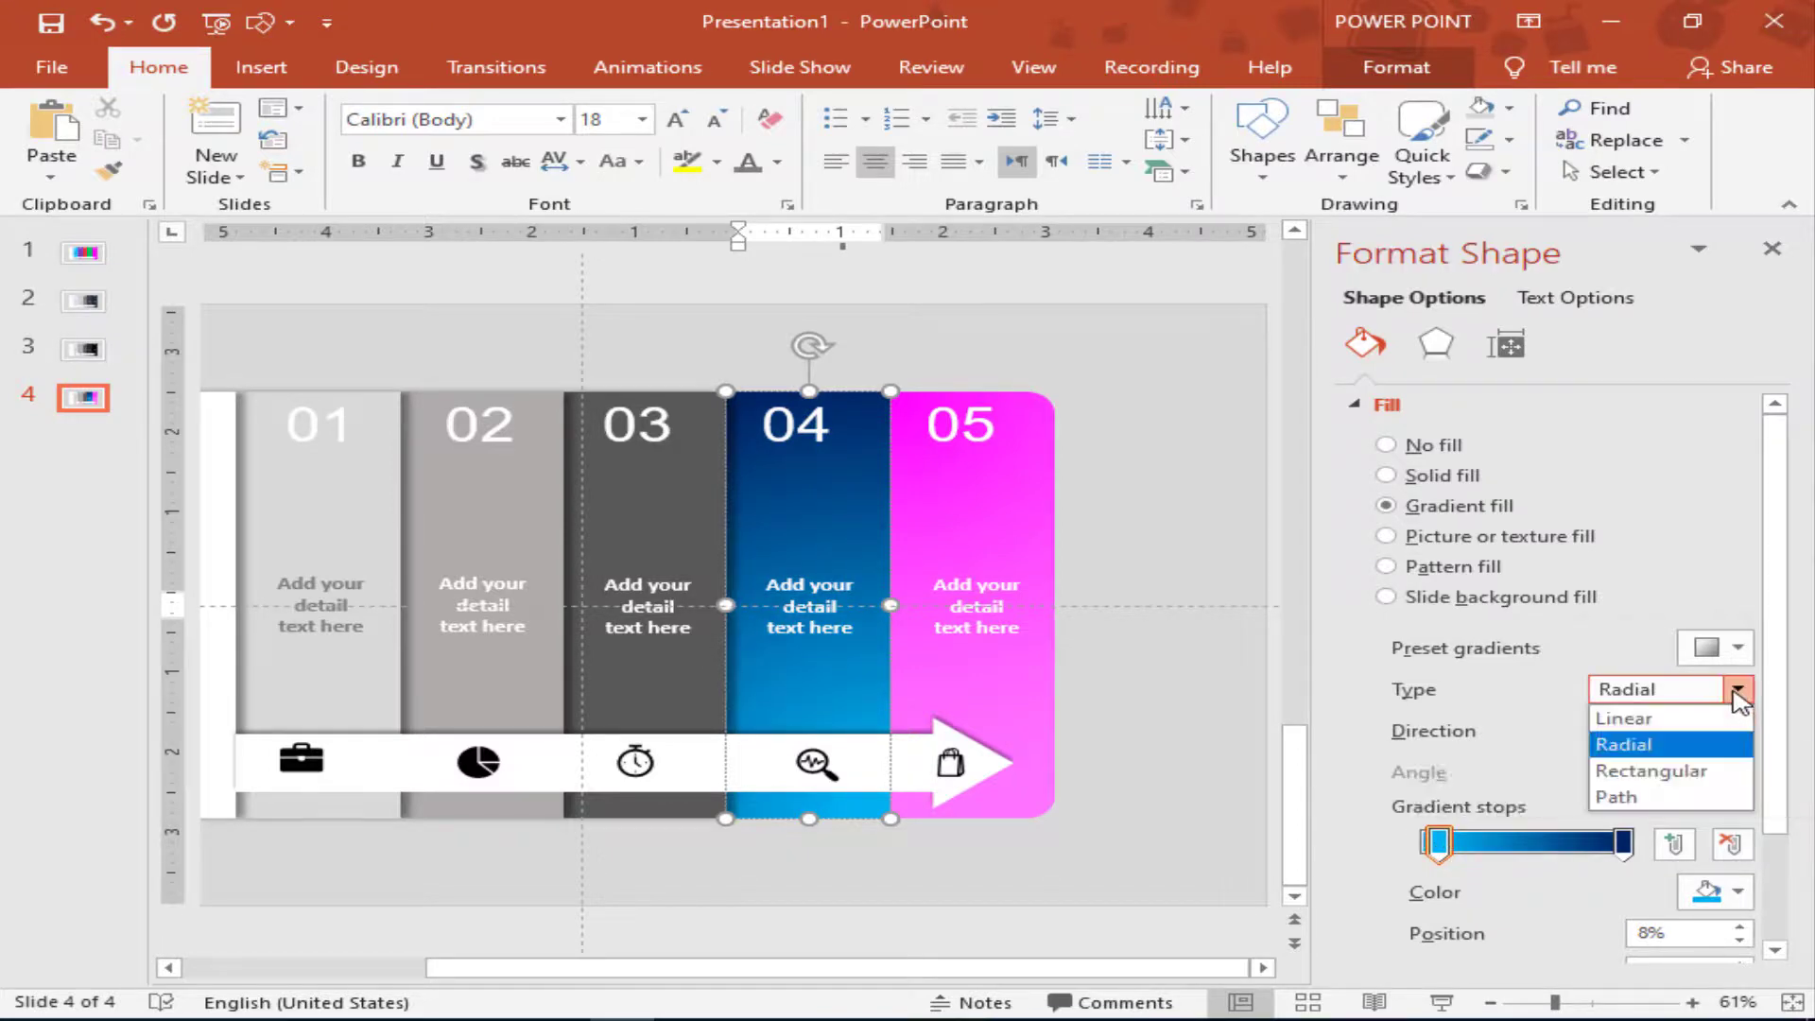
left_click(1728, 720)
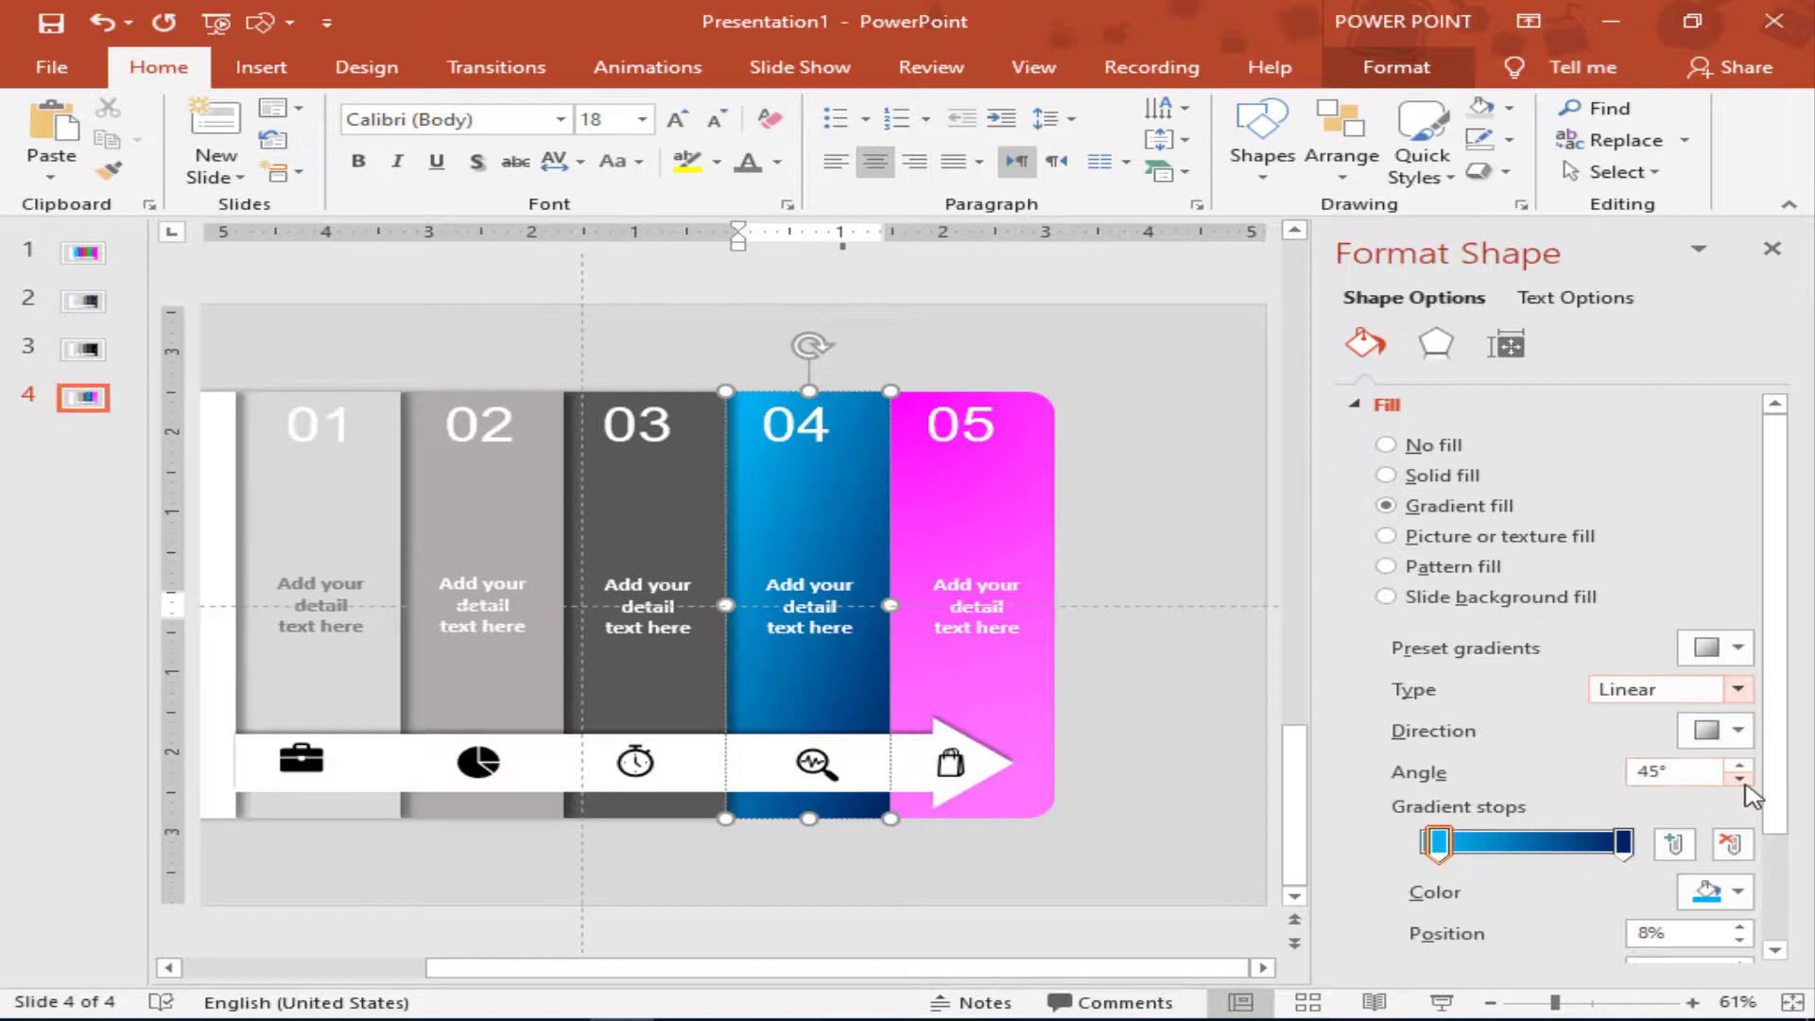
left_click(1007, 517)
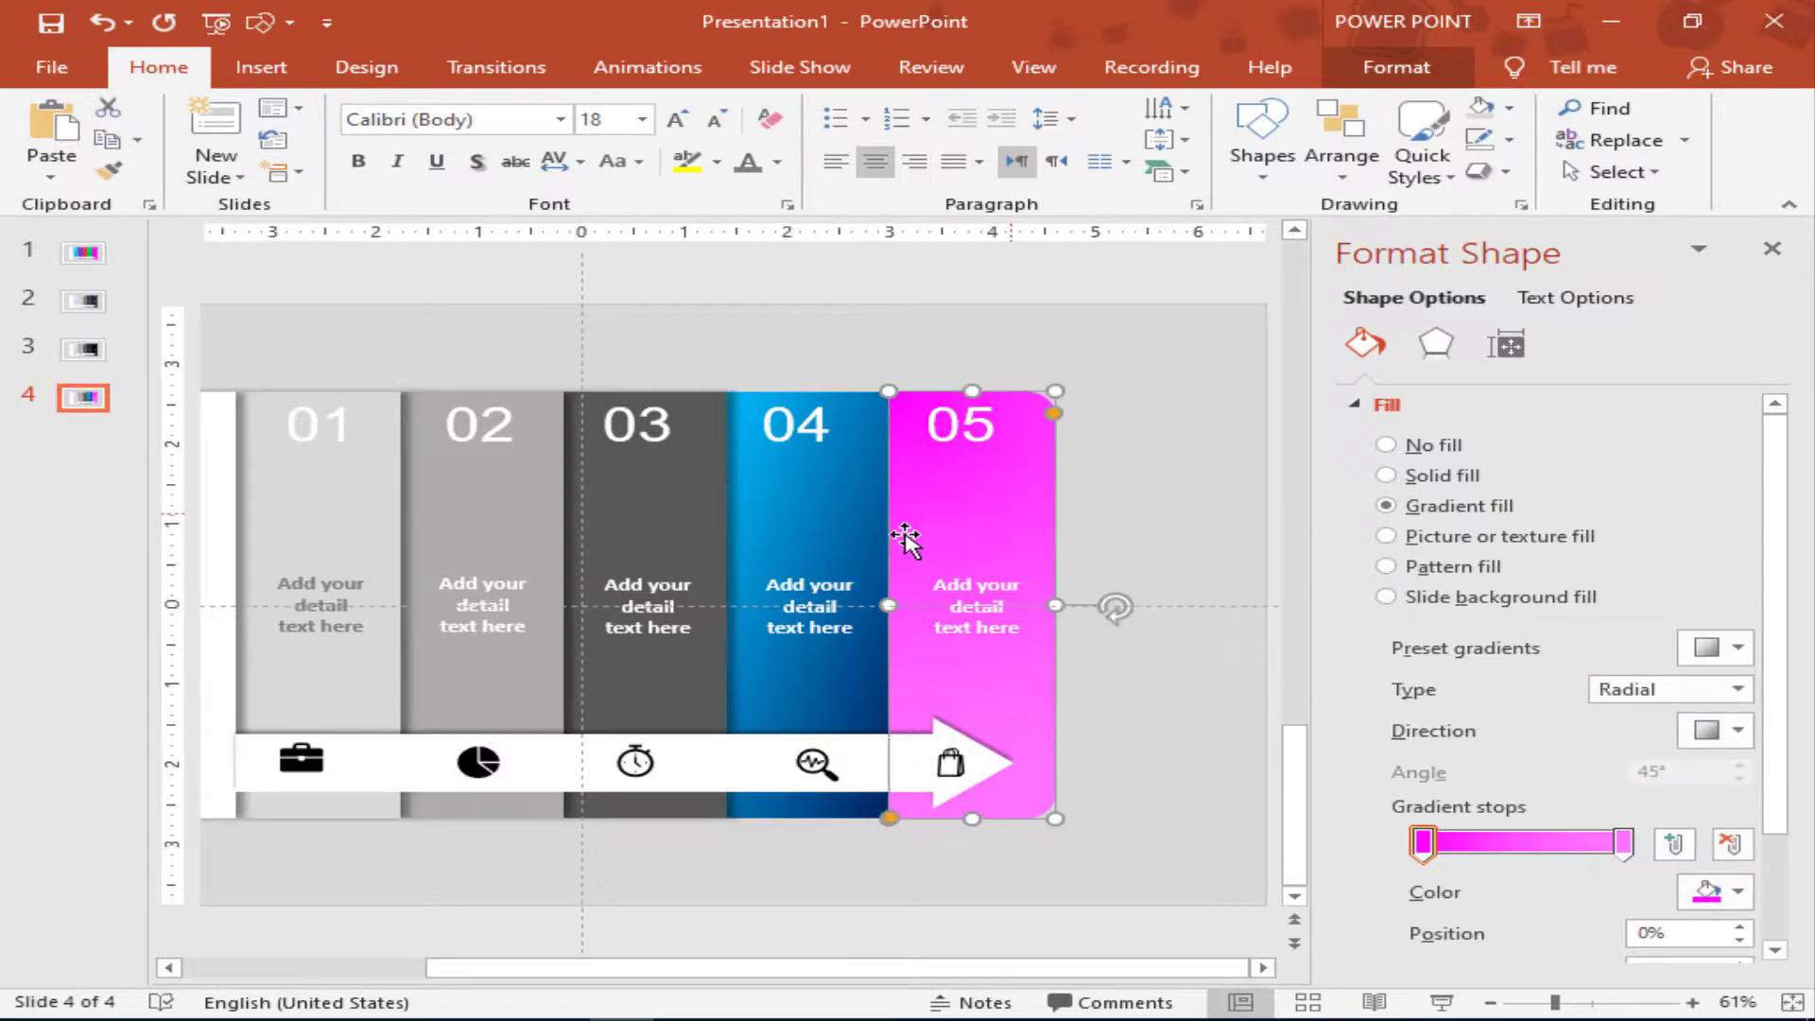
left_click(850, 536)
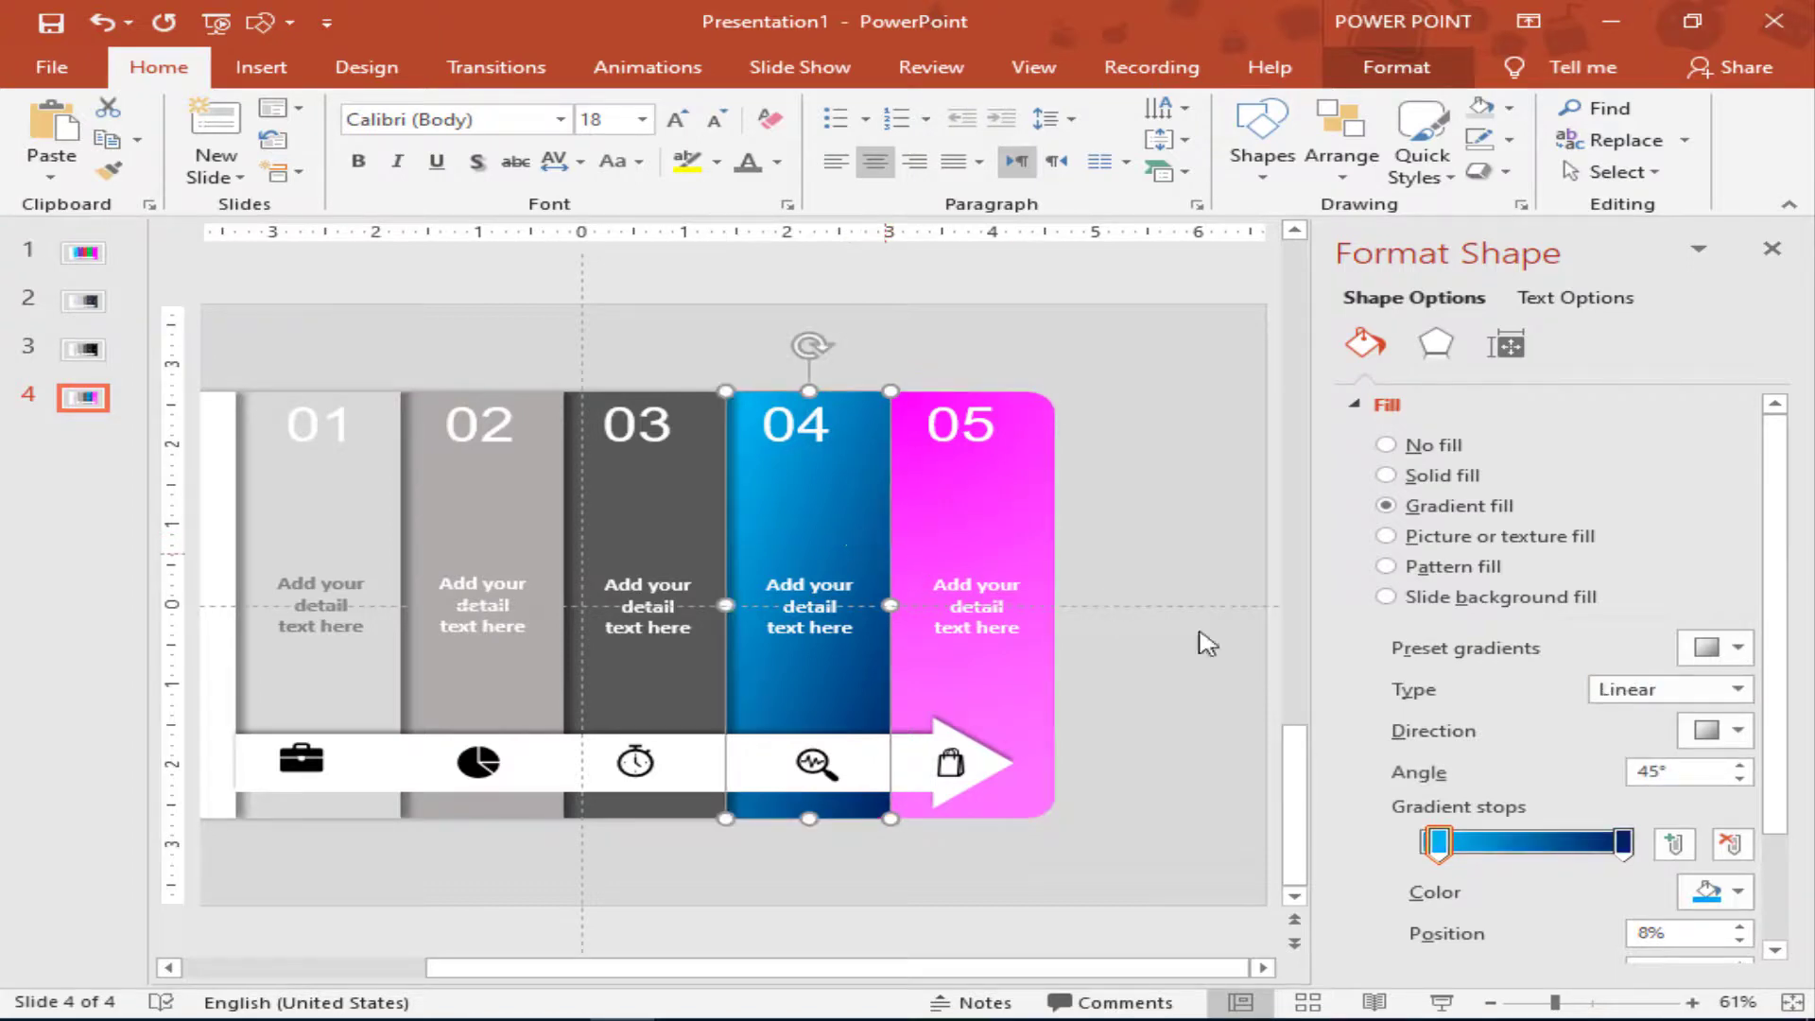
left_click(1740, 781)
left_click(1739, 781)
left_click(1740, 781)
left_click(1740, 781)
left_click(1739, 781)
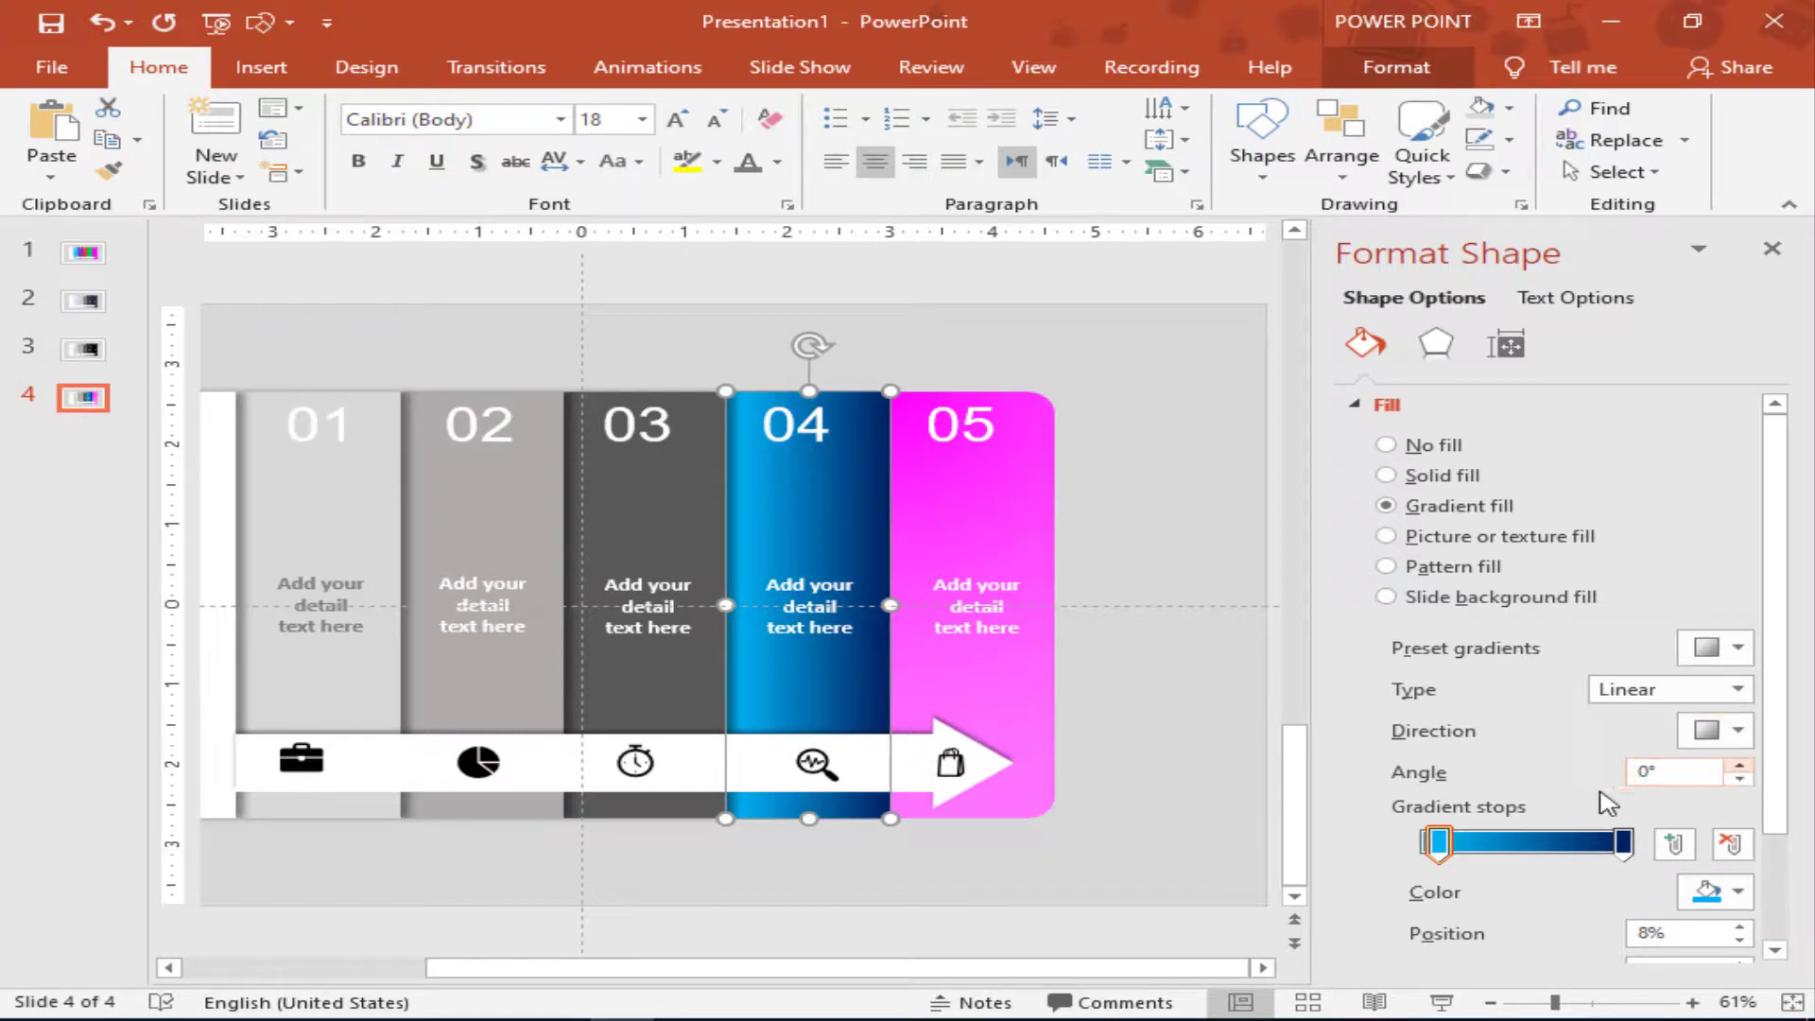
Copy bar 04's gradient onto bar 03, recolour it light green to green, running diagonally.
left_click(109, 170)
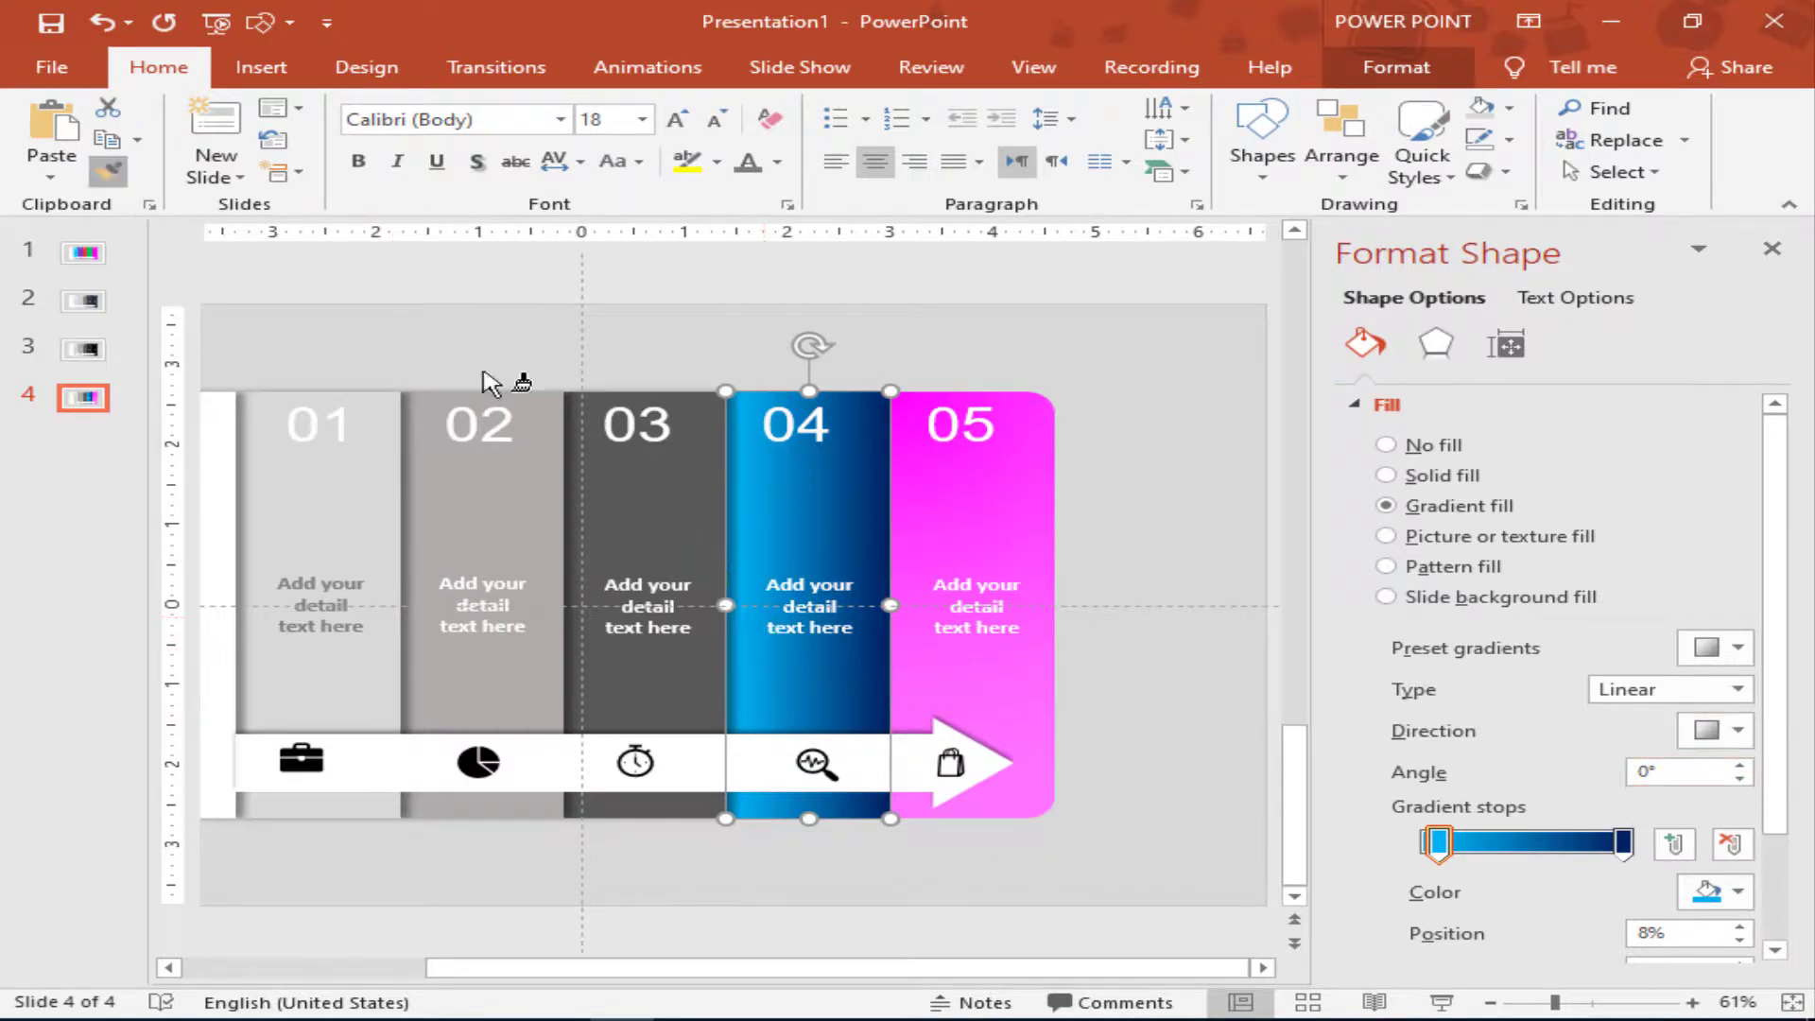
left_click(693, 511)
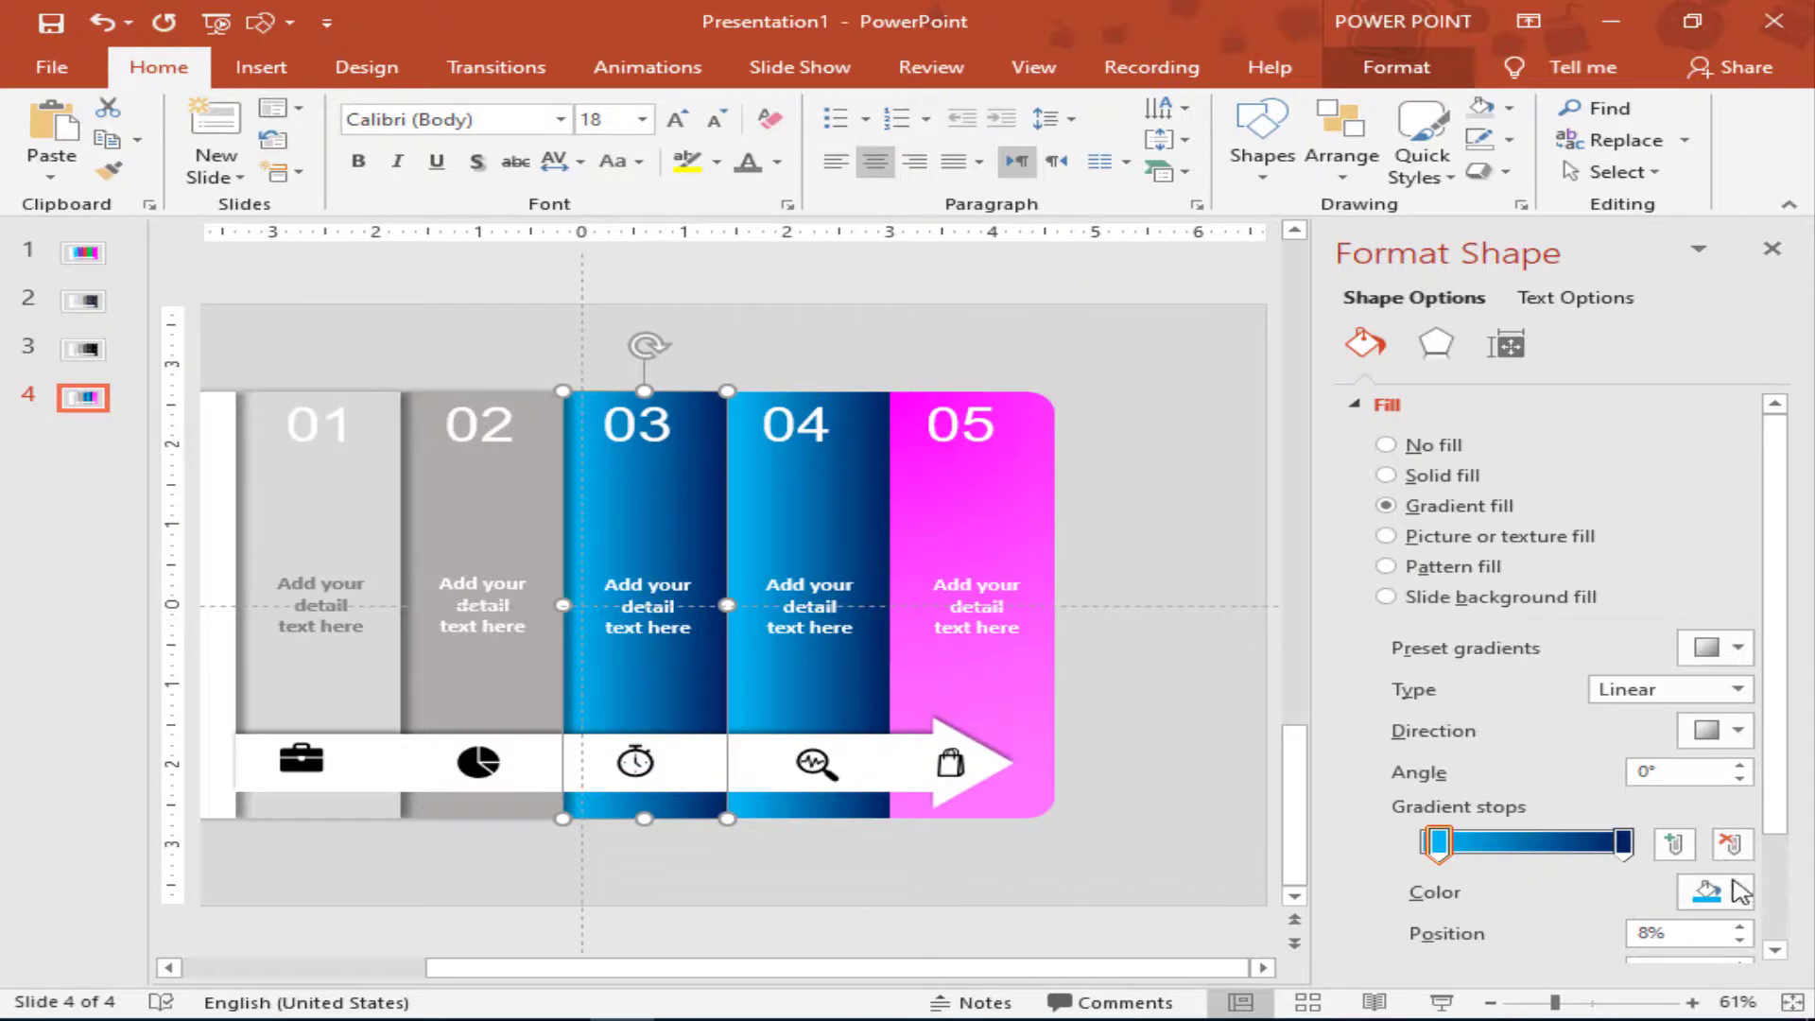
left_click(1738, 892)
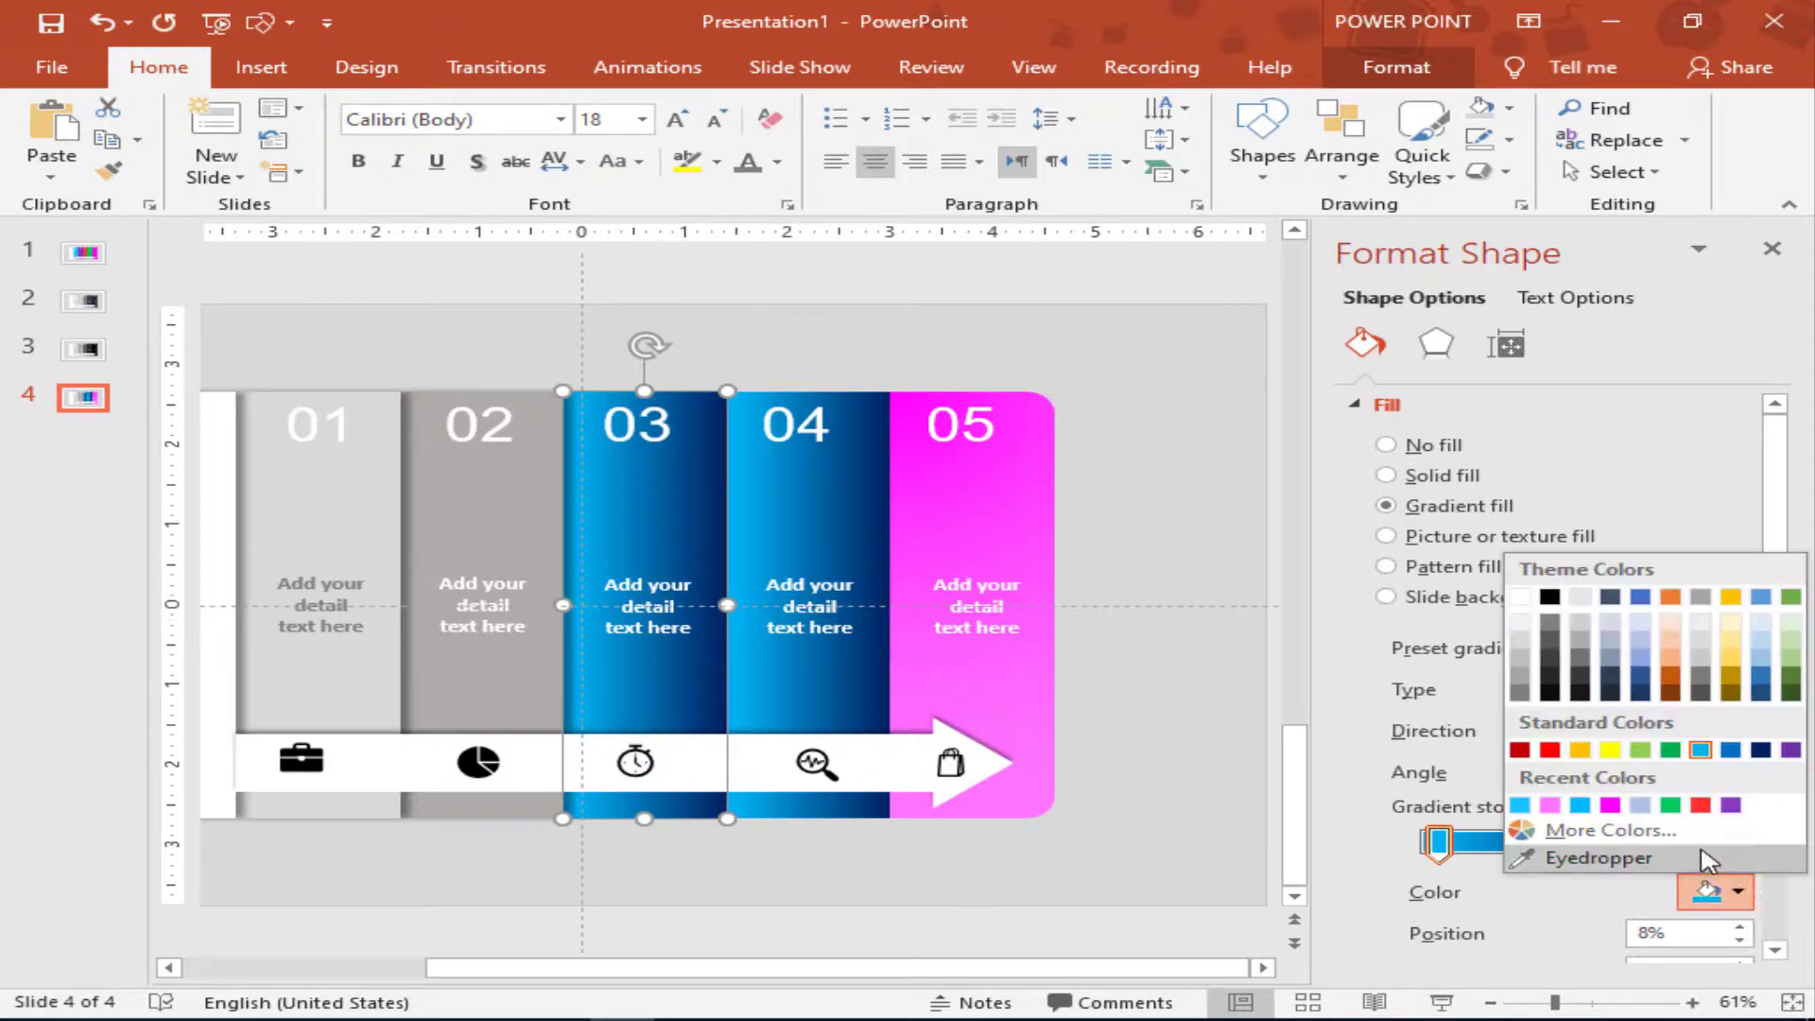
left_click(1640, 750)
left_click(1623, 841)
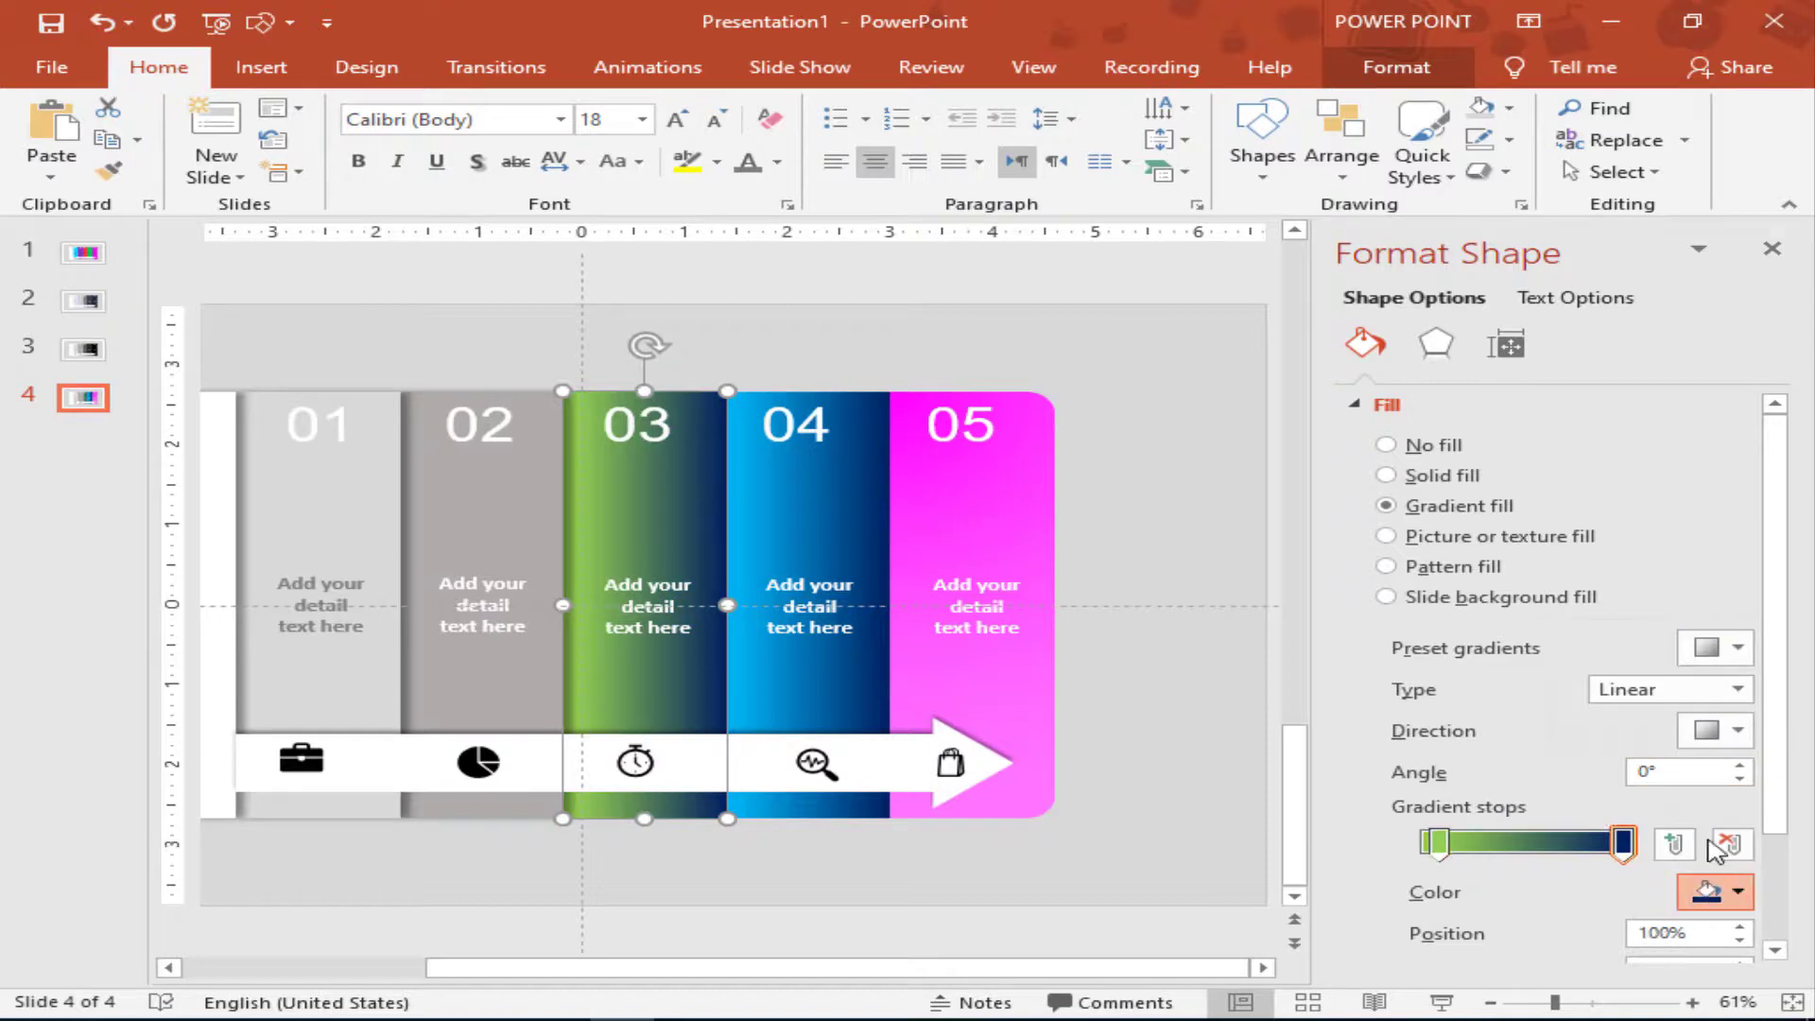
left_click(1738, 892)
left_click(1665, 750)
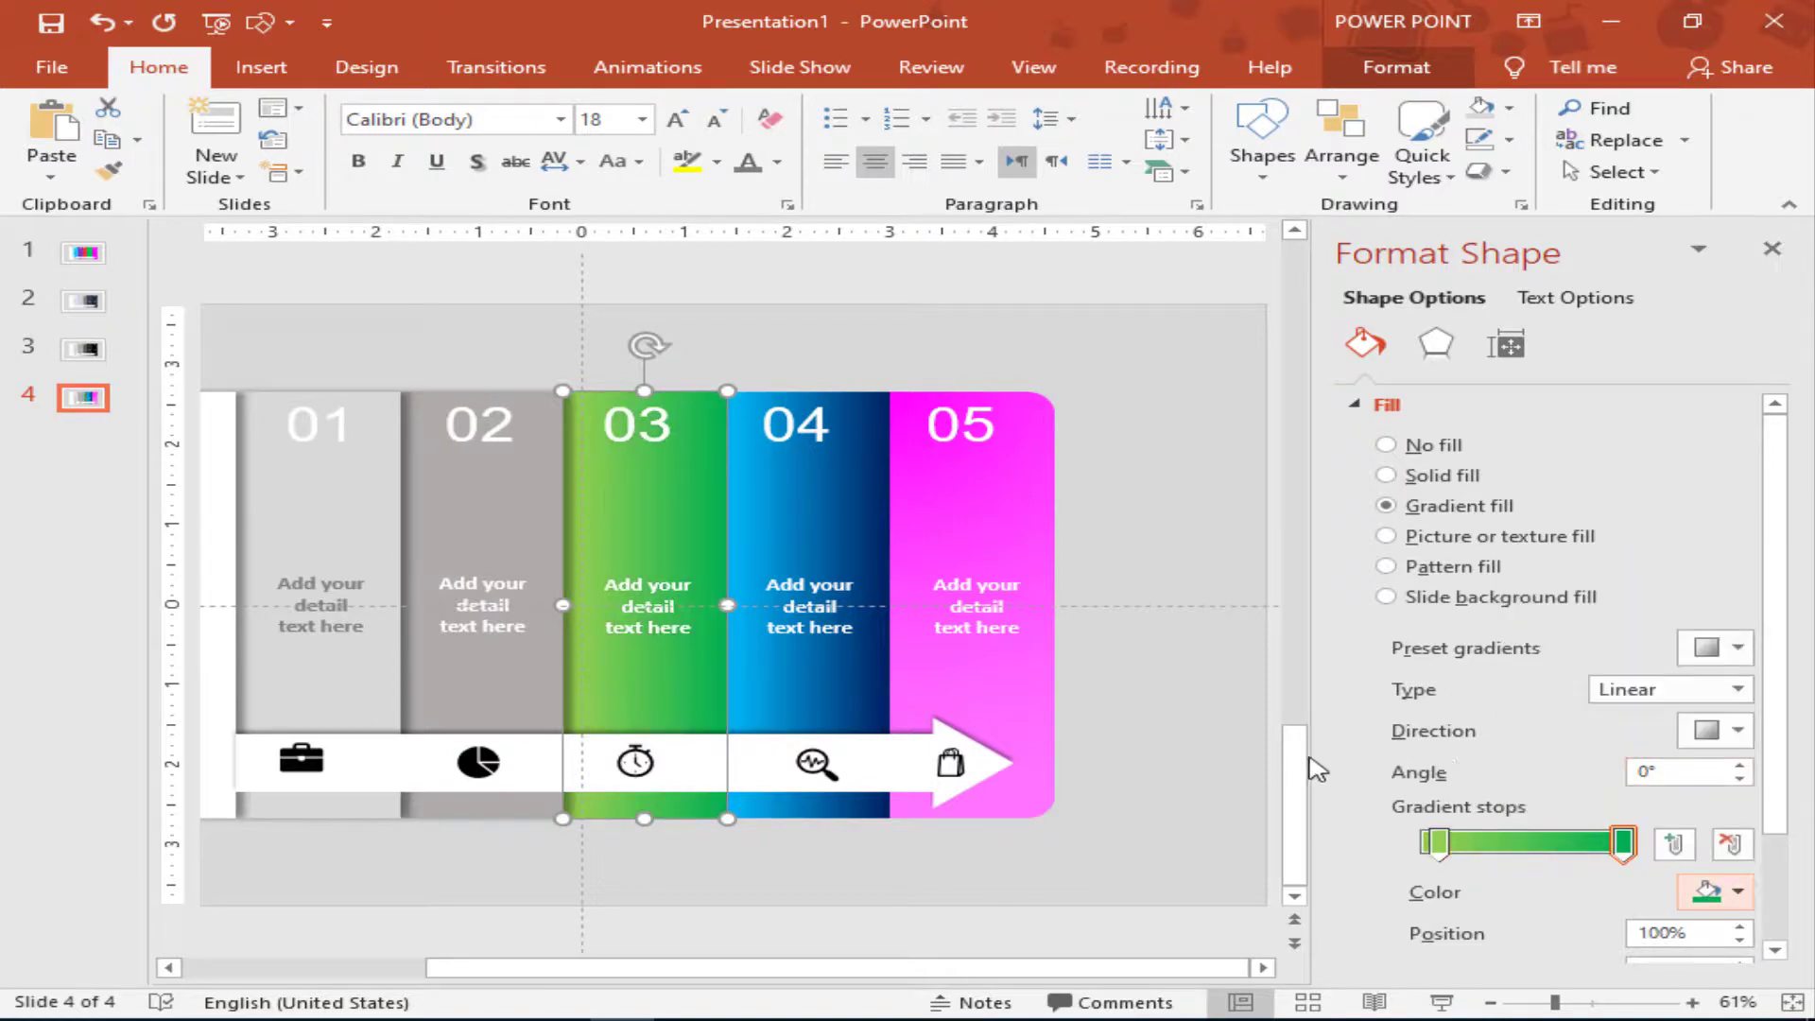
left_click(1739, 731)
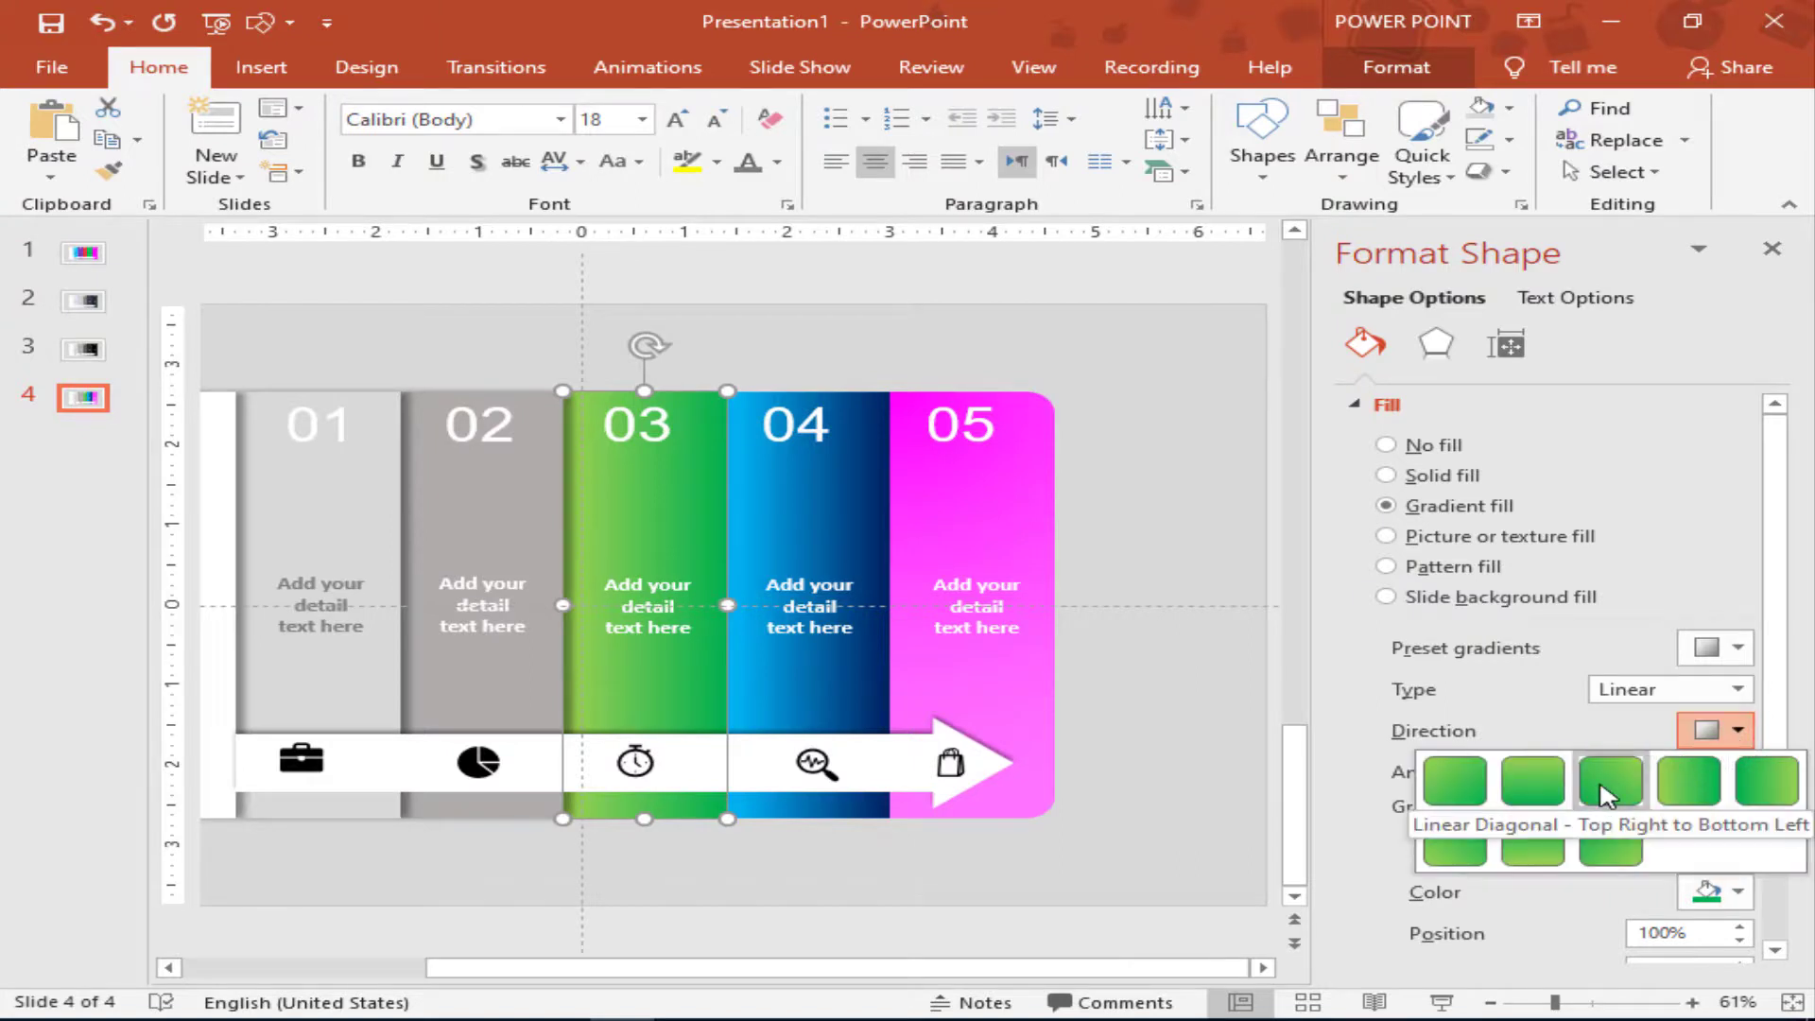
left_click(1689, 781)
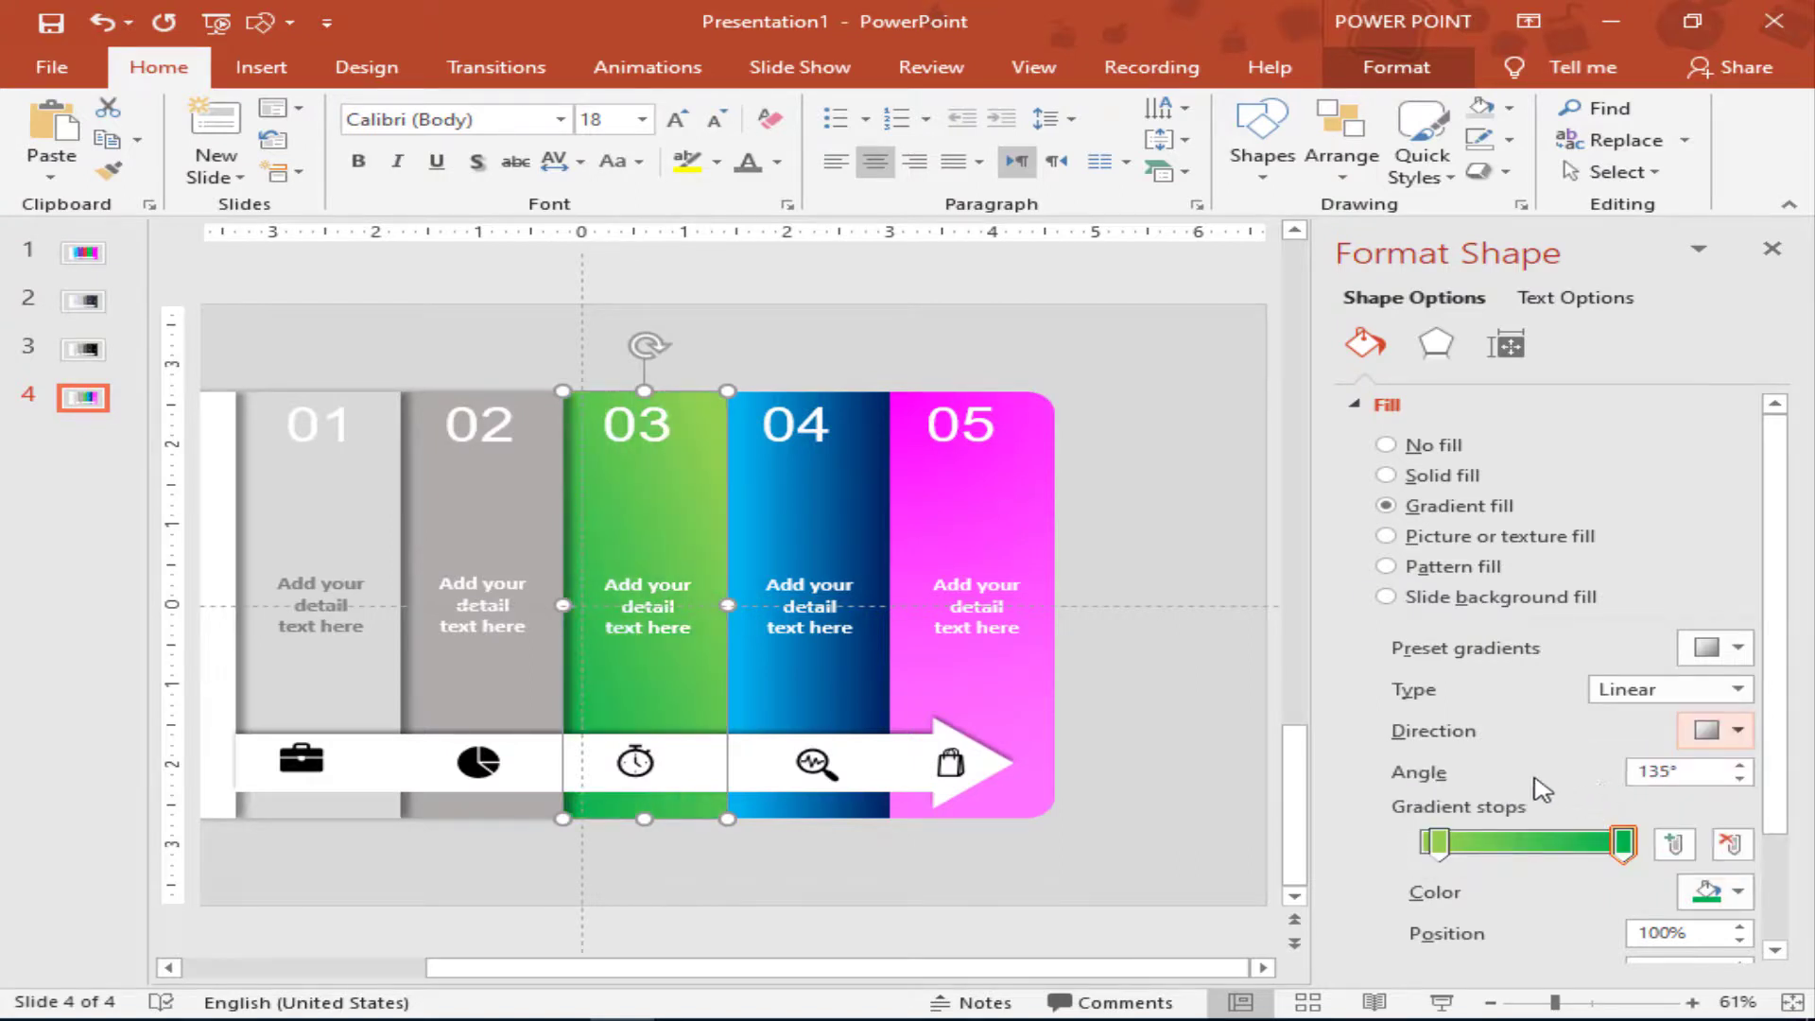
Copy the gradient onto bar 02 with red and dark red stops, then onto bar 01.
left_click(109, 170)
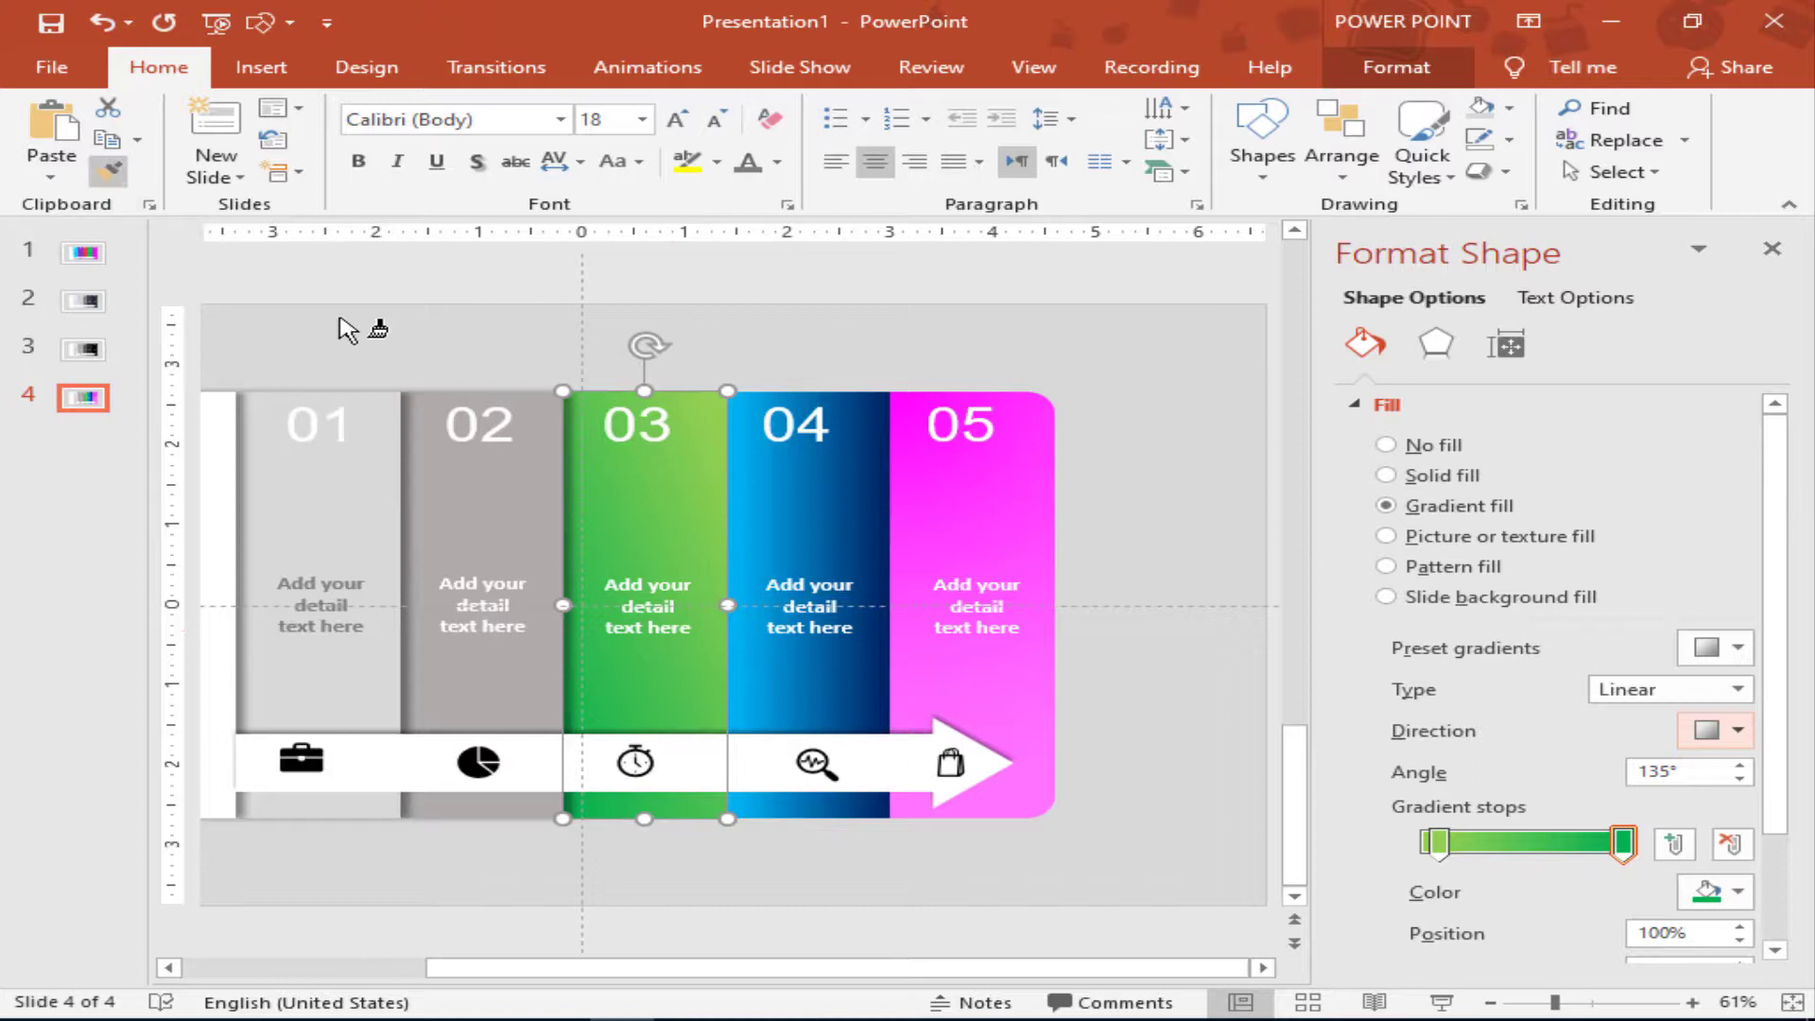
left_click(549, 490)
left_click(1723, 889)
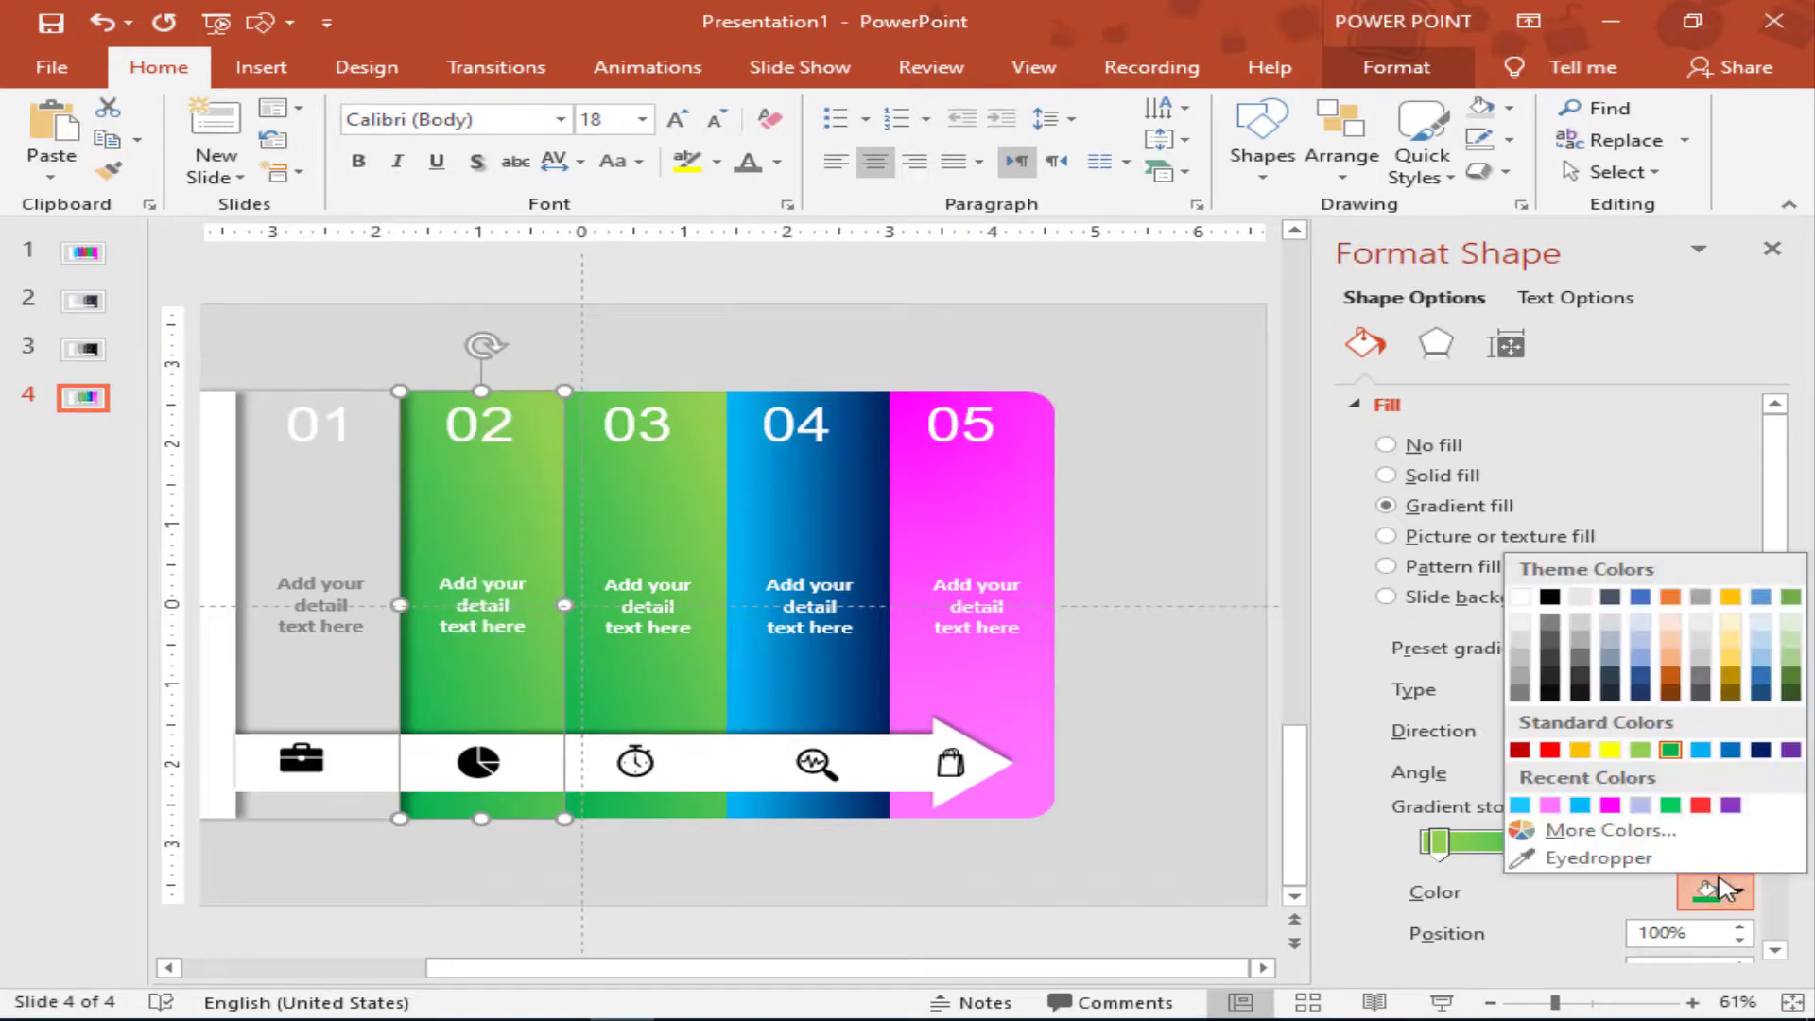
left_click(1518, 751)
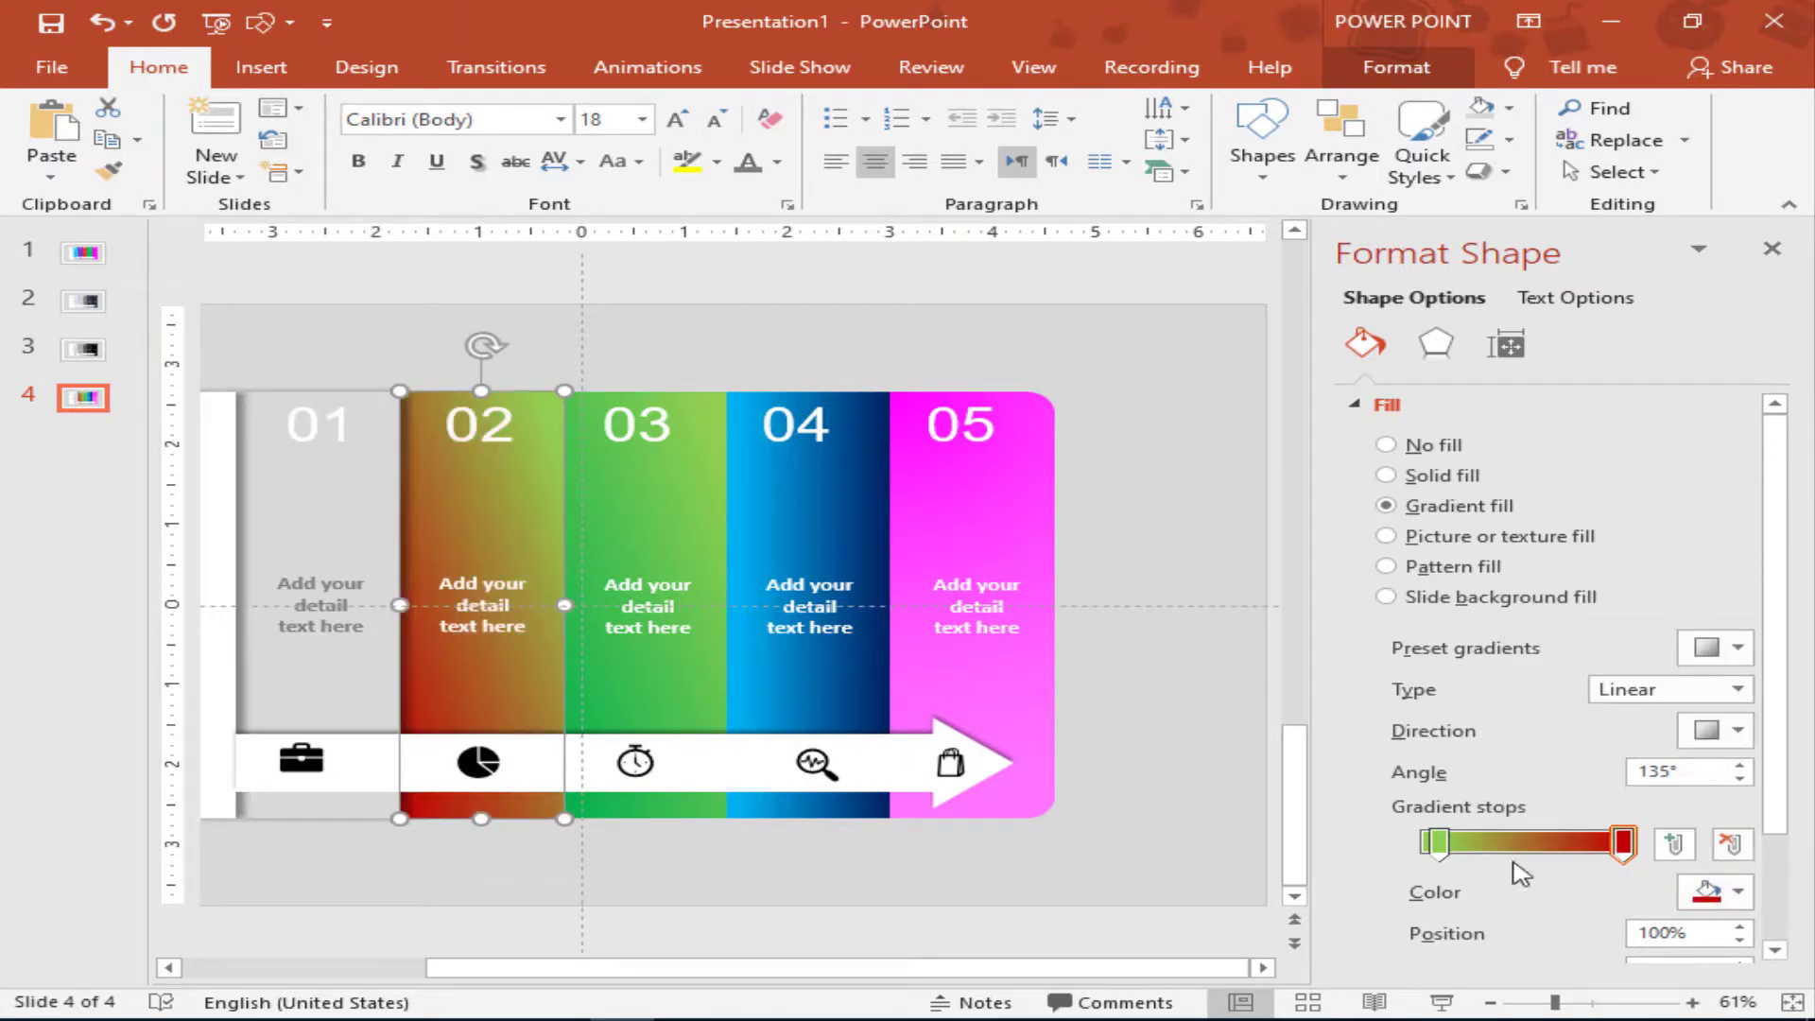
left_click(1439, 842)
left_click(1723, 892)
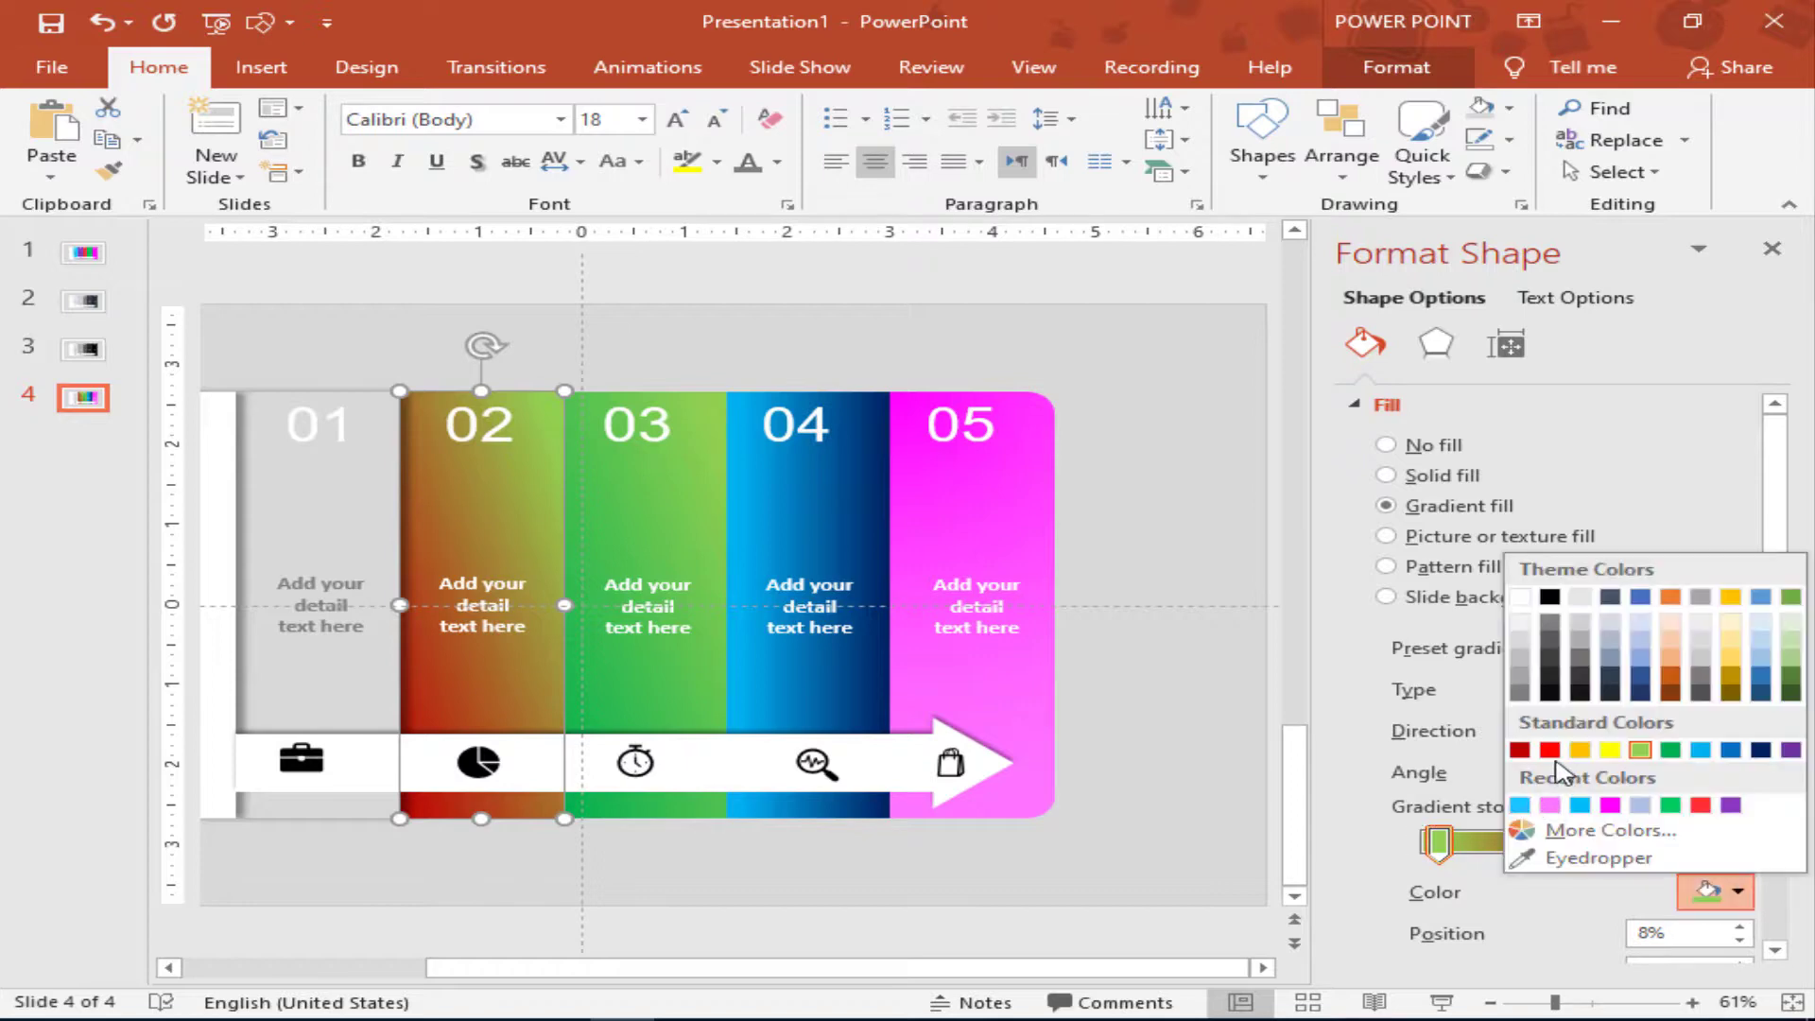
left_click(1538, 777)
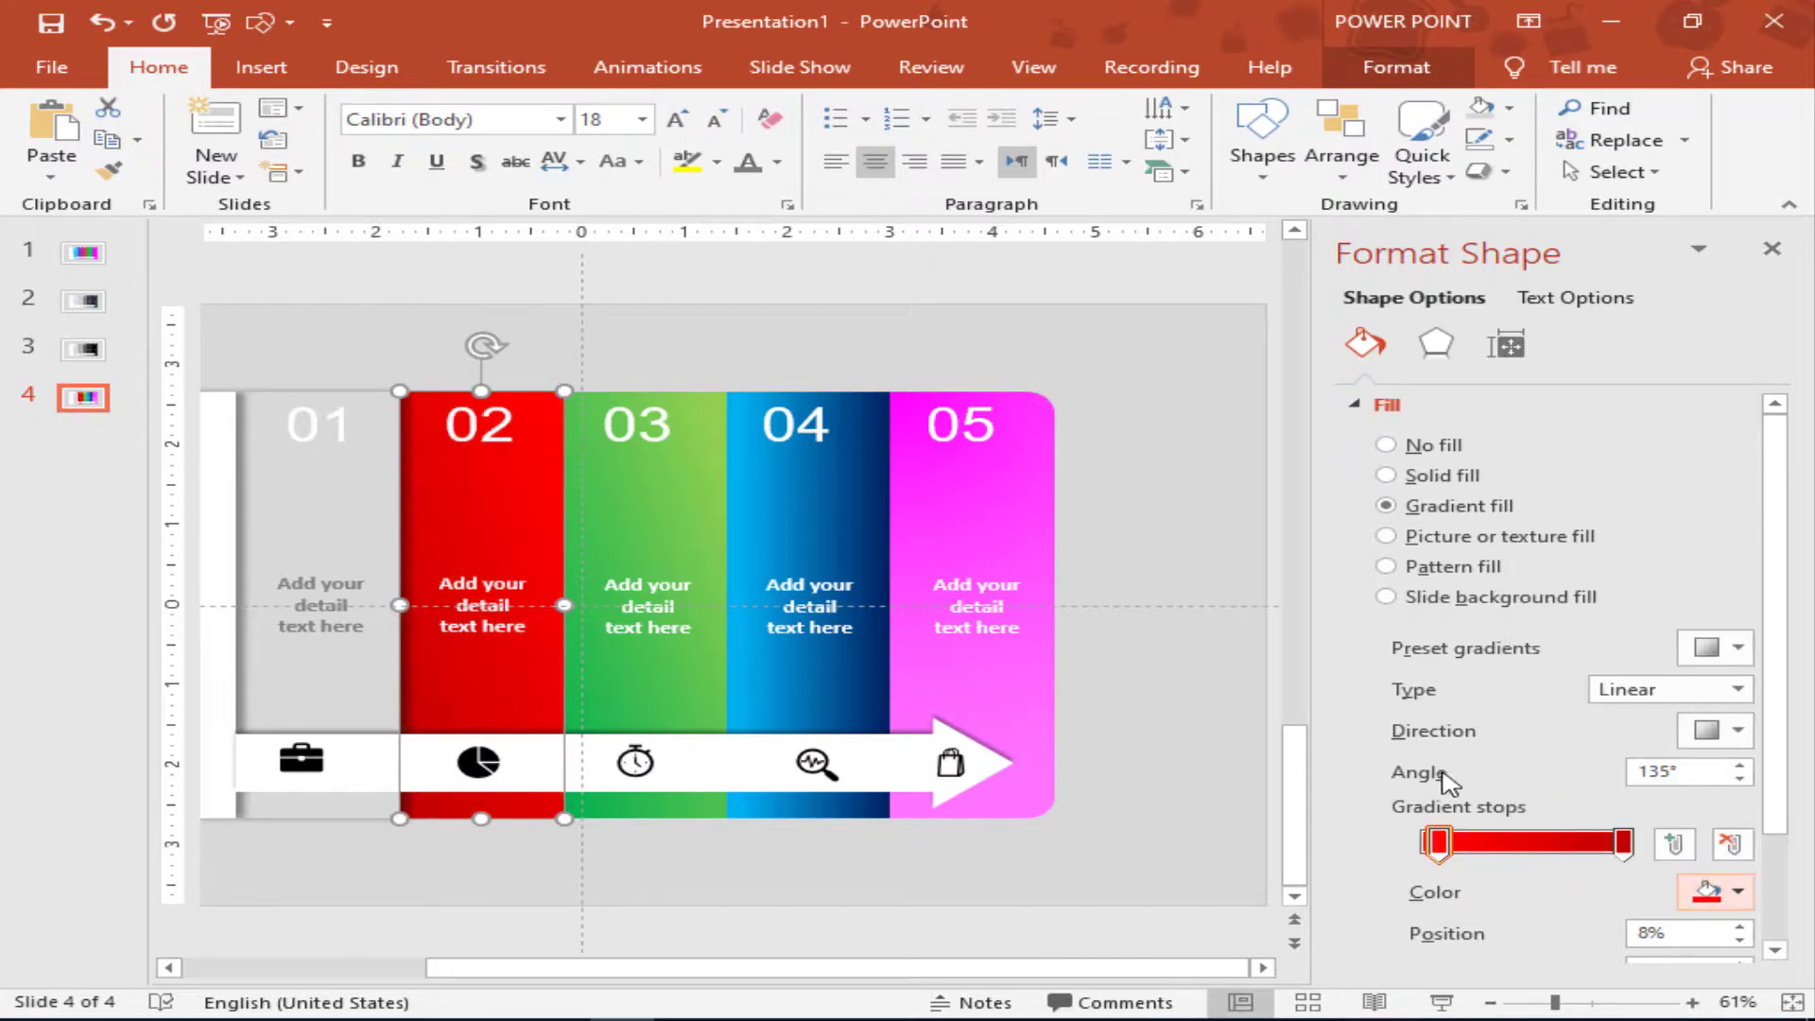
left_click(110, 171)
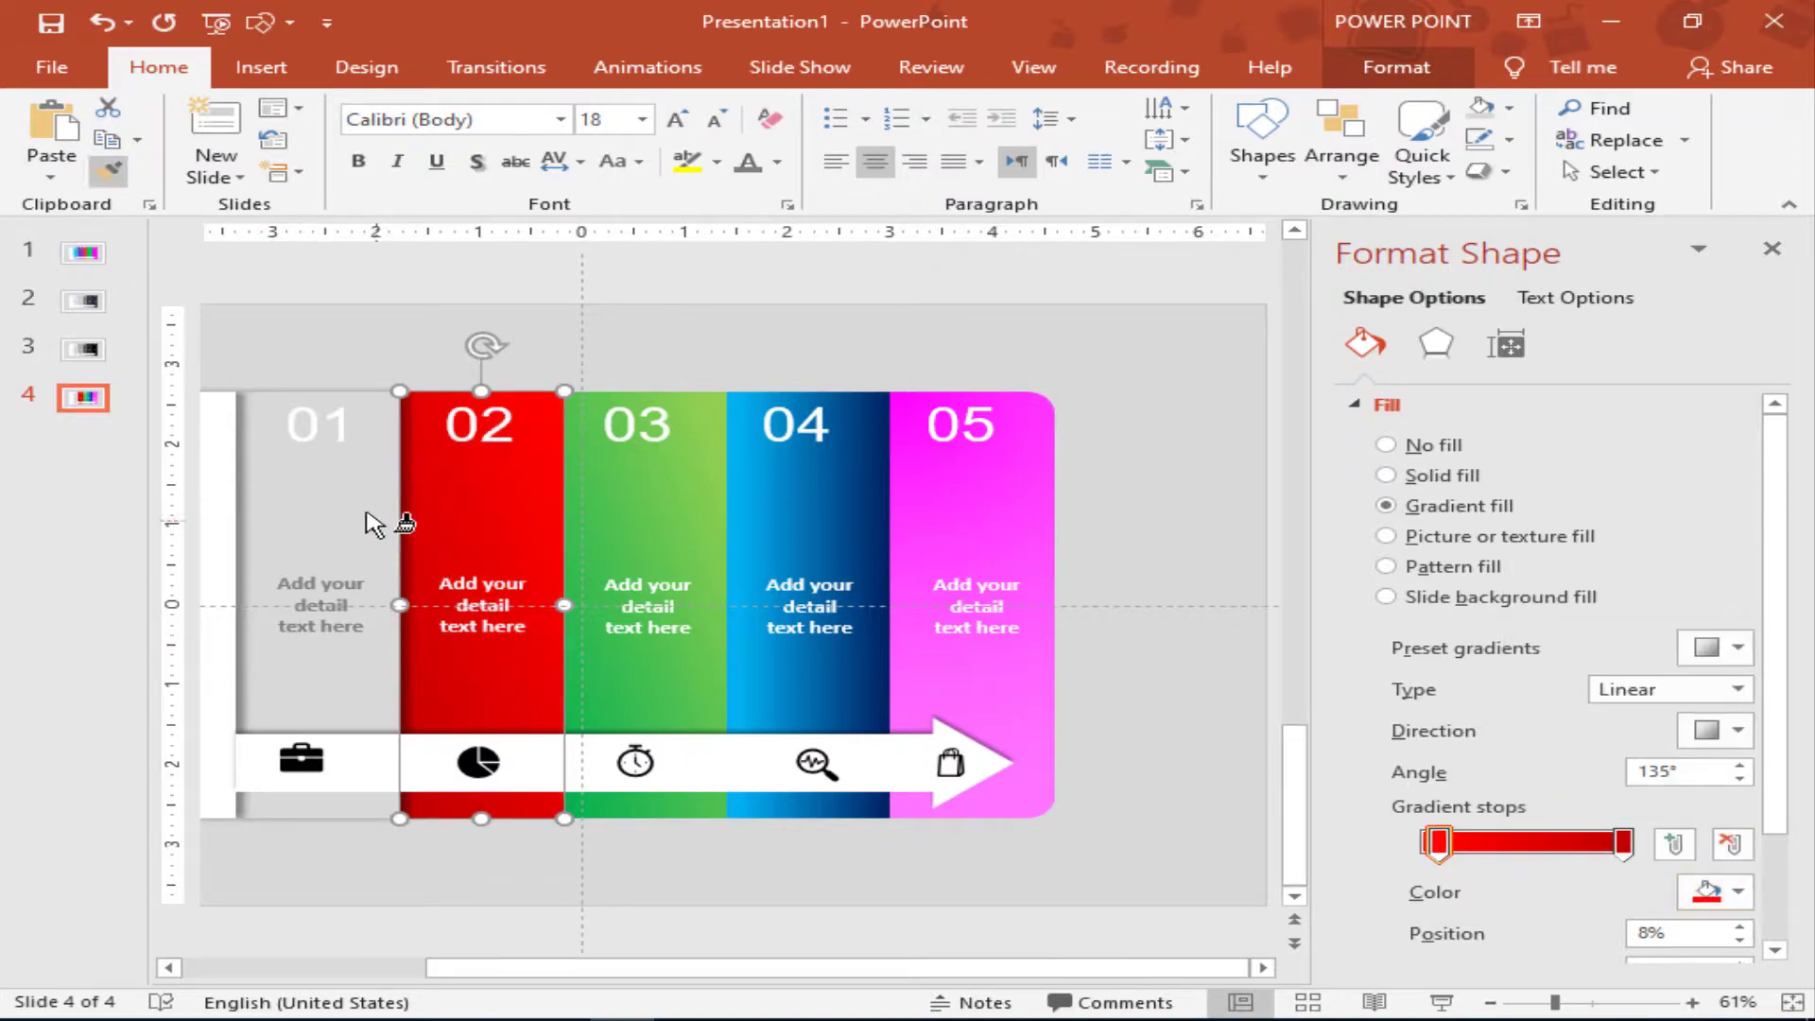
left_click(374, 520)
Set bar 01's left gradient stop to a custom teal from the colour wheel.
left_click(1743, 893)
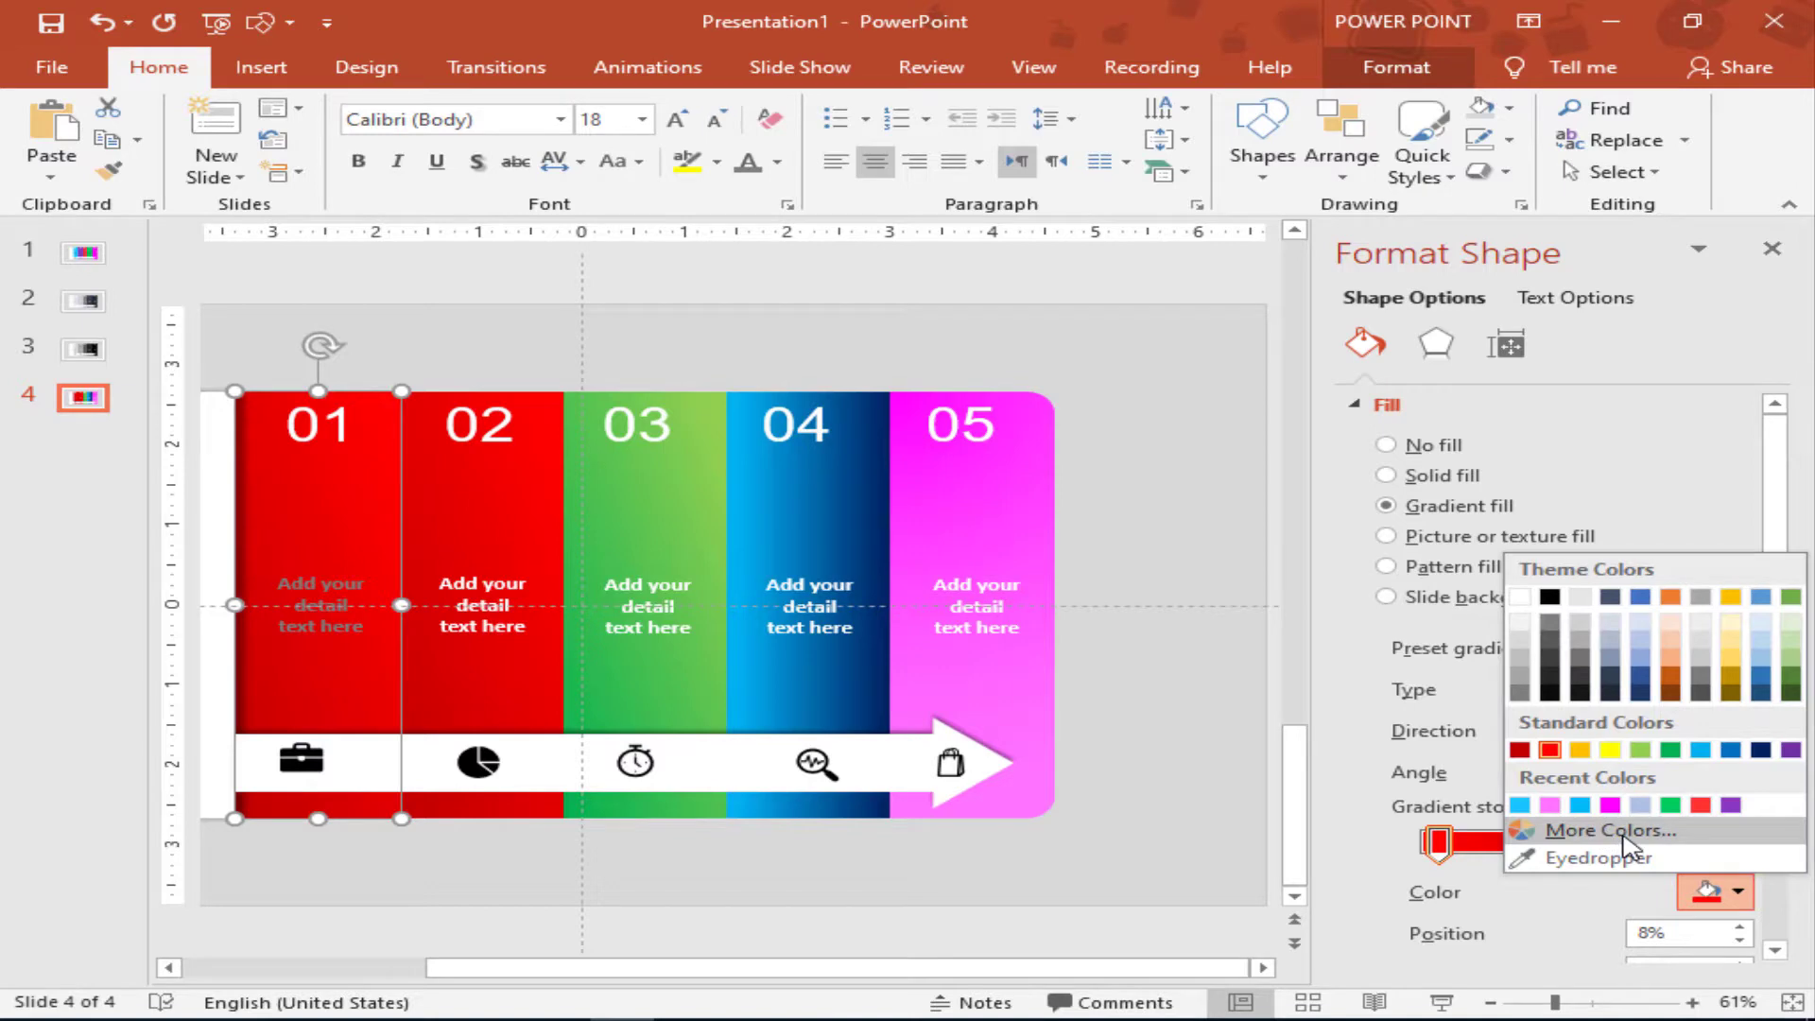
left_click(1629, 832)
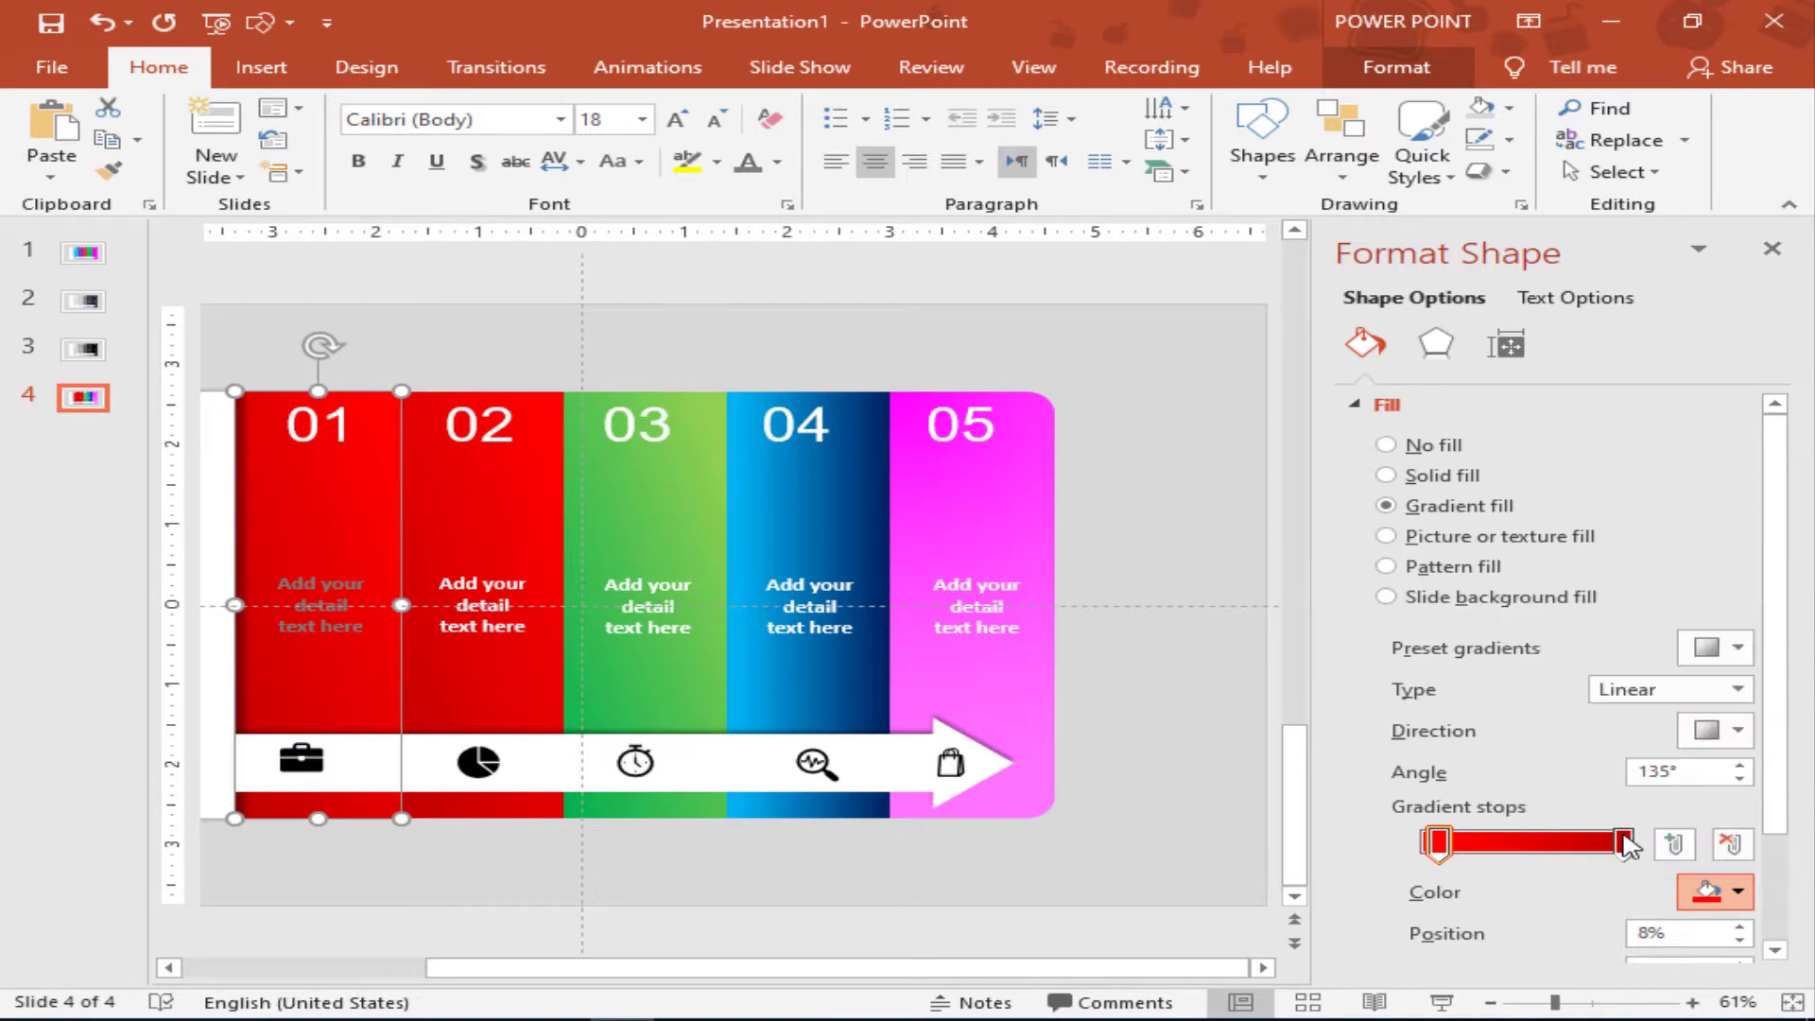
left_click(719, 377)
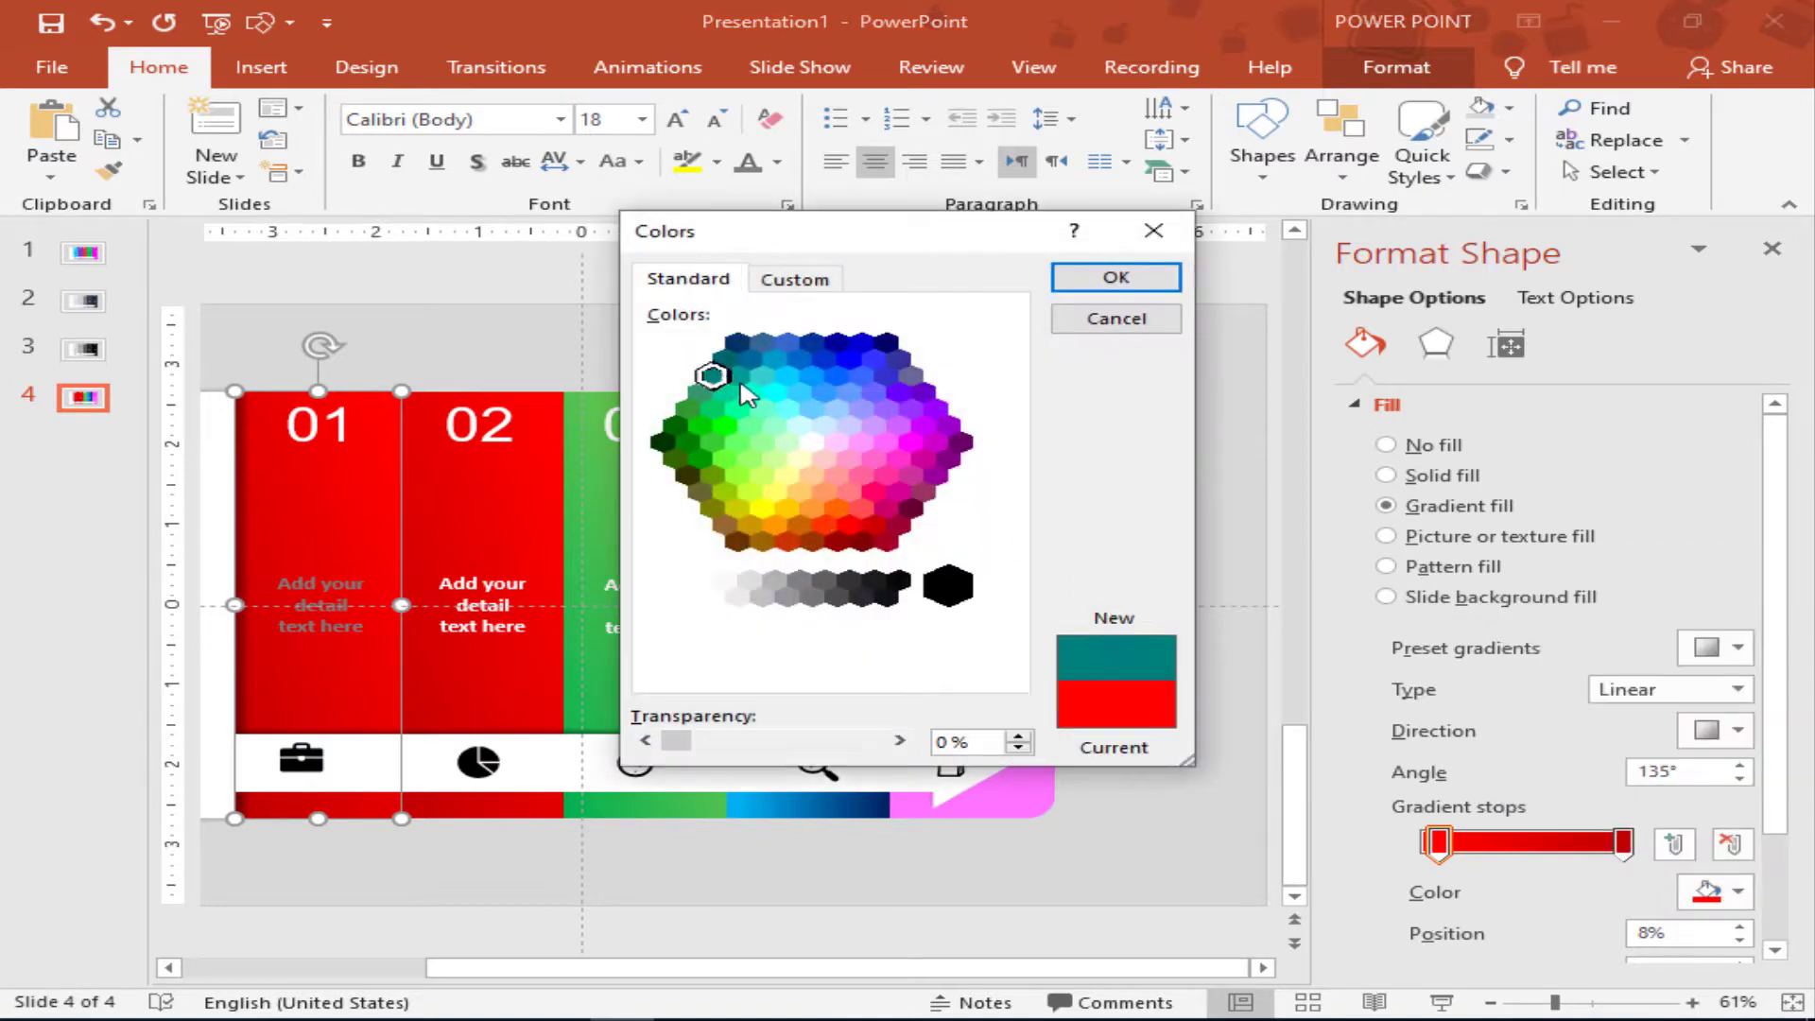
left_click(1087, 277)
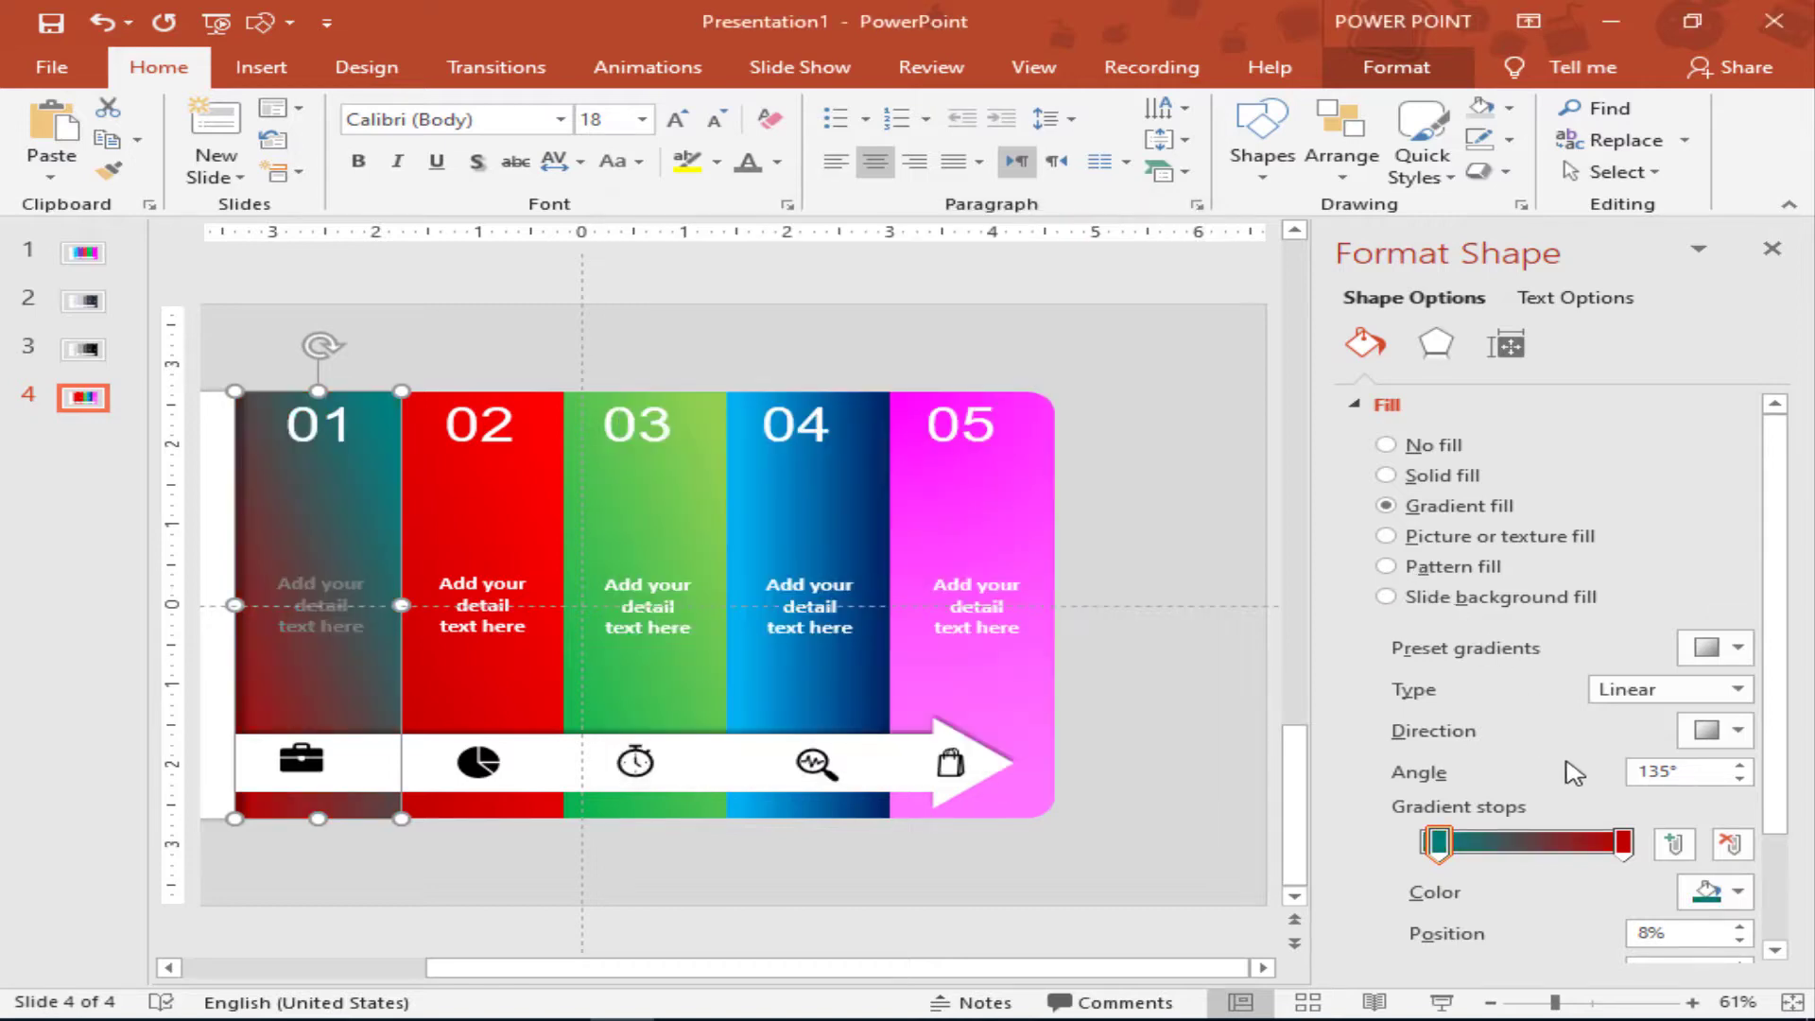
Set the right gradient stop to a darker custom teal.
left_click(1623, 841)
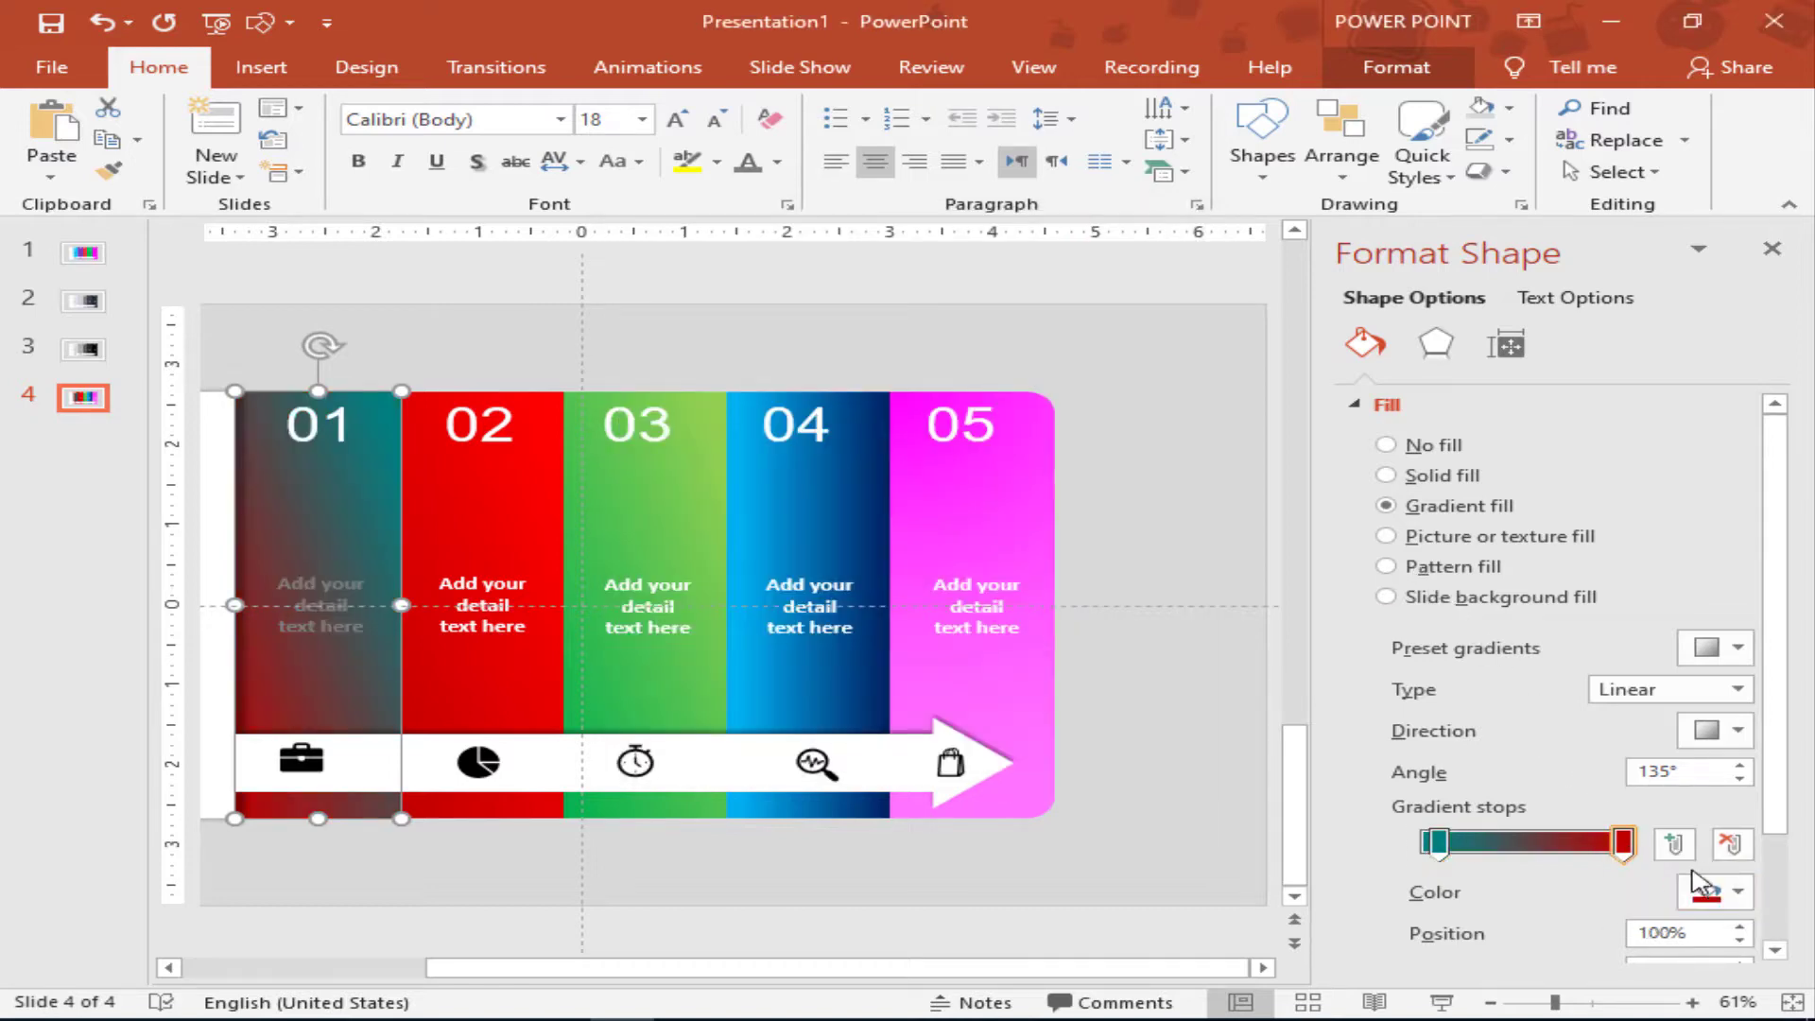
left_click(1727, 894)
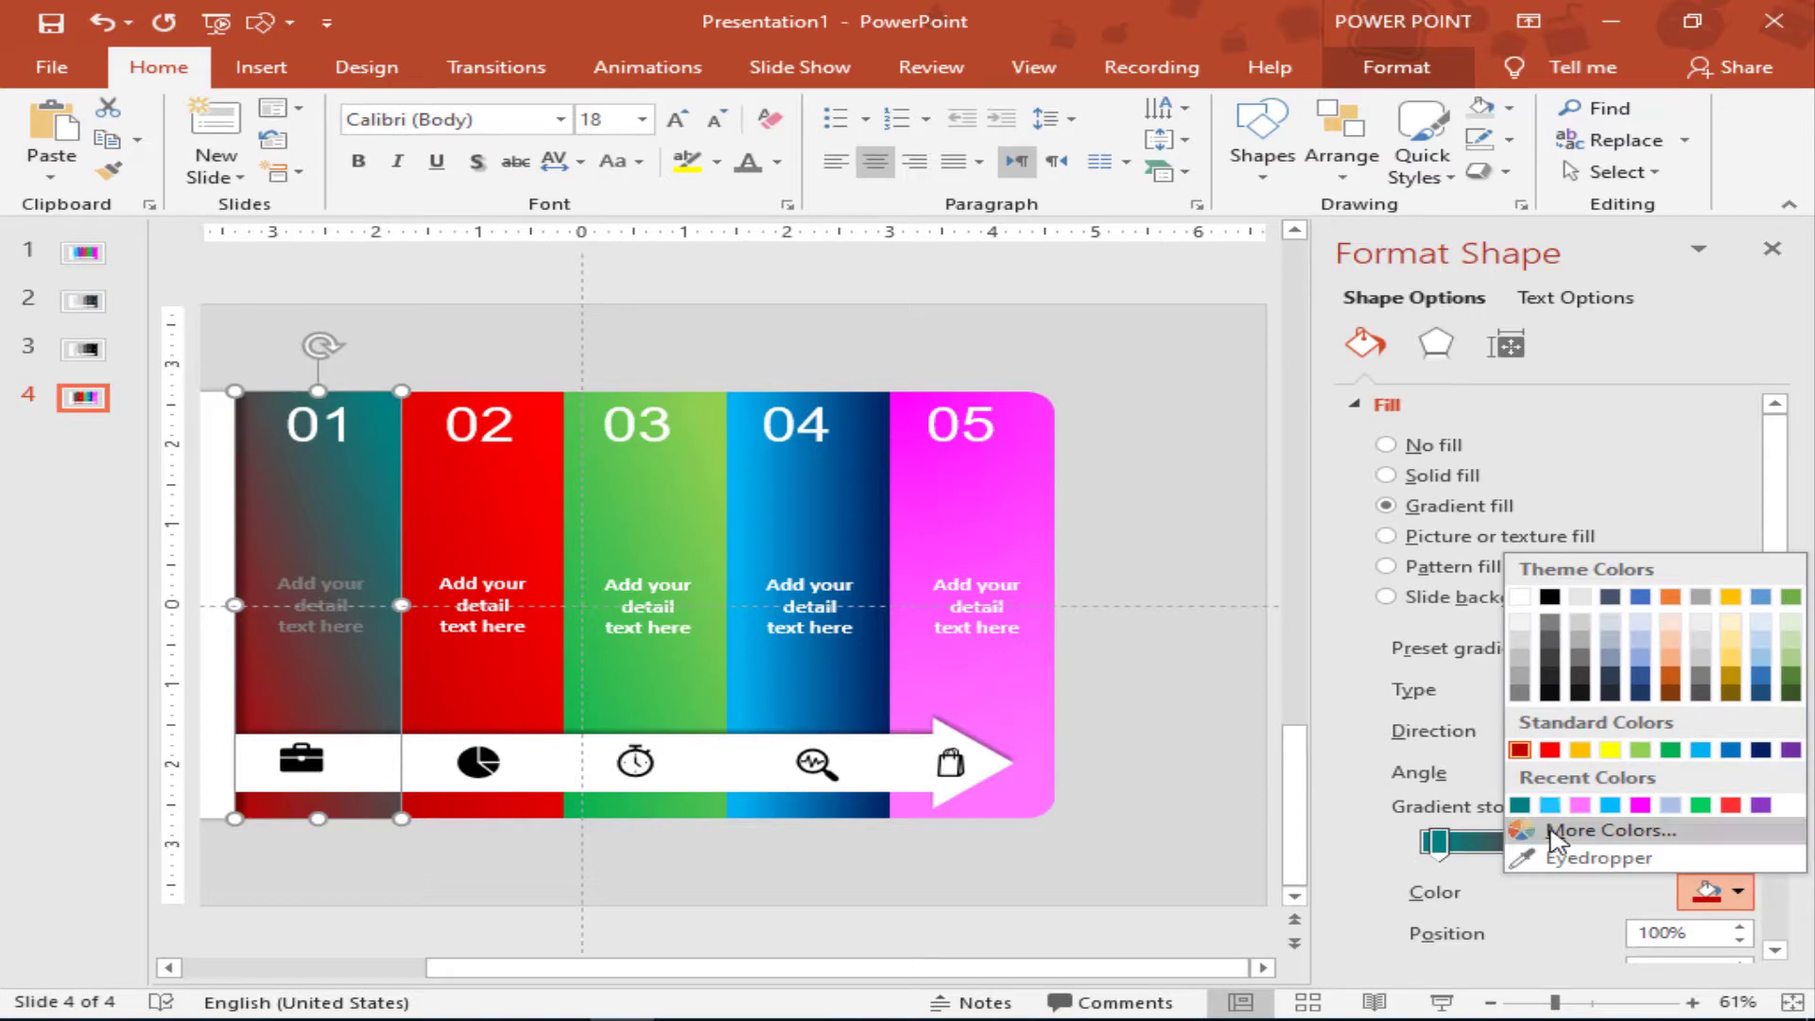
left_click(1521, 805)
left_click(1737, 892)
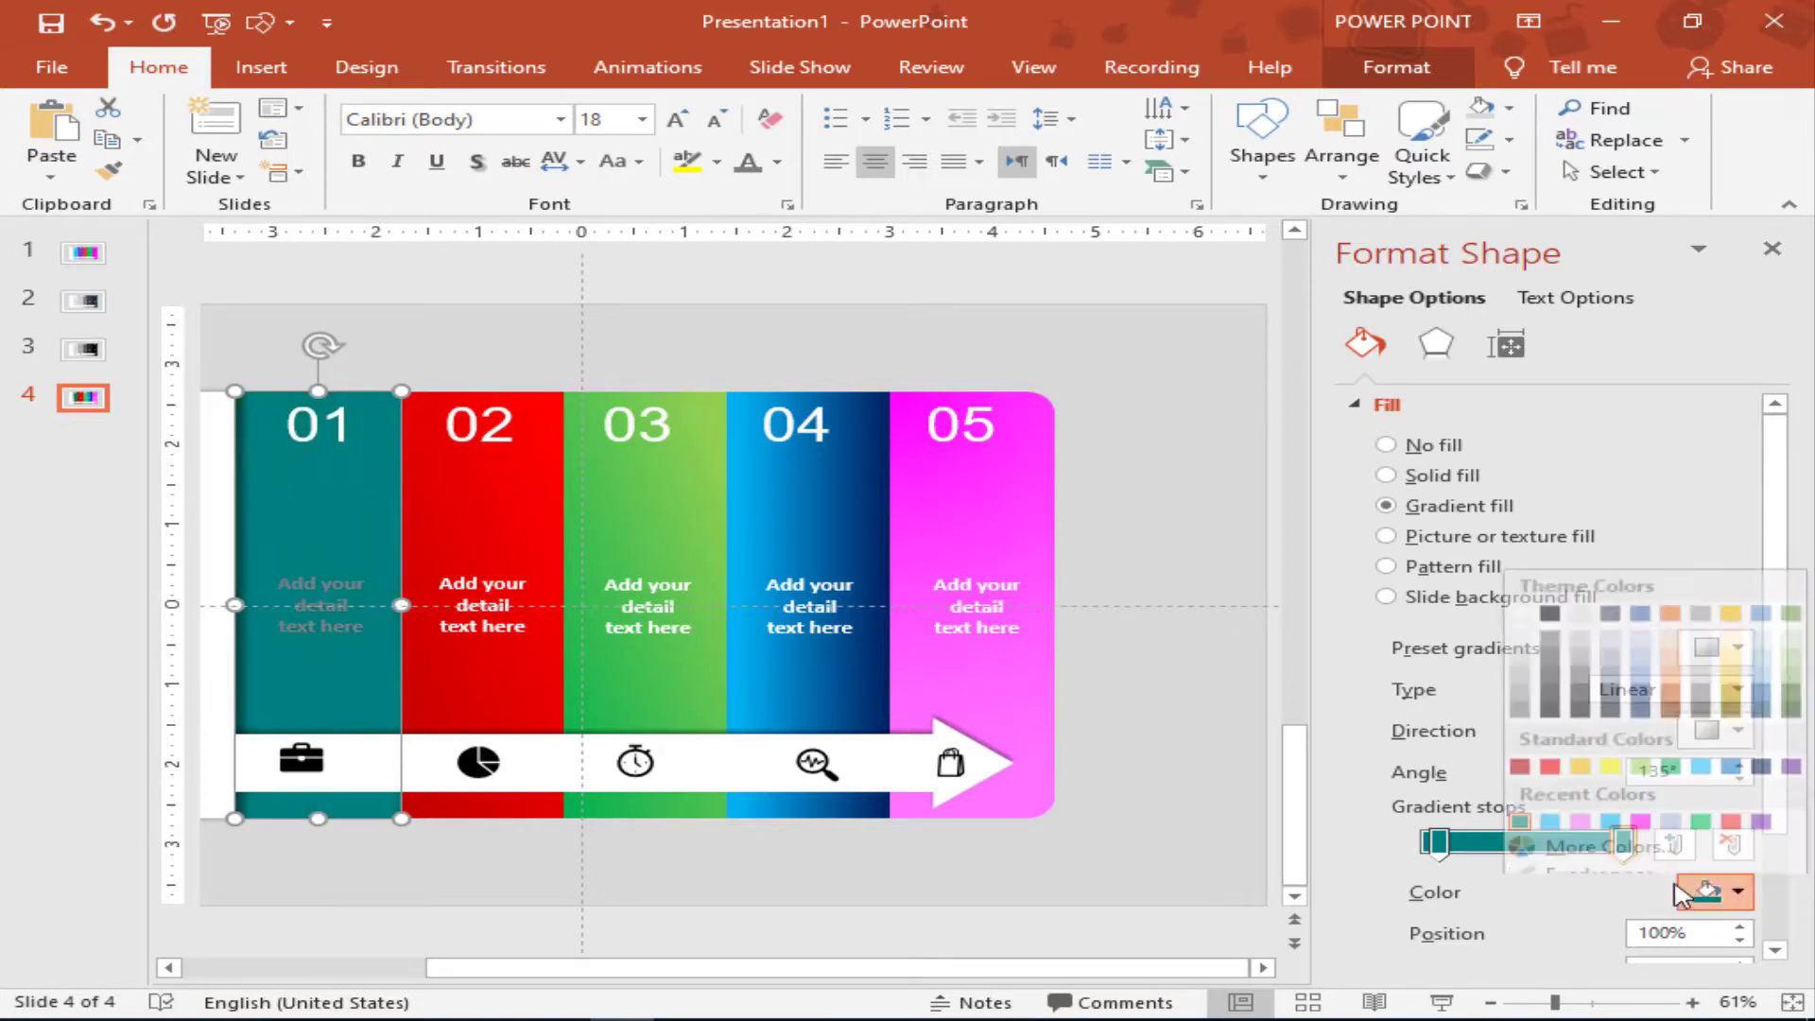
left_click(1577, 832)
left_click(775, 284)
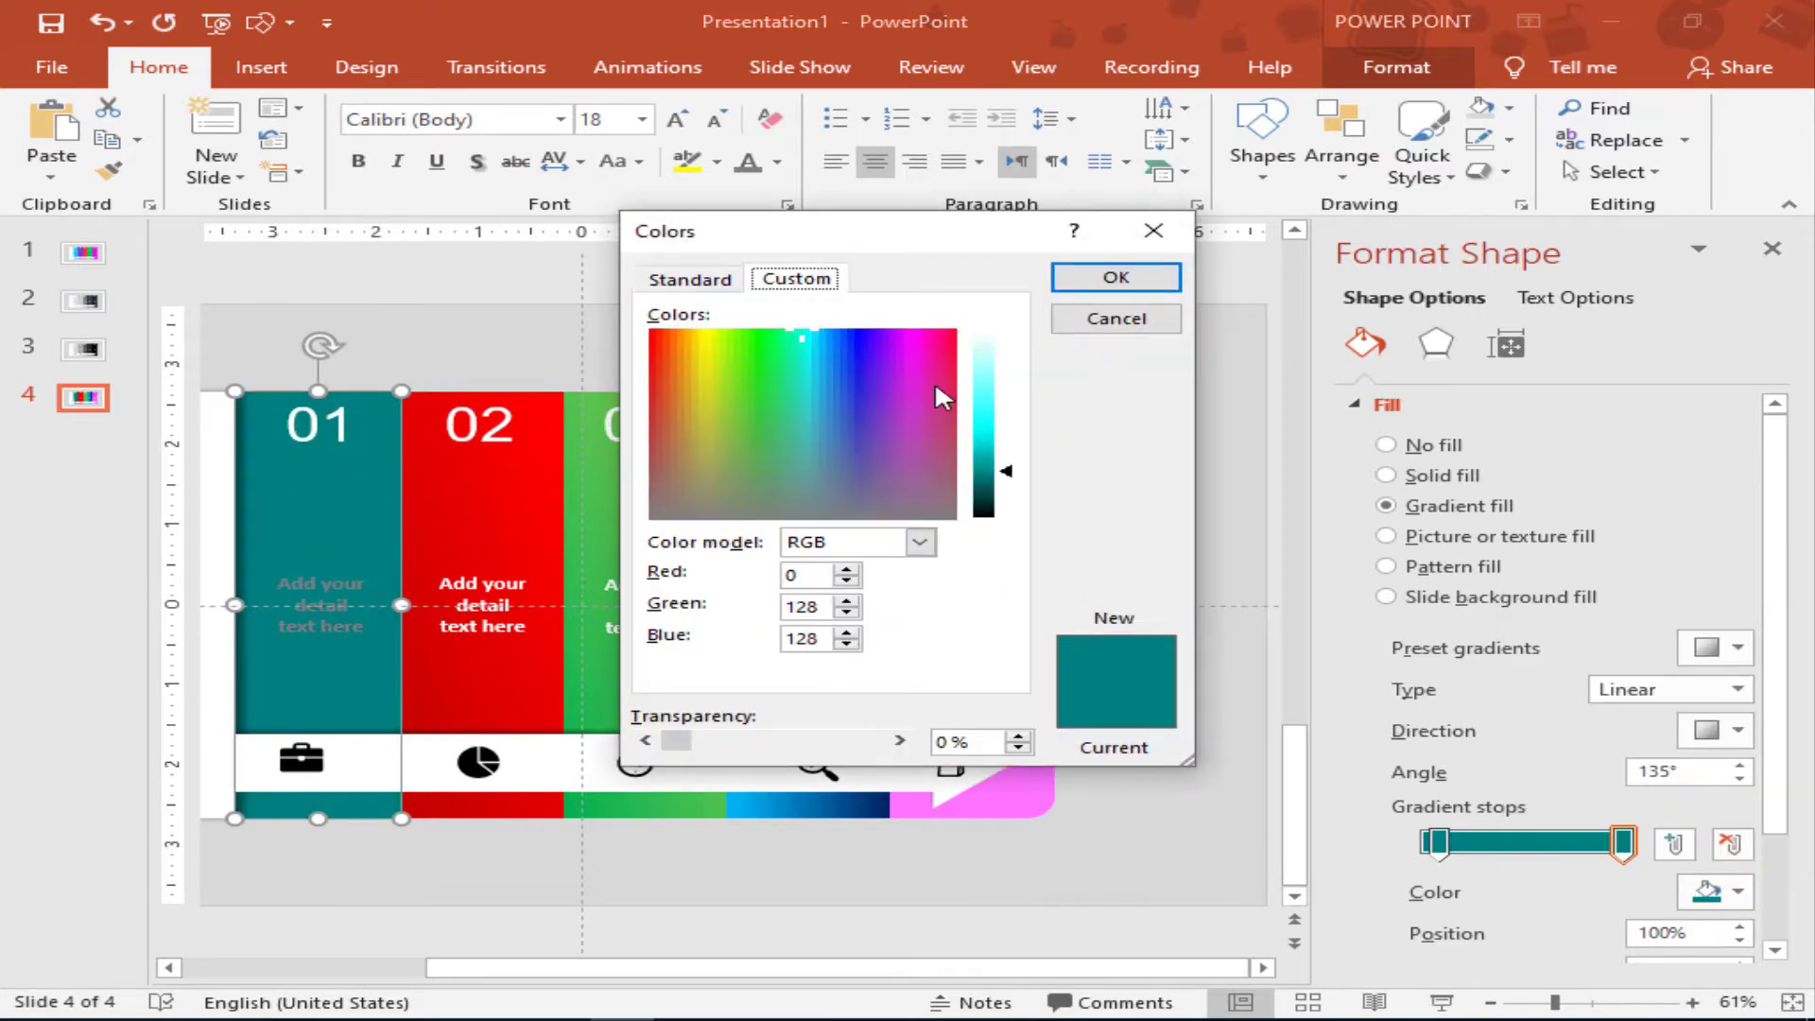
left_click_drag(1010, 482, 1009, 501)
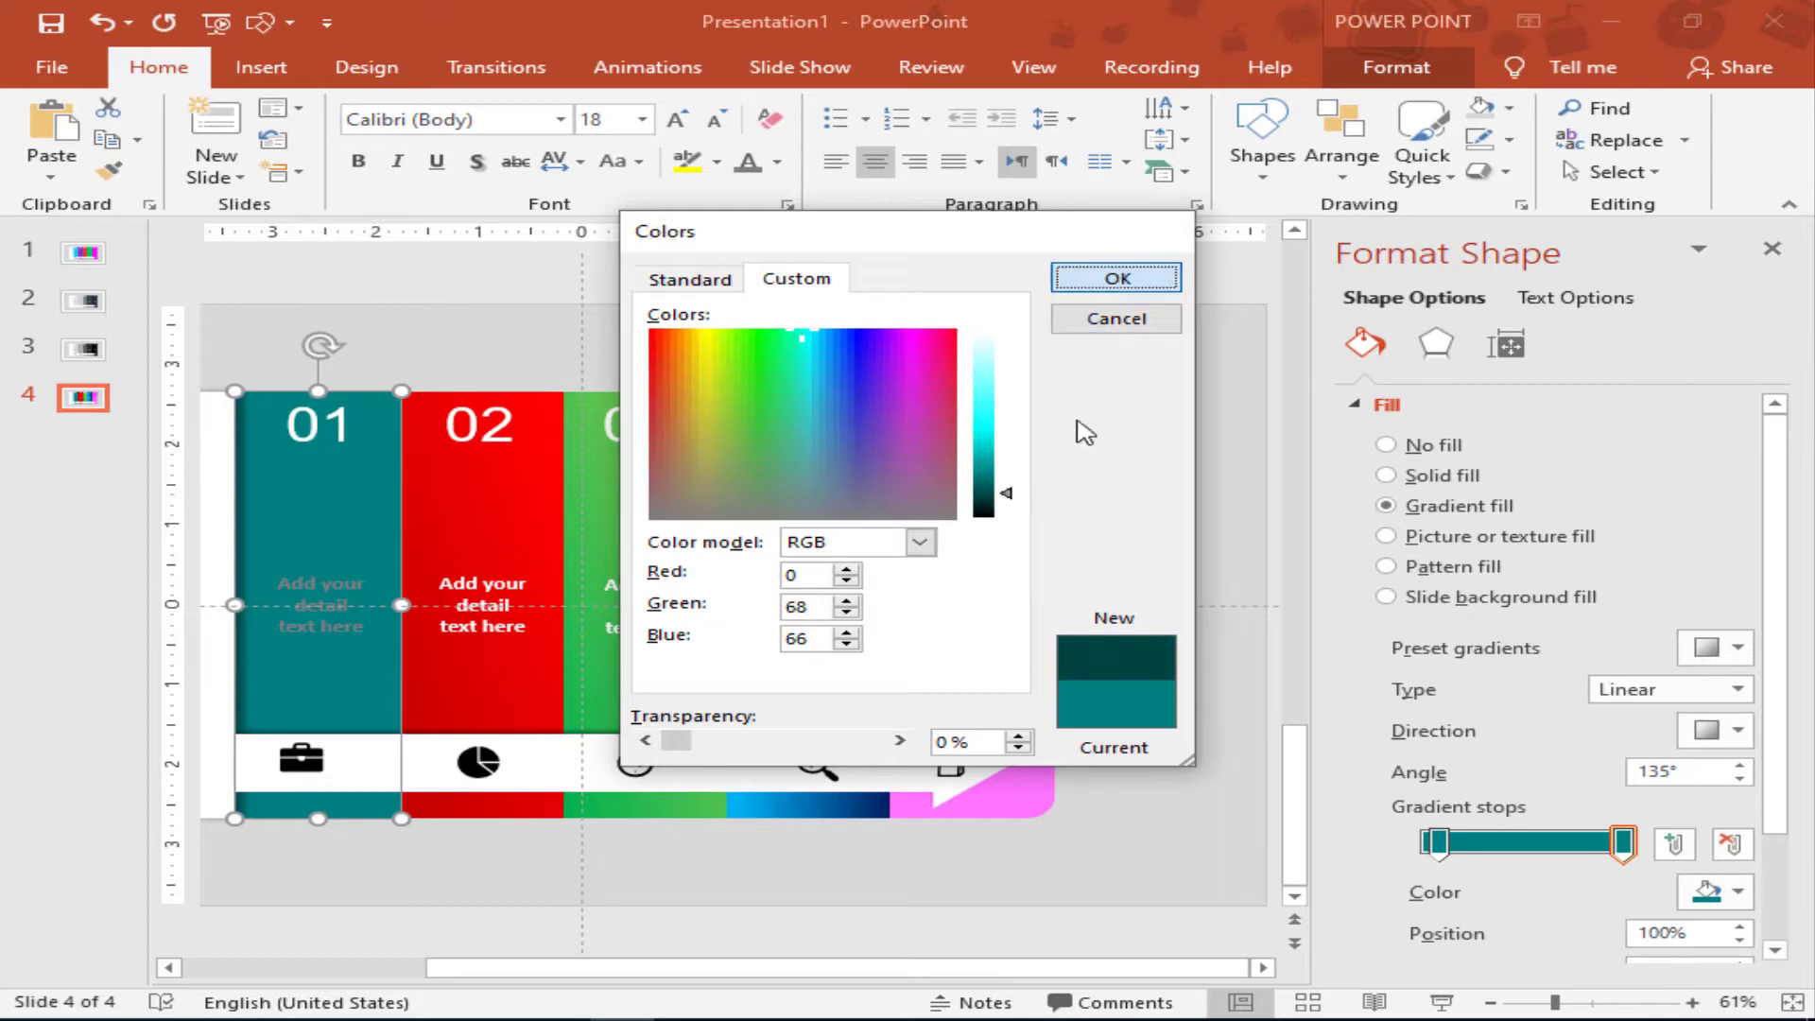
key("Return")
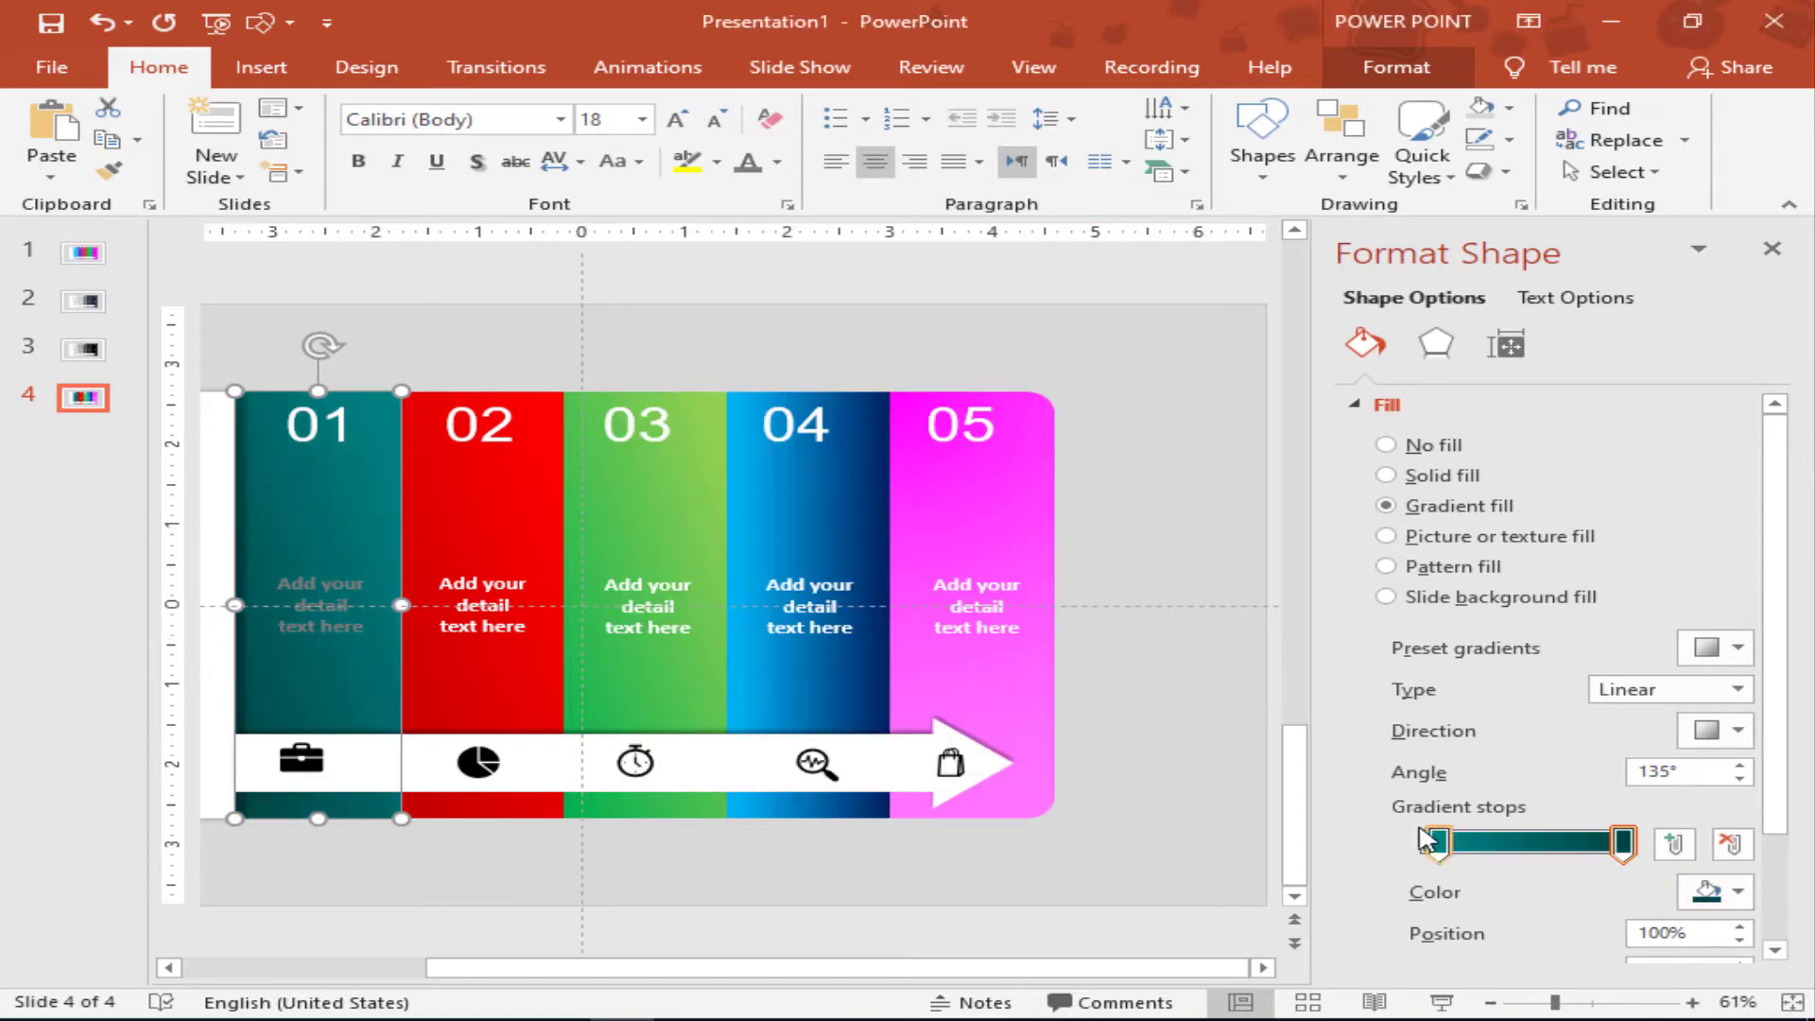
Make bar 01's gradient run top to bottom with the Linear Down direction, then deselect it.
left_click(1737, 731)
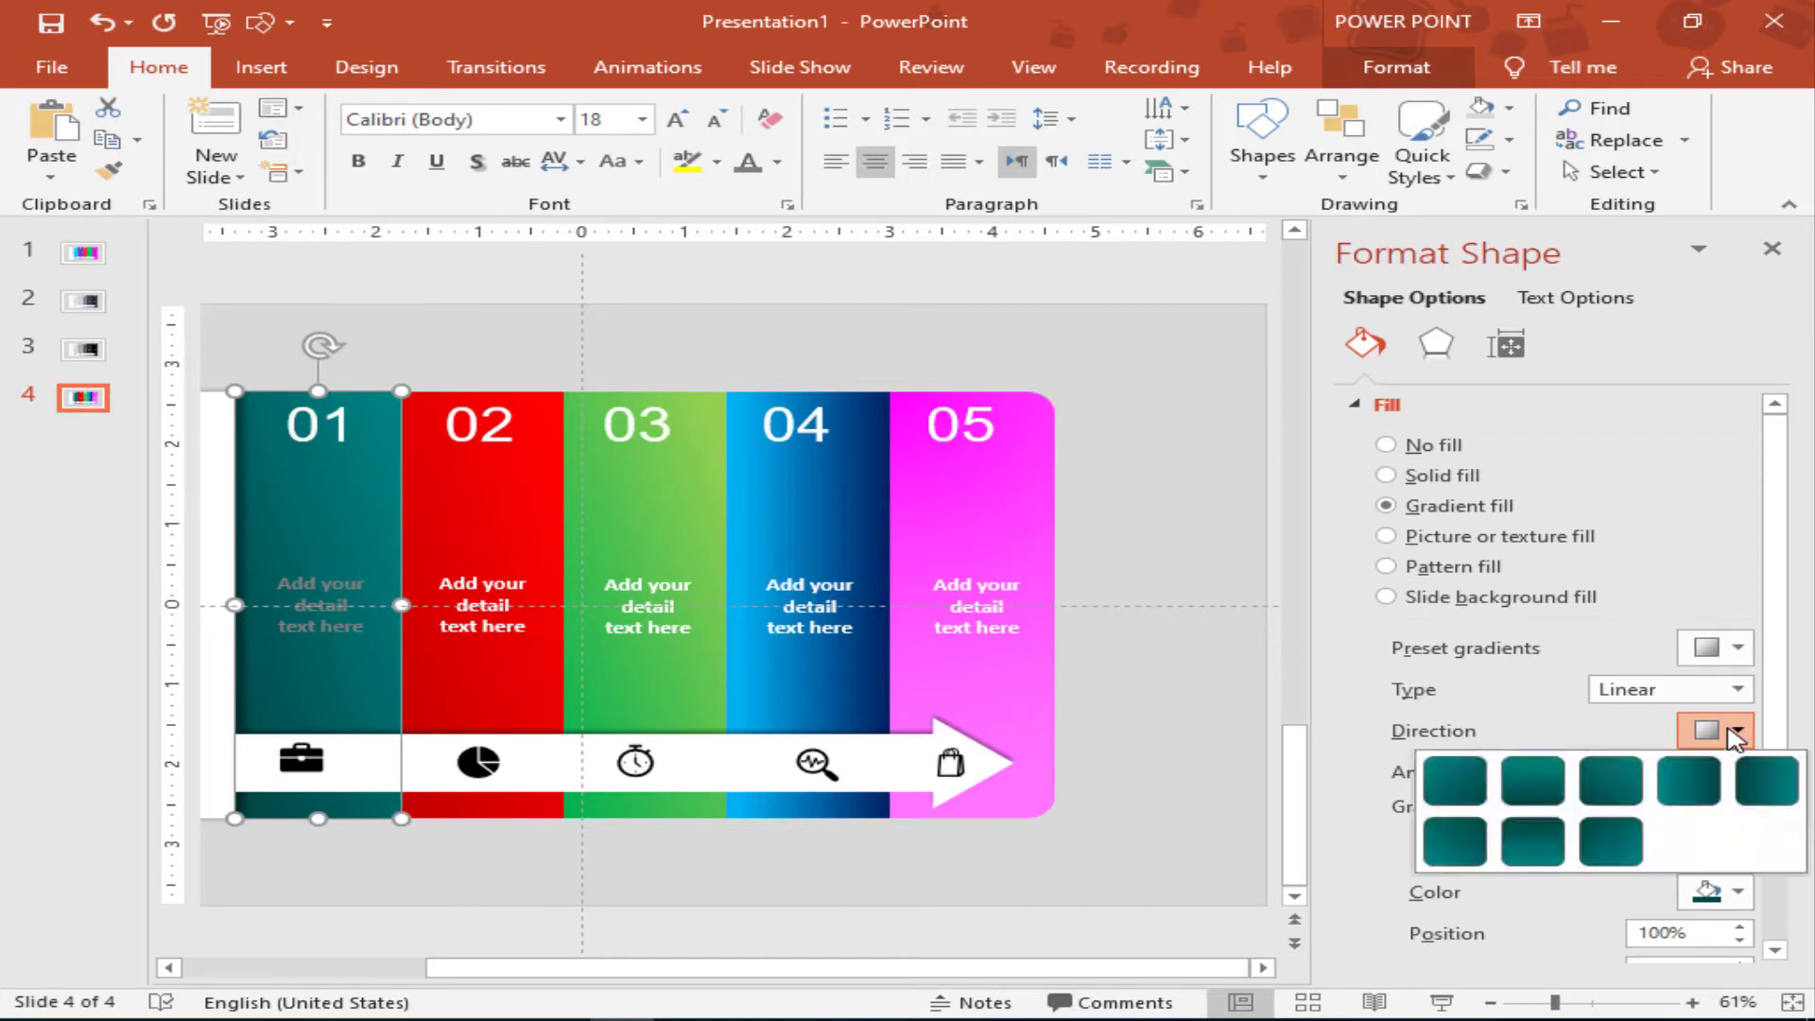
left_click(1556, 783)
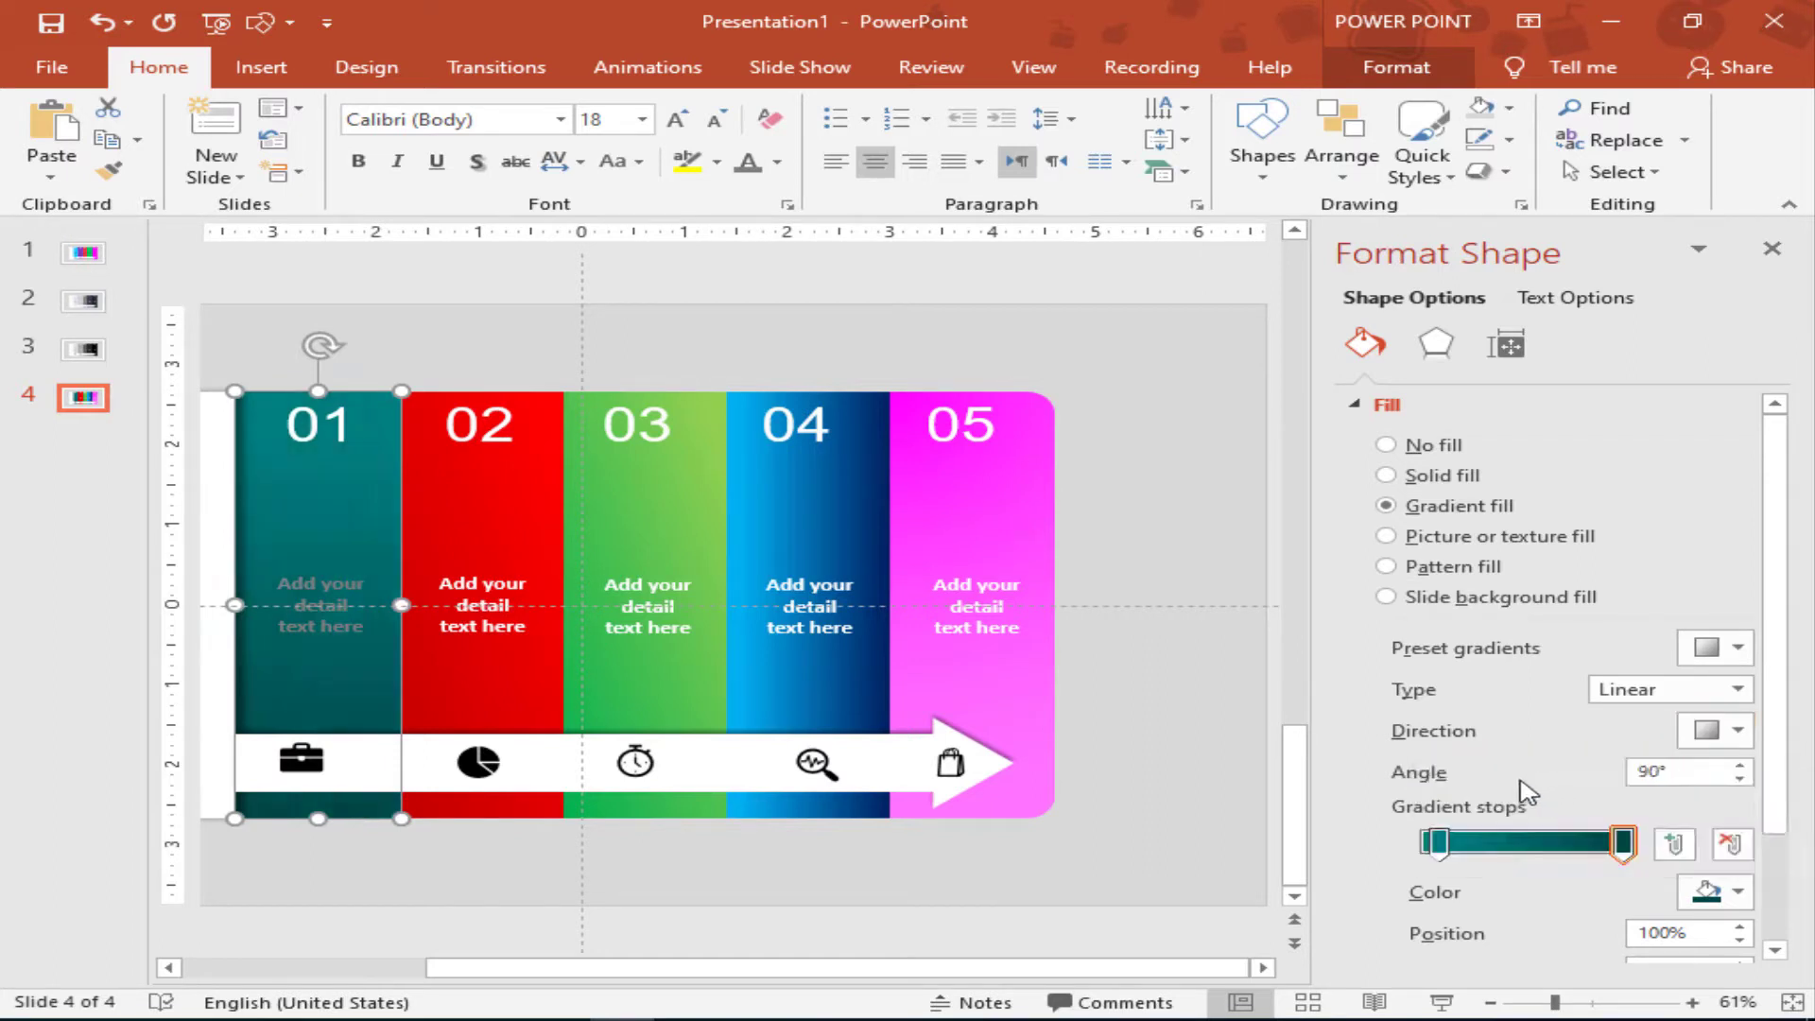
left_click(1227, 811)
Close the Format Background pane to reveal the full five-bar YOUR TITLE infographic.
left_click_drag(1168, 969, 1046, 970)
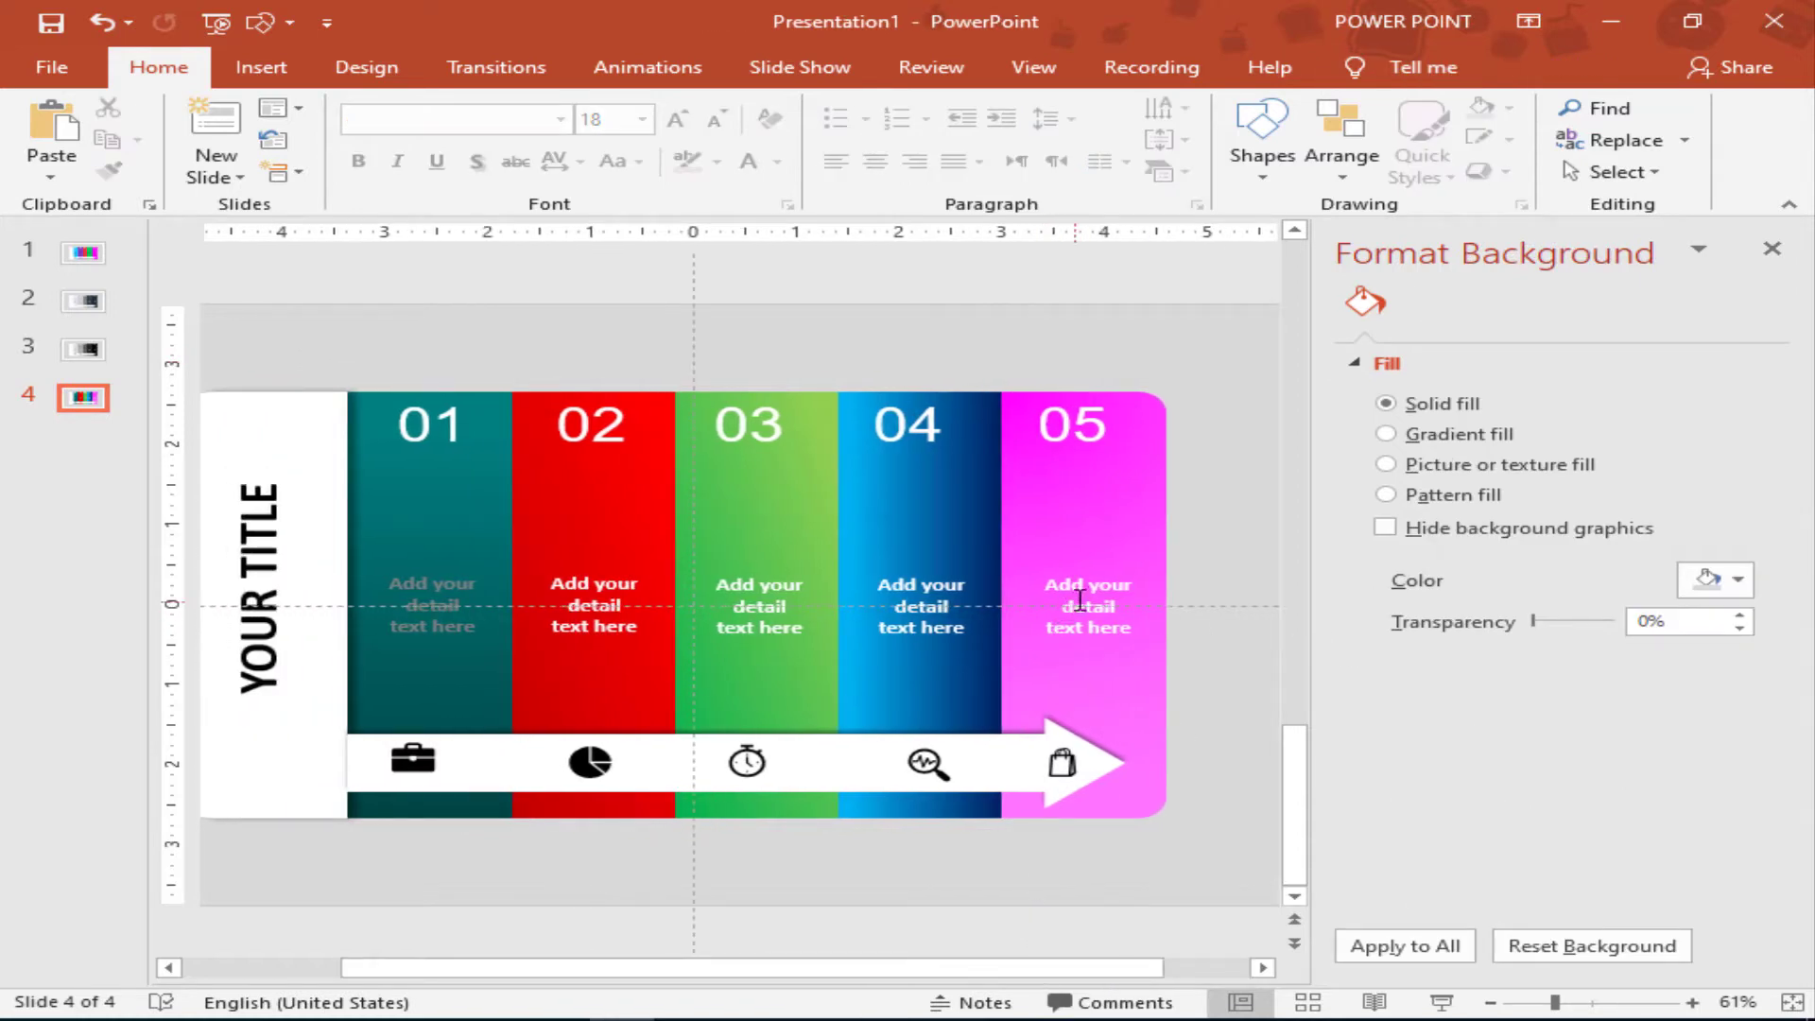
left_click(1772, 247)
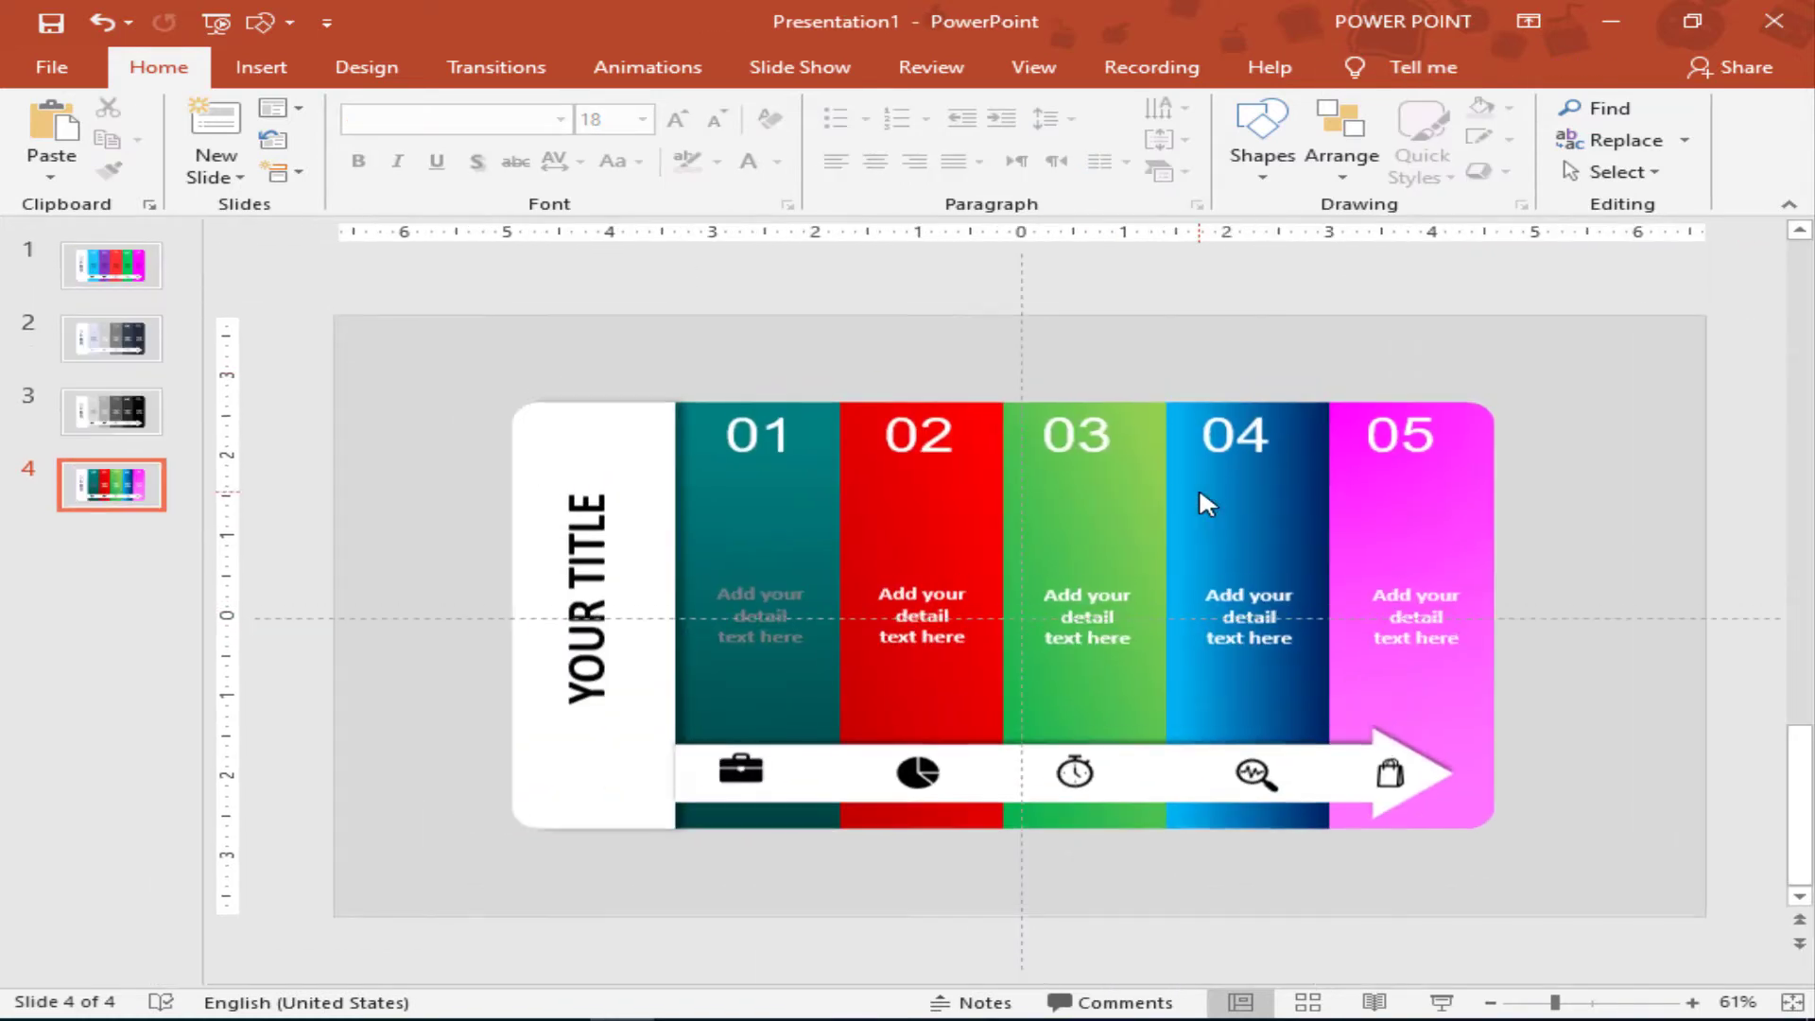